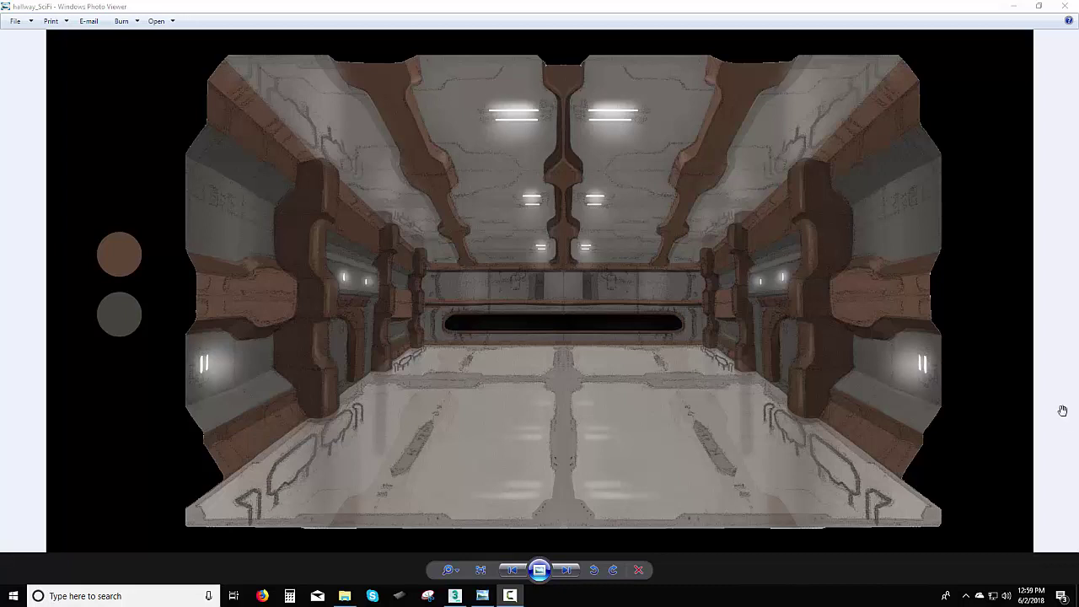
- Open the Kit1_model_Concept_Sheet image from the Kit 1 folder and examine the Wall_800x2_20_Scifi drawings
click(1066, 6)
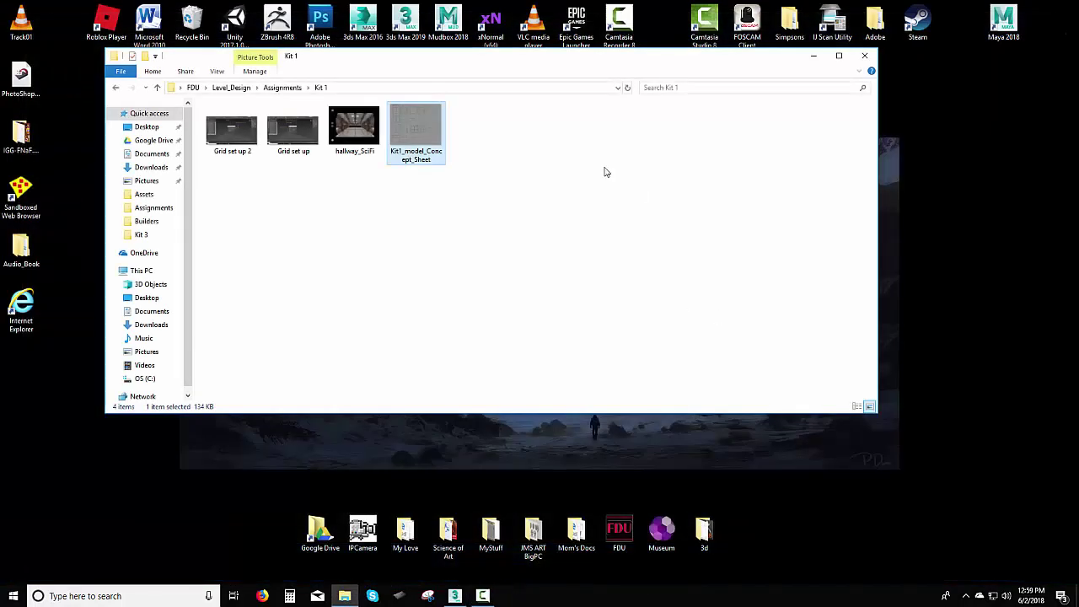
double_click(415, 136)
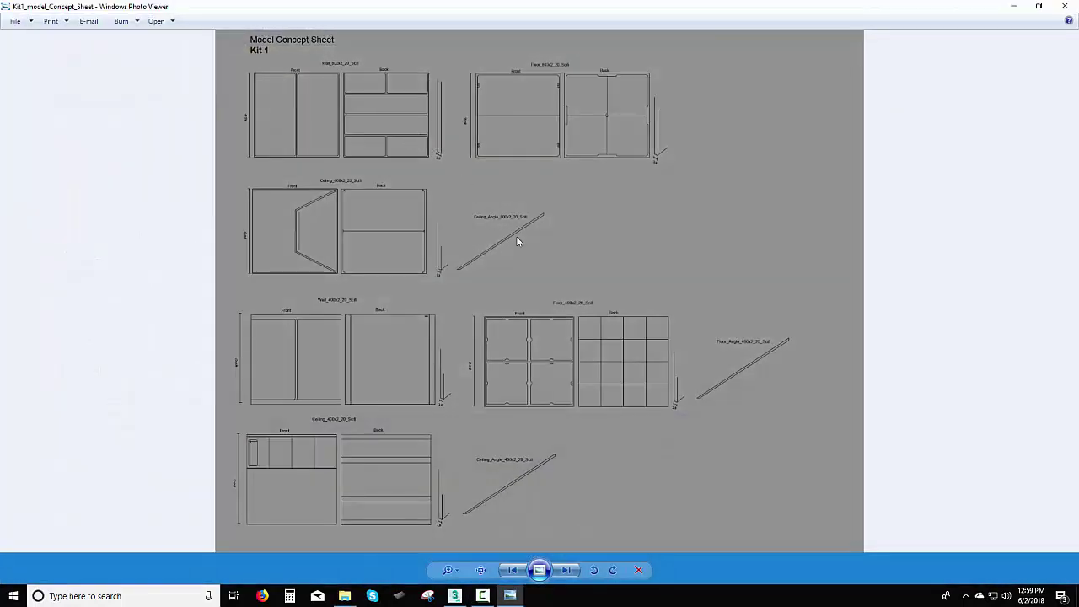
scroll(383, 149, up, 4)
drag(290, 161, 600, 441)
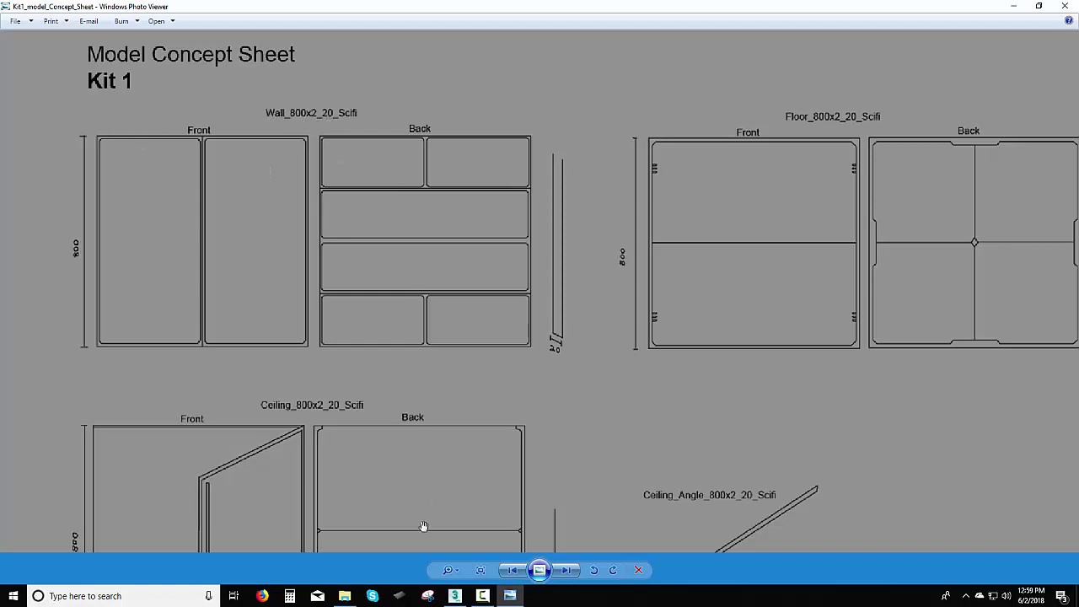
- Switch to 3ds Max and maximize the Perspective viewport
click(465, 592)
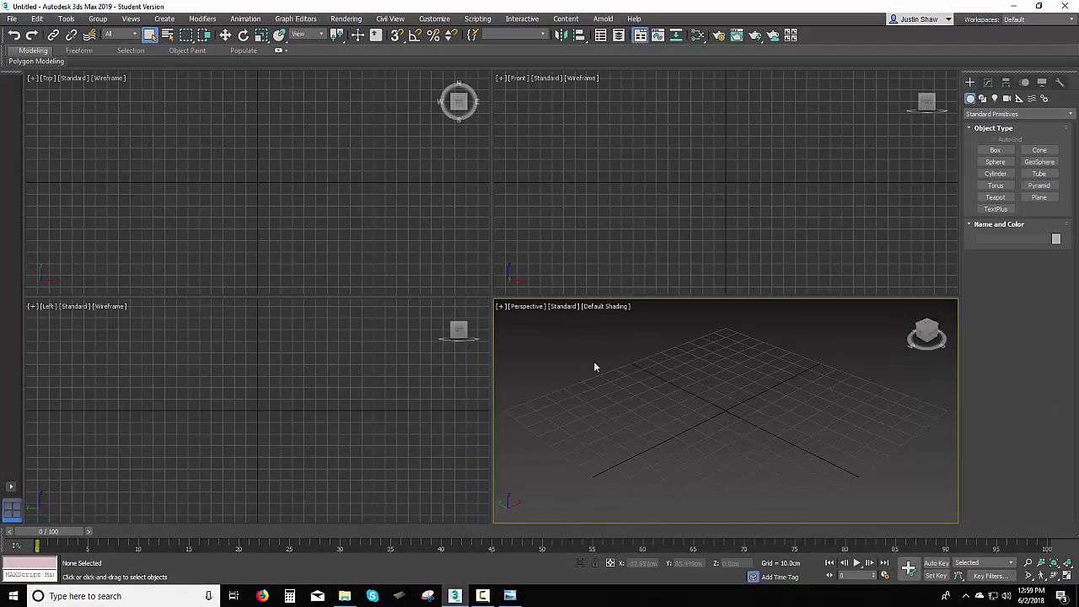
key(alt+w)
scroll(595, 364, up, 3)
middle_drag(562, 364, 551, 388)
- Turn on 3D snapping and set the home grid's perspective view extent to 800
click(397, 35)
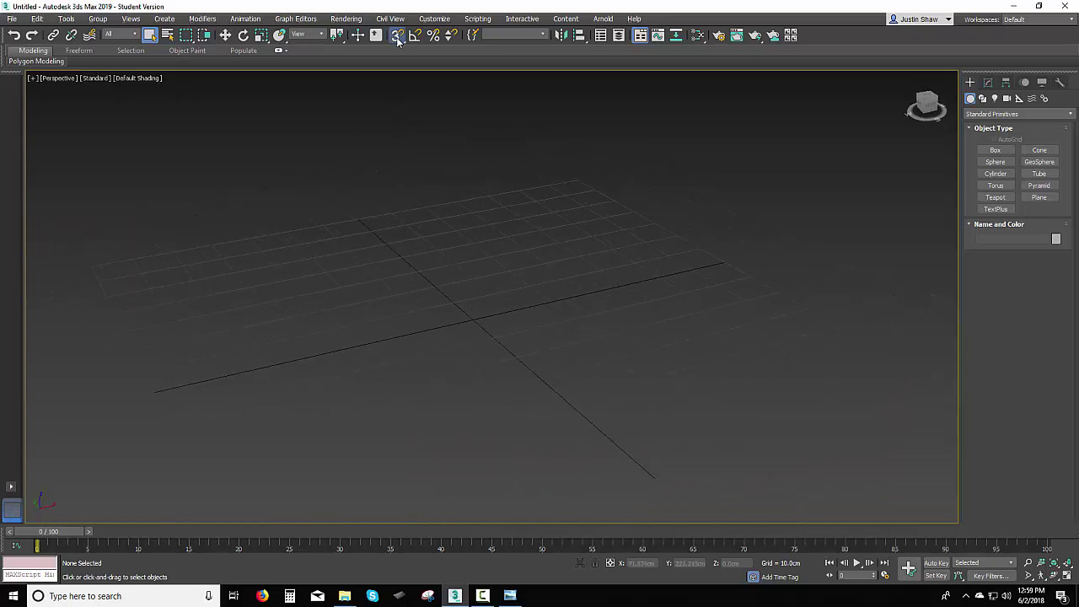
right_click(397, 37)
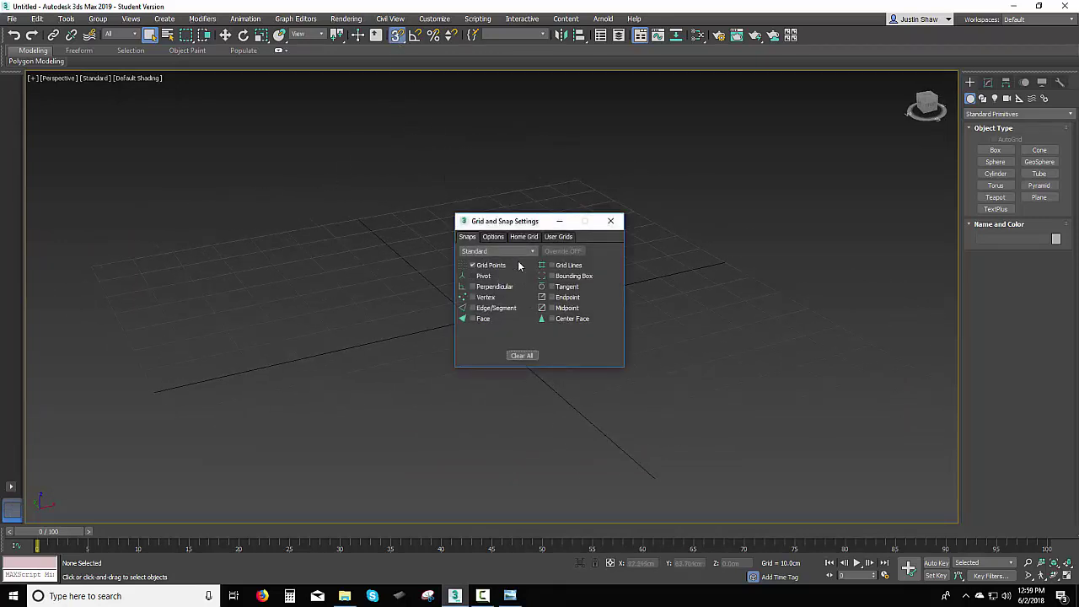
click(523, 237)
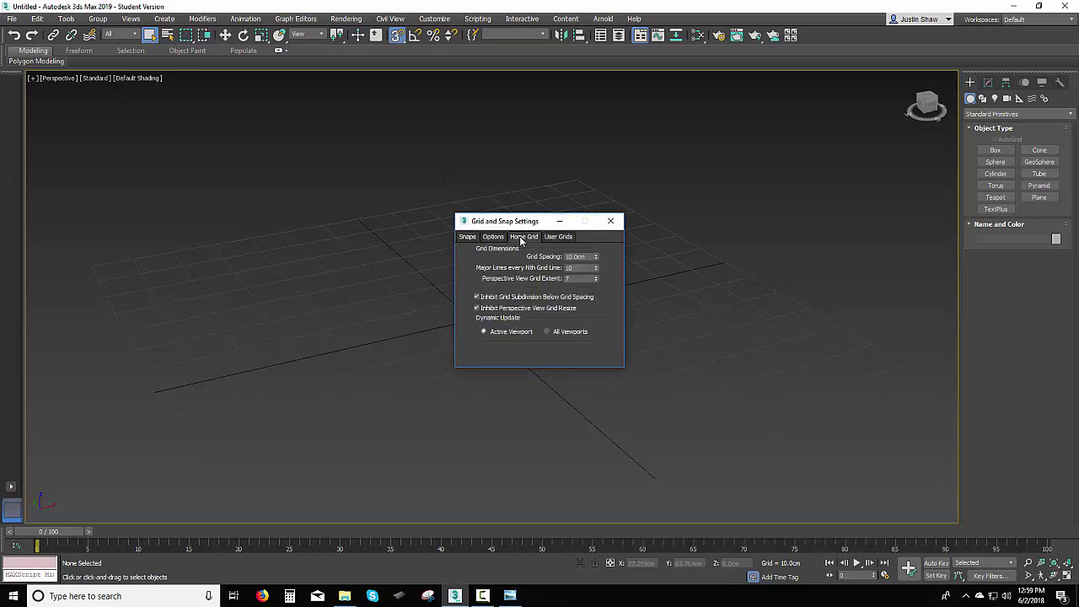
double_click(581, 279)
- Check the recommended home grid values in the Grid set up 2 reference image
click(510, 596)
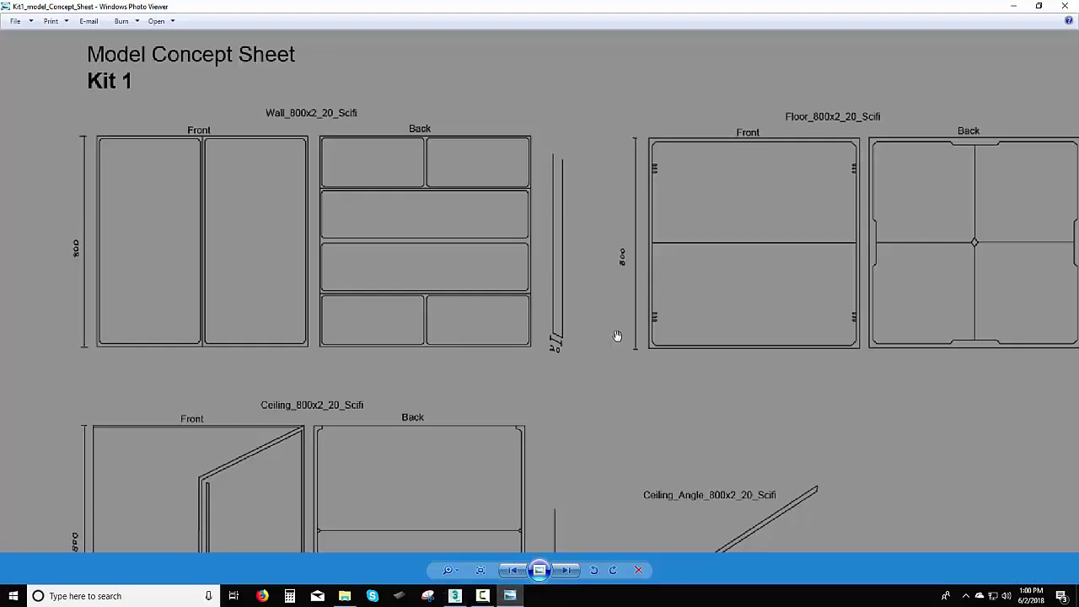
key(Right)
key(Right)
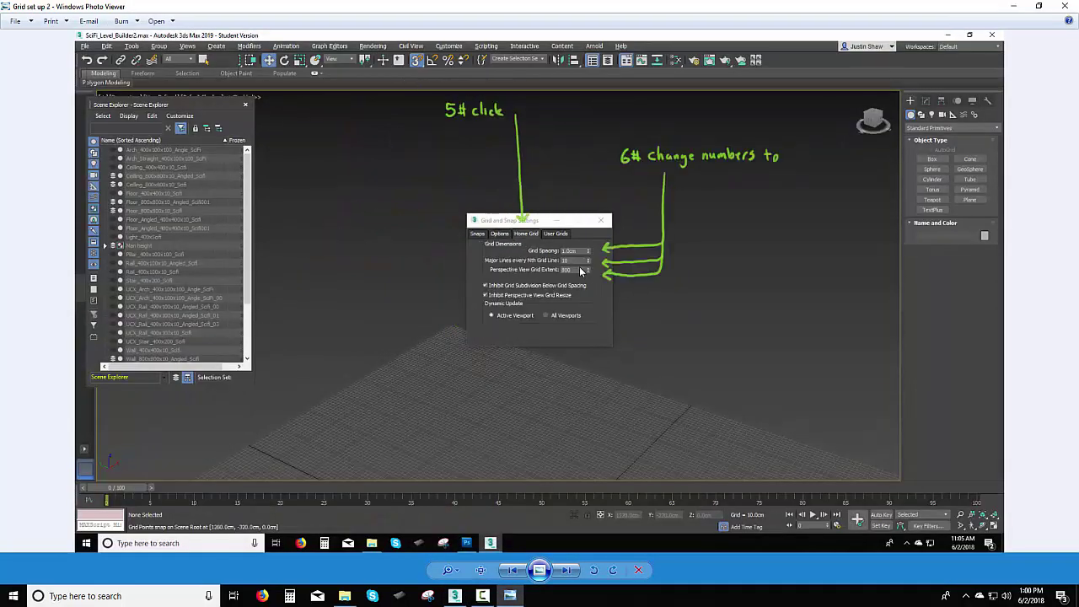
scroll(590, 272, up, 3)
scroll(590, 272, up, 2)
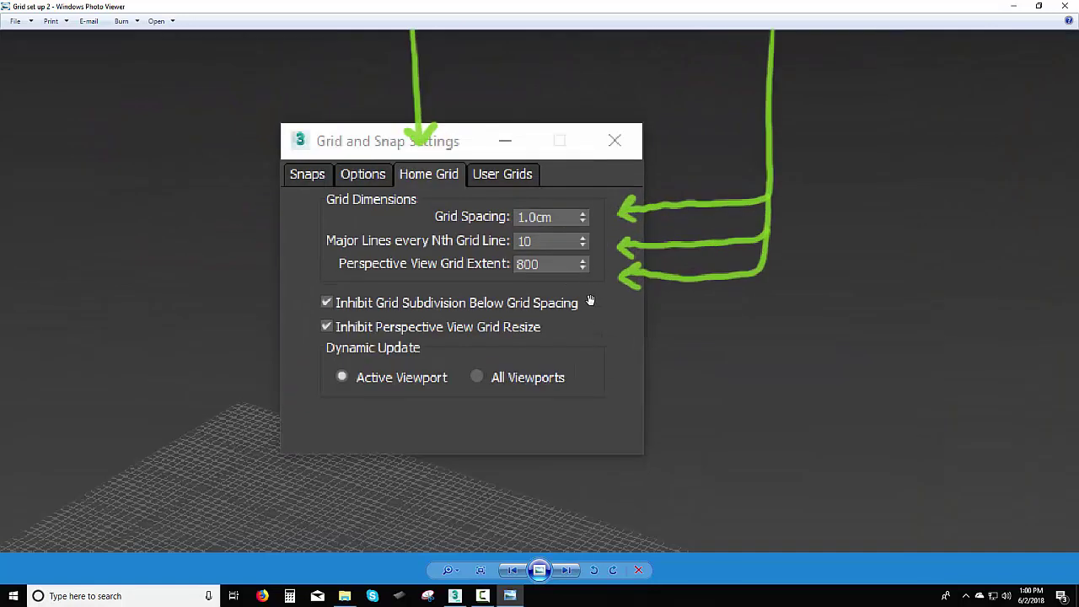
- Back in 3ds Max, set the home grid spacing to 1 cm and review the snap options, keeping the settings window clear of the grid centre
click(454, 596)
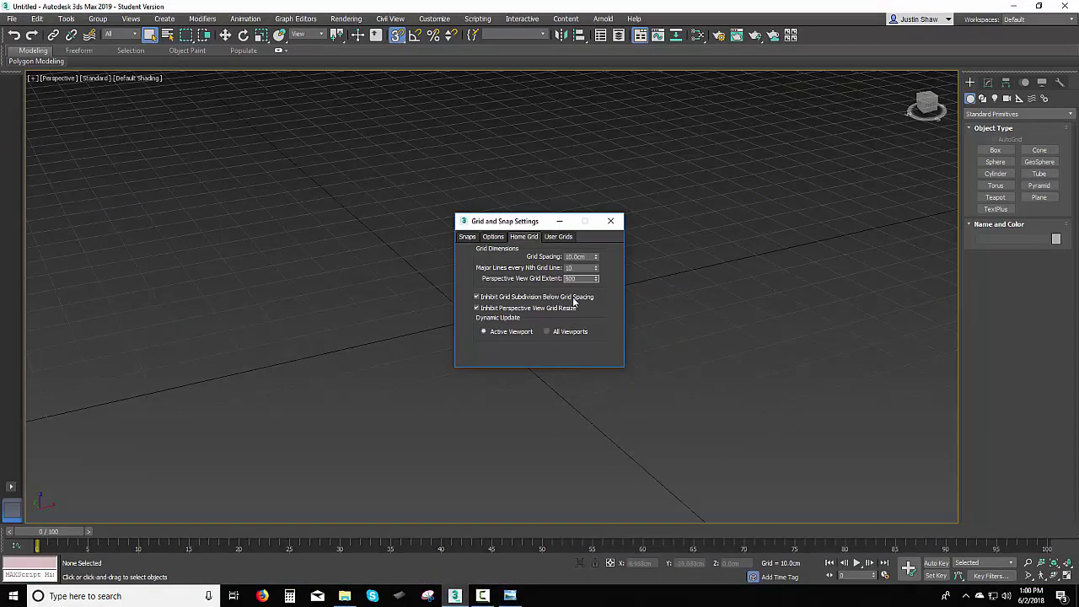
double_click(587, 257)
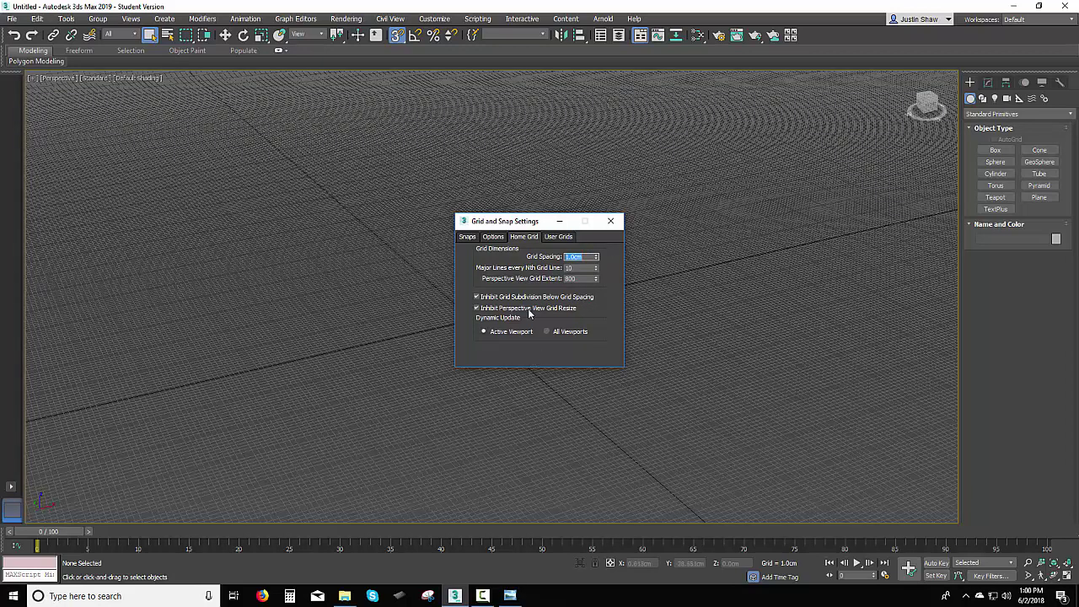
click(494, 237)
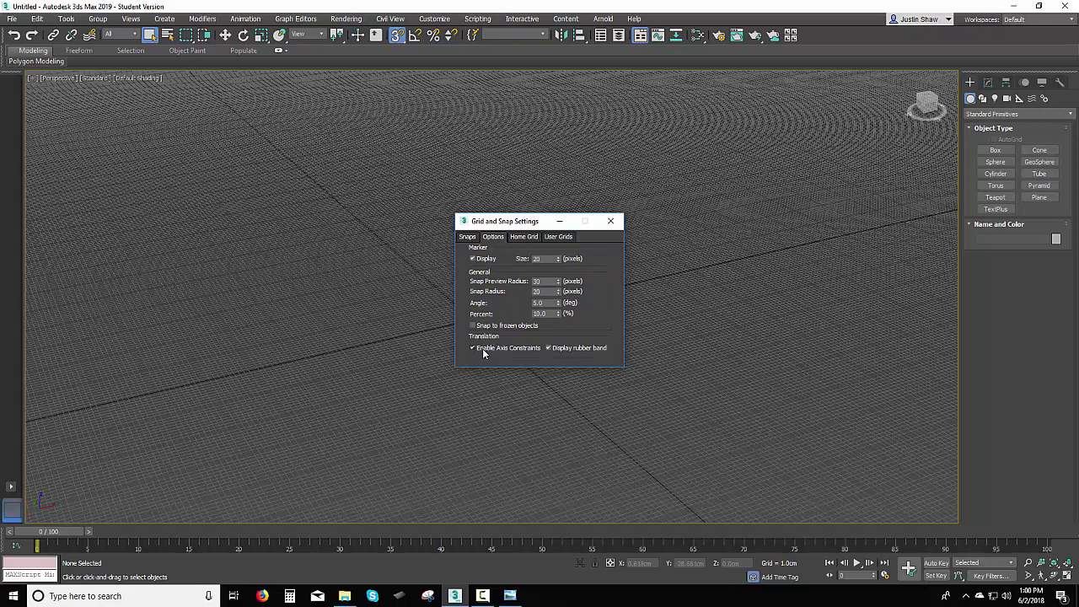
click(469, 237)
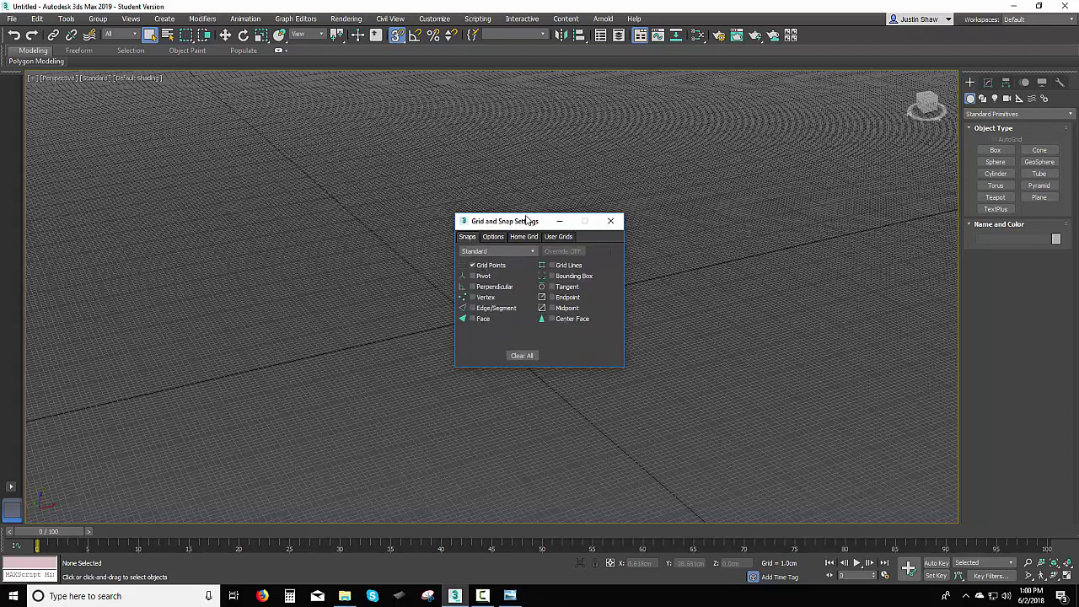
drag(527, 221, 73, 146)
- Activate the Box tool and consult the Kit 1 concept sheet for the dimensions of Wall_800x2_20_Scifi
scroll(444, 328, up, 5)
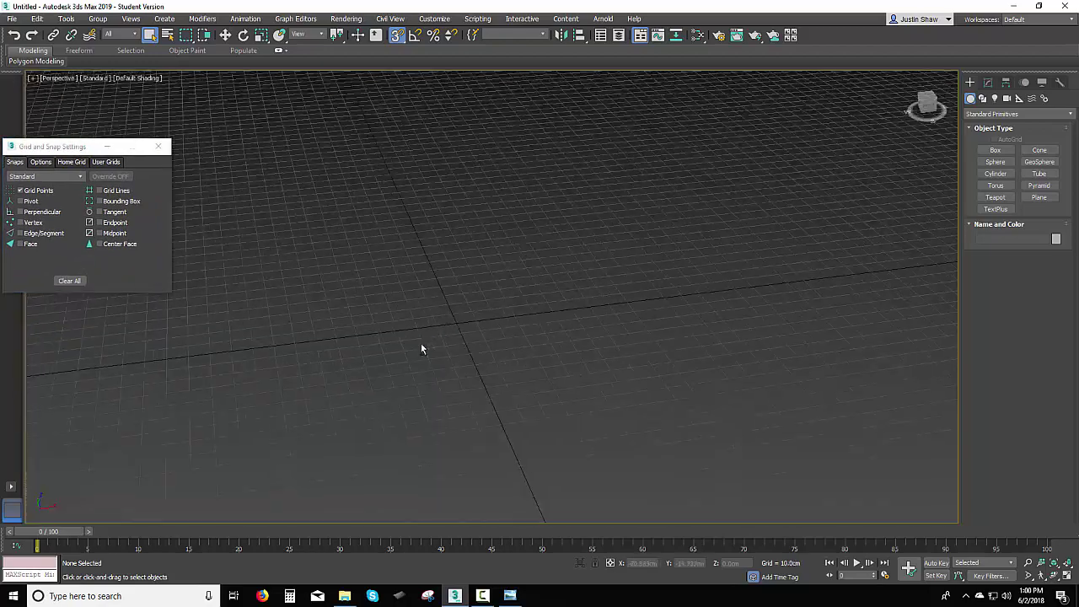
middle_drag(422, 347, 542, 356)
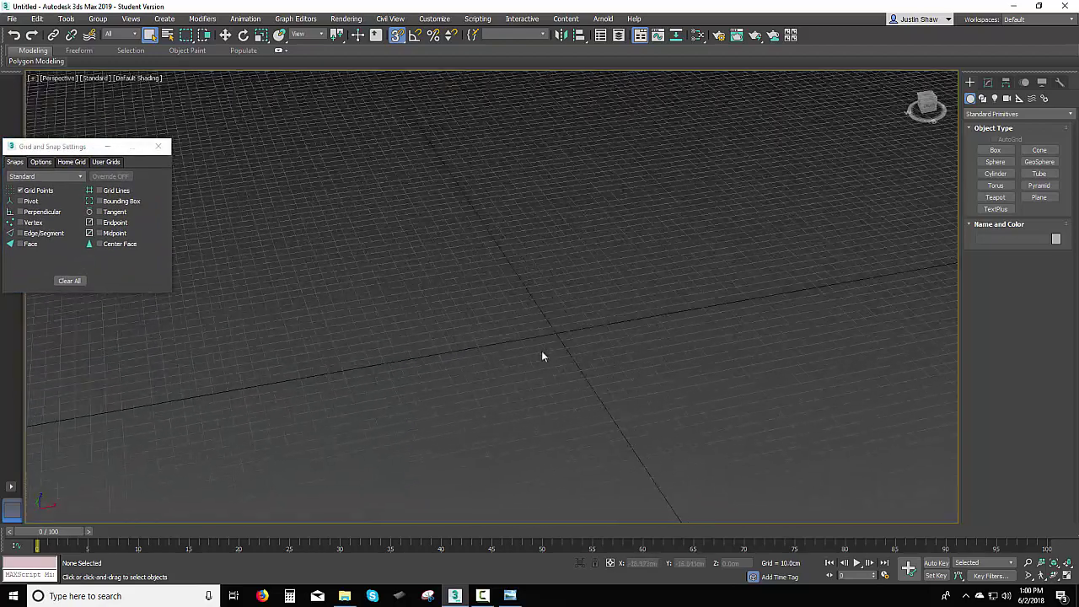
click(993, 150)
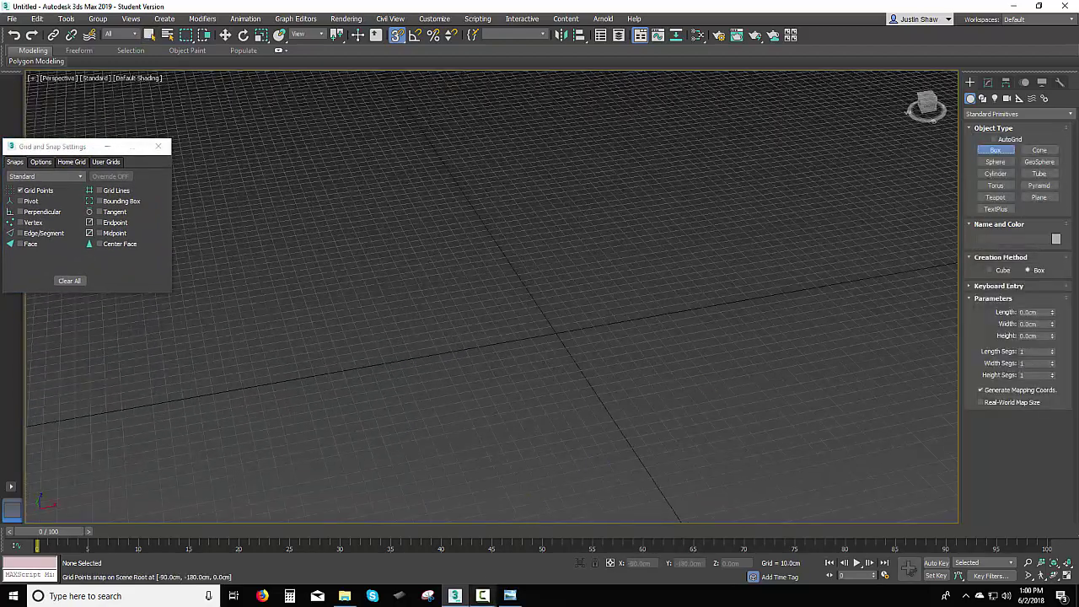
click(510, 596)
key(Right)
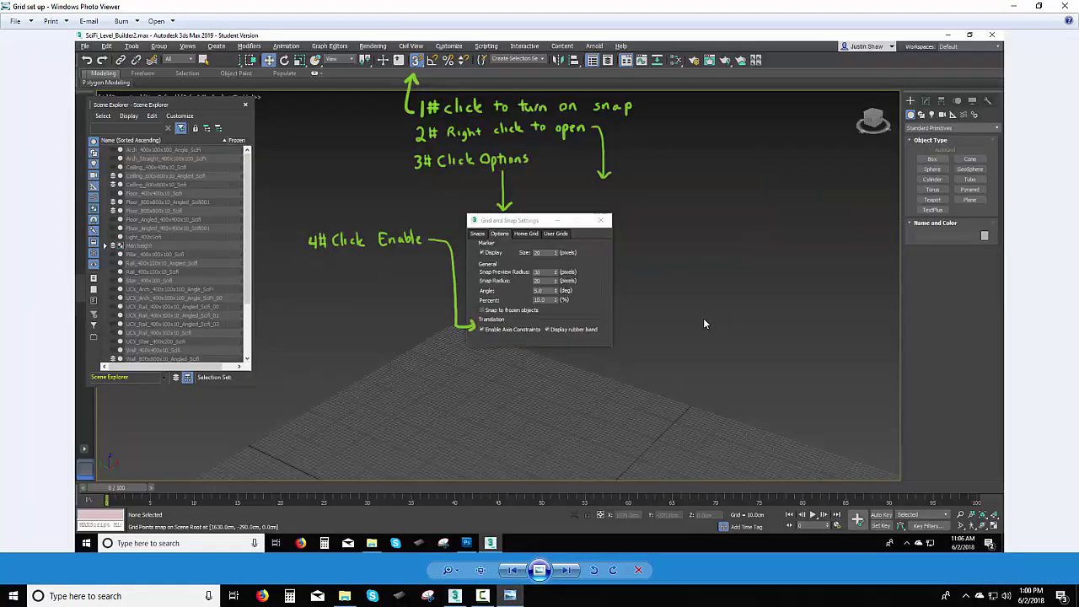
key(Right)
key(Right)
scroll(347, 145, up, 4)
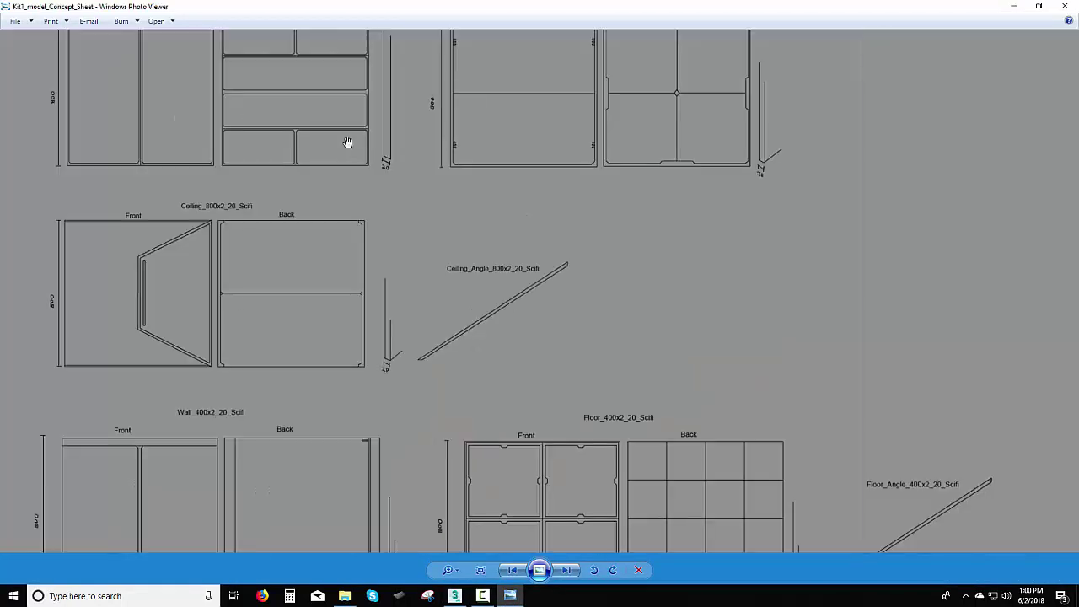
drag(348, 145, 446, 323)
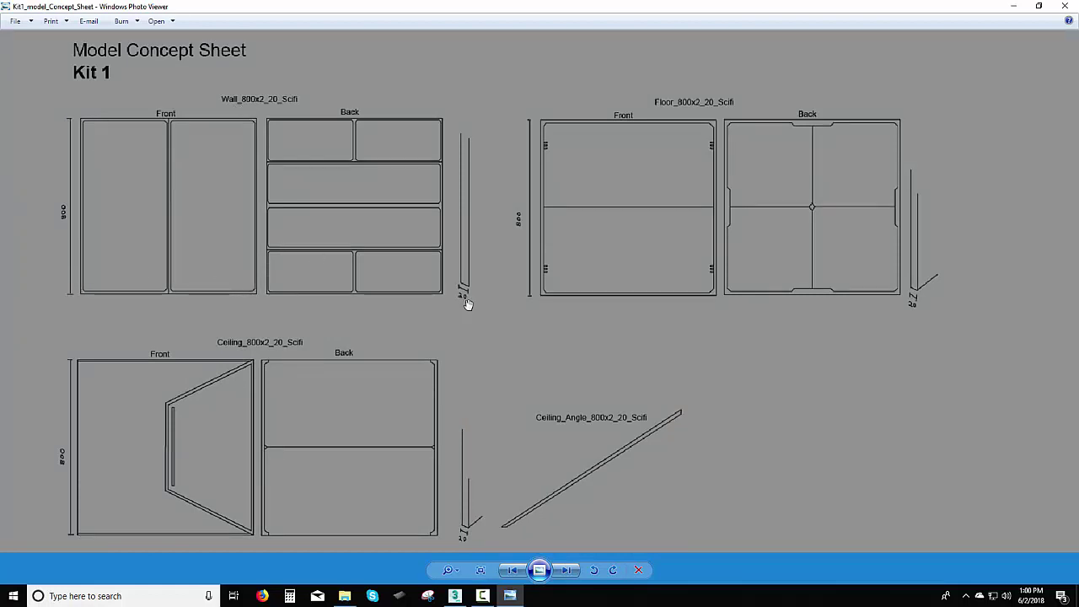
- Return to 3ds Max and draw a box from the grid origin, about 10 cm long, 500 cm wide and 100 cm high
click(454, 596)
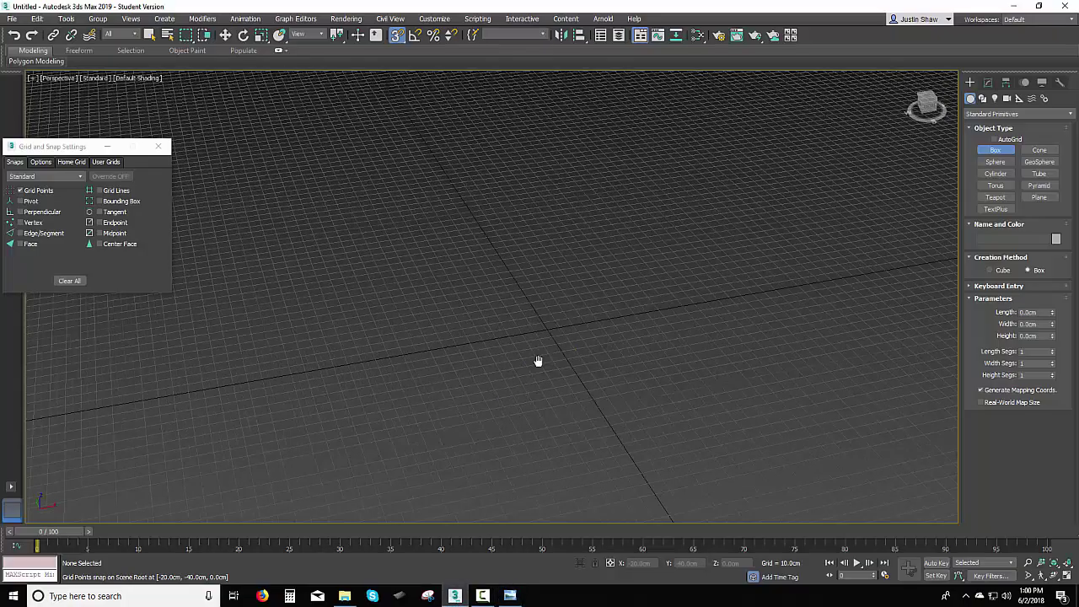
middle_drag(548, 335, 478, 402)
scroll(478, 400, down, 4)
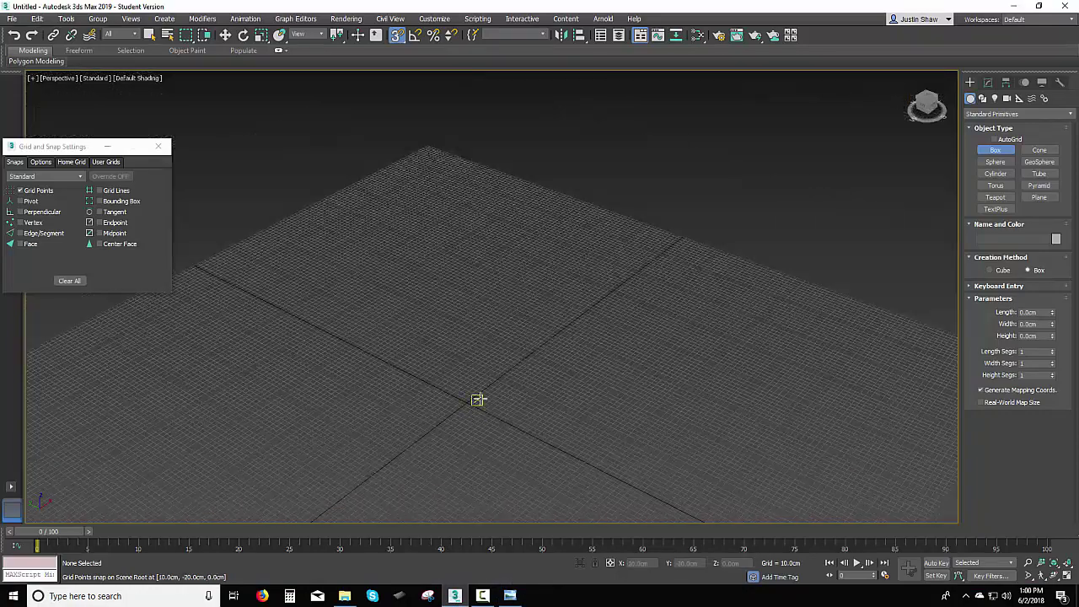
scroll(473, 403, up, 3)
drag(460, 400, 734, 183)
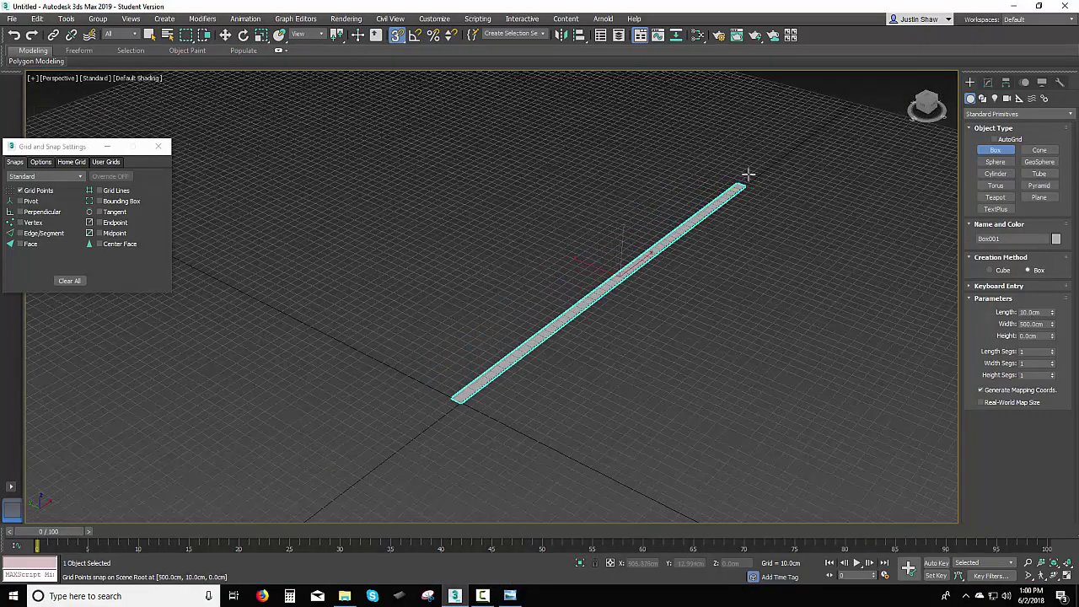
click(733, 73)
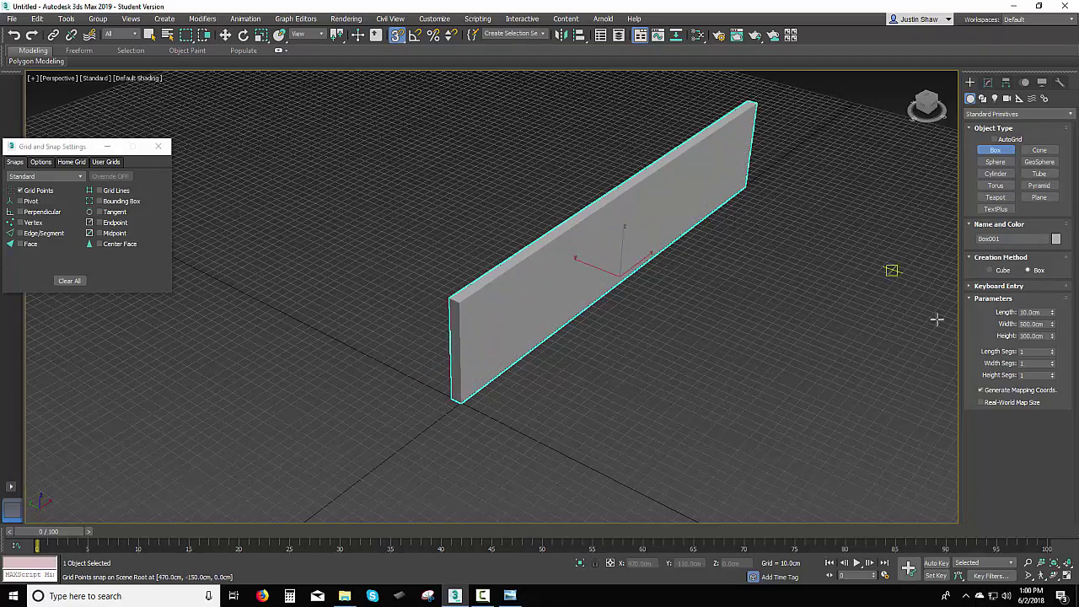
- Set the box's length and width to 800 cm and its height to 20 cm
double_click(1049, 312)
text(800)
key(Tab)
text(800)
key(Tab)
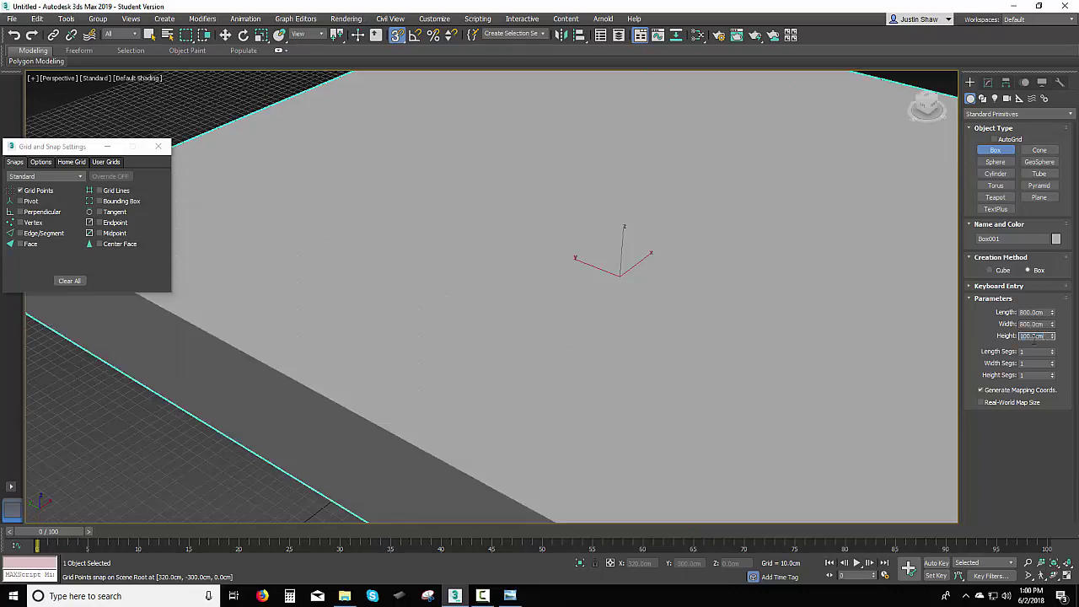
text(20)
key(Return)
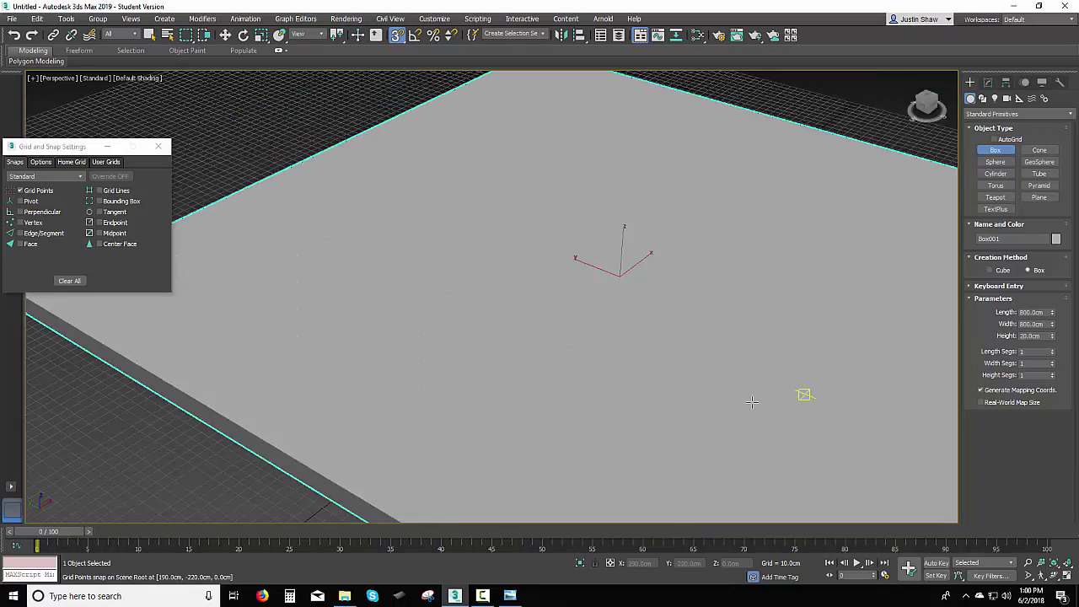
scroll(658, 396, down, 4)
scroll(674, 388, down, 3)
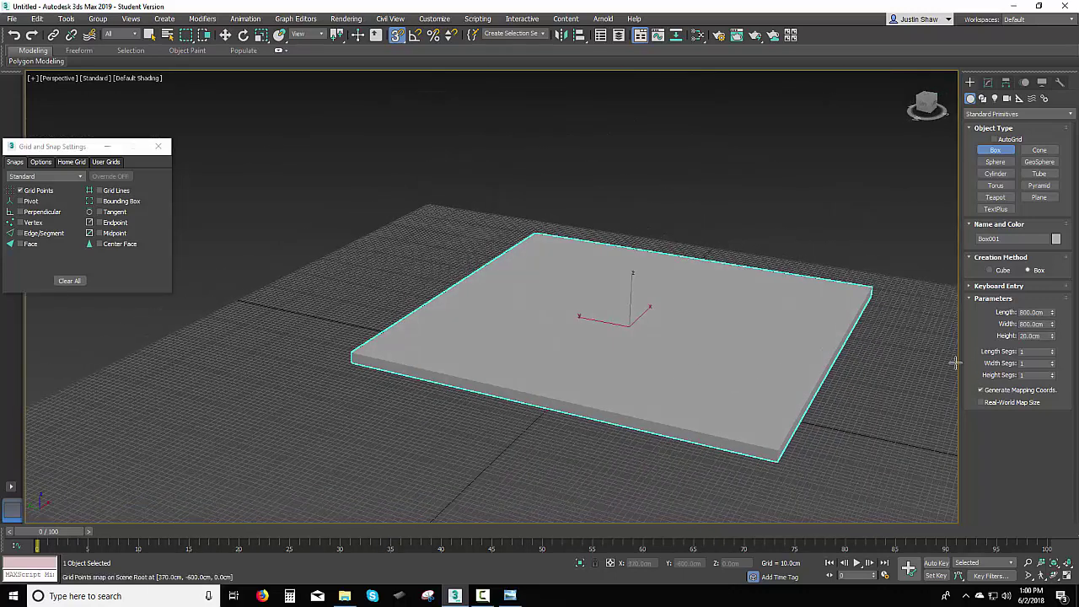
- Make the box an upright wall by setting its width to 20 cm and its height to 800 cm
double_click(1032, 323)
text(8)
key(Tab)
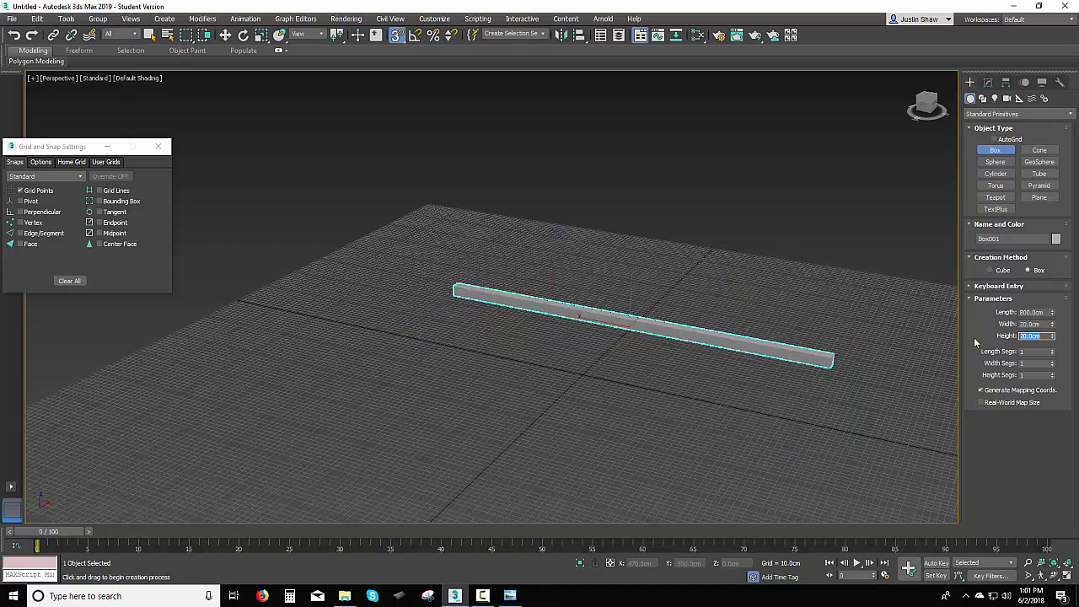
key(Return)
alt+middle_drag(872, 345, 851, 383)
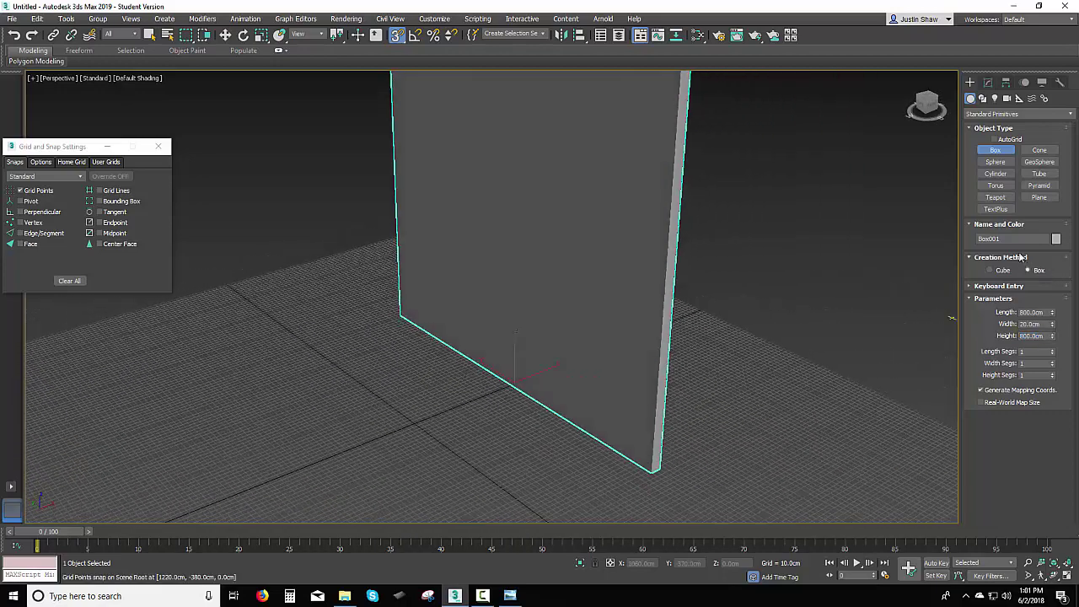
- Rename the box as Wall_800x2_20x_Scifi
click(1017, 239)
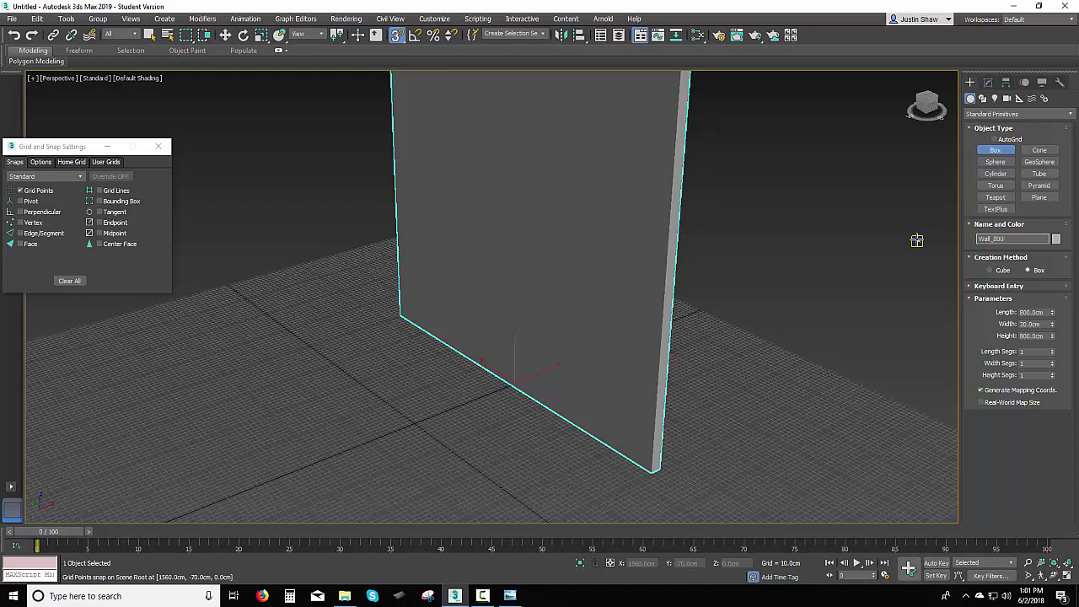
text(Wall_800x2_20x_Soffi)
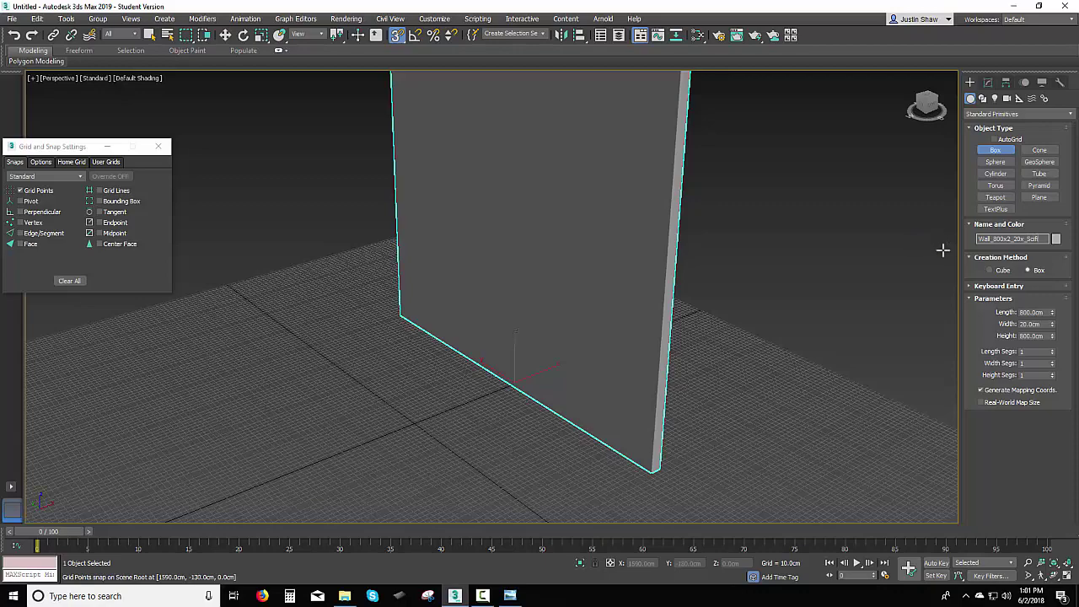
alt+middle_drag(762, 320, 673, 348)
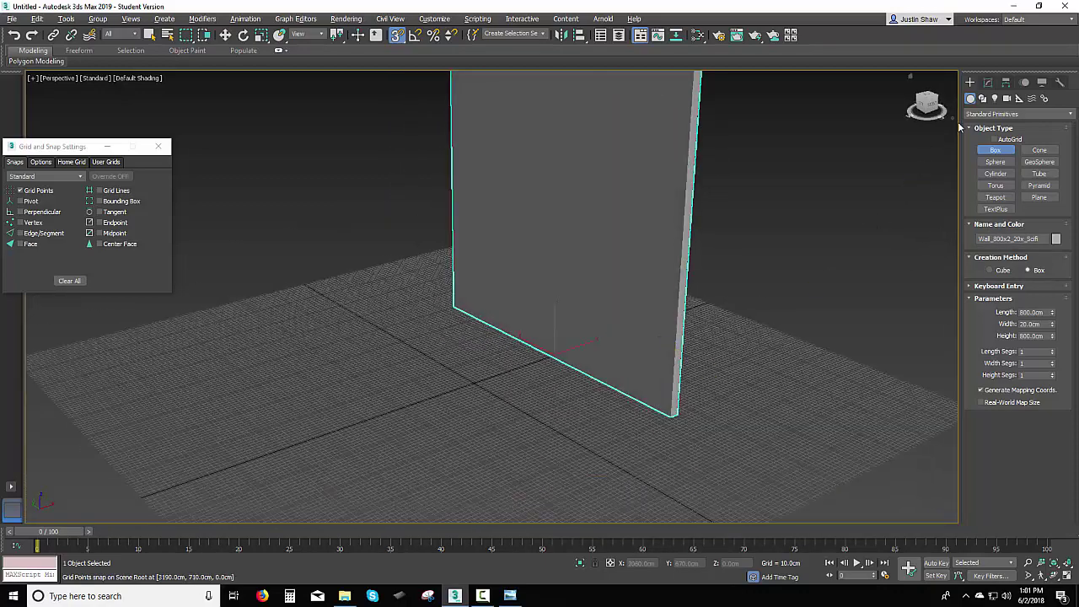
- Turn on pivot-only adjustment for the wall and switch snapping from grid points to vertices
click(988, 83)
click(1011, 84)
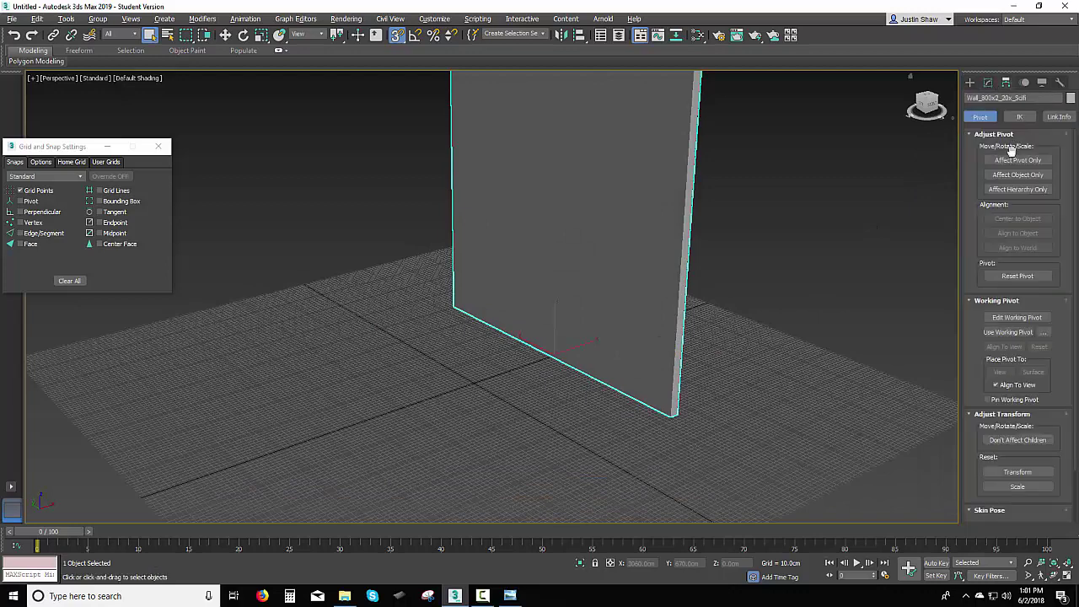
click(1018, 160)
click(1016, 233)
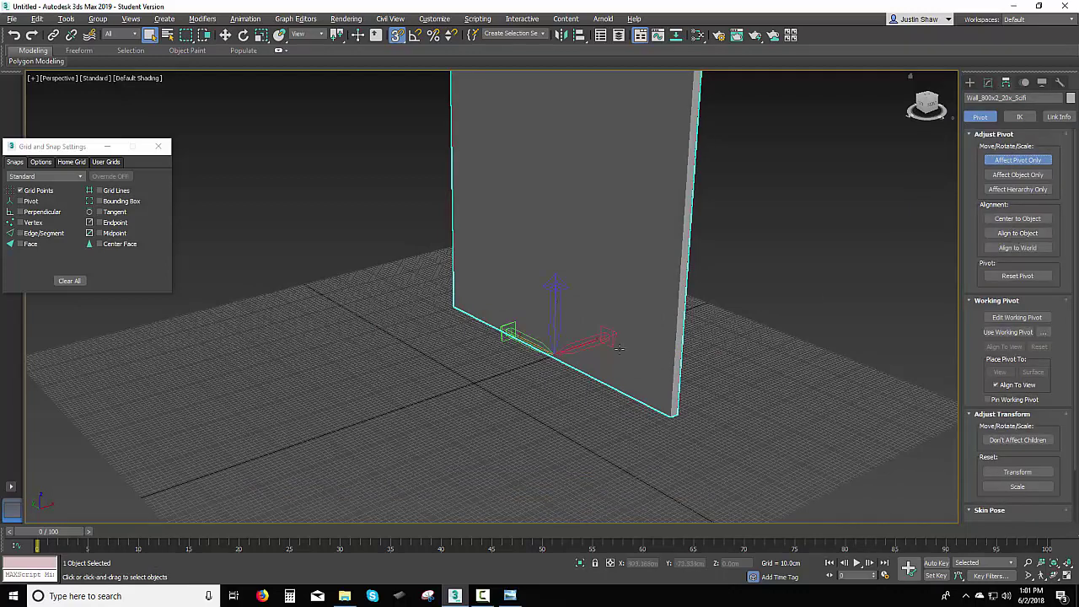
alt+middle_drag(594, 435, 583, 448)
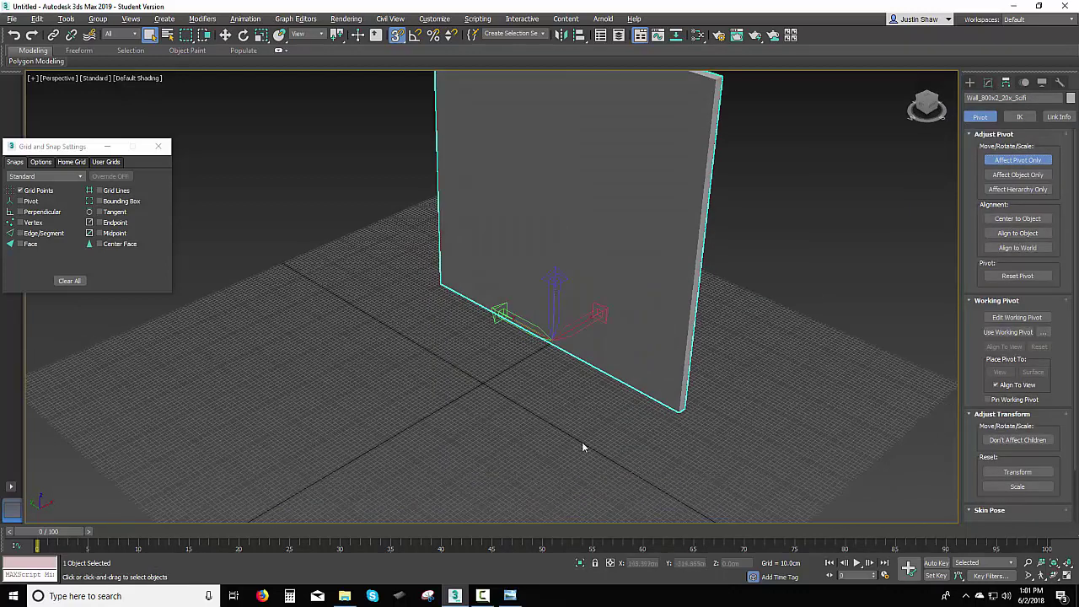
click(25, 223)
scroll(550, 370, up, 5)
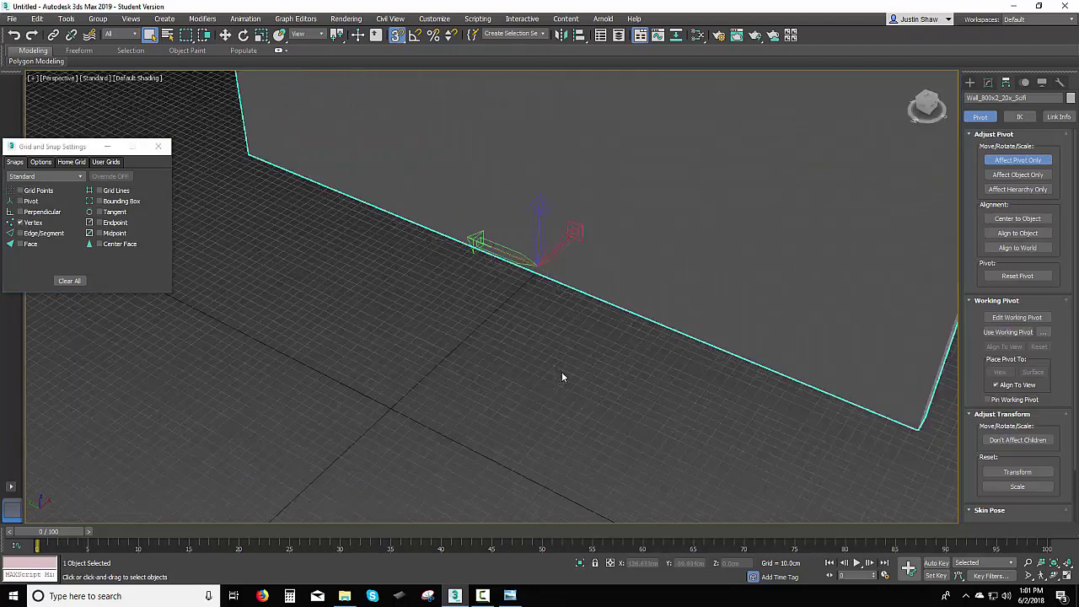
- Snap the wall's pivot to the end vertex of its long bottom edge and end pivot-only adjustment
key(w)
scroll(433, 351, up, 3)
scroll(371, 223, up, 1)
drag(371, 222, 733, 398)
alt+middle_drag(735, 398, 747, 347)
scroll(746, 347, down, 2)
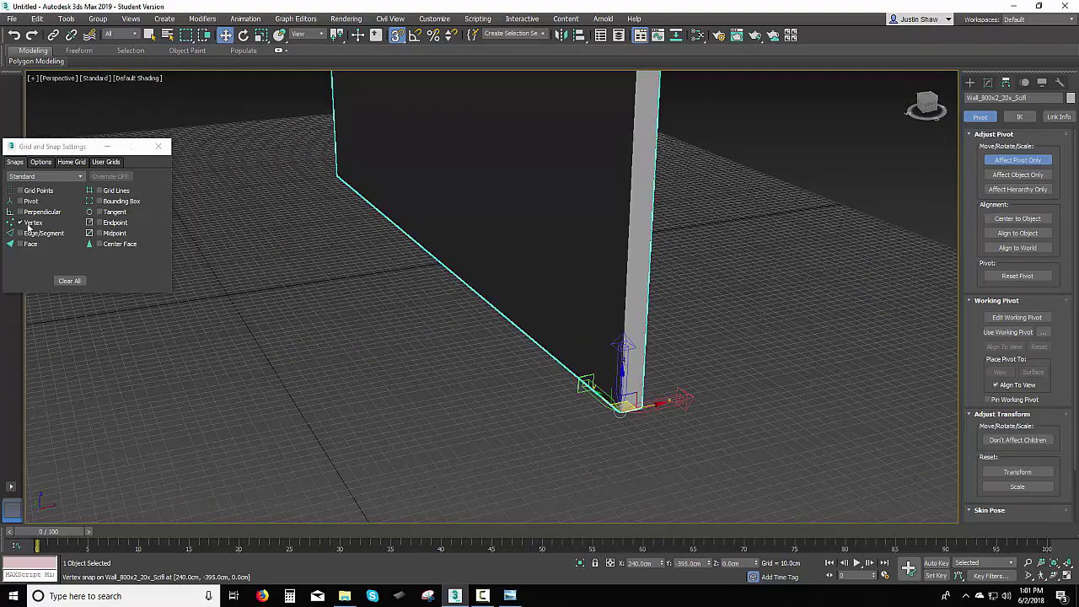
click(1017, 160)
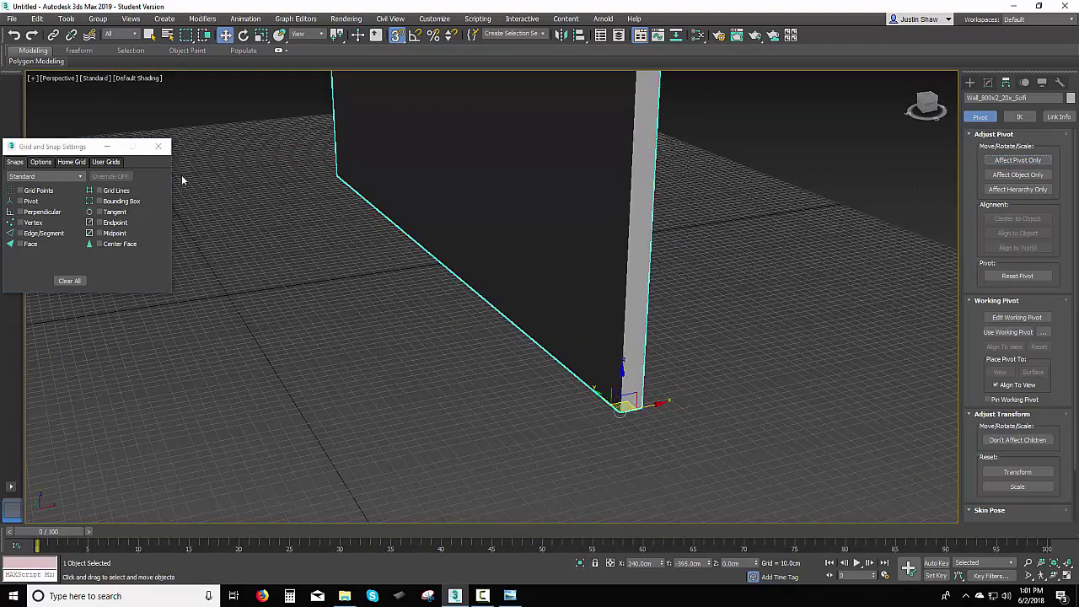
- Set snapping to grid points and move the wall by its corner pivot close to the grid origin, at X 0, Y 10 cm
click(34, 192)
alt+middle_drag(458, 289, 618, 307)
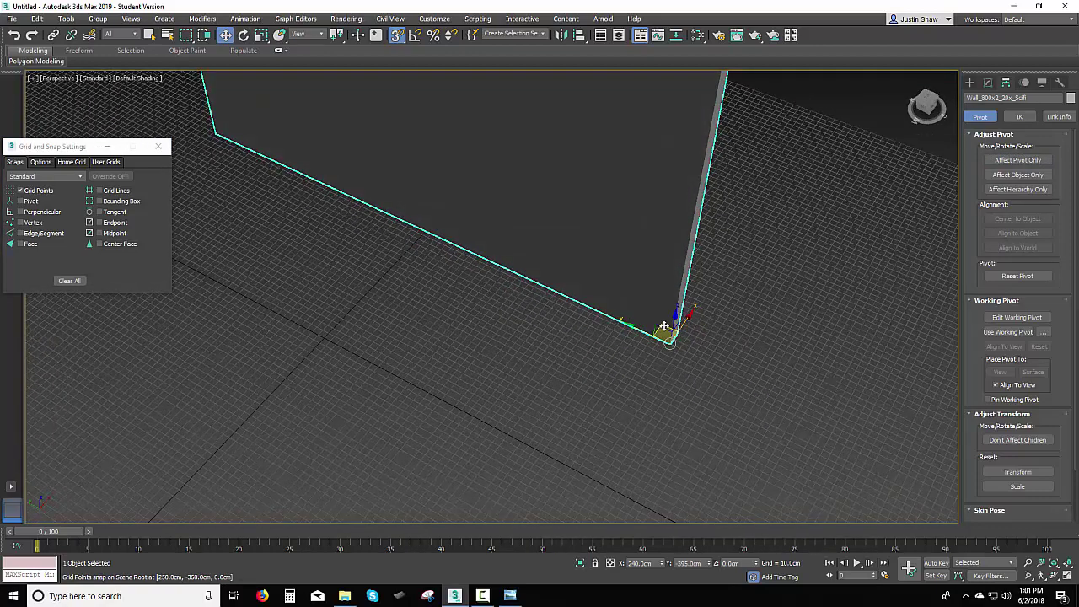
drag(668, 342, 315, 335)
scroll(314, 335, up, 3)
scroll(436, 347, down, 2)
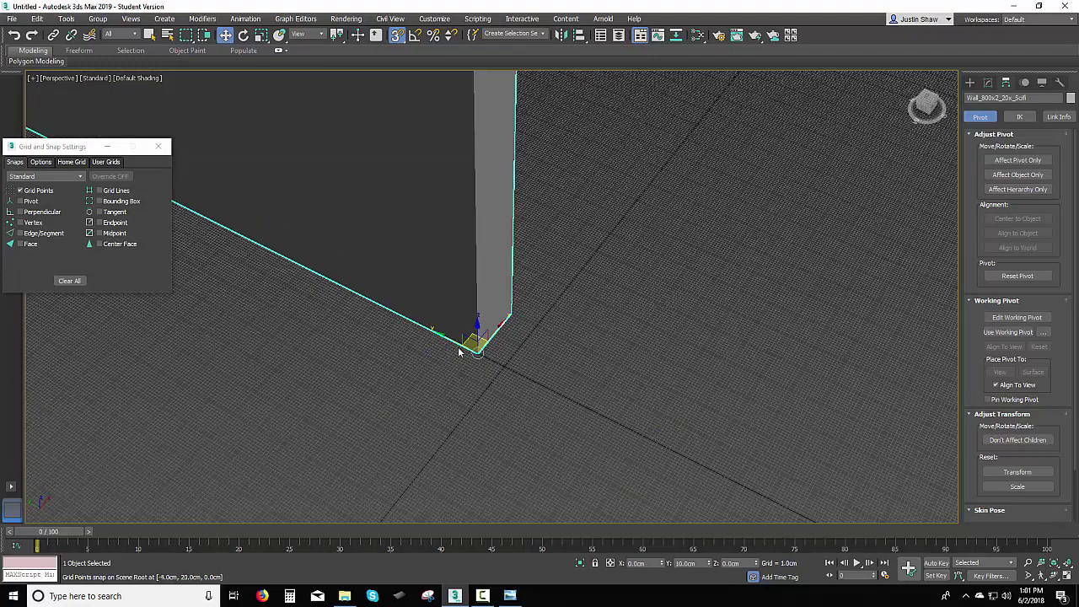
- Snap the wall's pivot corner exactly onto the grid origin at X 0, Y 0, Z 0 cm
key(z)
middle_drag(521, 376, 342, 256)
scroll(456, 352, up, 4)
middle_drag(475, 362, 415, 248)
drag(470, 363, 493, 379)
scroll(493, 360, down, 4)
alt+middle_drag(506, 340, 561, 397)
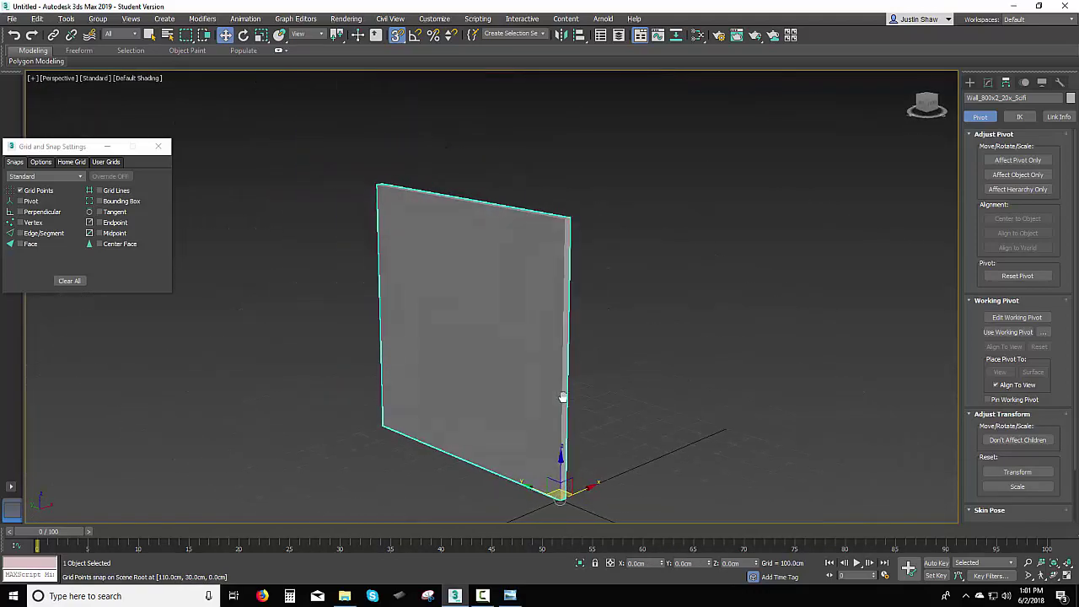
alt+middle_drag(511, 352, 518, 335)
- Add an Unwrap UVW modifier to the wall and open its UV editor
click(988, 82)
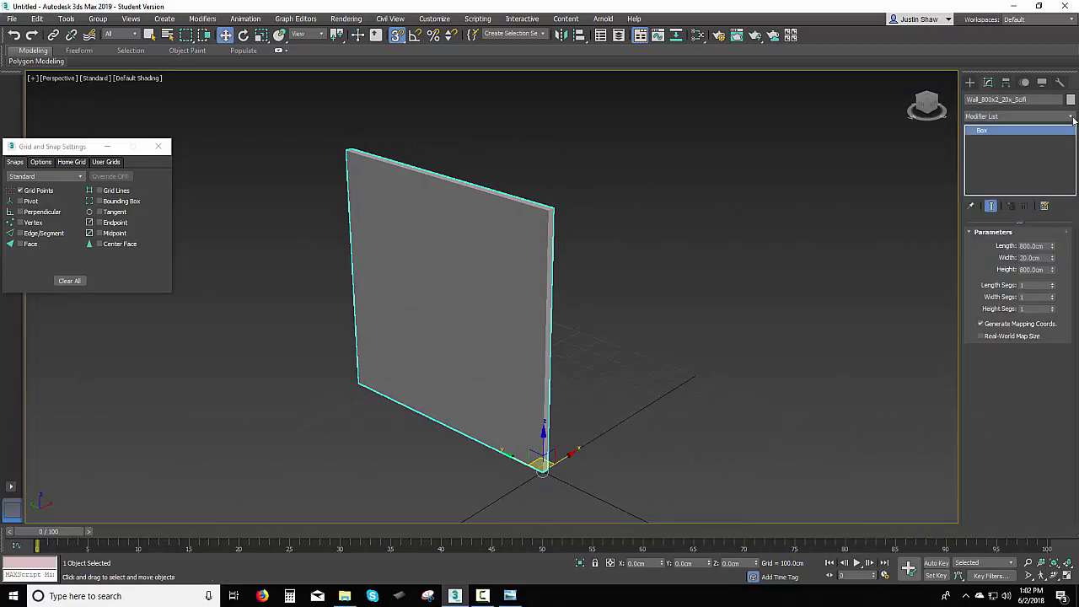
click(1070, 115)
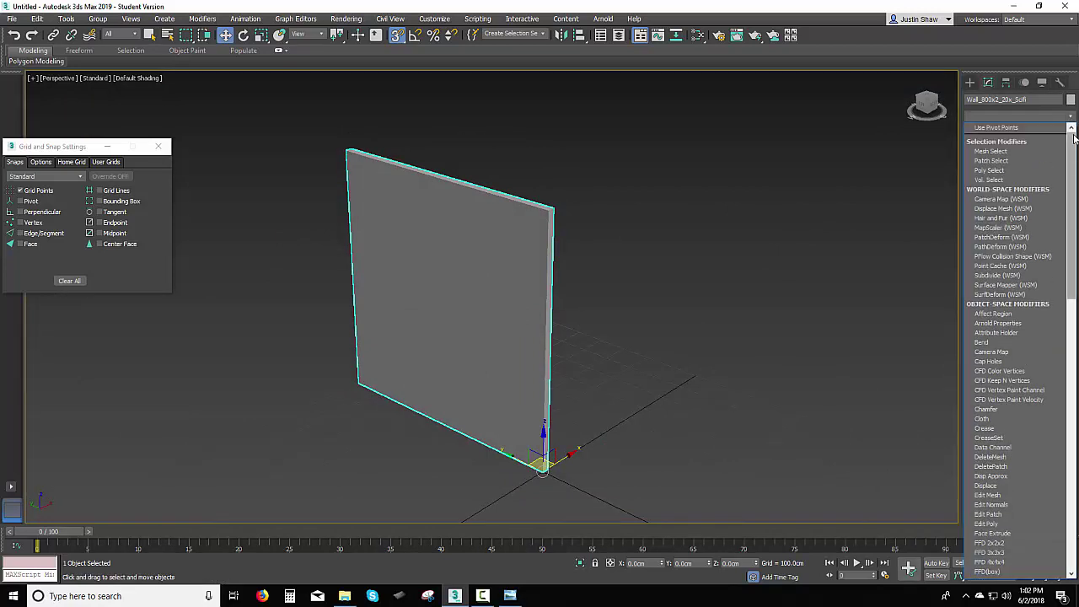
drag(1072, 166, 1072, 430)
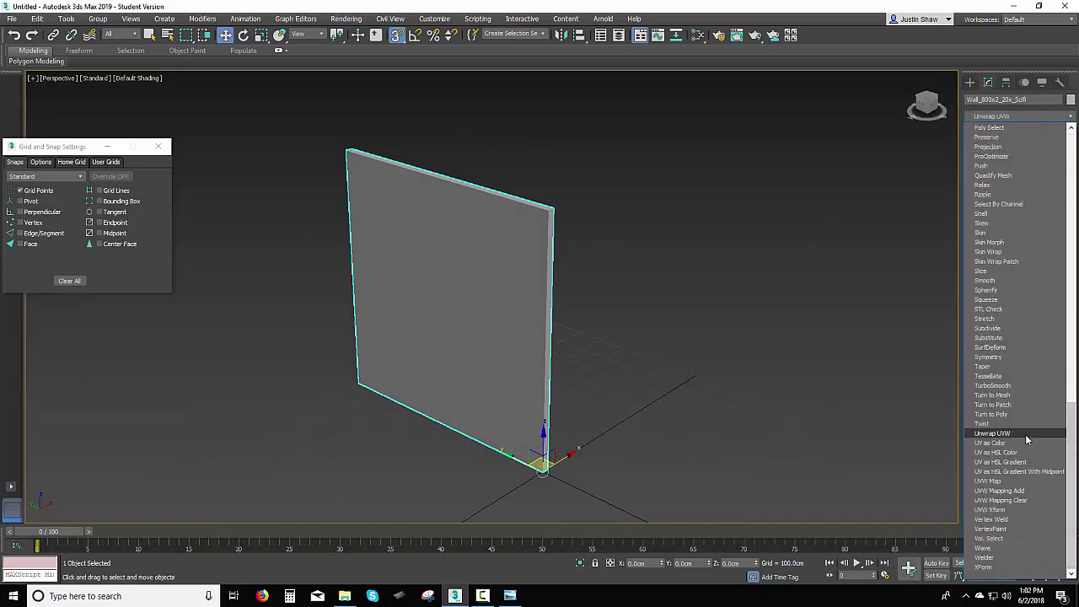
click(993, 433)
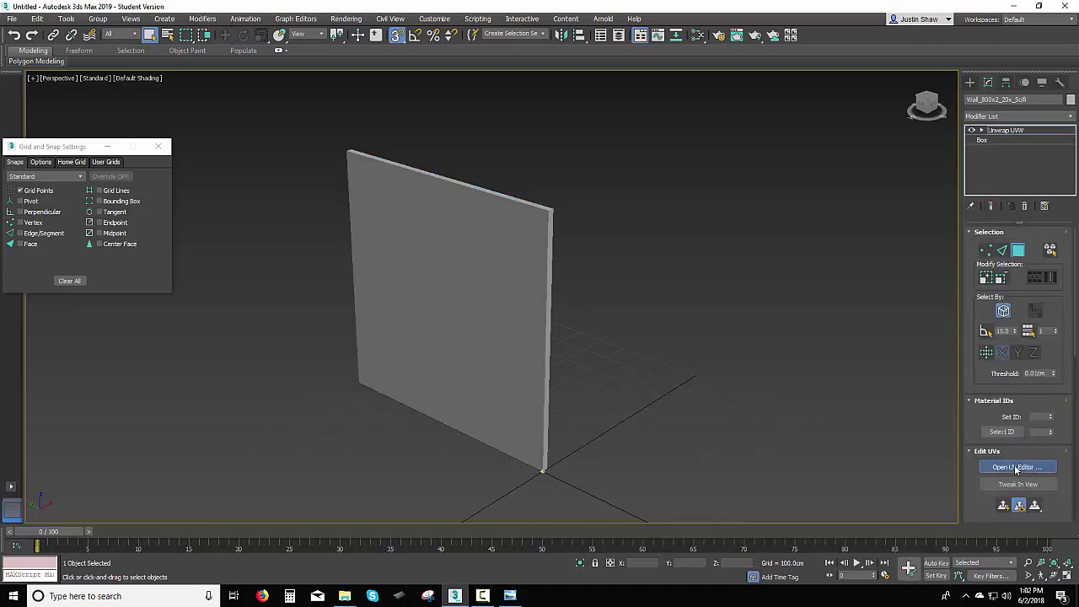
click(1017, 467)
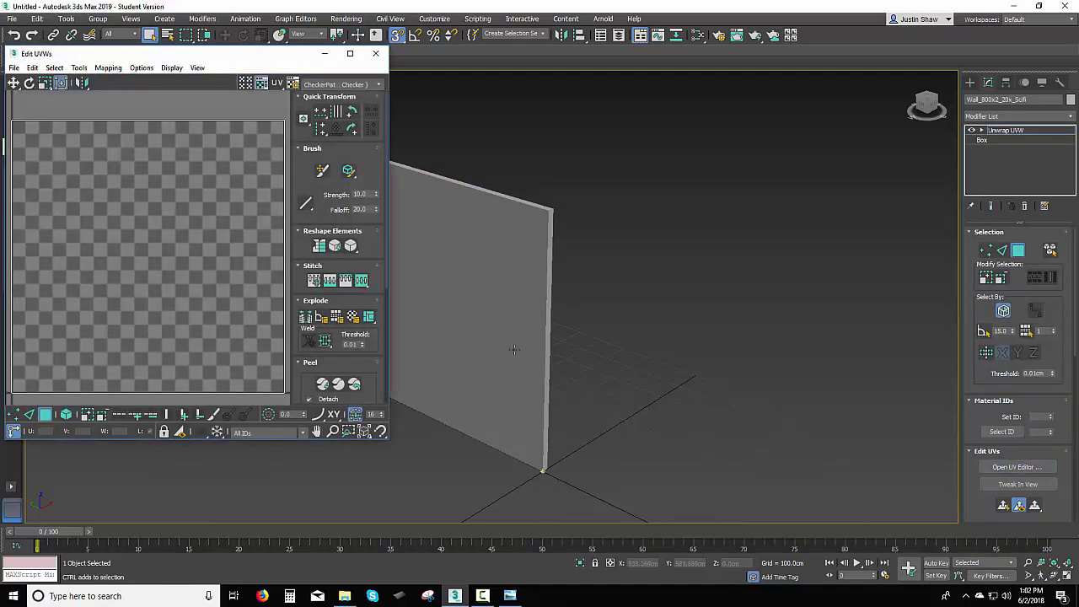
- Select all of the wall's faces and lay out their UVs with Unfold Mapping
click(514, 349)
click(108, 67)
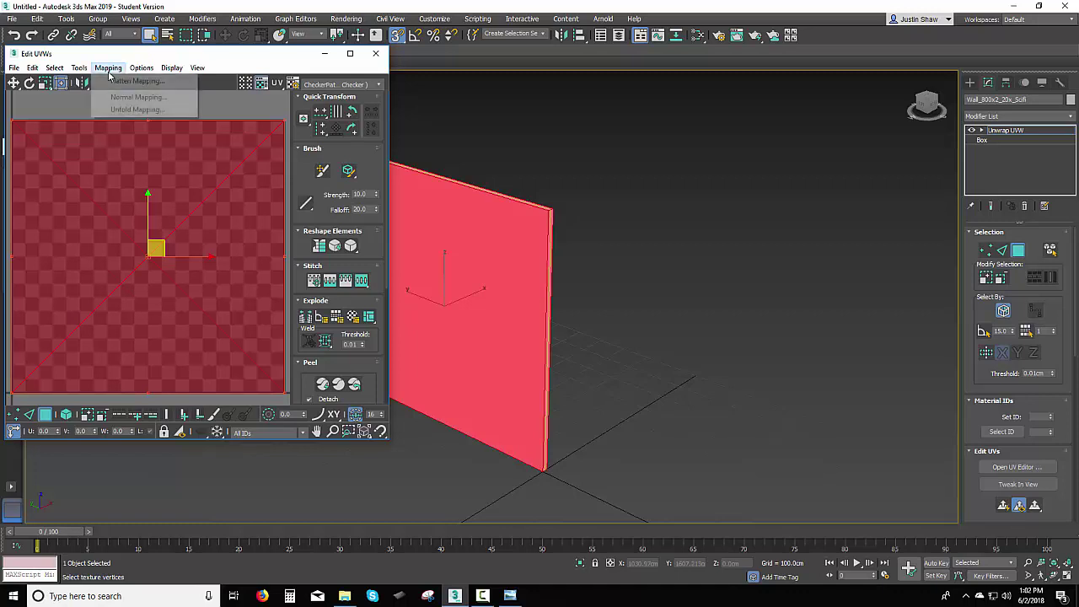
click(120, 111)
click(155, 42)
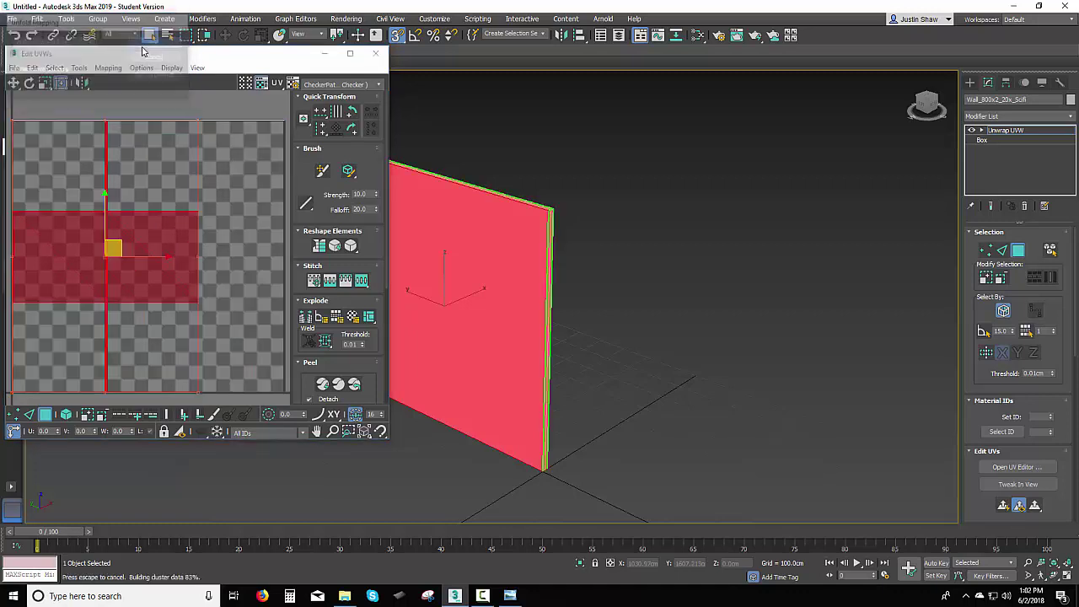
click(165, 108)
middle_drag(164, 256, 209, 248)
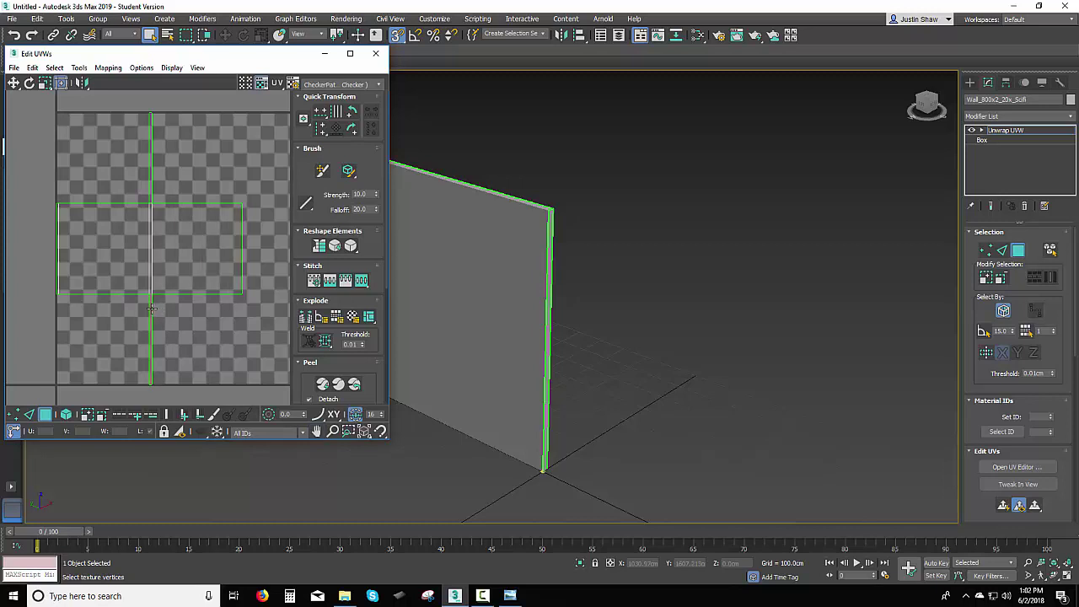
- Switch the unwrap to edge level and turn off the Map Seams display, keeping Peel Seams shown
alt+middle_drag(508, 321, 759, 321)
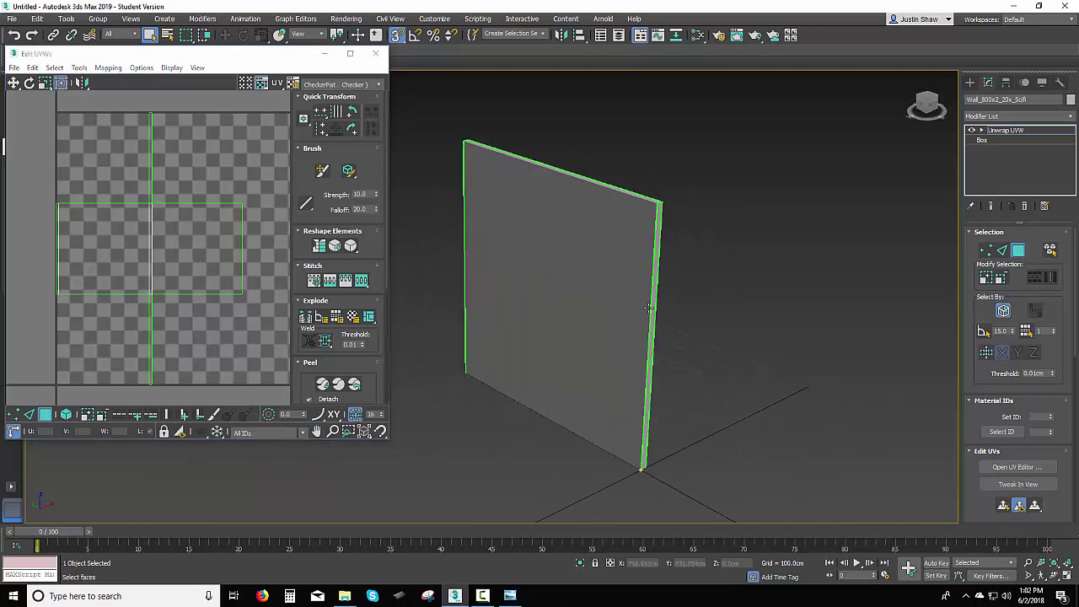
click(1003, 251)
drag(968, 362, 969, 53)
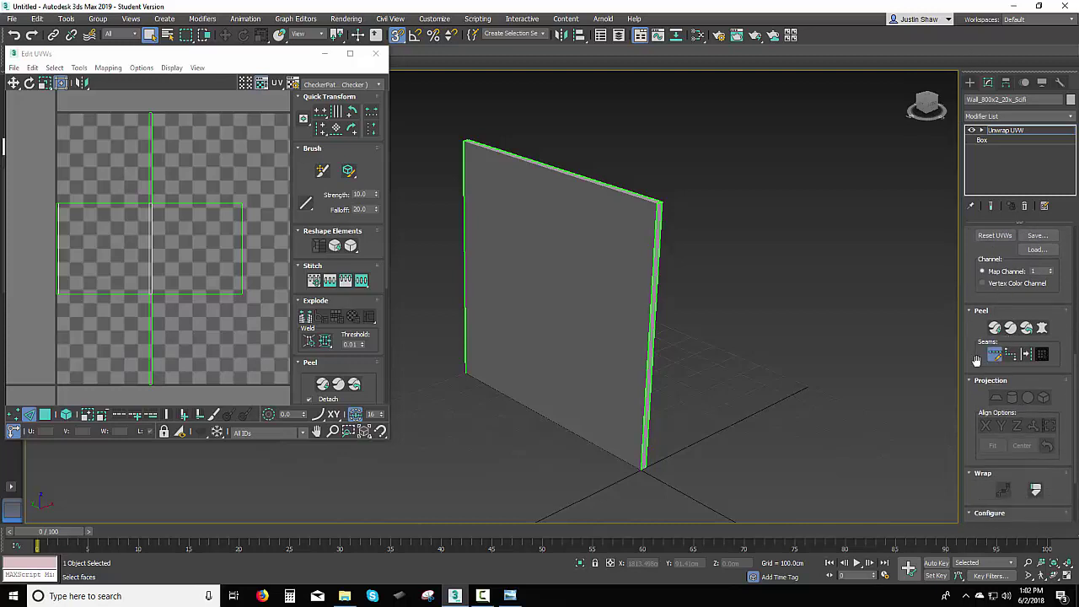
scroll(977, 361, down, 2)
click(984, 449)
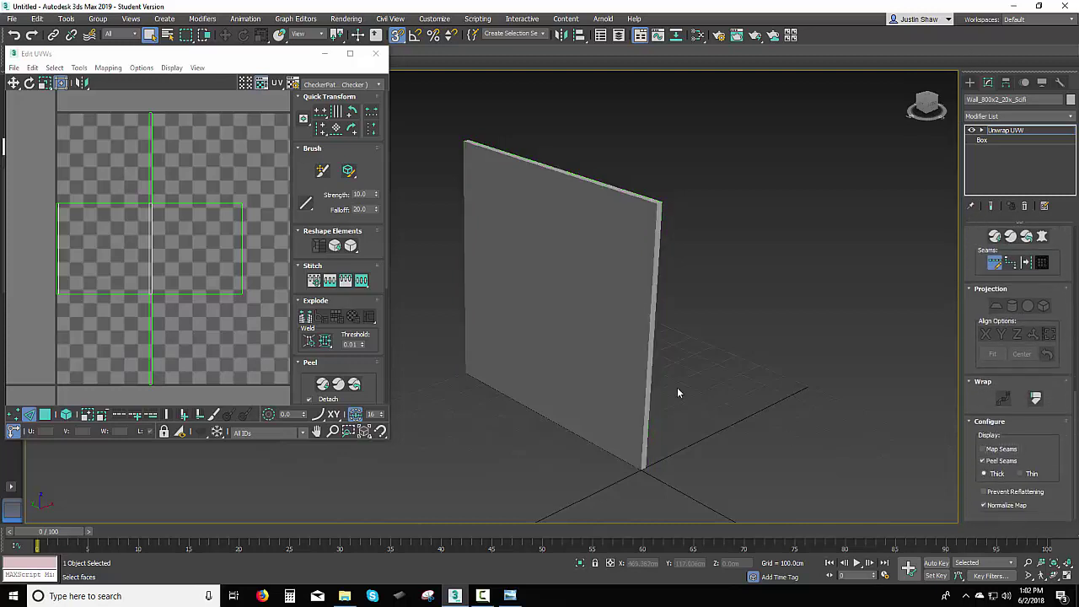
alt+middle_drag(680, 393, 655, 362)
scroll(669, 388, up, 1)
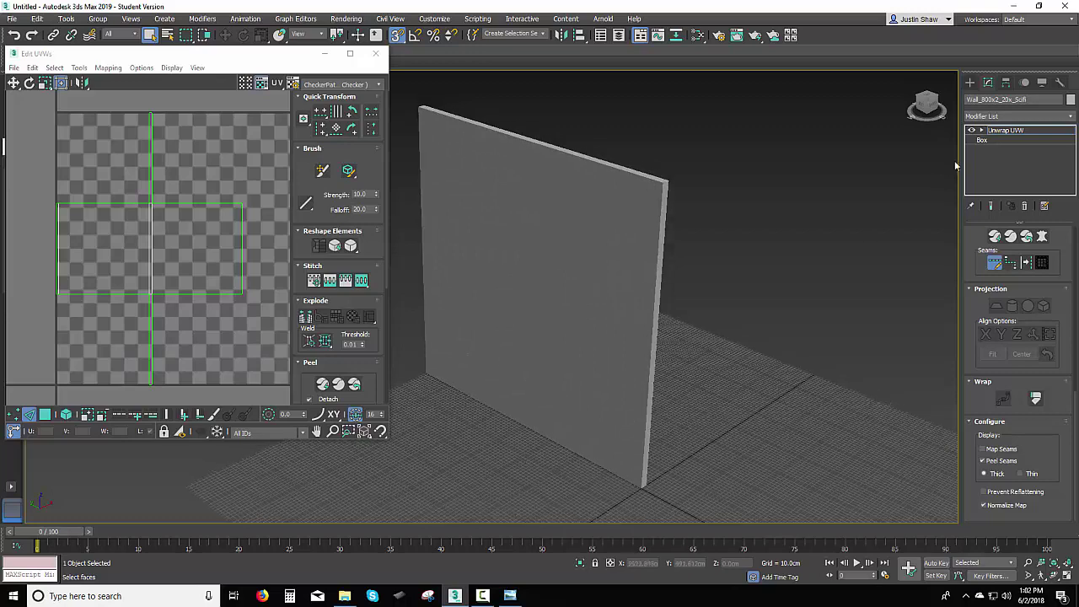
- Mark peel seams along the wall's top edge and its vertical corner edges
click(982, 131)
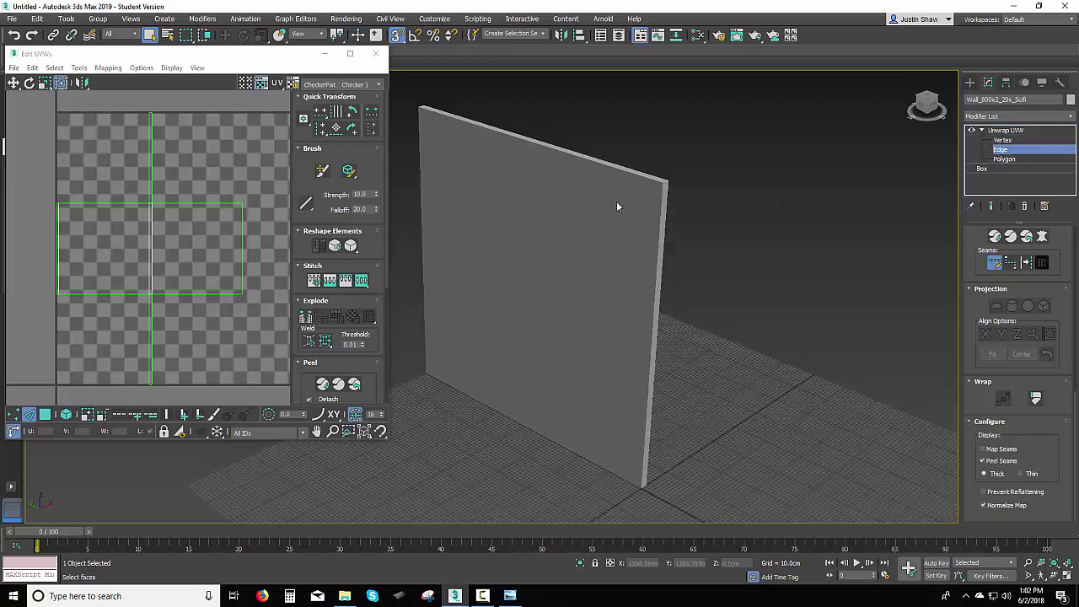
click(661, 199)
click(640, 176)
alt+middle_drag(504, 182, 728, 206)
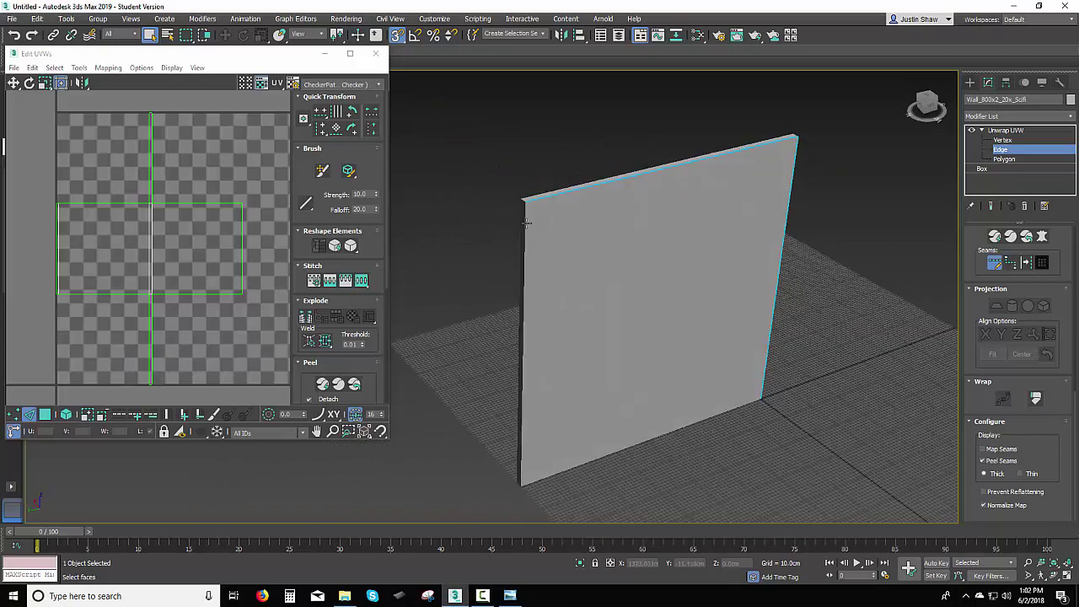
click(525, 223)
alt+middle_drag(534, 234, 582, 249)
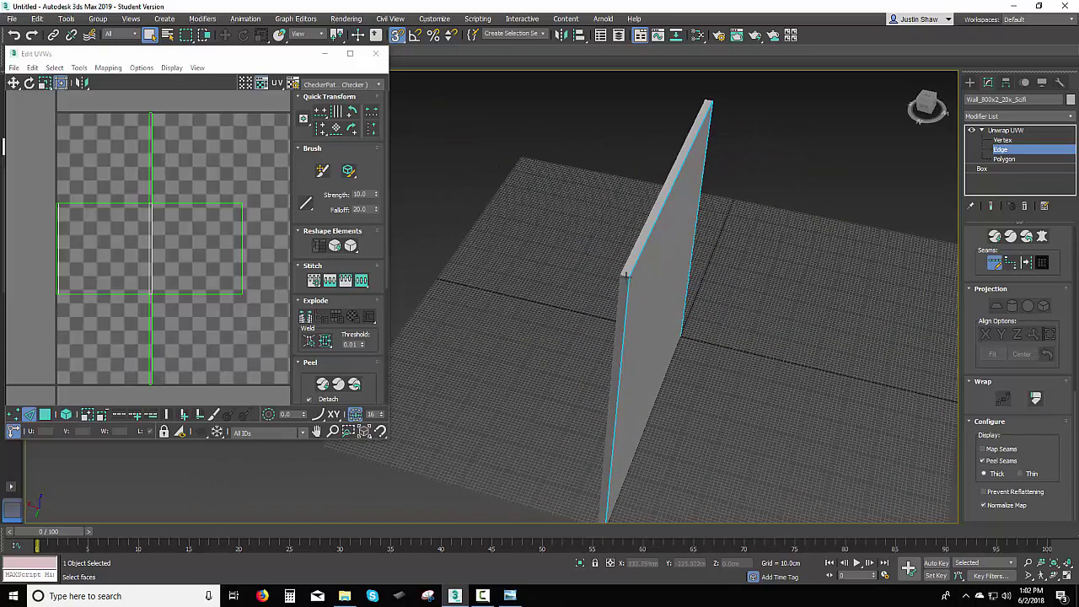
alt+middle_drag(620, 283, 689, 266)
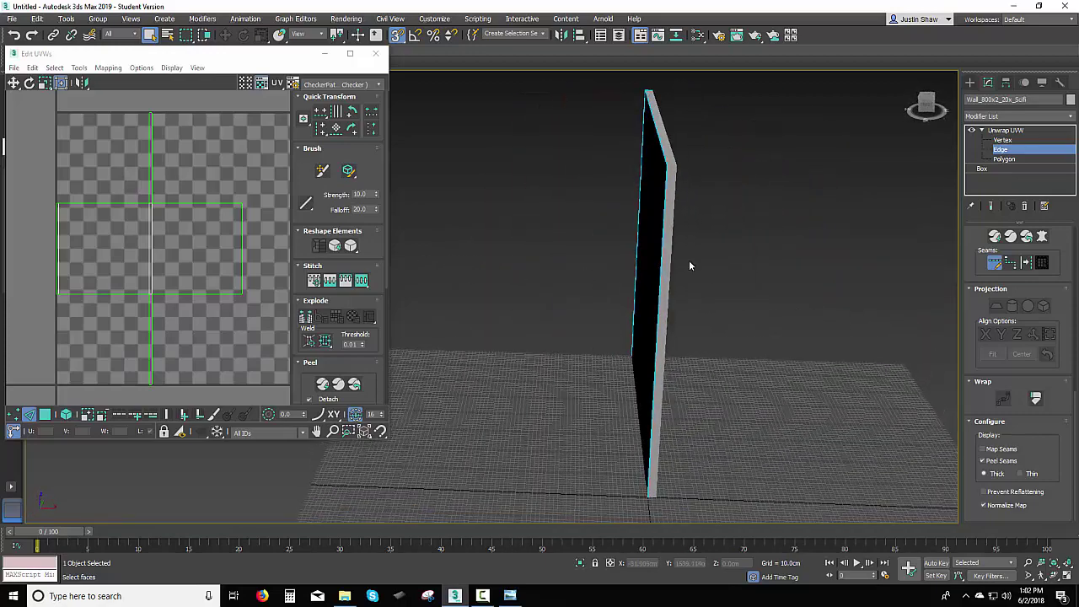
click(674, 179)
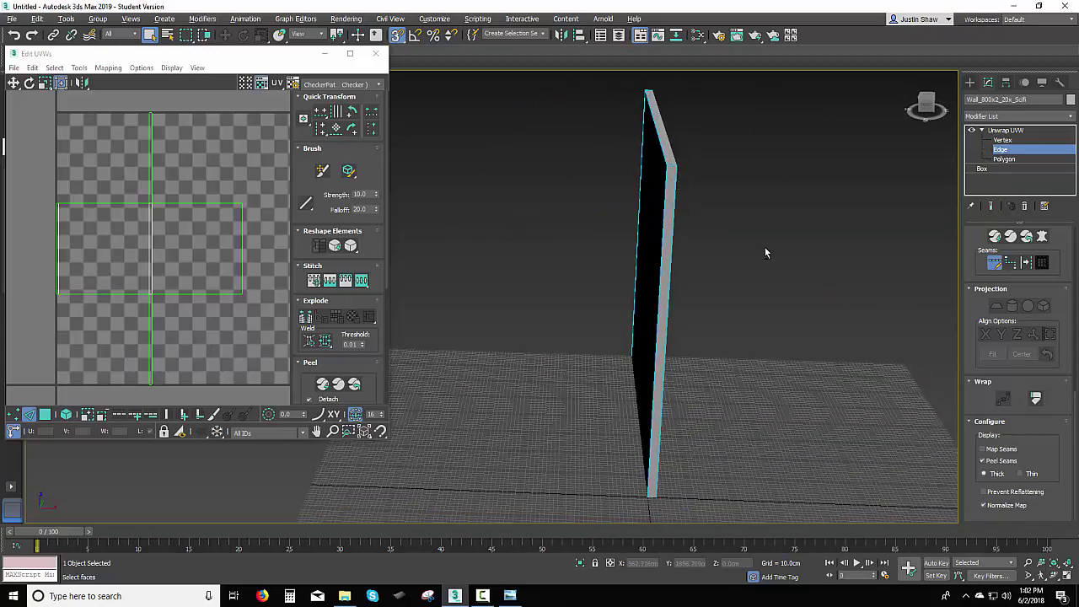
alt+middle_drag(767, 250, 1002, 261)
- Select all wall polygons and reapply Unfold Mapping with Walk to closest face and Normalize Clusters
click(1004, 159)
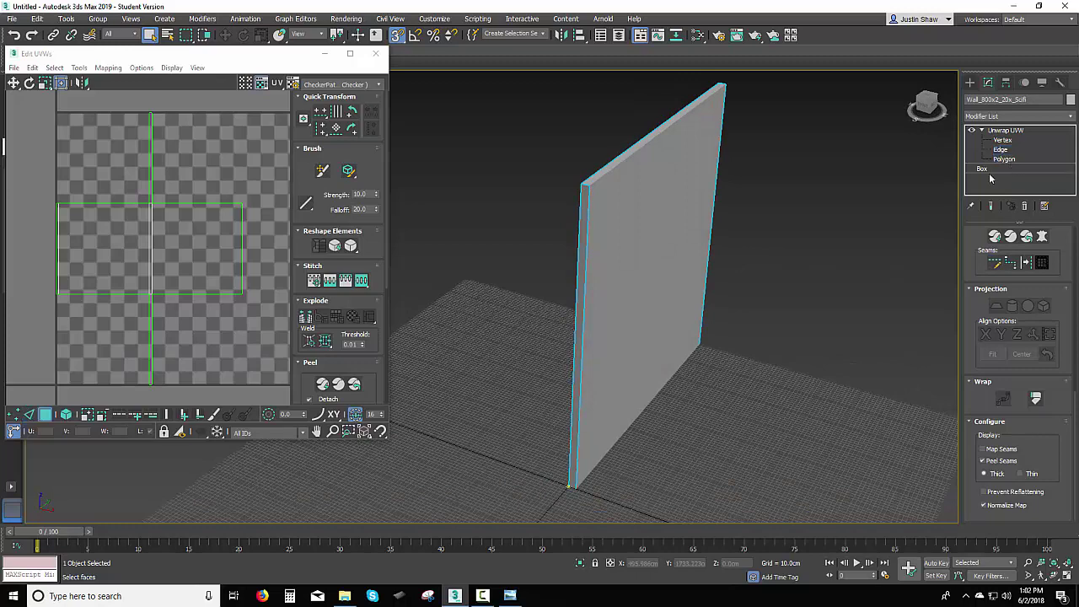
click(109, 67)
click(127, 109)
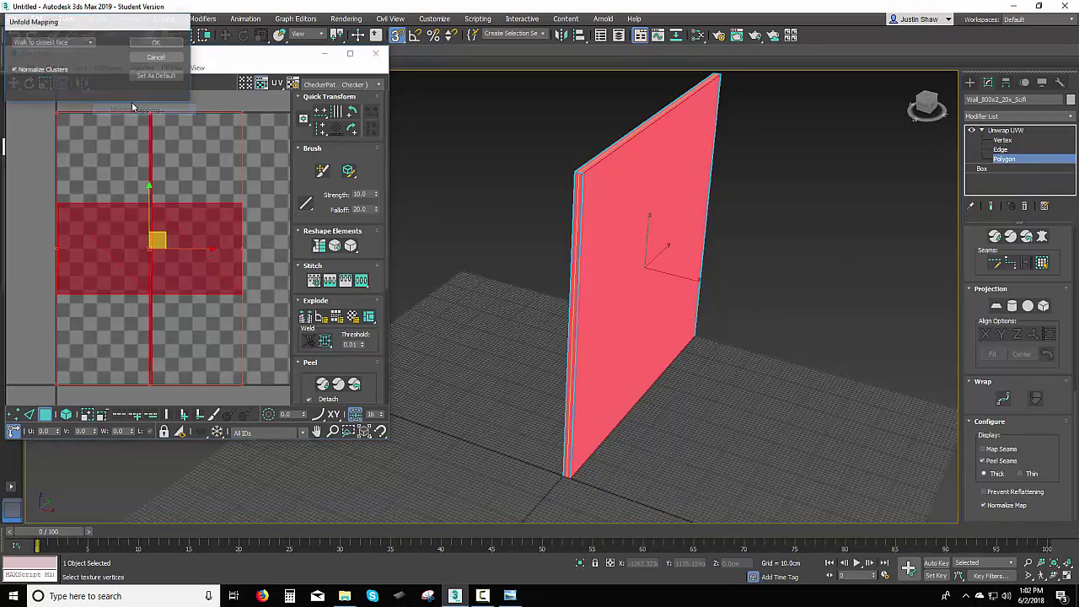
click(156, 43)
click(264, 132)
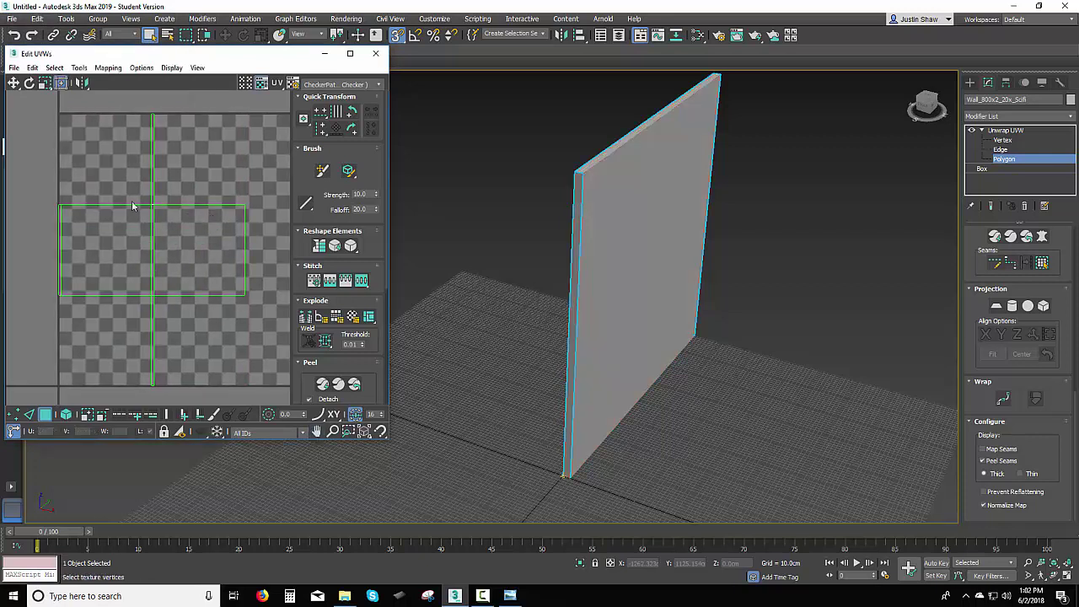
- Break off the upper narrow strip in the UV layout, rotate it horizontal and place it along the top of the right-hand square
click(152, 188)
middle_drag(224, 259, 215, 246)
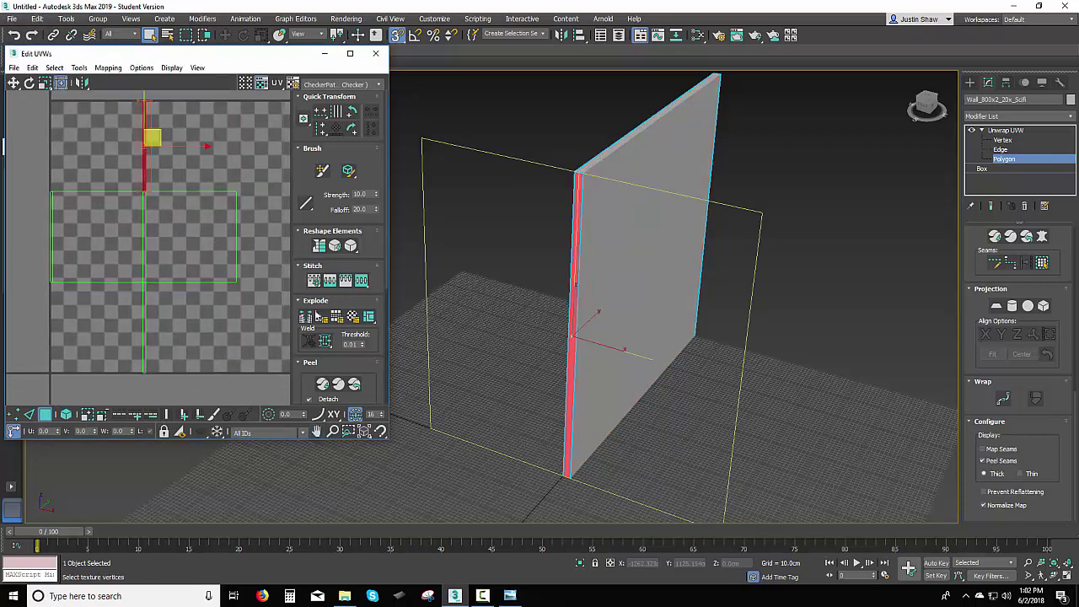
click(308, 317)
drag(145, 99, 202, 176)
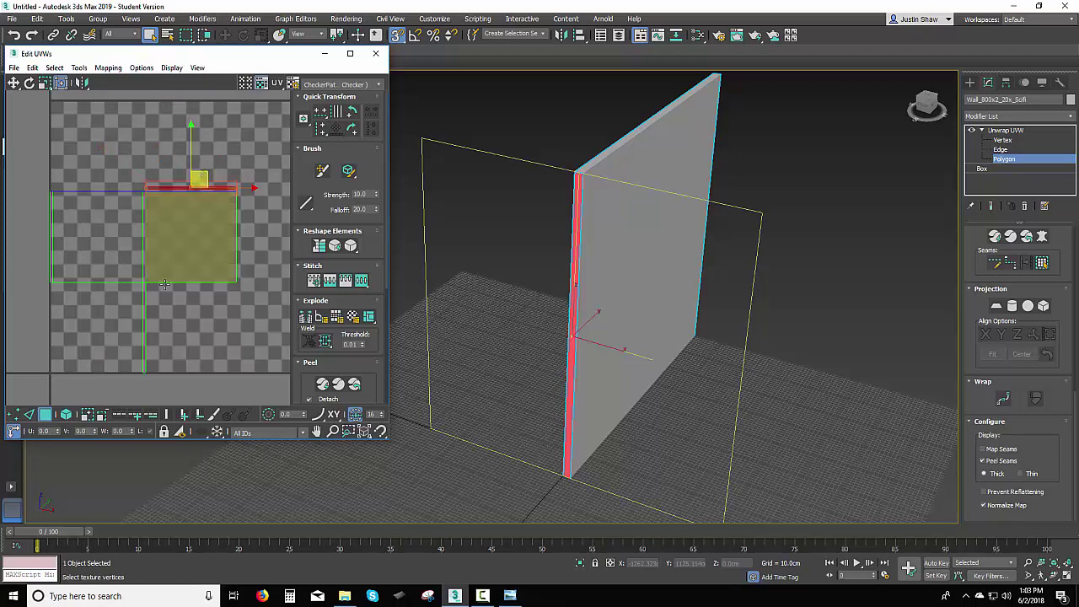
- Rotate the lower narrow UV strip horizontal and place it along the bottom of the right-hand square
click(147, 315)
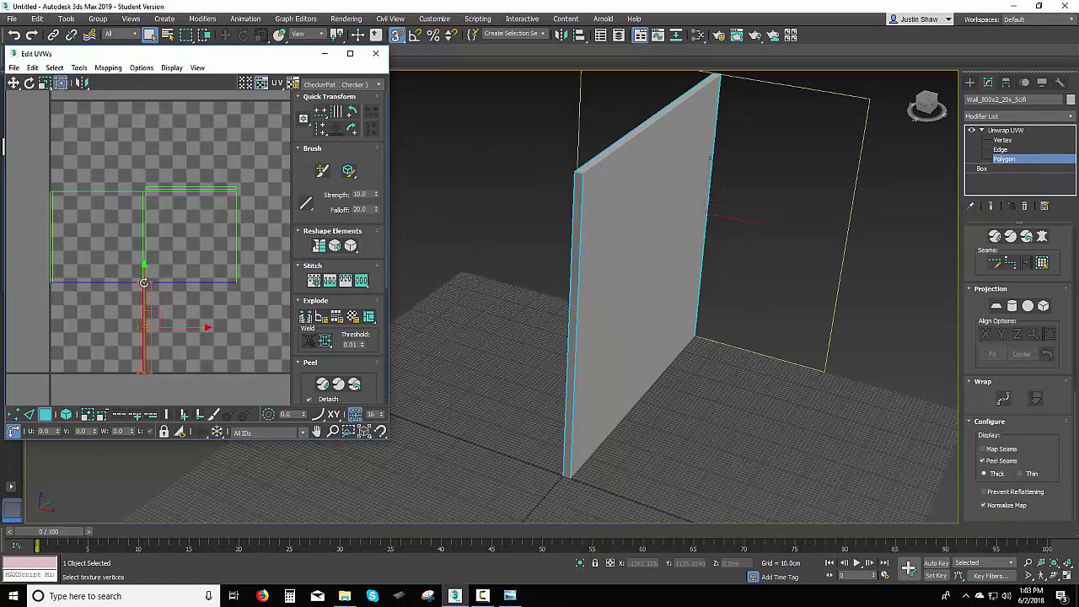
drag(145, 283, 203, 274)
scroll(204, 301, up, 4)
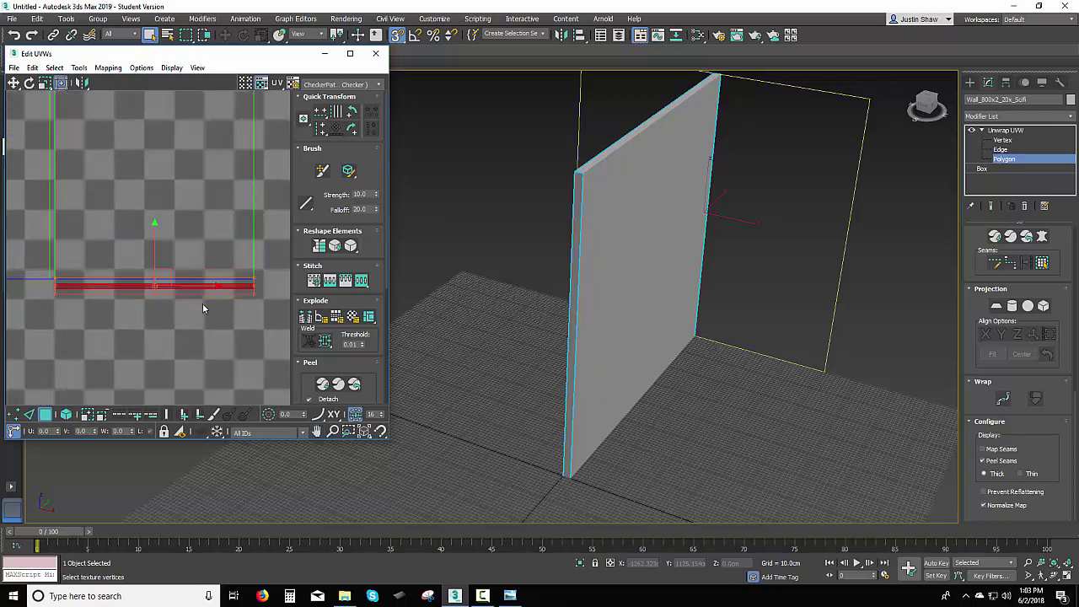
- Hide the checker background in the UV layout and clear the lower strip's selection
click(262, 82)
scroll(174, 328, down, 2)
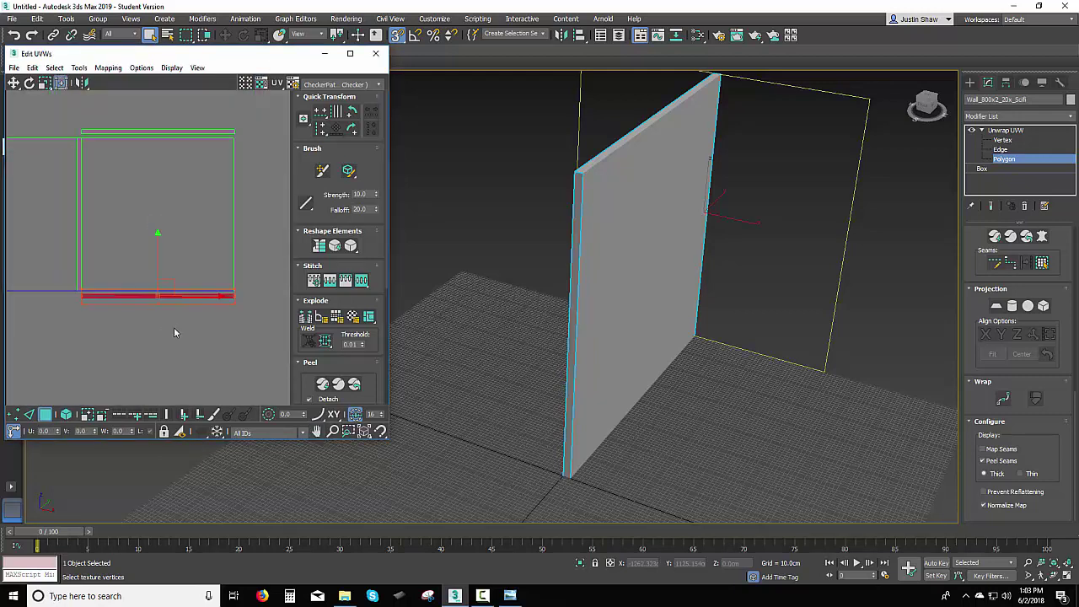
click(173, 327)
scroll(177, 324, down, 2)
- Select all UV polygons, including both narrow strips, and move them to the upper-left corner of the UV tile
drag(43, 173, 225, 334)
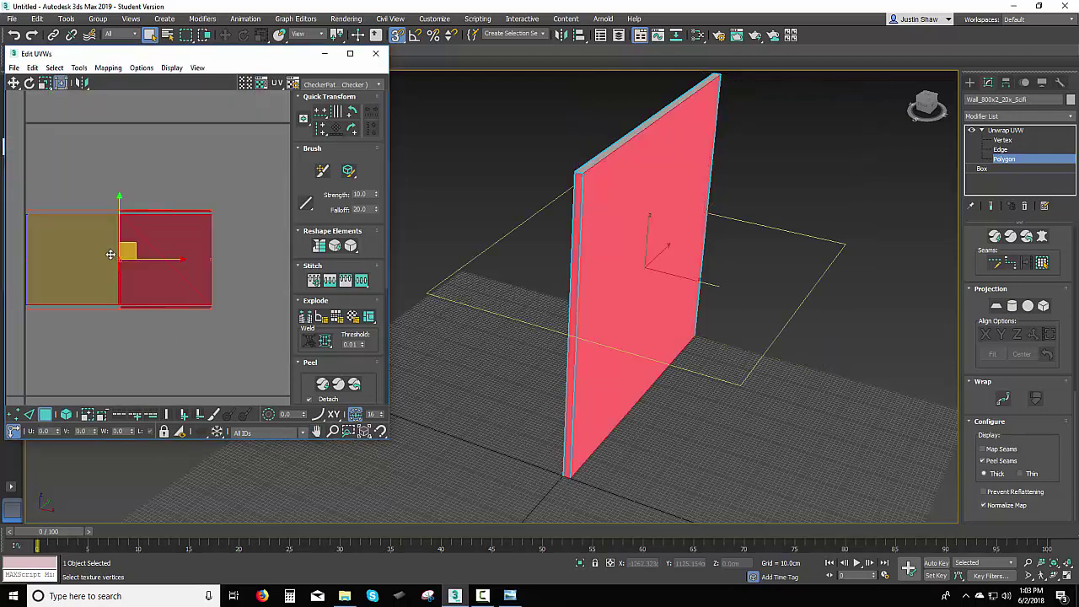
middle_drag(178, 297, 154, 267)
drag(241, 319, 9, 156)
middle_drag(37, 180, 63, 179)
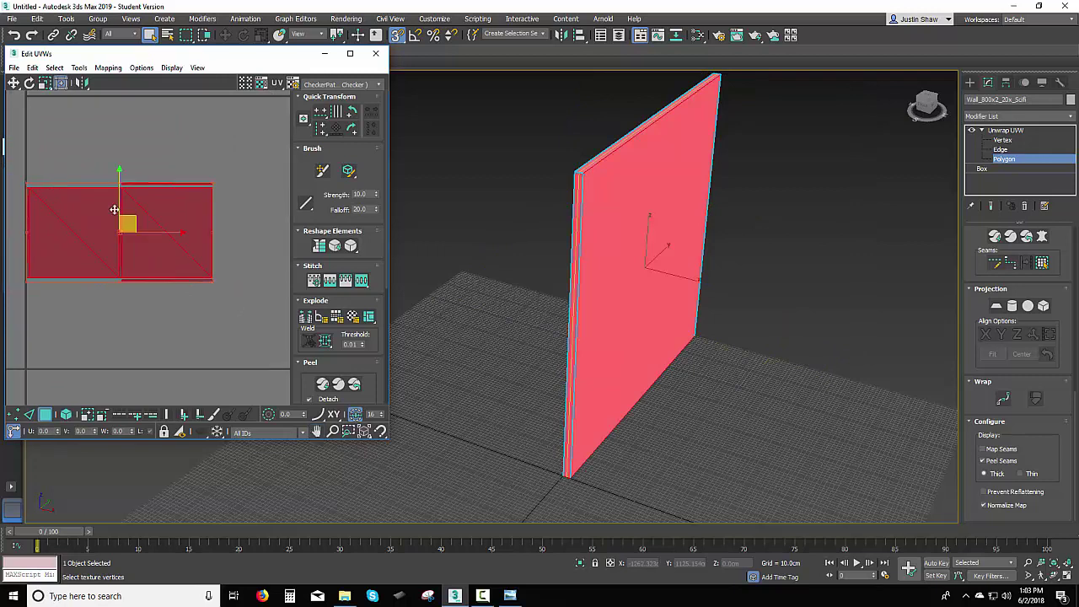
drag(194, 259, 196, 181)
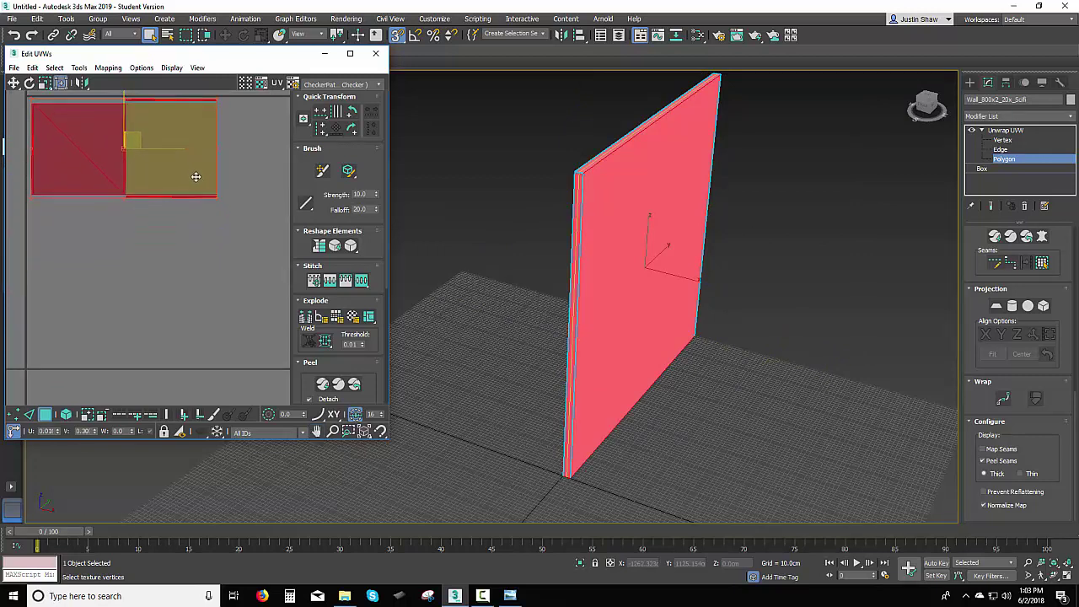
- Scale the whole UV layout up proportionally until it spans the width of the UV tile, and deselect it
middle_drag(236, 210, 187, 238)
scroll(187, 238, down, 1)
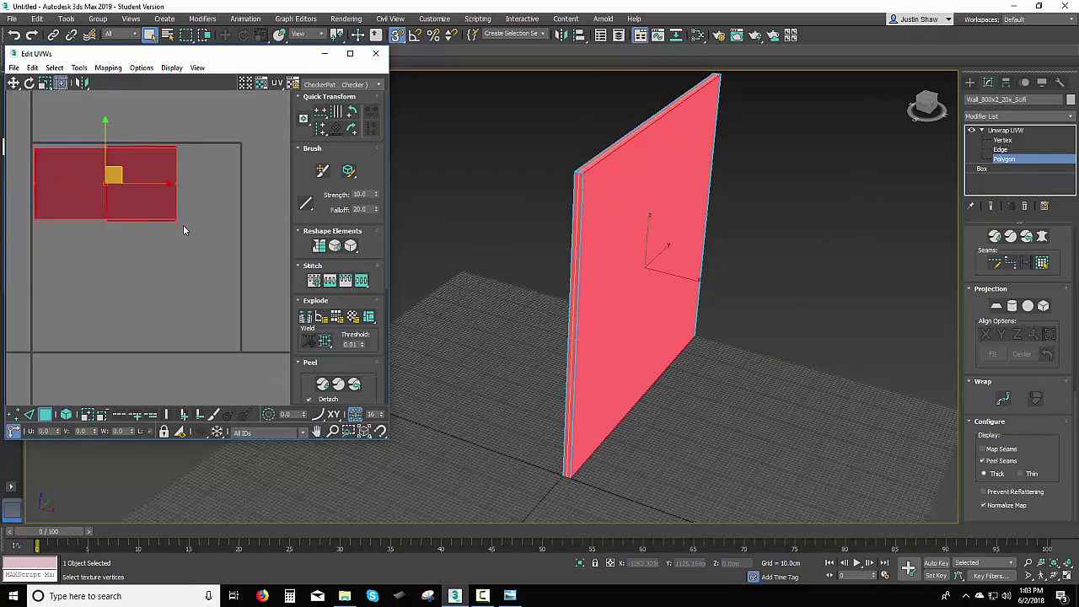
drag(180, 223, 239, 253)
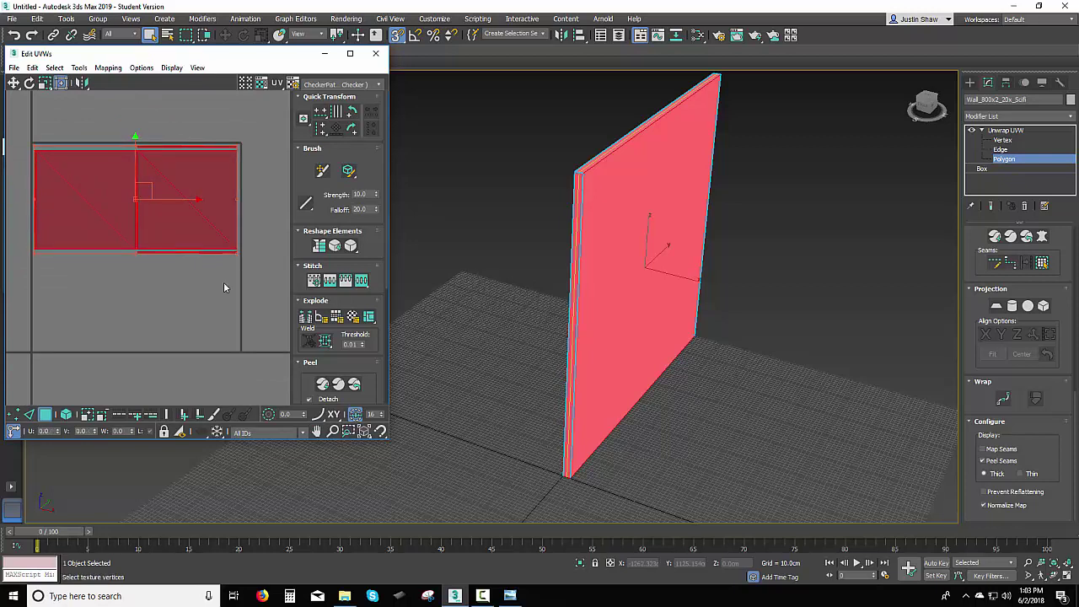
click(224, 286)
scroll(1061, 300, up, 3)
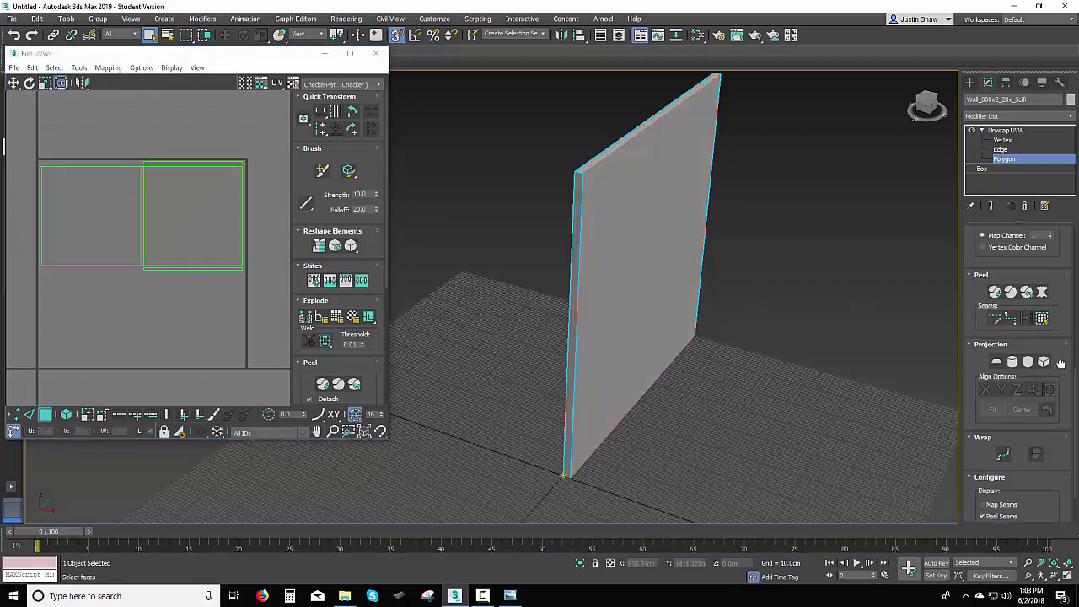
- Switch the unwrap to another map channel and back to map channel 1, answering the channel change dialogs
drag(1065, 349, 1063, 318)
scroll(1063, 317, down, 5)
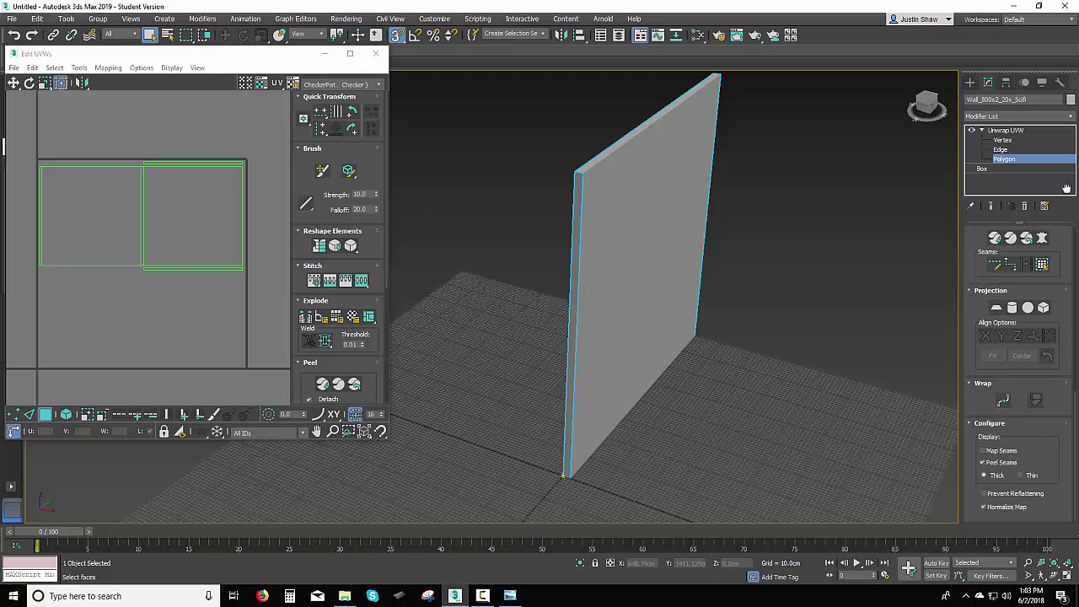
scroll(1061, 268, up, 10)
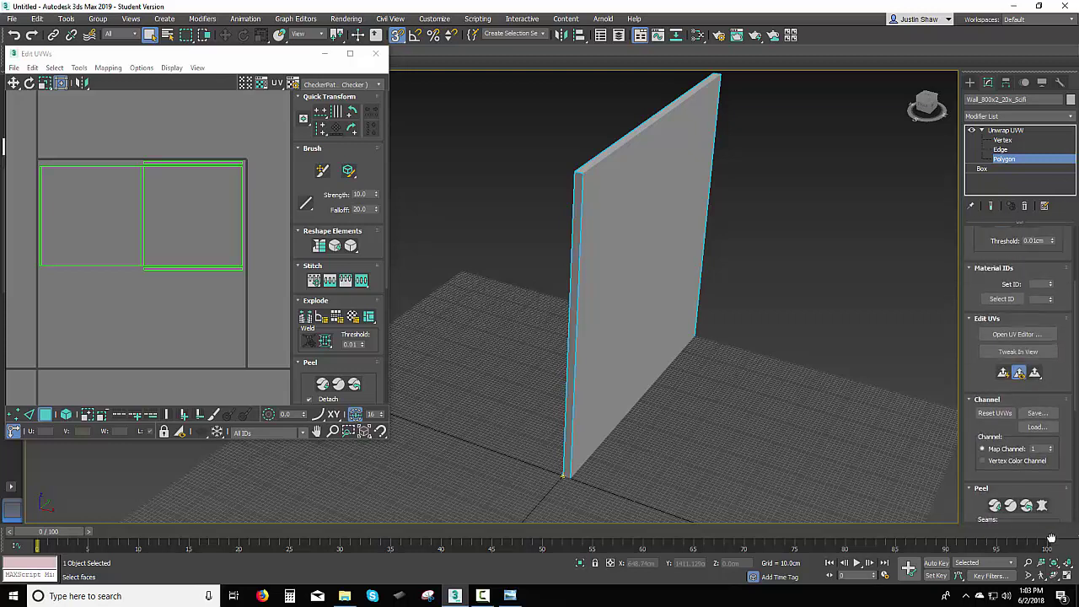
click(1051, 448)
click(479, 309)
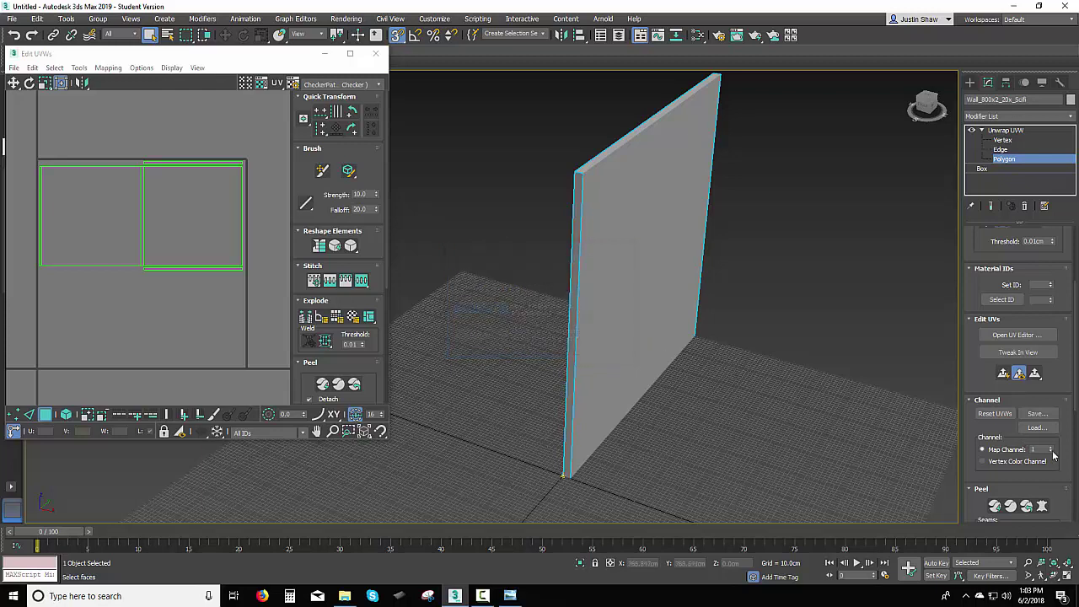
click(1051, 452)
click(477, 312)
middle_drag(225, 179, 194, 205)
scroll(195, 205, up, 3)
middle_drag(138, 274, 138, 276)
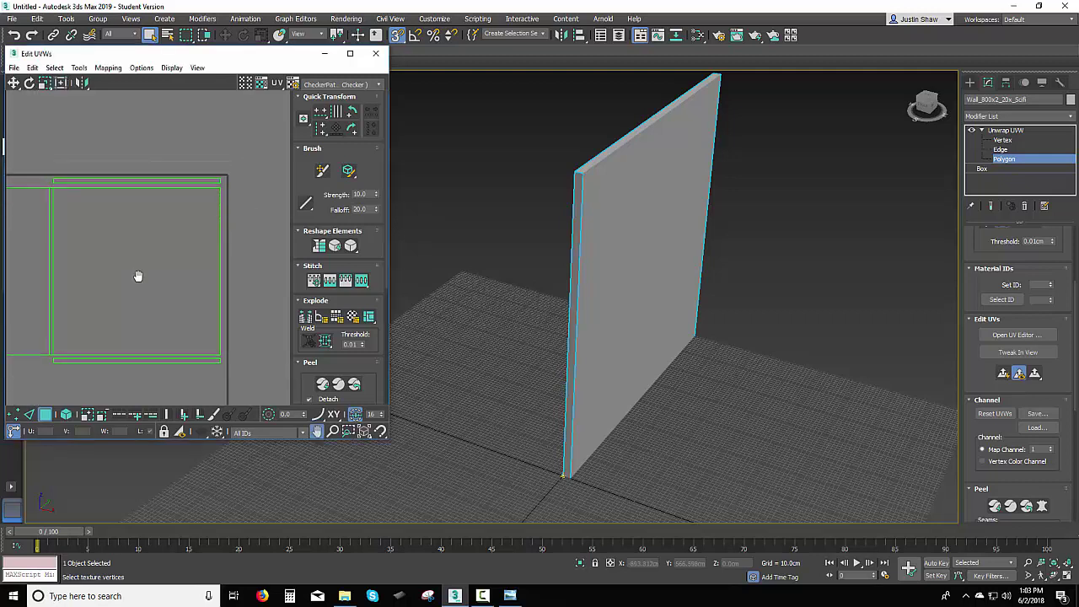
scroll(177, 294, down, 2)
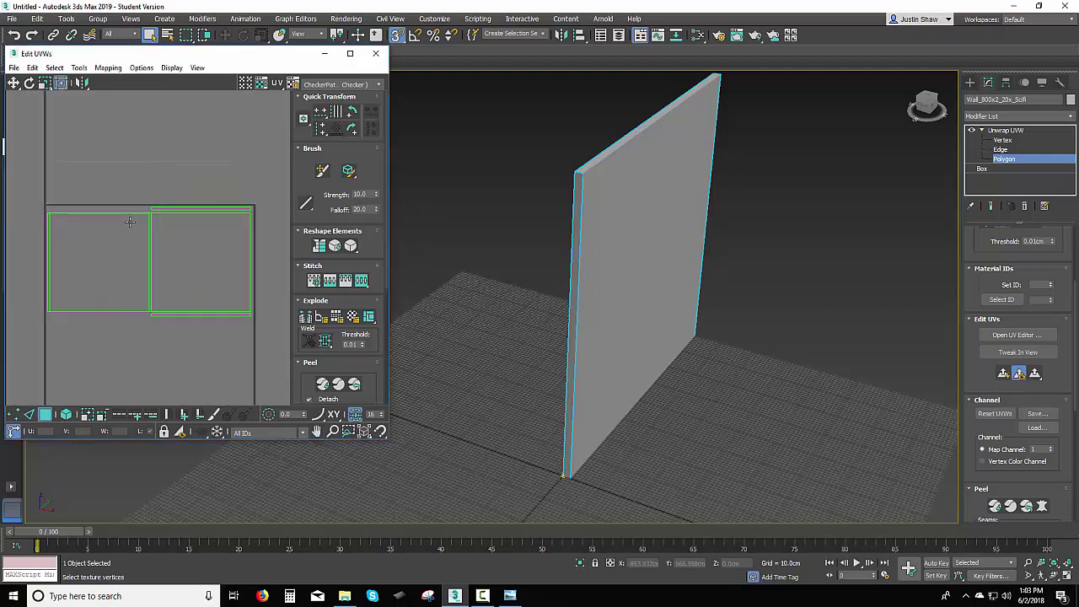
drag(26, 185, 276, 365)
scroll(203, 249, up, 3)
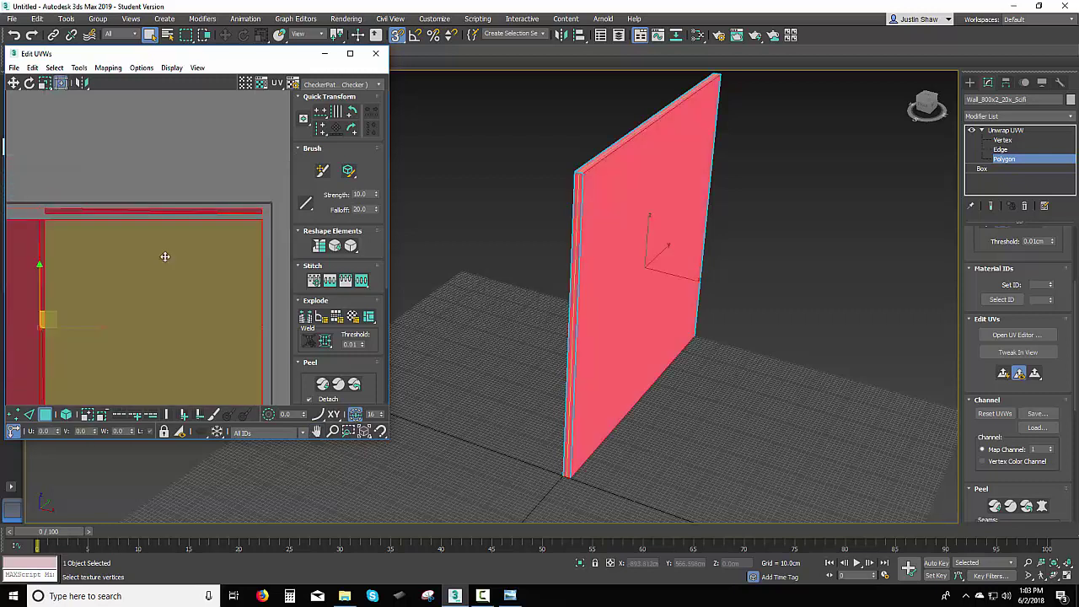
click(172, 216)
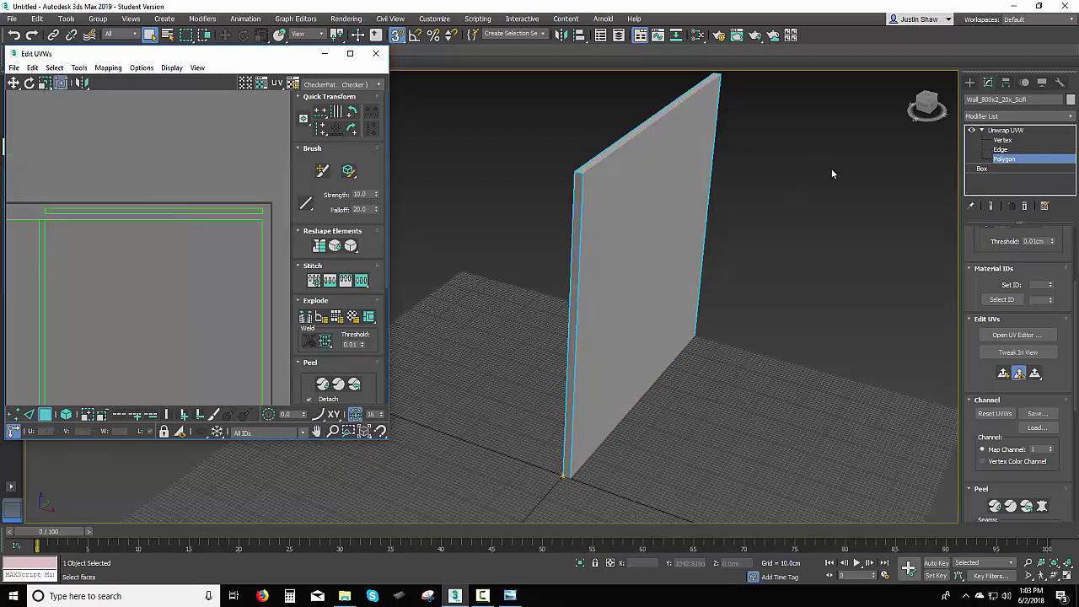
- Switch to edge selection and try to stitch the upper strip to the right-hand square along the square's top edge
click(1001, 149)
click(166, 212)
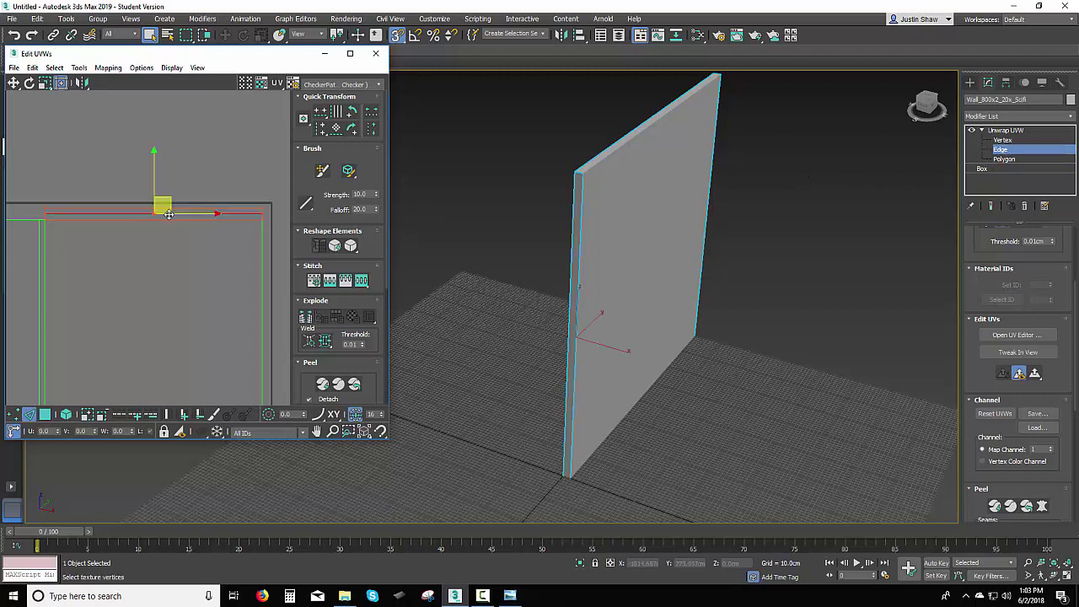
middle_drag(175, 251, 226, 154)
scroll(205, 196, down, 2)
middle_drag(205, 205, 149, 260)
scroll(163, 223, up, 2)
middle_drag(163, 222, 164, 341)
click(161, 332)
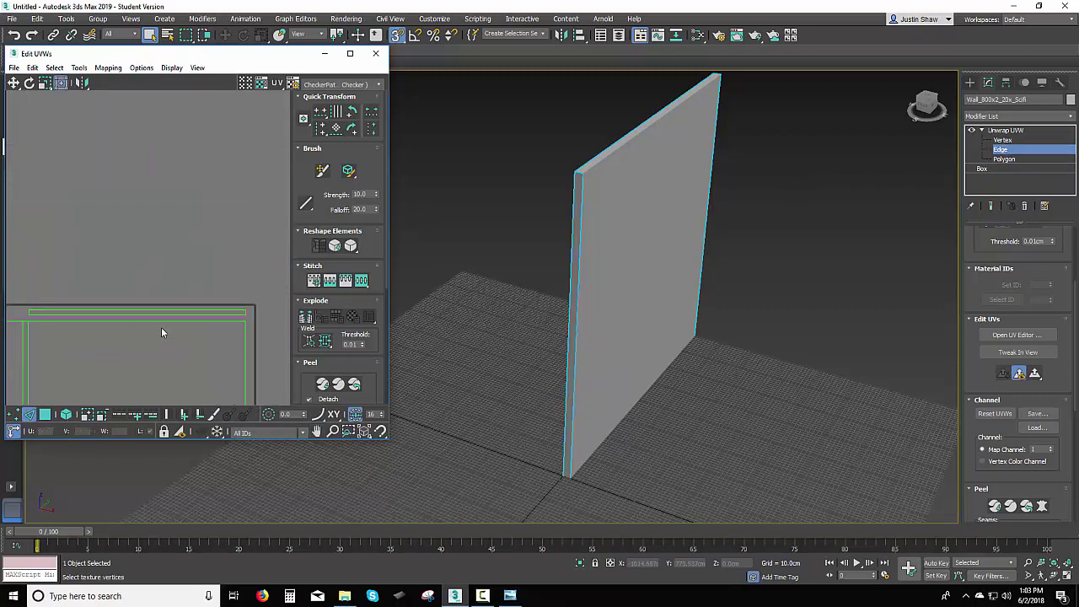
click(160, 321)
middle_drag(154, 391, 259, 290)
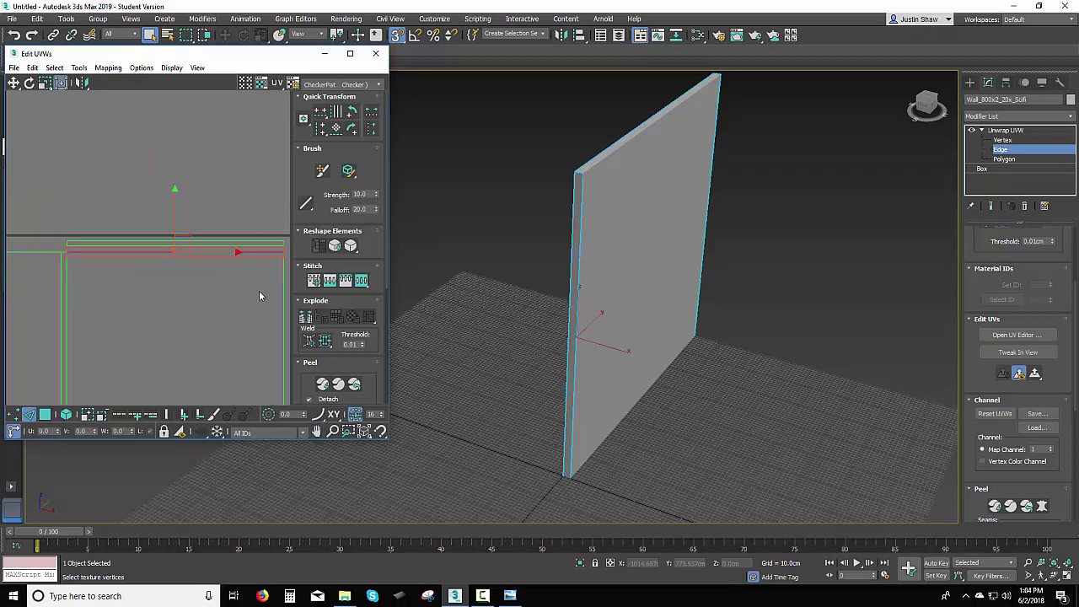
click(313, 281)
middle_drag(166, 333, 166, 320)
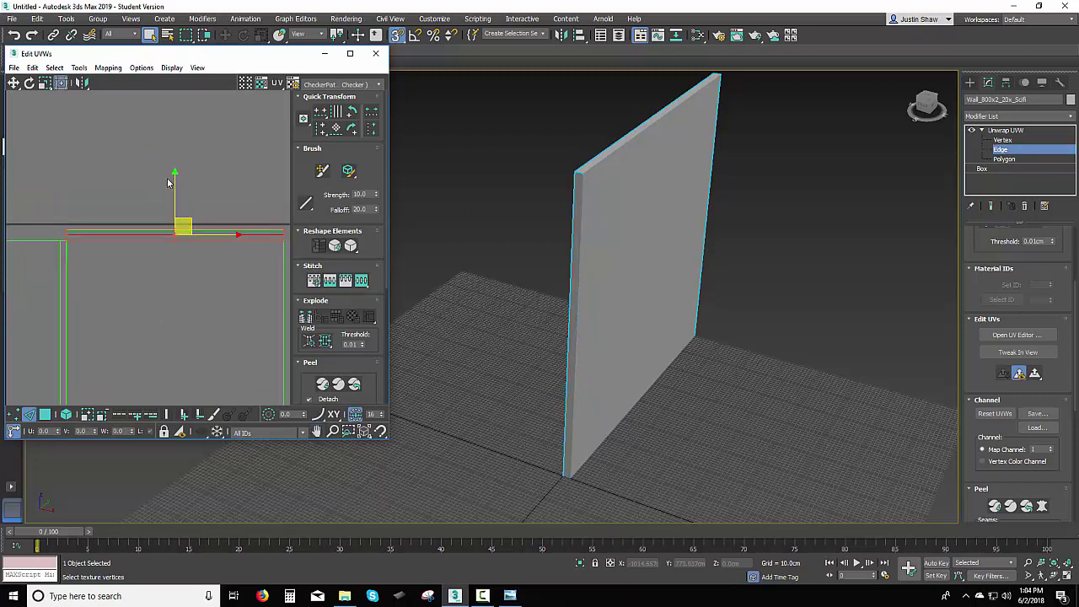
- Select the upper strip's edges and move the strip down flush against the right-hand square's top edge
click(167, 254)
mouse_move(166, 258)
middle_down()
mouse_move(148, 284)
mouse_move(146, 265)
middle_up()
click(152, 267)
scroll(130, 211, down, 3)
drag(50, 190, 254, 226)
drag(142, 179, 141, 182)
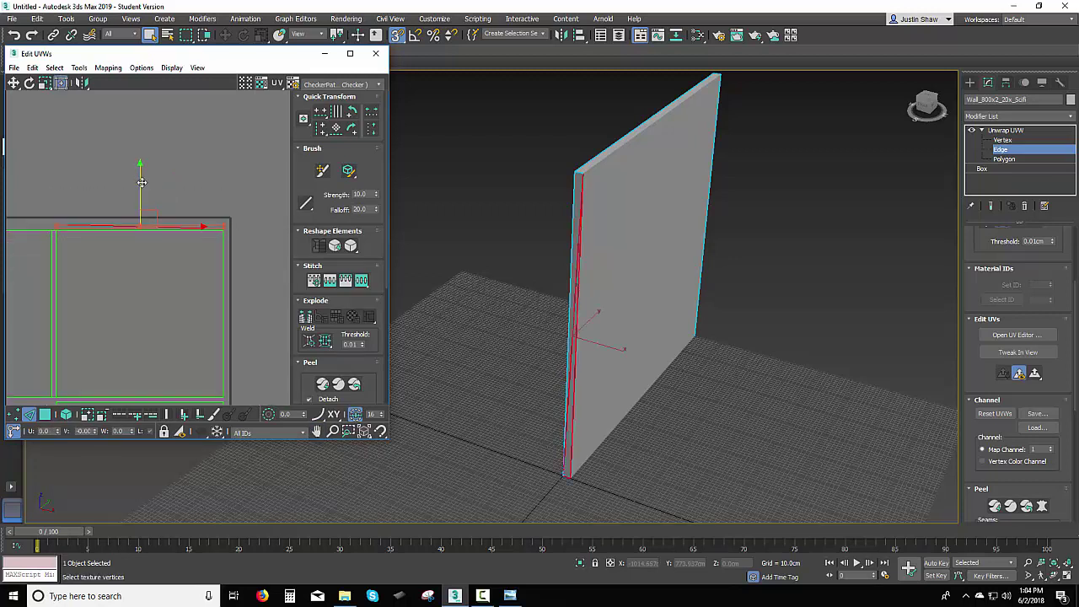
scroll(161, 222, up, 3)
scroll(162, 285, up, 2)
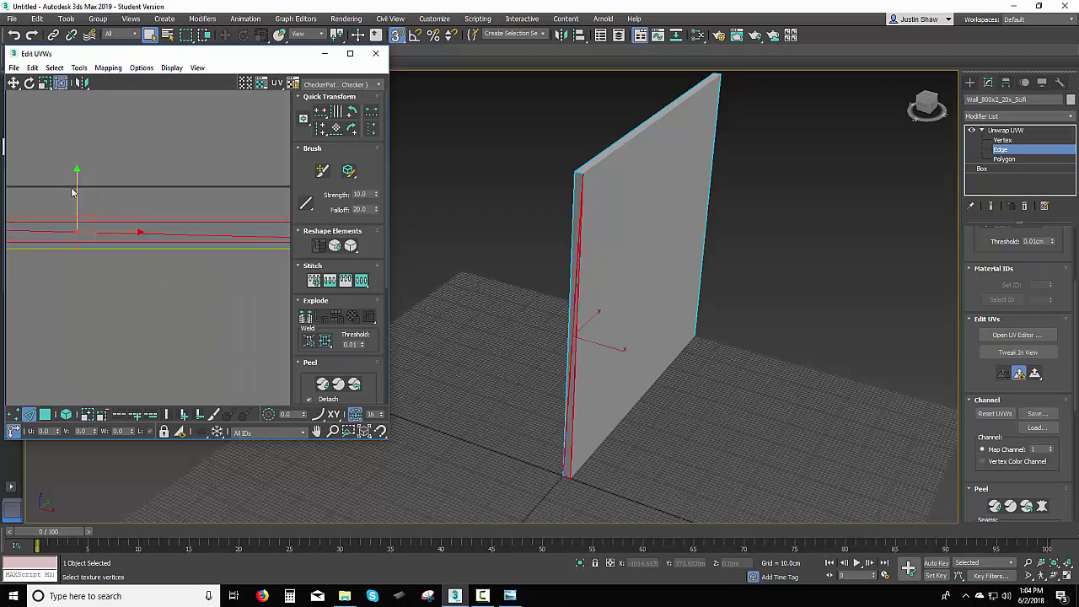
drag(76, 190, 76, 196)
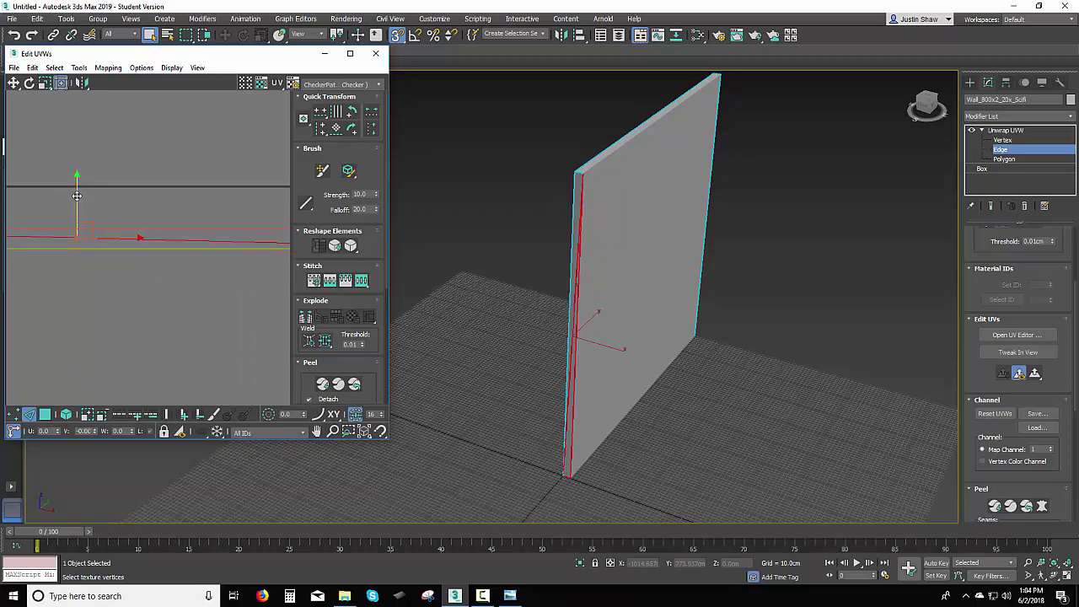
- Select the edge where the upper strip meets the right-hand square and stitch them together
click(86, 262)
click(83, 249)
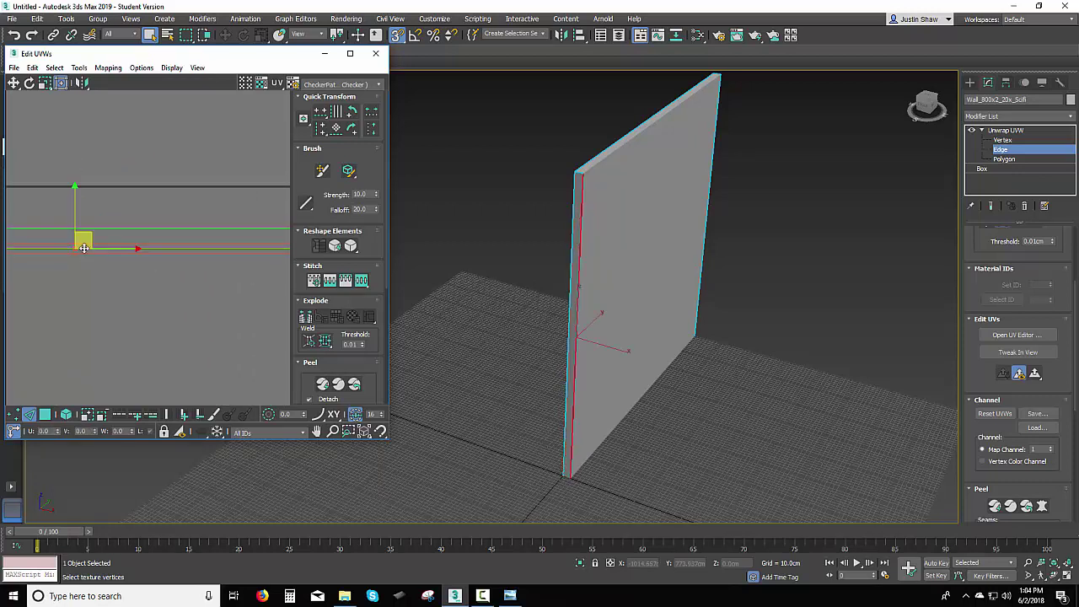
click(312, 280)
scroll(121, 361, down, 6)
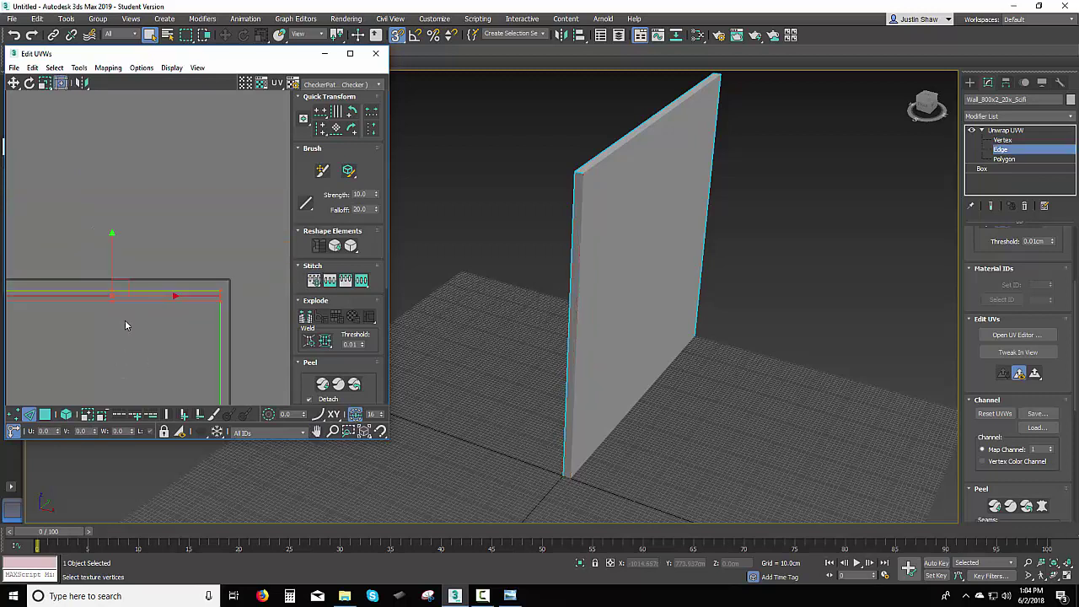
- Select the lower strip's edges and move the strip up flush against the right-hand square's bottom edge
middle_drag(118, 351, 186, 171)
scroll(186, 172, down, 3)
scroll(136, 304, up, 3)
drag(95, 275, 240, 249)
middle_drag(182, 279, 175, 283)
scroll(185, 291, down, 2)
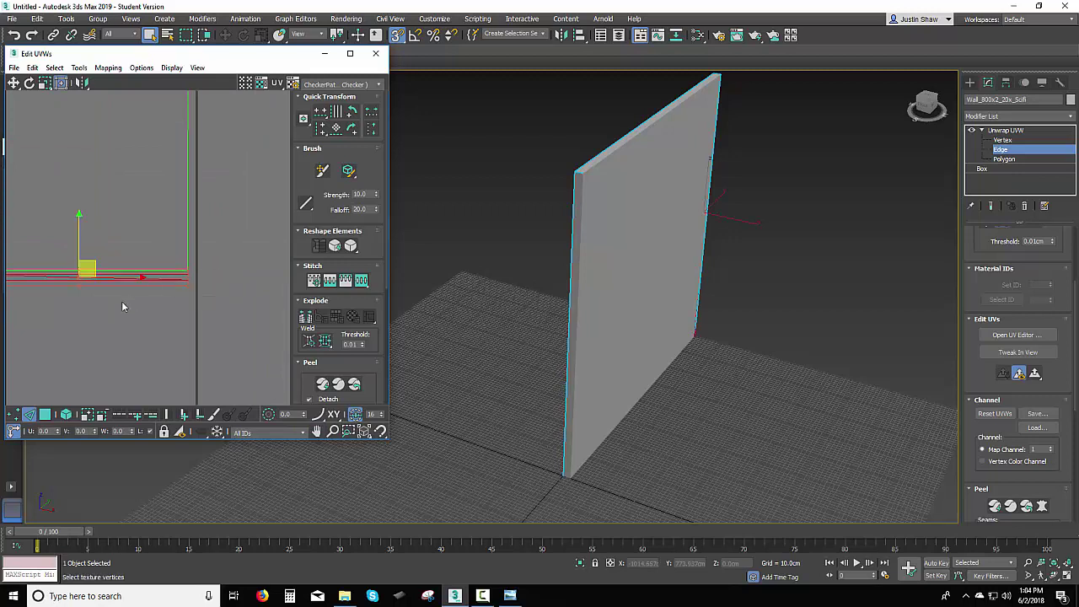
scroll(93, 287, up, 4)
middle_drag(79, 282, 246, 346)
drag(145, 251, 149, 237)
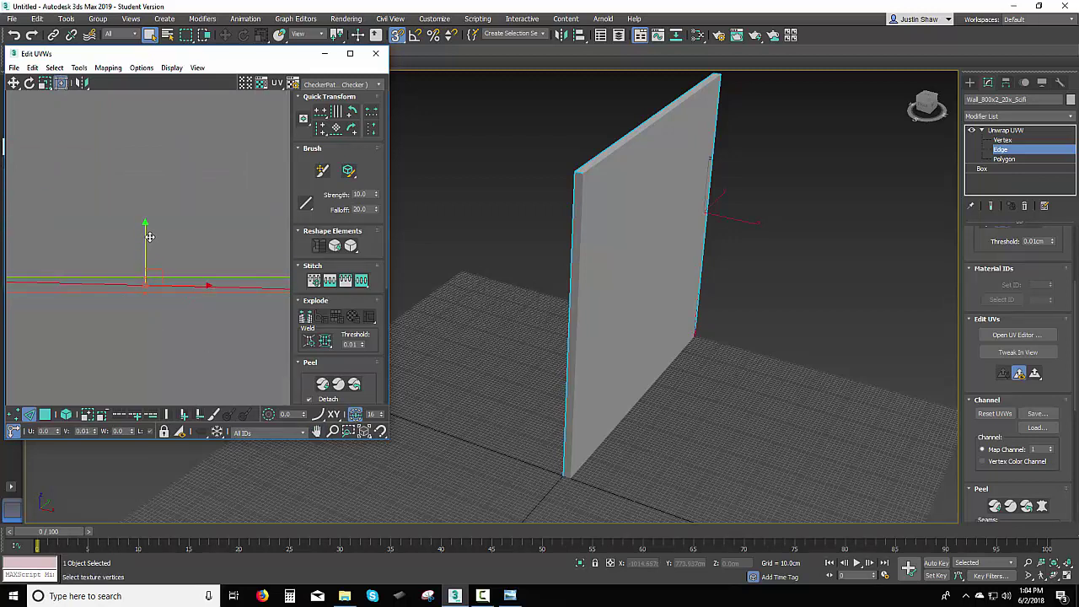
- Try to stitch the lower strip to the right-hand square along its bottom edge, and undo the stitch
click(140, 283)
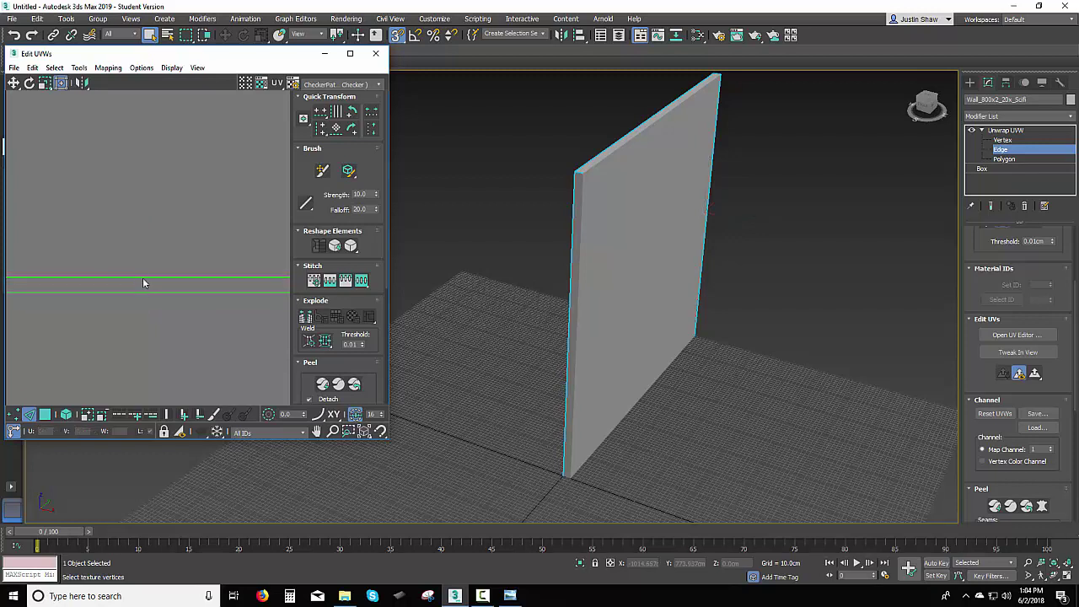
click(143, 278)
click(314, 281)
middle_drag(152, 333, 151, 333)
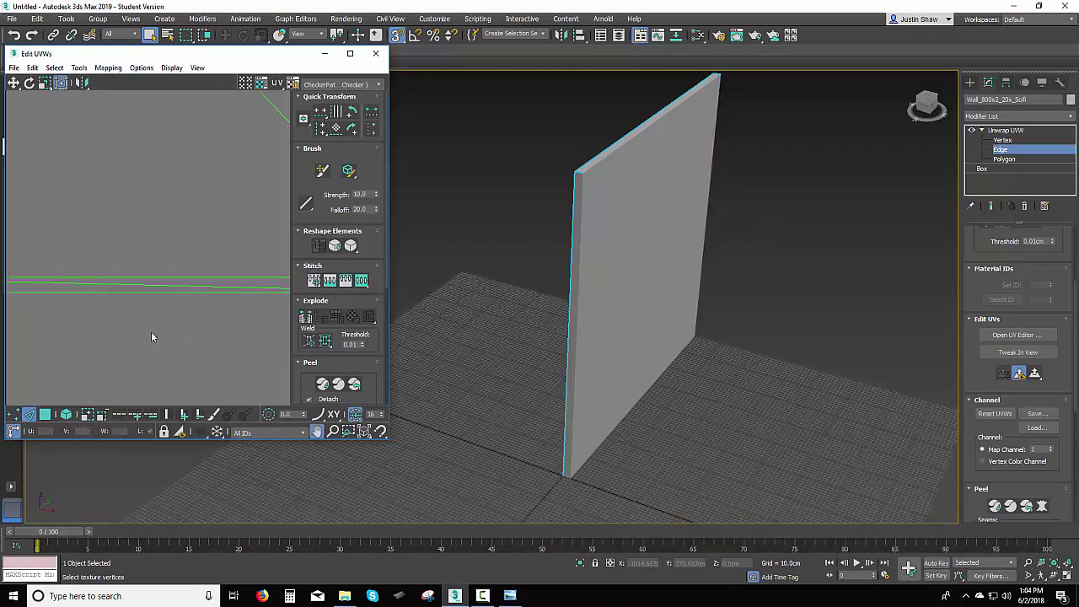
scroll(151, 332, down, 1)
key(ctrl+z)
scroll(189, 330, down, 3)
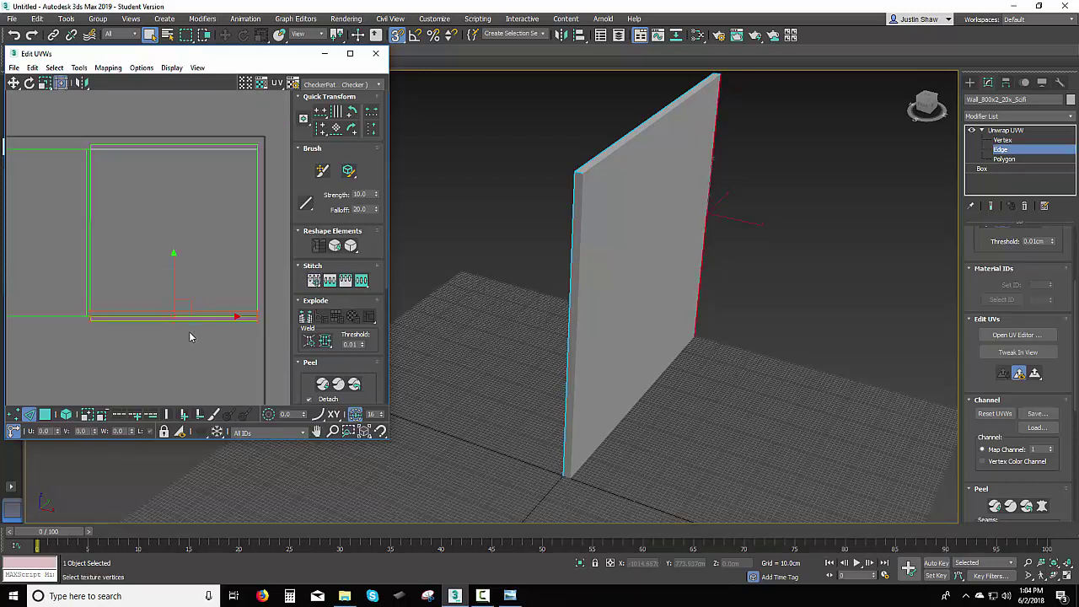
scroll(191, 336, up, 2)
click(193, 338)
scroll(21, 361, down, 1)
key(ctrl+z)
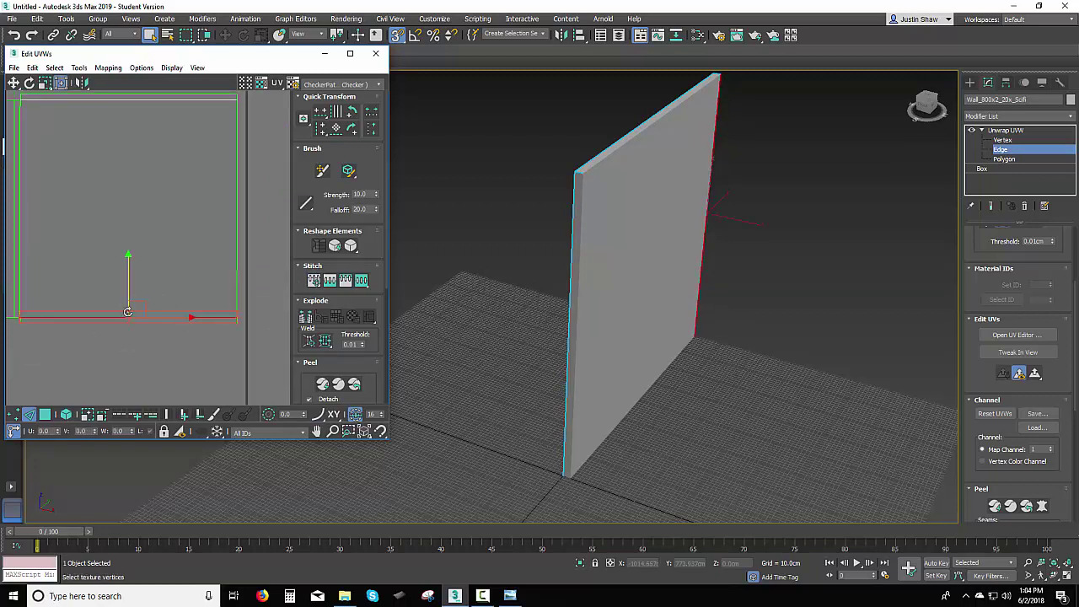
drag(129, 312, 157, 334)
key(ctrl+z)
- Select the lower strip's edges, pull the strip away from the square and move it back flush with the bottom edge
click(148, 332)
click(143, 323)
click(144, 323)
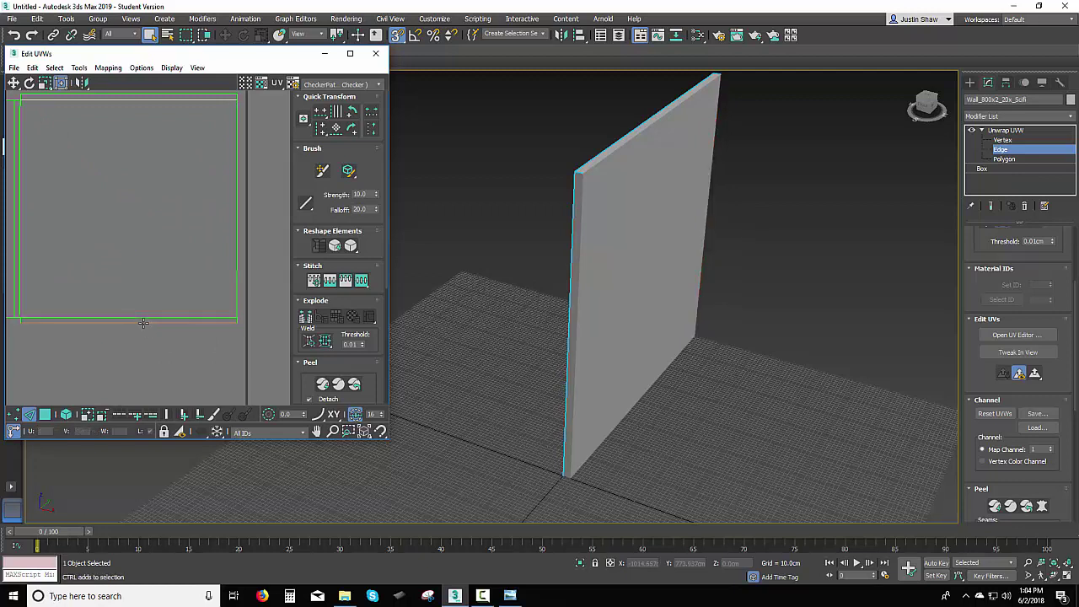
click(144, 322)
drag(128, 290, 135, 402)
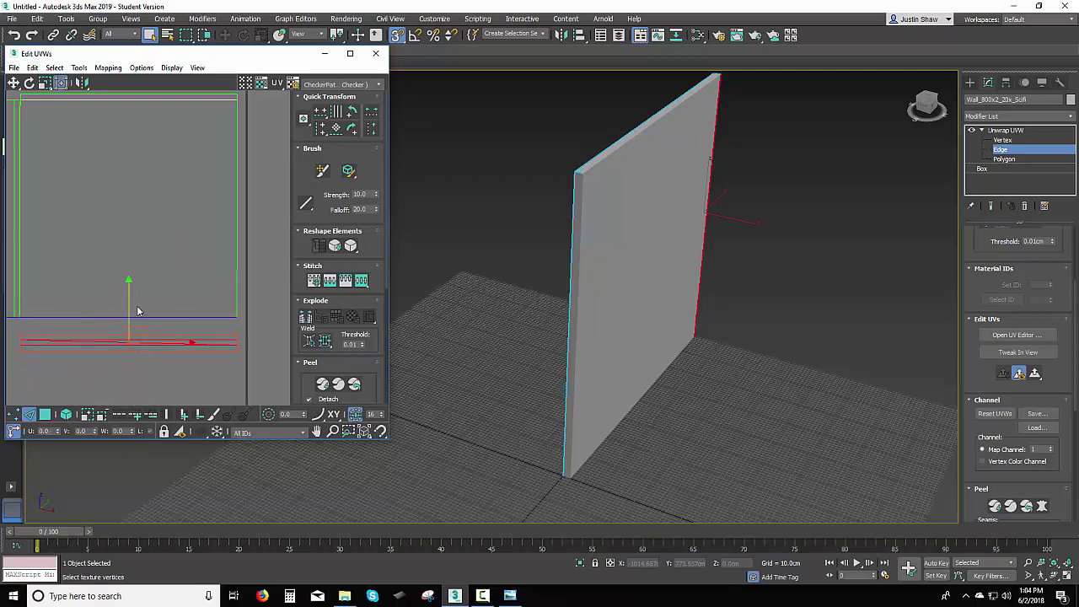
drag(128, 307, 130, 285)
scroll(139, 312, up, 1)
- Select the edge where the lower strip meets the right-hand square's bottom edge
click(144, 372)
click(146, 336)
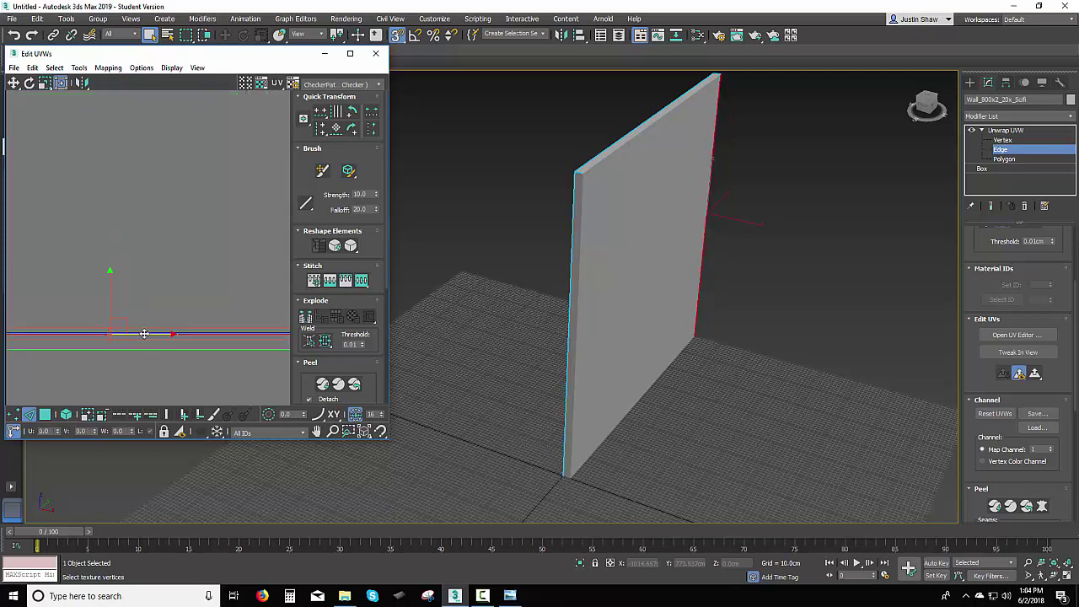
scroll(196, 371, down, 2)
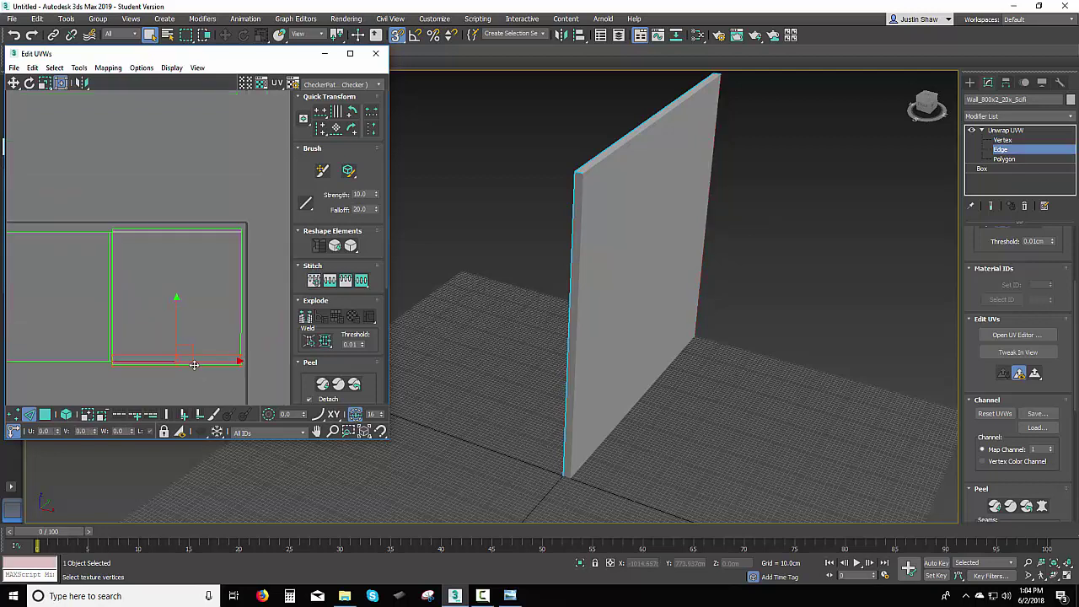
- Render the UVW template at a width and height of 2048
scroll(205, 303, down, 1)
click(80, 67)
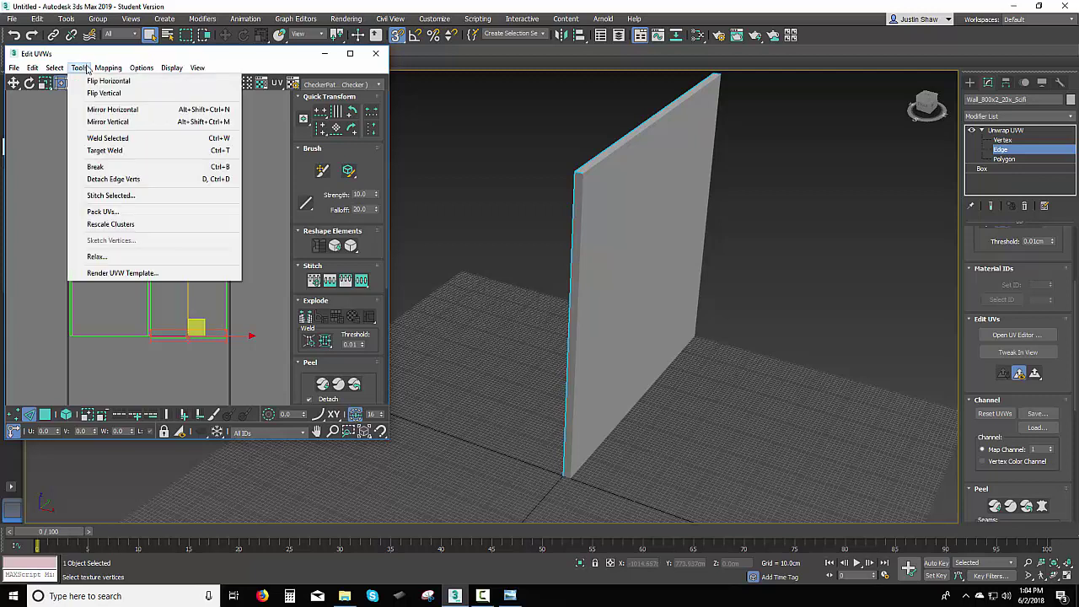
click(120, 271)
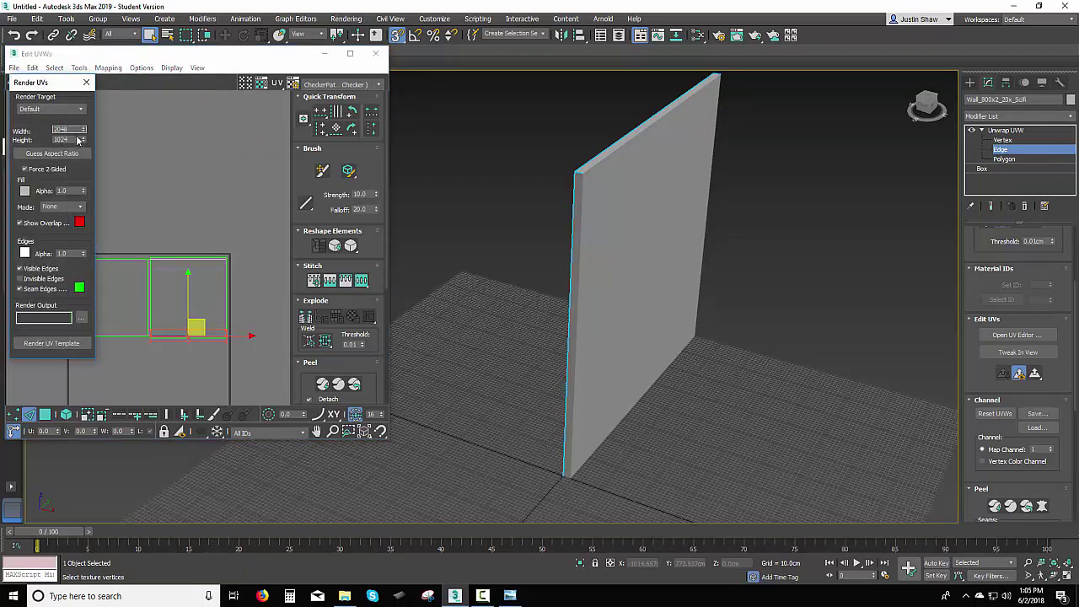
click(76, 140)
click(51, 343)
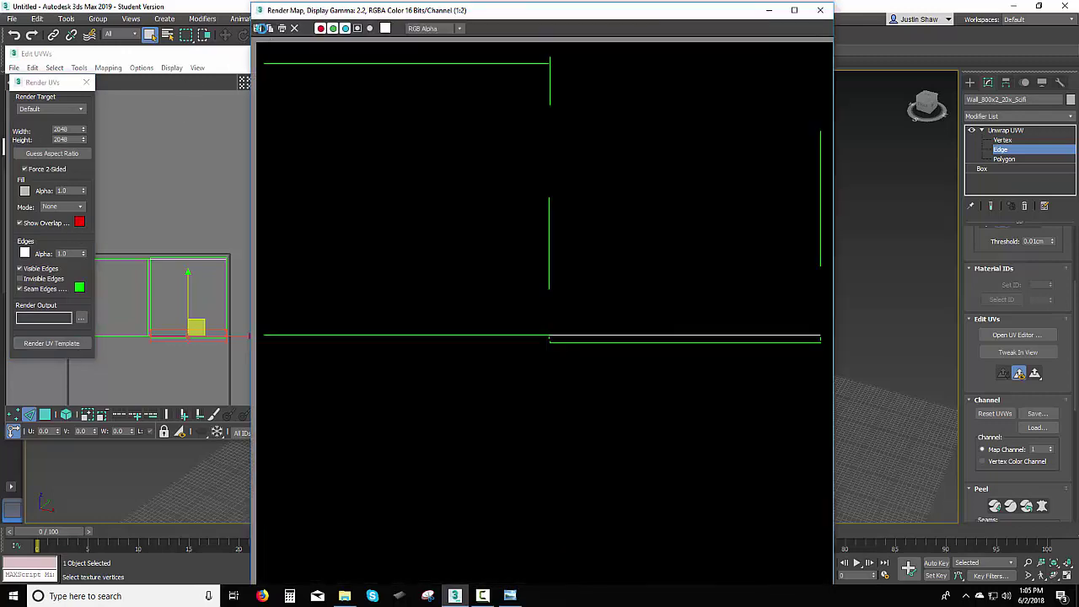
- Start saving the rendered UV map as an image and browse to FDU, Level_Design, Maps, Builder_Maps on the desktop
click(260, 28)
click(253, 131)
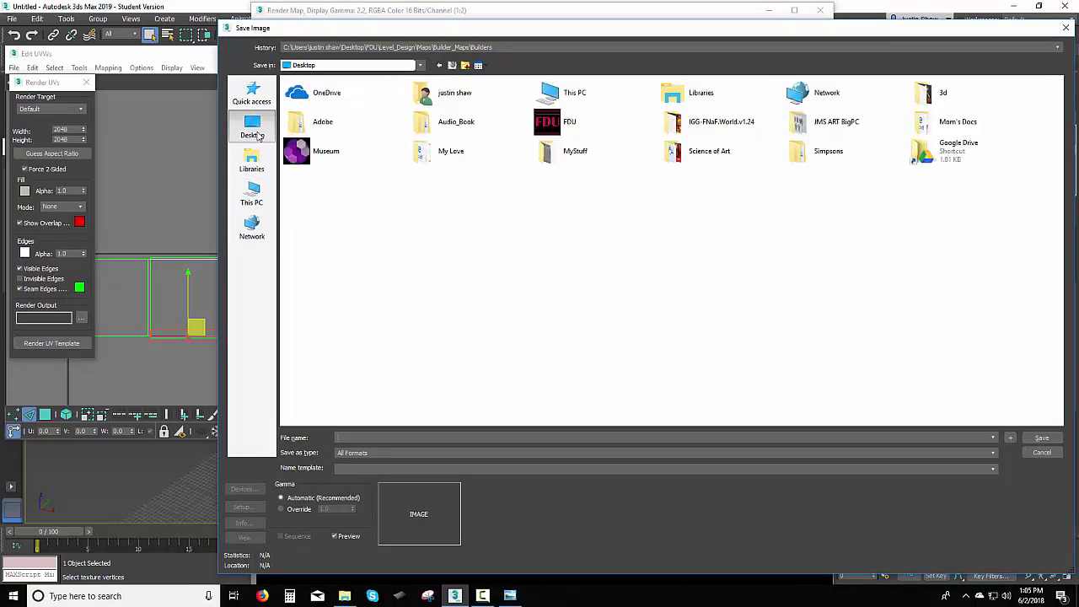
double_click(547, 125)
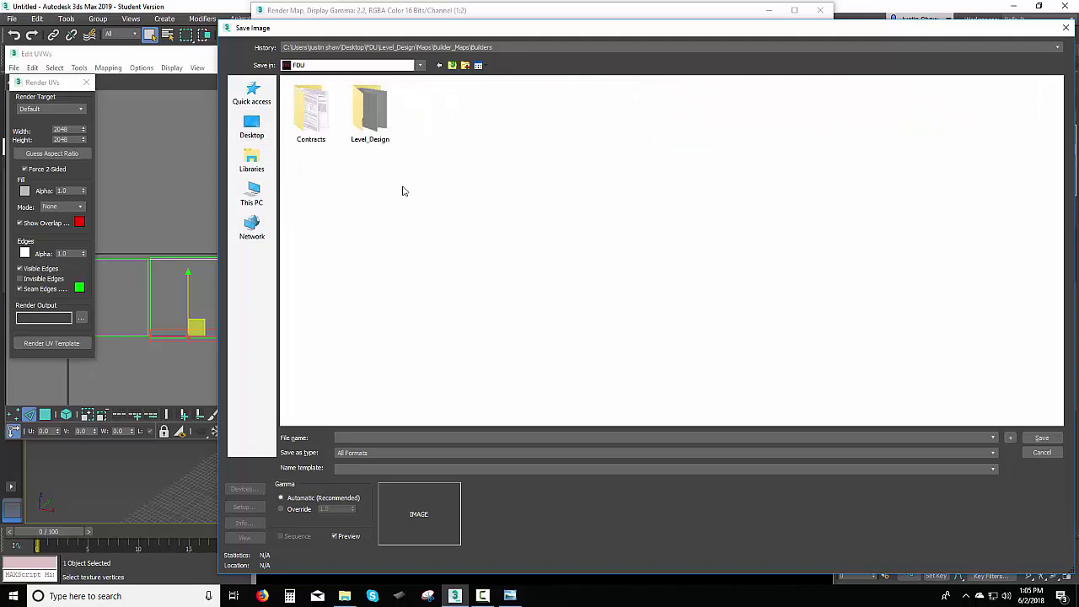
double_click(364, 122)
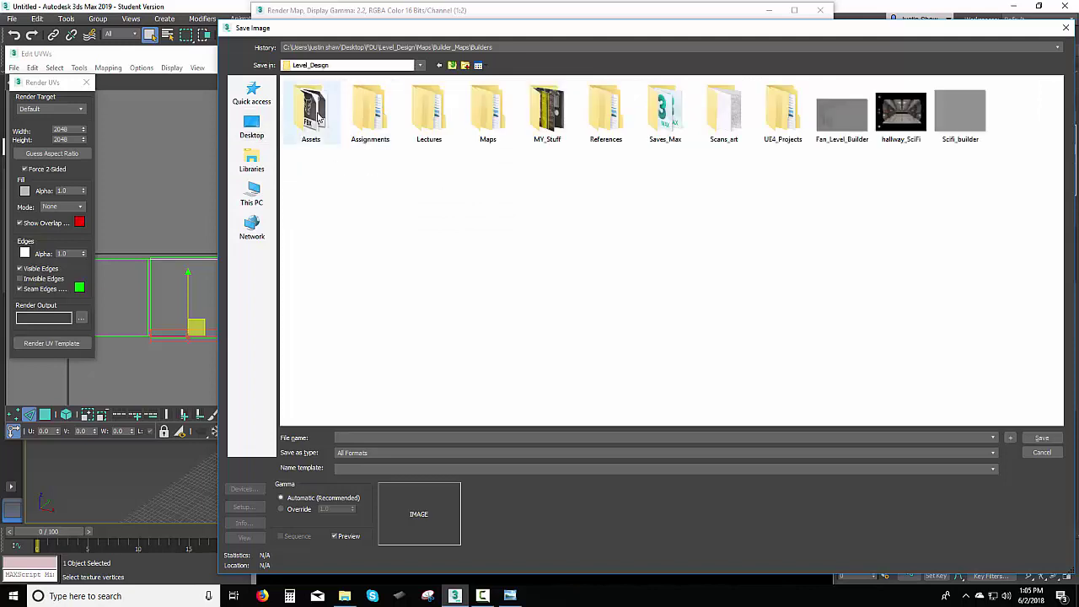
double_click(489, 118)
double_click(308, 111)
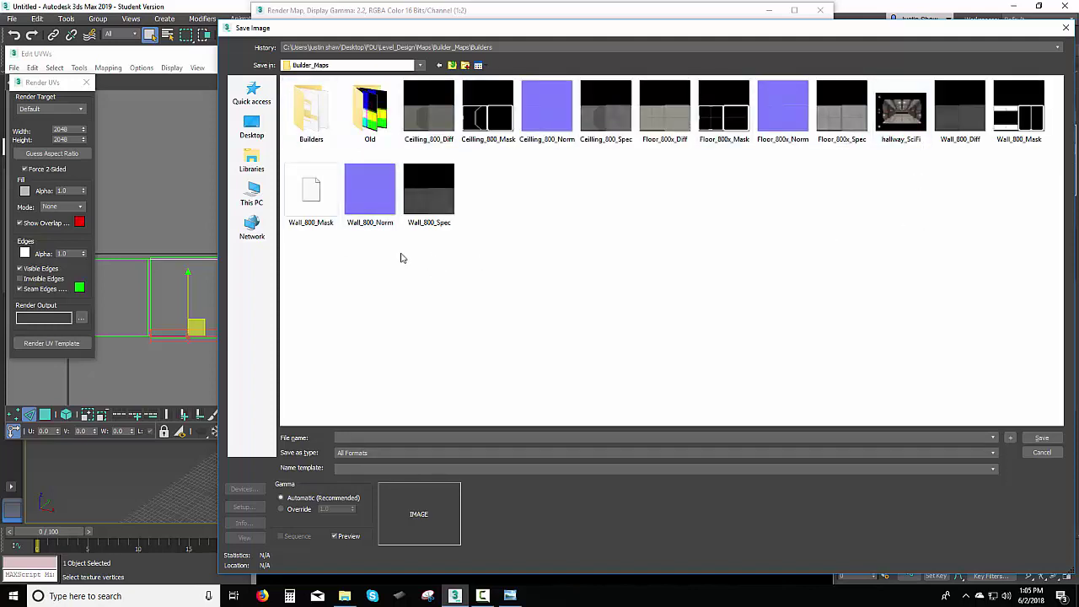
- Go back up to the Maps folder and create a new folder named Builder in it
click(451, 65)
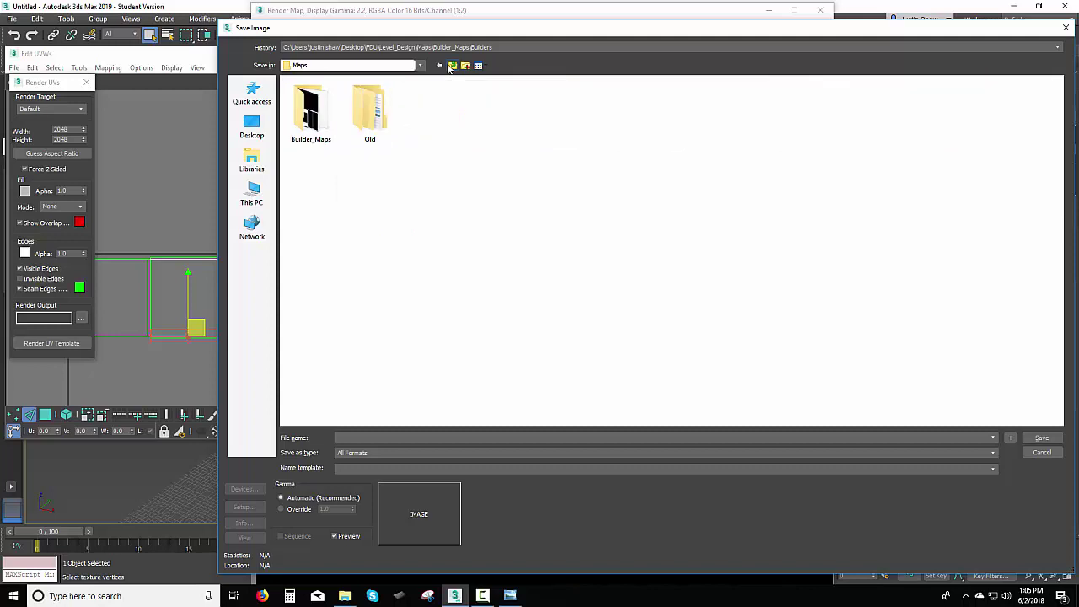
right_click(344, 233)
mouse_move(256, 357)
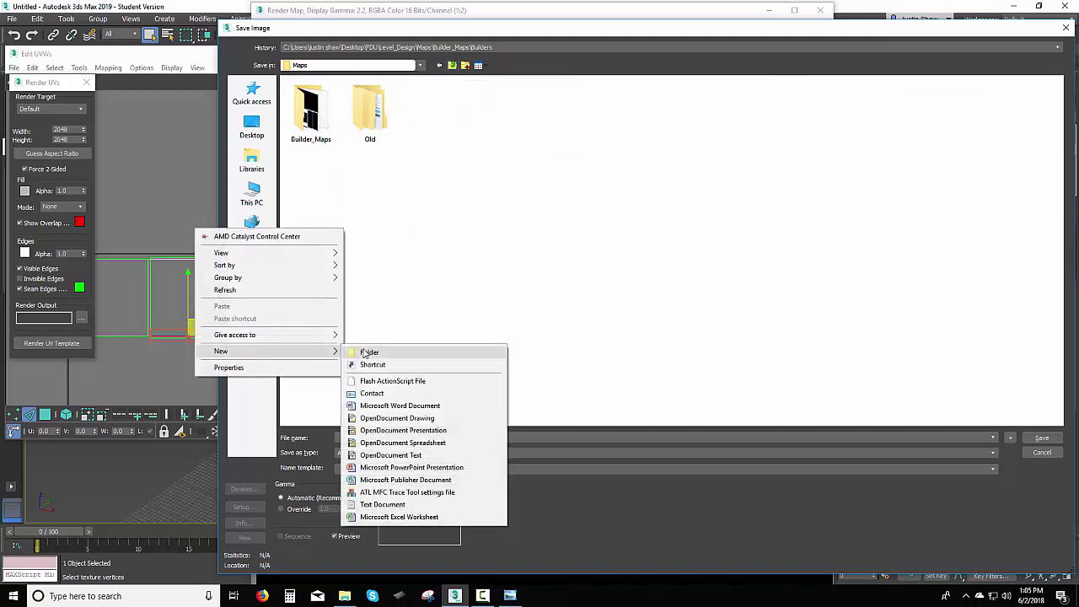
click(372, 352)
text(Builder)
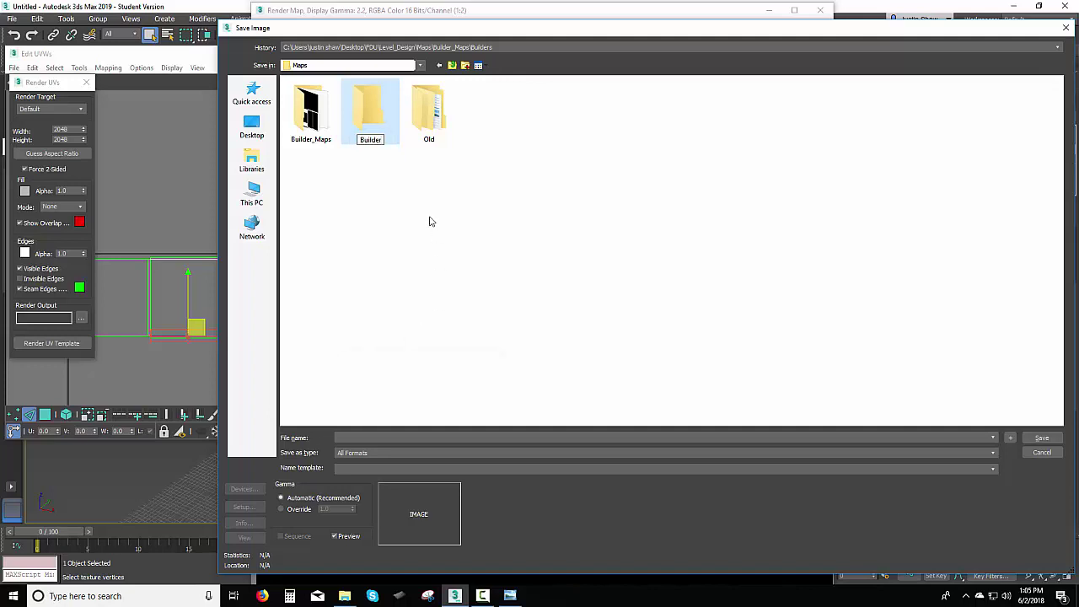
key(Return)
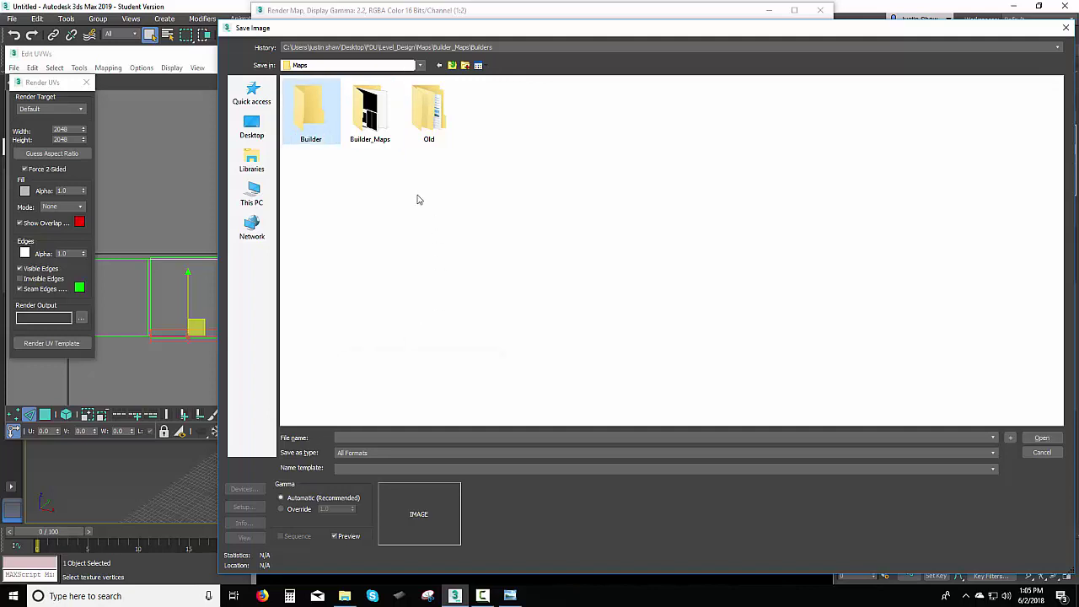
- Go up to the Level_Design folder and create a new folder named Scifi_level
click(453, 66)
right_click(447, 232)
mouse_move(434, 364)
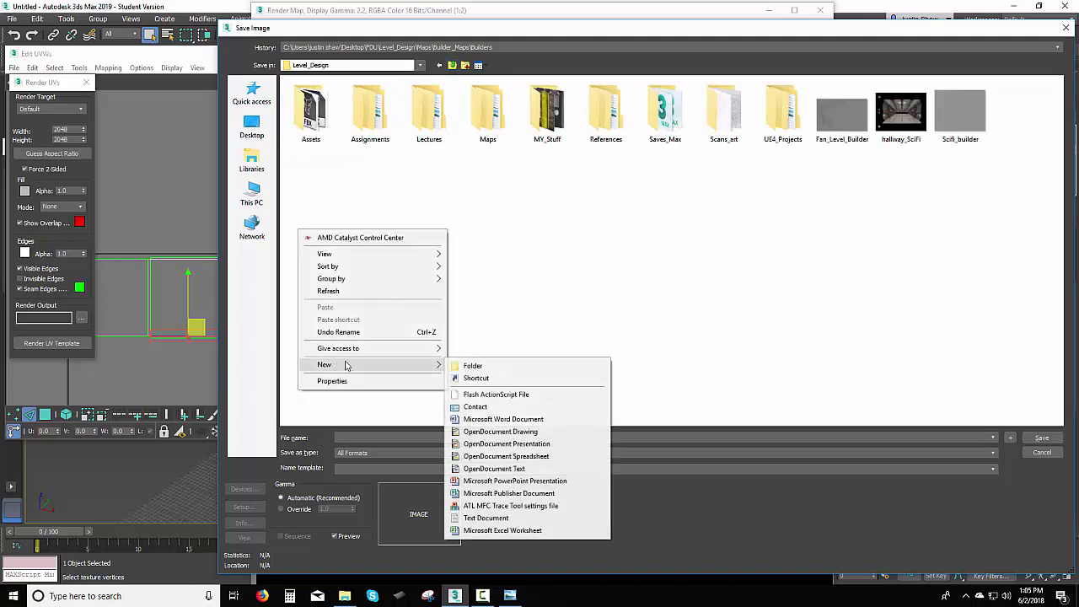
click(491, 367)
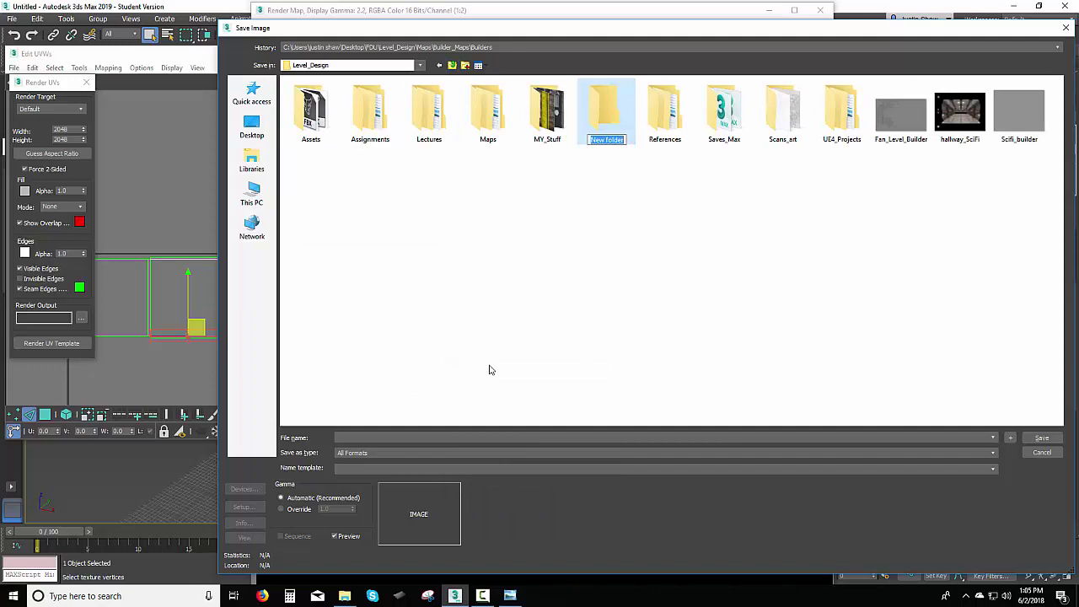
text(Scifi_k)
key(BackSpace)
text(level)
key(Return)
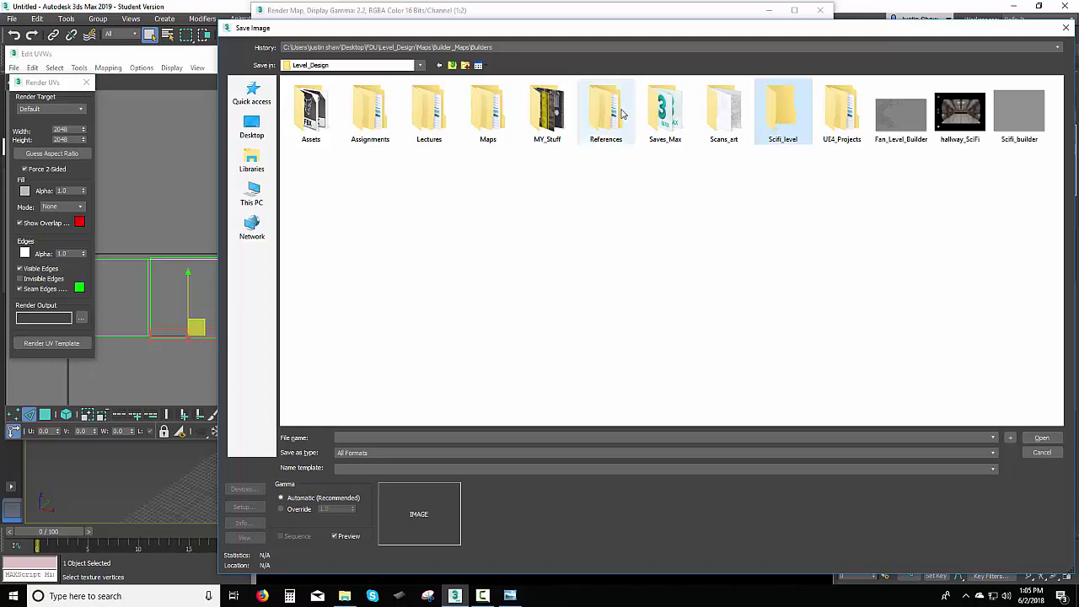
- Open the Scifi_level folder and create two folders in it named 3ds max saves and UE4 saves
key(Return)
right_click(404, 193)
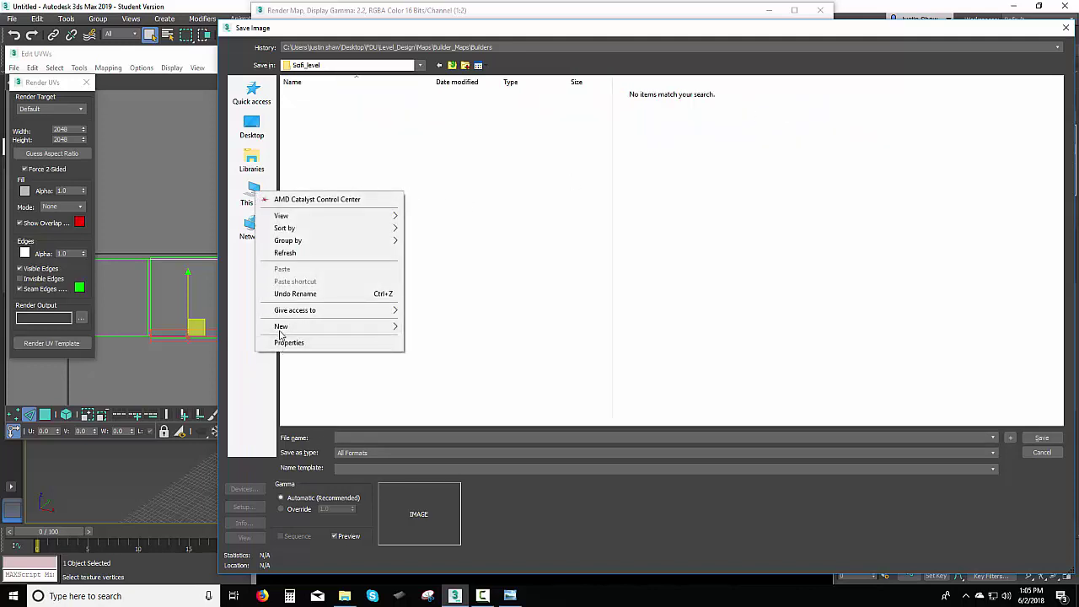
mouse_move(388, 327)
click(426, 326)
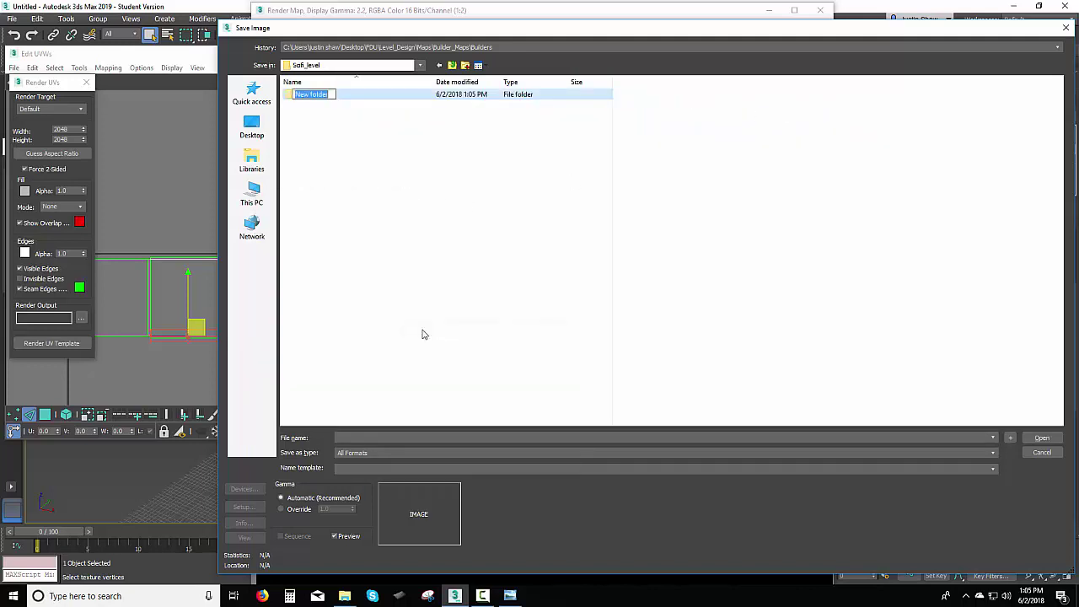
text(3ds max saves)
right_click(378, 219)
mouse_move(308, 351)
click(390, 348)
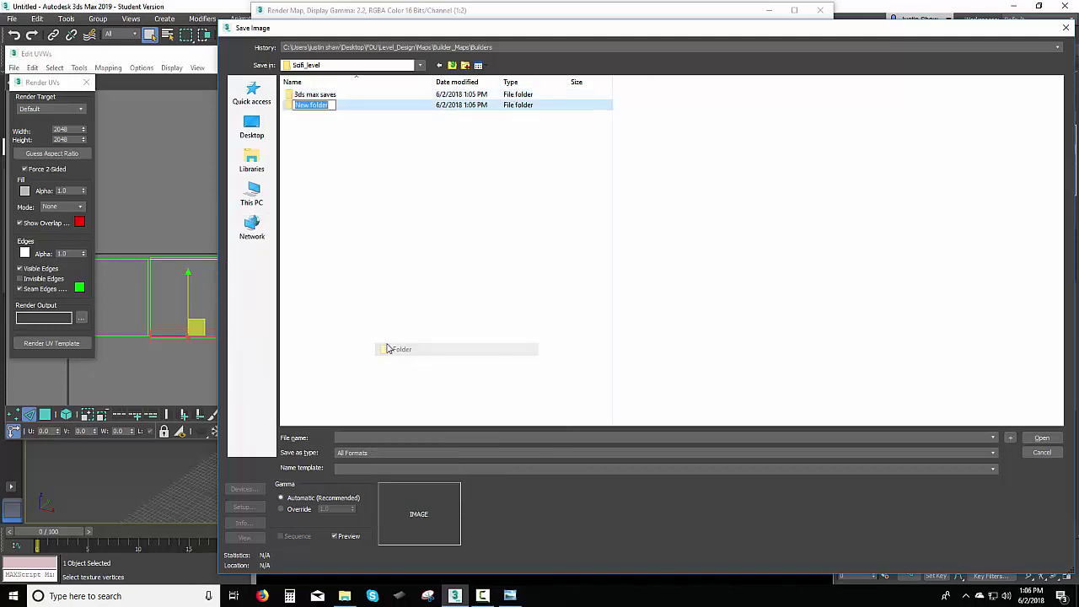
text(UE4)
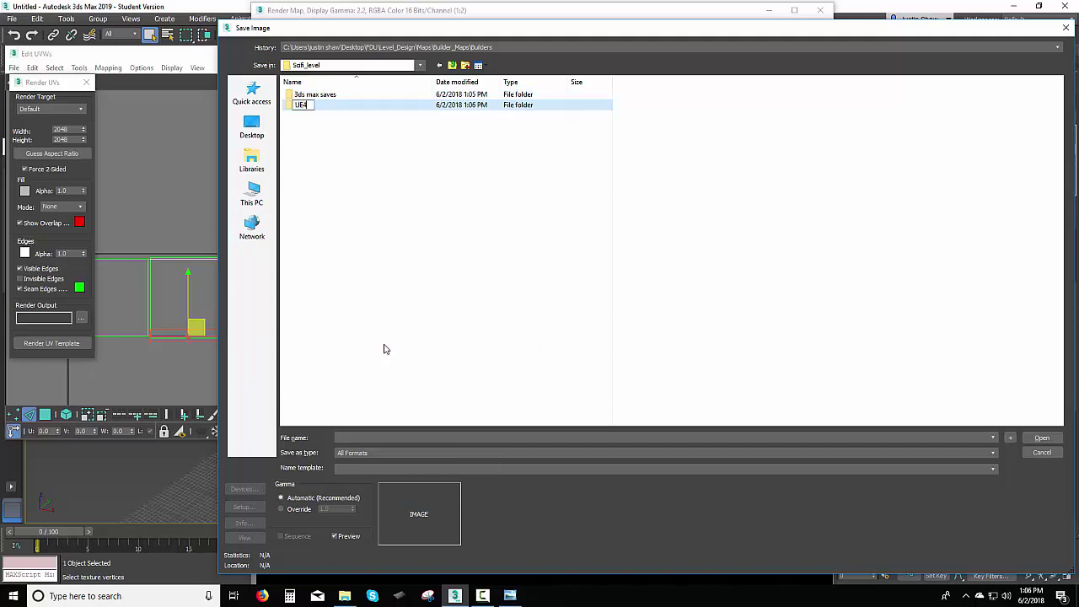
text( saves)
- Add a folder named Assets inside Scifi_level, correcting its name if it is mistyped
right_click(343, 186)
mouse_move(283, 317)
click(355, 319)
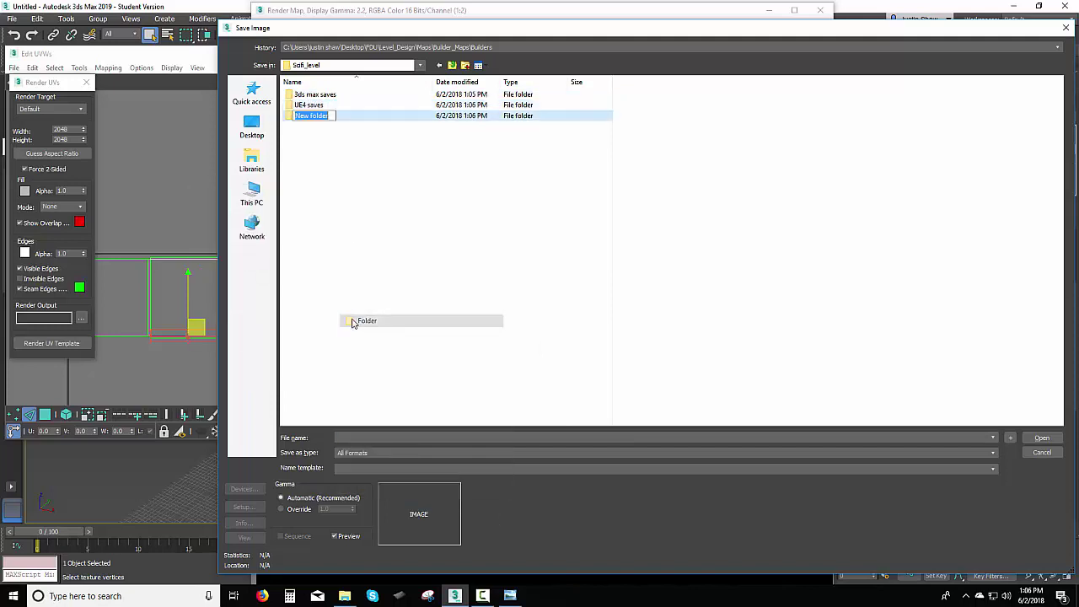
text(Assets)
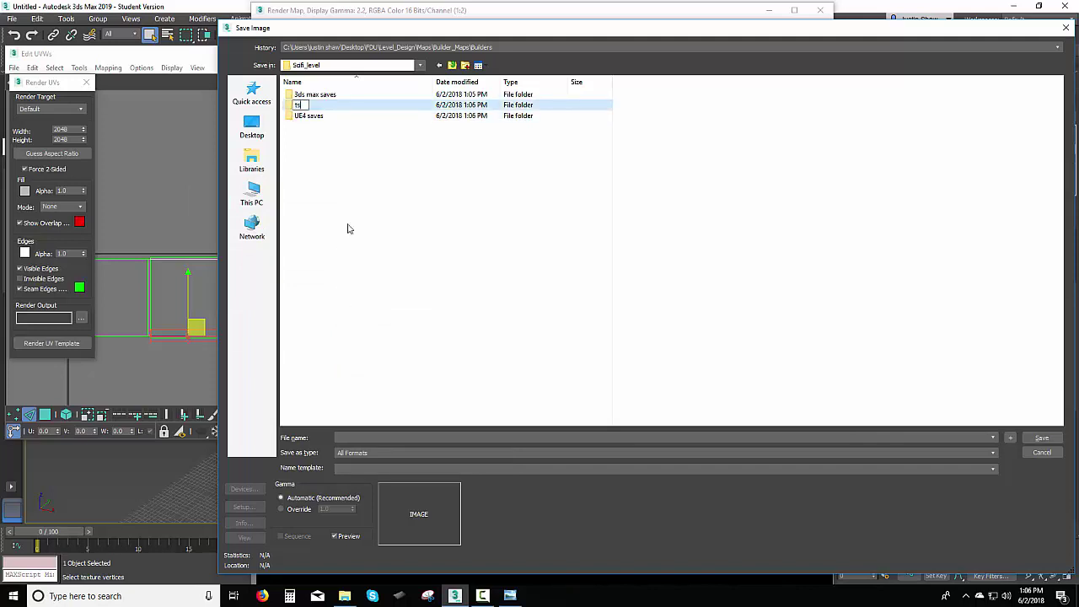
right_click(348, 223)
click(298, 107)
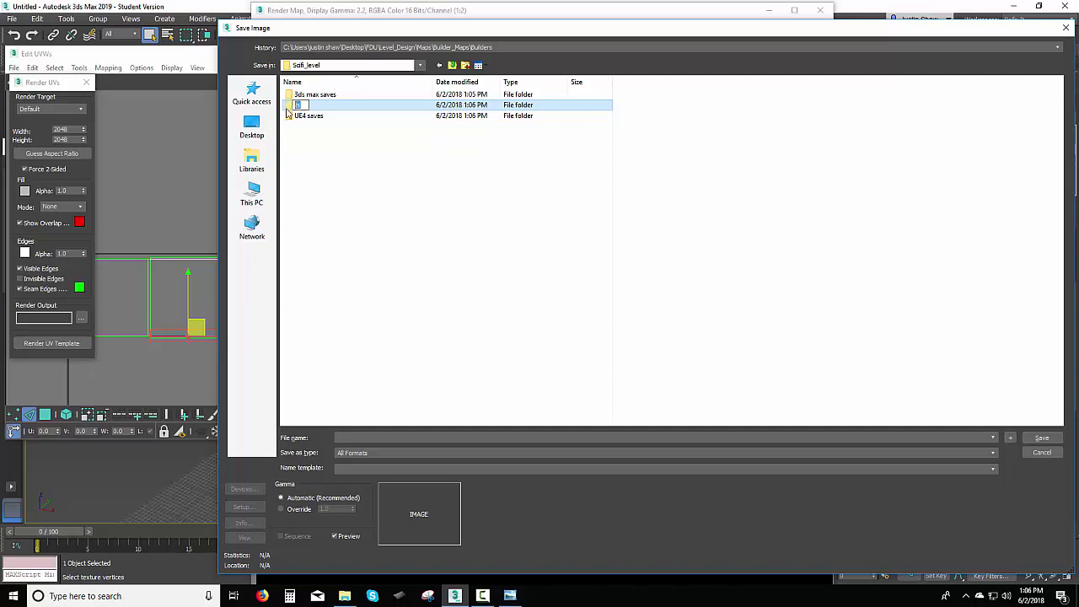
text(ets)
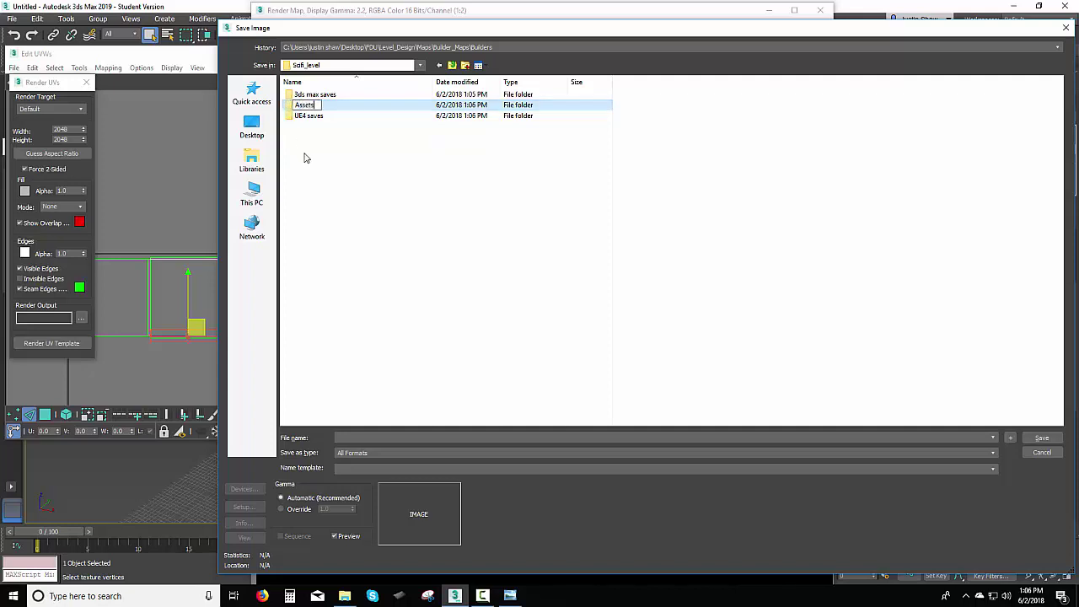
key(Return)
- Add a folder named Maps inside Scifi_level, correcting its name if it is mistyped
right_click(317, 173)
mouse_move(228, 306)
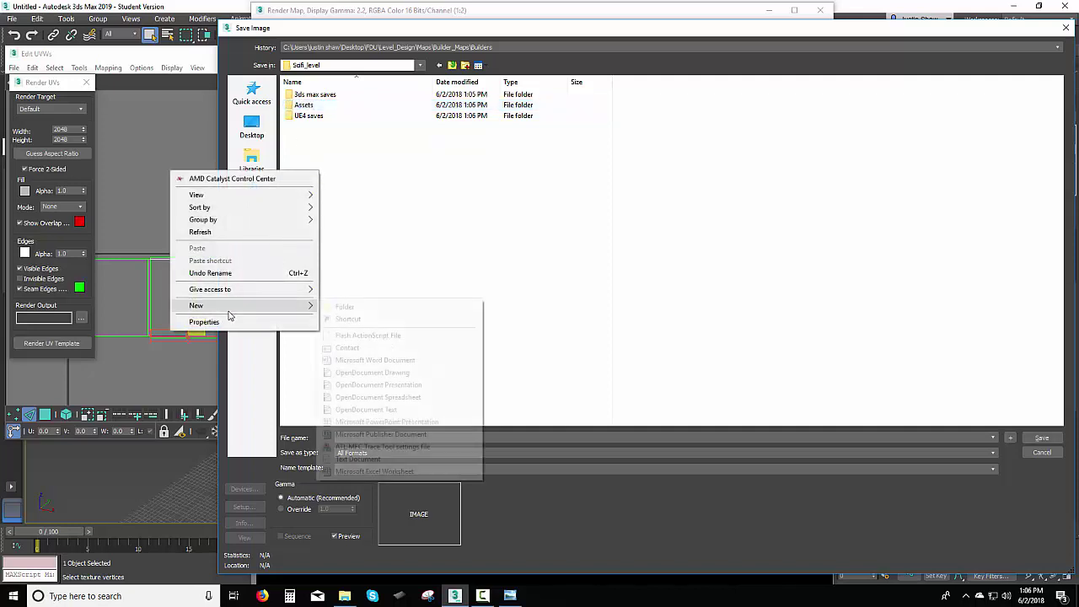
click(357, 309)
text(Map)
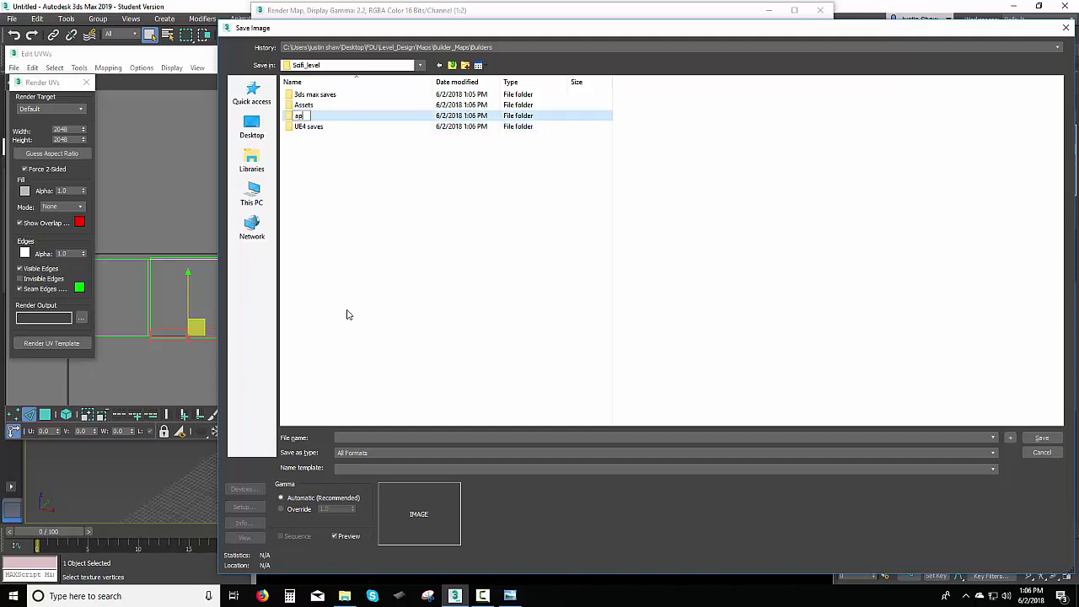
text(s)
key(Return)
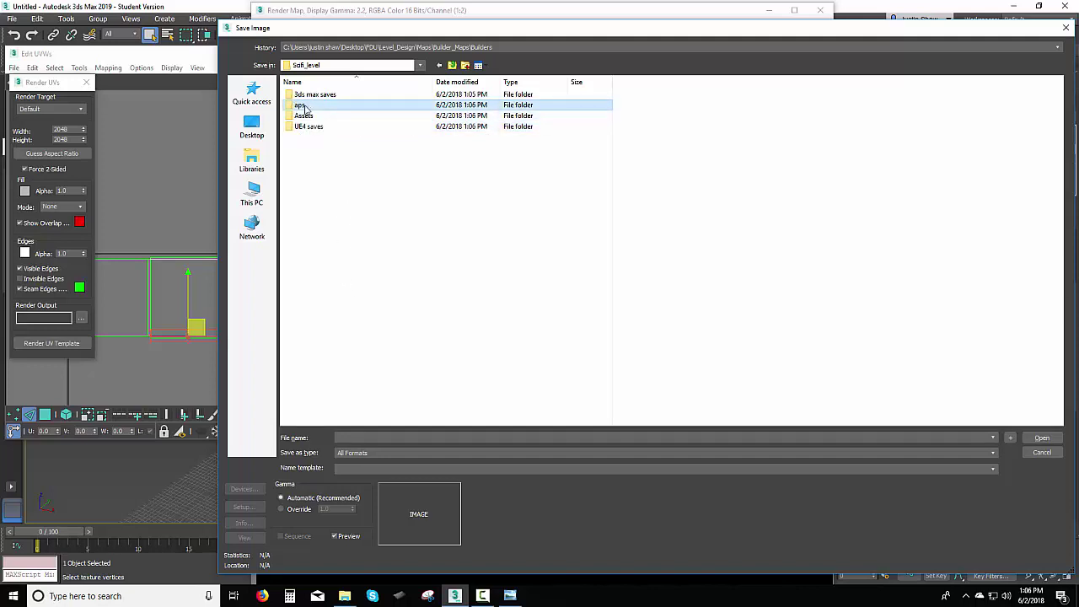
click(301, 105)
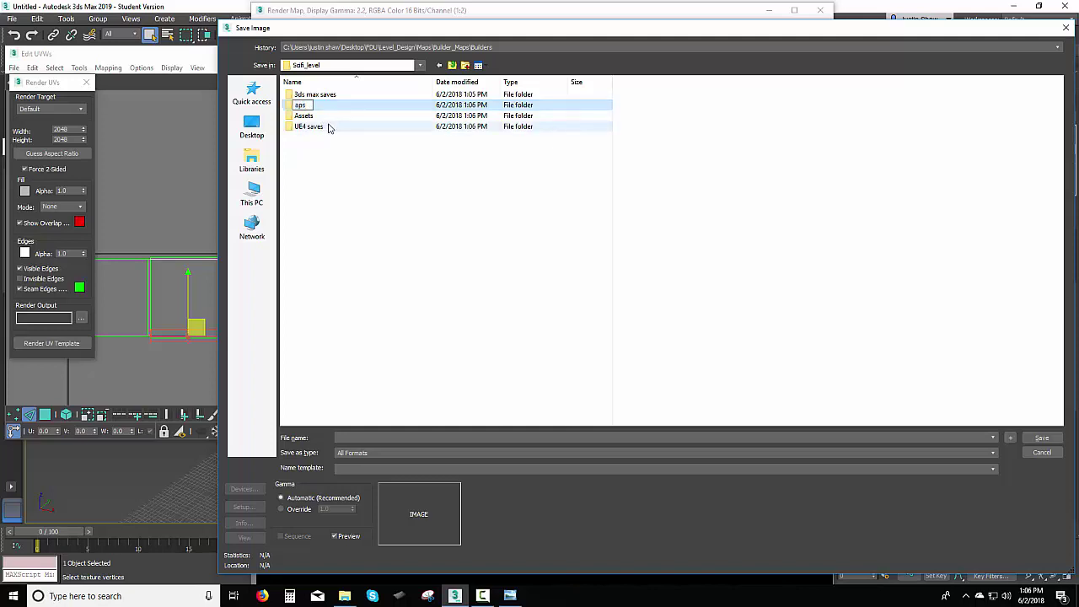
text(Maps)
key(Return)
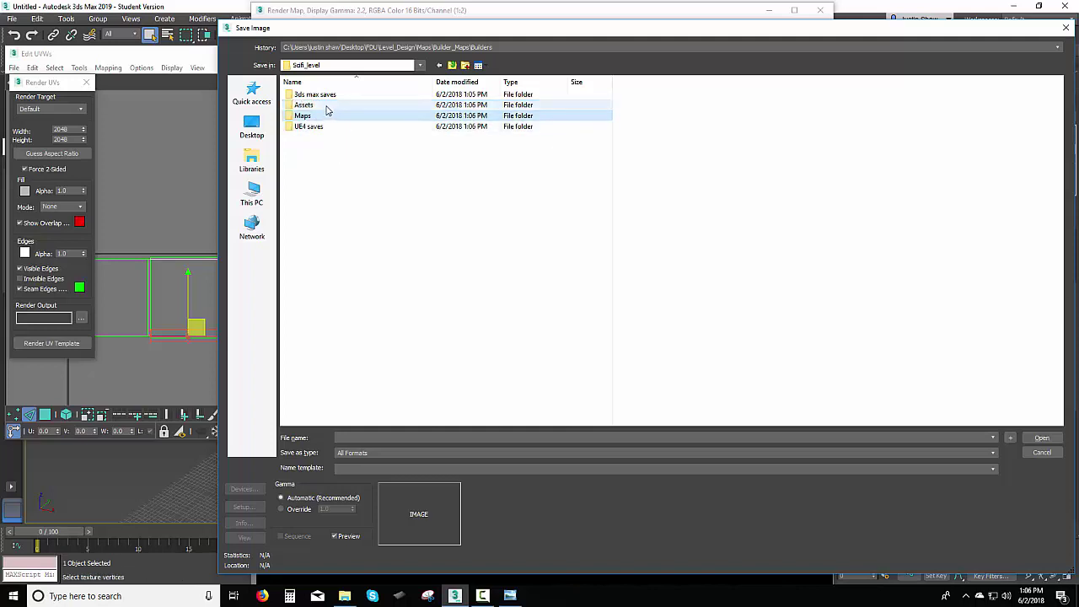
- Open the new Maps folder and create a folder named Builders in it
double_click(328, 117)
right_click(328, 149)
mouse_move(270, 281)
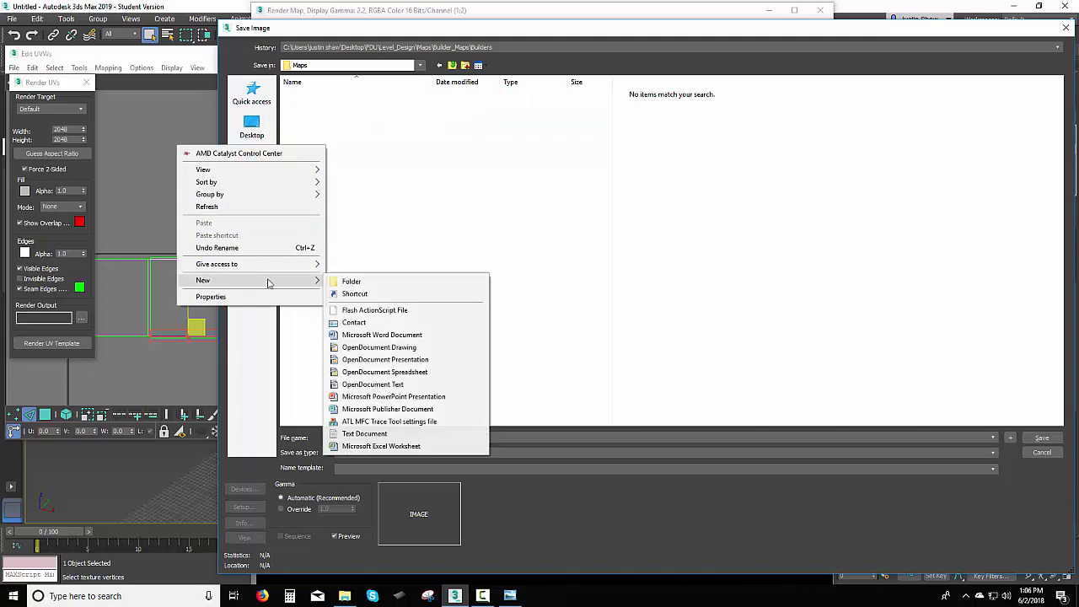
click(334, 287)
text(B)
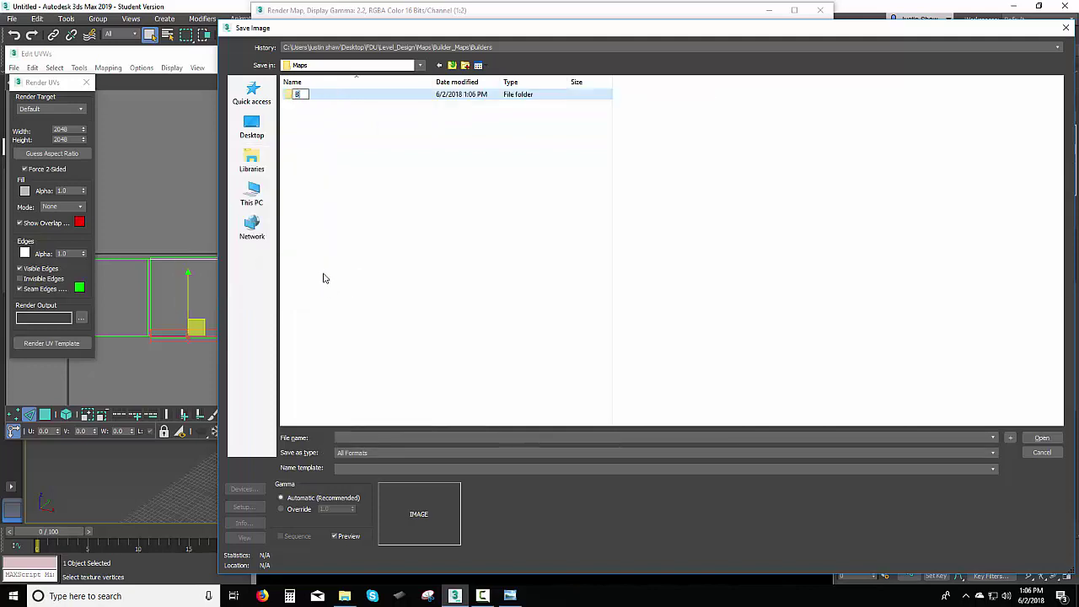
text(uilders)
key(Return)
- Create a second folder named Final beside Builders in the Maps folder
right_click(333, 208)
mouse_move(299, 349)
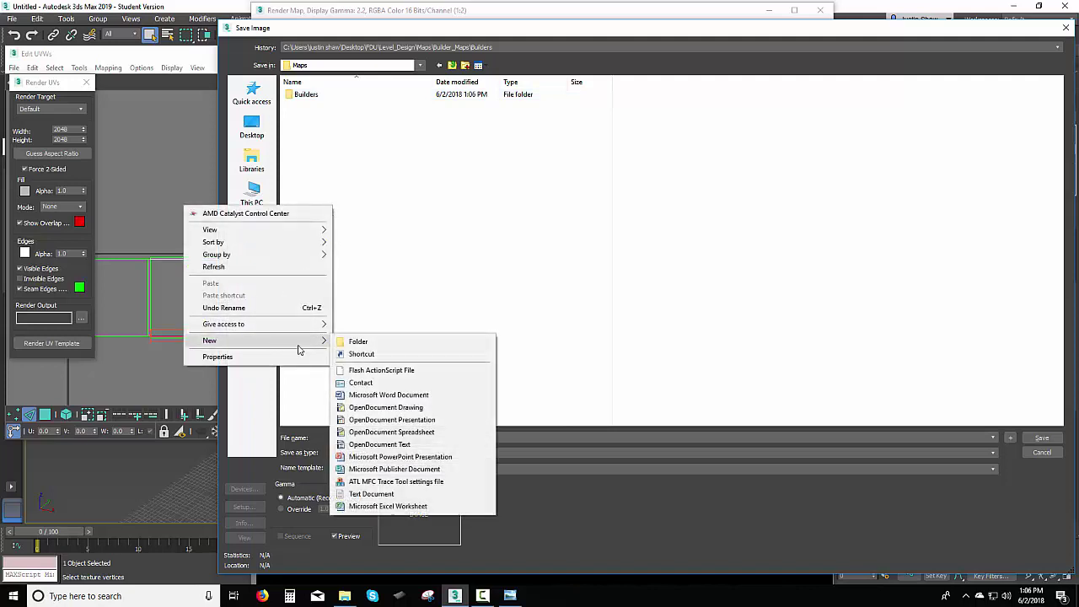
click(339, 342)
text(Fin)
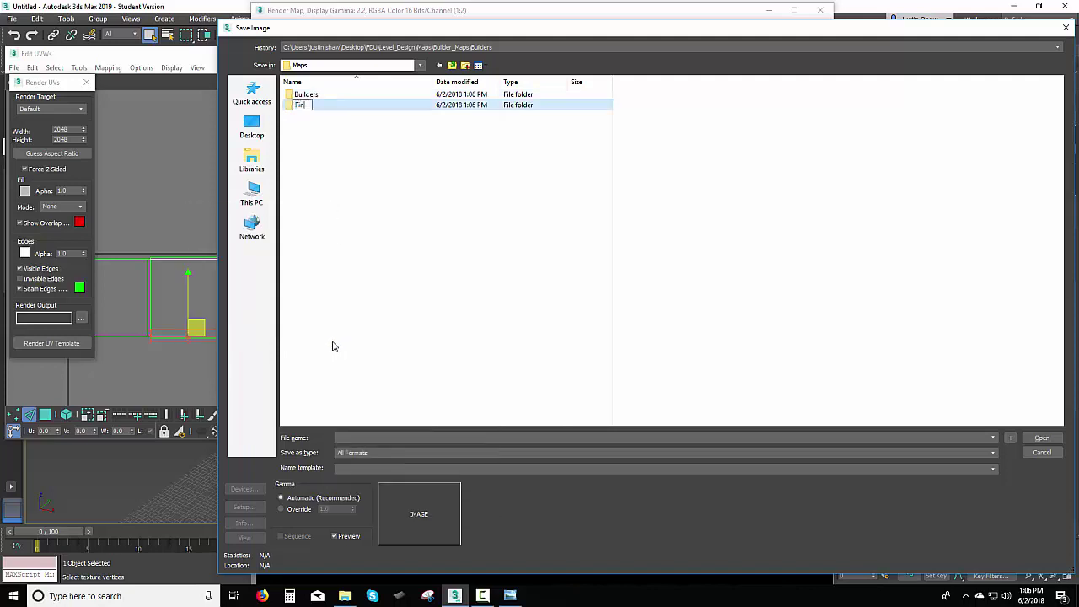
text(al)
key(Return)
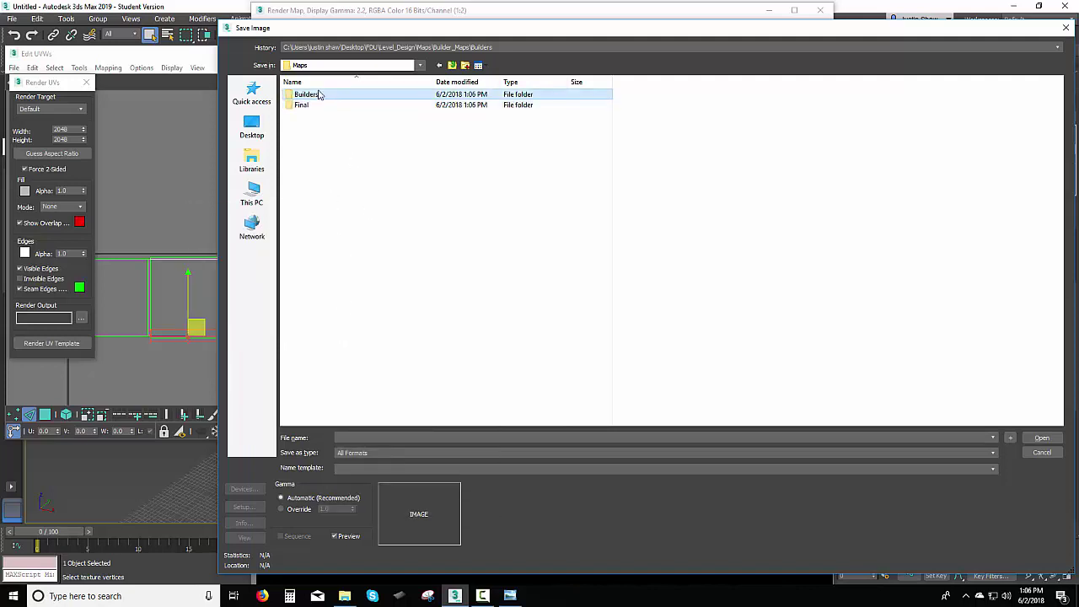
- Open the Builders folder, name the image Wall_800_diff and set its format to TIF Image File
double_click(305, 94)
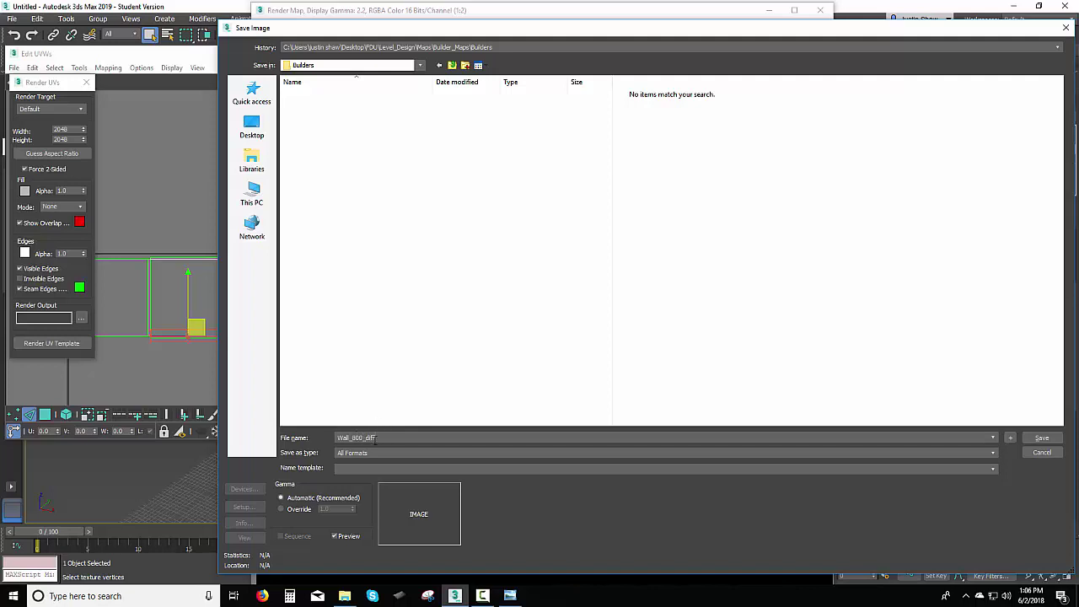
click(366, 453)
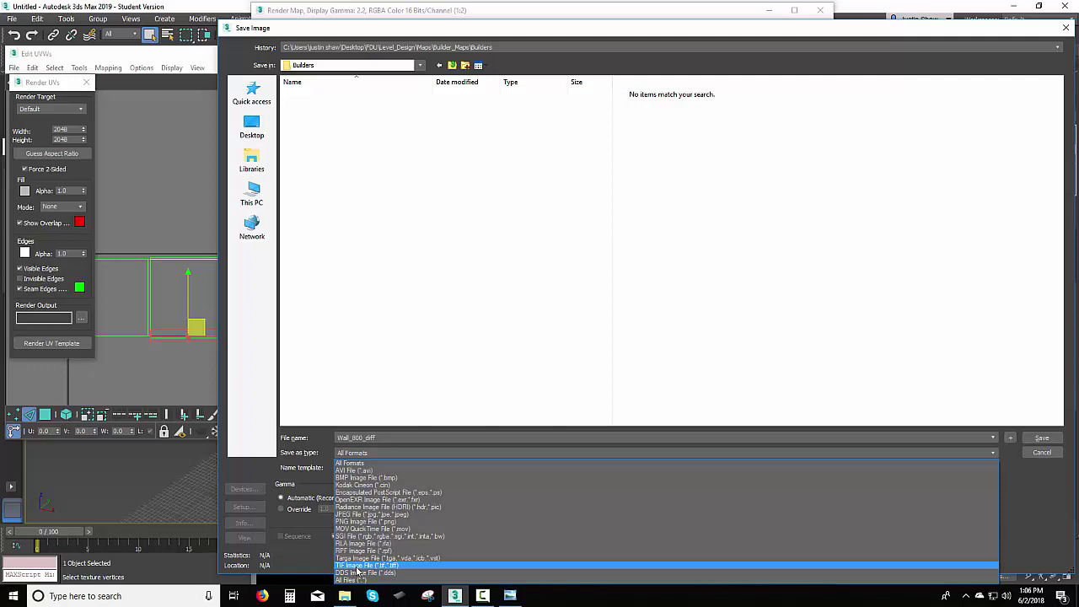
click(358, 566)
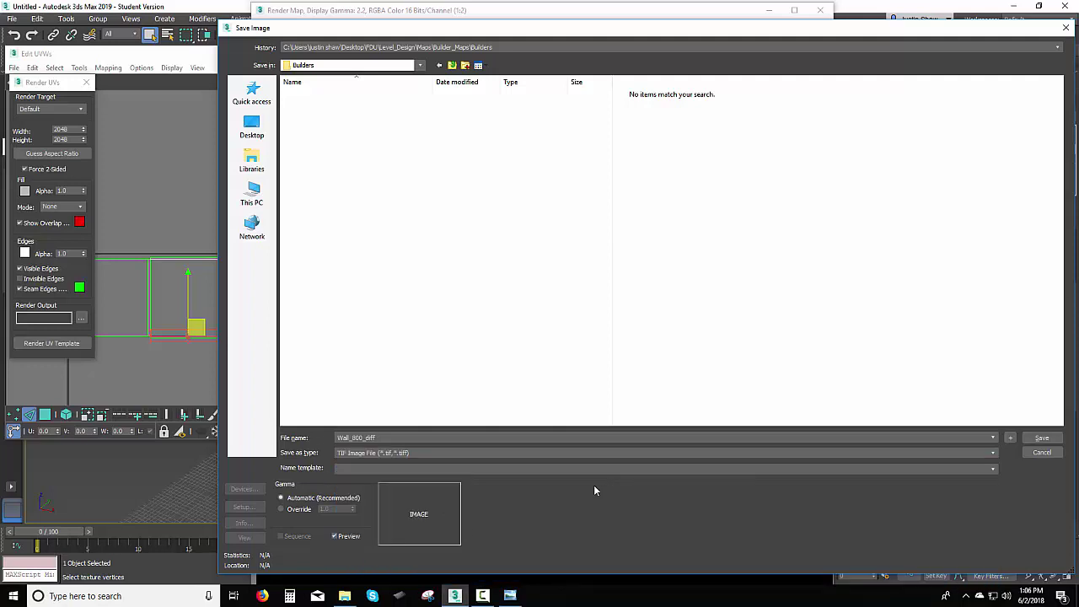
- Save the UV template as an uncompressed 8-bit colour TIF at 300 dpi, and close the render and UV editing windows
click(1043, 438)
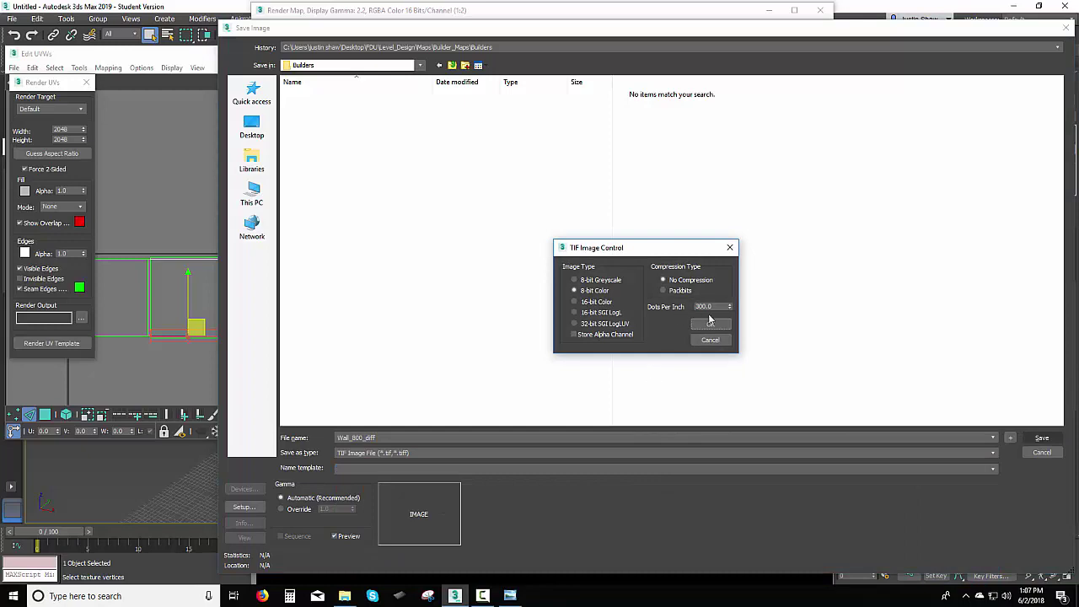
click(711, 323)
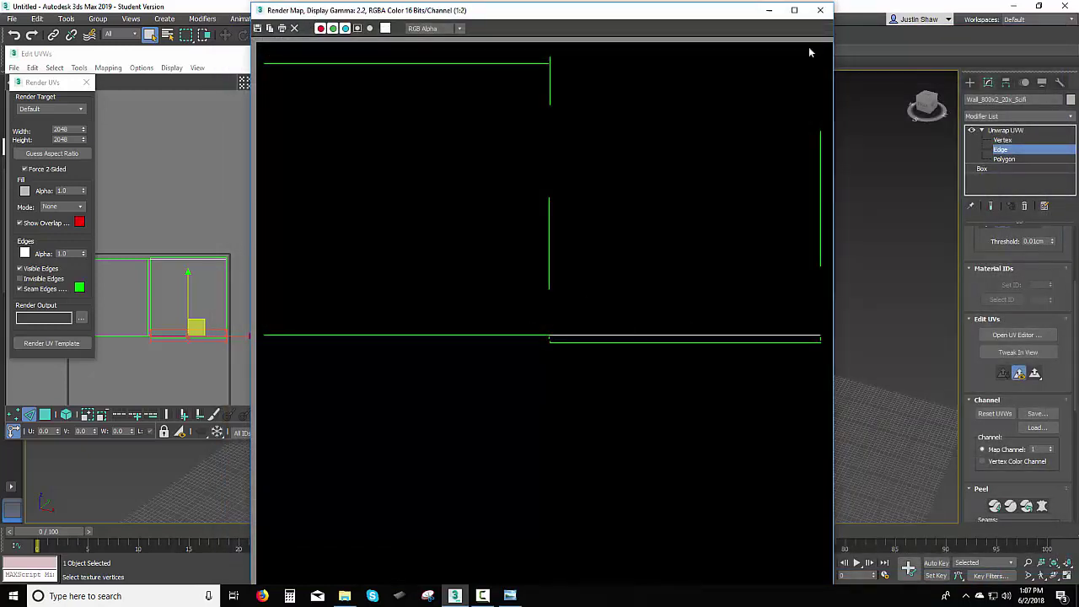
click(820, 11)
click(86, 82)
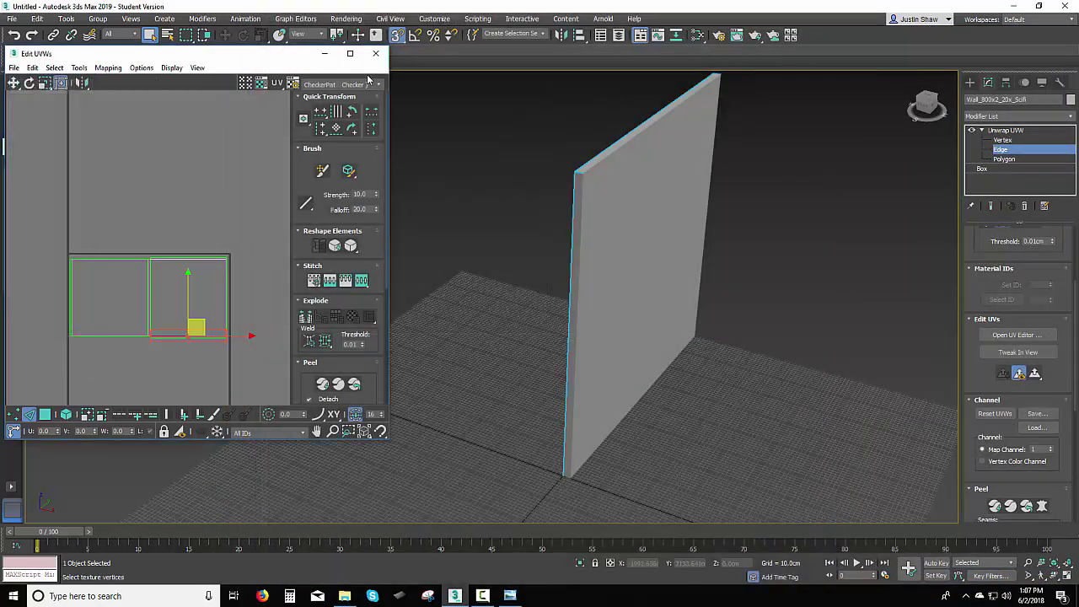
click(375, 53)
- Convert the unwrapped wall to an Editable Poly
right_click(634, 231)
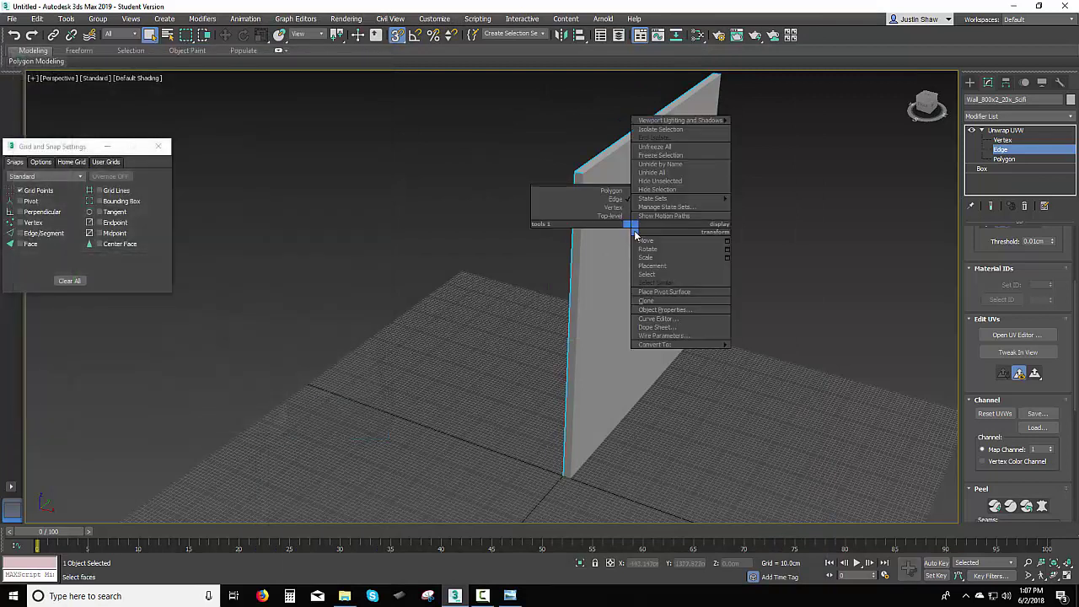
mouse_move(666, 345)
click(772, 353)
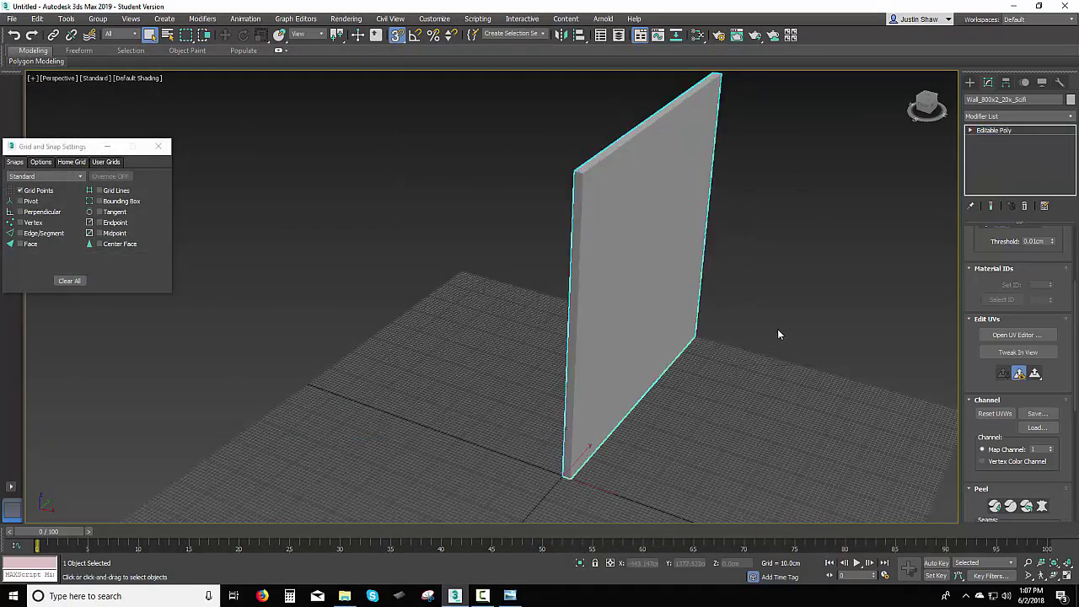
- Add a Subdivide modifier to the wall
click(1054, 133)
click(1072, 116)
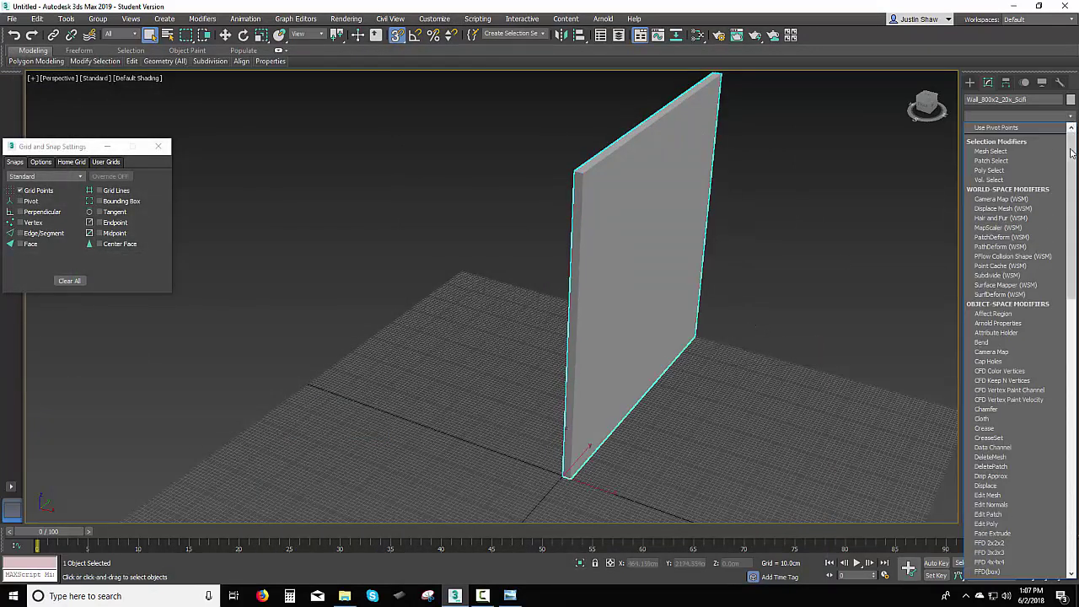
scroll(1054, 425, down, 15)
scroll(1054, 424, down, 1)
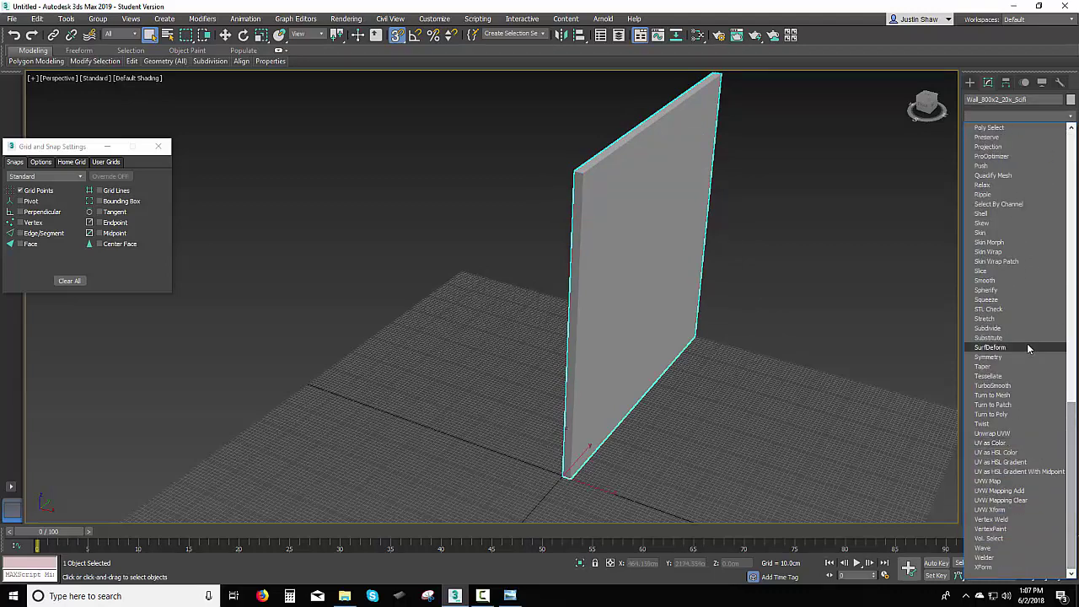
click(989, 328)
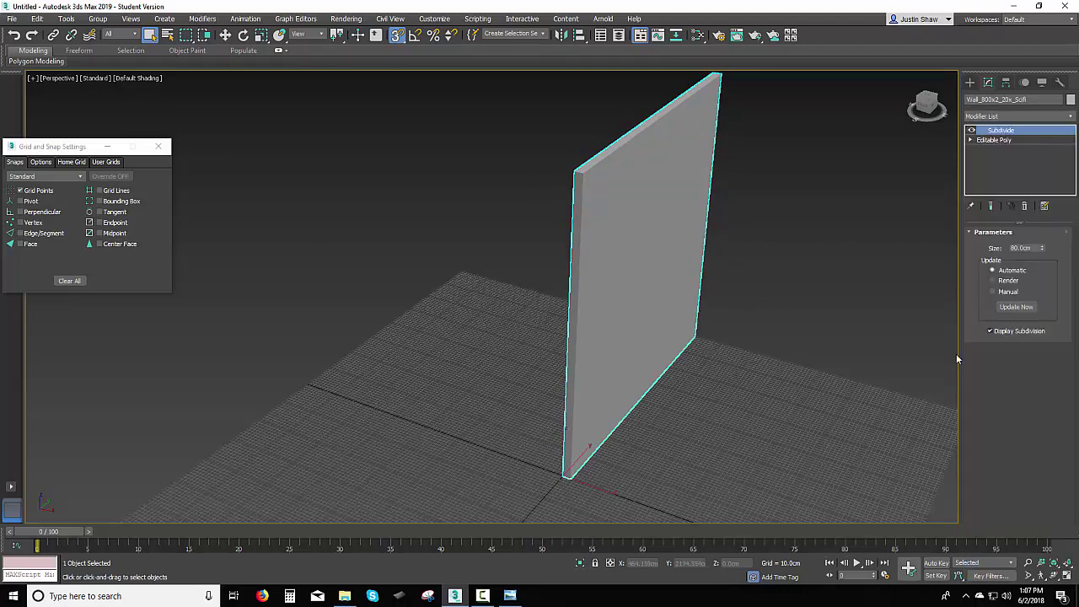
- Display edged faces on the wall and set the Subdivide size to 900 cm
alt+middle_drag(793, 371, 716, 381)
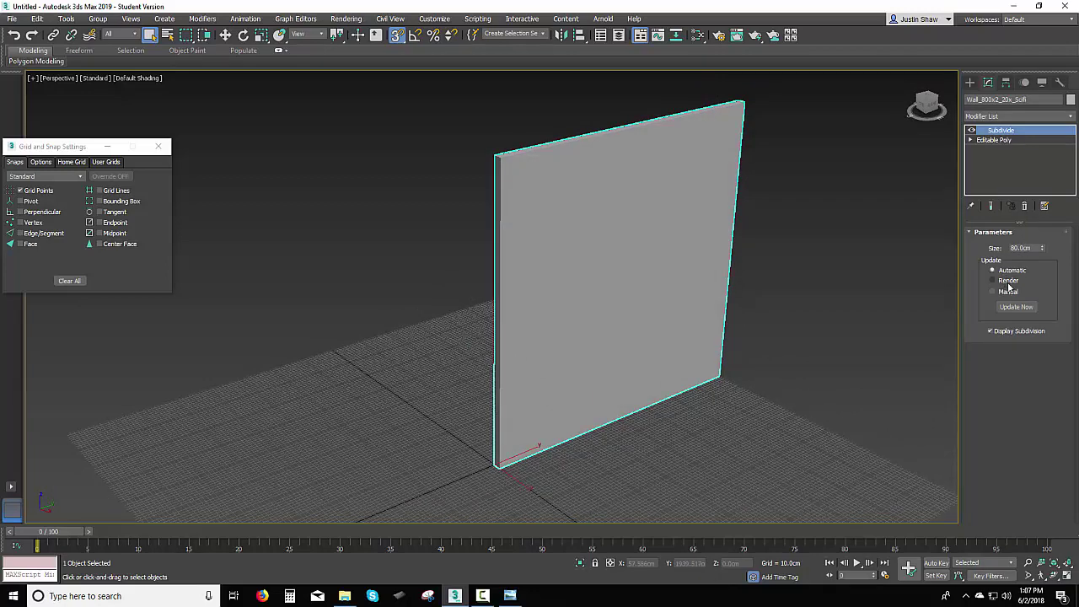
key(F4)
alt+middle_drag(827, 327, 810, 329)
double_click(1020, 248)
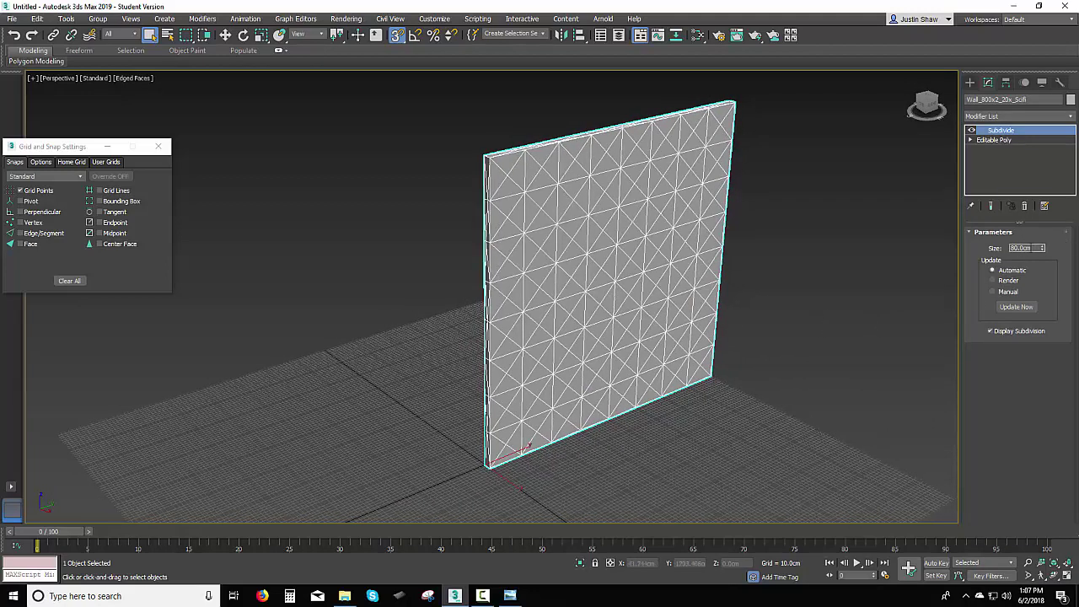
drag(1031, 248, 900, 257)
text(90)
key(Return)
text(900)
key(Return)
alt+middle_drag(885, 274, 832, 267)
alt+middle_drag(728, 275, 662, 301)
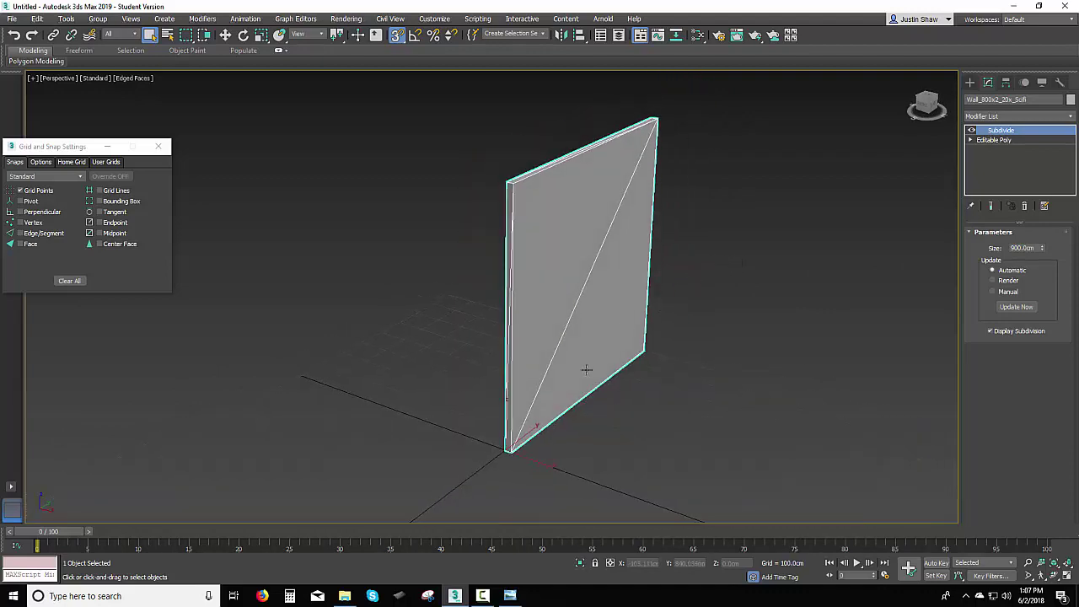
- Collapse the subdivided wall into an Editable Poly
right_click(549, 241)
mouse_move(602, 360)
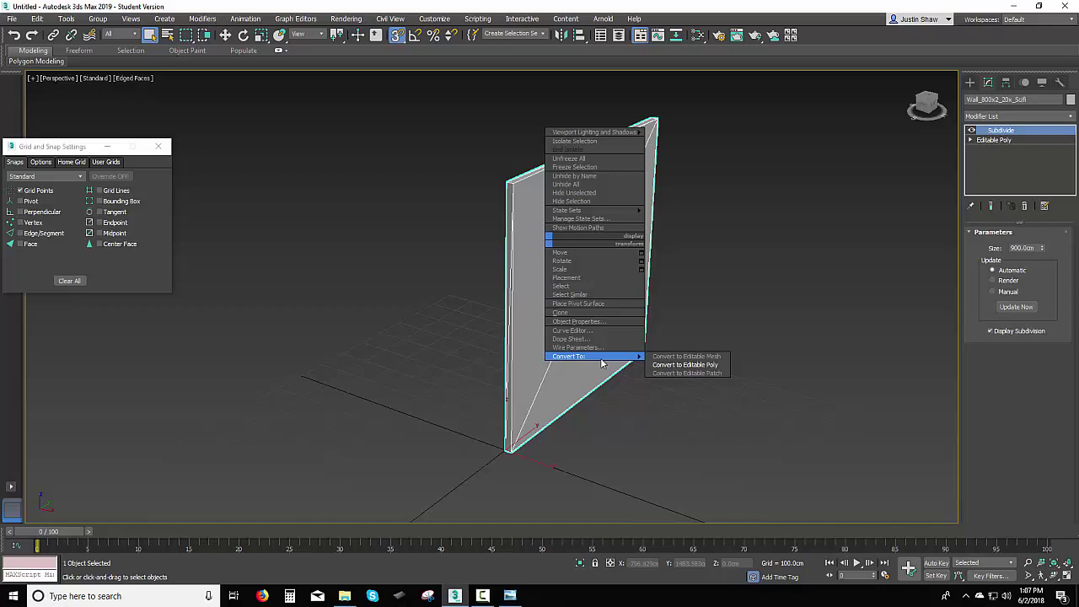
click(663, 365)
- Copy the wall 100 cm along the X axis and name the copy UCX_Wall_800x2_20x_Scifi
alt+middle_drag(525, 326, 544, 244)
key(w)
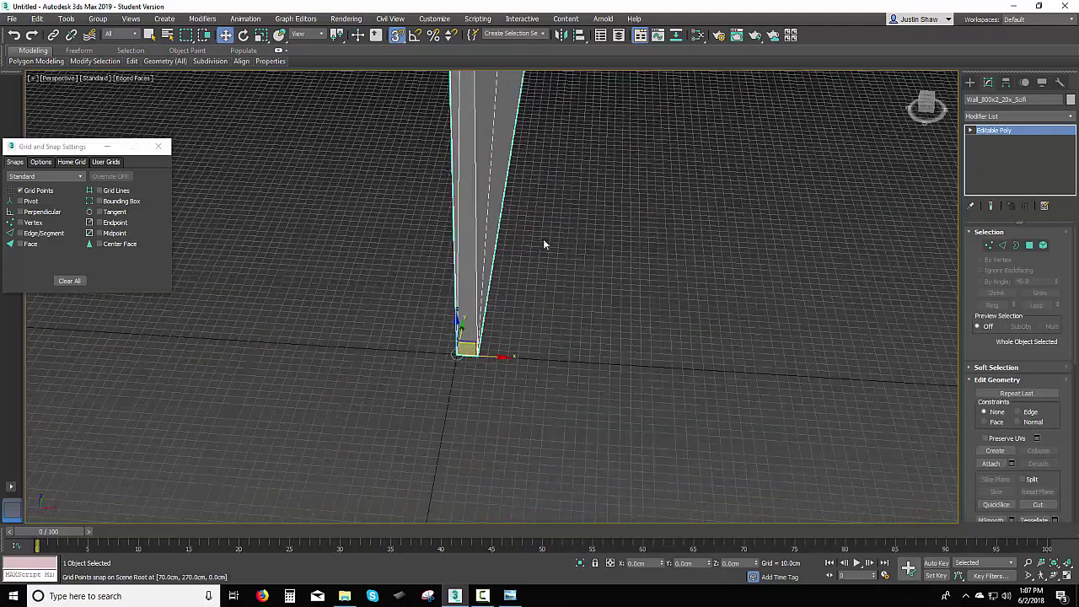
drag(494, 357, 551, 359)
shift+drag(457, 355, 554, 359)
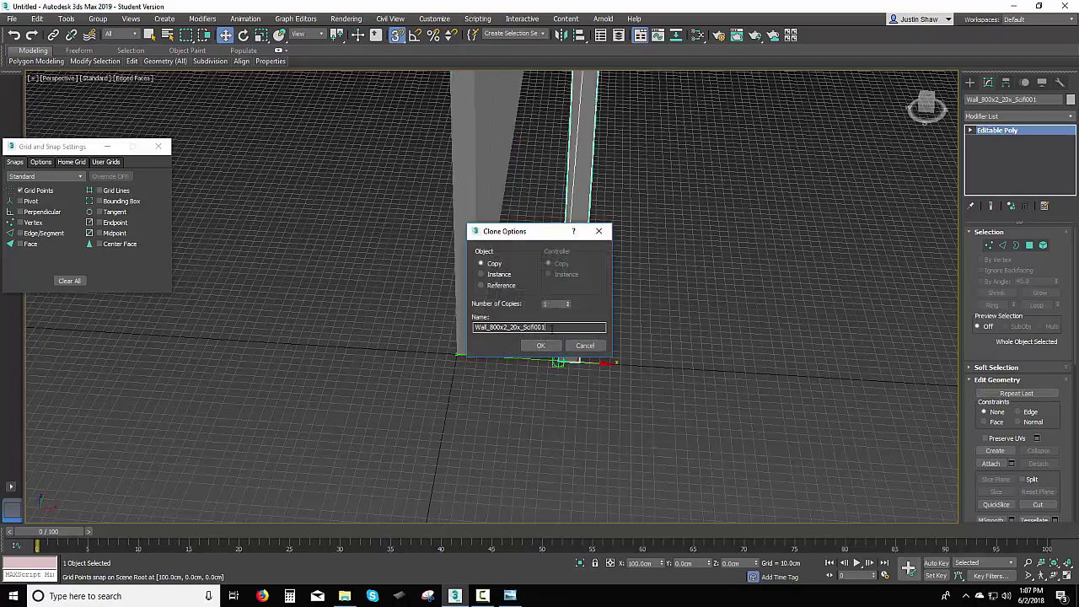
click(556, 329)
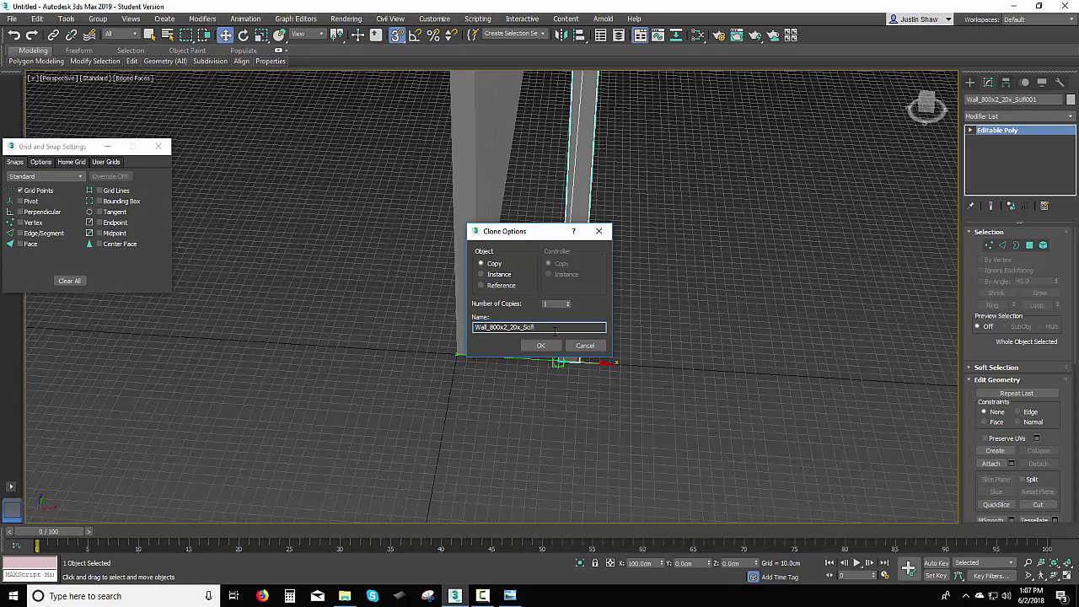
key(Home)
text(UCX_)
click(529, 347)
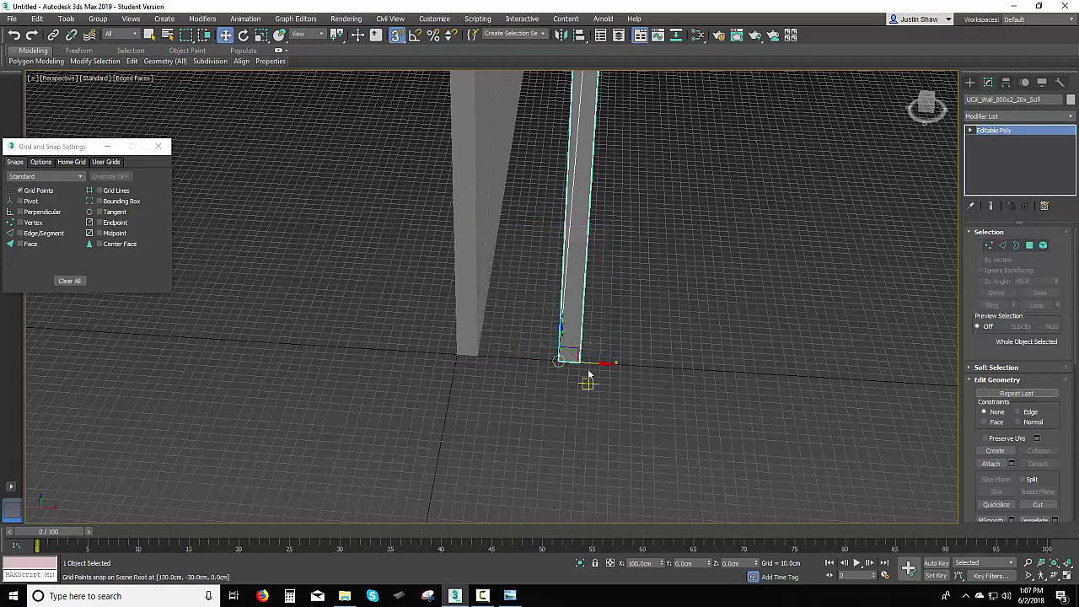
- Move the UCX copy along X back to the world origin so it coincides with the original wall
drag(584, 365, 456, 354)
alt+middle_drag(530, 324, 474, 376)
scroll(475, 376, down, 4)
middle_drag(470, 308, 539, 359)
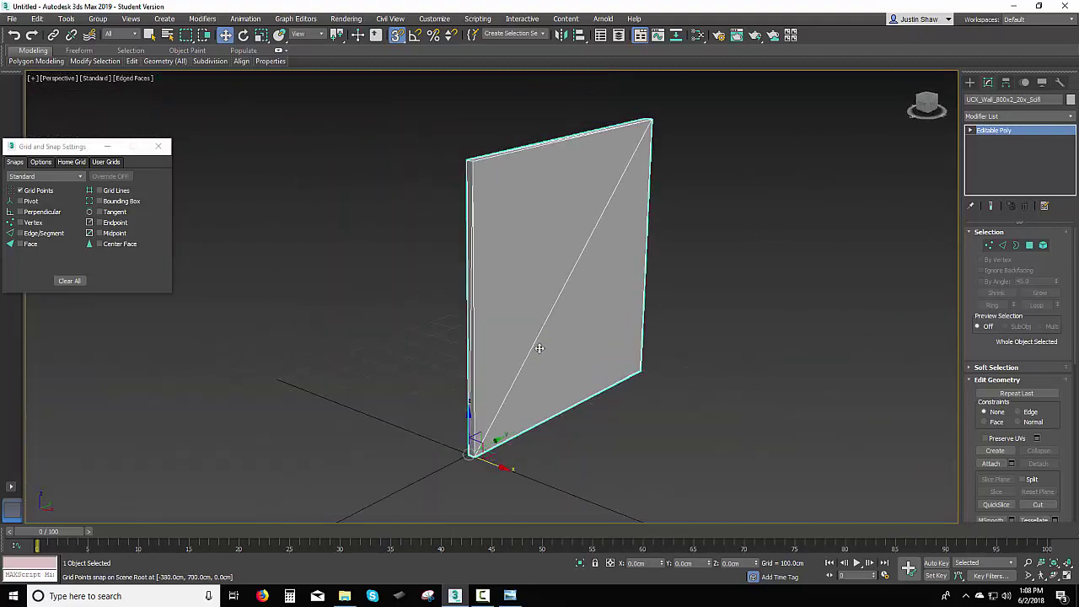
- Open the Layer Explorer, hide the UCX collision copy and select the original wall
click(618, 34)
key(h)
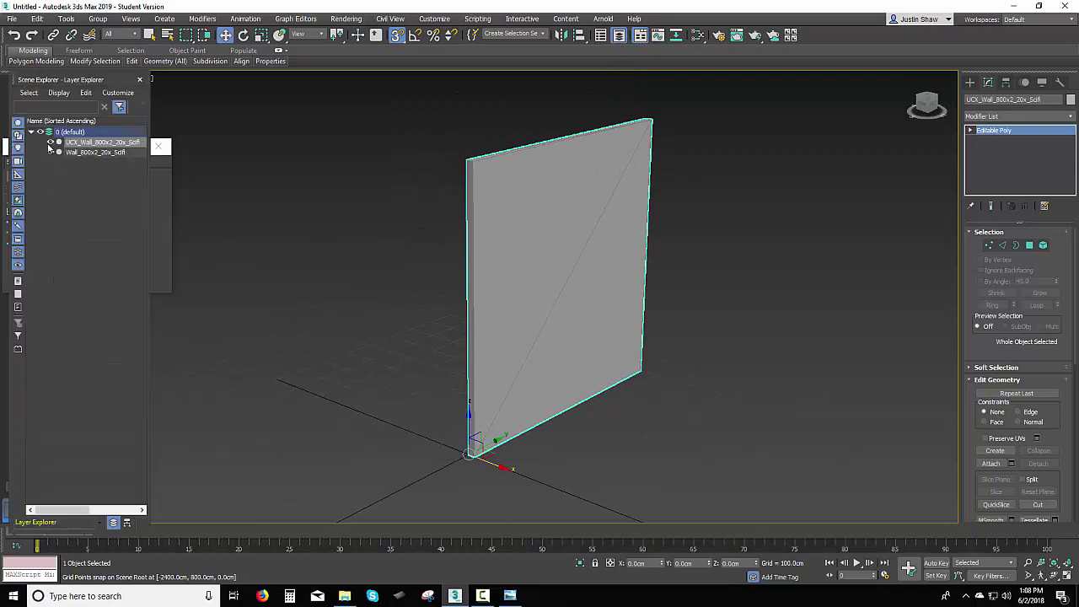
click(49, 141)
click(84, 153)
scroll(415, 284, up, 2)
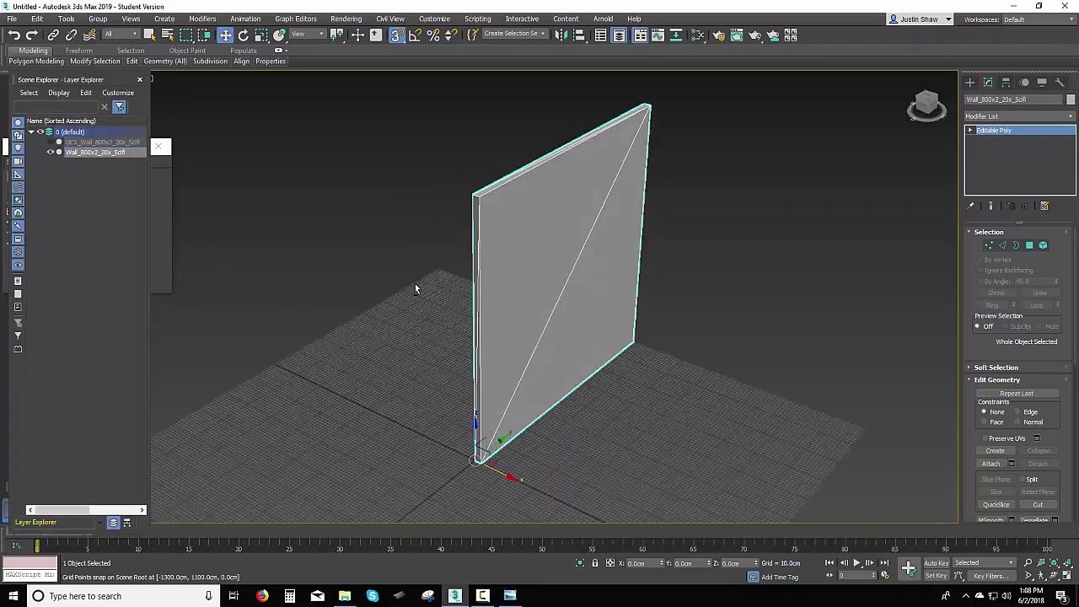
- Create a Standard material in the Slate Material Editor and open its parameters
scroll(397, 244, down, 4)
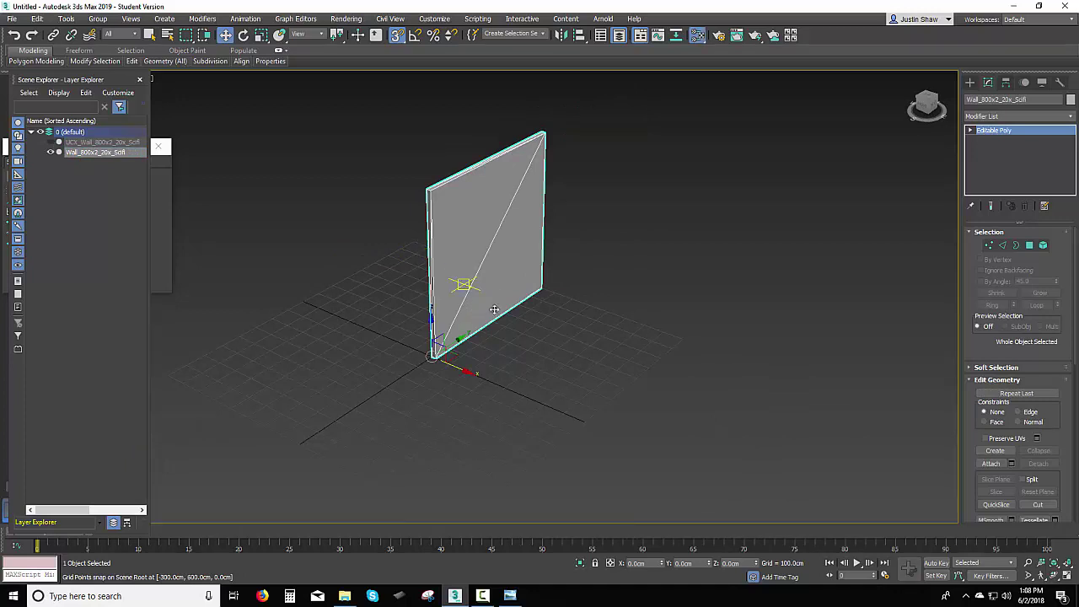
key(m)
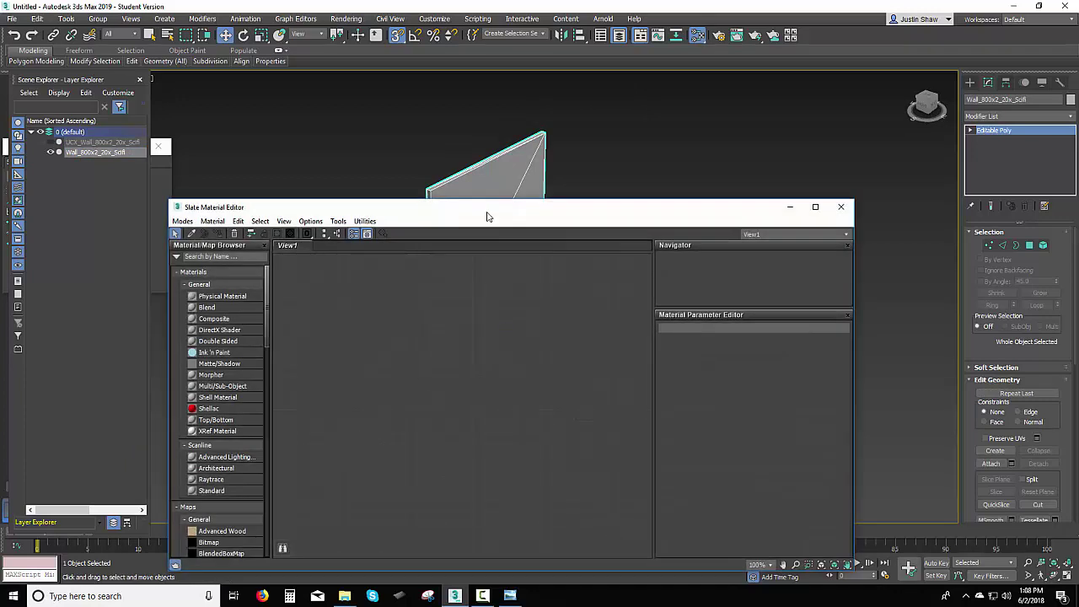
drag(487, 216, 670, 133)
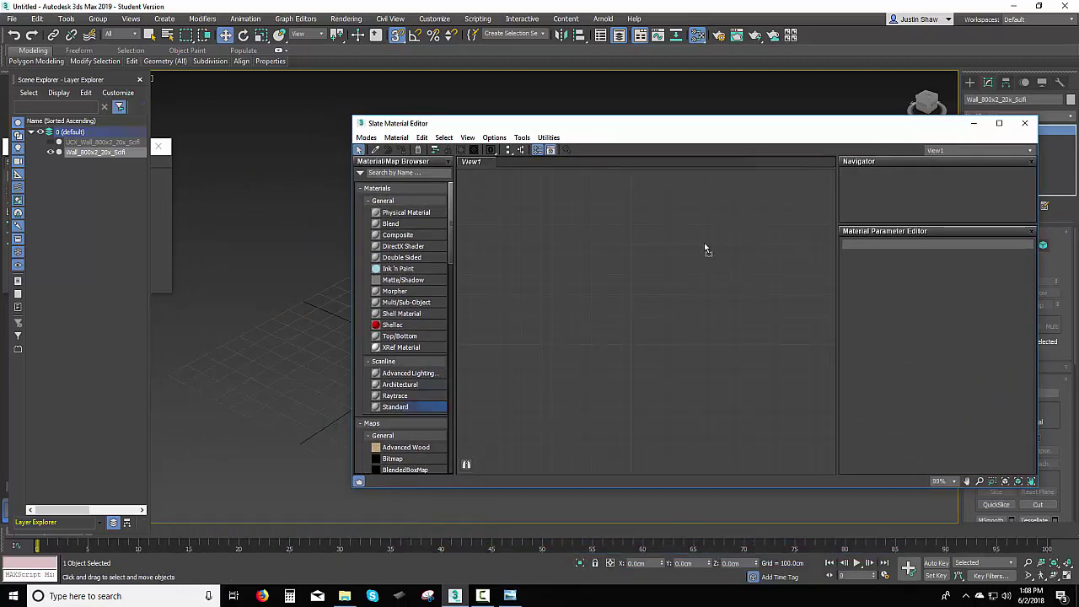
drag(706, 249, 731, 257)
double_click(730, 262)
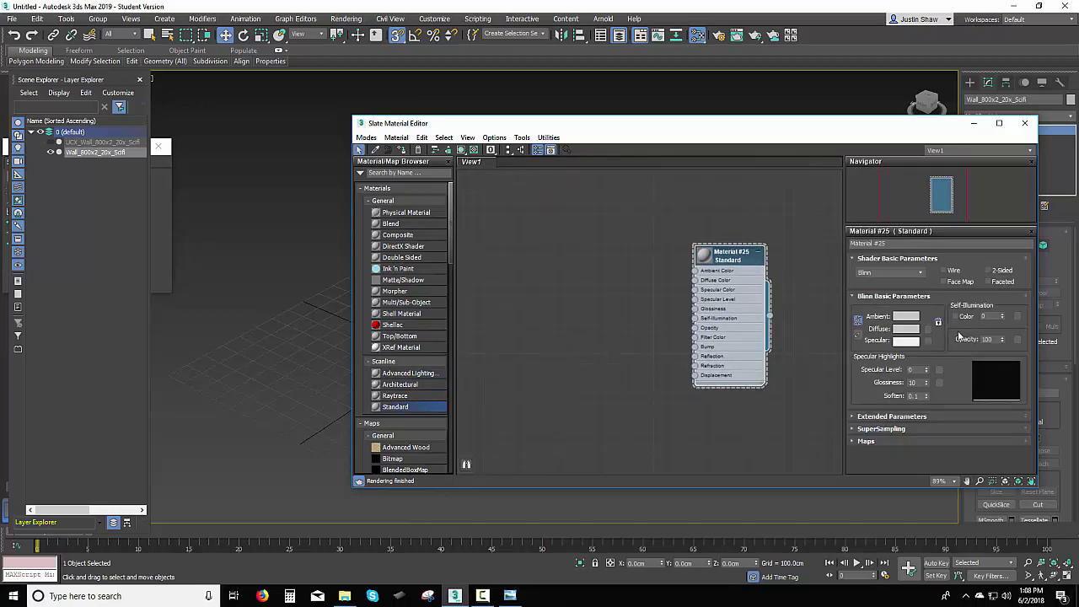
- Assign the Wall_800_diff bitmap from the Scifi_level Maps/Builders folder to the material's diffuse colour
click(929, 330)
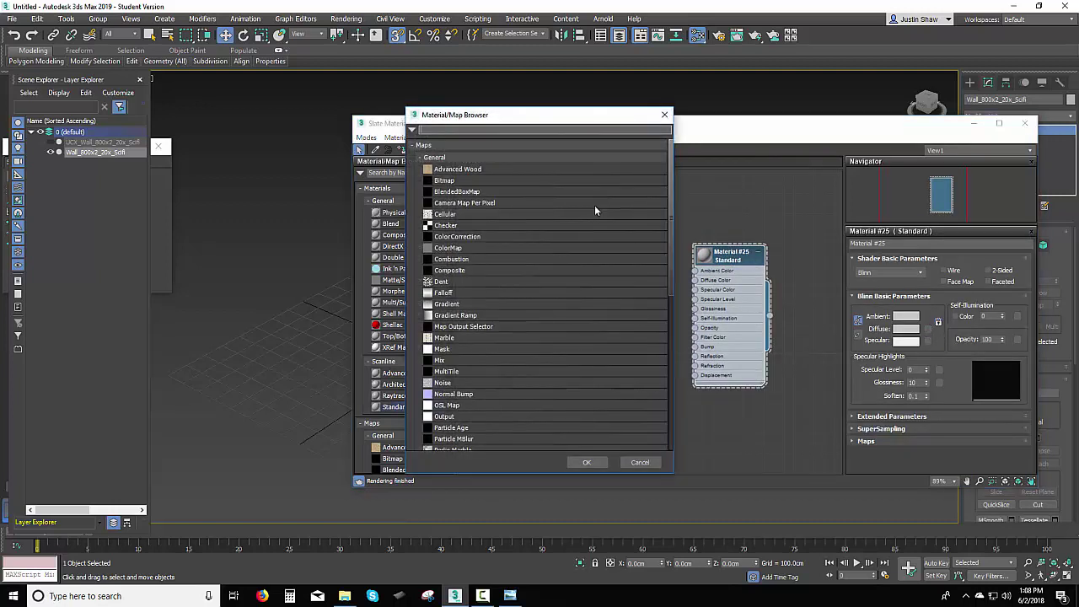
double_click(447, 182)
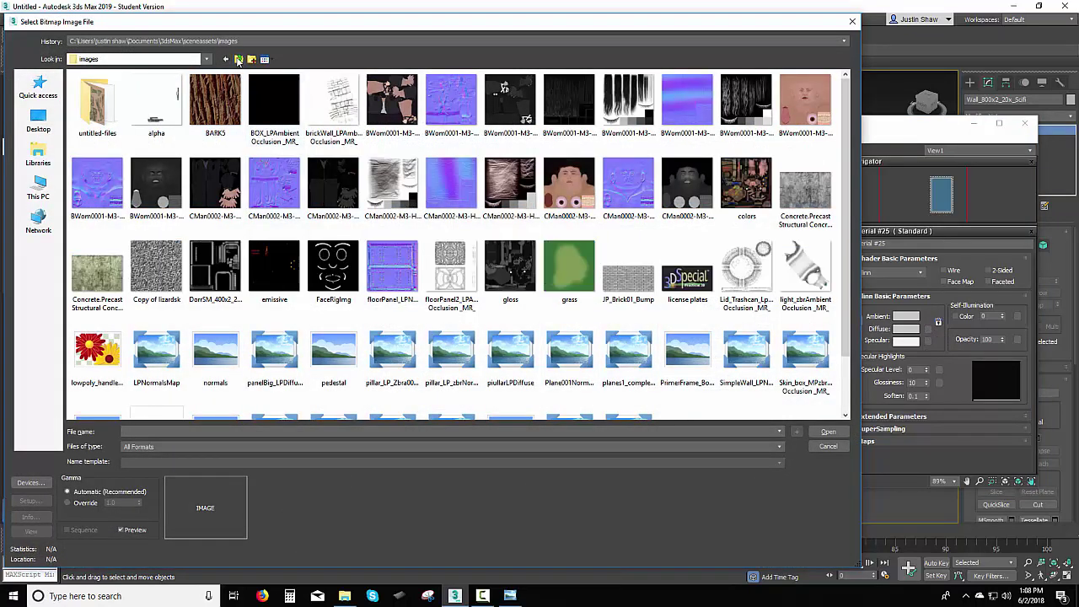
click(238, 59)
click(38, 122)
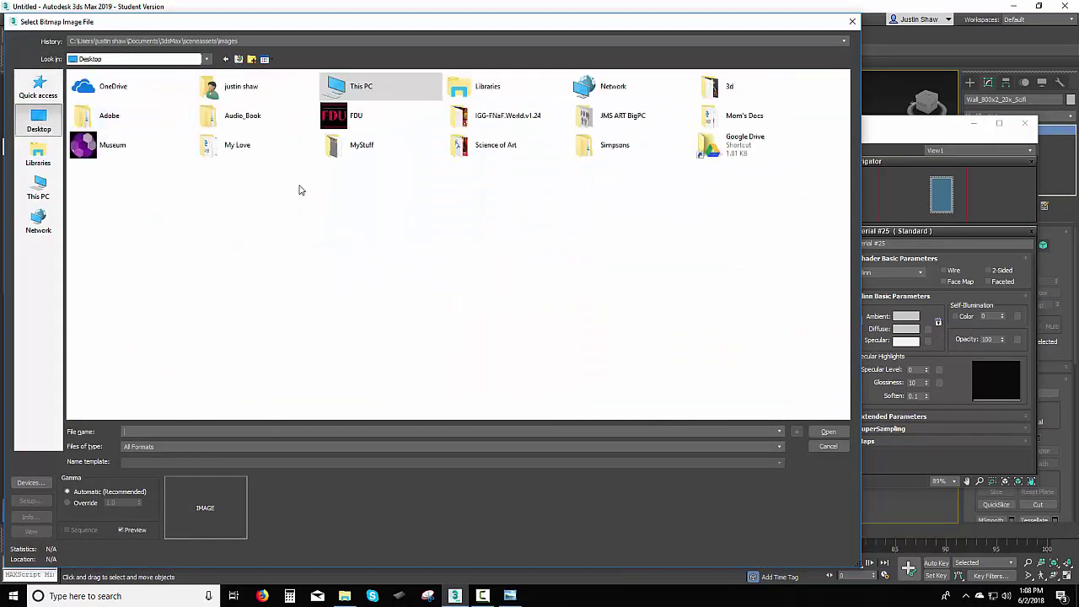
double_click(364, 119)
double_click(157, 105)
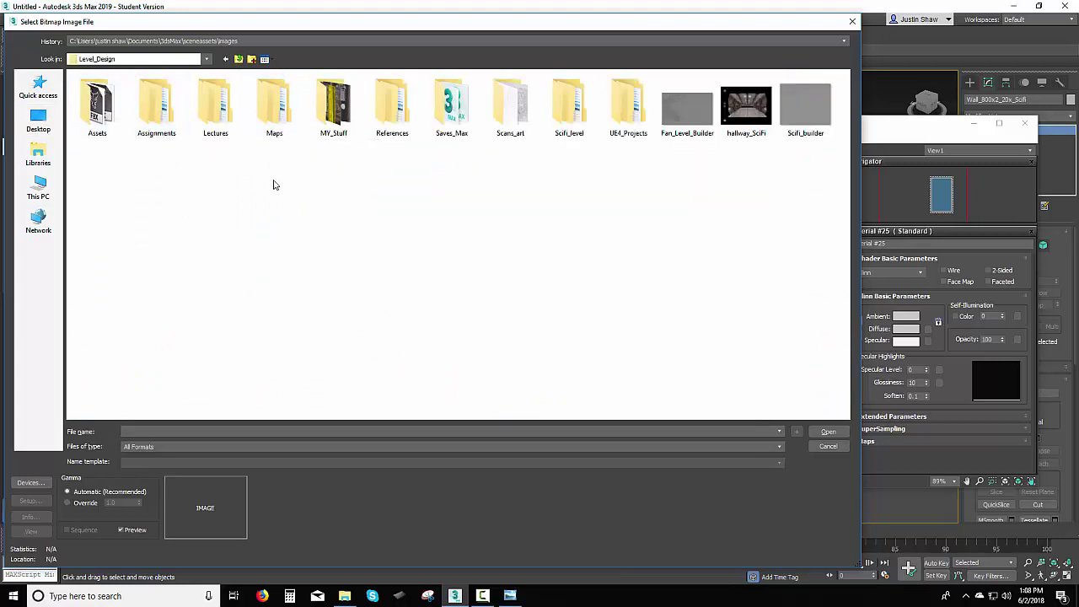
double_click(569, 105)
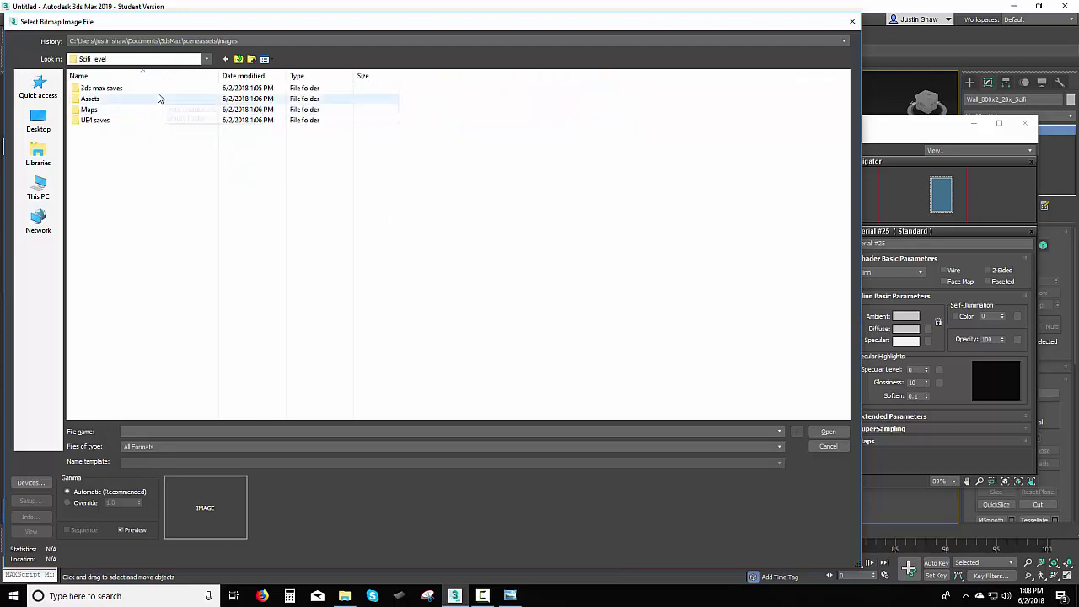
double_click(125, 110)
click(99, 89)
double_click(99, 90)
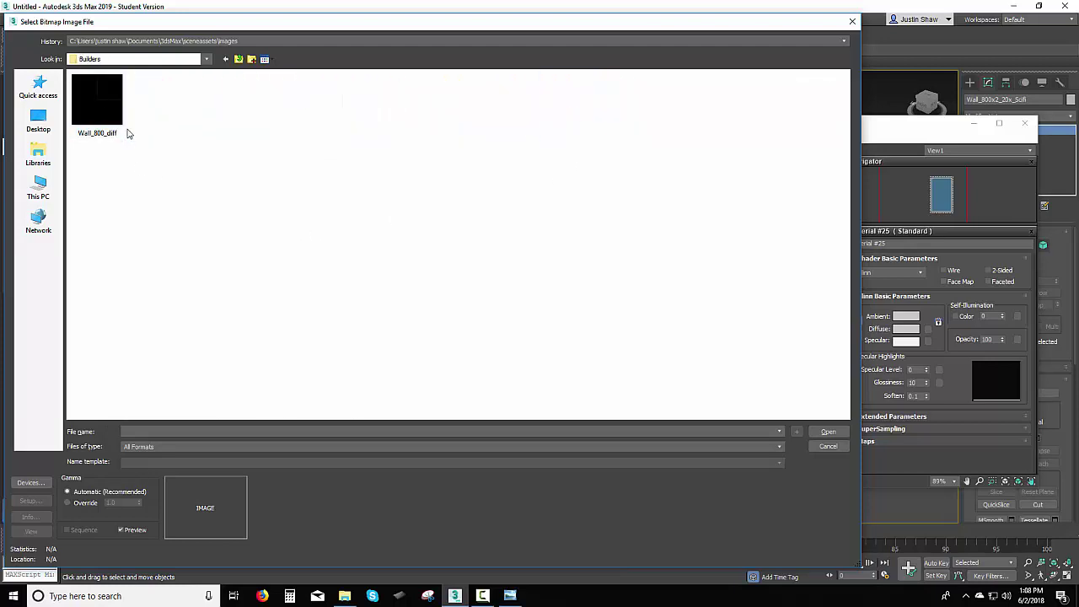
click(118, 126)
double_click(118, 127)
middle_drag(686, 329, 675, 320)
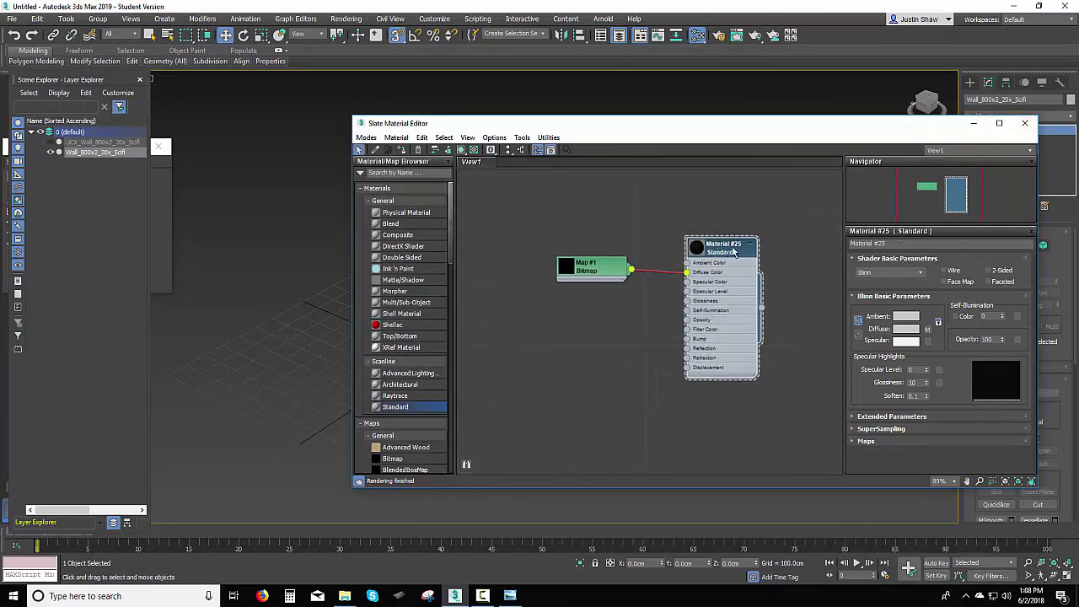
- Name the material Wall_800x_Mat and close the Slate Material Editor
click(937, 243)
text(Wall_800x_)
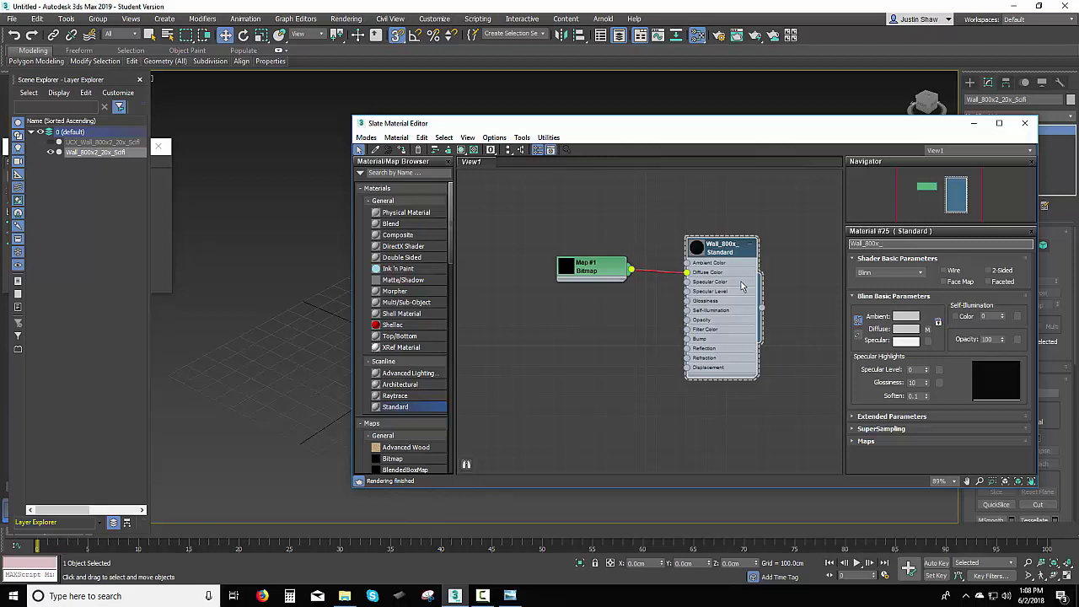
text(Mat)
click(690, 324)
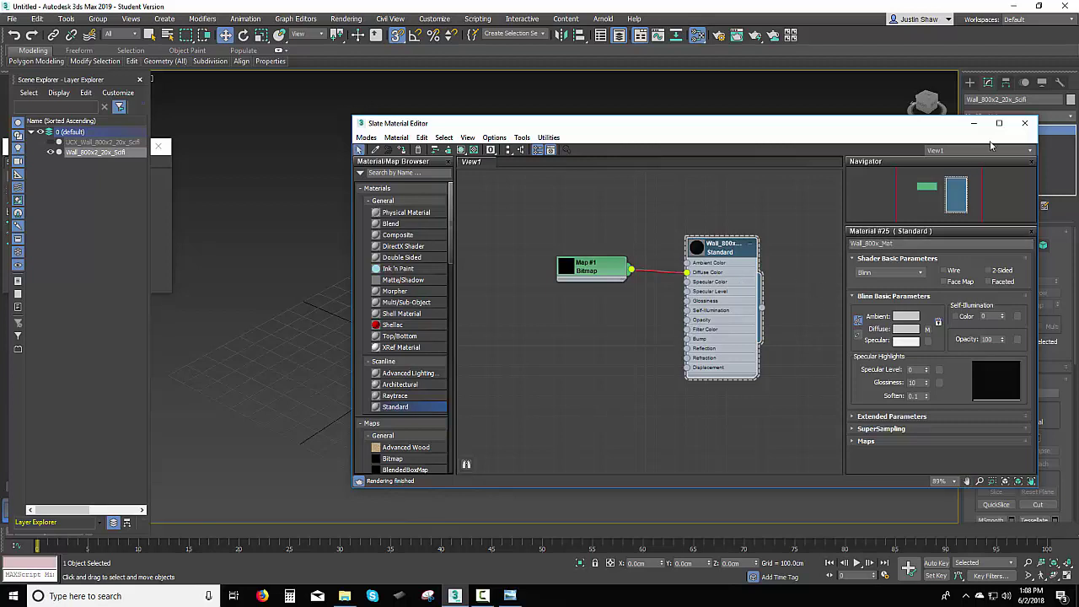
click(1027, 126)
alt+middle_drag(682, 301, 742, 317)
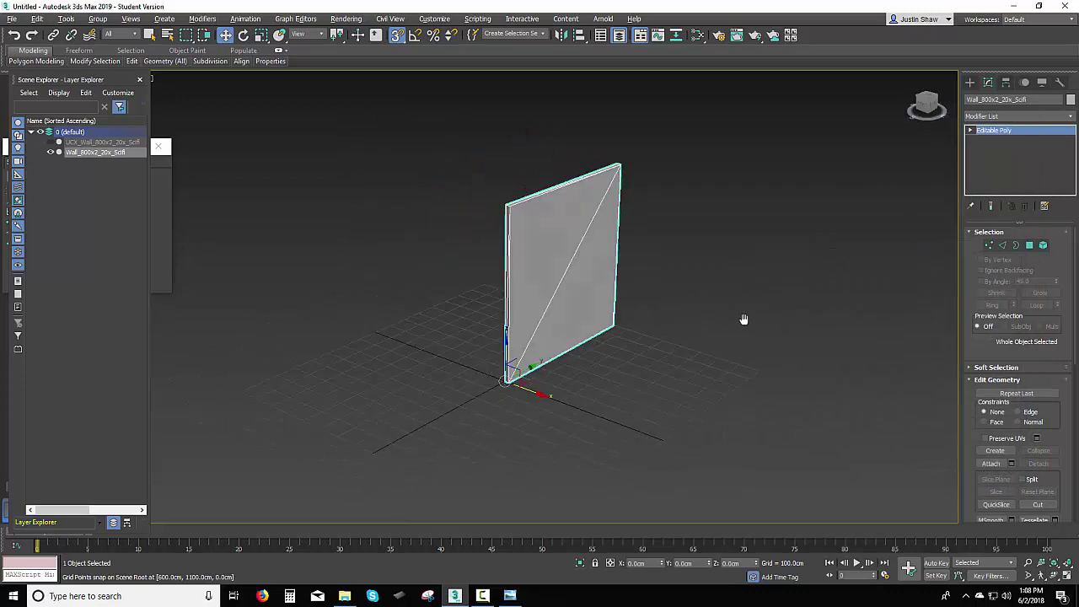
- Save the scene as Scifi_Builder in the 3ds max saves folder inside Level_Design/Scifi_level
click(13, 18)
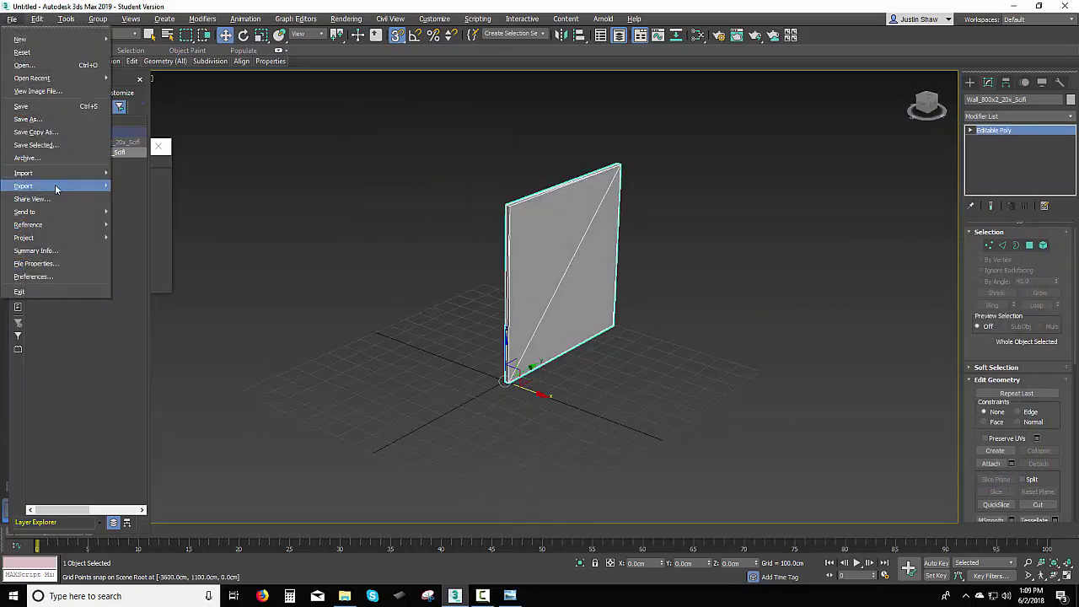
click(28, 119)
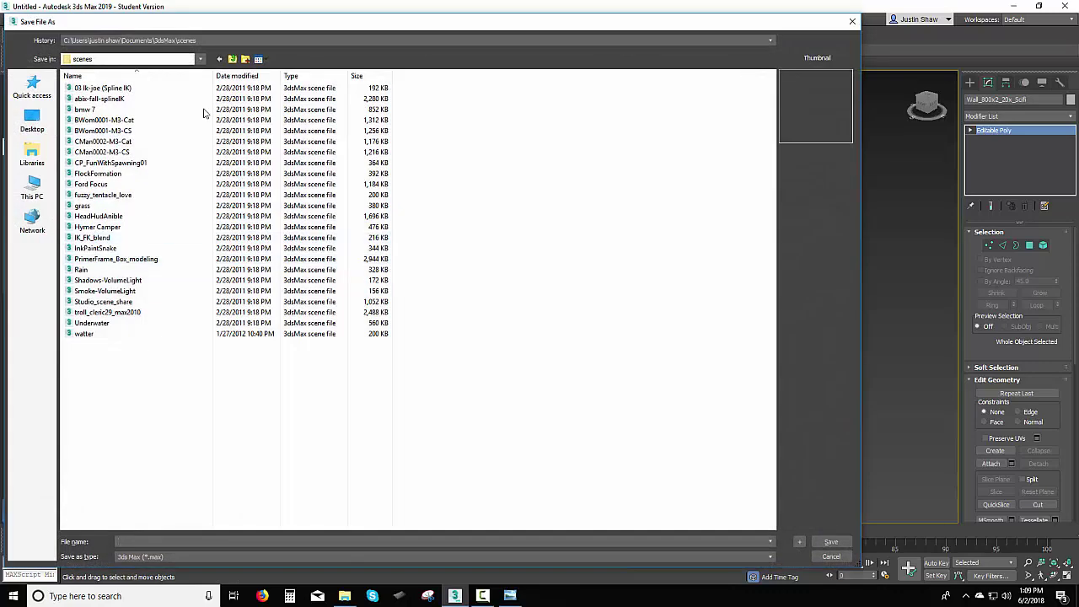
click(28, 124)
double_click(458, 105)
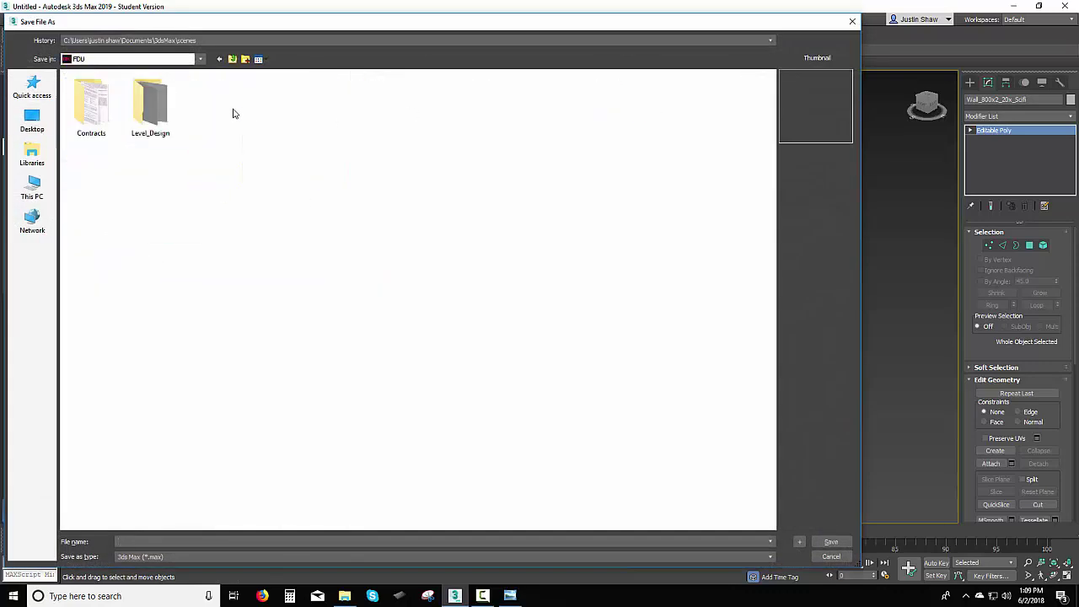
double_click(173, 101)
click(477, 127)
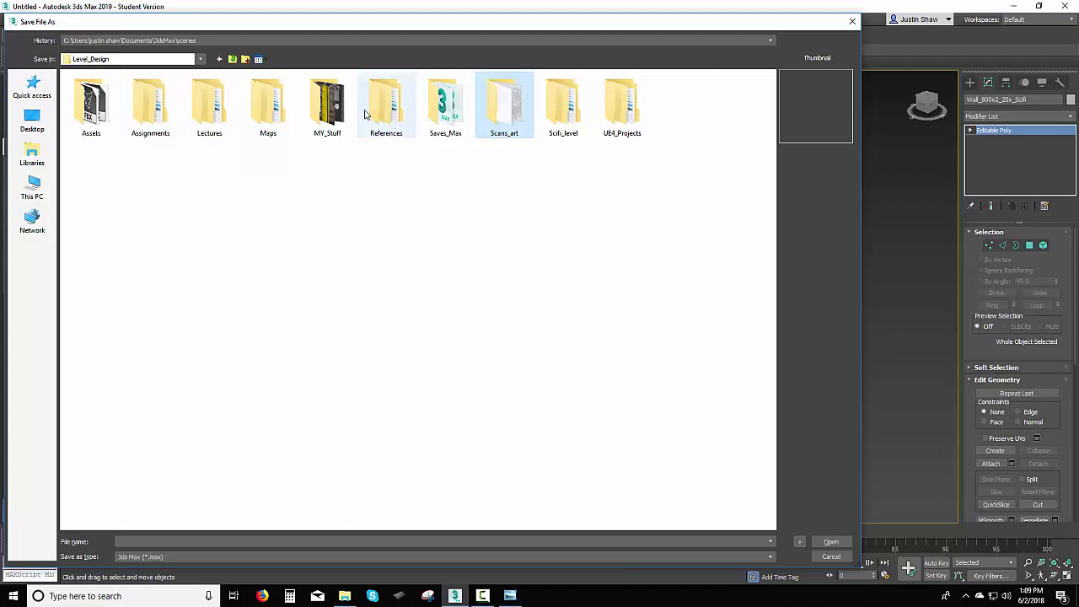
double_click(565, 108)
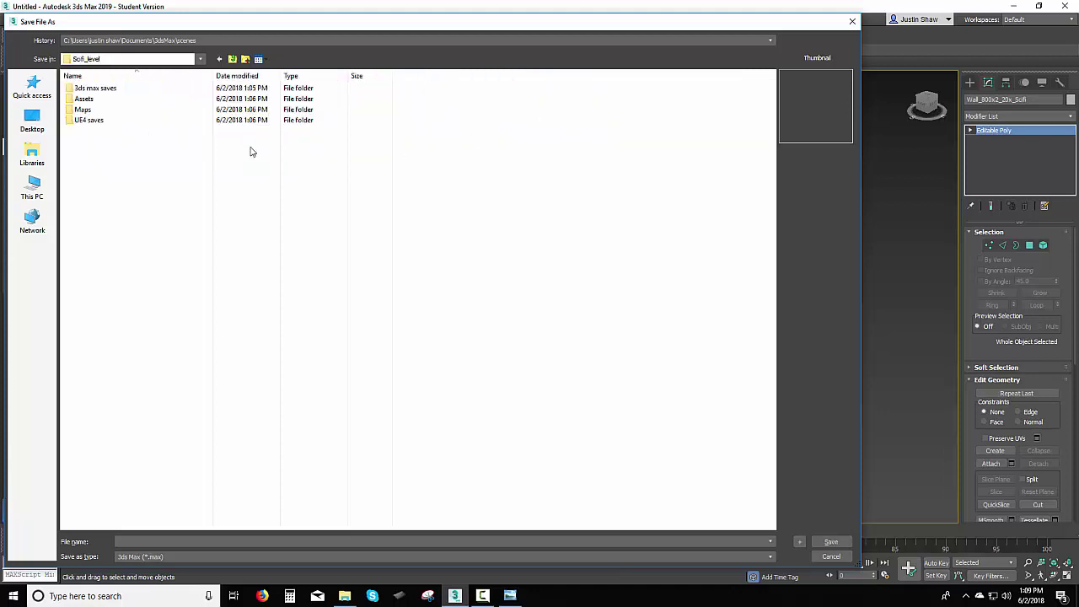
double_click(124, 90)
click(168, 540)
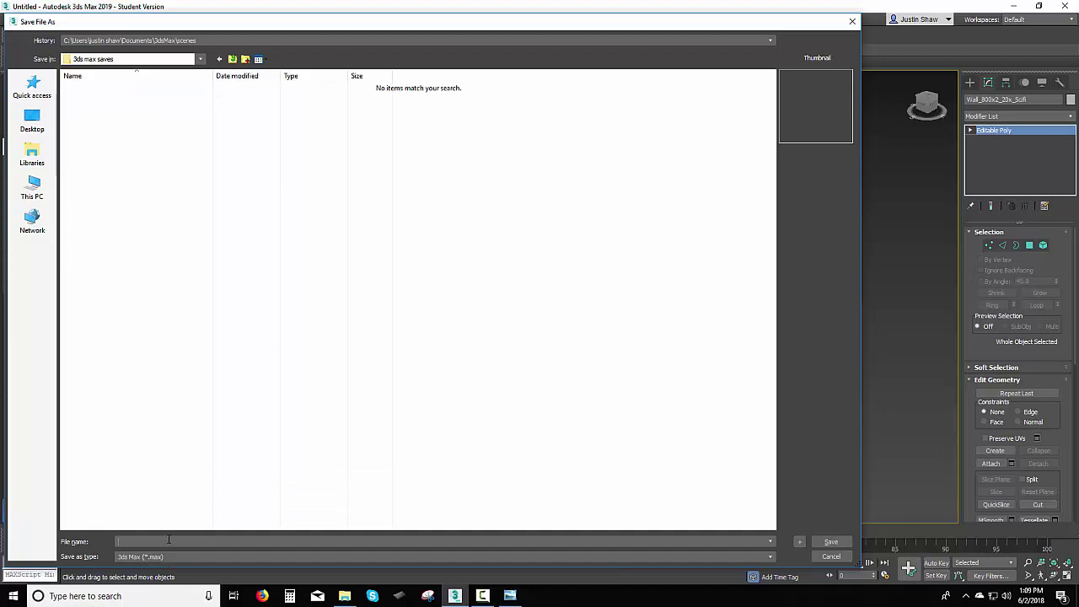
text(Scifi_Bul)
click(818, 542)
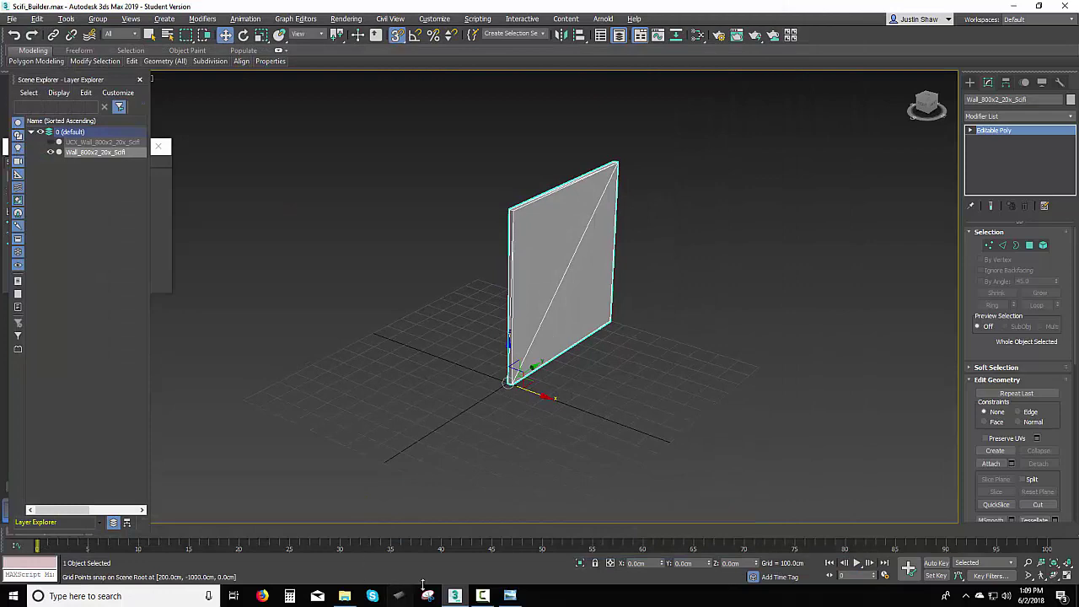
- Minimize 3ds Max, start Photoshop from the desktop and look over the panel drawings on the Kit 1 concept sheet
click(1017, 6)
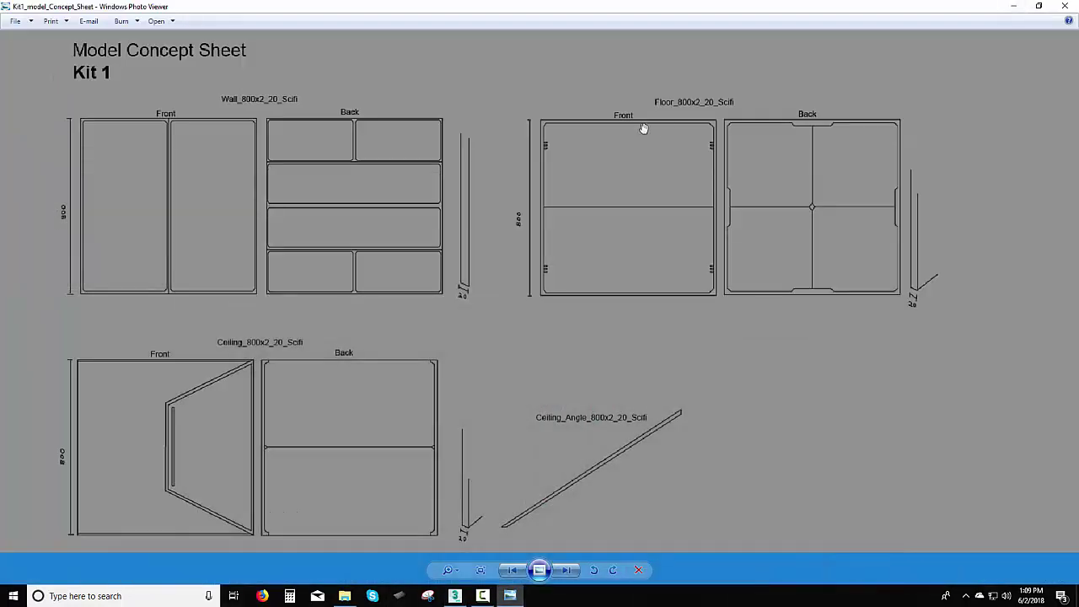
click(1041, 7)
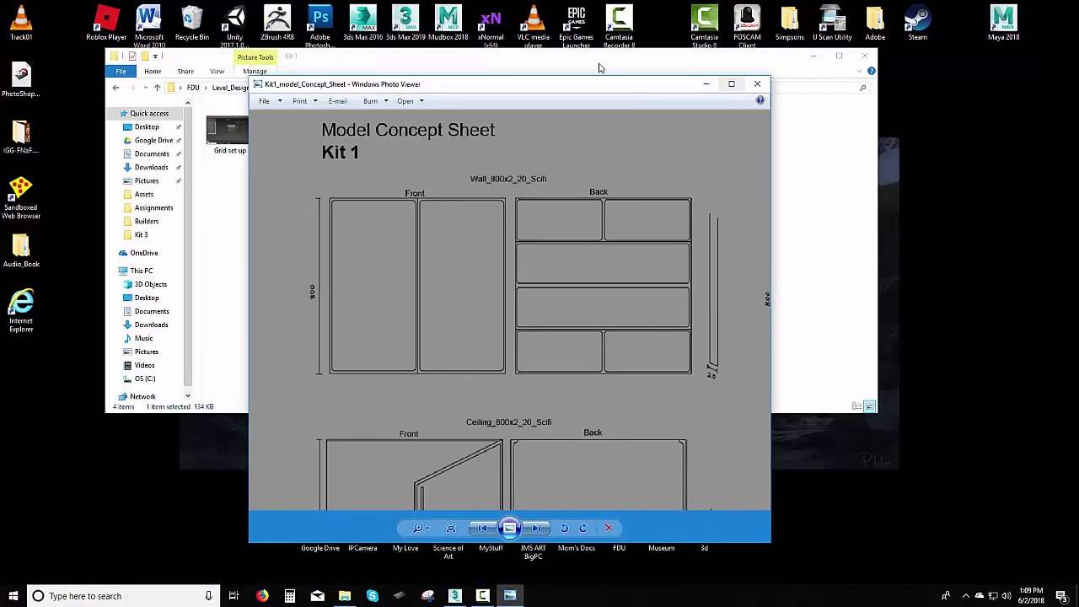
double_click(321, 26)
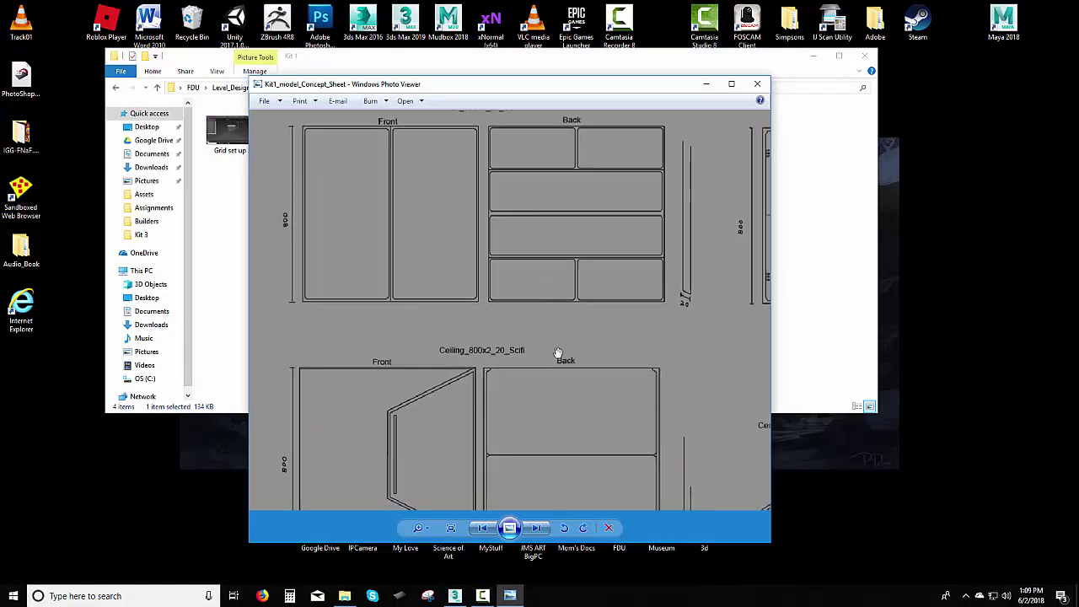
drag(567, 388, 619, 180)
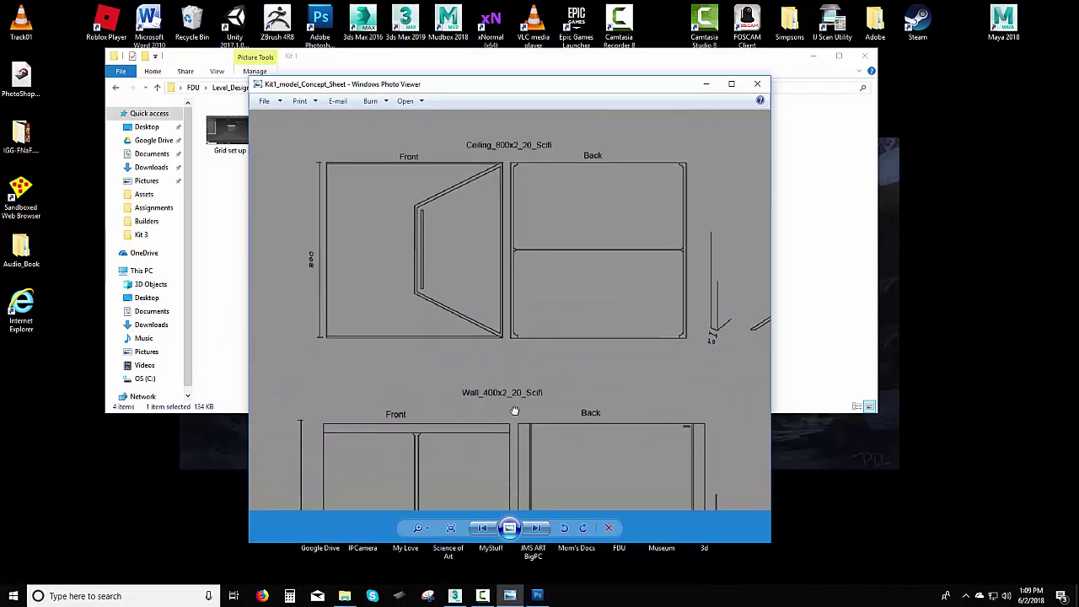
drag(529, 485, 534, 285)
scroll(572, 448, down, 3)
drag(550, 395, 551, 298)
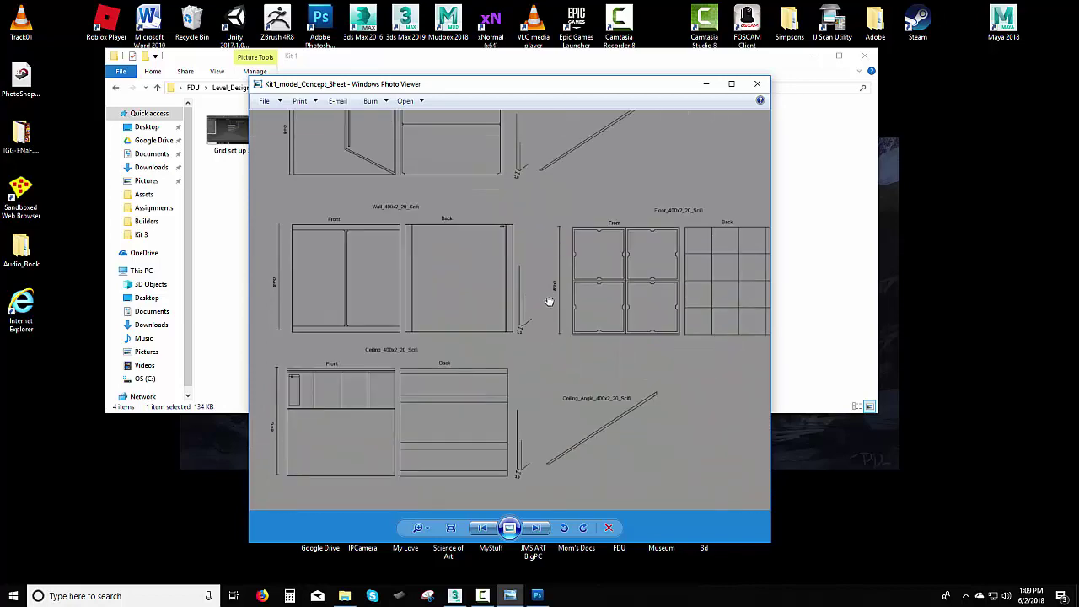
drag(612, 213, 598, 424)
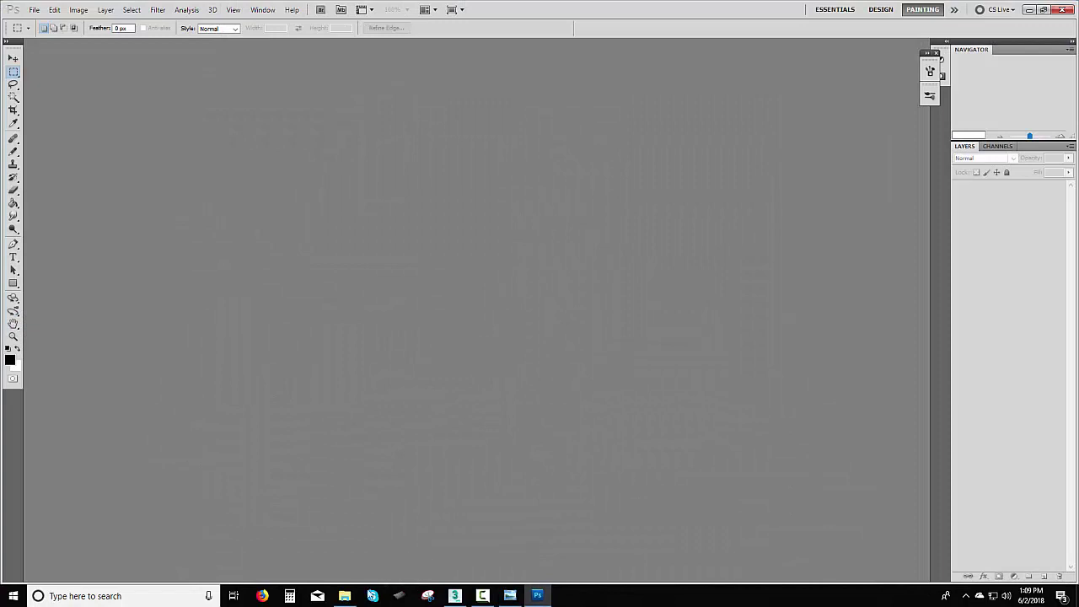
- Open the Wall_800_diff image from the Scifi_level Maps/Builders folder in Photoshop
click(345, 596)
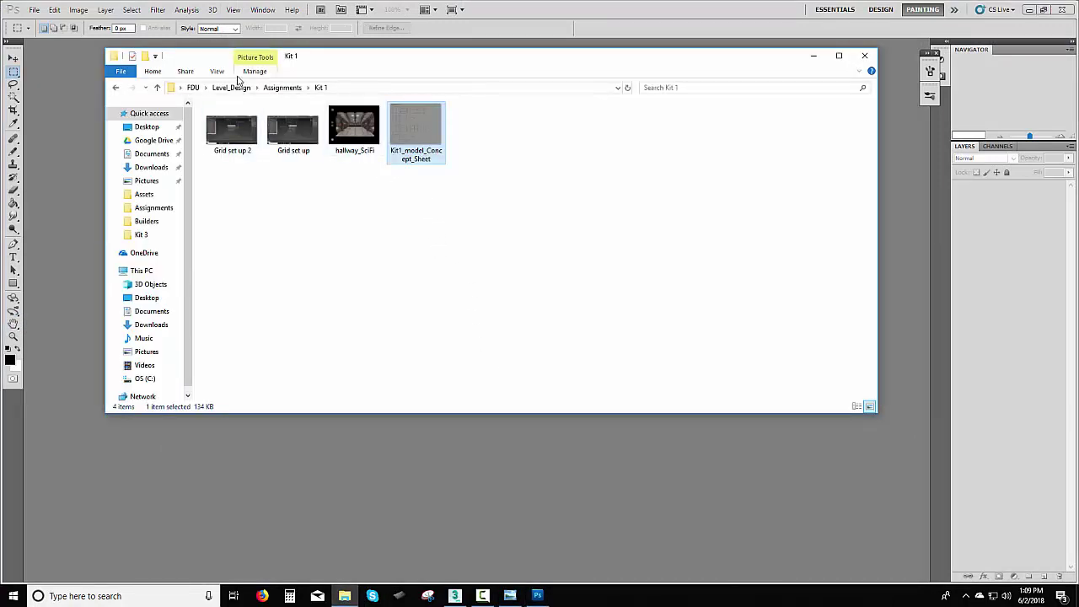
click(231, 88)
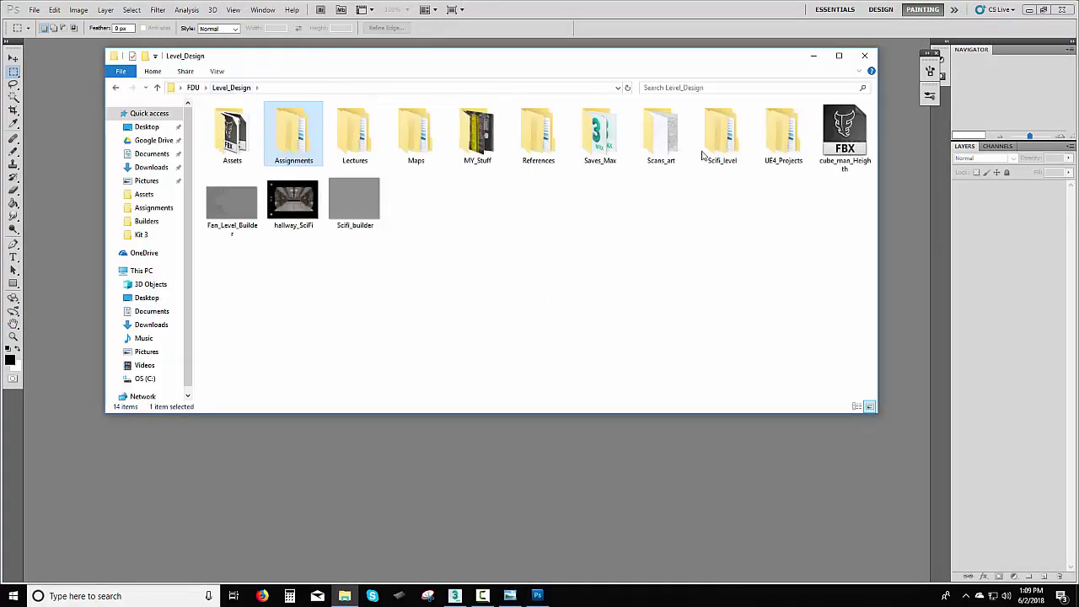
double_click(717, 139)
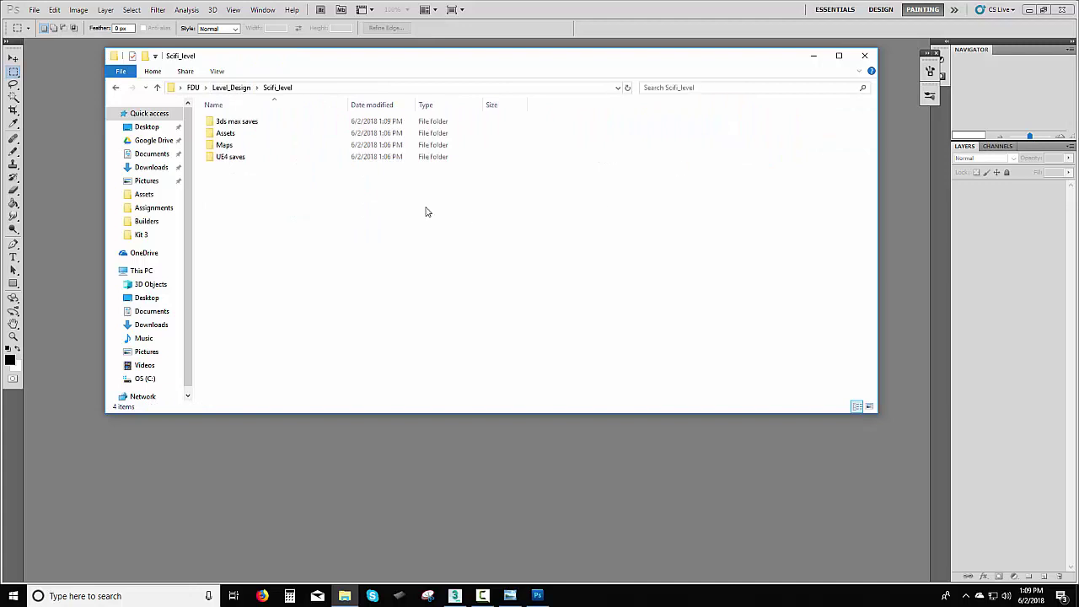
double_click(262, 144)
double_click(234, 121)
drag(236, 127, 133, 236)
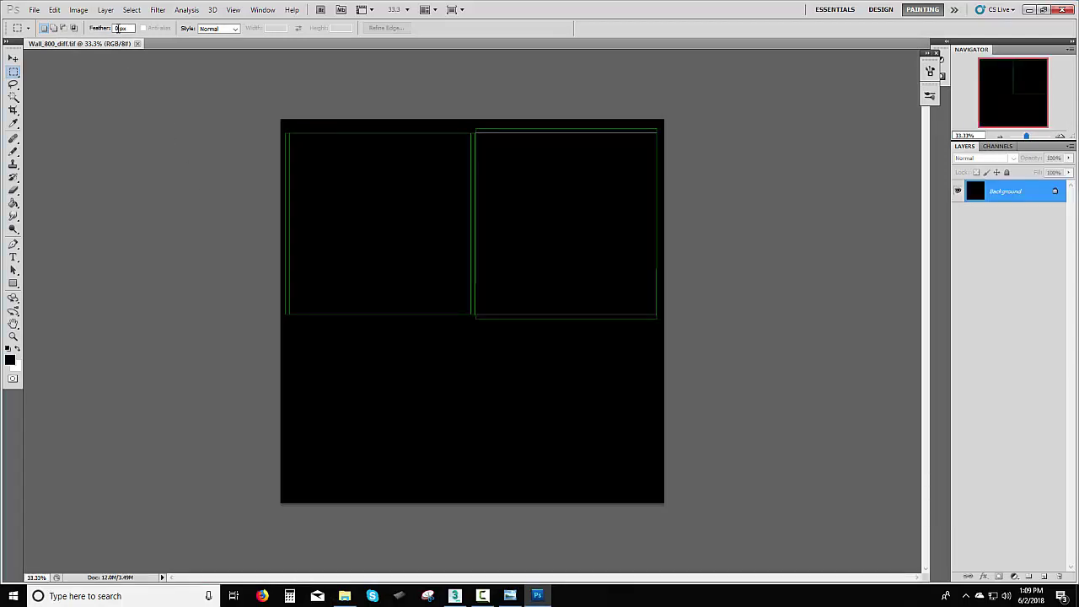
- Copy the UV wireframe lines to their own layer by selecting the black with Color Range and inverting the selection
click(131, 10)
click(140, 106)
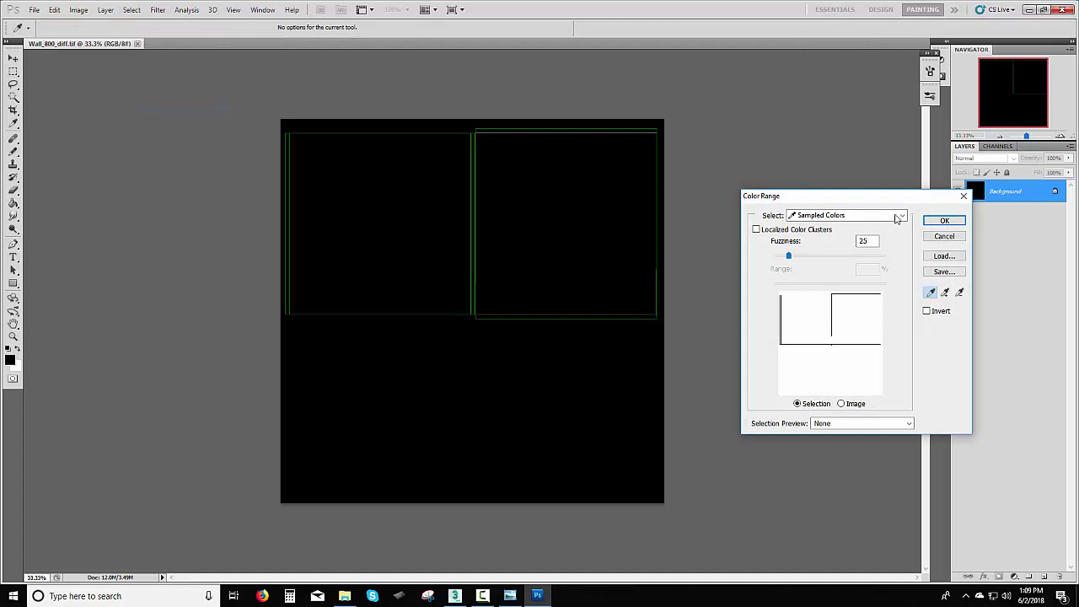
click(945, 220)
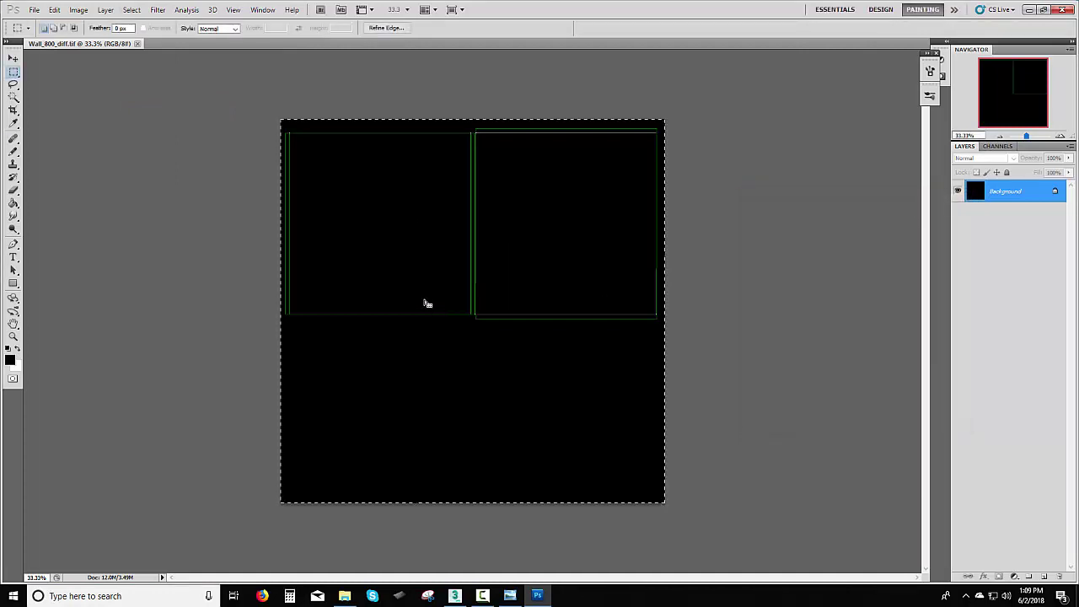
click(79, 10)
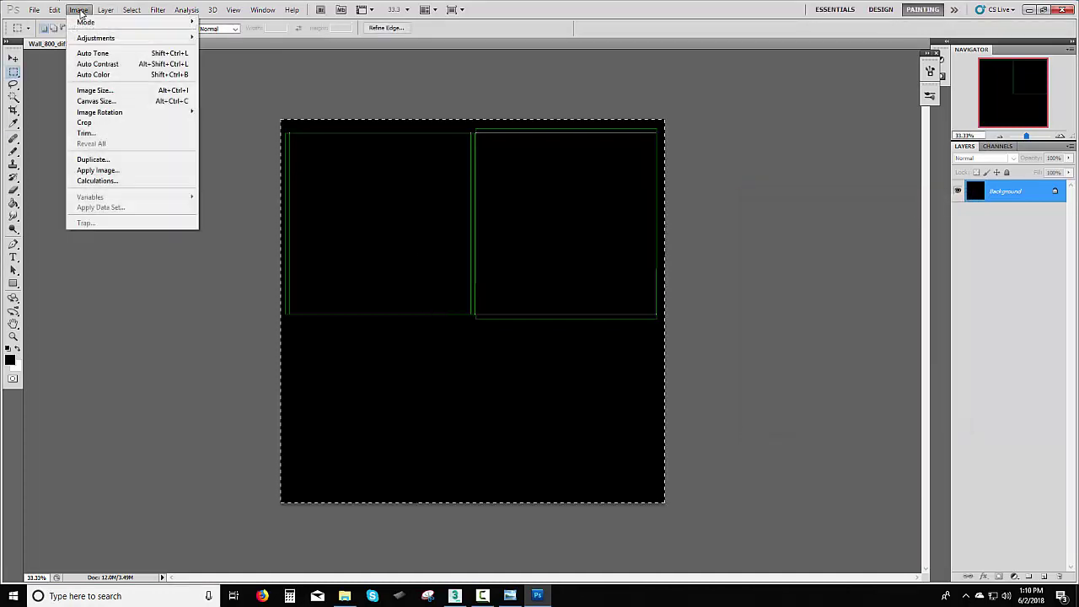
click(143, 53)
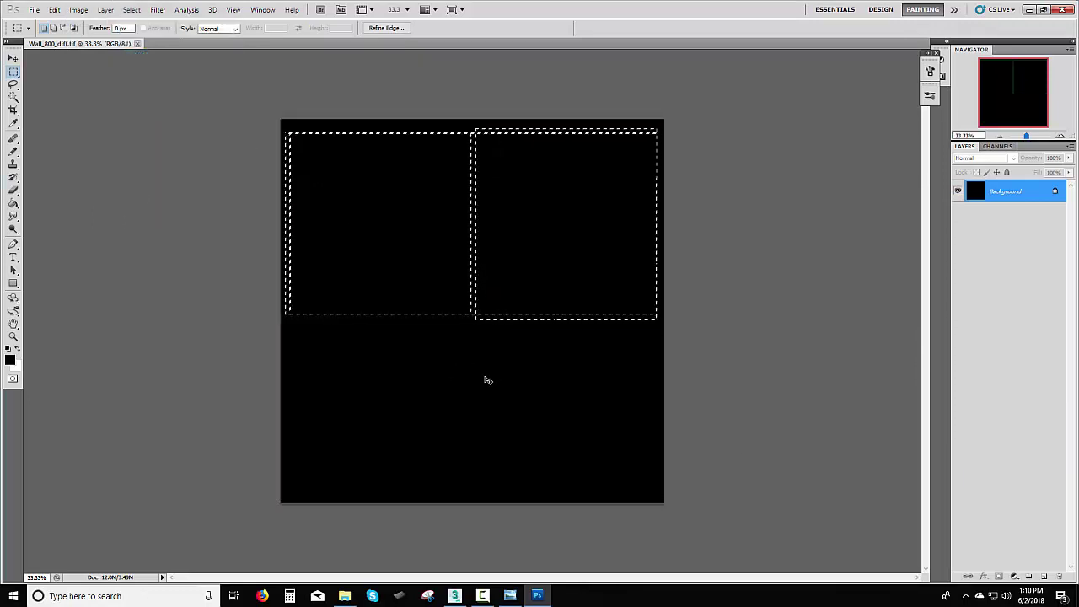
key(ctrl+j)
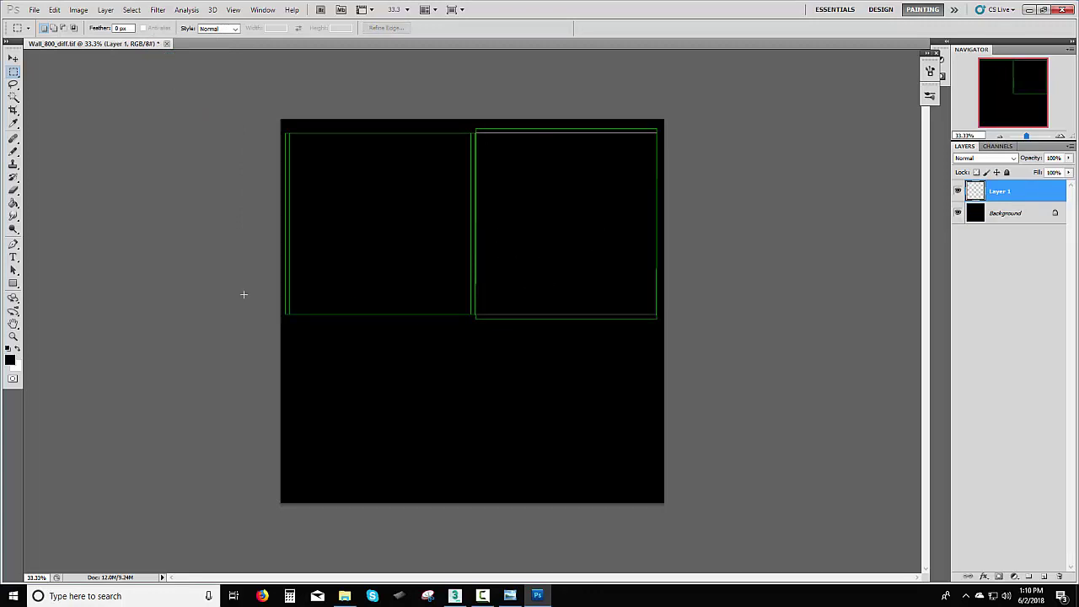
- Replace the Background layer with a new black-filled layer beneath the UV wireframe lines
click(1022, 215)
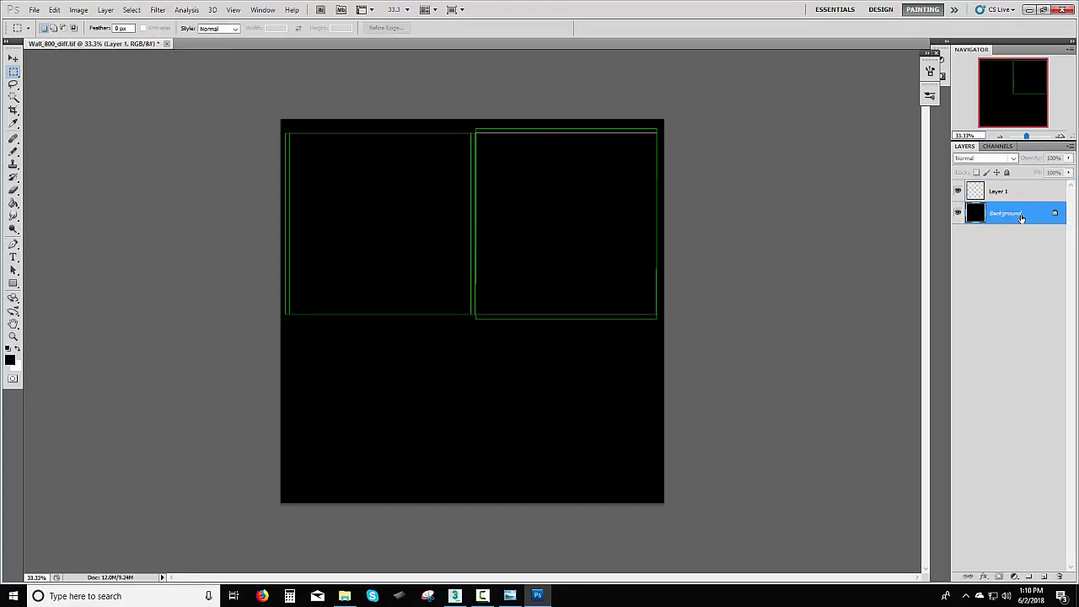
click(1044, 577)
click(14, 202)
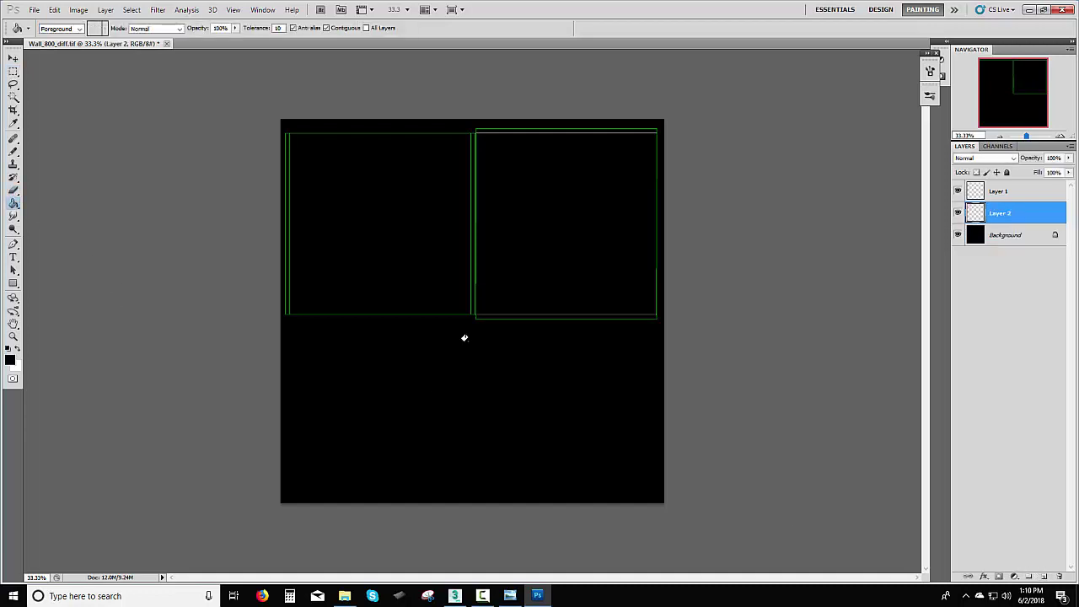
click(520, 338)
drag(1021, 242, 1060, 576)
click(958, 192)
click(958, 191)
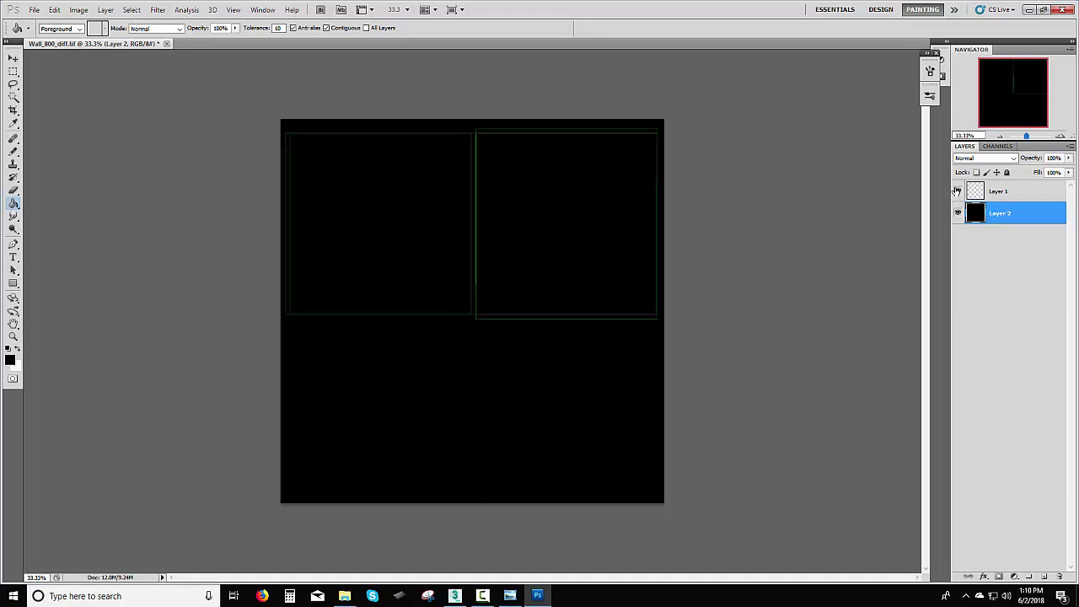
- Check the wall drawings on the Kit 1 concept sheet, and activate the Rounded Rectangle Tool on the UV lines layer
click(985, 192)
click(1062, 135)
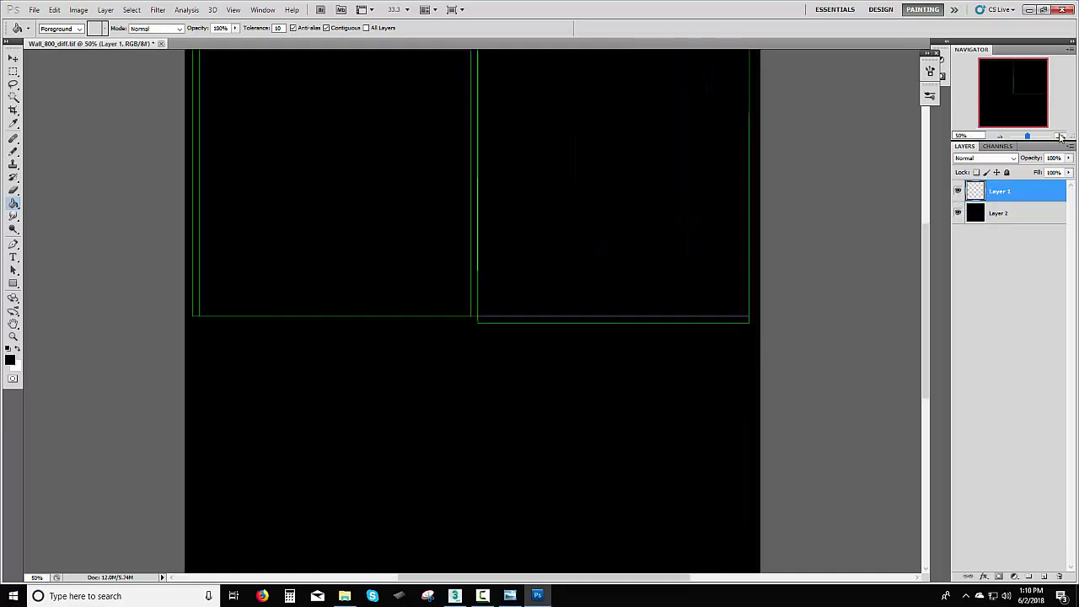
click(1061, 136)
drag(1027, 108, 1029, 93)
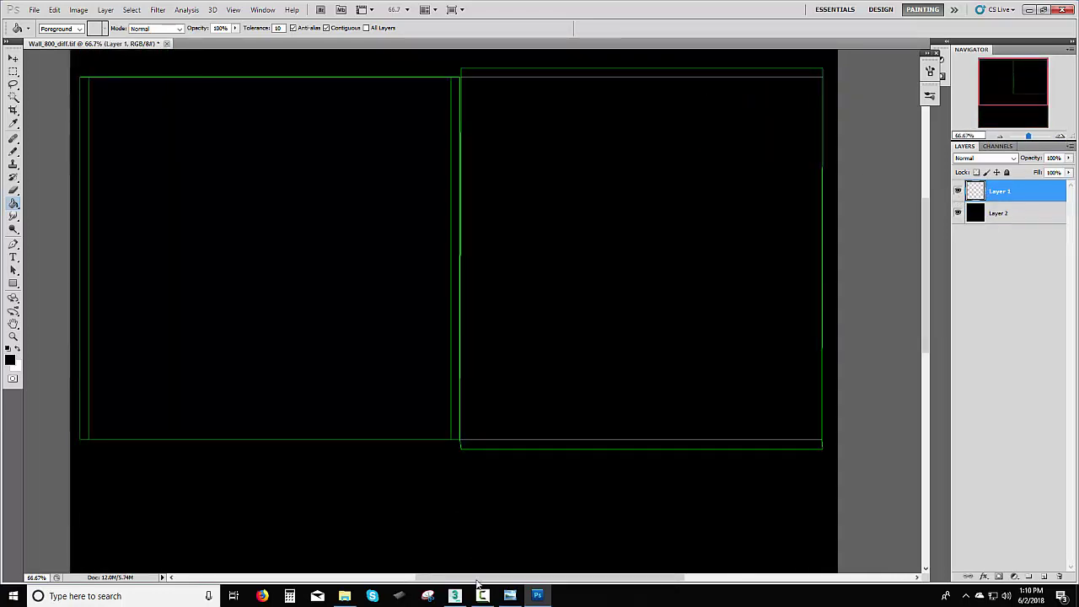
click(510, 595)
scroll(377, 253, up, 3)
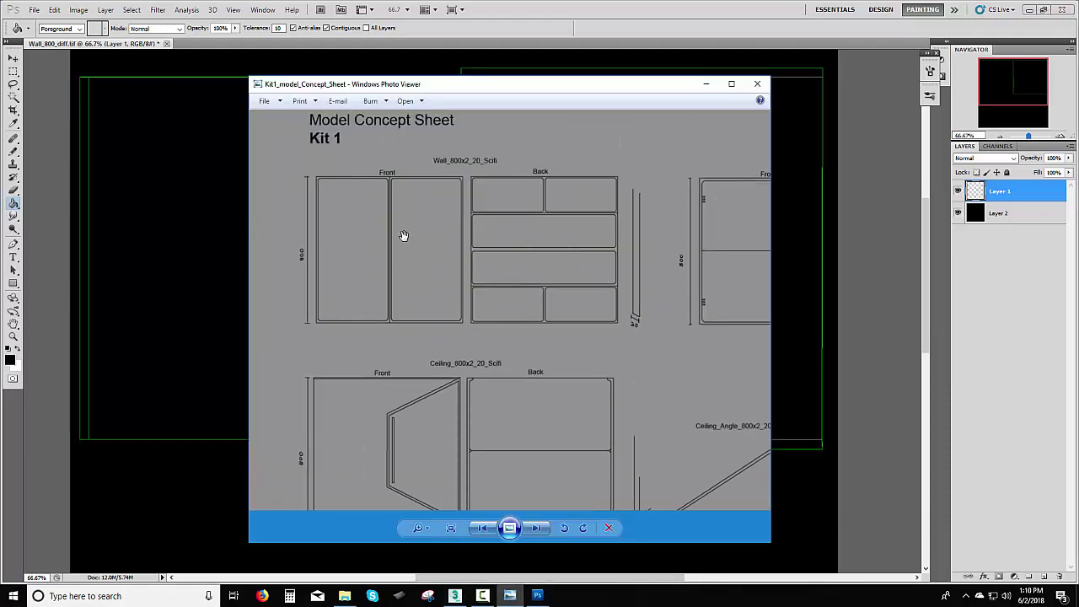
click(582, 5)
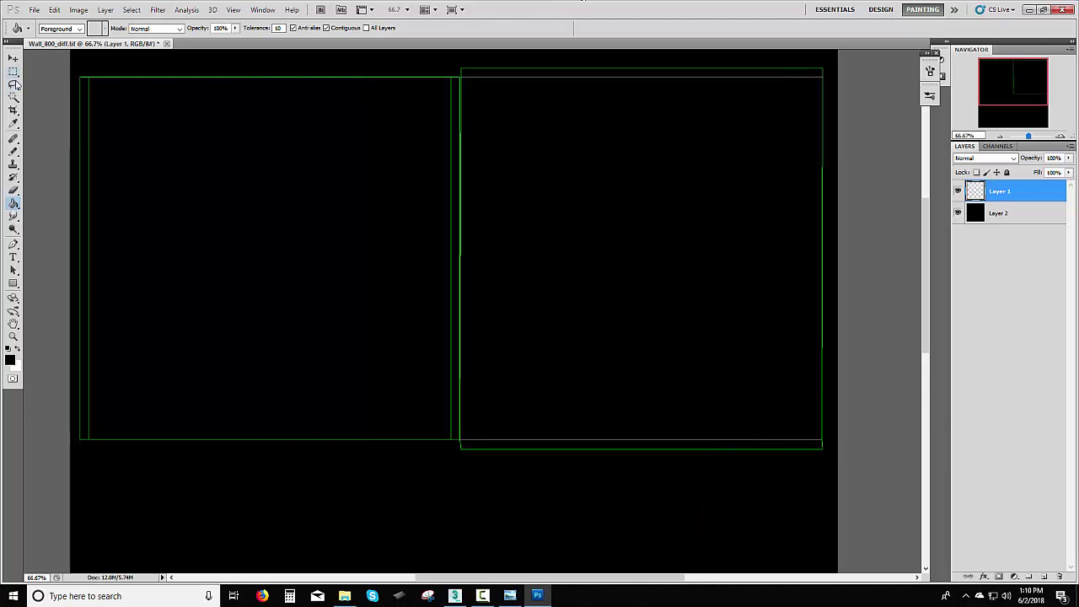
click(12, 283)
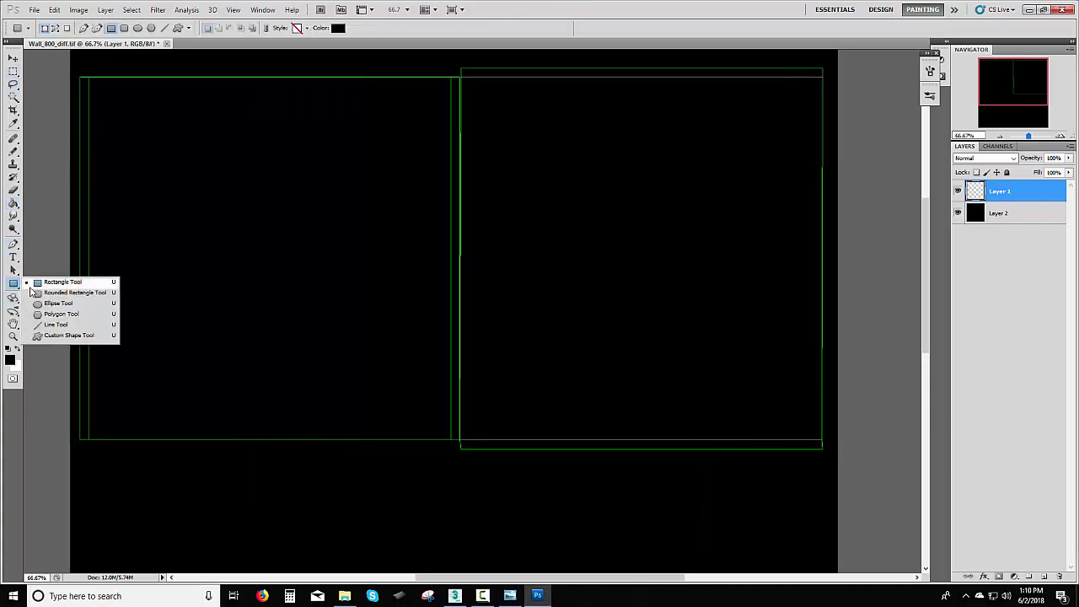
click(51, 294)
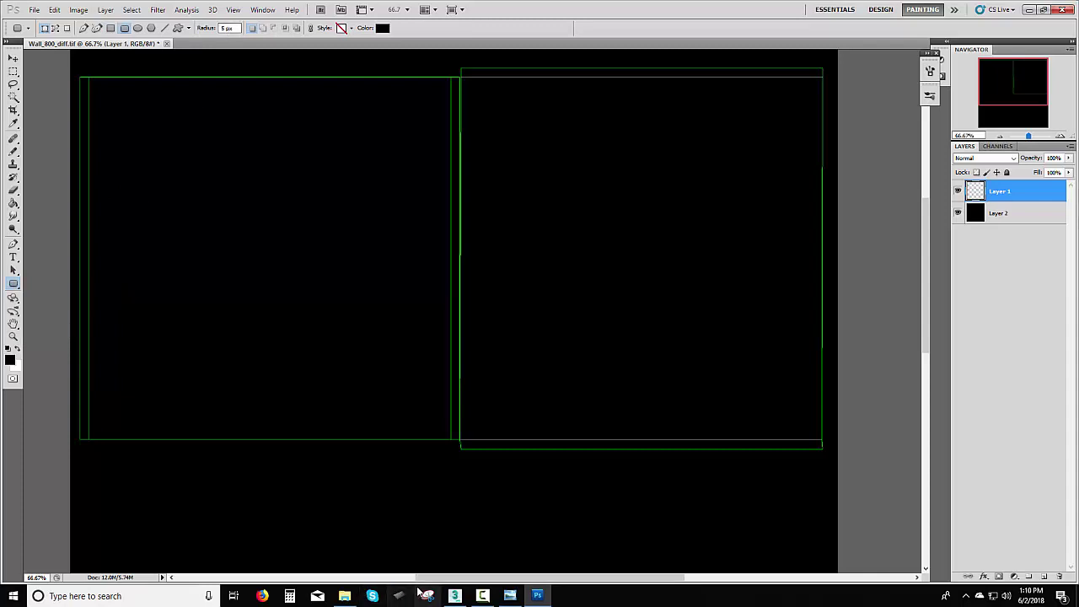
- Place the hallway_SciFi image from the Level_Design folder into the Wall_800_diff document
click(510, 596)
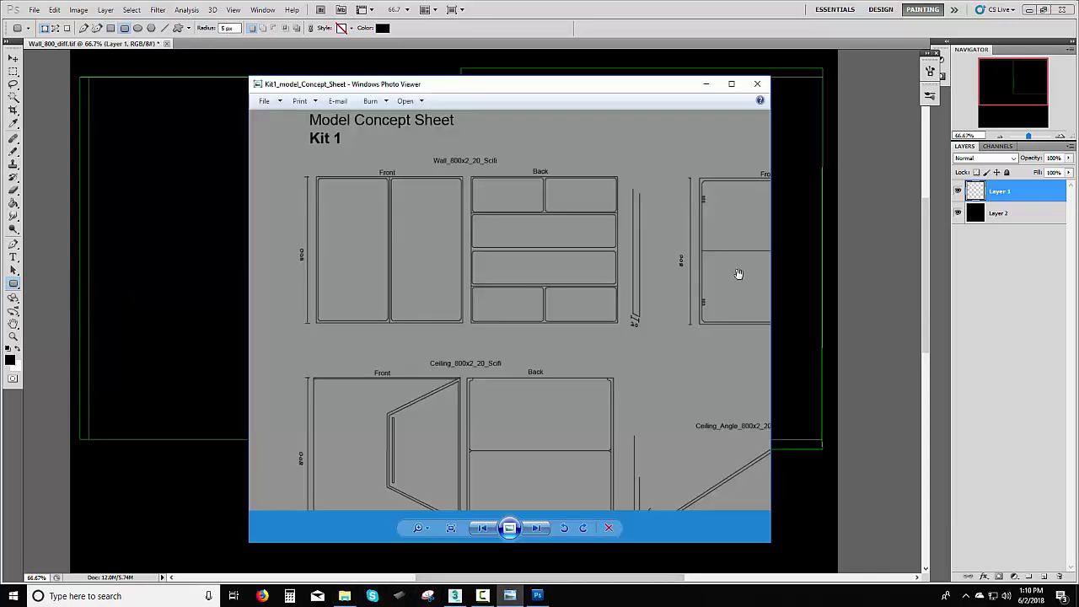
click(757, 84)
click(345, 596)
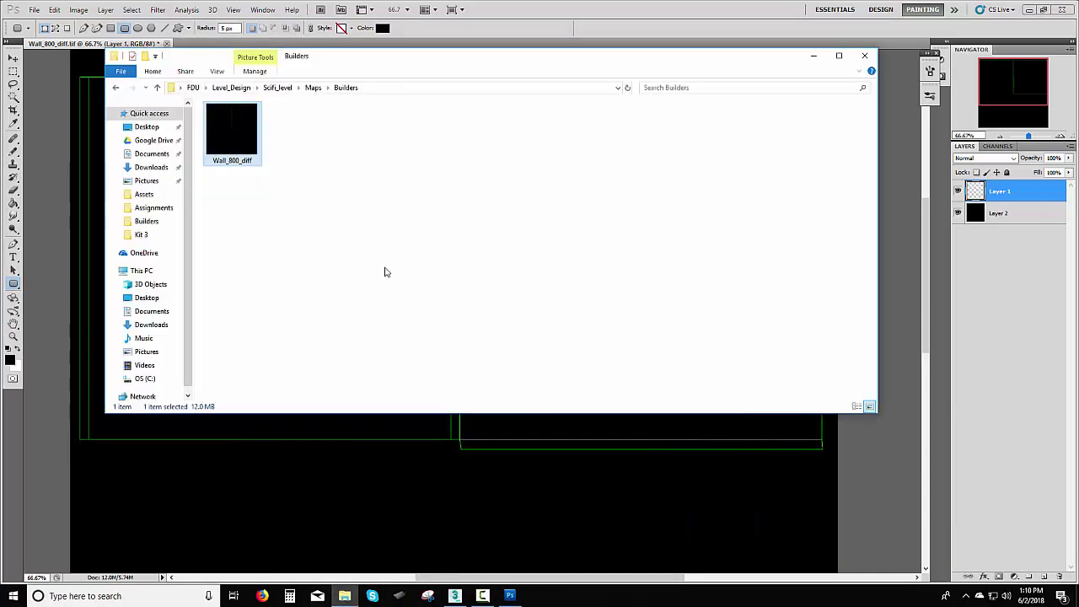
click(115, 89)
click(114, 89)
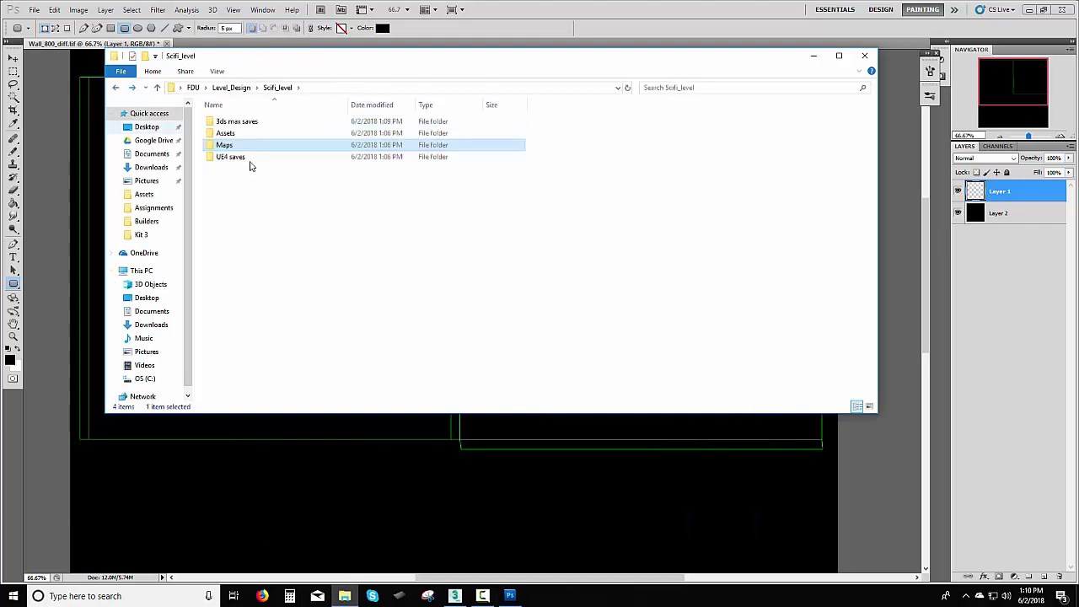
click(116, 88)
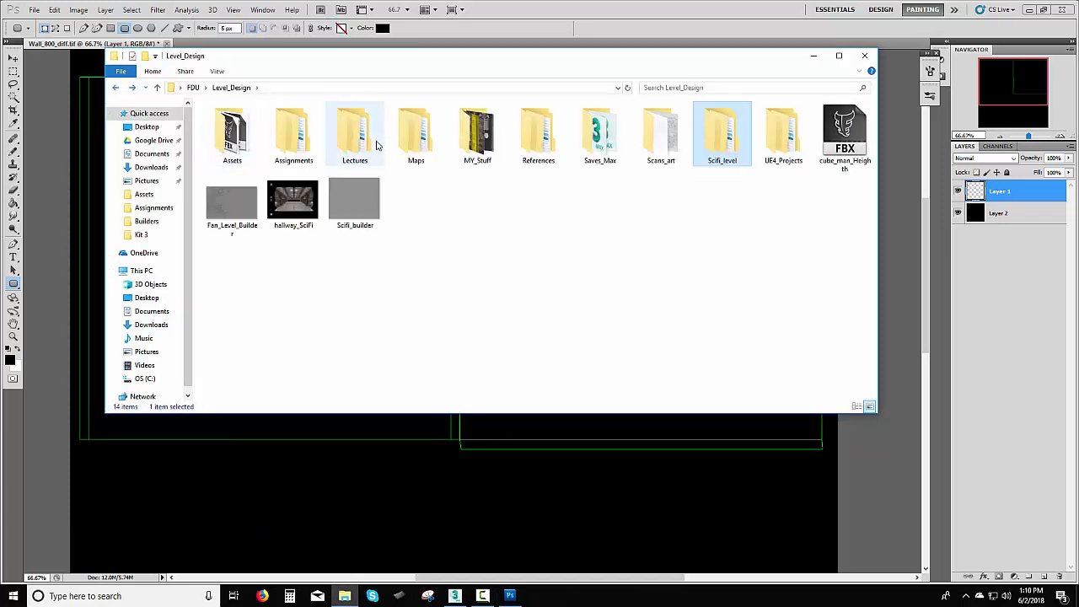
click(293, 202)
click(422, 487)
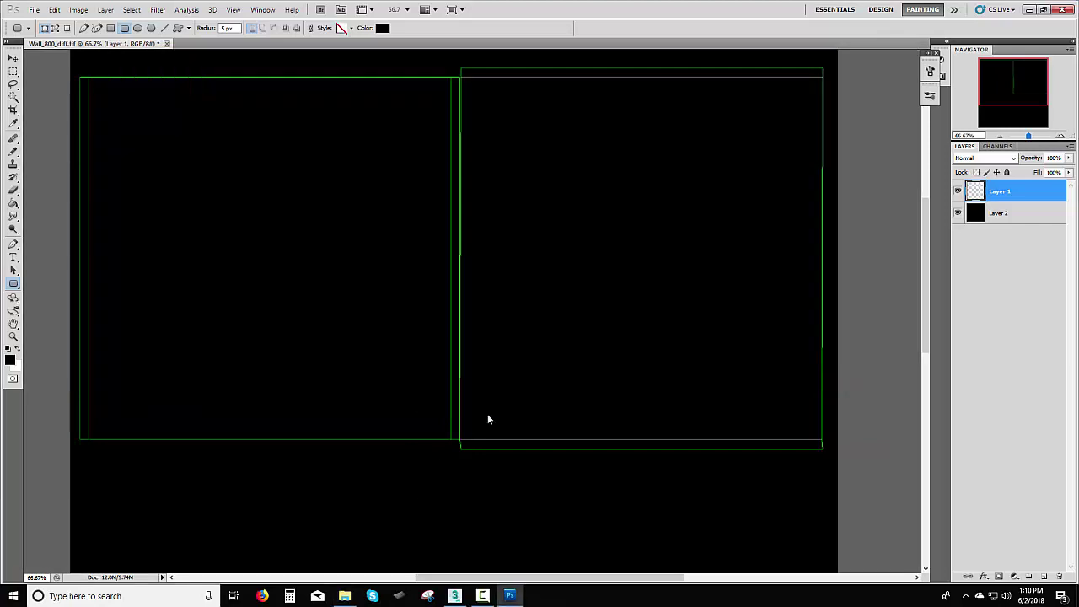
key(Return)
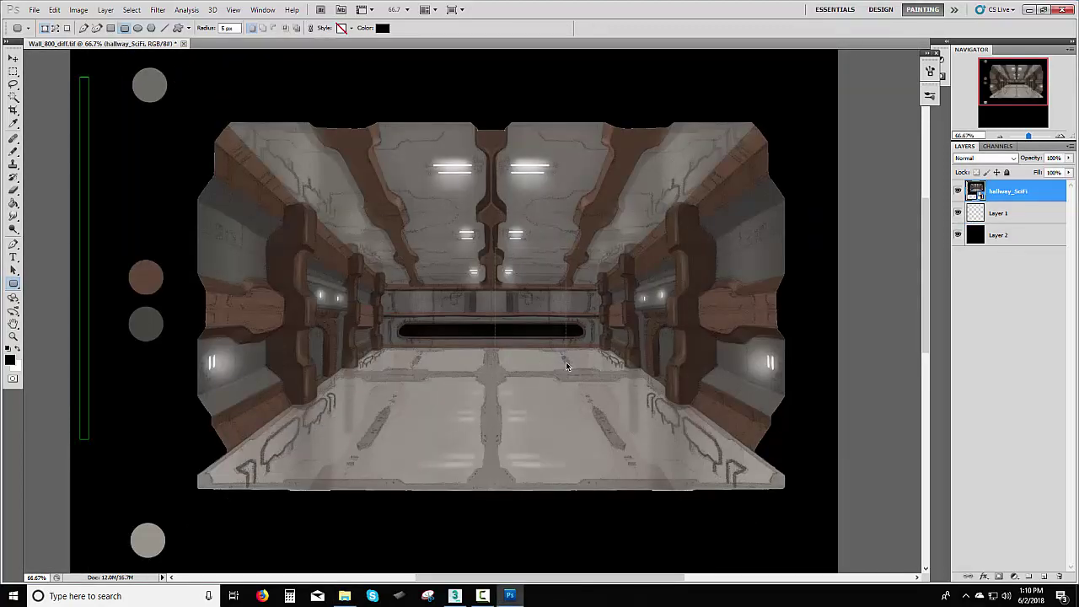
- Move the hallway_SciFi image to the right on the canvas and sample its dark gray swatch as foreground color 44443d
click(13, 73)
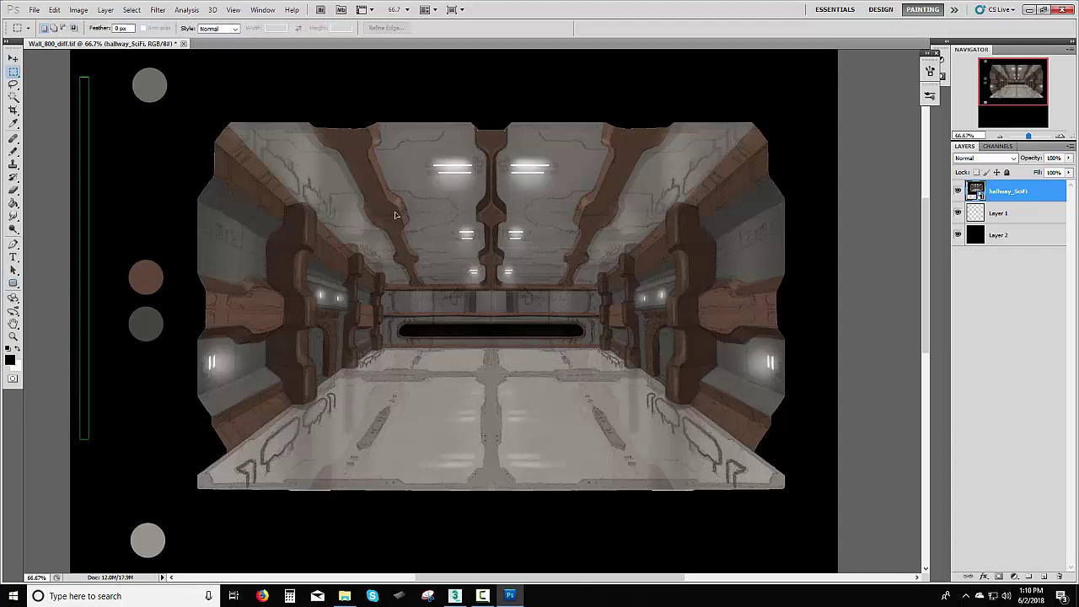
ctrl+drag(396, 215, 641, 221)
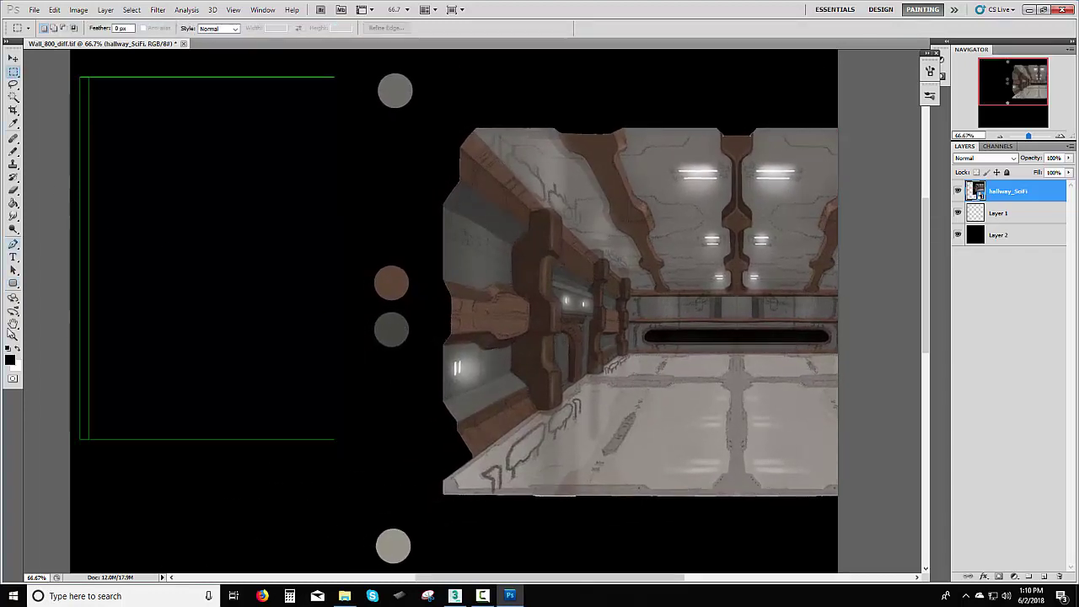
click(14, 123)
click(10, 360)
click(389, 327)
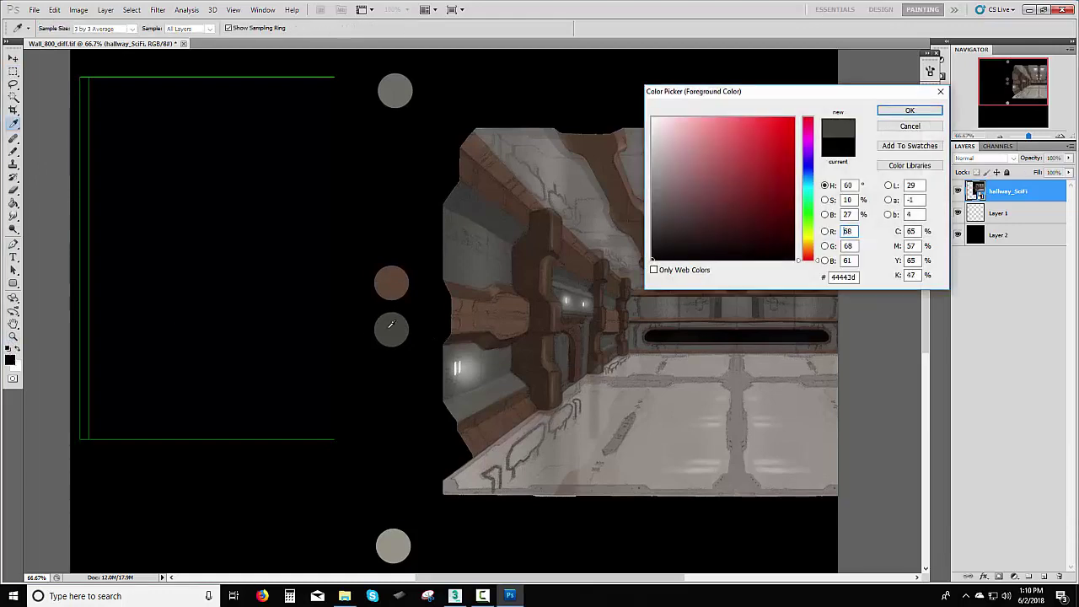
click(910, 111)
key(m)
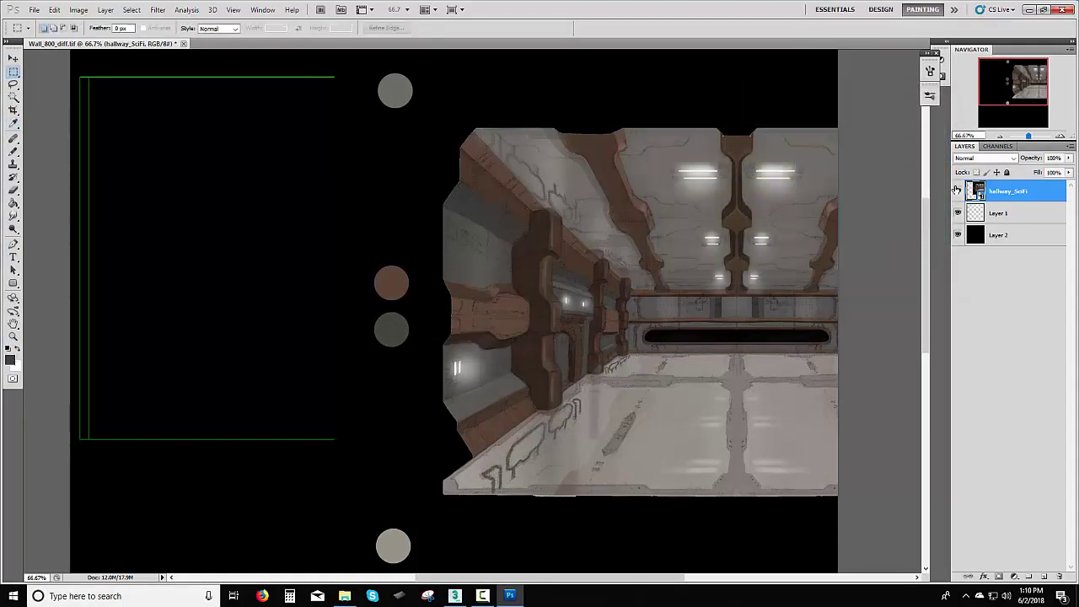
- Hide the hallway_SciFi layer, and rename the UV wireframe layer as Lines with a red color label
click(958, 192)
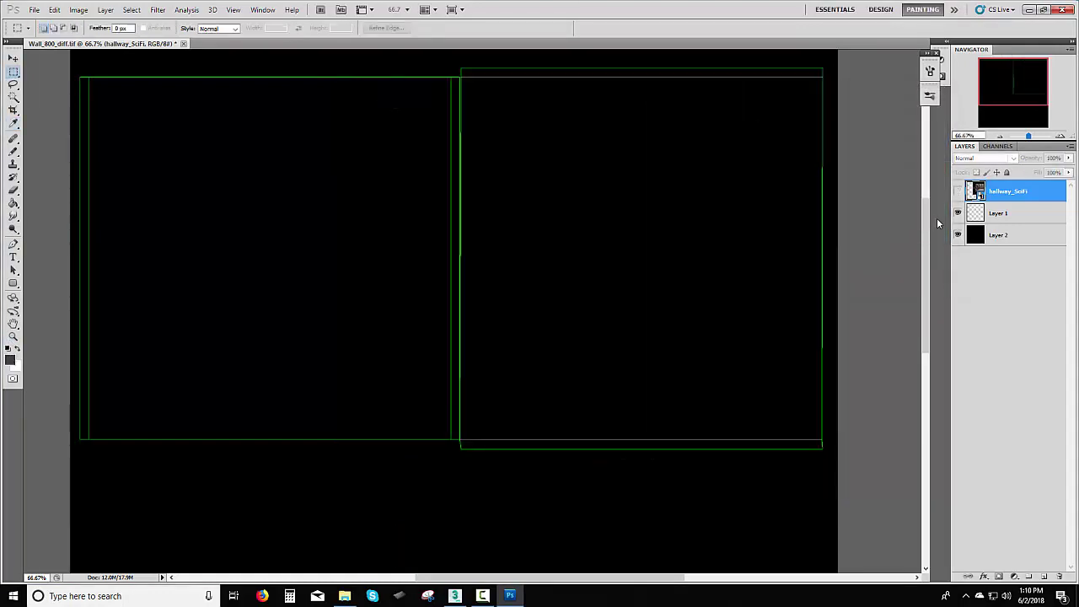
click(12, 98)
click(996, 216)
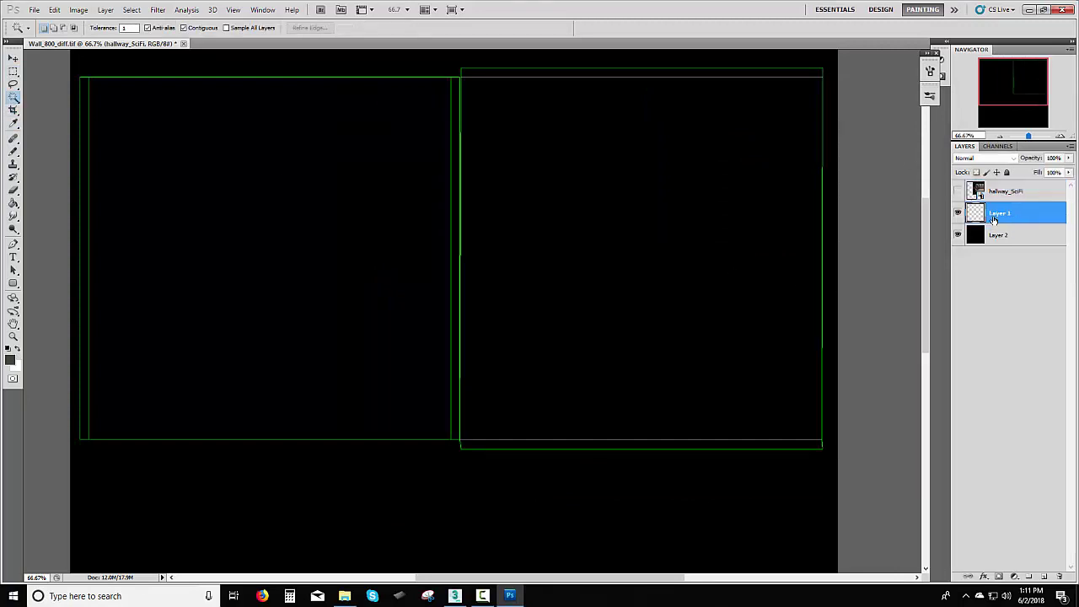
right_click(958, 216)
click(978, 262)
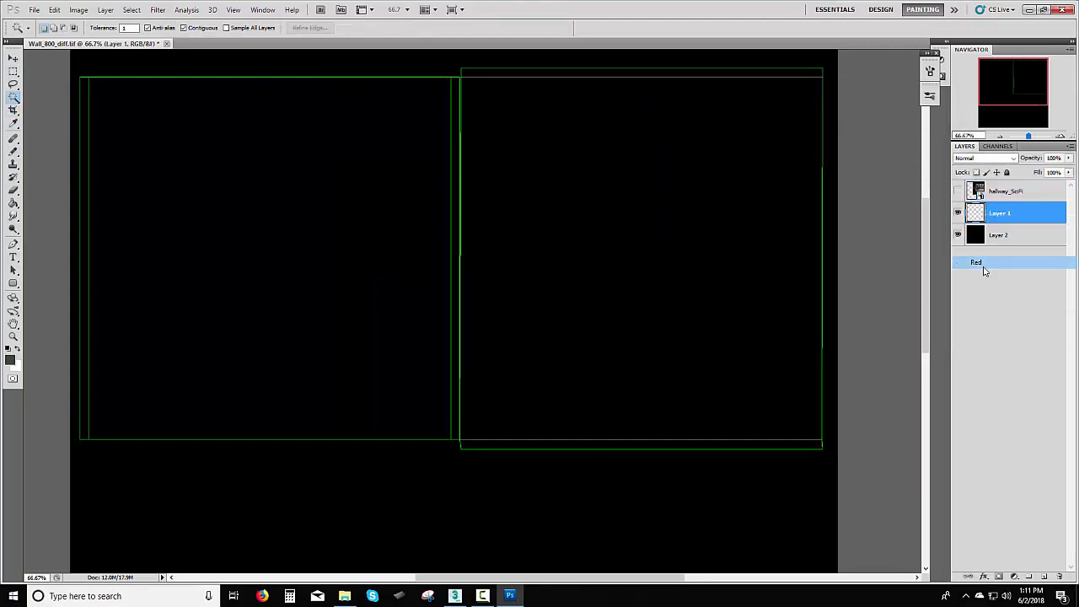
double_click(1001, 214)
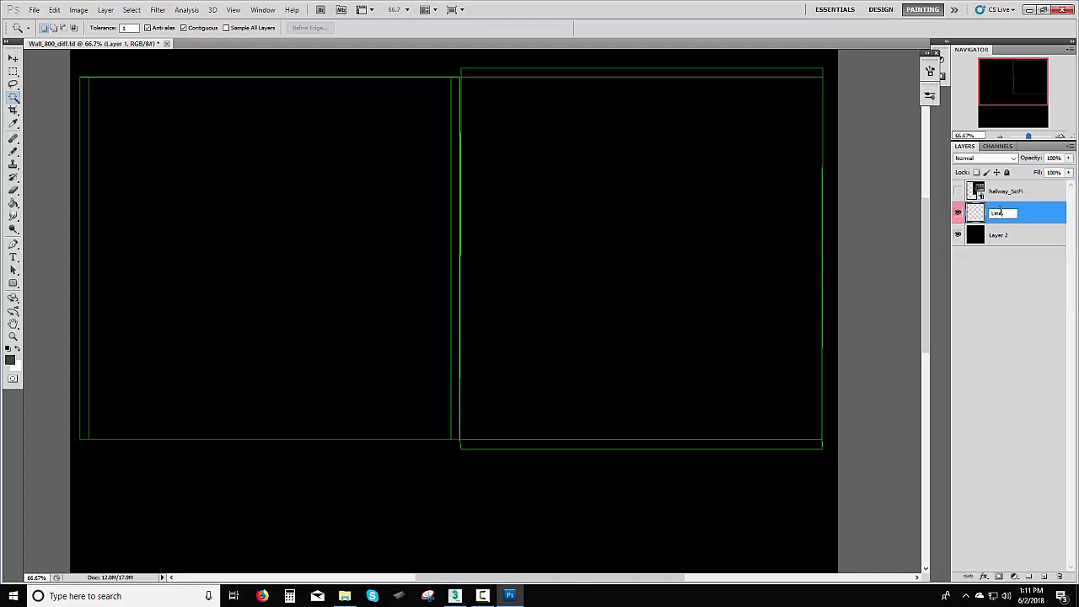
text(Lines)
key(Return)
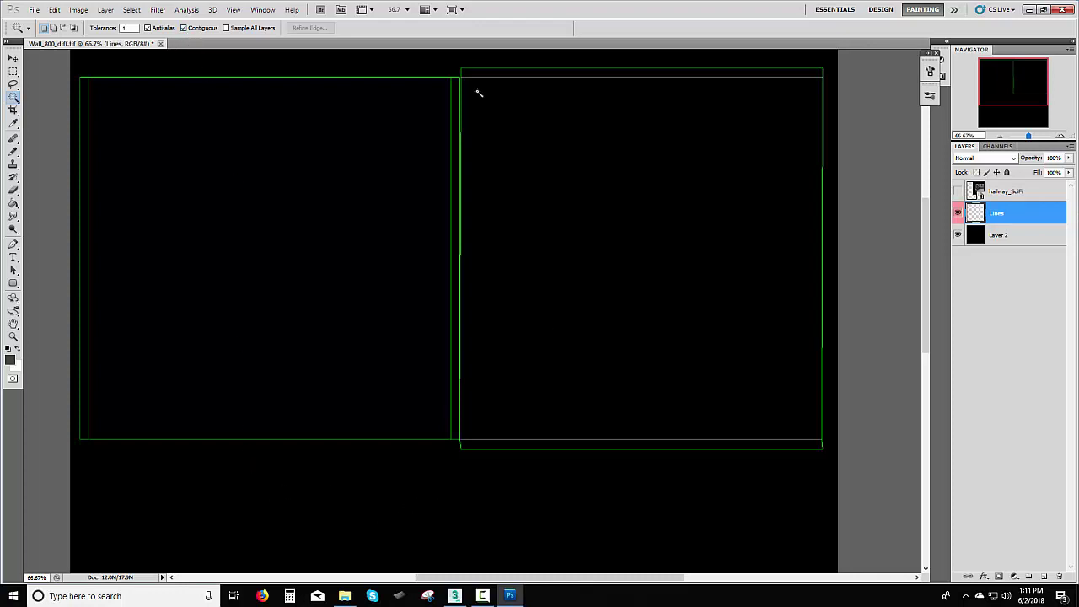
- Select the empty area around the UV shells on the Lines layer, subtracting the thin strip along the edge between the two shells
click(358, 488)
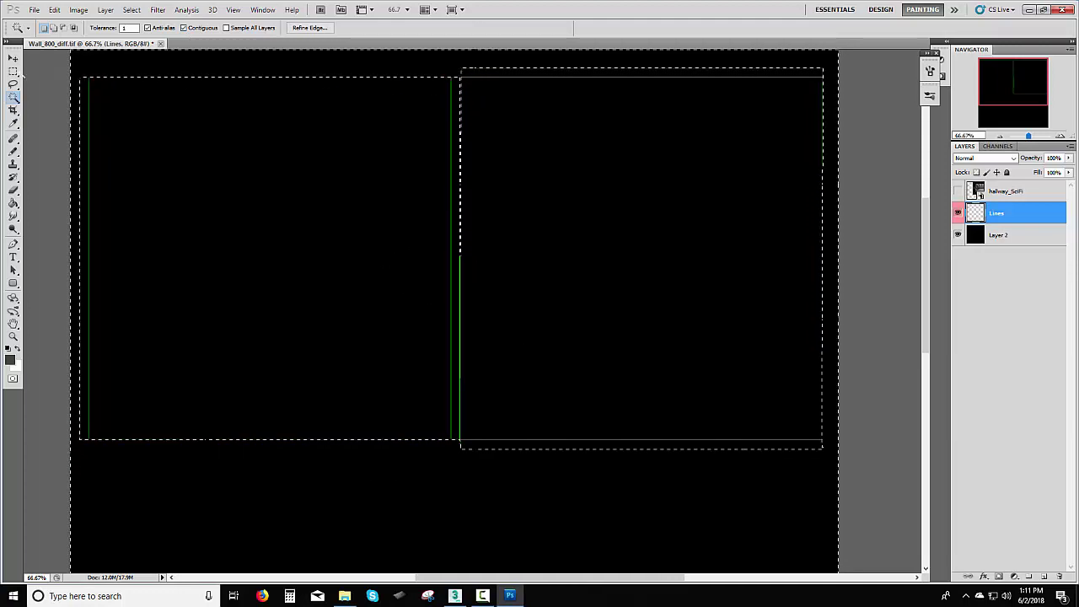
click(14, 73)
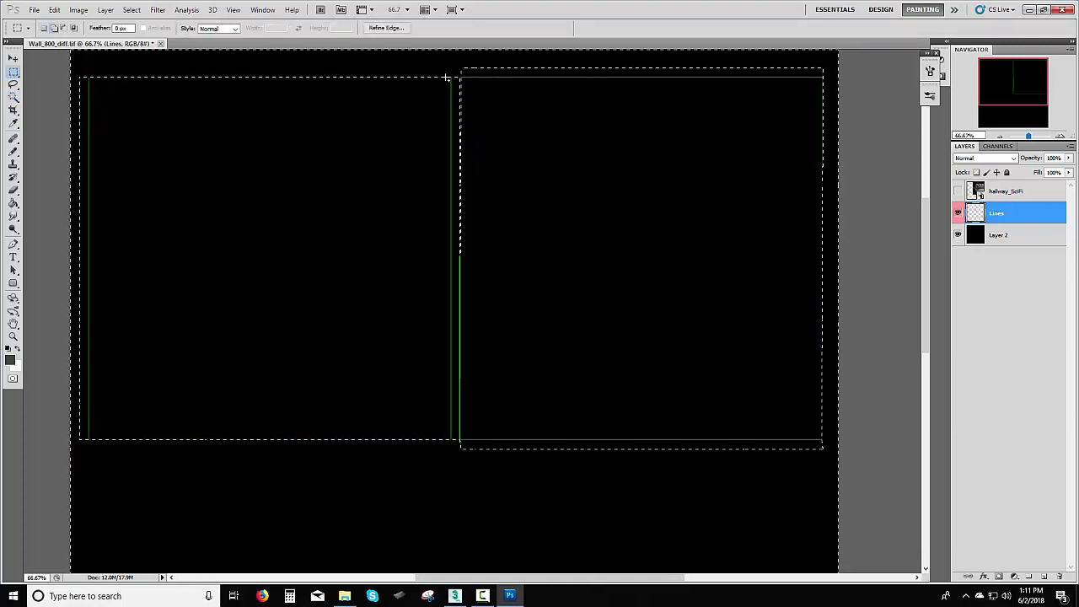
shift+drag(446, 77, 499, 392)
key(ctrl+alt+z)
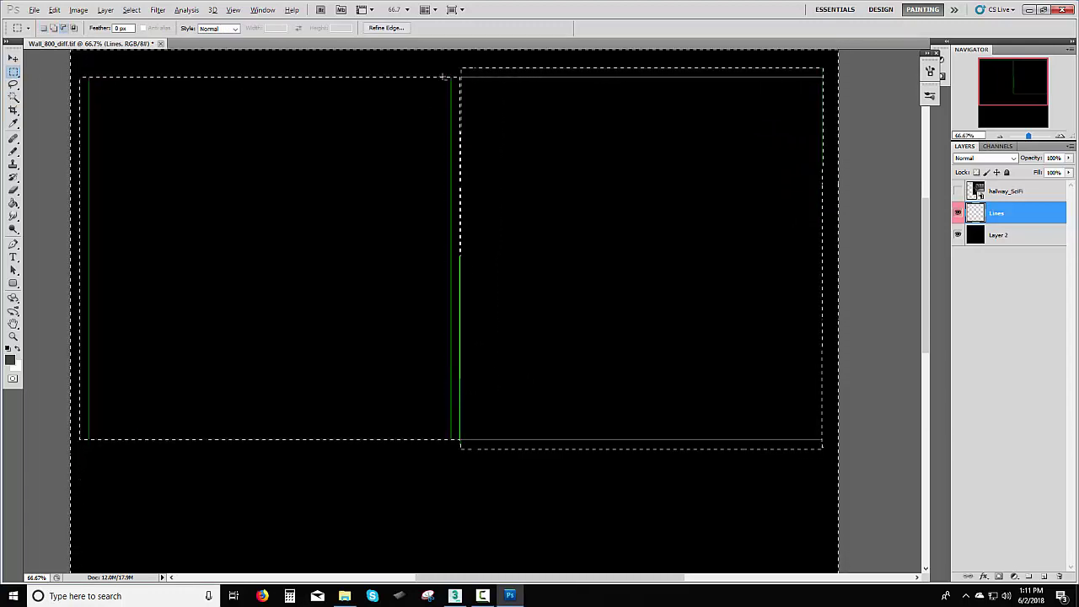
shift+drag(444, 78, 525, 178)
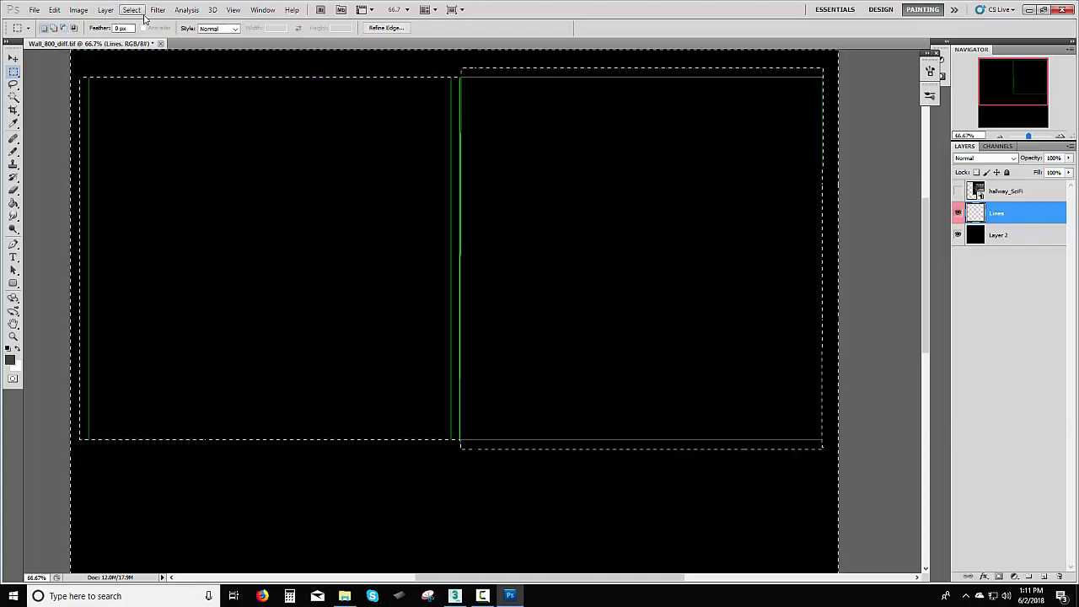
- Invert the selection to cover both UV shells and expand it slightly beyond their outlines
click(133, 10)
click(145, 55)
click(135, 11)
mouse_move(213, 133)
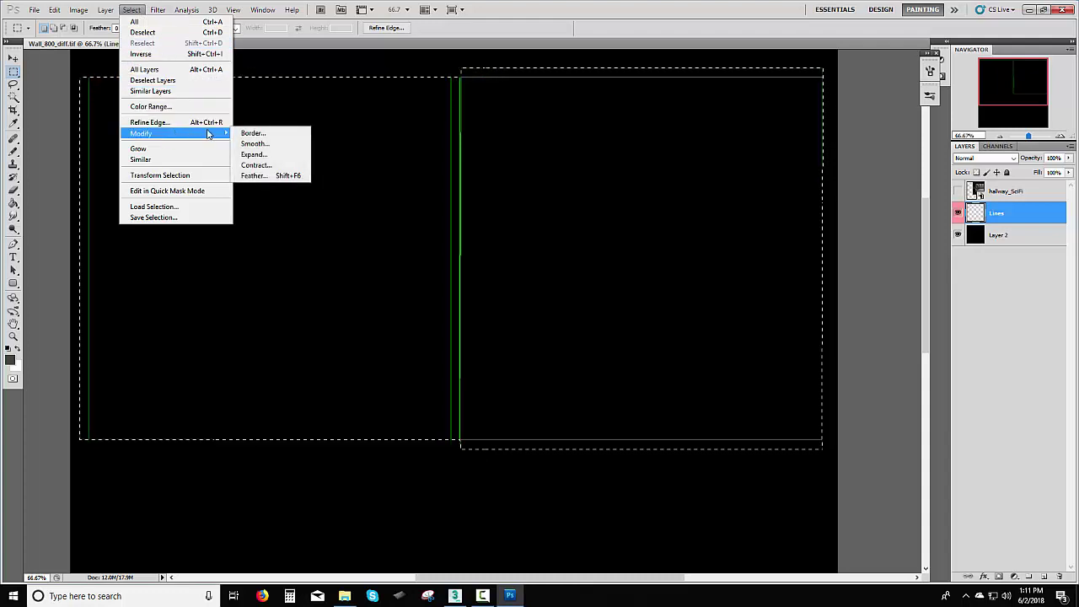
click(266, 156)
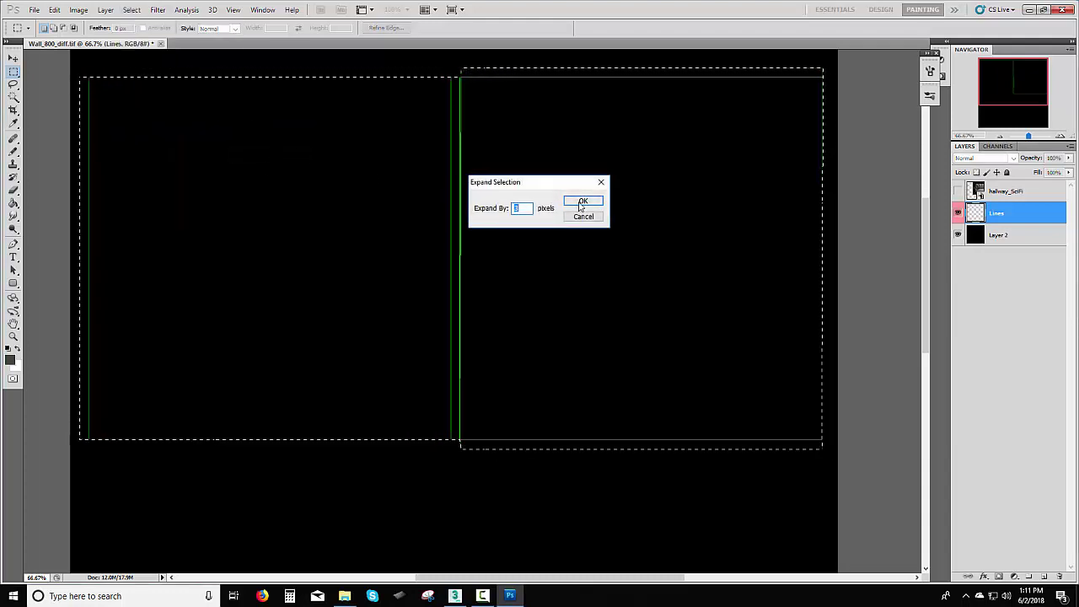
click(579, 202)
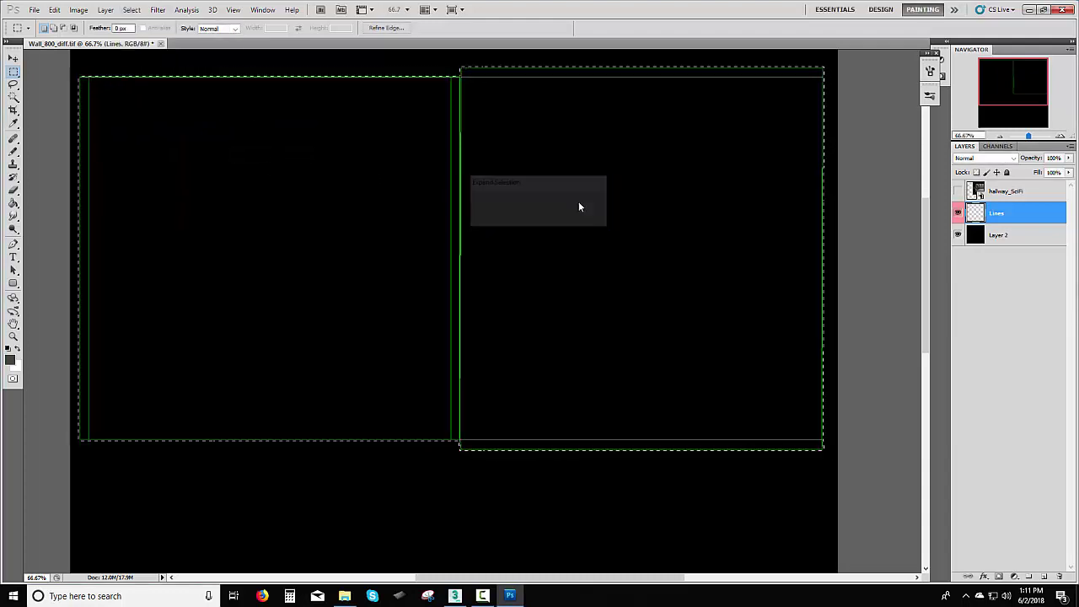
- Fill the selected shells with the dark gray foreground color on a new layer above the black Layer 2, and deselect
click(14, 203)
click(999, 236)
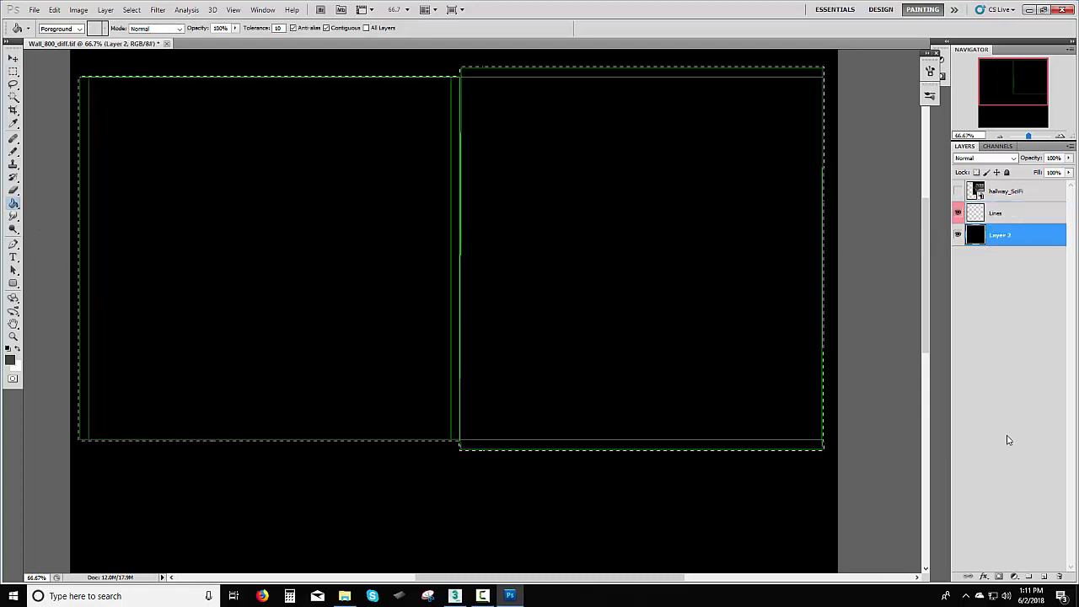
click(1043, 577)
click(613, 320)
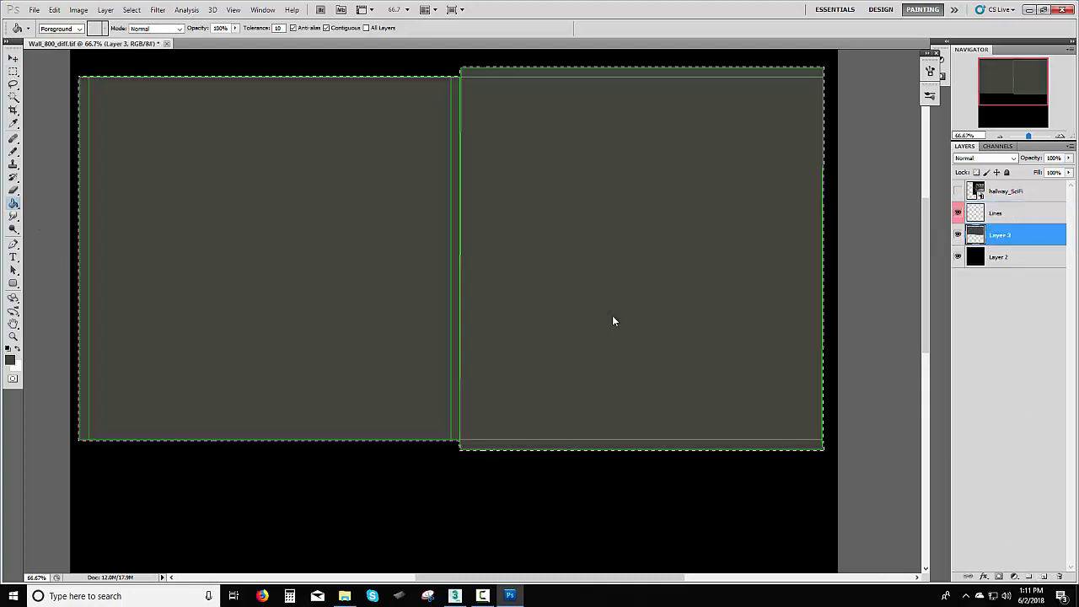
click(13, 71)
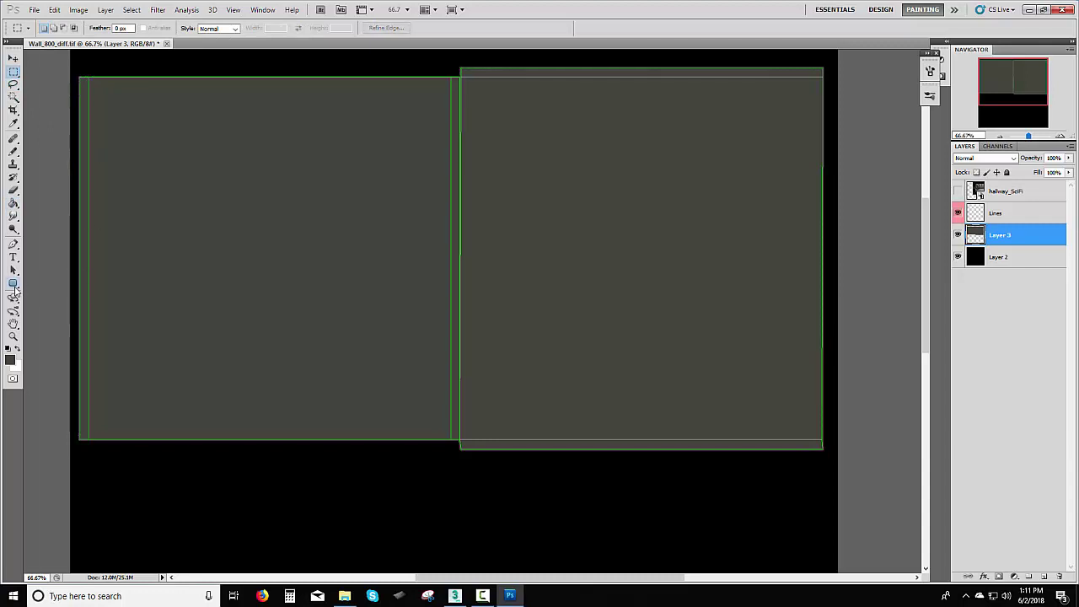
- Activate the Rounded Rectangle Tool and check the foreground color, keeping it at 44443d
click(14, 286)
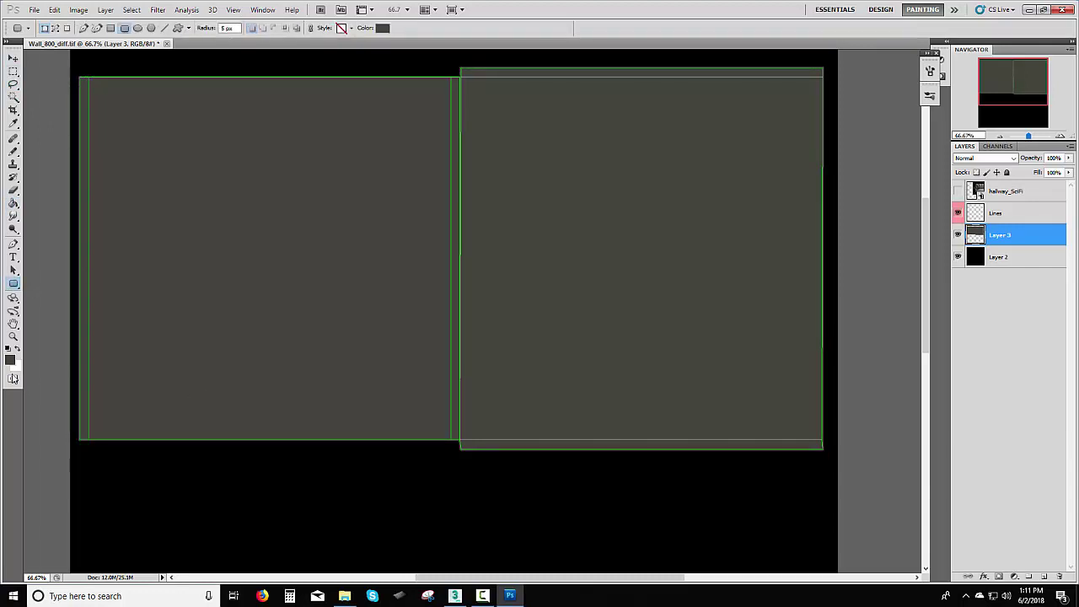
click(10, 361)
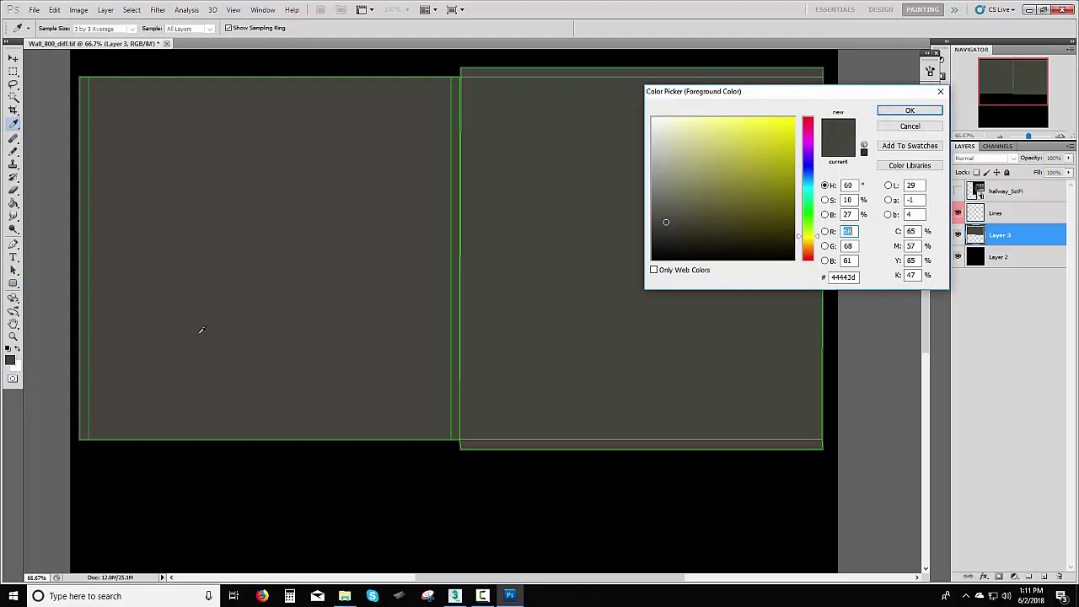
click(910, 111)
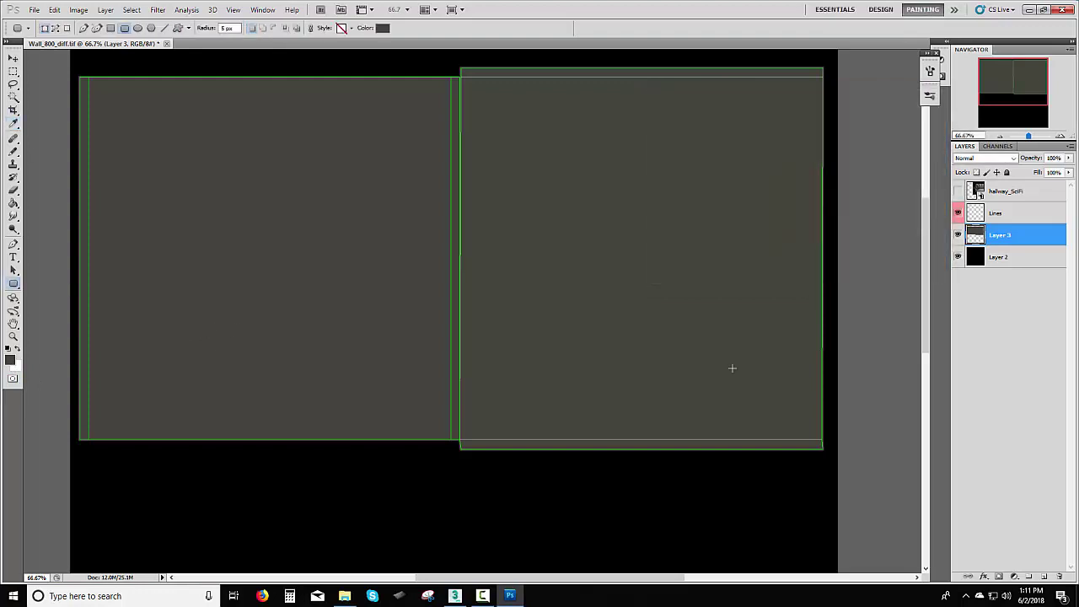
- Open the Kit 1 concept sheet from the Assignments folder and examine the front and back panel layout of Wall_800x2_20_Scifi
click(345, 596)
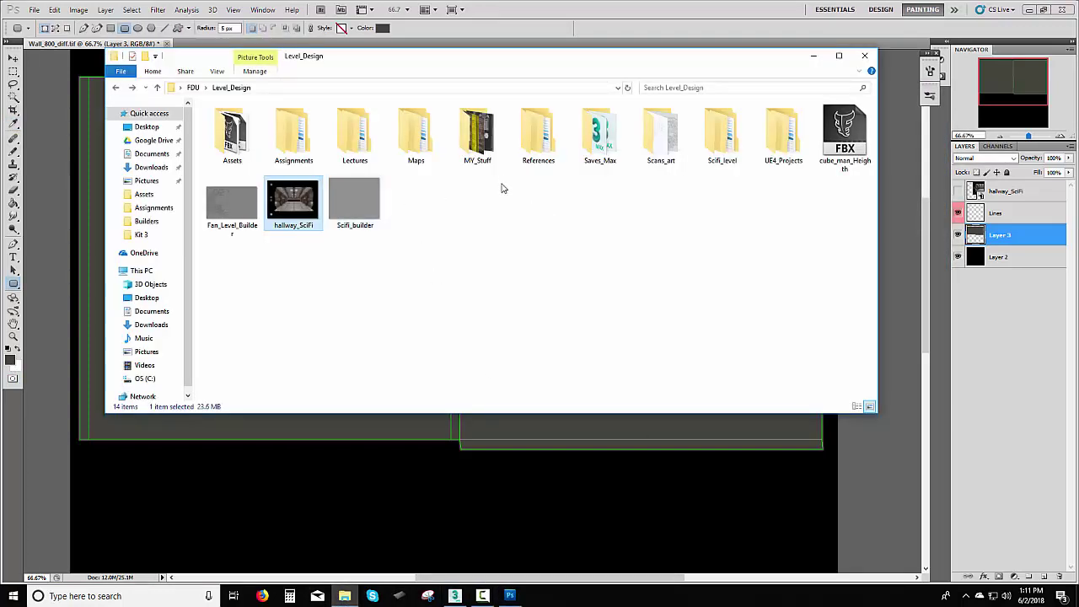
double_click(294, 134)
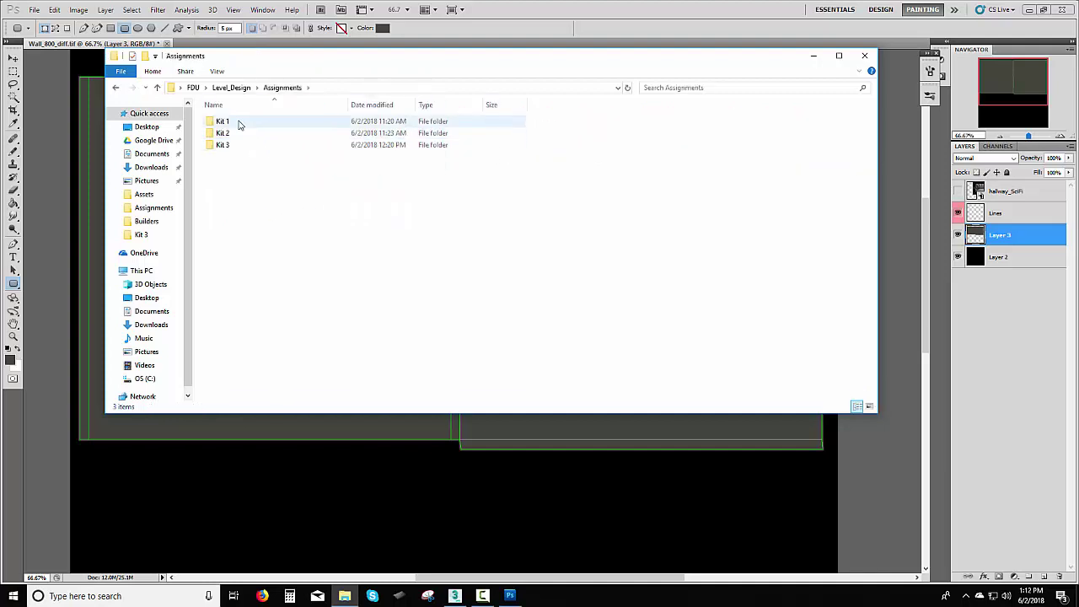
double_click(242, 120)
double_click(415, 131)
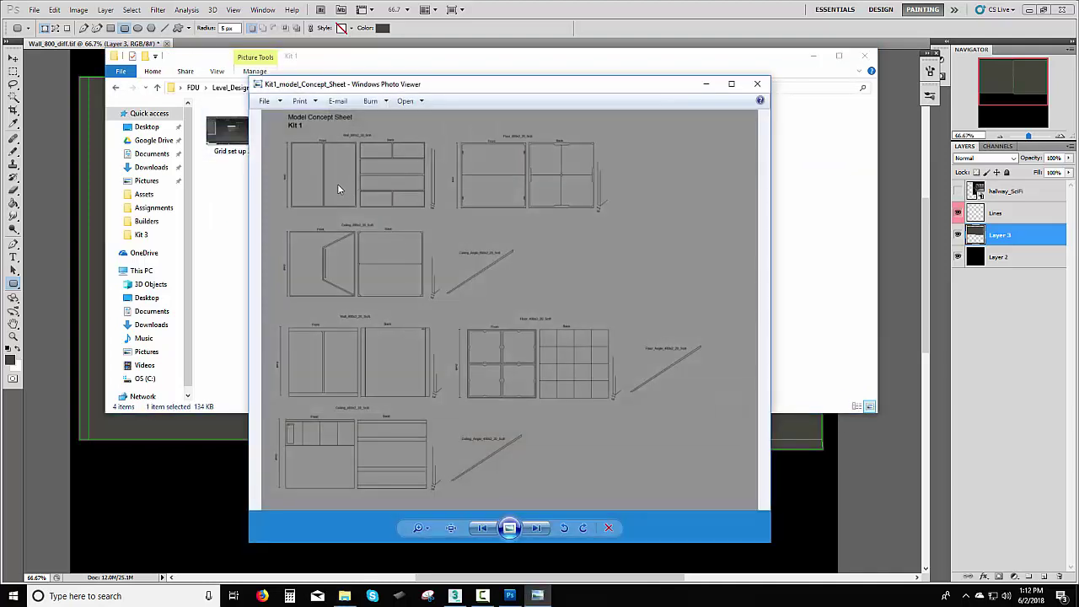
scroll(320, 173, up, 3)
scroll(314, 168, up, 3)
drag(314, 168, 434, 320)
drag(446, 198, 395, 207)
drag(377, 251, 433, 254)
click(578, 4)
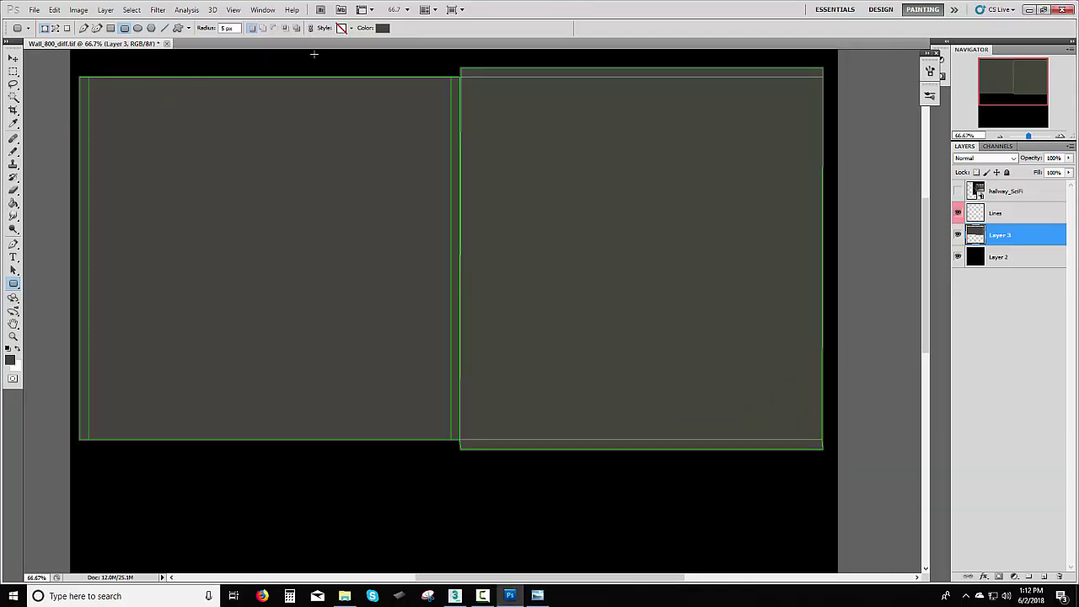
- Draw a tall rounded rectangle with a 5 px radius in color 44443d over the left half of the left UV shell
click(384, 28)
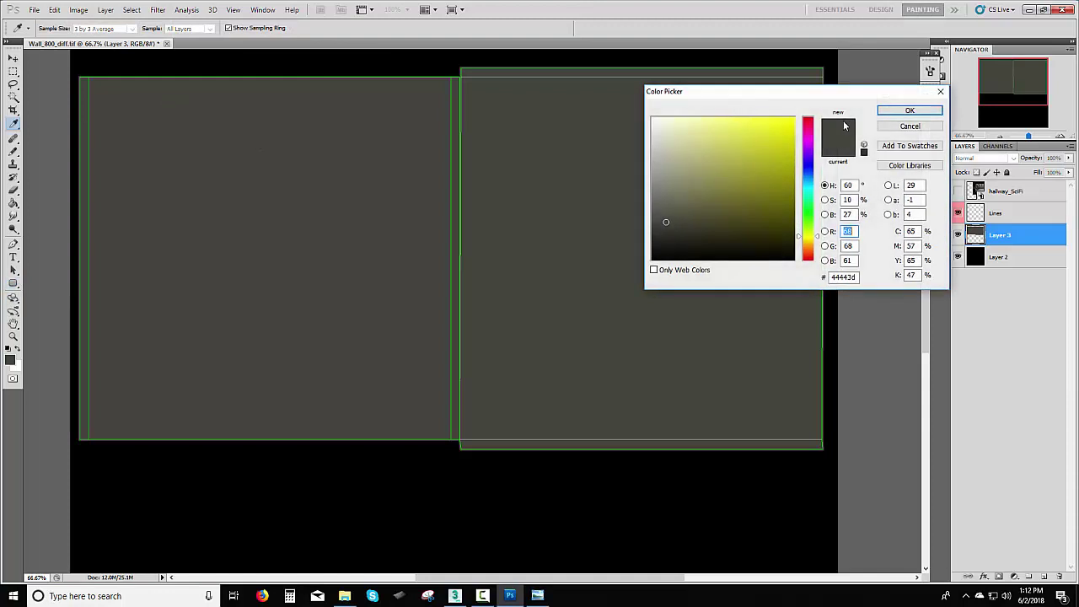
click(883, 112)
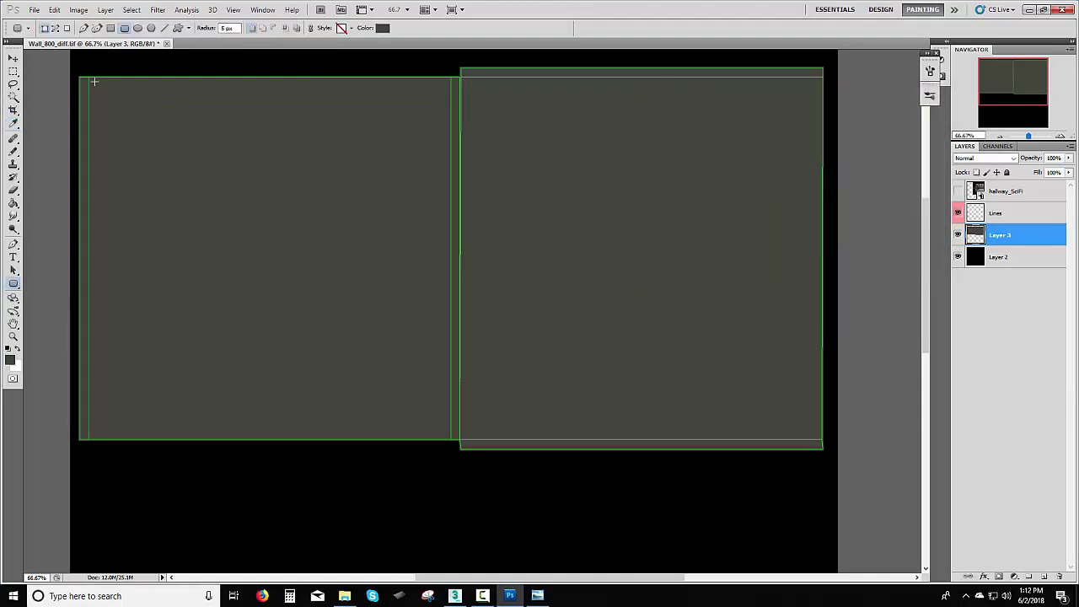
drag(93, 81, 256, 434)
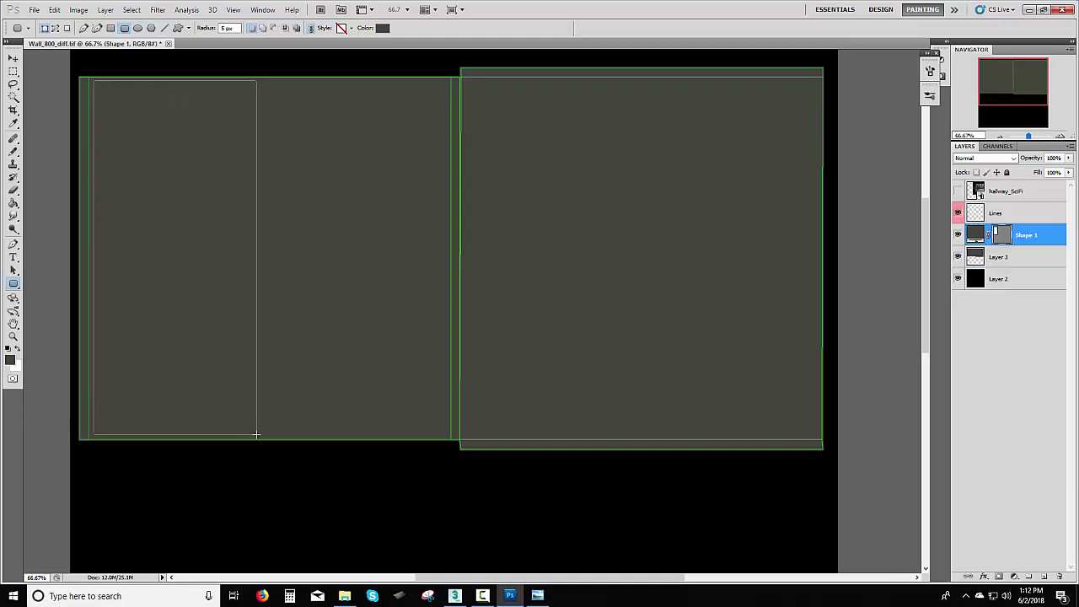
- Add a Bevel and Emboss effect to the Shape 1 panel with a black highlight in Normal mode
double_click(1050, 241)
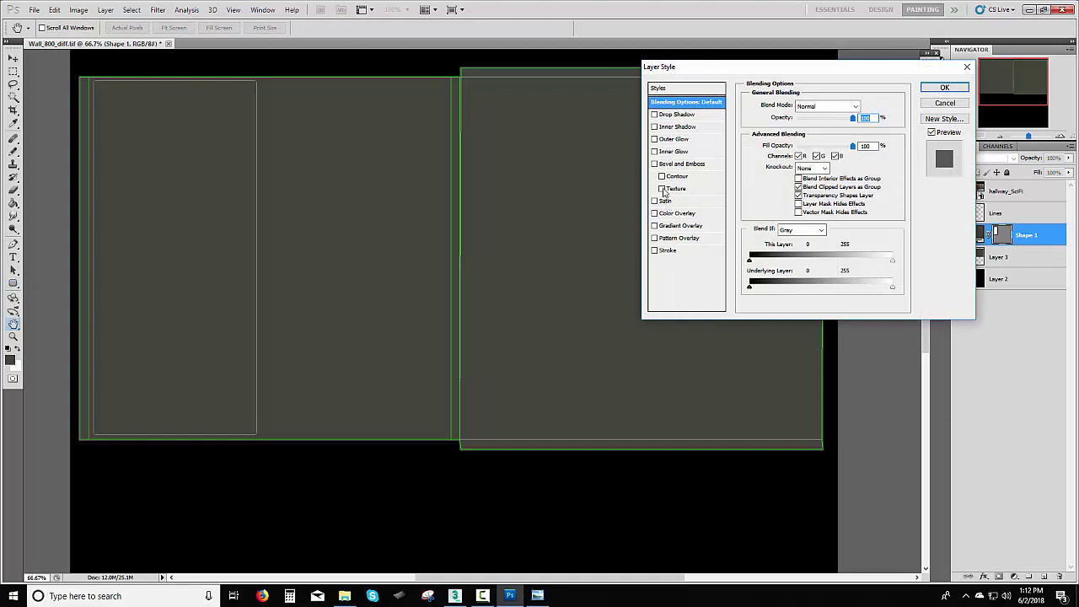
click(654, 163)
click(680, 165)
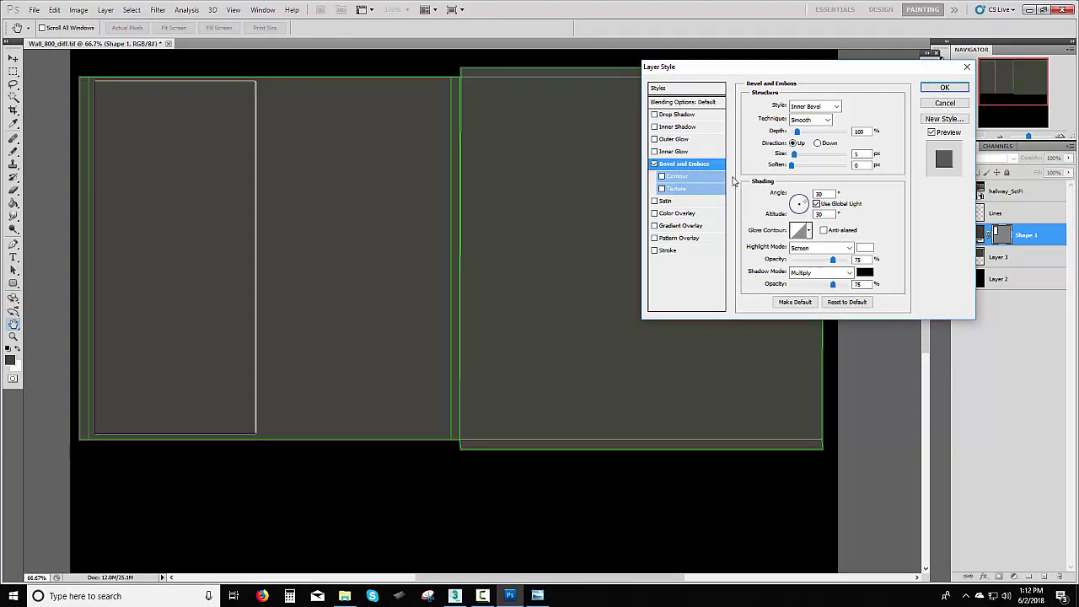
click(867, 252)
click(652, 259)
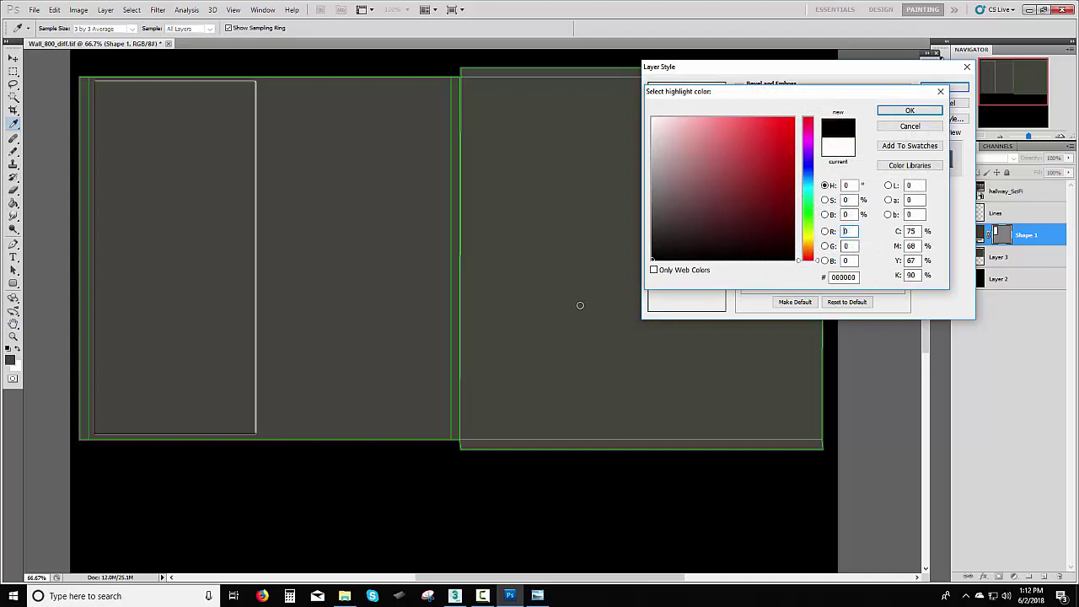
click(910, 113)
click(818, 247)
click(816, 252)
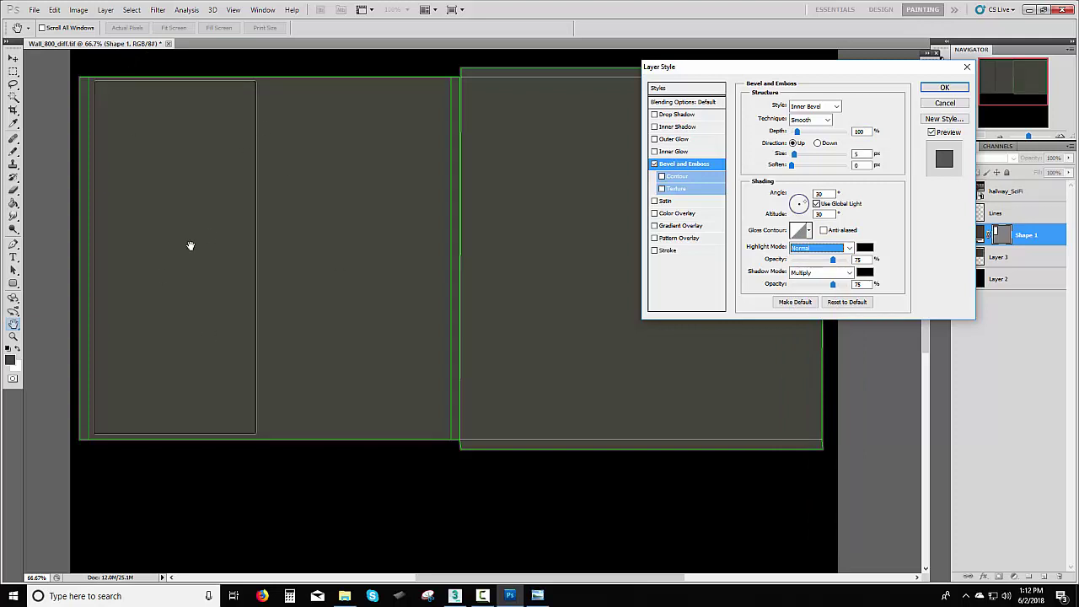
click(944, 88)
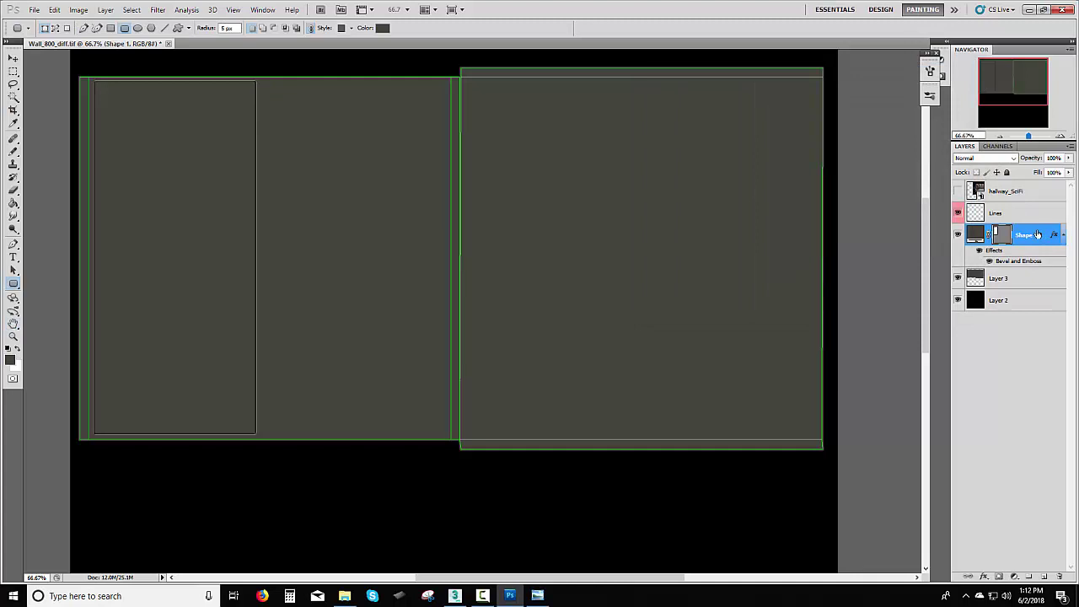
- Rasterize the panel shape layer, and soften its bevel with 40% highlight opacity and a lower shadow opacity
right_click(1037, 234)
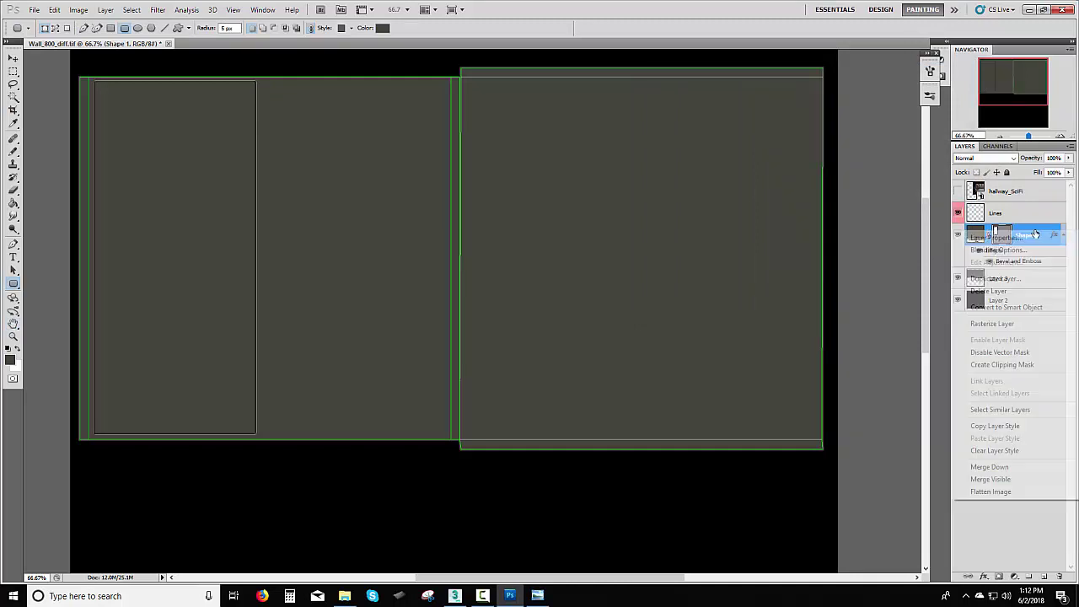
click(1017, 326)
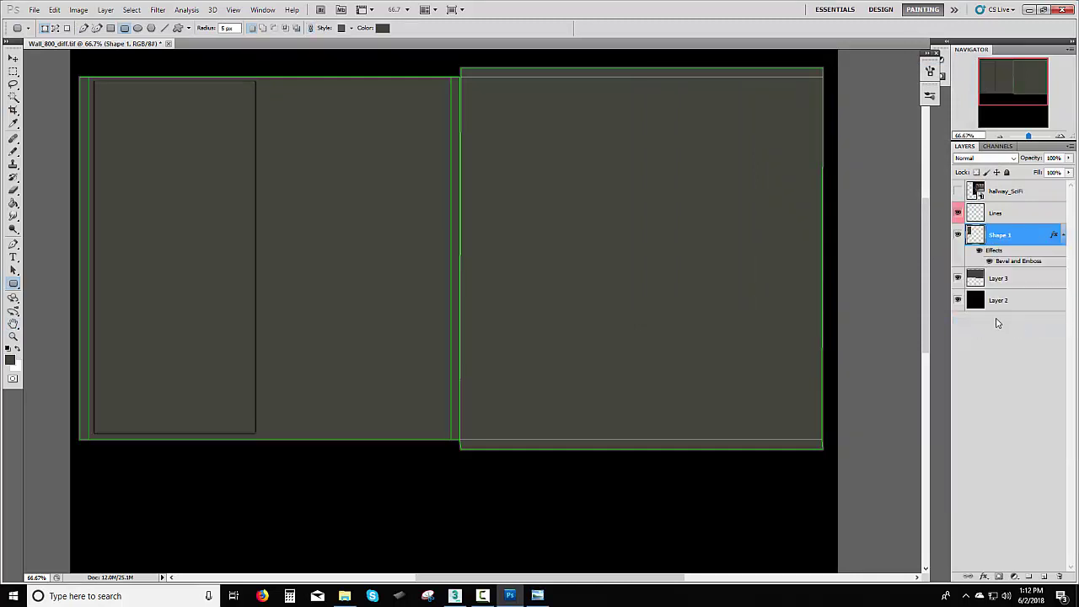
double_click(1027, 253)
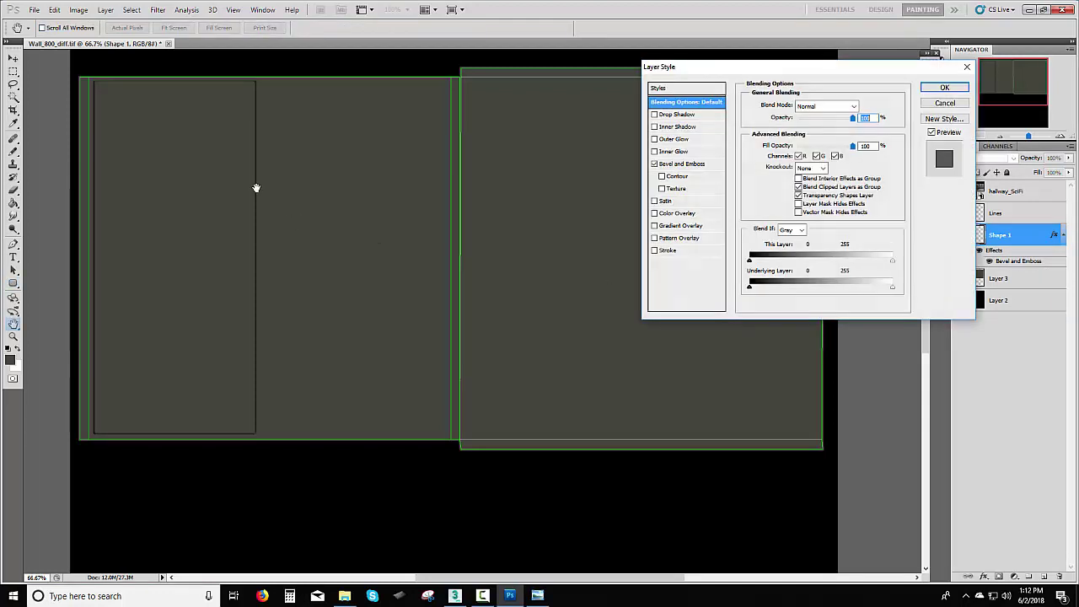
click(679, 164)
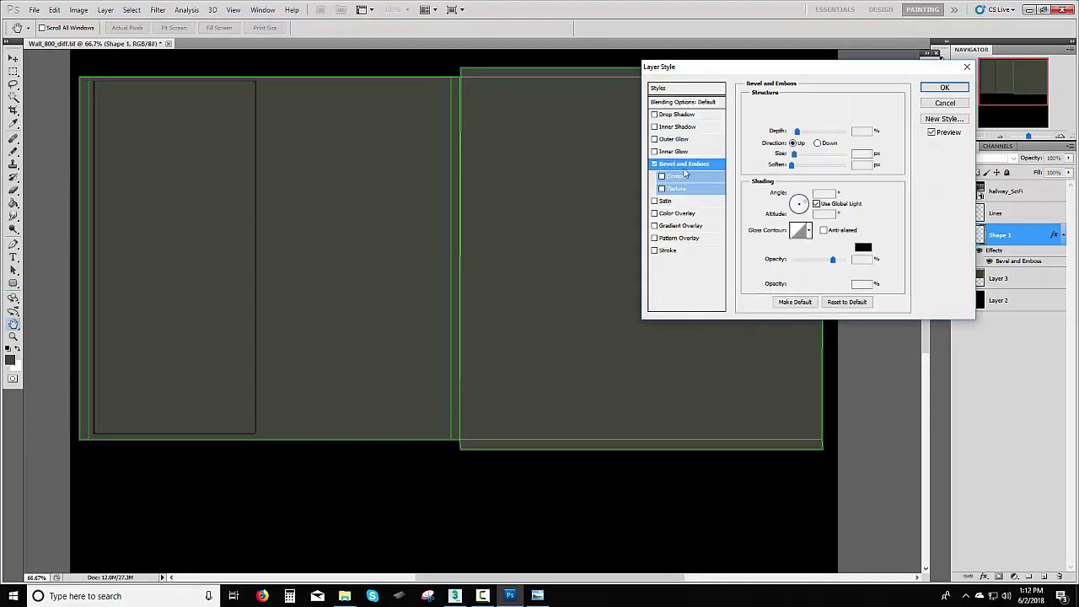
click(811, 260)
click(804, 285)
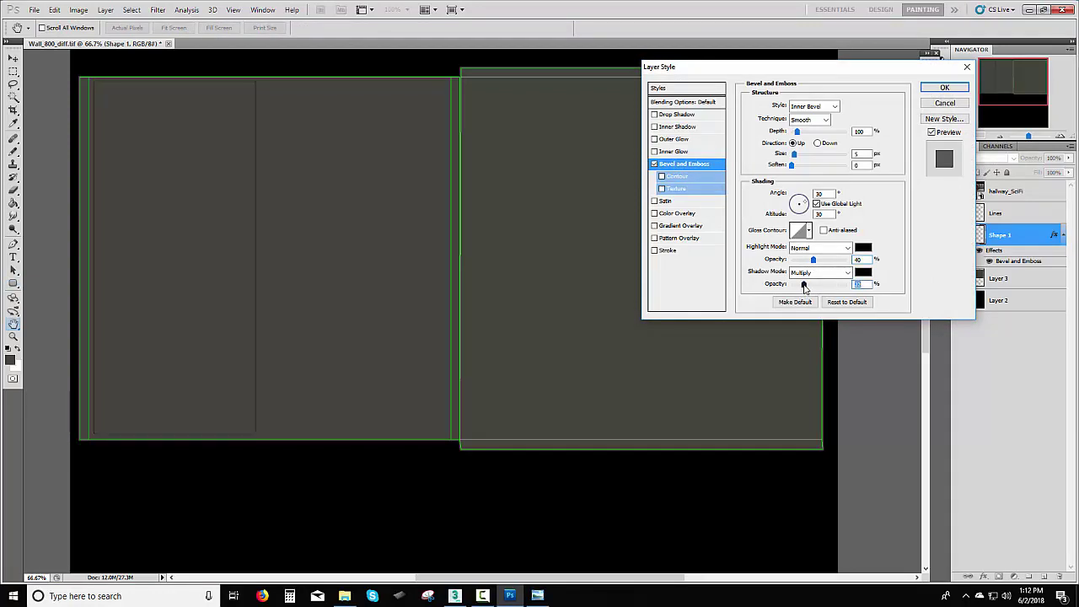
click(946, 88)
click(1060, 235)
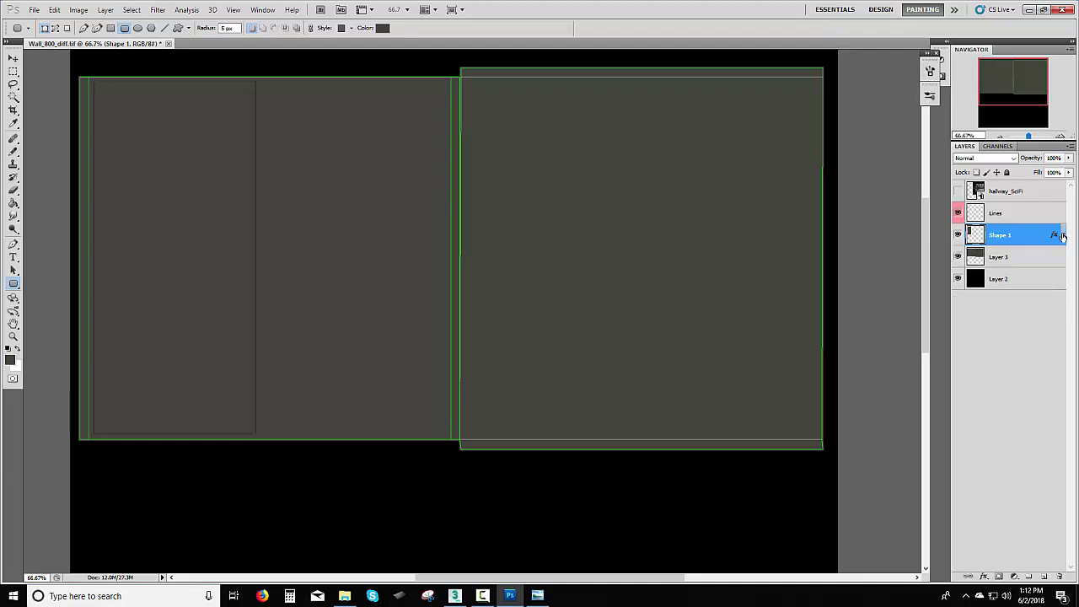
- Duplicate the panel layer and move the copy horizontally to the right half of the left UV shell
key(ctrl+j)
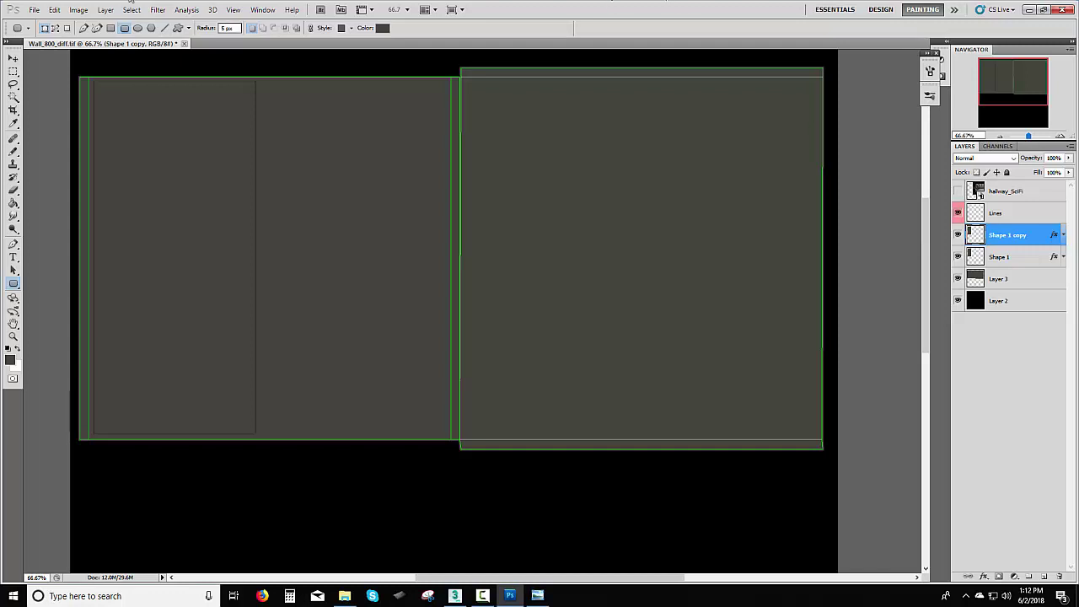
click(14, 70)
key(ctrl+Right)
key(ctrl+Right)
key(ctrl+Right)
key(ctrl+Right)
key(ctrl+Right)
key(ctrl+Right)
key(ctrl+Right)
key(ctrl+Right)
key(ctrl+Right)
key(ctrl+Right)
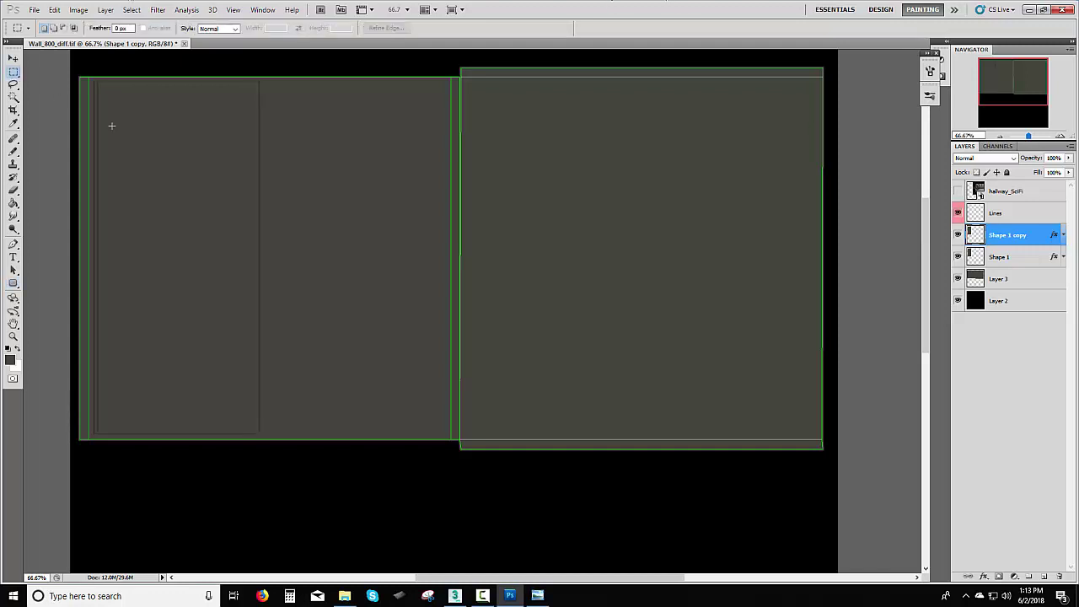
key(ctrl+shift+Right)
key(ctrl+shift+Right)
key(ctrl+shift+Right)
key(ctrl+shift+Right)
key(ctrl+shift+Right)
key(ctrl+shift+Right)
key(ctrl+shift+Right)
key(ctrl+shift+Right)
key(ctrl+shift+Right)
key(ctrl+shift+Right)
key(ctrl+shift+Right)
key(ctrl+shift+Right)
key(ctrl+shift+Right)
key(ctrl+shift+Right)
key(ctrl+shift+Right)
key(ctrl+shift+Right)
key(ctrl+shift+Right)
key(ctrl+shift+Right)
key(ctrl+shift+Right)
key(ctrl+shift+Right)
key(ctrl+shift+Right)
key(ctrl+shift+Right)
key(ctrl+shift+Right)
key(ctrl+shift+Right)
key(ctrl+shift+Right)
key(ctrl+shift+Right)
key(ctrl+shift+Right)
key(ctrl+shift+Right)
key(ctrl+shift+Right)
key(ctrl+shift+Right)
key(ctrl+shift+Right)
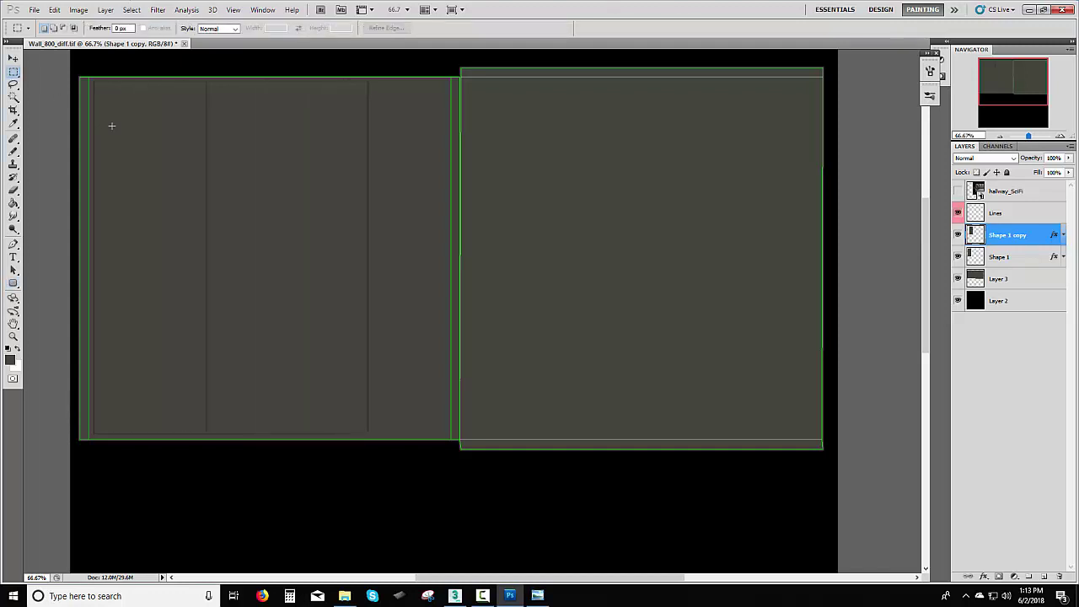
key(ctrl+shift+Right)
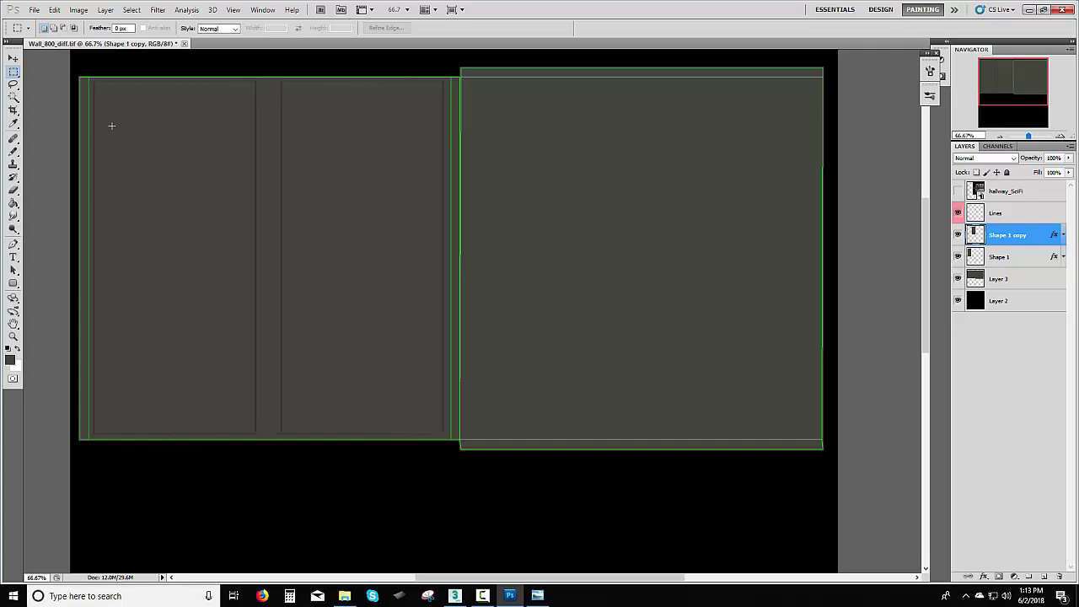
key(ctrl+Right)
key(ctrl+Right)
key(ctrl+Right)
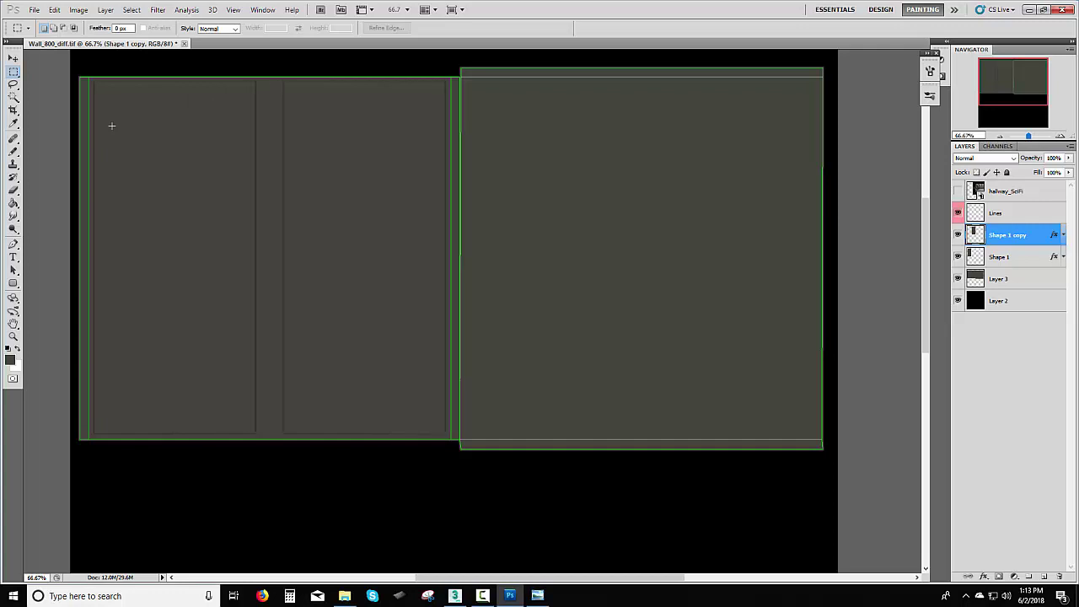
- Select both panel layers and stretch them wider together with Free Transform, keeping the left edge in place
shift+click(1002, 258)
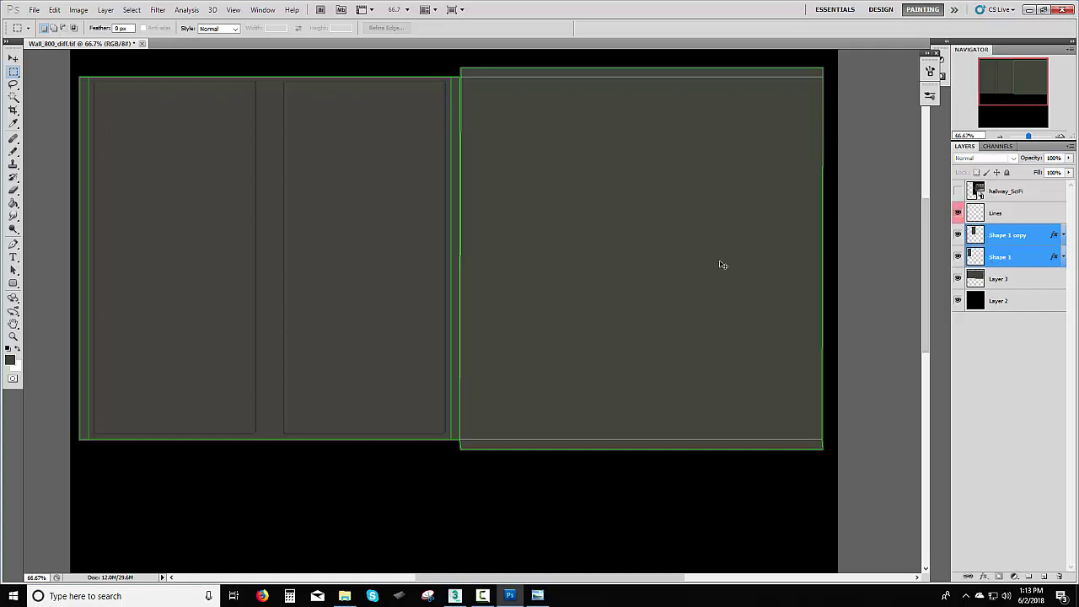
key(ctrl+t)
drag(448, 258, 470, 257)
key(Return)
key(m)
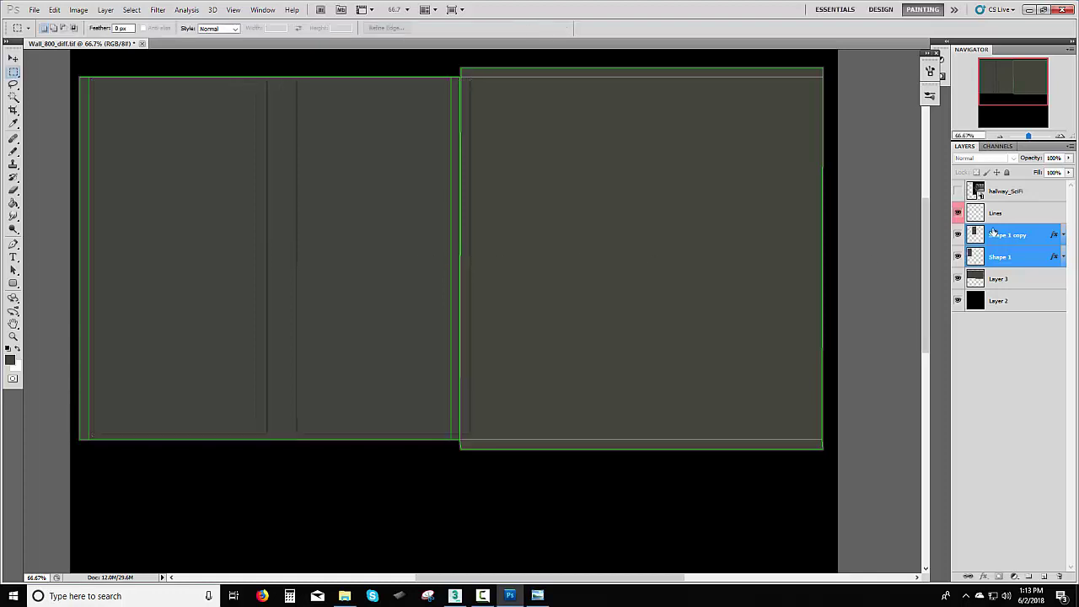
- Nudge the Shape 1 copy panel left until it sits inside the left UV shell beside the first panel
click(1011, 237)
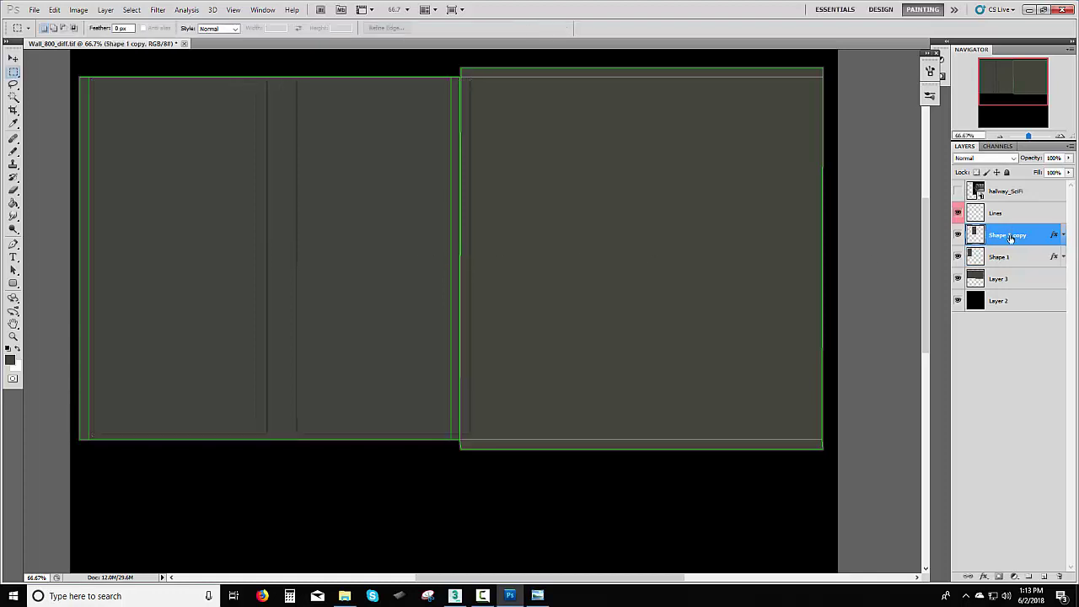
key(ctrl+Left)
key(ctrl+Left)
key(ctrl+Left)
key(ctrl+Left)
key(ctrl+Left)
key(ctrl+Left)
key(ctrl+Left)
key(ctrl+Left)
key(ctrl+Left)
key(ctrl+Left)
key(ctrl+Left)
key(ctrl+Left)
key(ctrl+Left)
key(ctrl+Left)
key(ctrl+Left)
key(ctrl+Left)
key(ctrl+Left)
key(ctrl+Left)
key(ctrl+Left)
key(ctrl+Left)
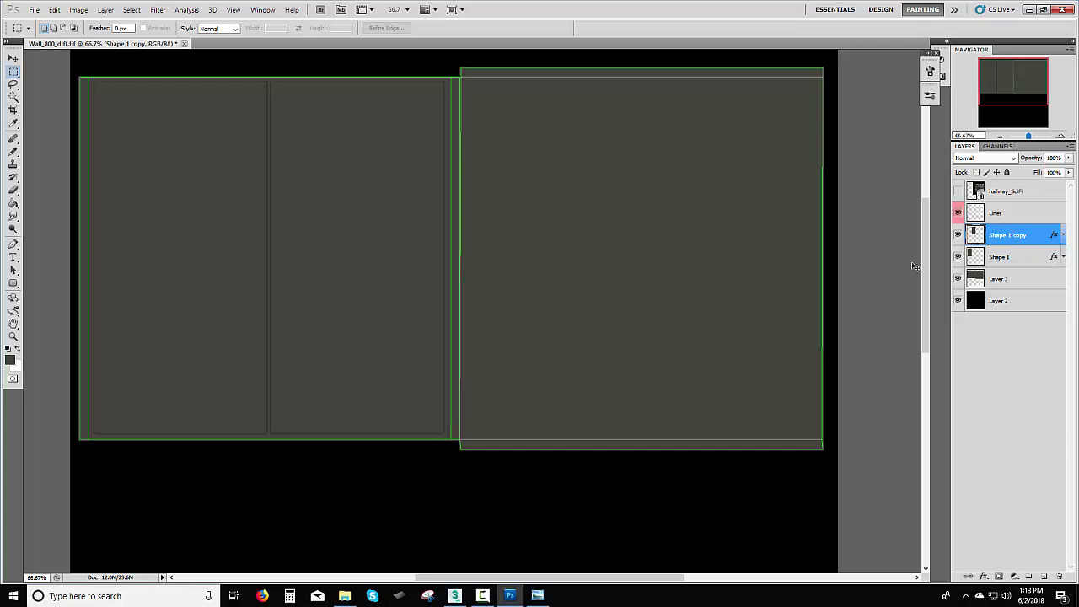
- Narrow both panels from their facing edges to open a gap between them, keeping their outer edges in place
key(ctrl+t)
drag(271, 257, 276, 257)
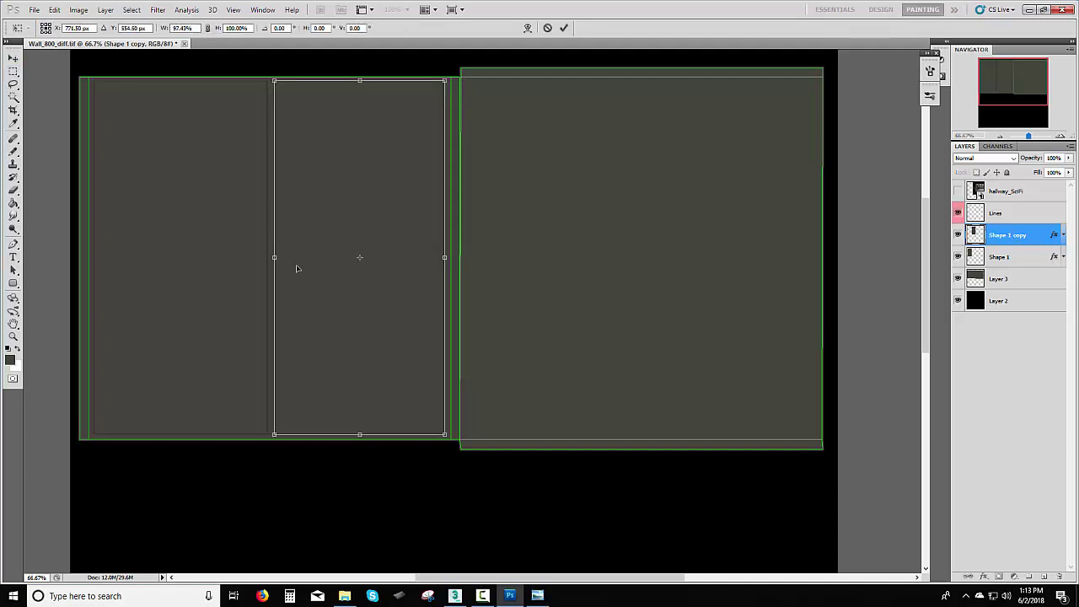
key(Return)
key(m)
click(976, 257)
key(ctrl+t)
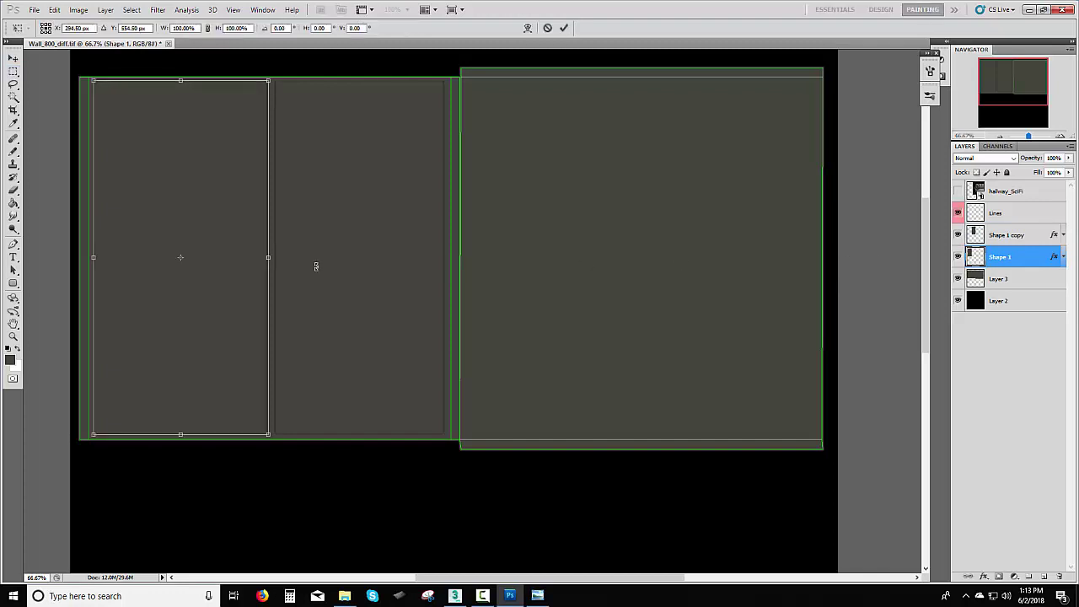
drag(269, 257, 257, 257)
key(Return)
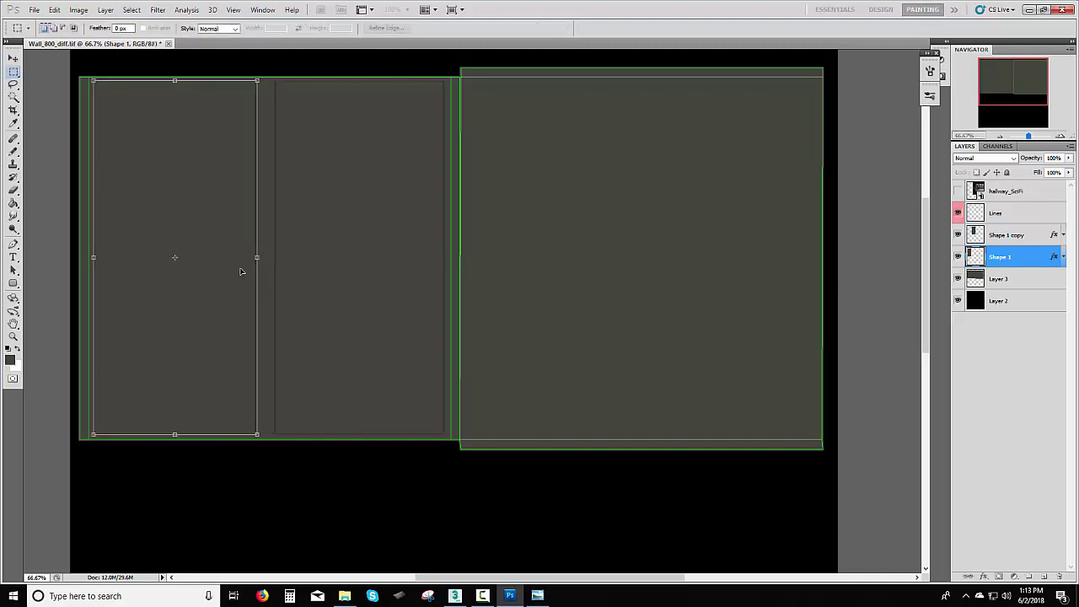
- Widen both panels toward each other to leave only a thin center gap, and select Layer 3
click(987, 237)
key(ctrl+t)
drag(276, 258, 268, 258)
key(Return)
click(1011, 263)
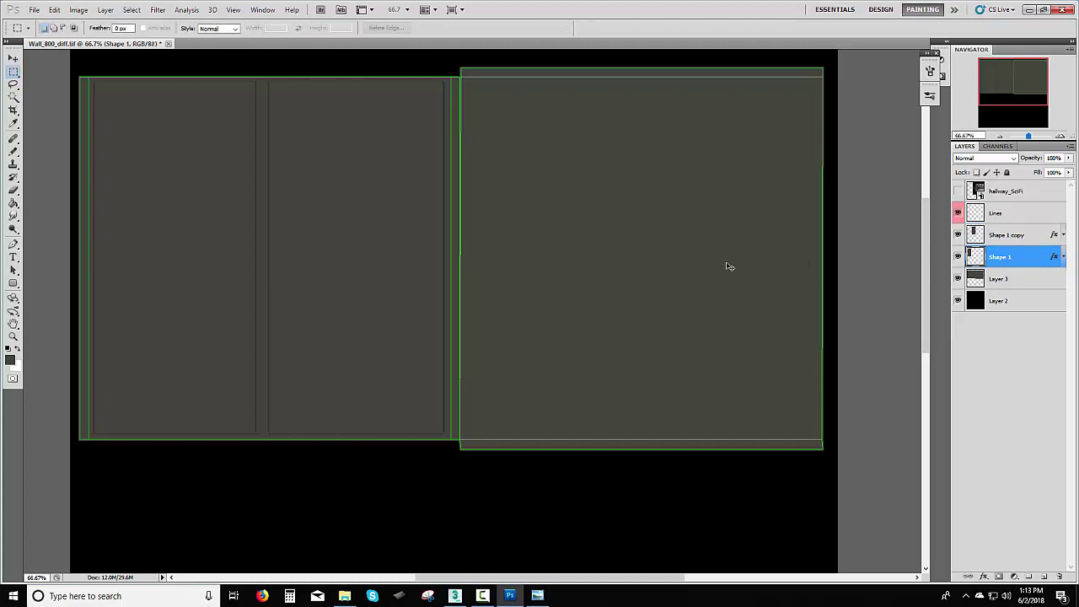
key(ctrl+t)
drag(254, 258, 263, 258)
key(Return)
key(m)
click(1022, 279)
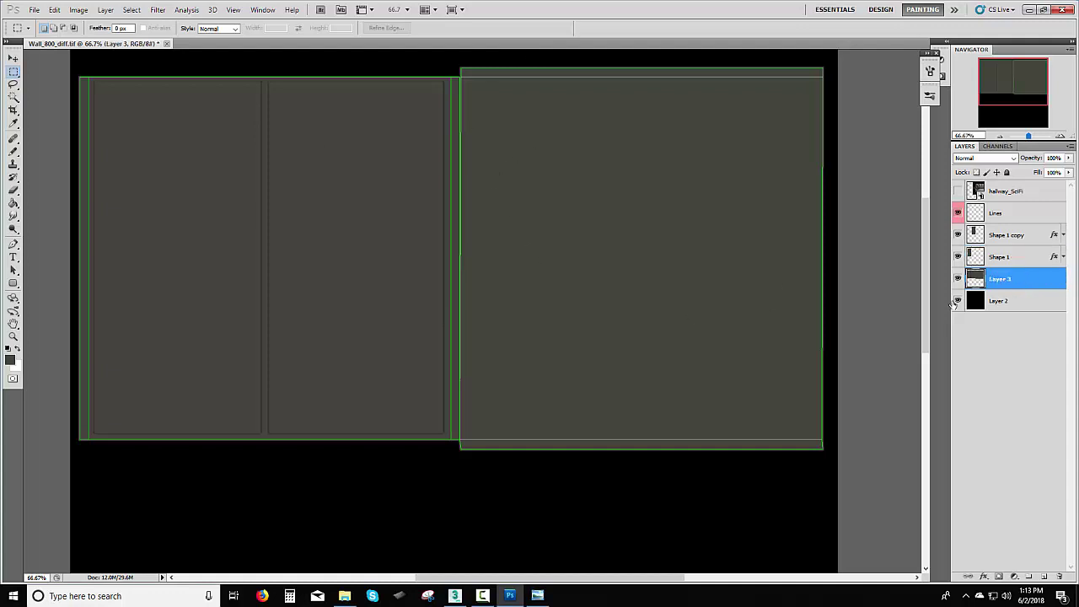
key(ctrl+u)
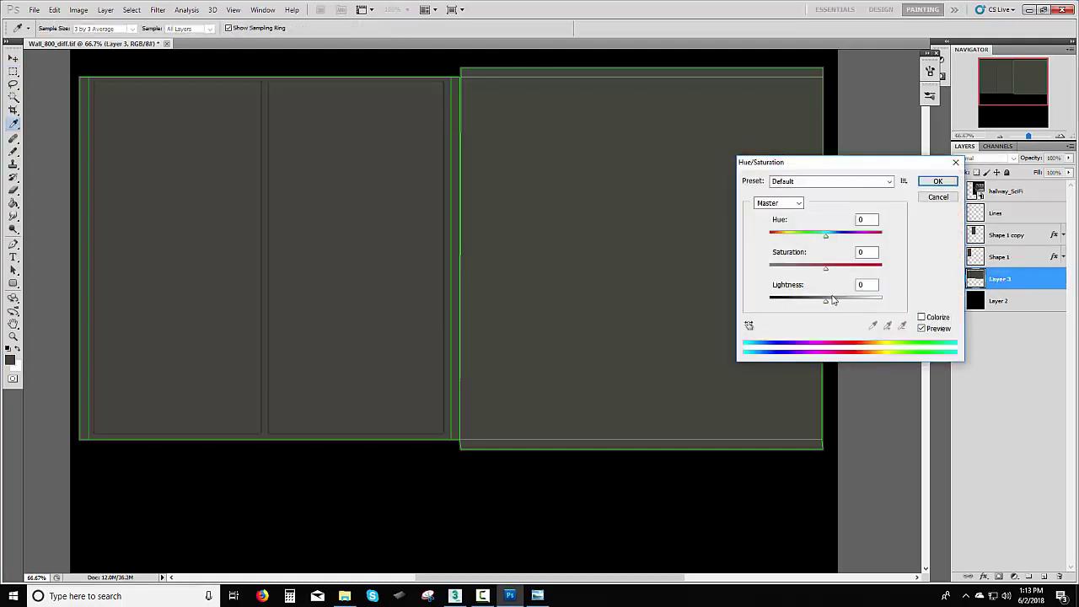
click(939, 196)
key(m)
- Show the hallway_SciFi reference, sample its uppermost gray swatch as the Paint Bucket foreground color, and hide the reference again
click(958, 190)
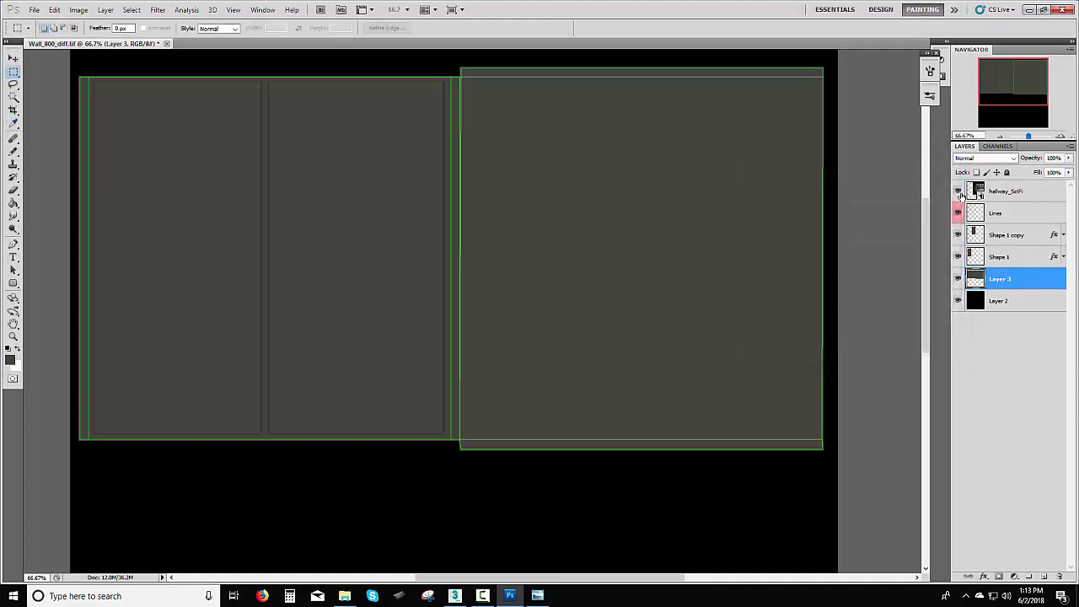
click(13, 203)
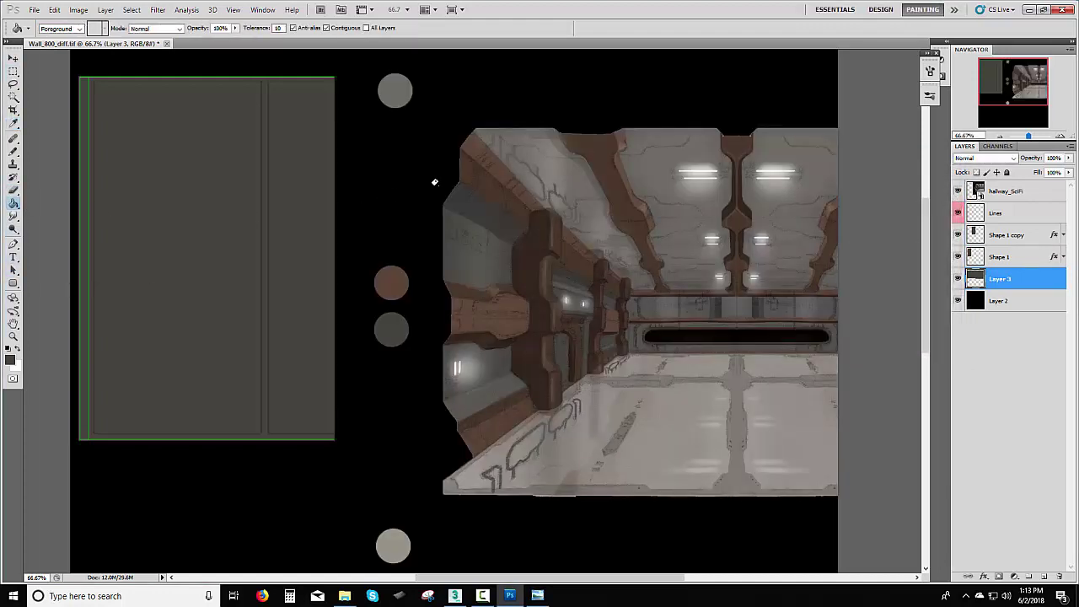
alt+click(395, 93)
click(958, 190)
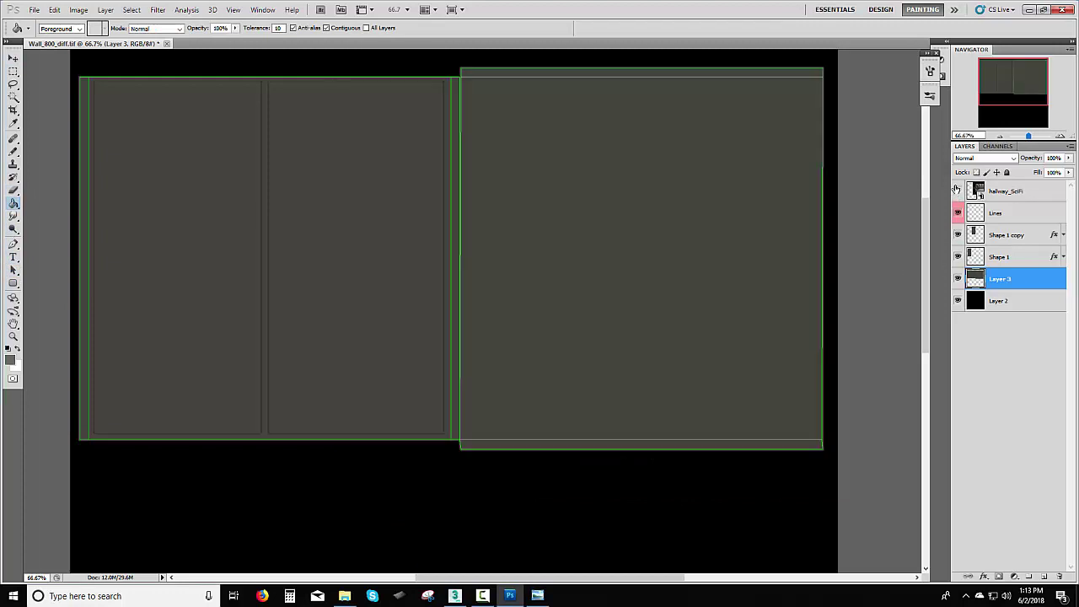
- Fill the outline of Layer 3 with the sampled gray on a new layer above it, deselect, and set the layer opacity to 25%
ctrl+click(976, 281)
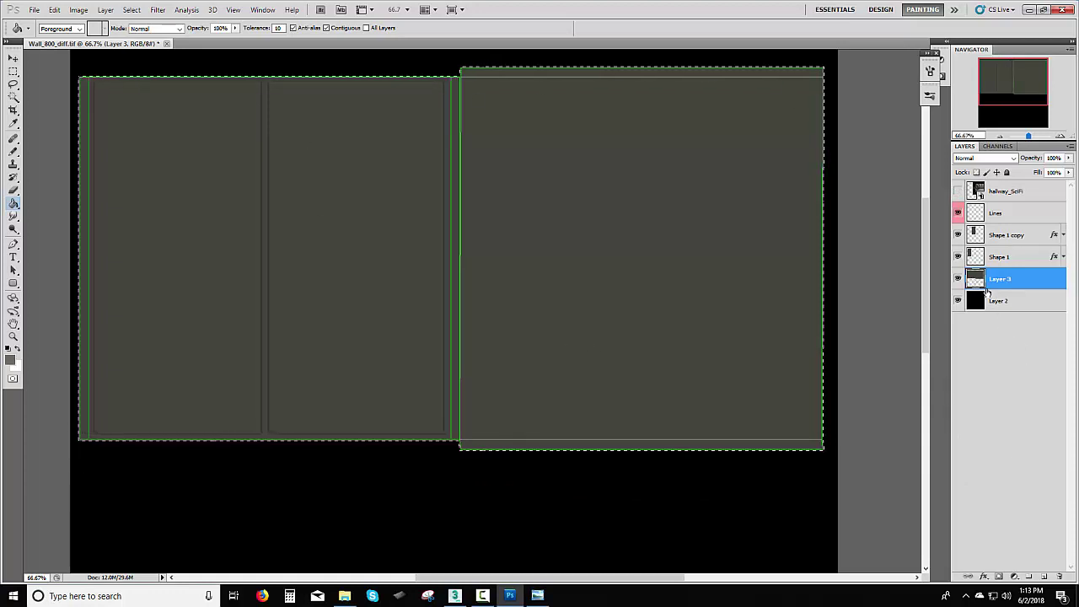
click(1044, 576)
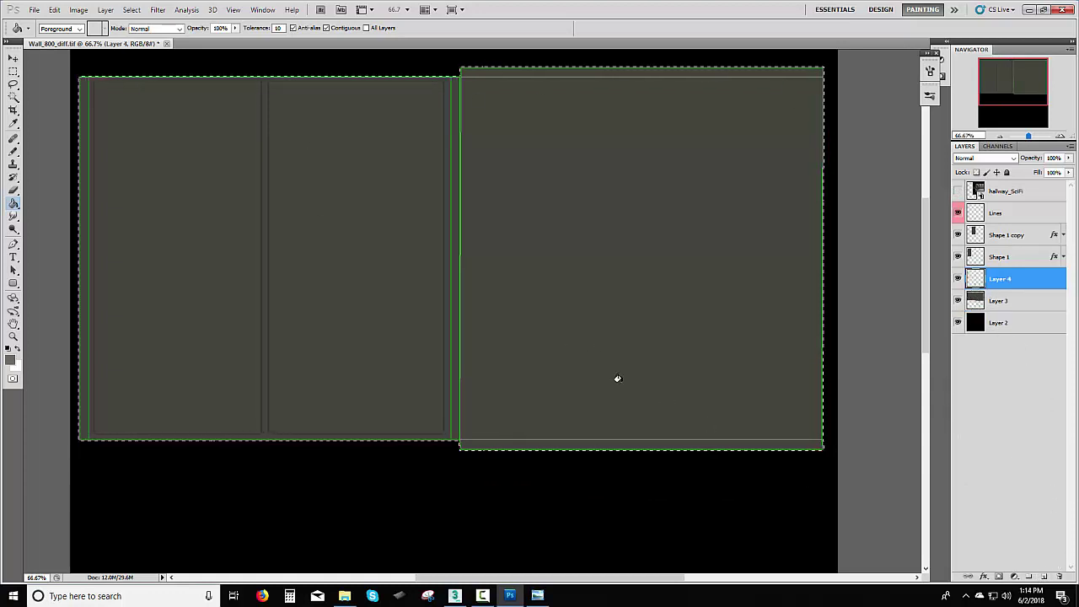
click(617, 379)
click(13, 72)
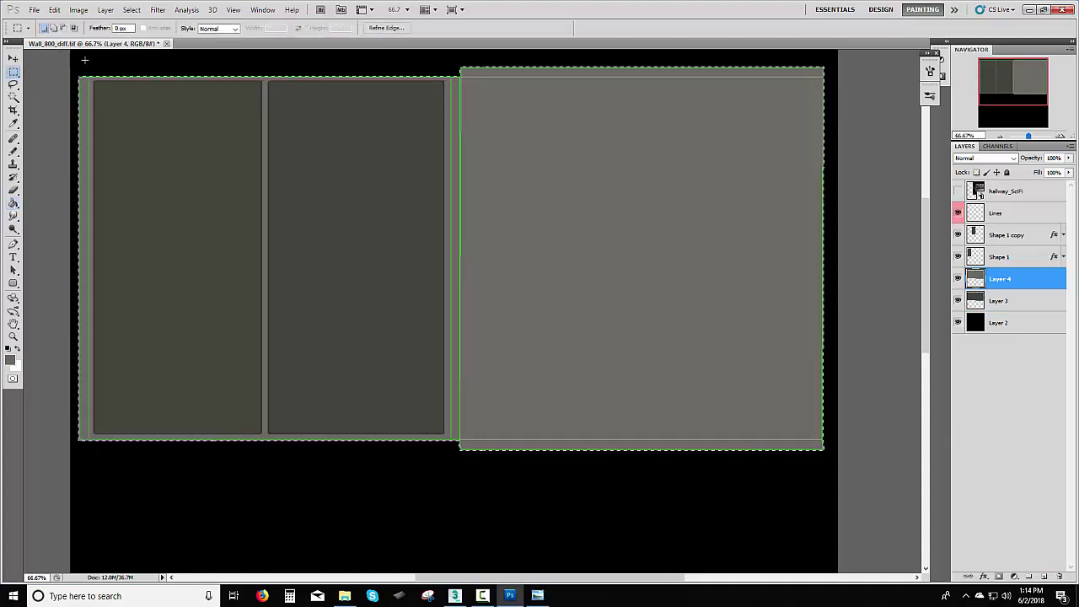
click(84, 60)
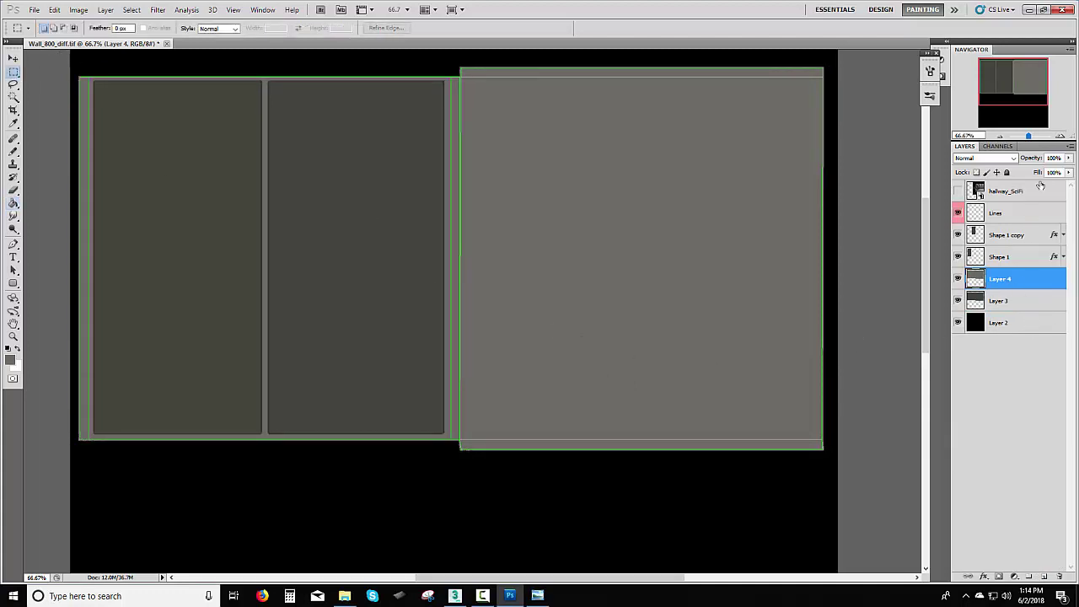
click(1068, 160)
click(1028, 172)
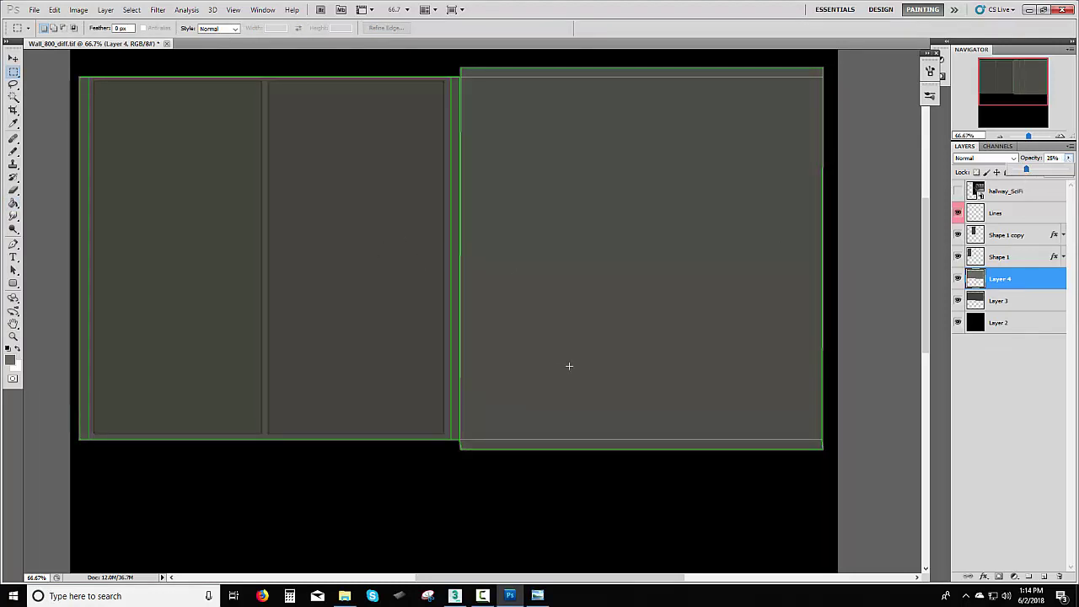
- Check the Back view of Wall_800x2_20_Scifi on the concept sheet and add a new layer above Shape 1 copy
click(537, 595)
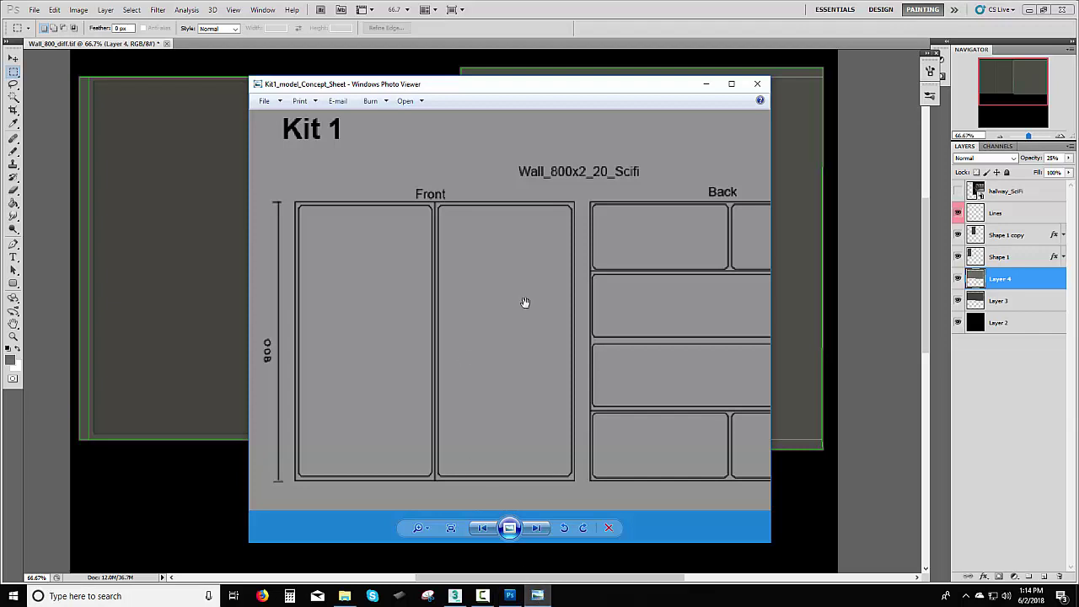
scroll(523, 301, up, 2)
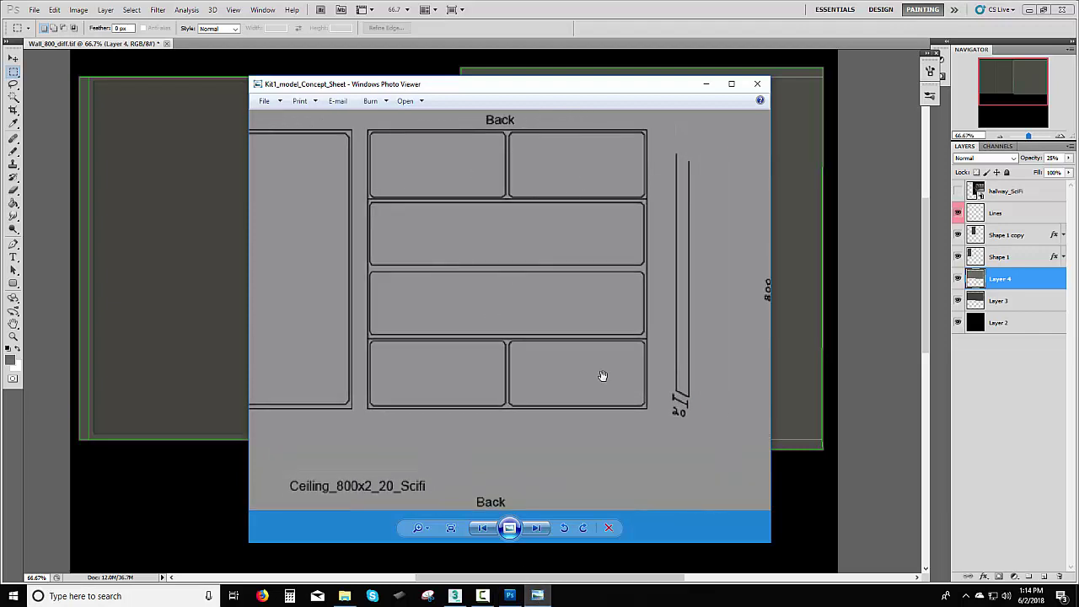
click(766, 5)
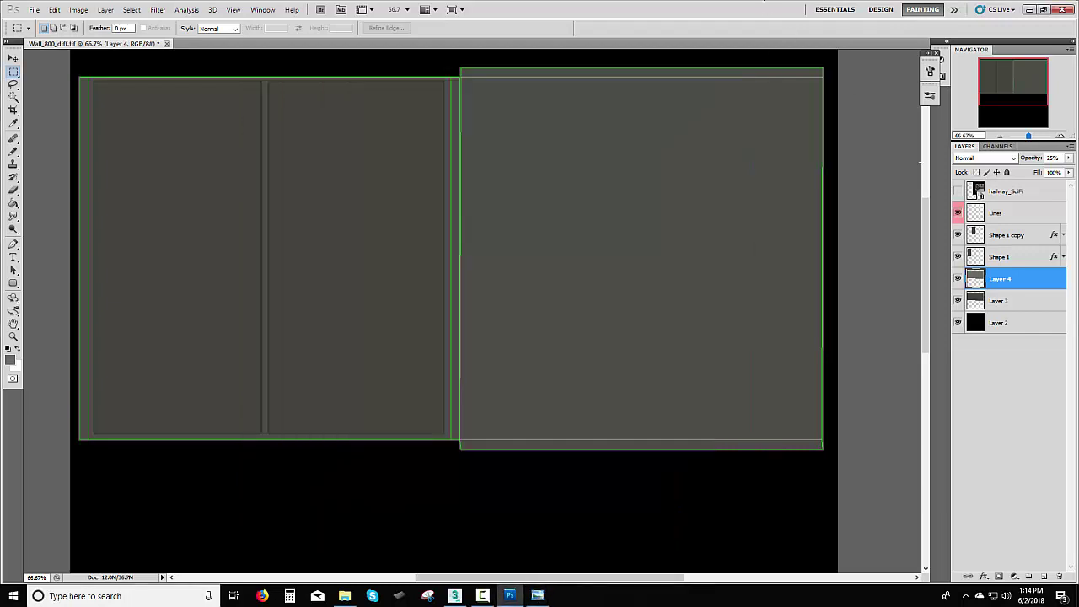
click(1031, 239)
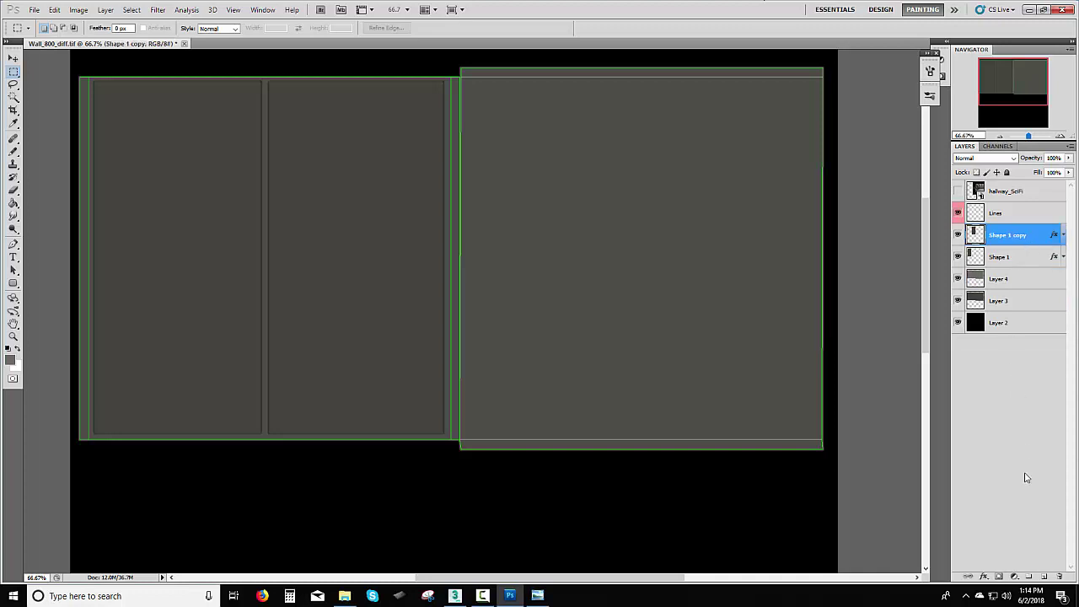
click(1045, 576)
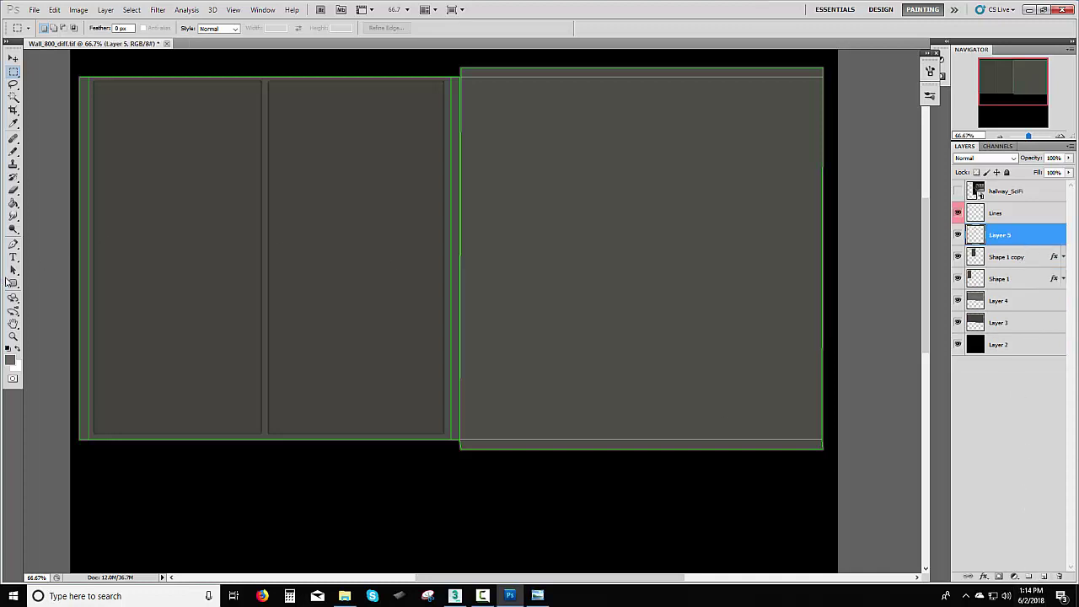
click(11, 283)
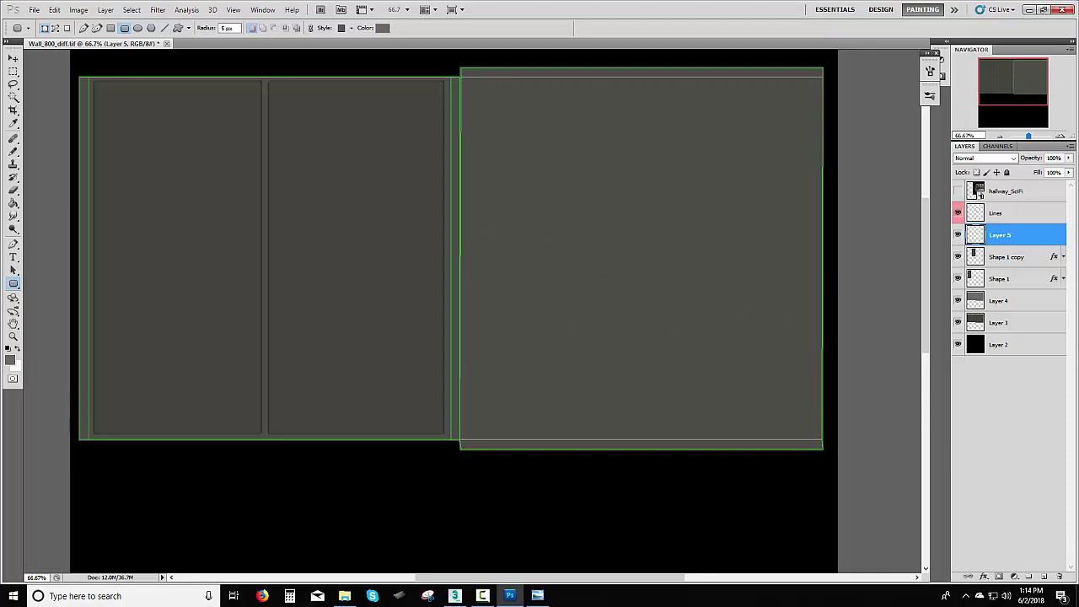
click(537, 595)
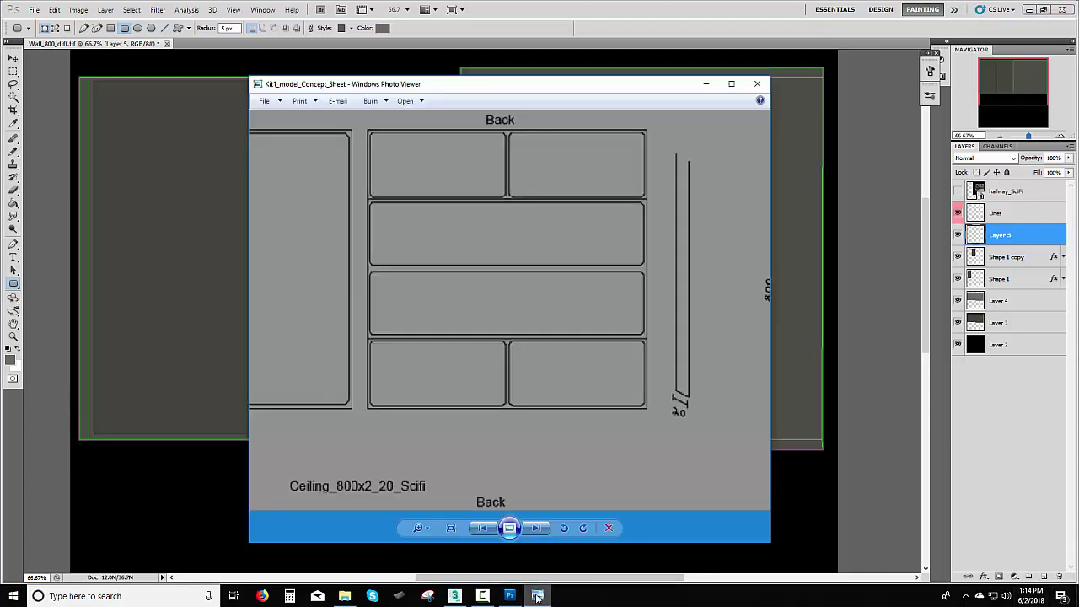
click(537, 596)
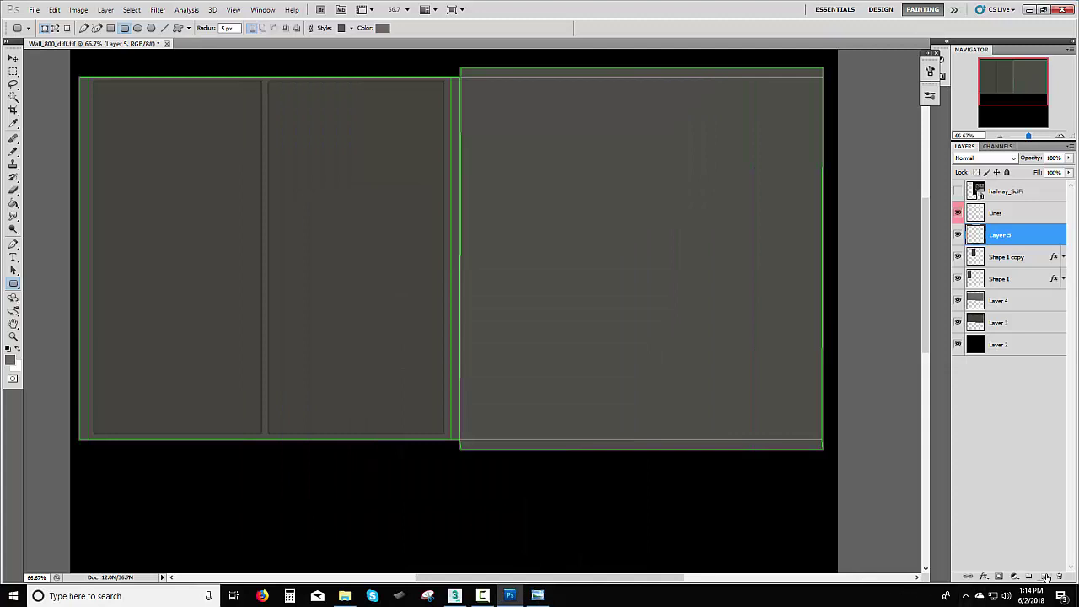
- With a black 2 px Pencil, draw two corner-to-corner diagonals across the blank right-hand wall face on Layer 5
click(15, 151)
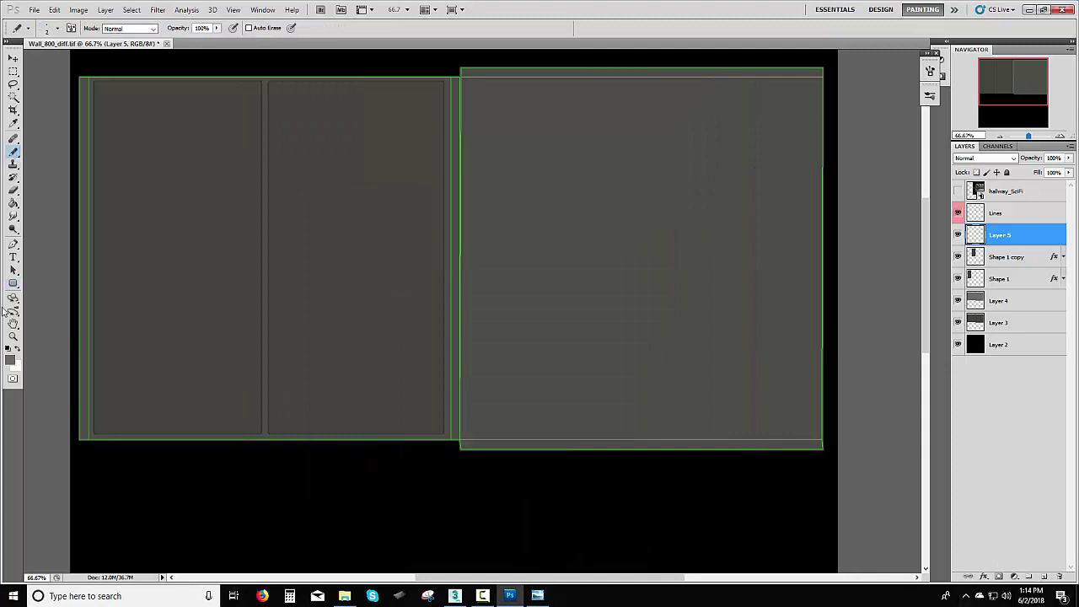
click(10, 361)
drag(698, 207, 525, 352)
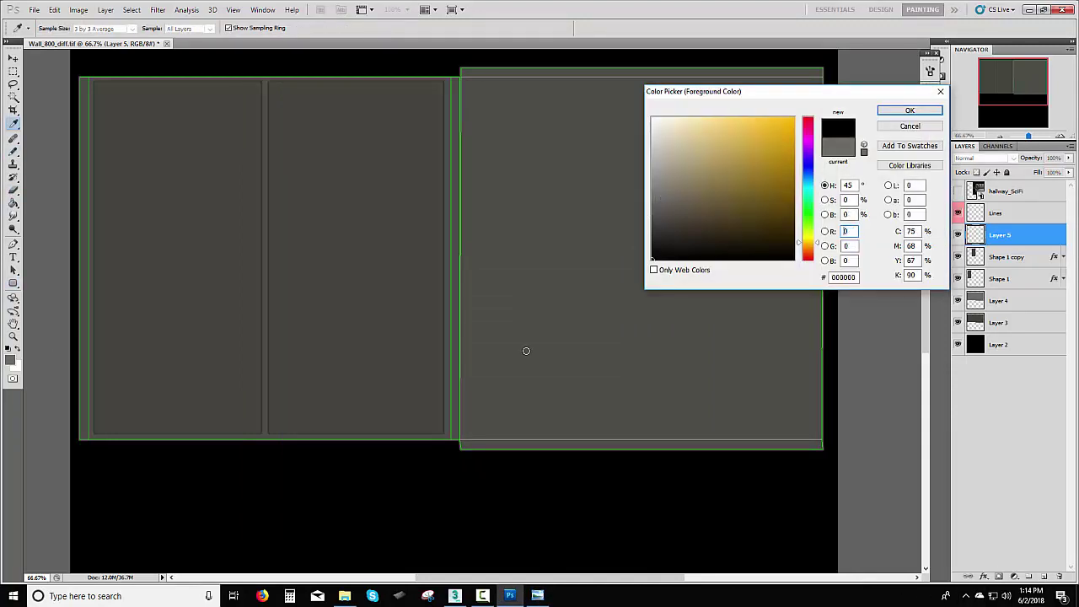
click(907, 110)
right_click(598, 197)
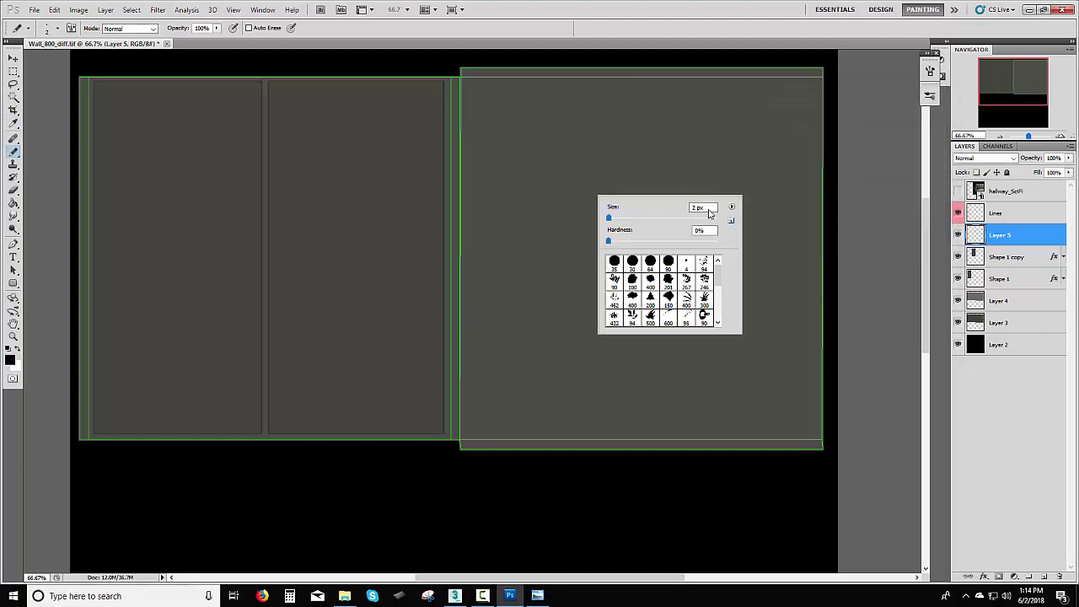
click(709, 211)
click(677, 30)
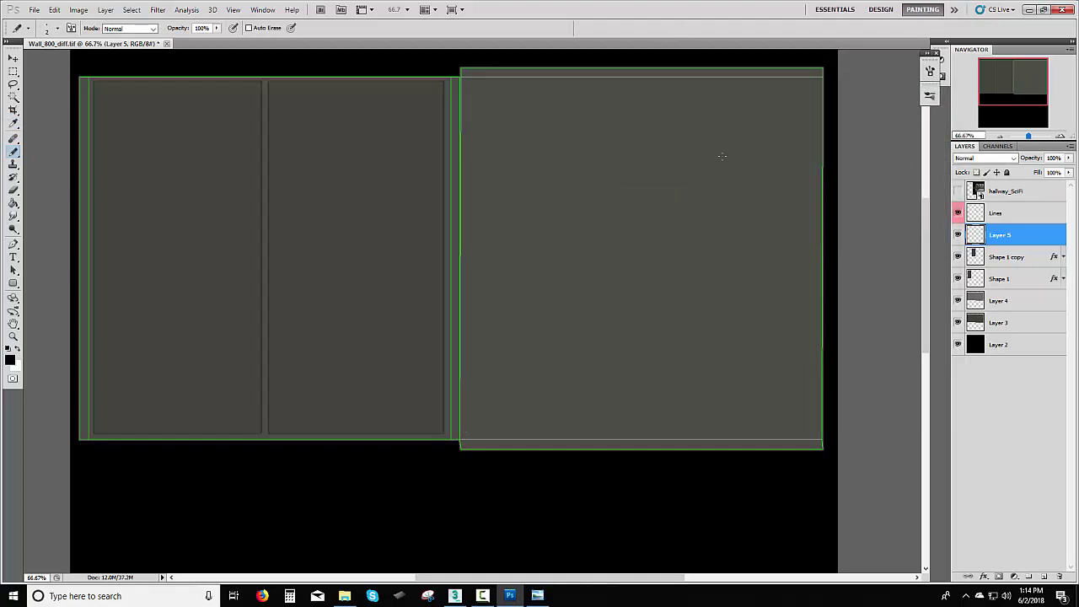
shift+click(823, 78)
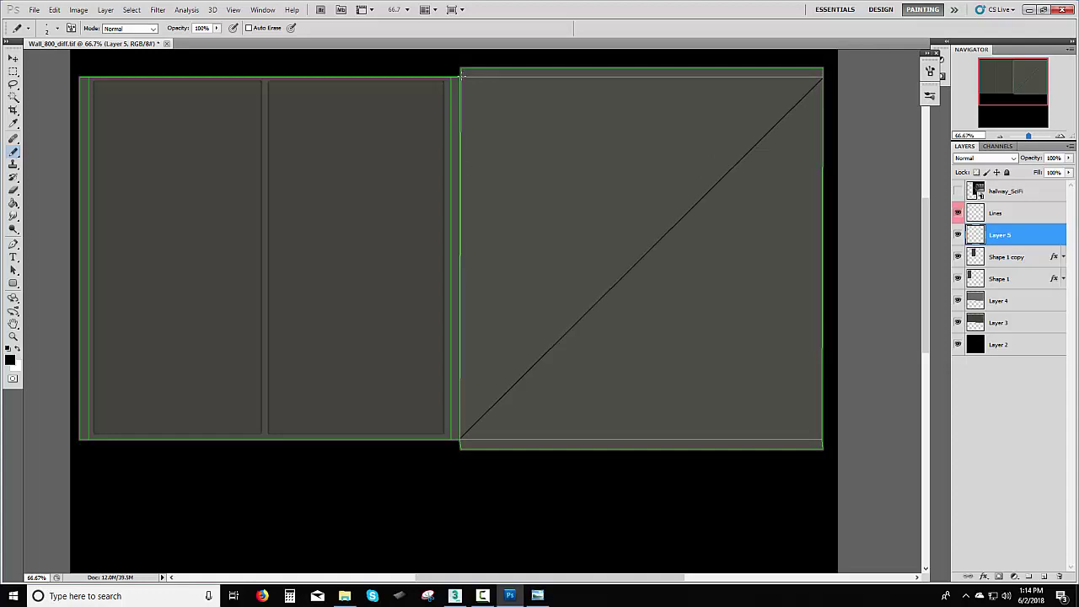
shift+click(822, 438)
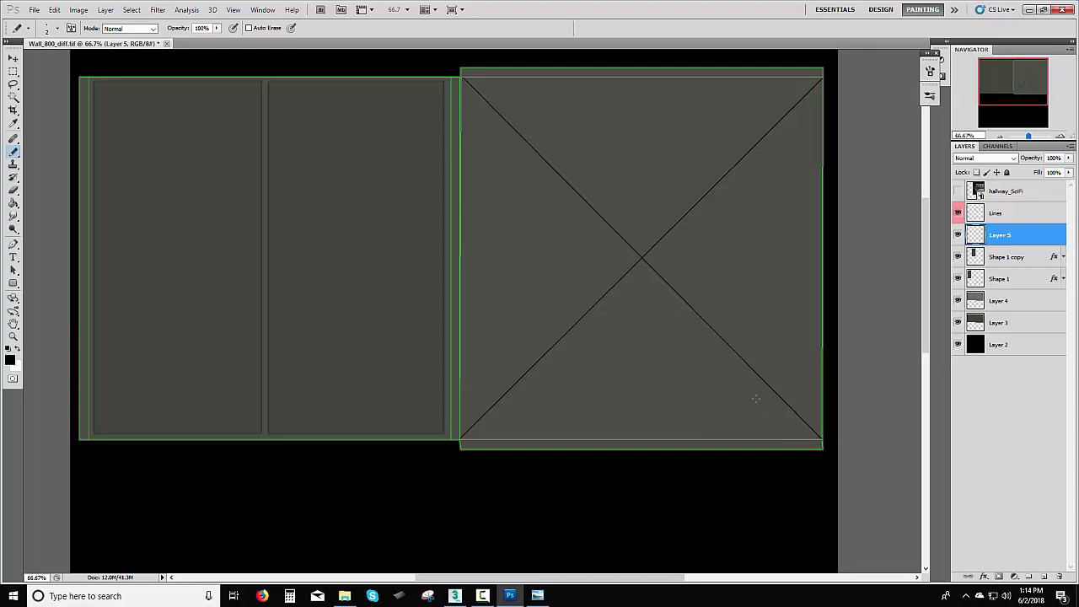
- On a new layer, draw straight vertical and horizontal center lines through the crossing of the diagonals, reaching the face's edges
click(1044, 577)
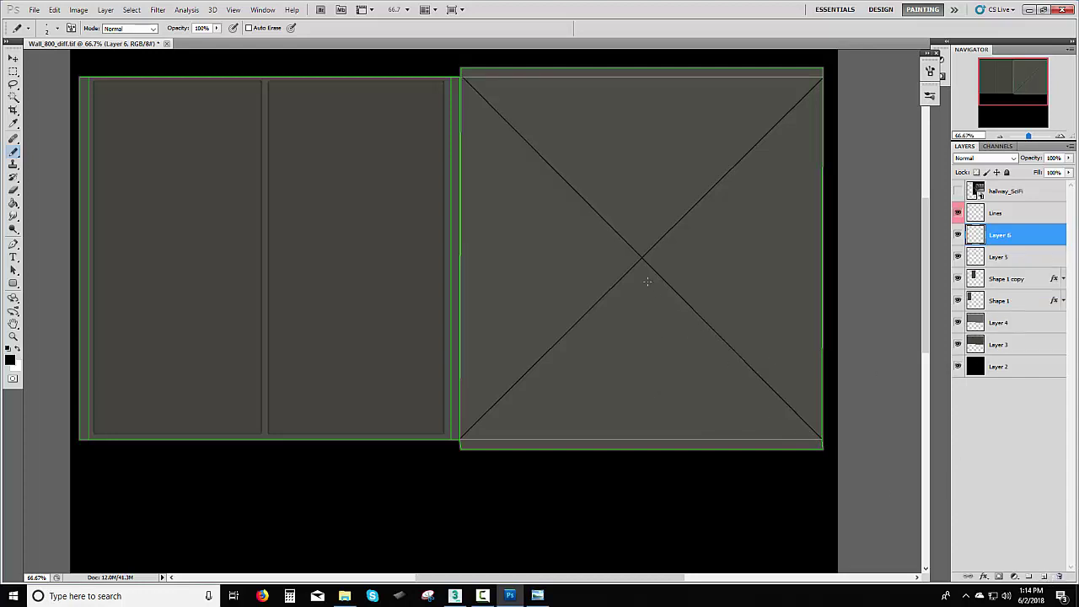
shift+drag(642, 257, 642, 90)
shift+drag(641, 257, 646, 414)
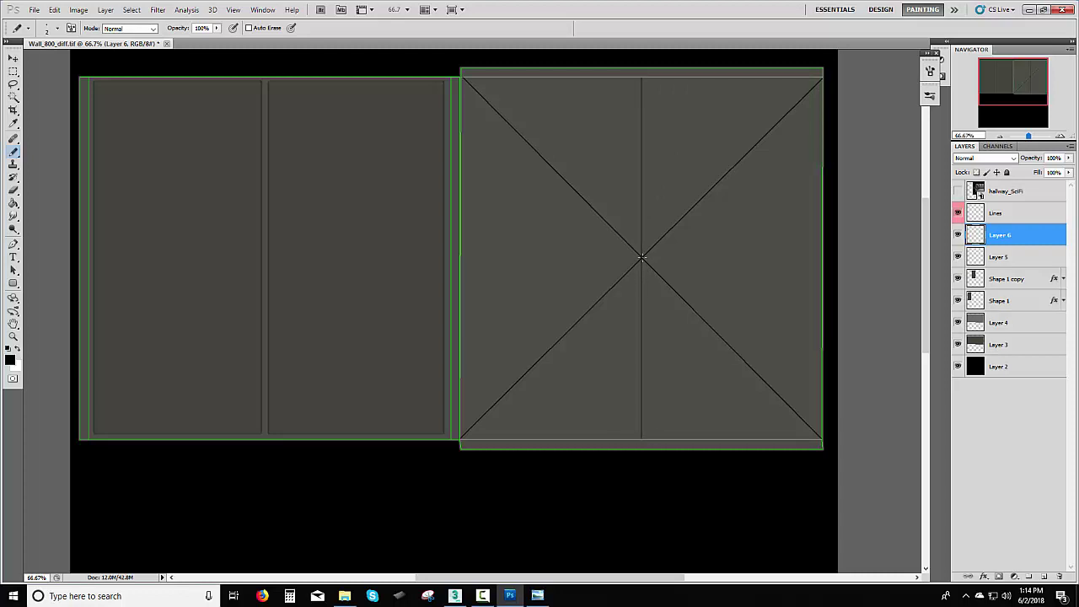
shift+drag(643, 257, 793, 266)
shift+drag(642, 258, 463, 277)
- On Layer 5, connect the midpoints of the wall face's four edges with diagonal lines to form a diamond
click(1009, 257)
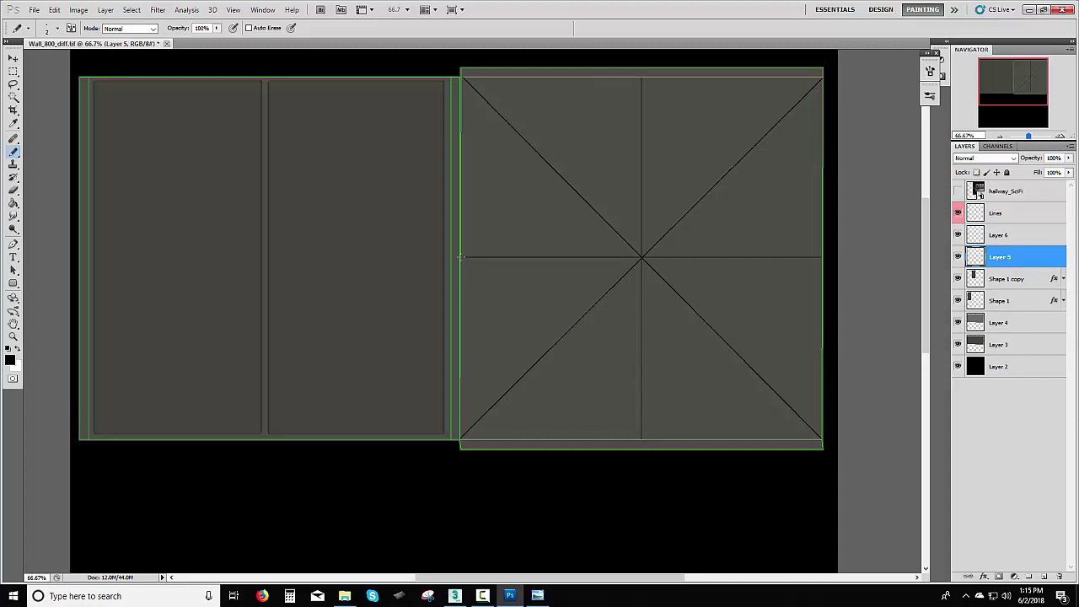
shift+click(461, 258)
shift+click(642, 78)
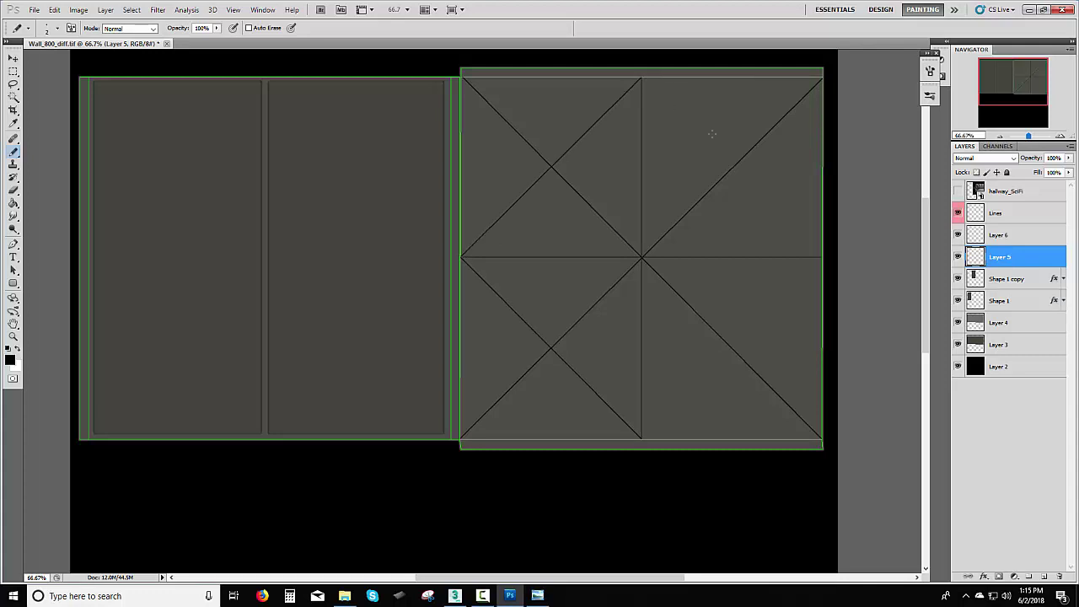
shift+click(823, 257)
shift+click(642, 439)
- On Layer 6, draw vertical and horizontal quarter lines through the four new diagonal crossings, spanning the whole wall face
click(997, 235)
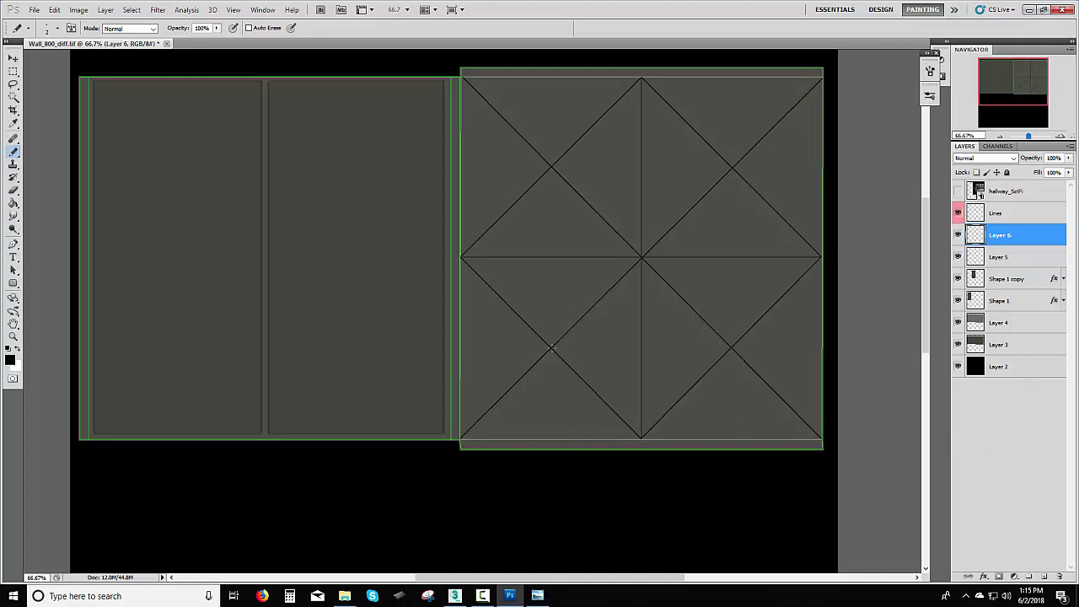
shift+drag(553, 348, 551, 111)
shift+click(551, 393)
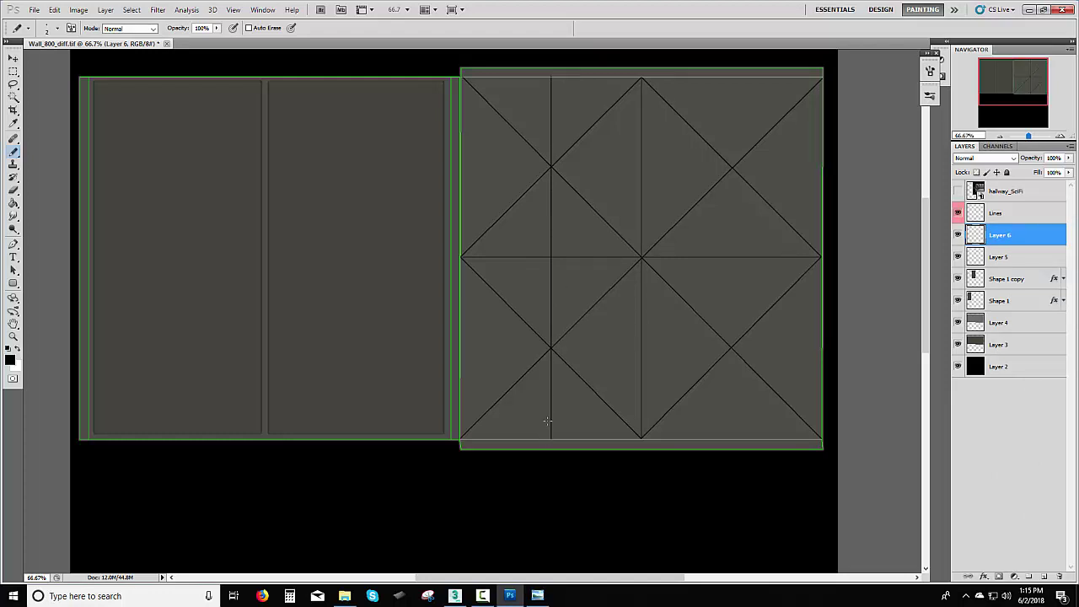
mouse_move(550, 347)
shift+mouse_down()
mouse_move(476, 349)
mouse_move(788, 348)
shift+mouse_up()
mouse_move(735, 395)
shift+mouse_down()
mouse_move(730, 433)
mouse_move(733, 97)
shift+mouse_up()
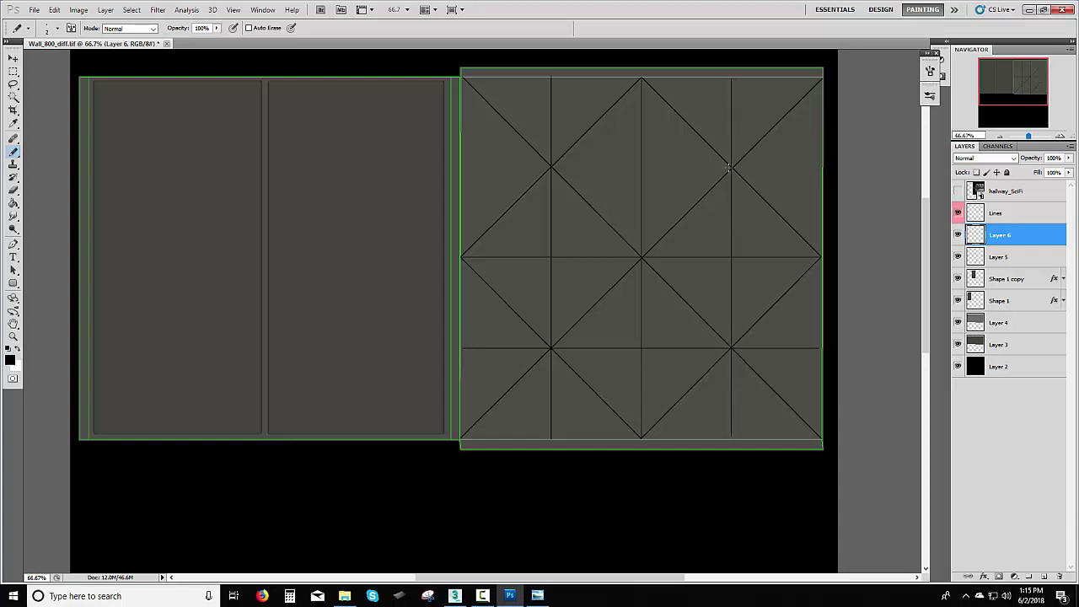
shift+drag(729, 169, 475, 179)
- Merge Layer 5 and Layer 6 into one guide layer and set its opacity to 23%
shift+click(1046, 256)
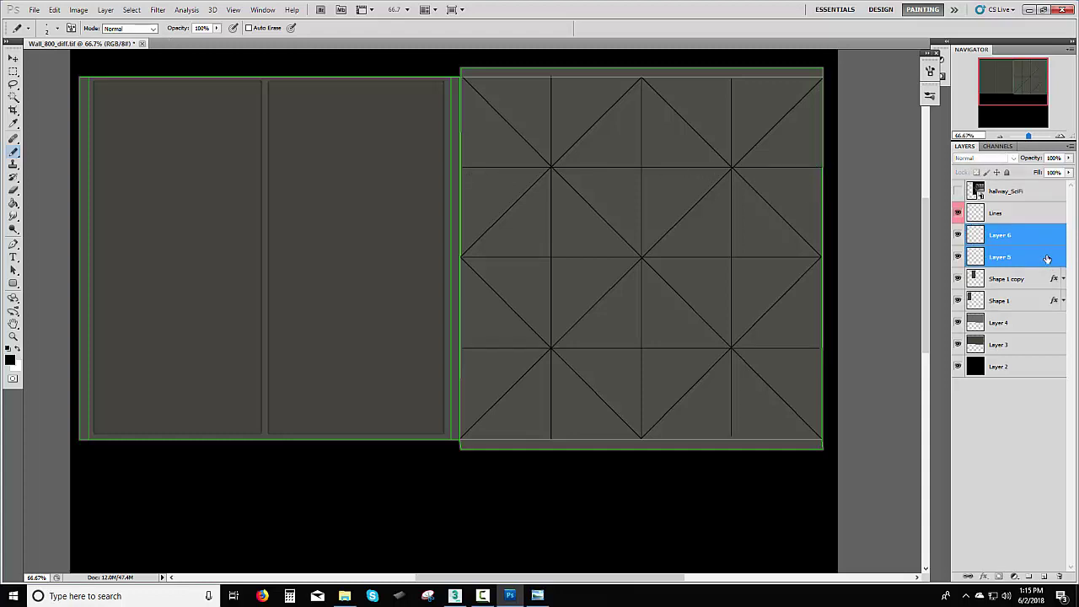
key(ctrl+e)
click(1068, 160)
drag(1069, 172, 1025, 172)
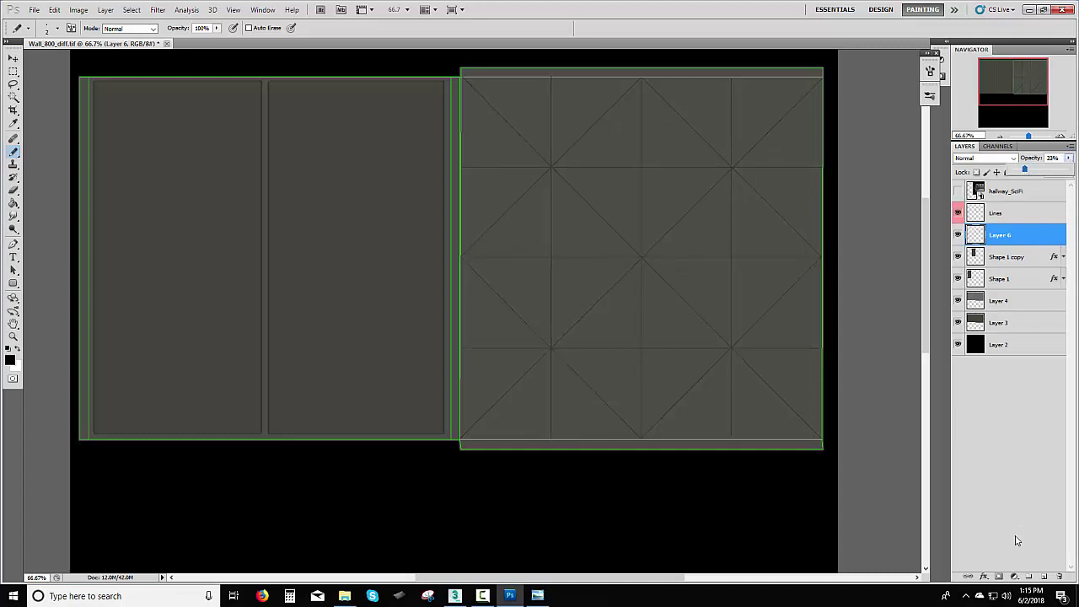
- Recheck the concept sheet and try drawing a rounded rectangle across the second row of the guide grid
click(13, 284)
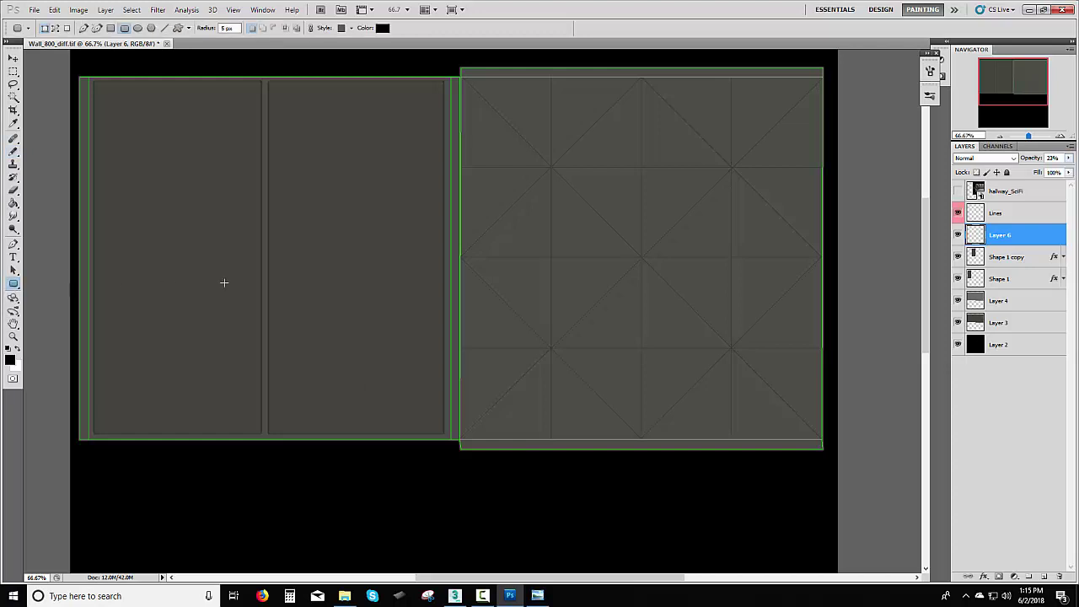
click(538, 595)
click(537, 595)
drag(466, 171, 817, 254)
key(ctrl+z)
- Set the rounded rectangle's shape color to the dark gray 44443d sampled from the existing front panel
click(381, 29)
click(386, 149)
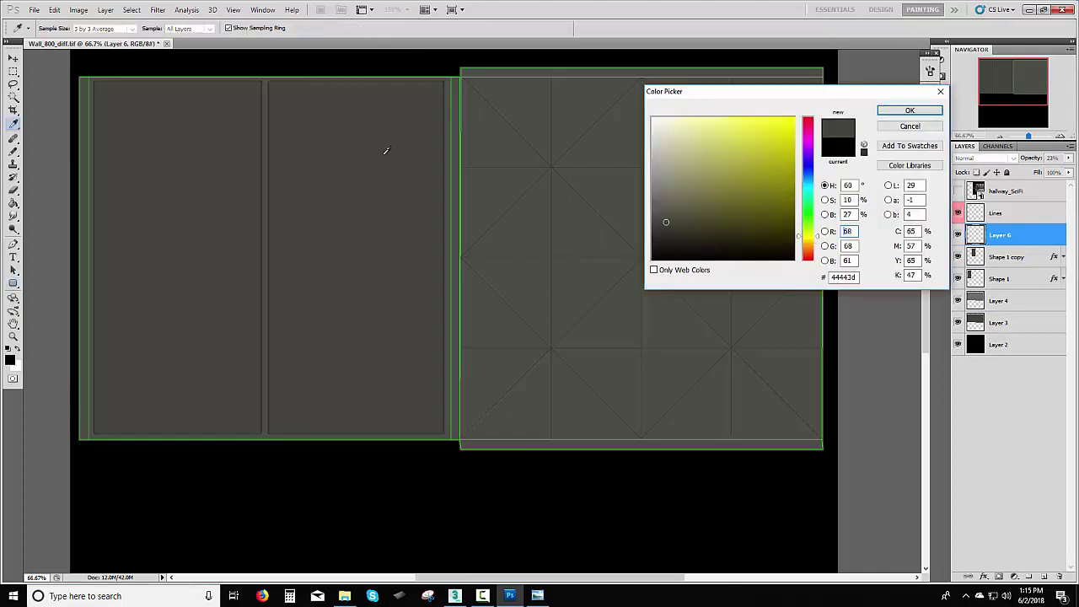
click(910, 110)
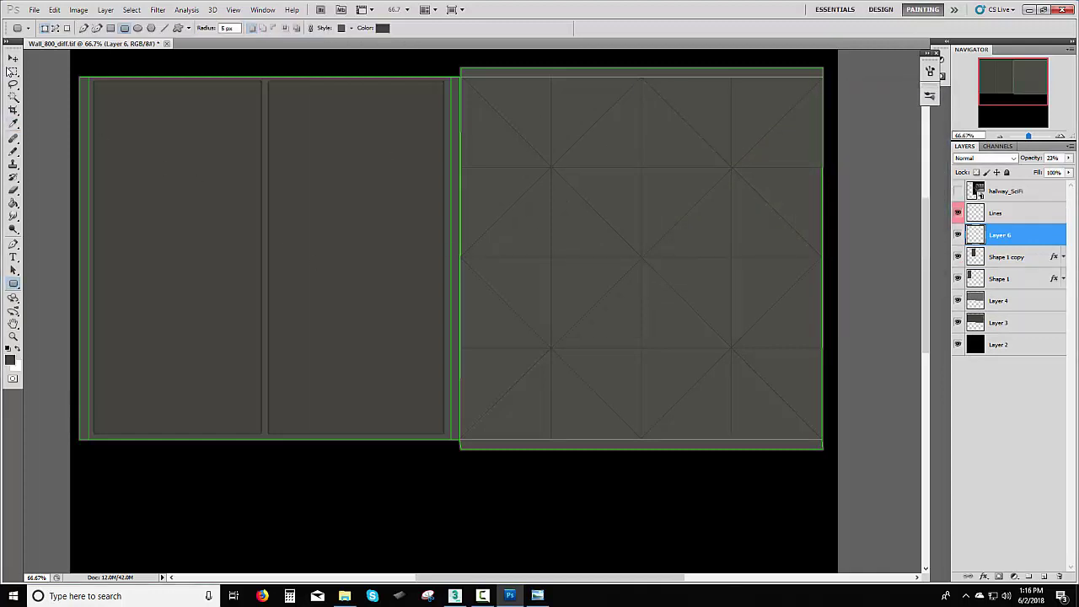
- On a new layer, fill a small square as wide as the gap between the two front panels with bright green, and deselect
key(m)
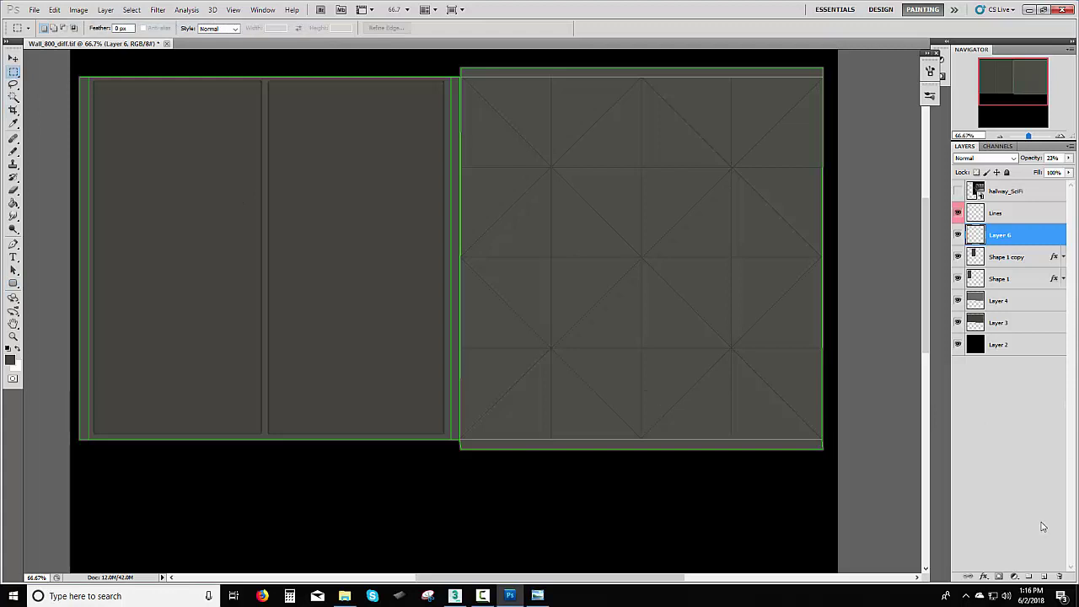
click(1042, 577)
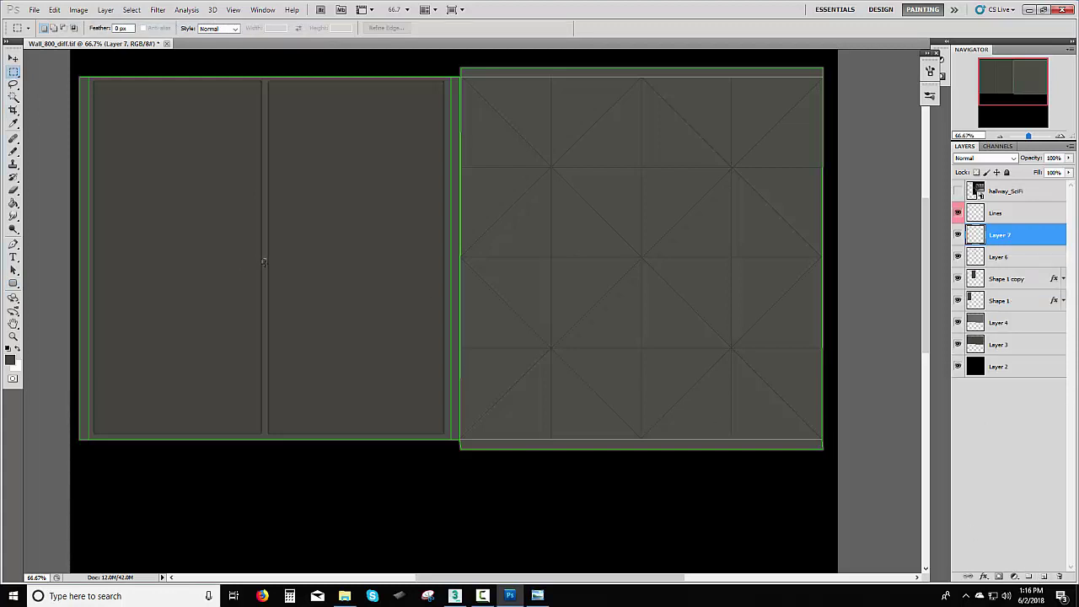
shift+drag(265, 263, 267, 264)
click(16, 351)
click(10, 359)
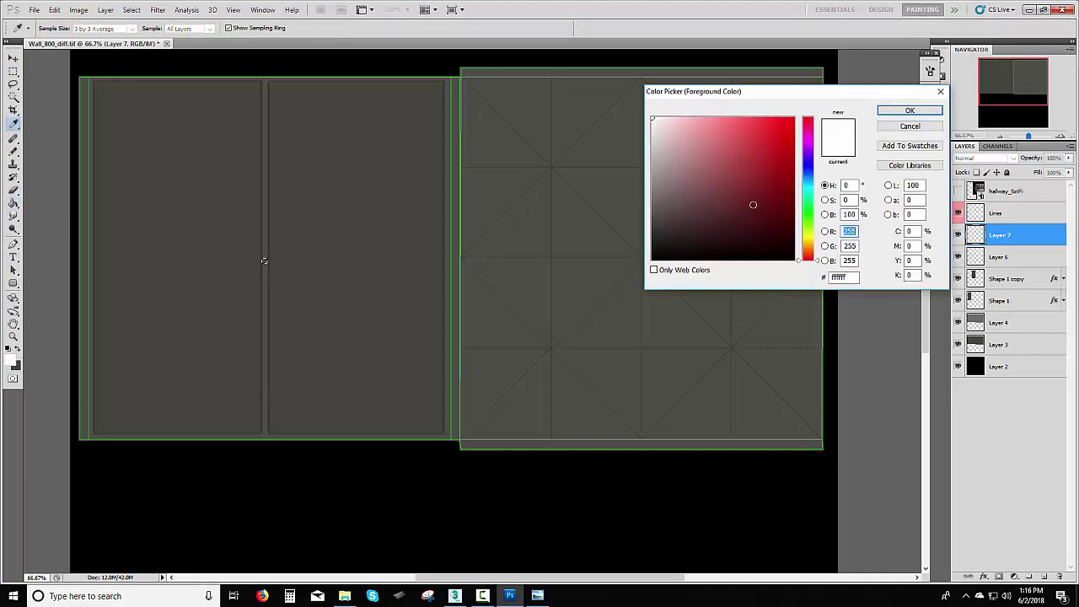
click(805, 211)
click(794, 118)
click(906, 112)
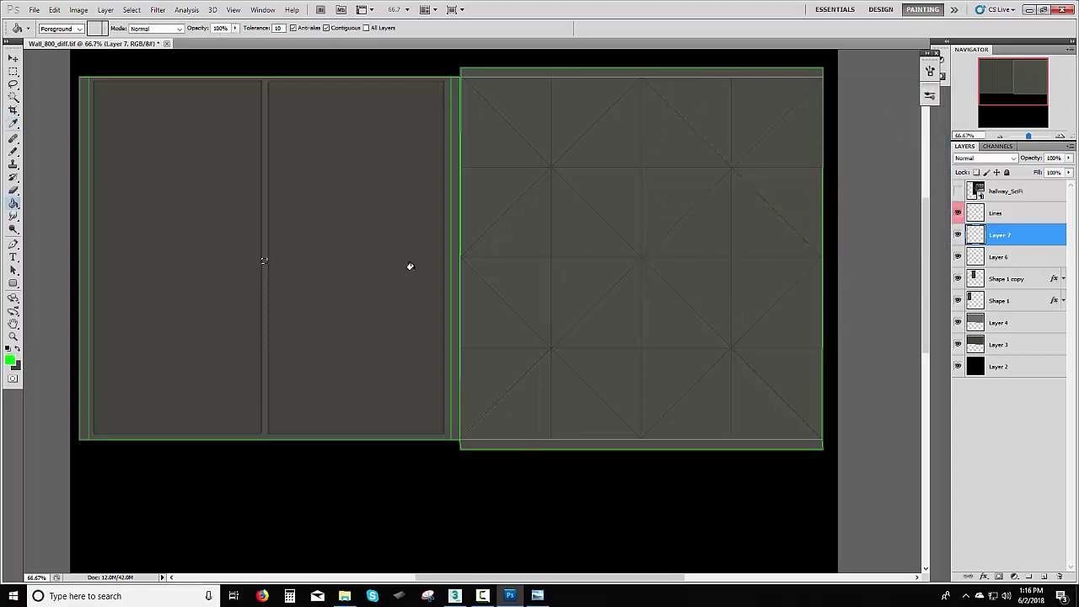
click(264, 261)
key(m)
key(ctrl+d)
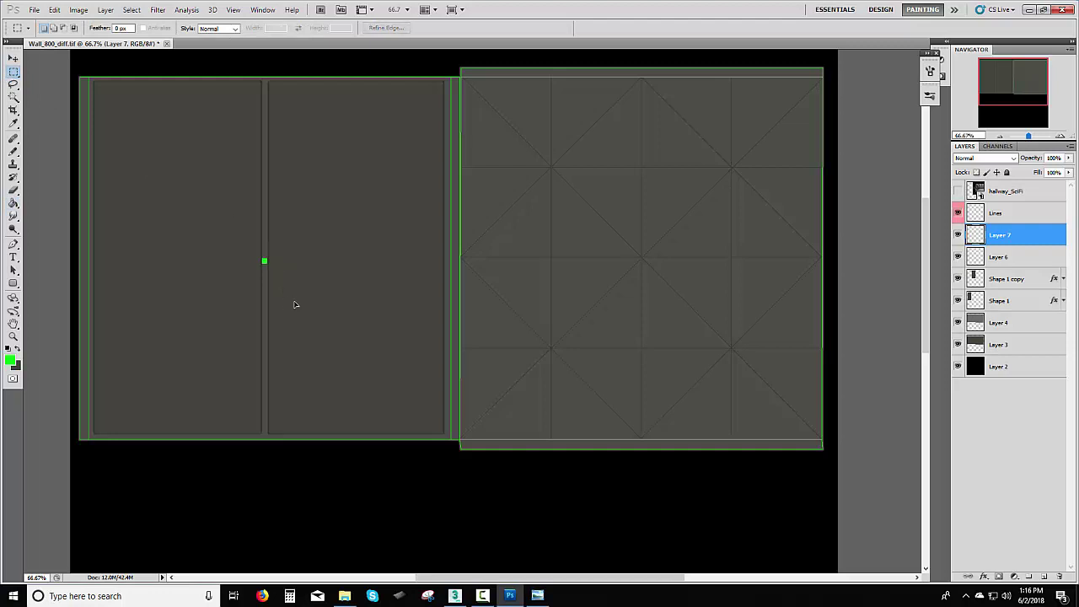
- Move the green spacer square against the back face's left edge in the first row, and place a duplicate on the vertical center line
ctrl+drag(296, 306, 583, 206)
ctrl+drag(526, 176, 514, 170)
key(ctrl+j)
ctrl+drag(503, 275, 677, 237)
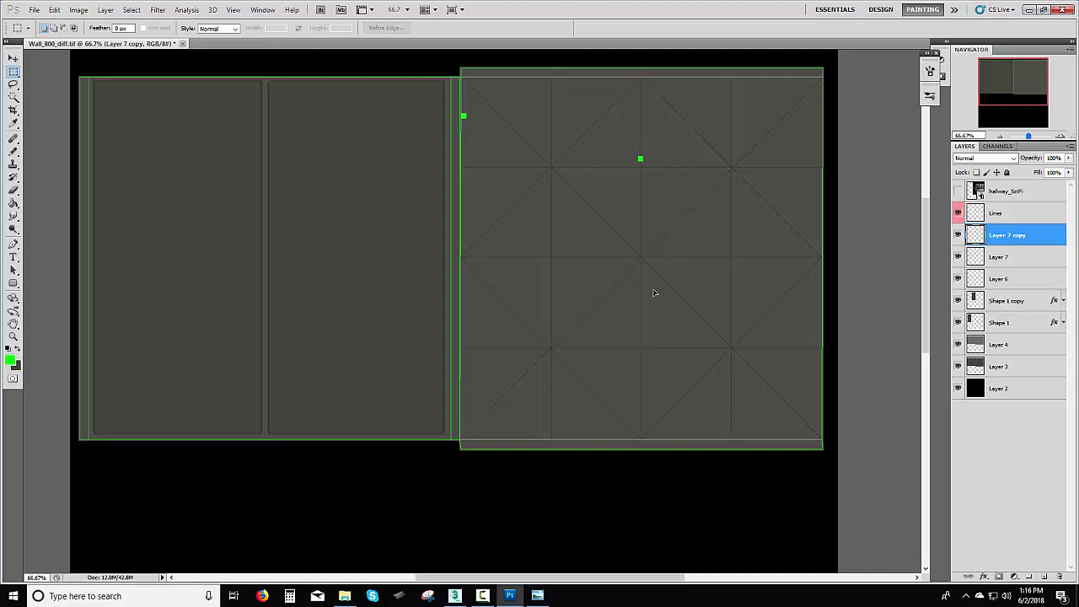
mouse_move(654, 293)
ctrl+mouse_down()
mouse_move(616, 292)
mouse_move(650, 293)
ctrl+mouse_up()
ctrl+drag(661, 251, 662, 229)
- Place two green spacer squares side by side where the vertical center line meets the back face's upper edge, duplicating the spacer layer
key(ctrl+z)
key(ctrl+j)
key(ctrl+z)
ctrl+drag(557, 161, 616, 173)
key(ctrl+j)
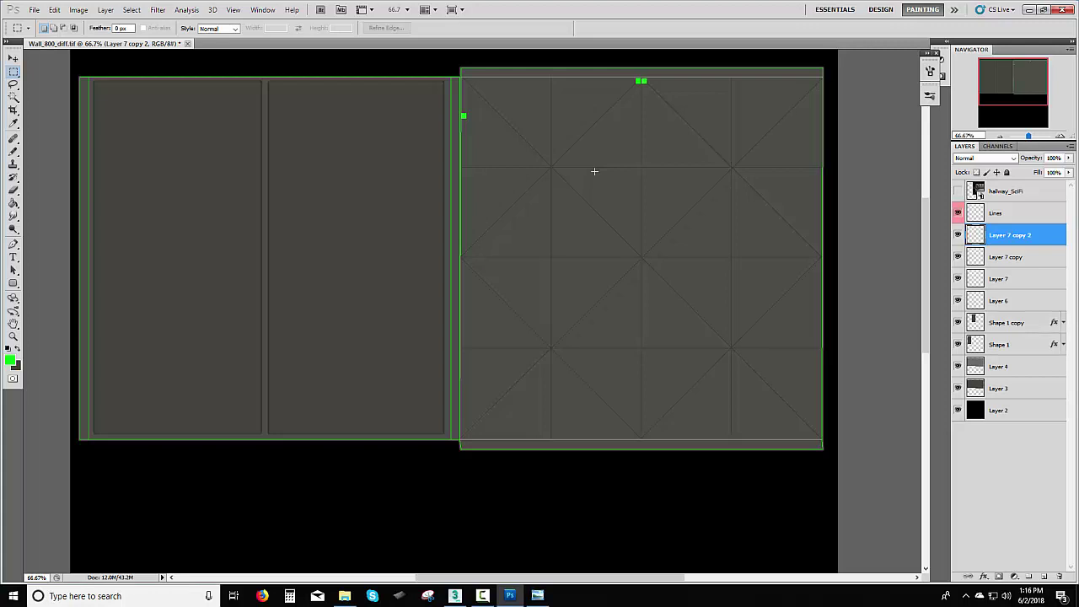
- Place further spacer duplicates just below the first row line at the center and just above the second row line at the left edge
key(ctrl+j)
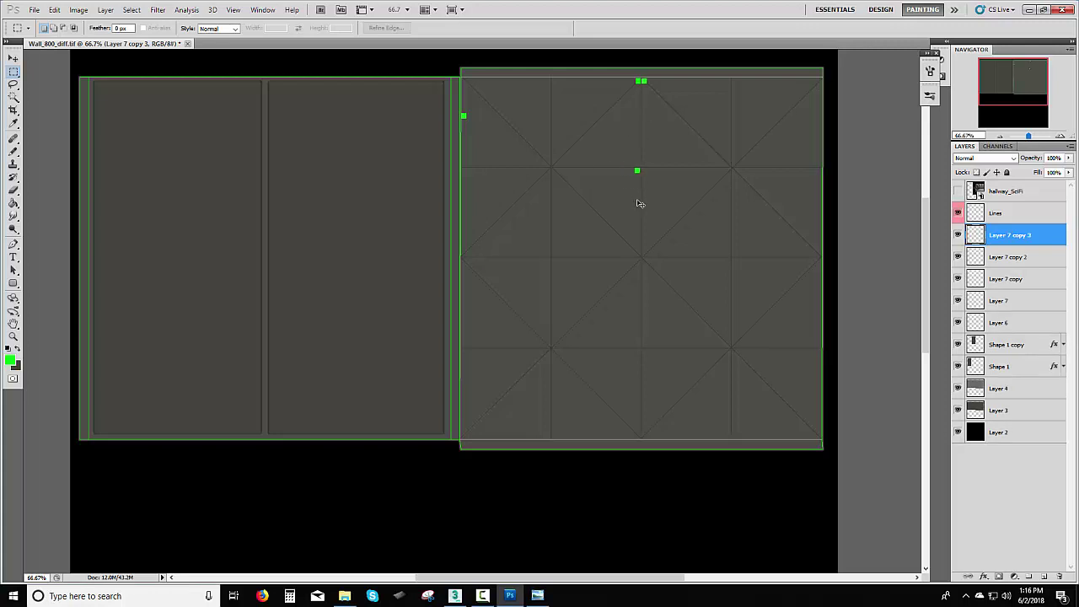
key(ctrl+j)
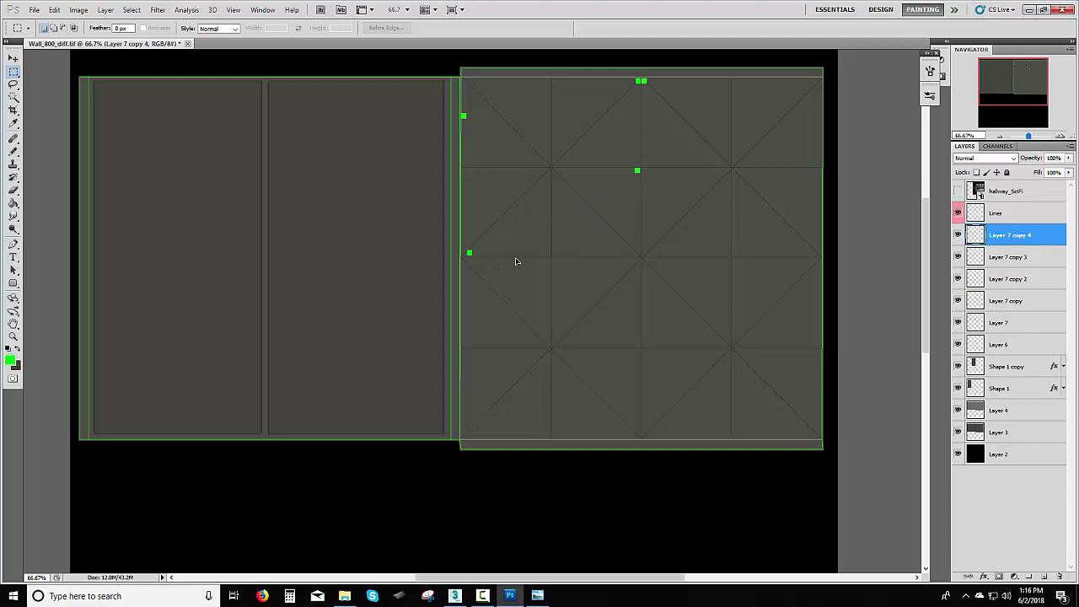
ctrl+drag(516, 258, 511, 260)
- Group the five spacer square layers and add a new empty layer above the group
click(958, 302)
shift+click(1017, 324)
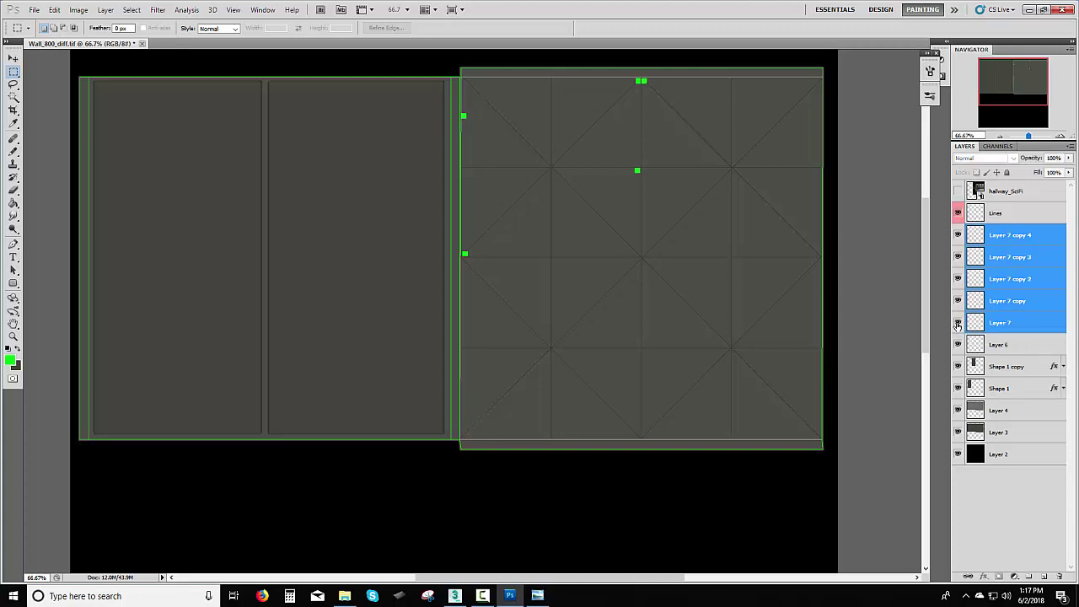
key(ctrl+g)
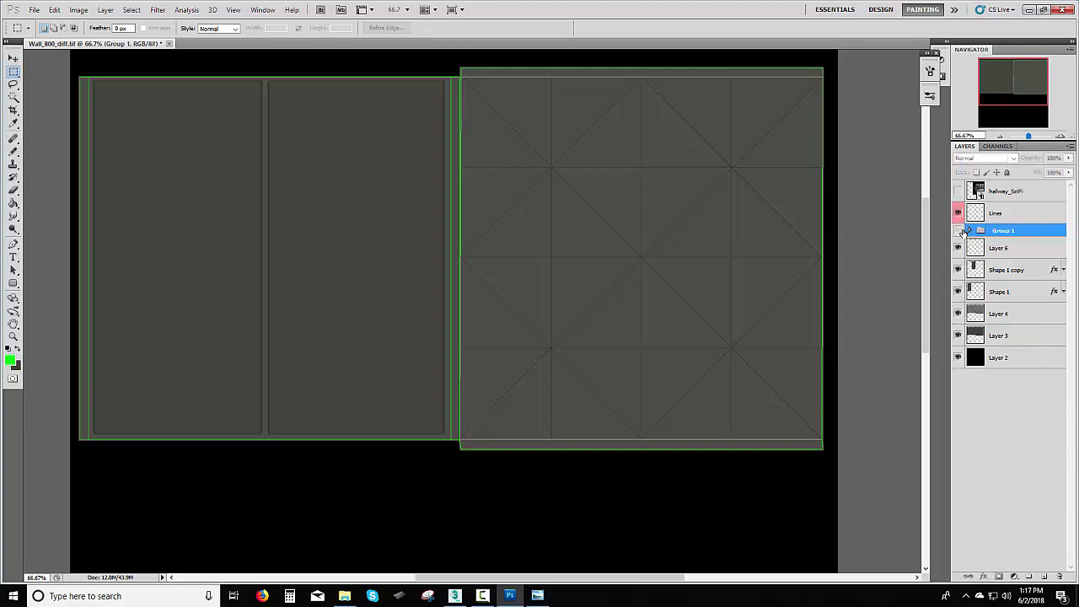
click(1044, 577)
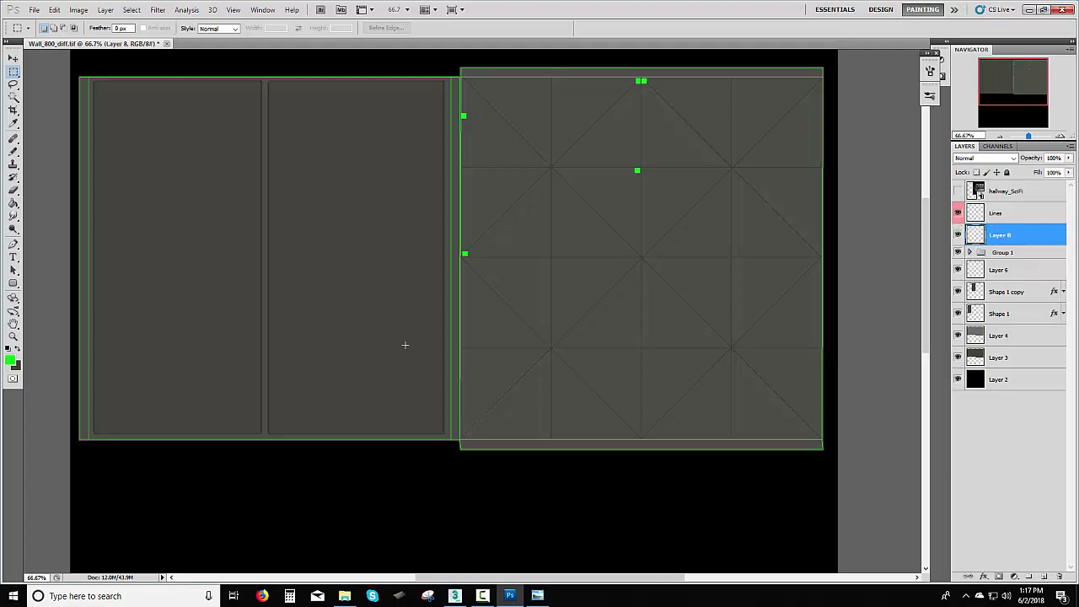
- Try drawing a rounded rectangle in the left half of the back face's first row, and undo it
click(13, 283)
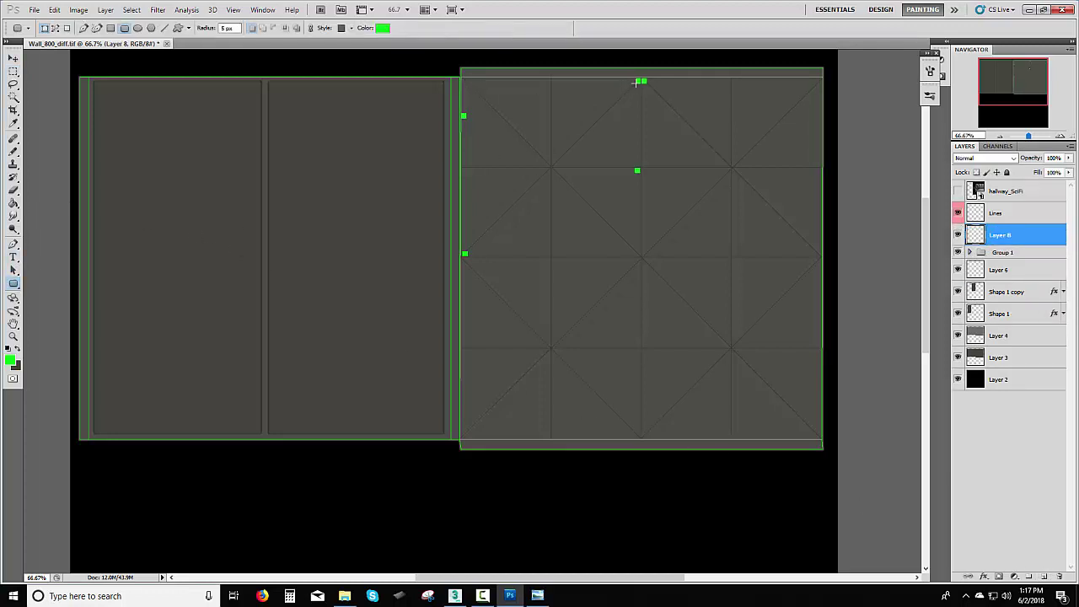
drag(636, 82, 468, 158)
key(ctrl+z)
- Duplicate the lowest left-edge spacer inside Group 1 and move the copy up to sit just above the first row line
click(969, 252)
click(1005, 279)
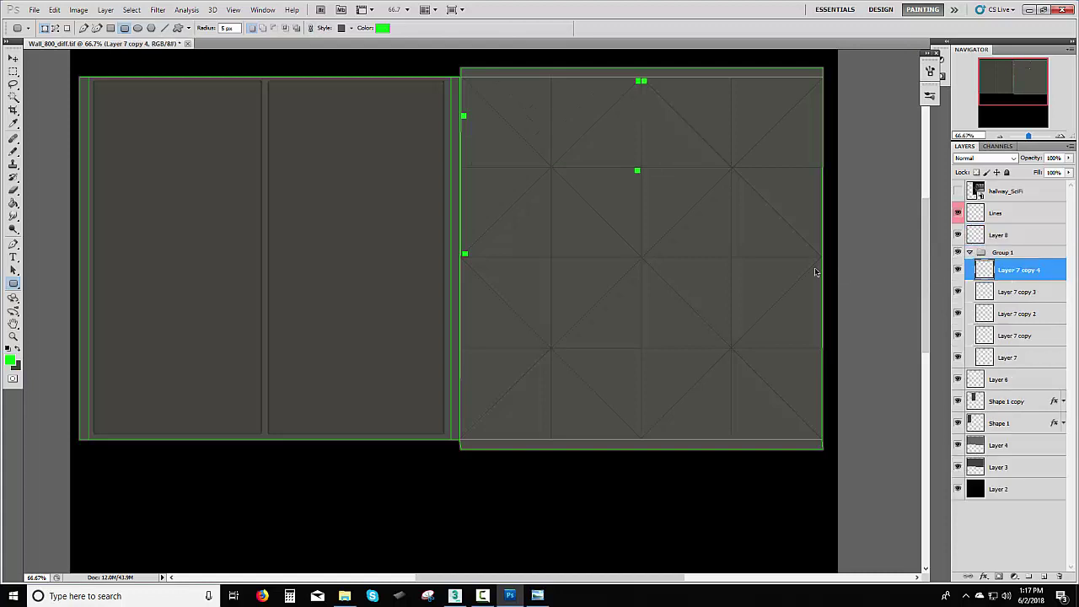
click(11, 72)
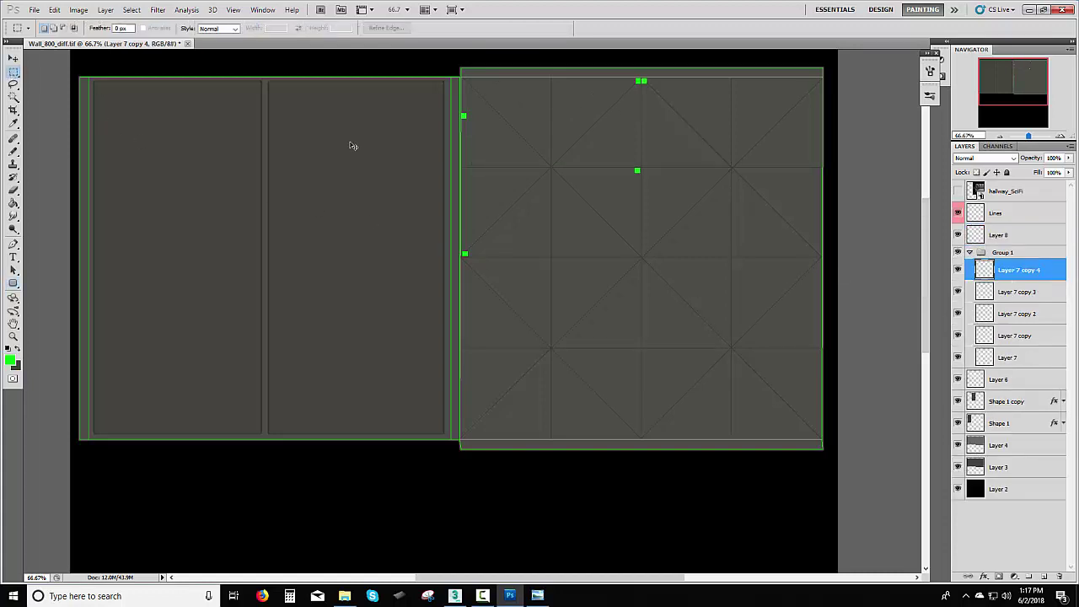
key(ctrl+j)
ctrl+drag(549, 207, 543, 129)
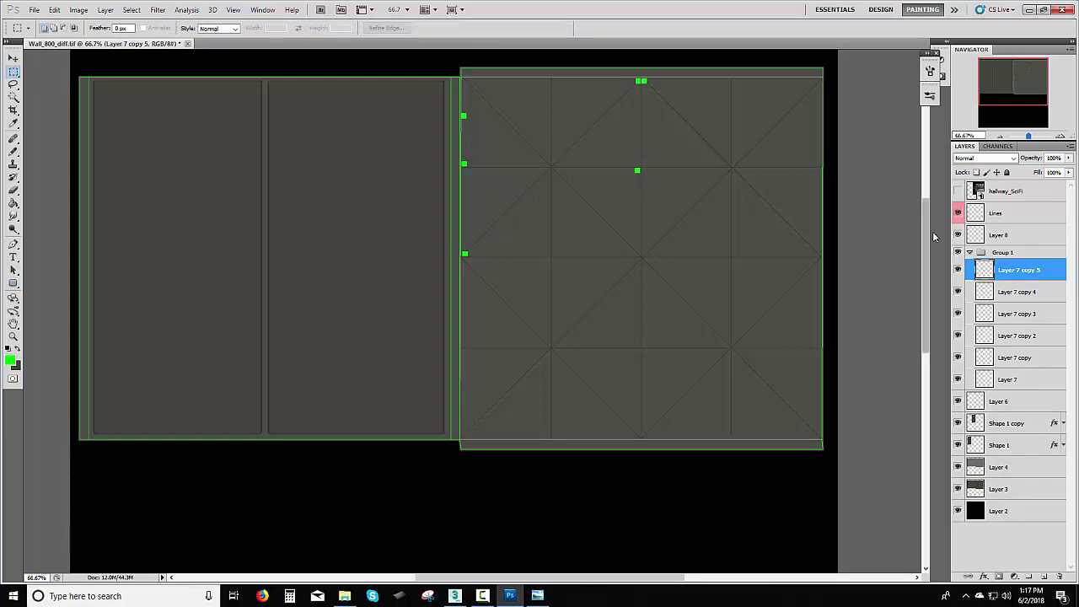
- Return to the empty Layer 8 and change the Rounded Rectangle tool's color from green to the panels' dark gray
click(970, 252)
click(1000, 234)
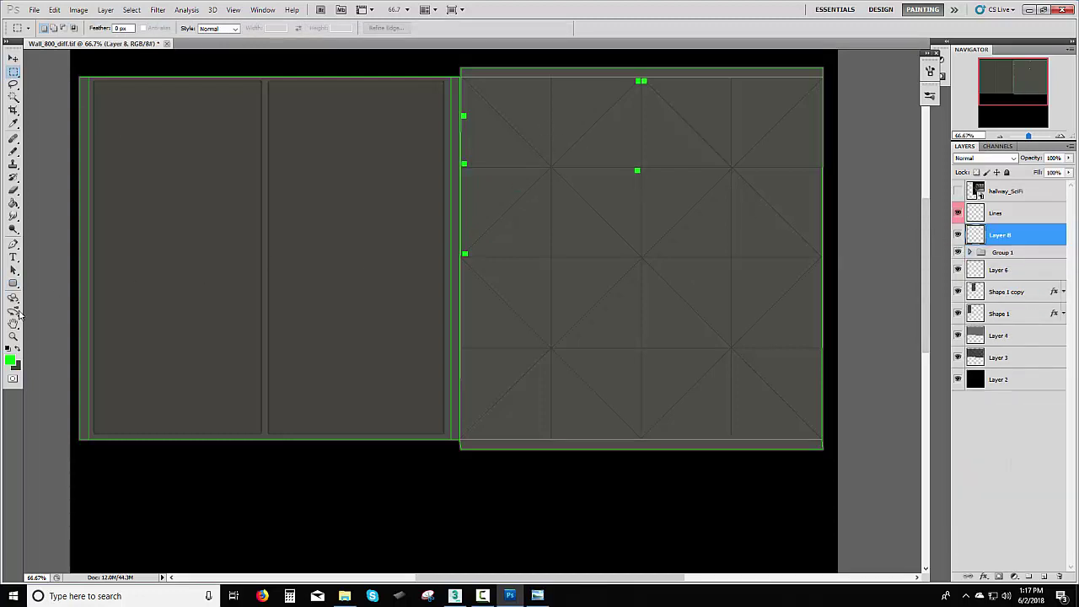
click(14, 284)
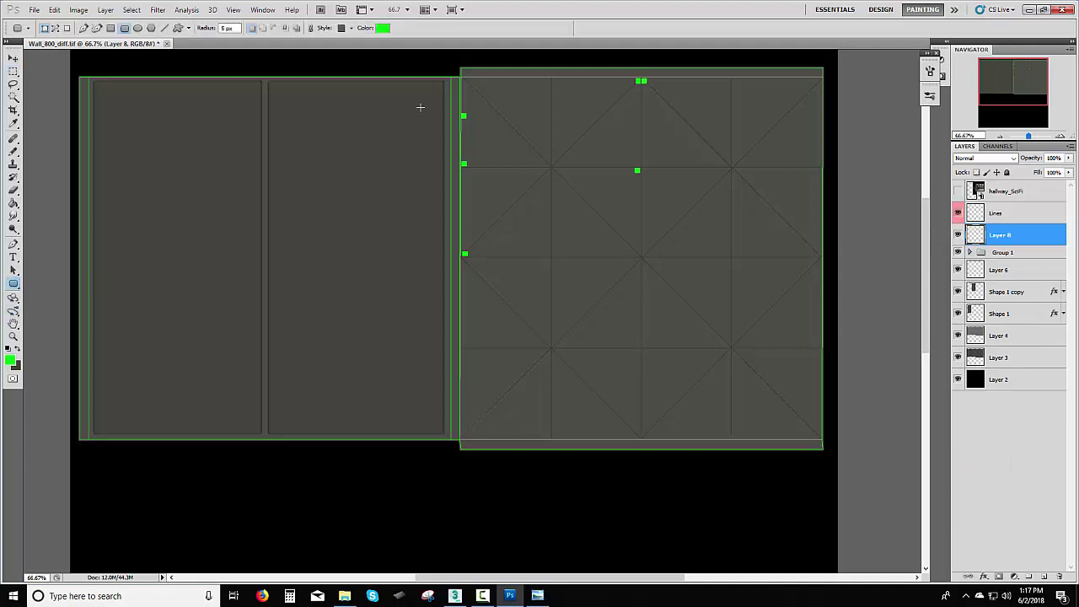
click(383, 28)
click(666, 225)
click(909, 109)
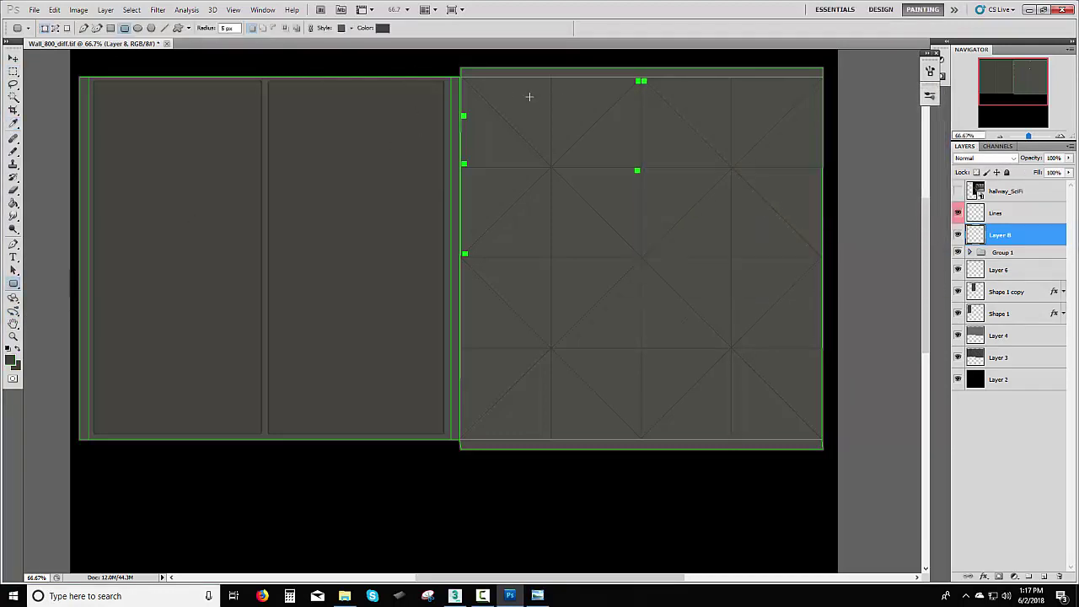
- Draw a rounded rectangle panel with a 5 px radius between the spacers in the left half of the back face's first row
mouse_move(636, 81)
mouse_down()
mouse_move(510, 155)
mouse_move(467, 161)
mouse_up()
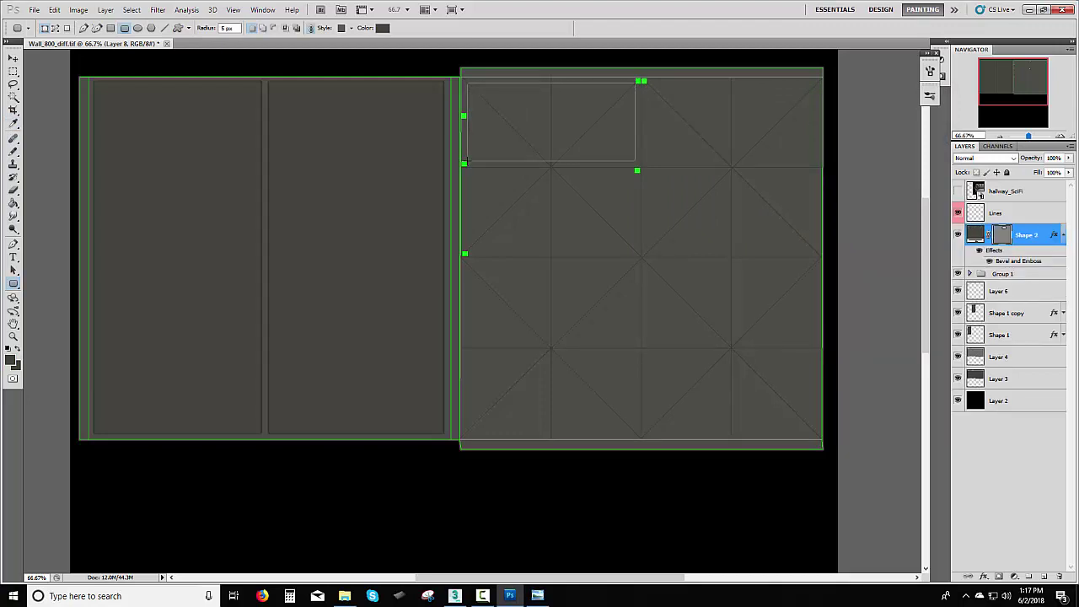
click(1063, 237)
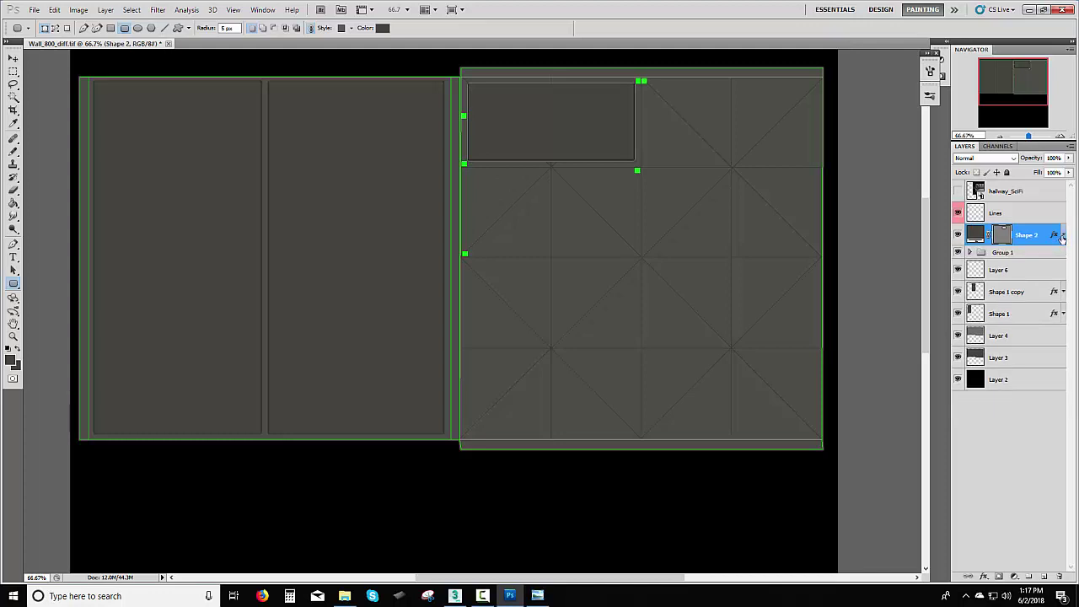
click(1062, 237)
click(1062, 237)
- Duplicate the first-row panel and nudge the copy horizontally into the right half of the row, leaving a spacer-wide margin at the outer edge
click(13, 71)
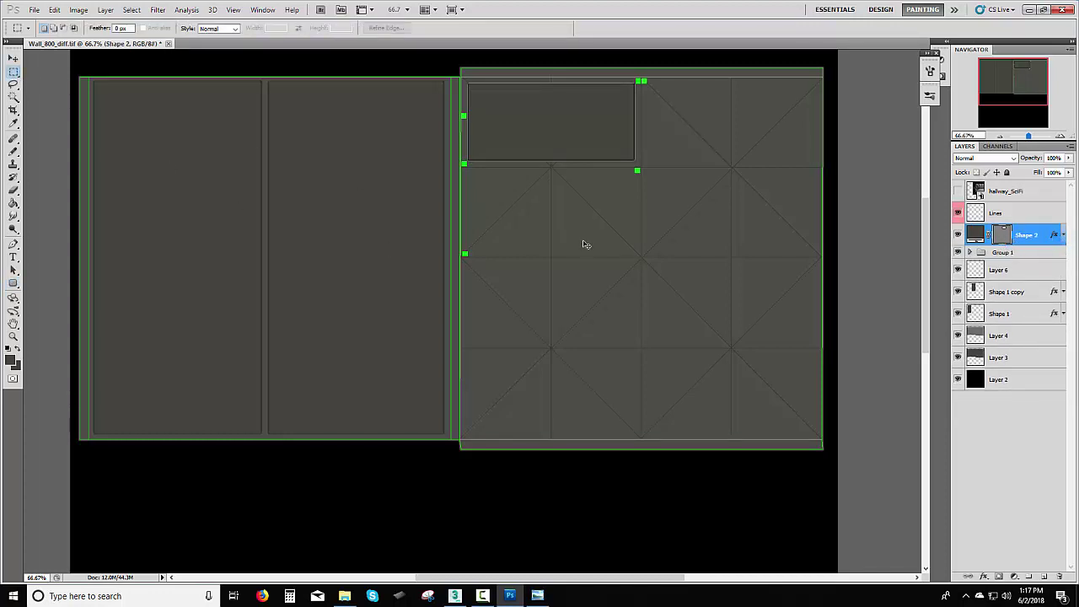
key(ctrl+j)
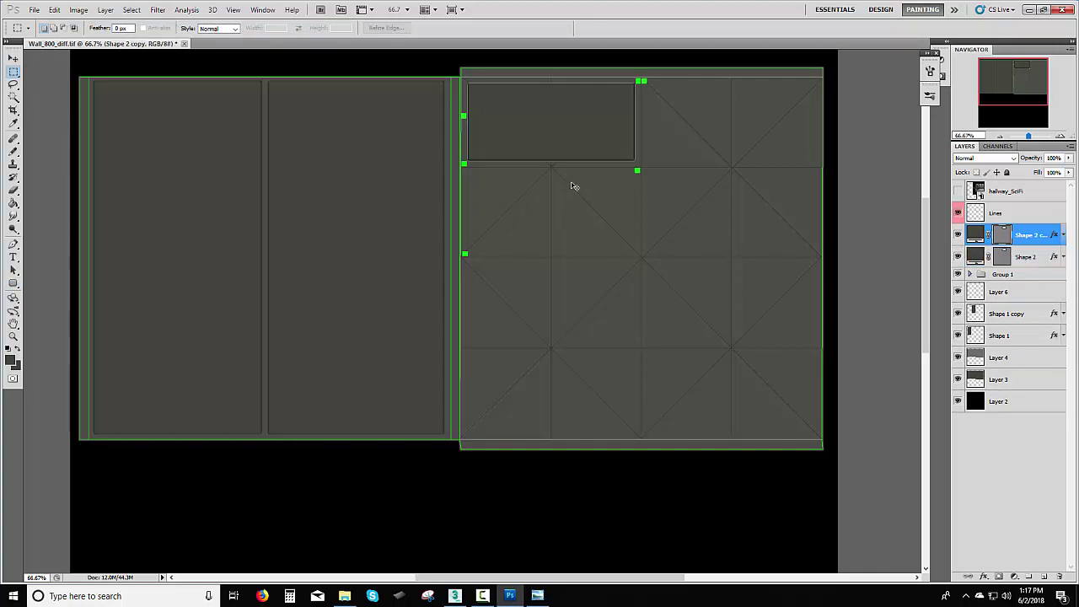
key(ctrl+shift+Right)
key(ctrl+shift+Right)
key(ctrl+shift+Right)
key(ctrl+shift+Right)
key(ctrl+shift+Right)
key(ctrl+shift+Right)
key(ctrl+shift+Right)
key(ctrl+shift+Right)
key(ctrl+shift+Right)
key(ctrl+shift+Right)
key(ctrl+shift+Right)
key(ctrl+shift+Right)
key(ctrl+shift+Right)
key(ctrl+shift+Right)
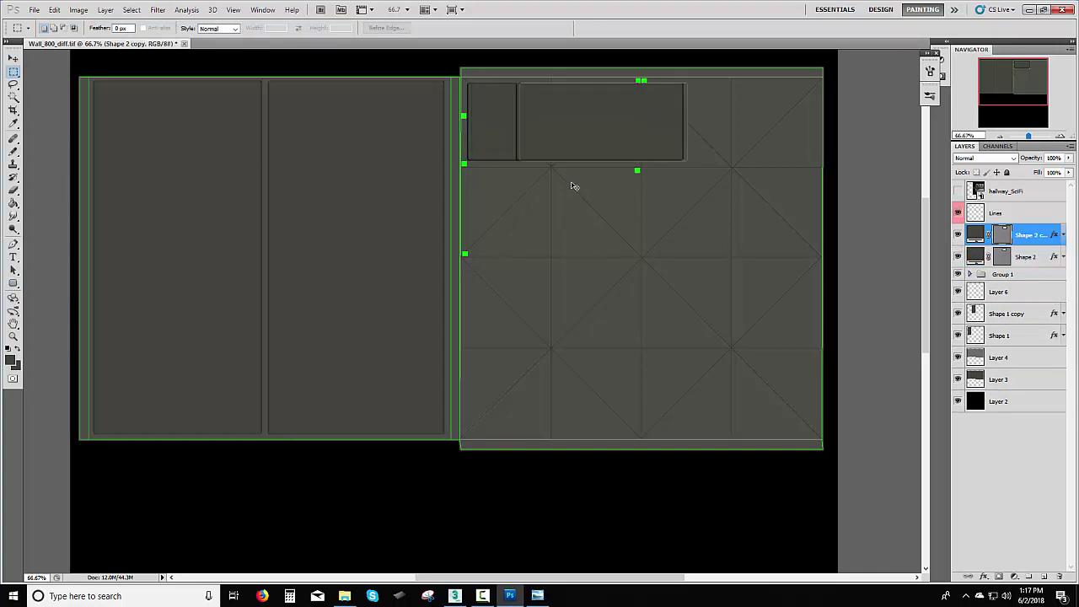
key(ctrl+Right)
key(ctrl+Right)
key(ctrl+Right)
key(ctrl+Right)
key(ctrl+Right)
key(ctrl+Right)
key(ctrl+Right)
key(ctrl+Right)
key(ctrl+Right)
key(ctrl+Right)
key(ctrl+Right)
key(ctrl+Right)
key(ctrl+Right)
key(ctrl+Right)
key(ctrl+Right)
key(ctrl+Right)
key(ctrl+Right)
key(ctrl+Right)
key(ctrl+Right)
key(ctrl+Right)
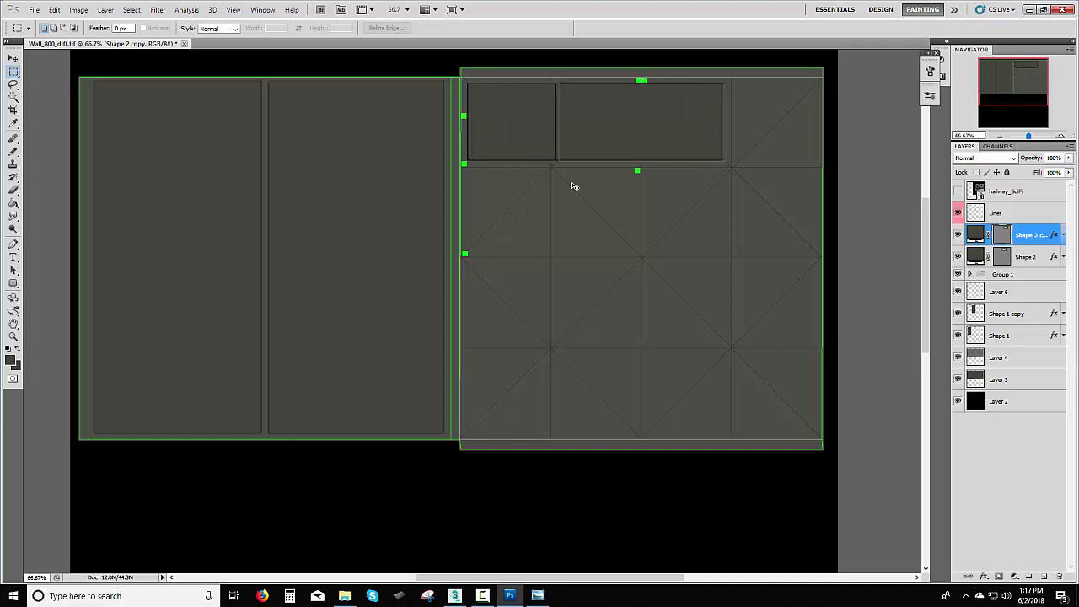
key(ctrl+shift+Right)
key(ctrl+shift+Right)
key(ctrl+shift+Right)
key(ctrl+shift+Right)
key(ctrl+shift+Right)
key(ctrl+shift+Right)
key(ctrl+shift+Right)
key(ctrl+shift+Right)
key(ctrl+shift+Right)
key(ctrl+shift+Right)
key(ctrl+shift+Right)
key(ctrl+shift+Right)
key(ctrl+shift+Right)
key(ctrl+shift+Right)
key(ctrl+shift+Right)
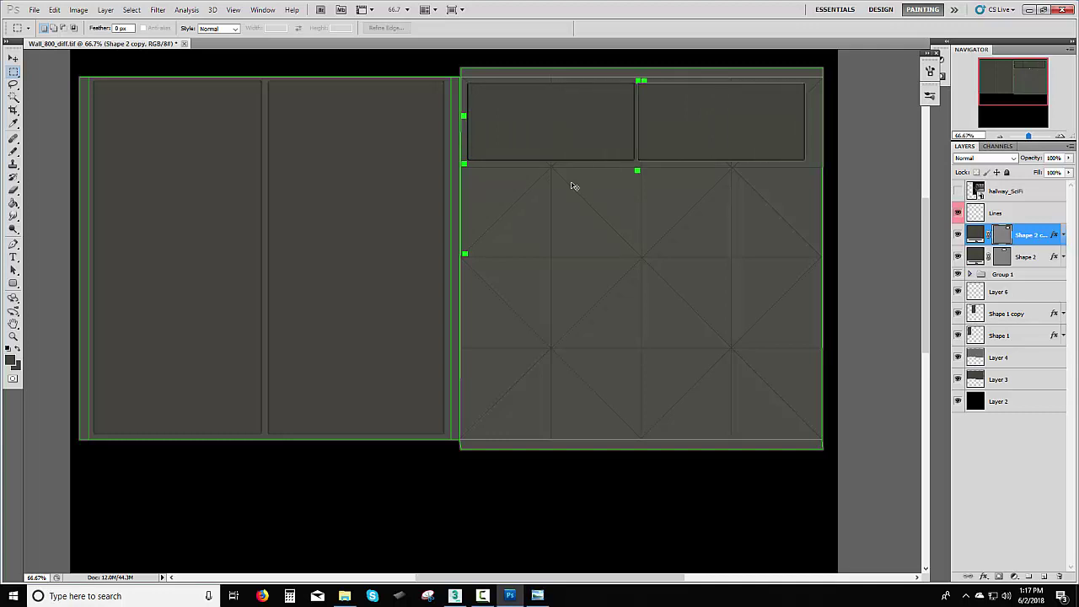
key(ctrl+Right)
key(ctrl+Right)
key(ctrl+Right)
key(ctrl+Right)
key(ctrl+Right)
key(ctrl+Right)
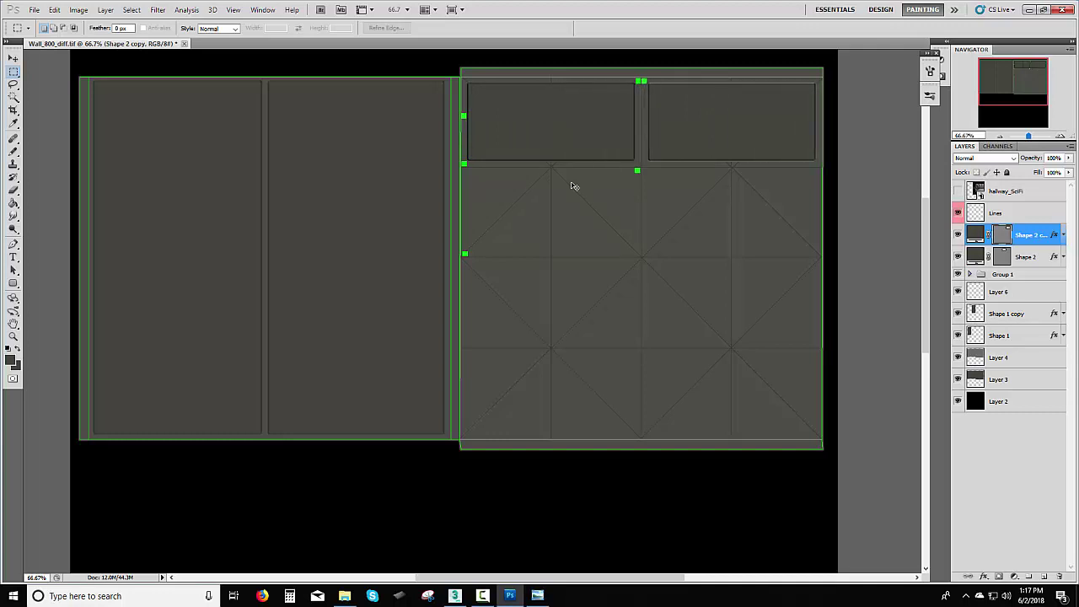
- Hide the Layer 7 copy 2 spacer and center the Layer 7 copy spacer on the vertical center line between the two panels
click(970, 274)
click(957, 314)
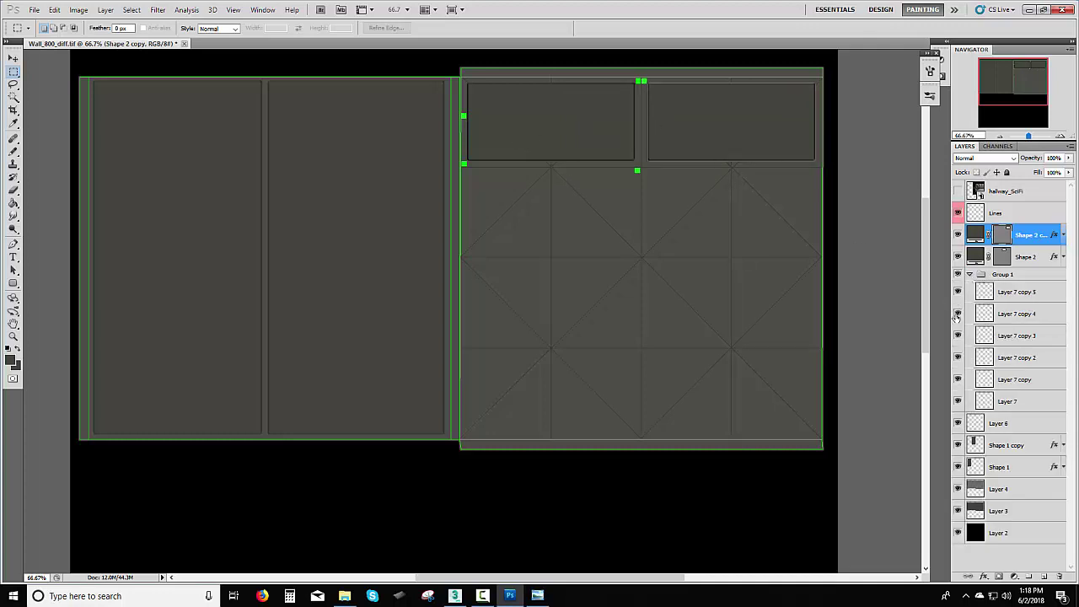
click(957, 336)
click(957, 336)
click(958, 361)
click(975, 381)
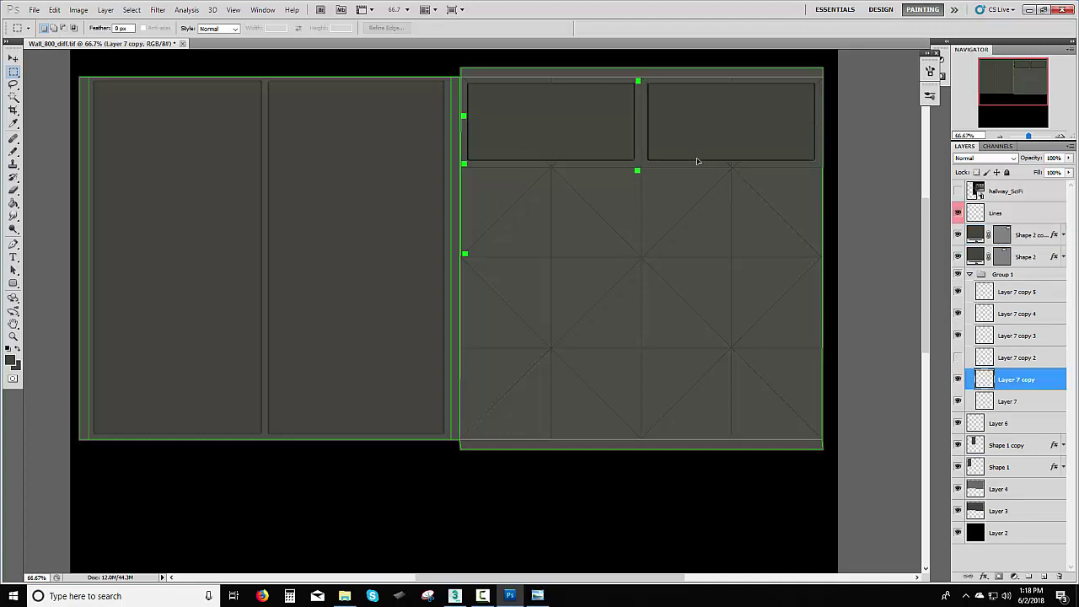
ctrl+drag(695, 165, 693, 165)
- Stretch the left first-row panel's inner edge to meet the central spacer square
click(975, 257)
key(ctrl+t)
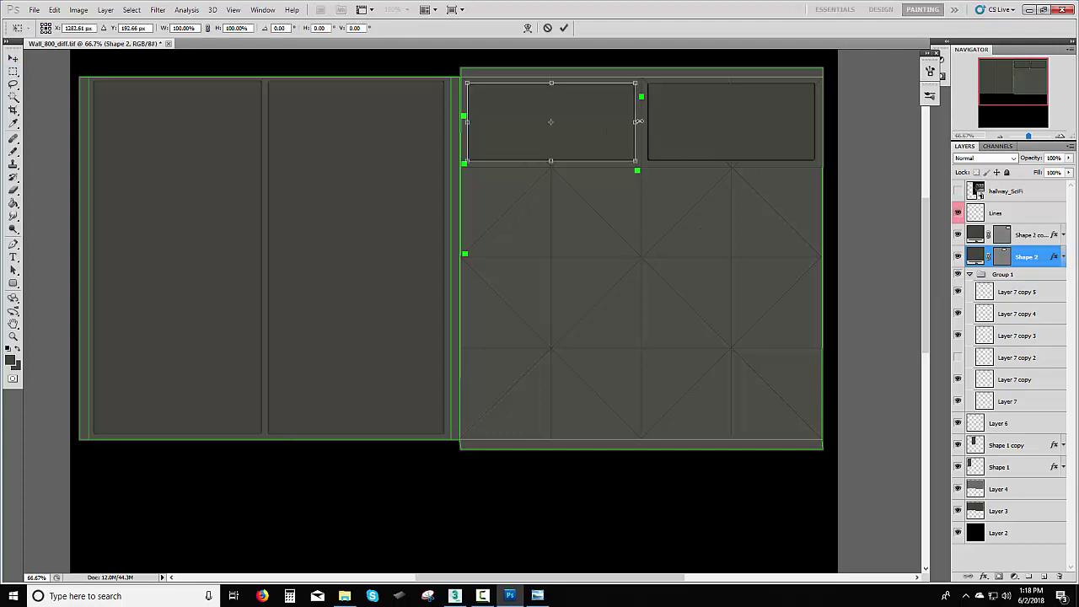
drag(638, 121, 641, 122)
key(Return)
key(m)
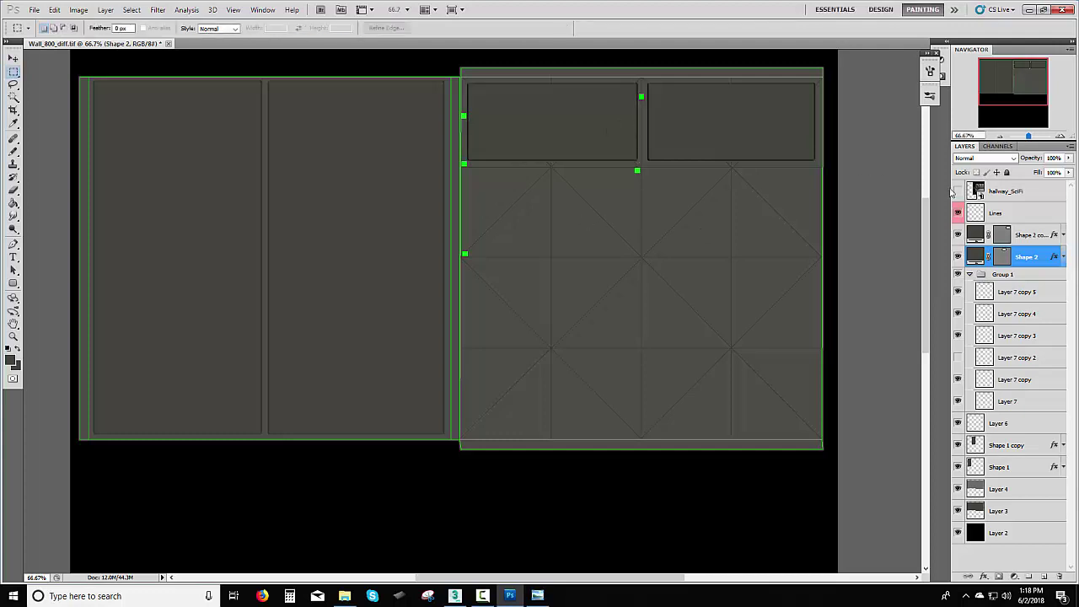
- Stretch the right first-row panel's inner edge to meet the central spacer square
click(1022, 236)
key(ctrl+t)
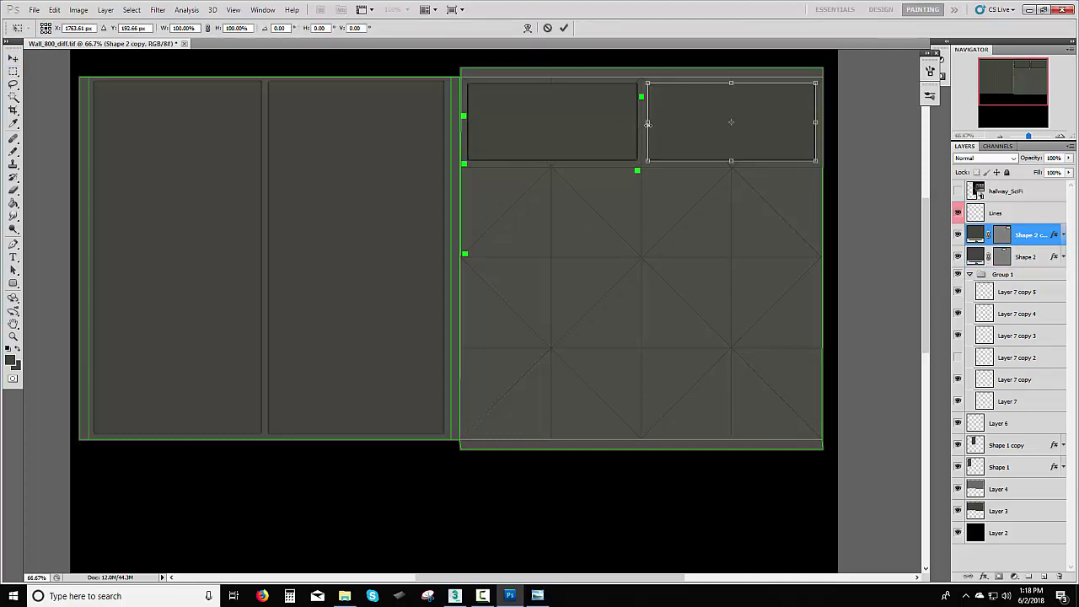
drag(647, 124, 645, 123)
key(Return)
key(m)
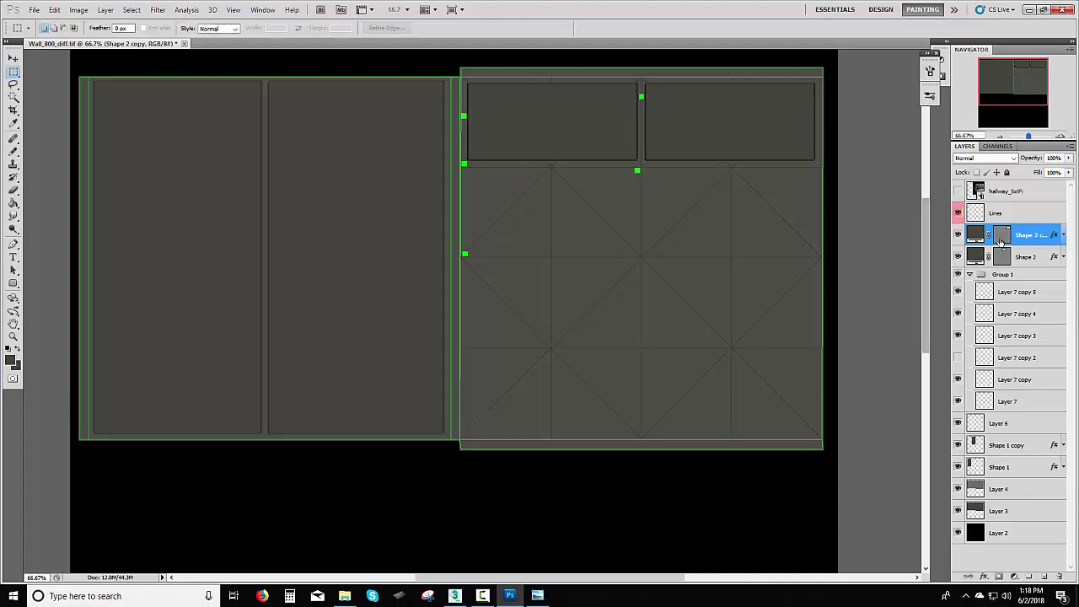
- Duplicate the Layer 7 copy 4 spacer and move the copy straight across to the back face's right edge above the second row line
click(13, 283)
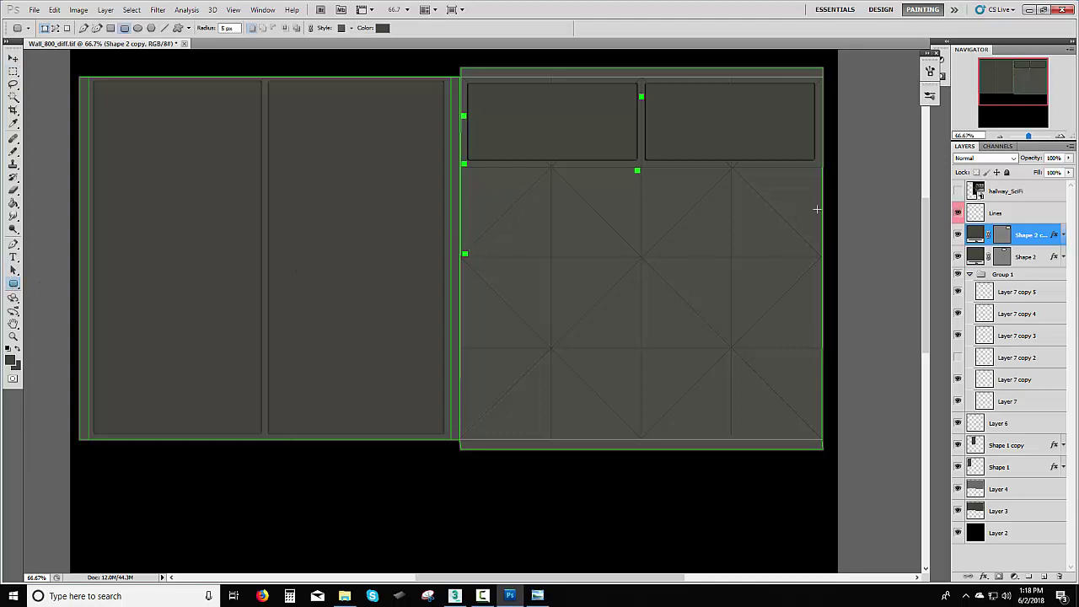
click(958, 293)
click(984, 317)
key(ctrl+j)
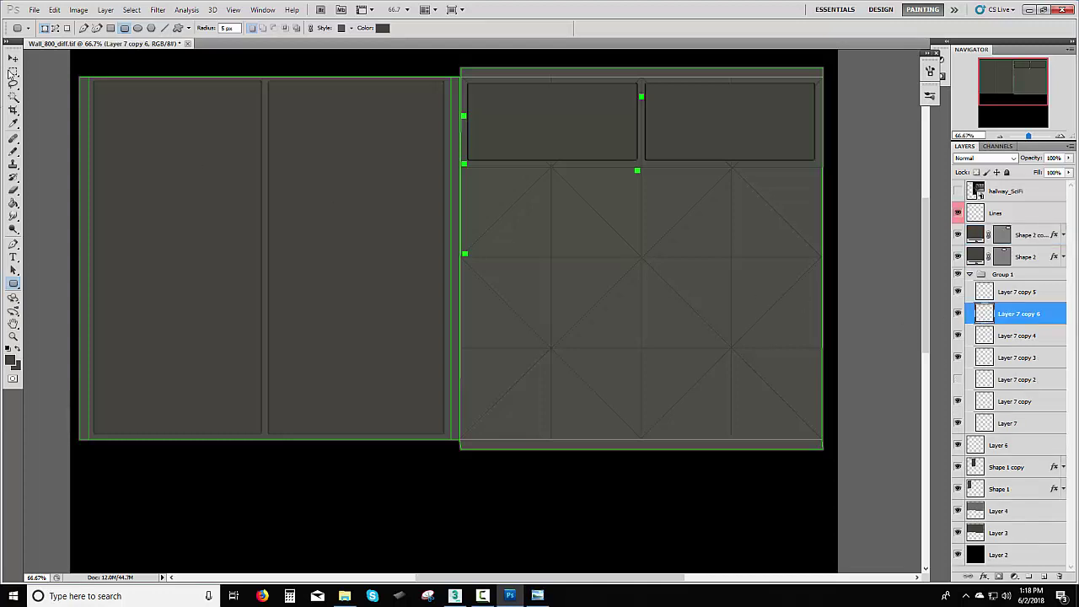
click(10, 72)
mouse_move(466, 254)
ctrl+mouse_down()
mouse_move(795, 255)
mouse_move(706, 296)
mouse_move(759, 283)
ctrl+mouse_up()
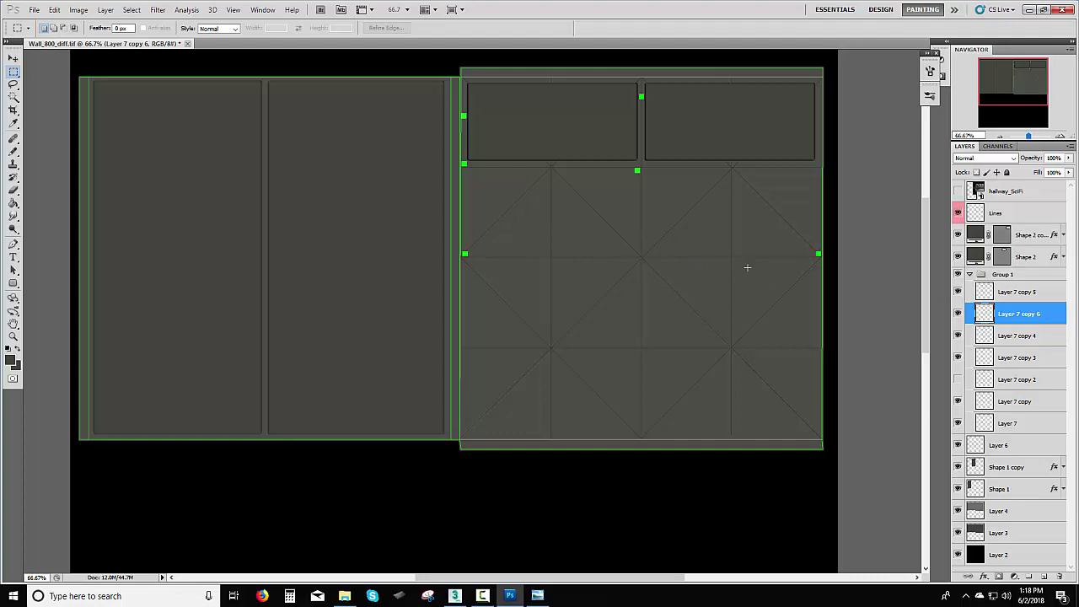
- Draw a rounded rectangle panel spanning the back face's second row between the spacers, and hide the spacer group
click(1018, 235)
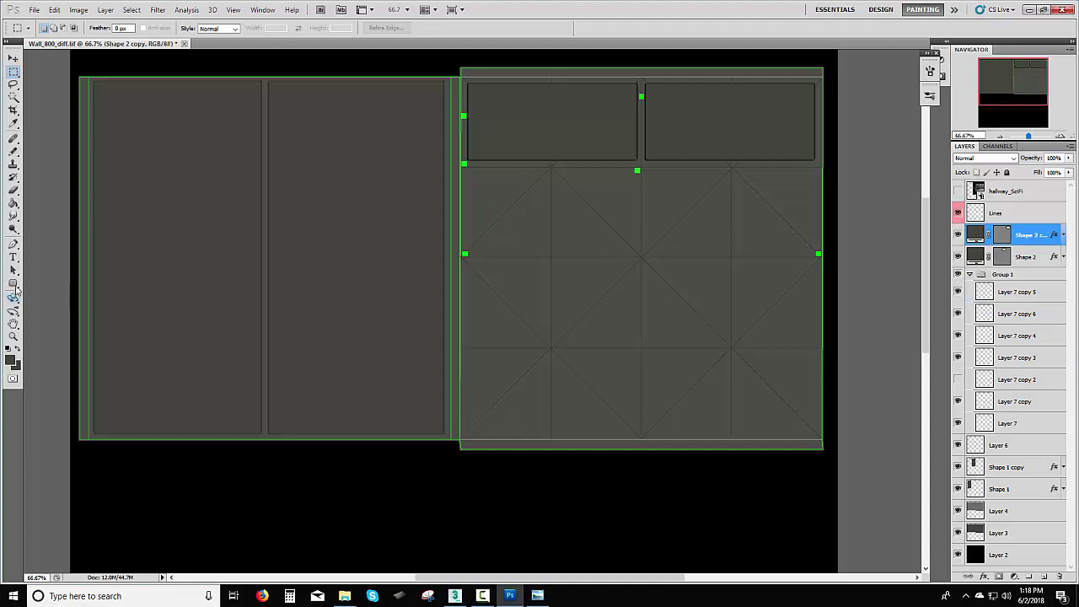
click(13, 285)
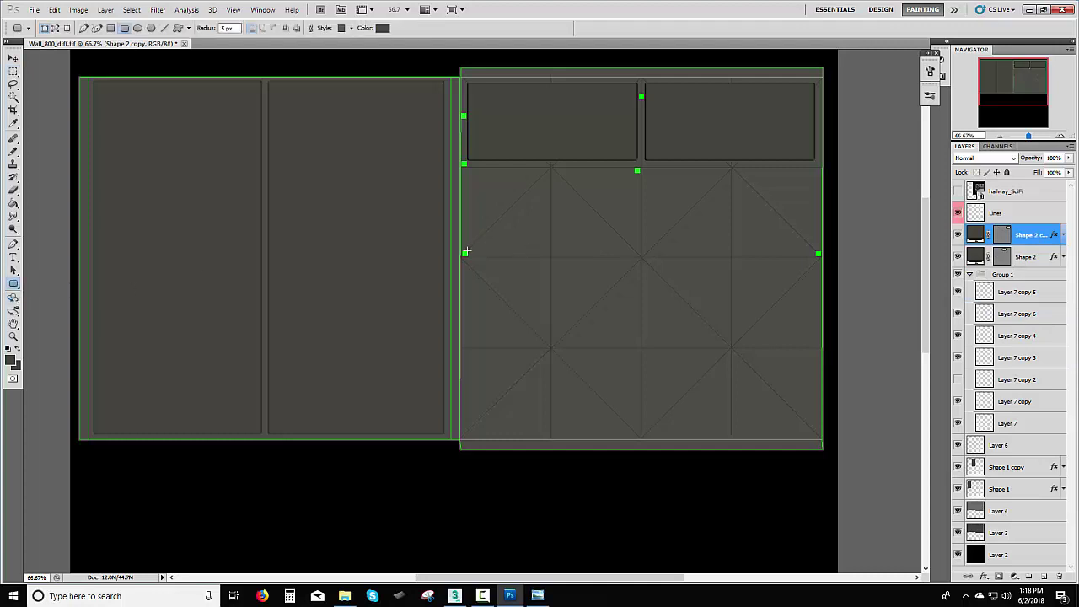
drag(466, 251, 815, 175)
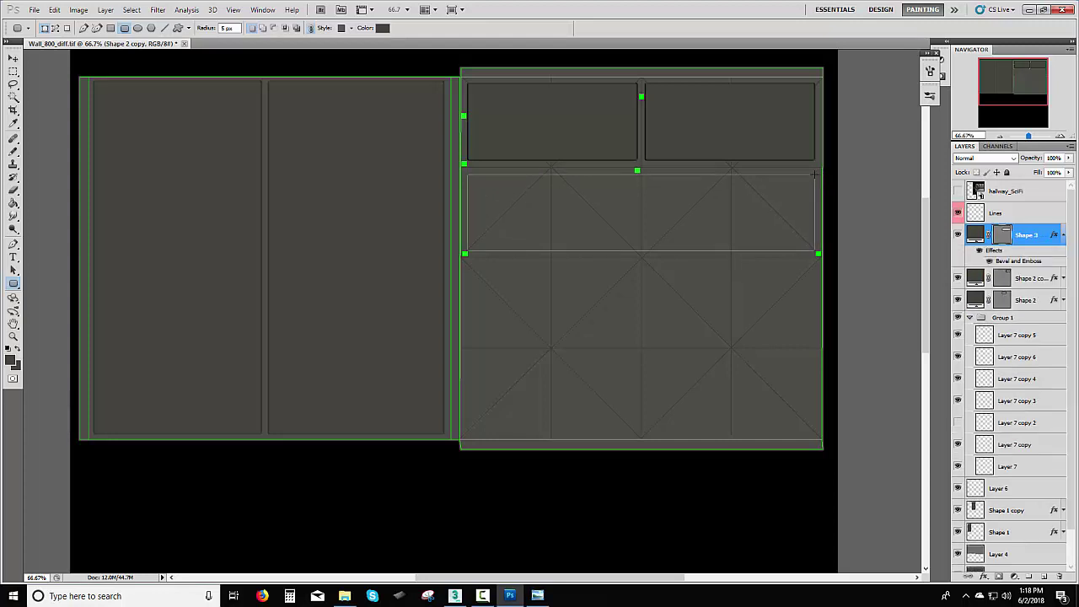
click(1063, 234)
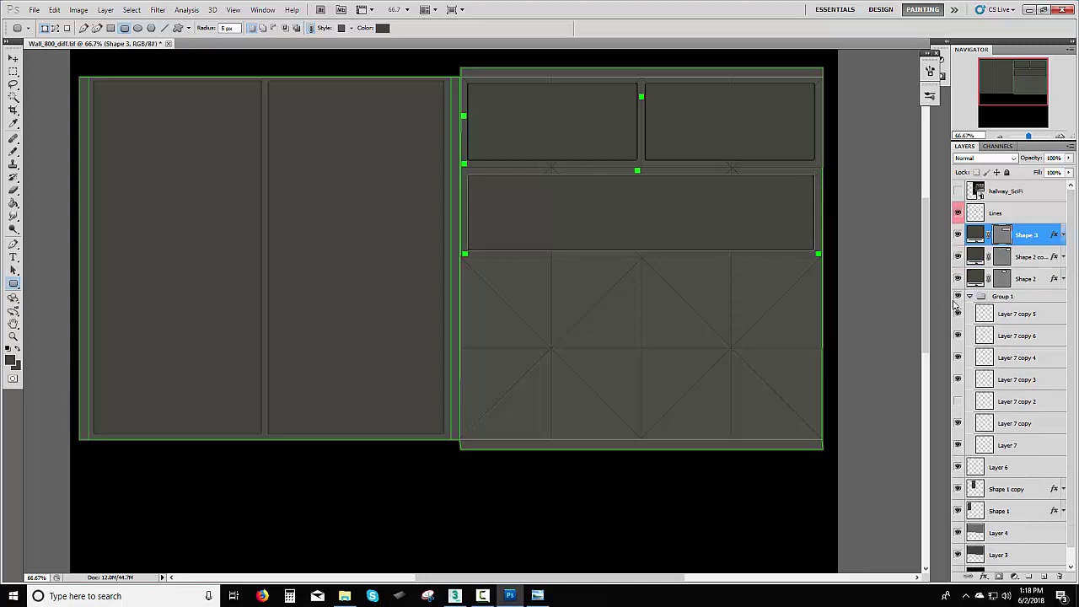
click(958, 296)
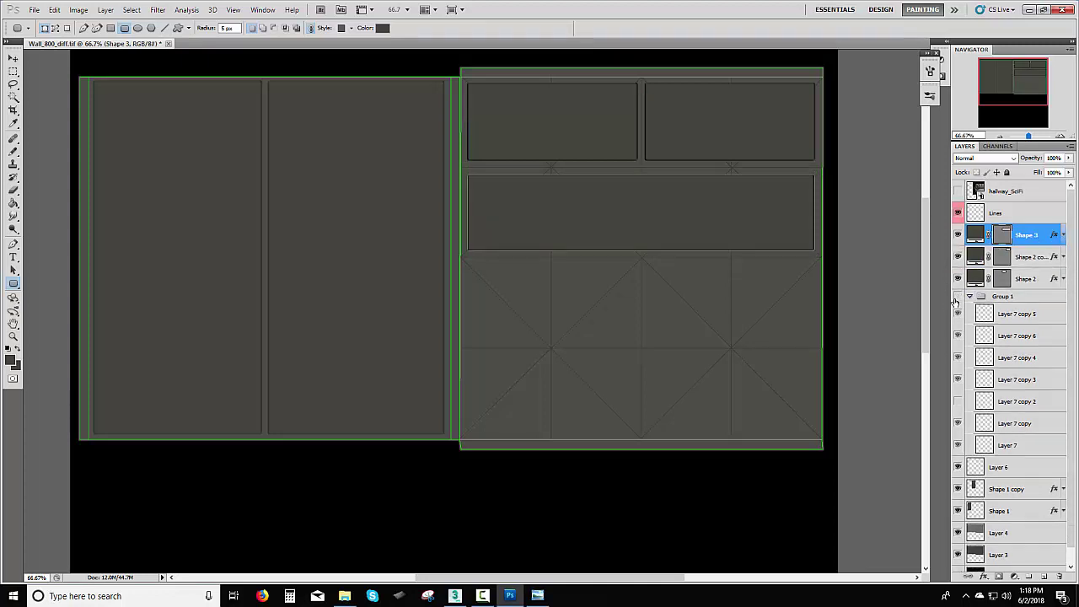
- Hide the Group 1 and Layer 6 construction lines and lower the Lines layer's opacity to 22%
click(958, 466)
key(m)
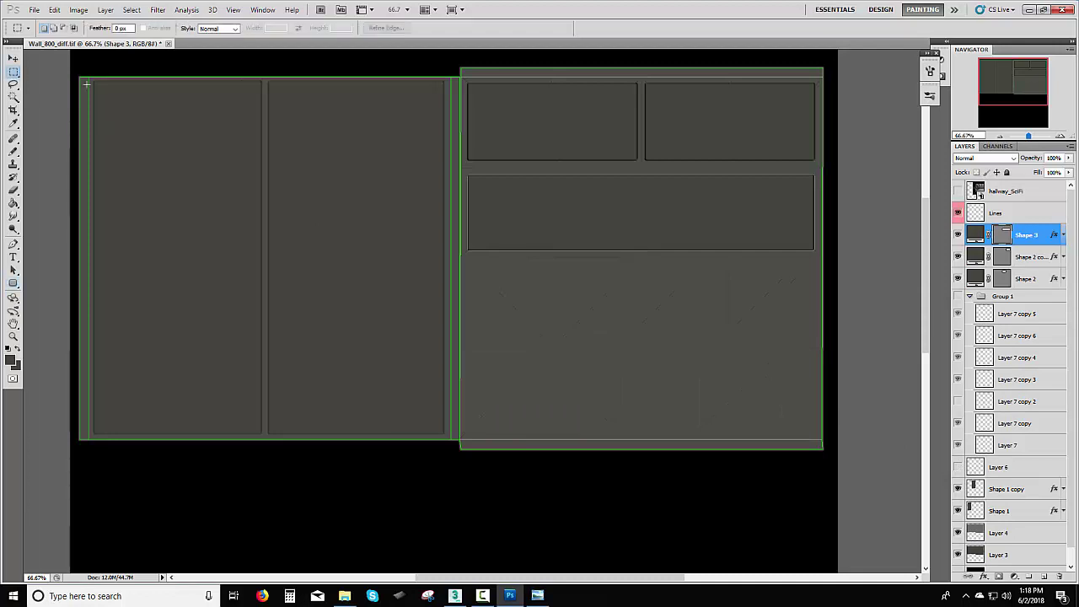
click(1036, 212)
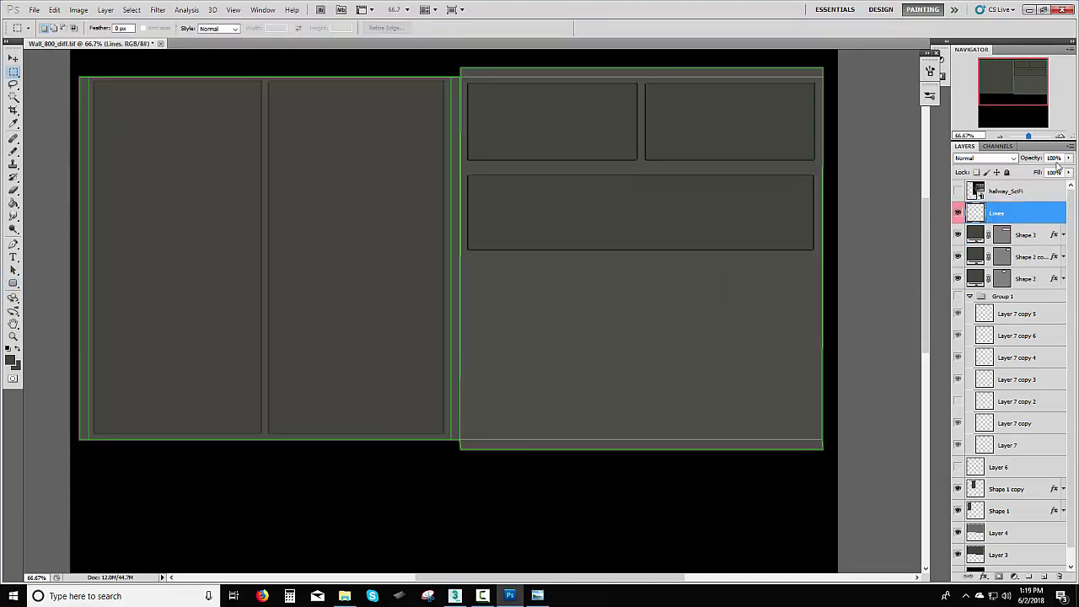
click(1068, 157)
click(1028, 172)
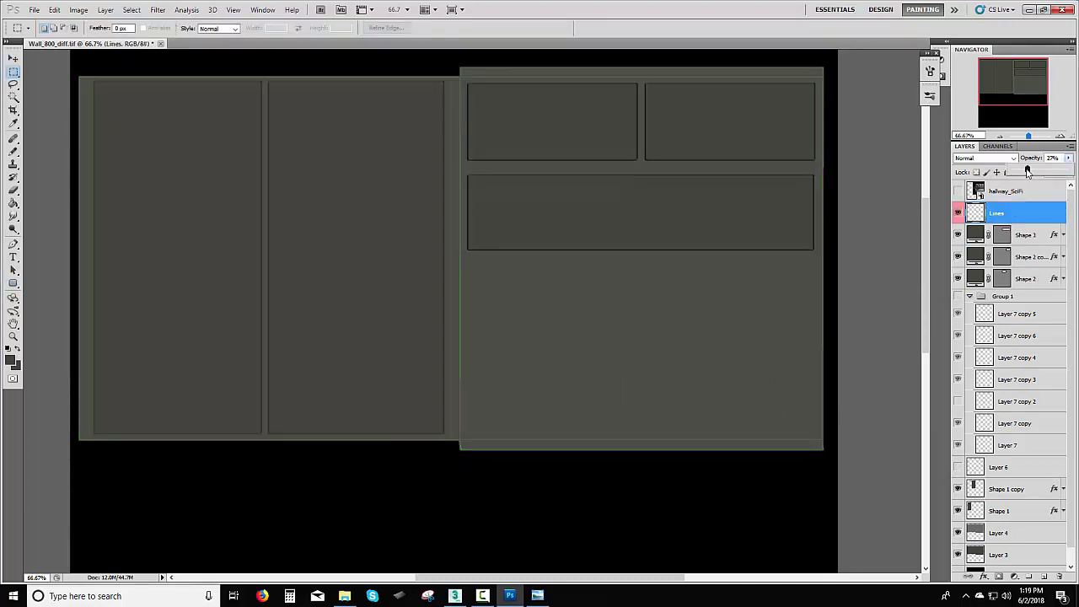
drag(1028, 172, 1024, 171)
- Stretch the wide Shape 3 panel's top edge upward, to about 106.8% of its height
click(538, 596)
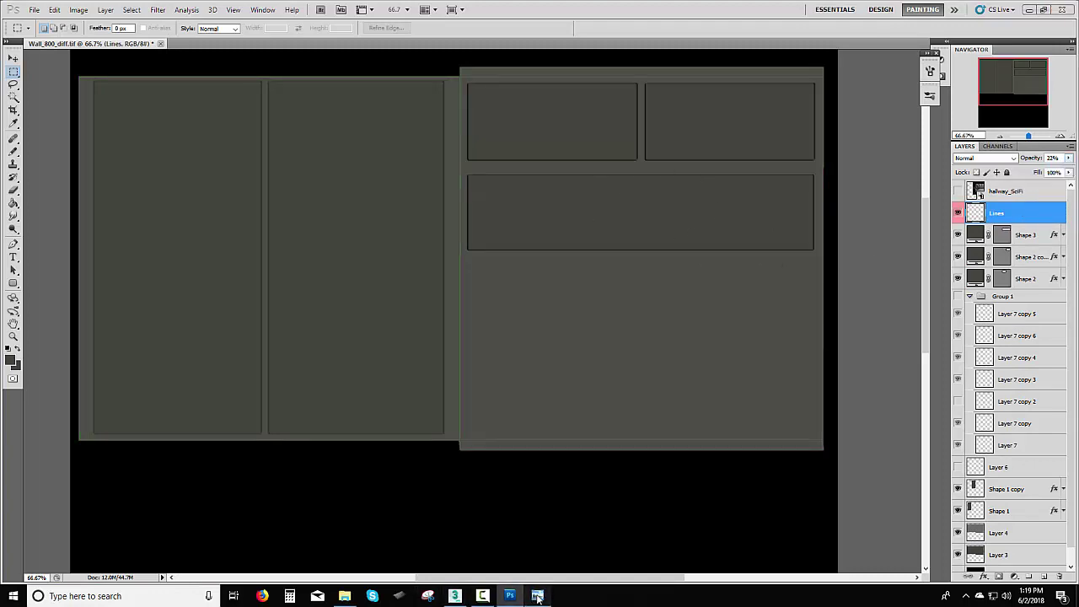
click(538, 596)
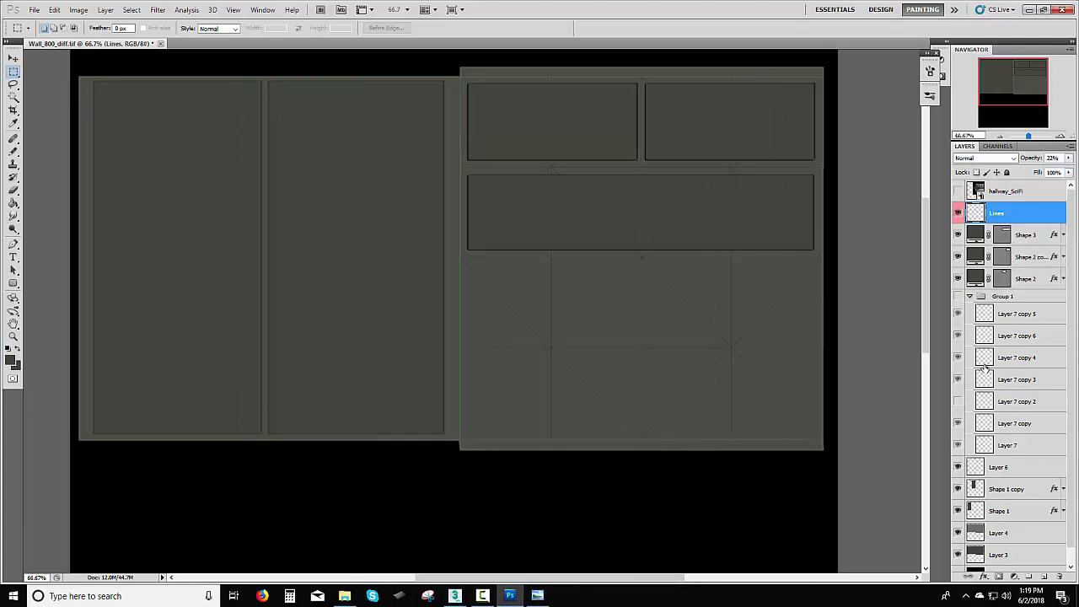
click(1008, 237)
key(ctrl+t)
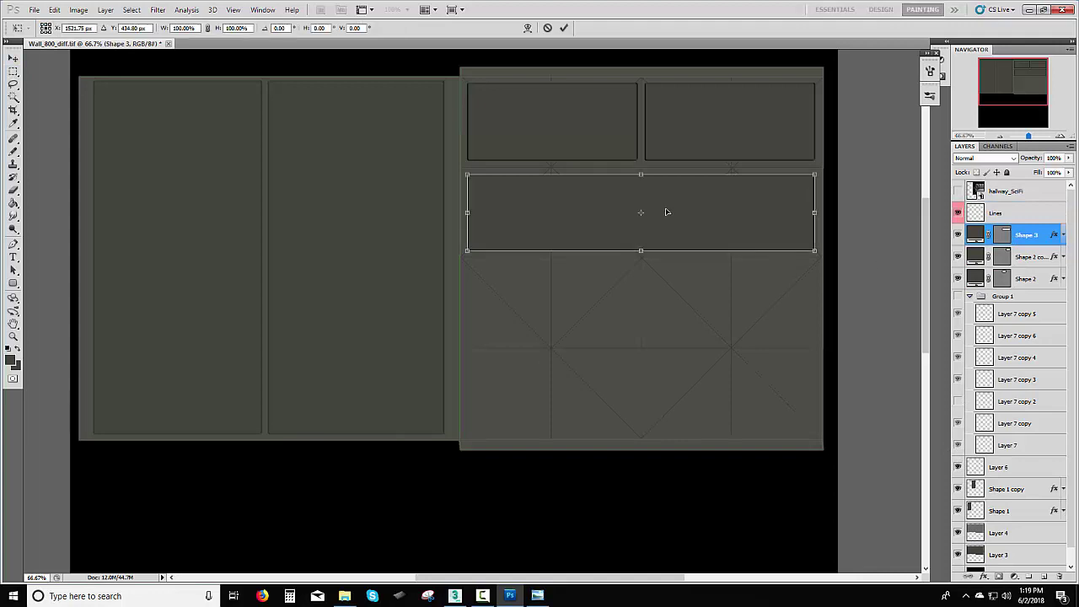
drag(642, 175, 643, 168)
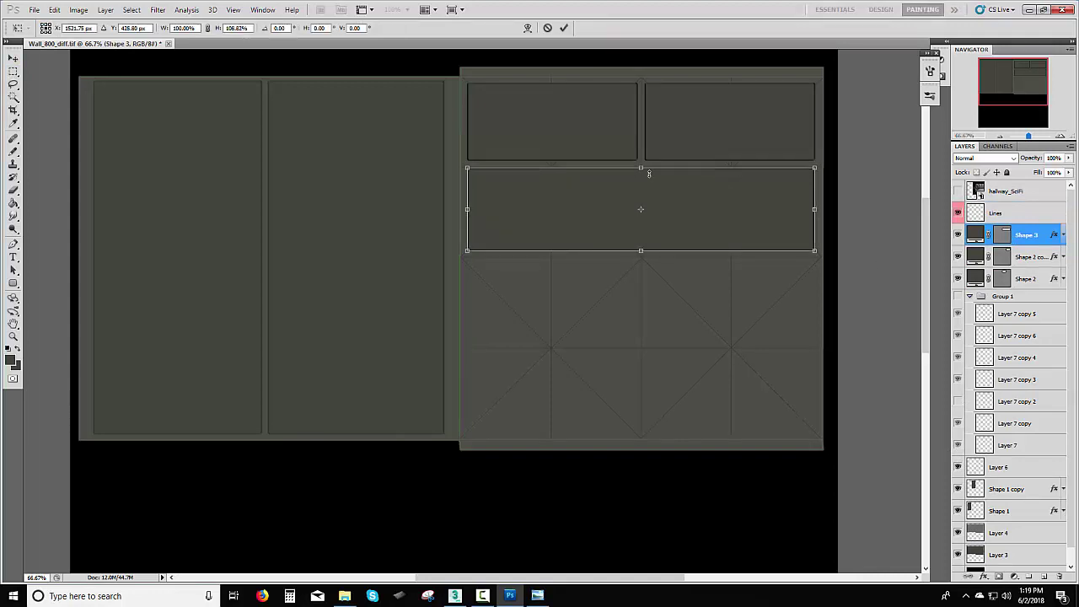
key(Return)
- Show Group 1 with only its Layer 7 copy 5 visible and make that layer active
click(958, 296)
drag(958, 313, 958, 443)
click(958, 314)
click(999, 319)
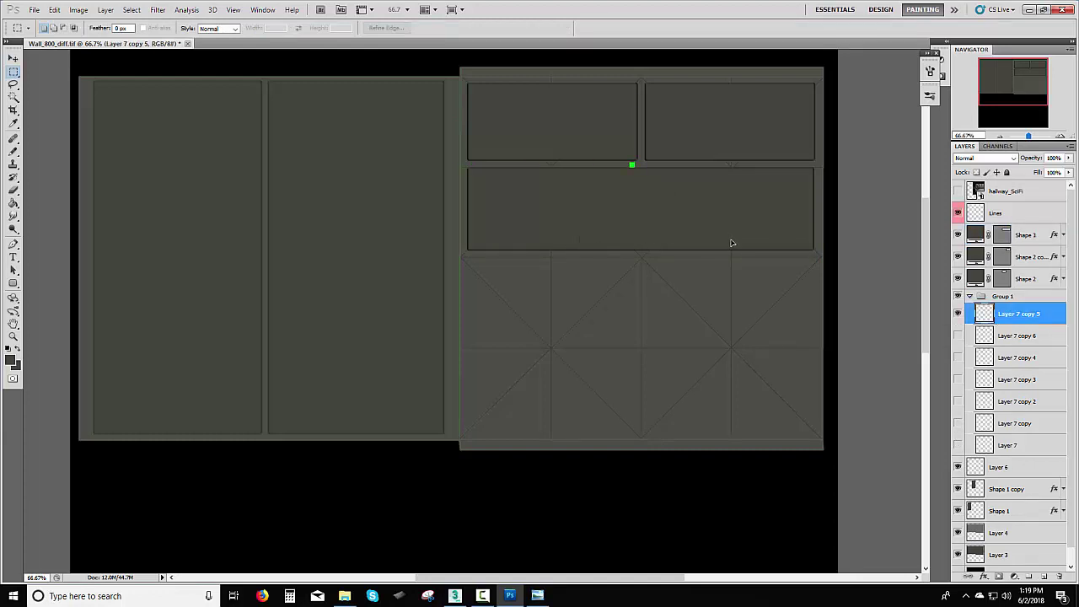
- Move the green square into the horizontal gap between the small top panels and the wide panel, just right of the centre line
ctrl+drag(732, 243, 742, 243)
click(1061, 136)
click(1061, 136)
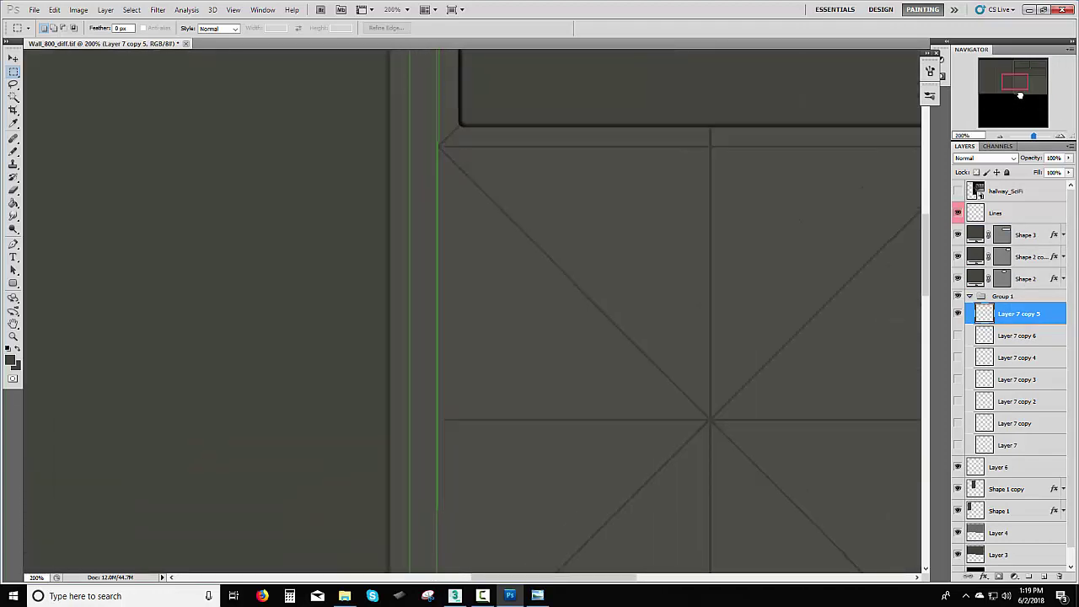
drag(1020, 90, 1037, 75)
drag(1033, 64, 1031, 64)
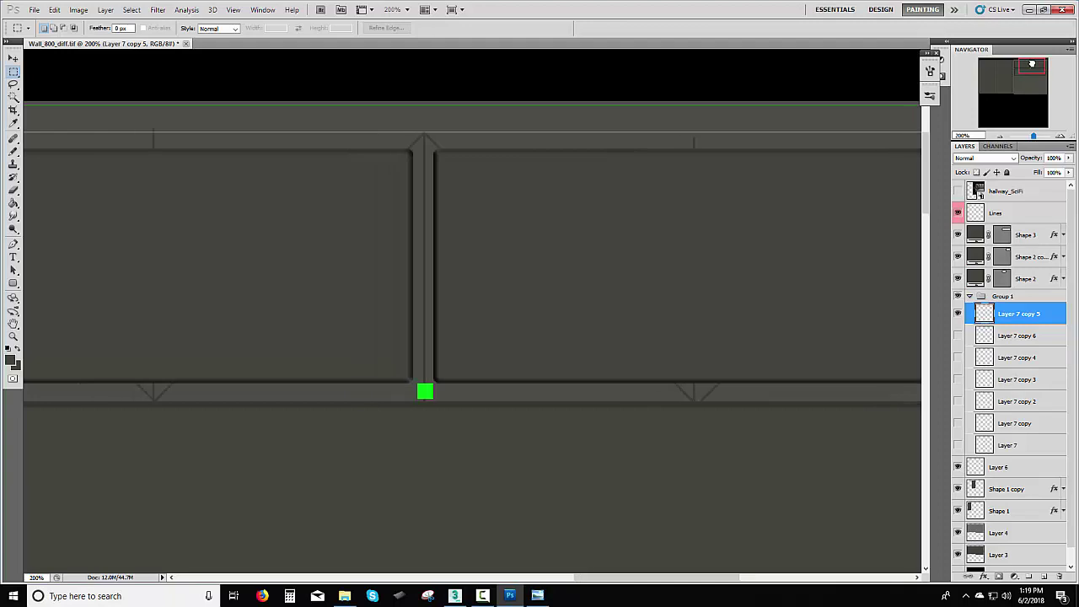
ctrl+drag(530, 374, 556, 373)
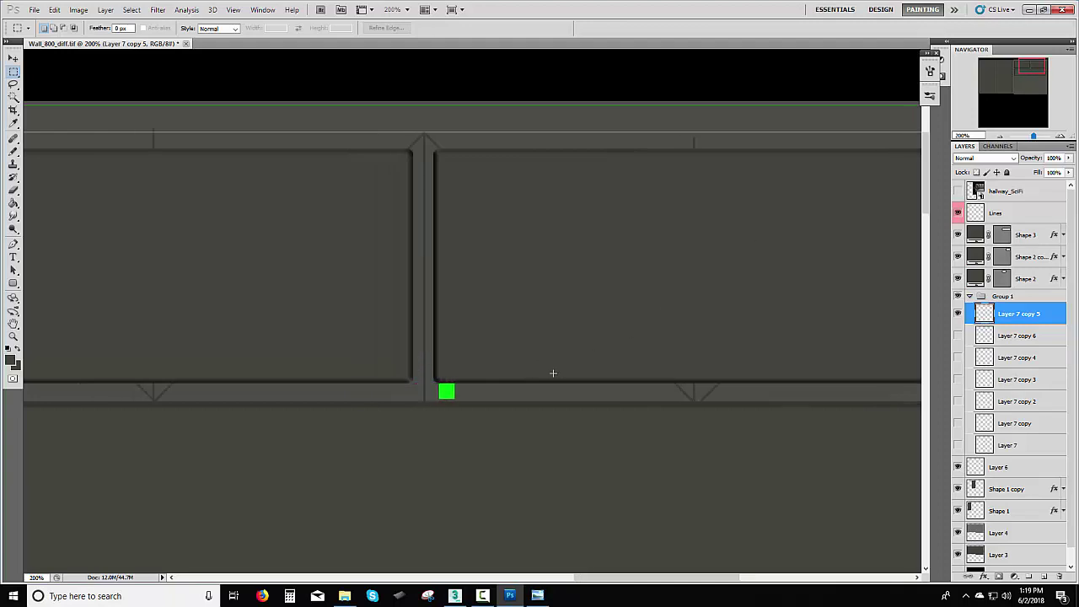
- Scale the wide Shape 3 panel to 100.9% height from its top edge so the gap matches the green square
click(1025, 238)
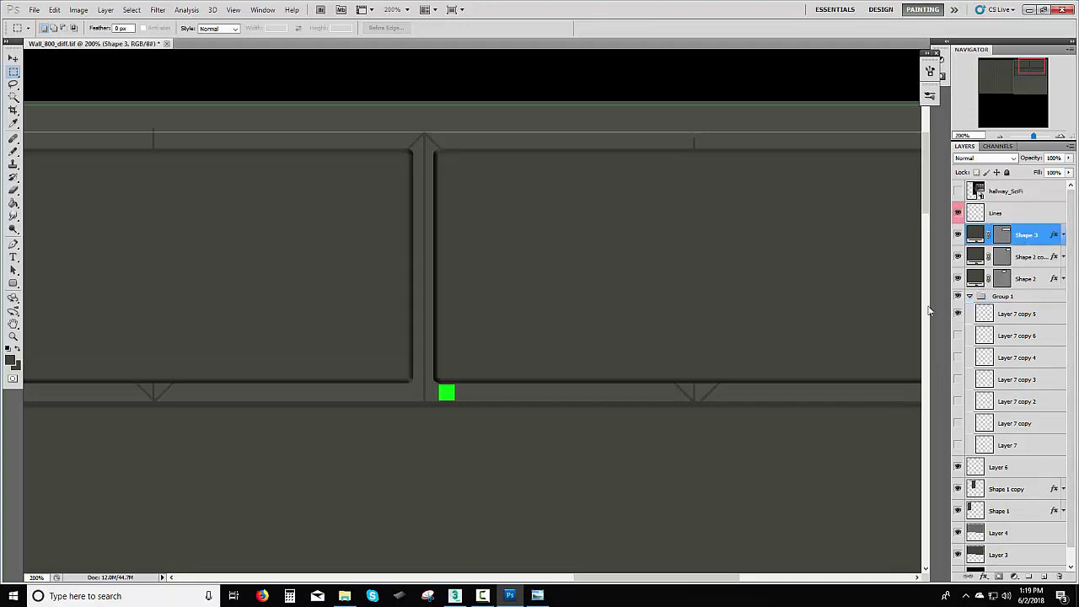
key(ctrl+t)
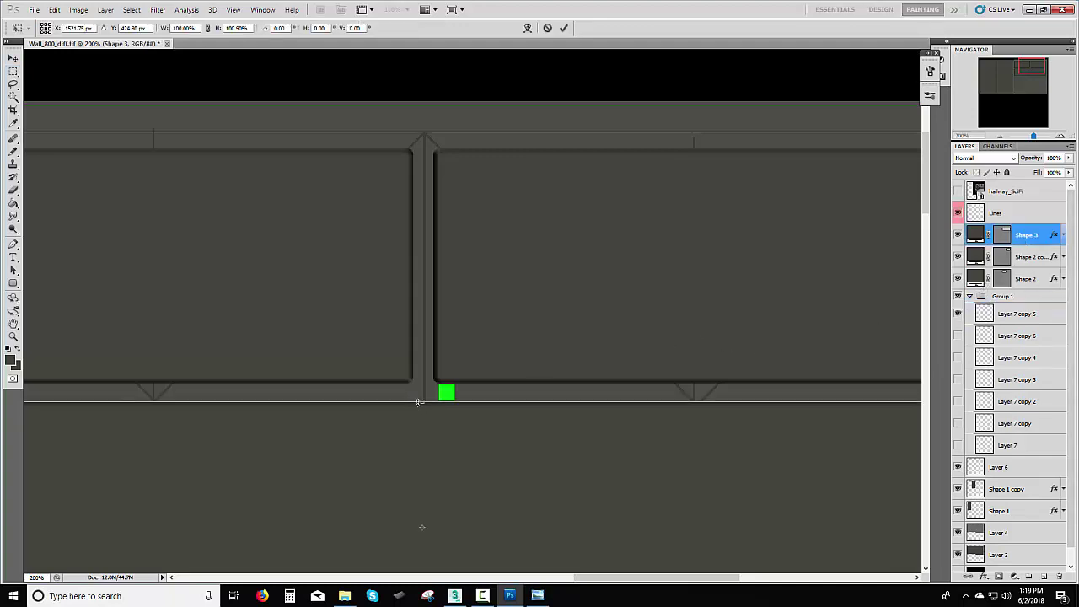
key(Return)
key(m)
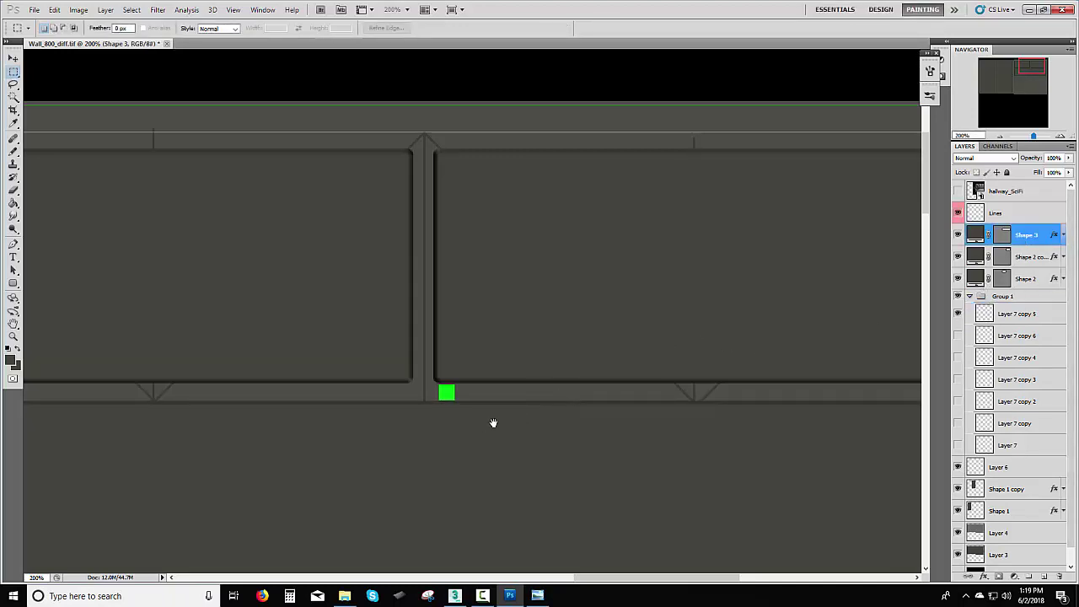
- Move the green square into the vertical gap between the two top panels and widen the Shape 2 panel's right edge slightly to match it
drag(493, 423, 694, 380)
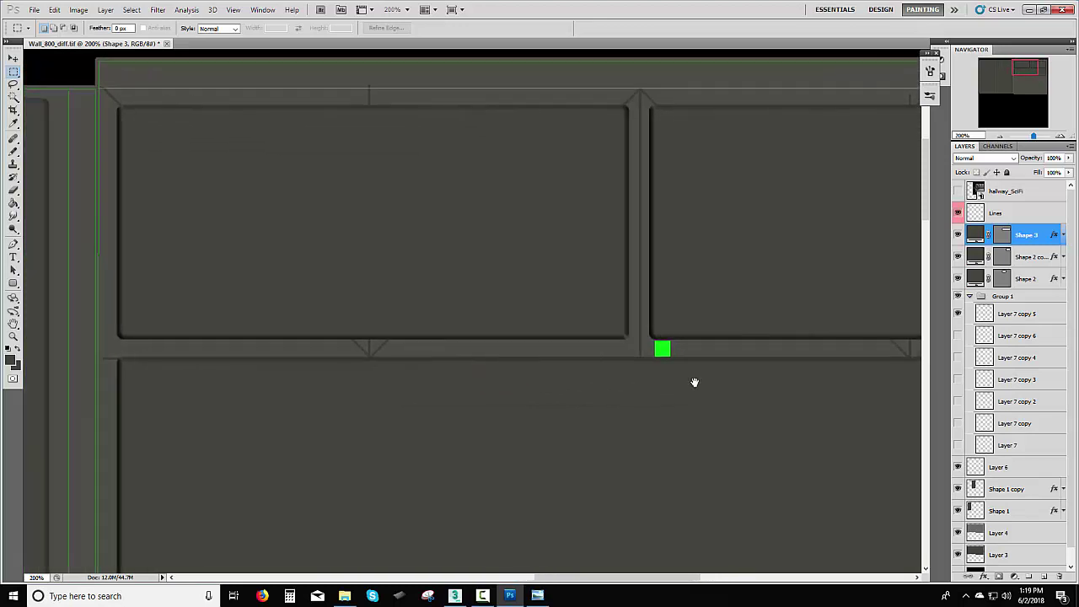
click(1006, 314)
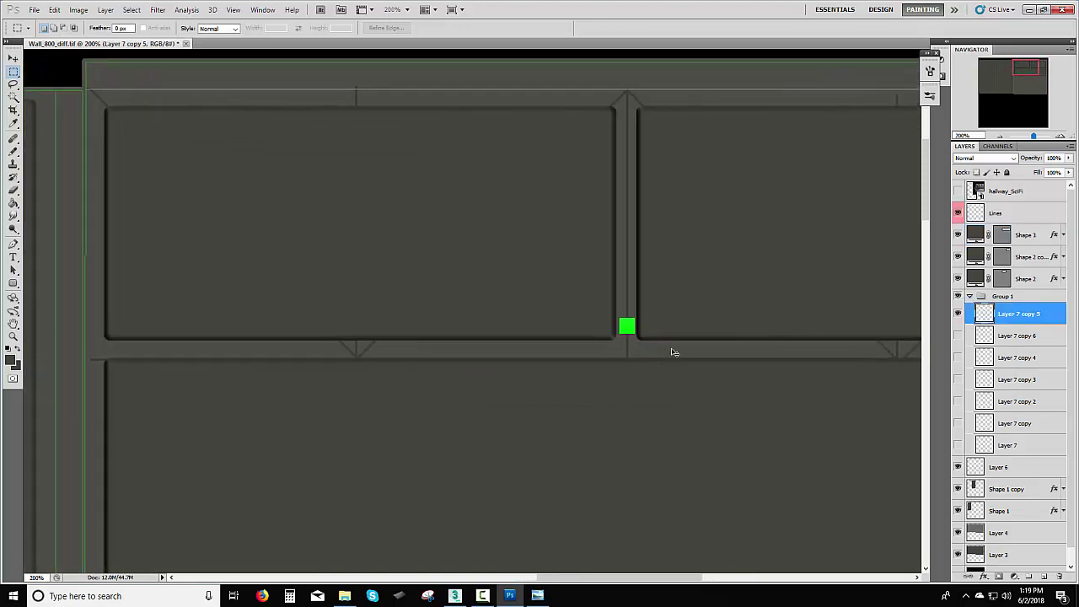
click(1014, 262)
click(1023, 277)
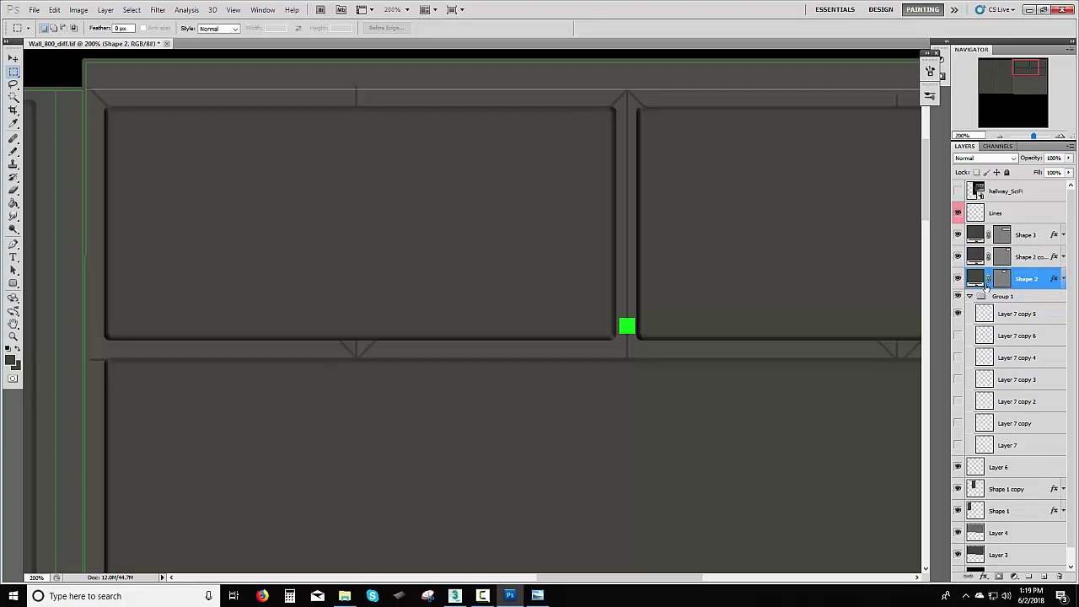
key(ctrl+t)
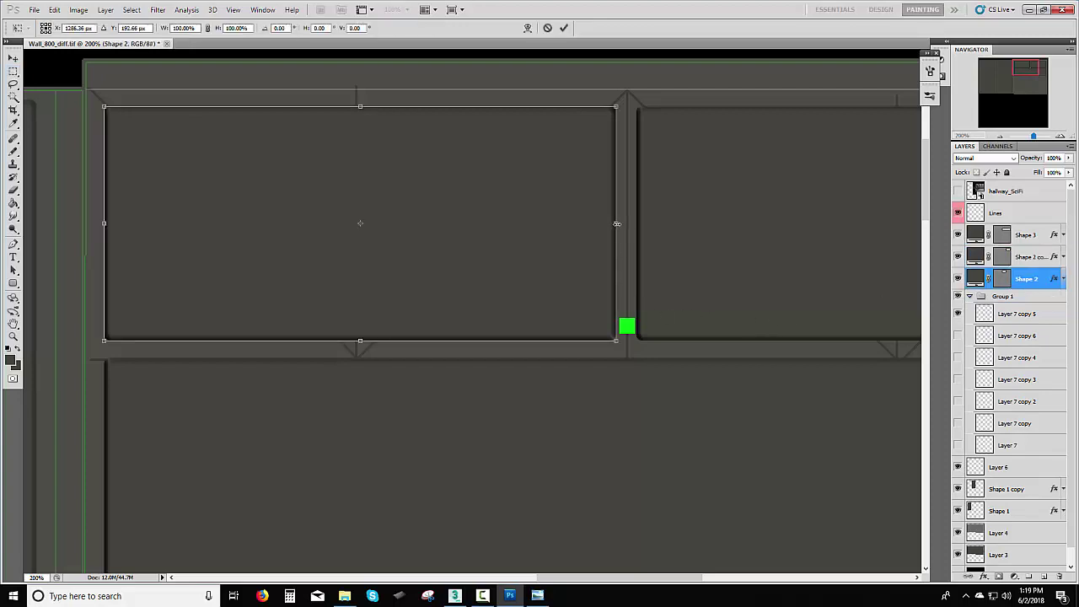
key(Return)
key(m)
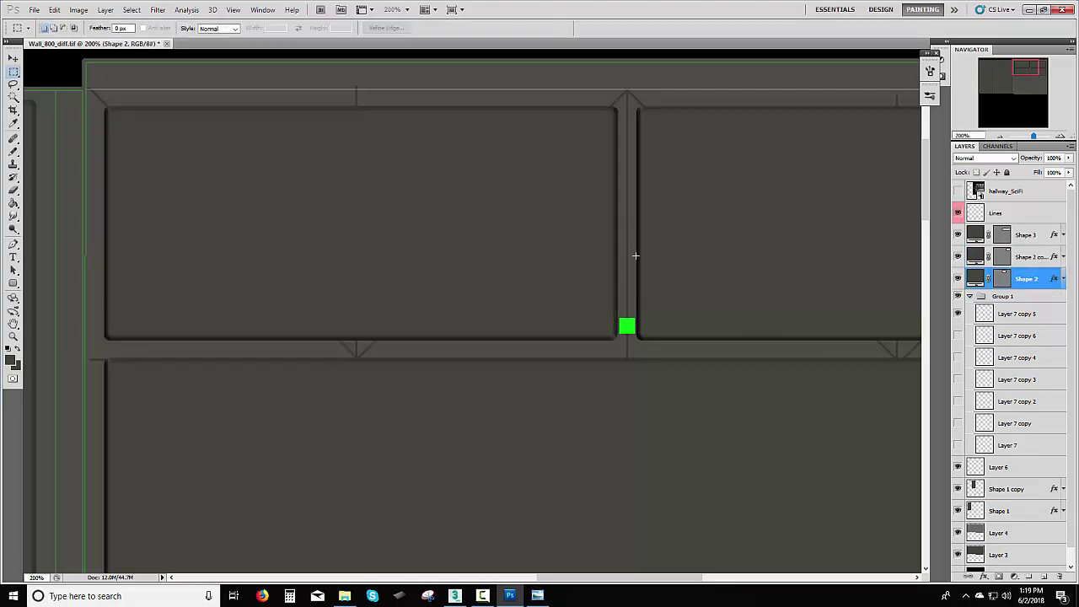
- Hide the green square layer and the Layer 6 construction lines
click(999, 136)
click(1000, 136)
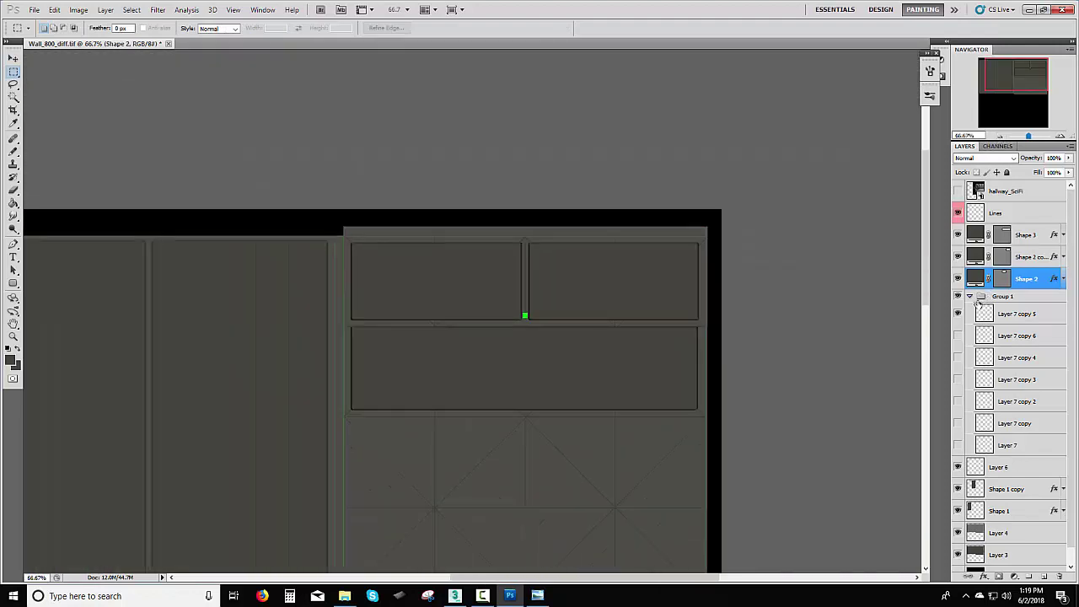
drag(742, 369, 711, 278)
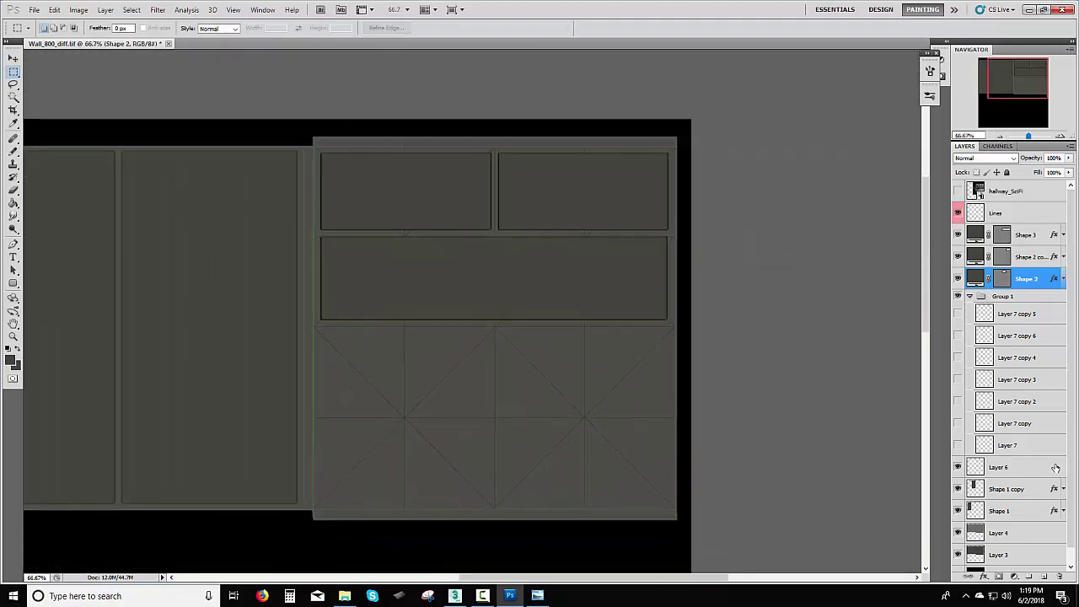
click(957, 467)
mouse_move(801, 451)
mouse_down()
mouse_move(779, 438)
mouse_move(784, 451)
mouse_up()
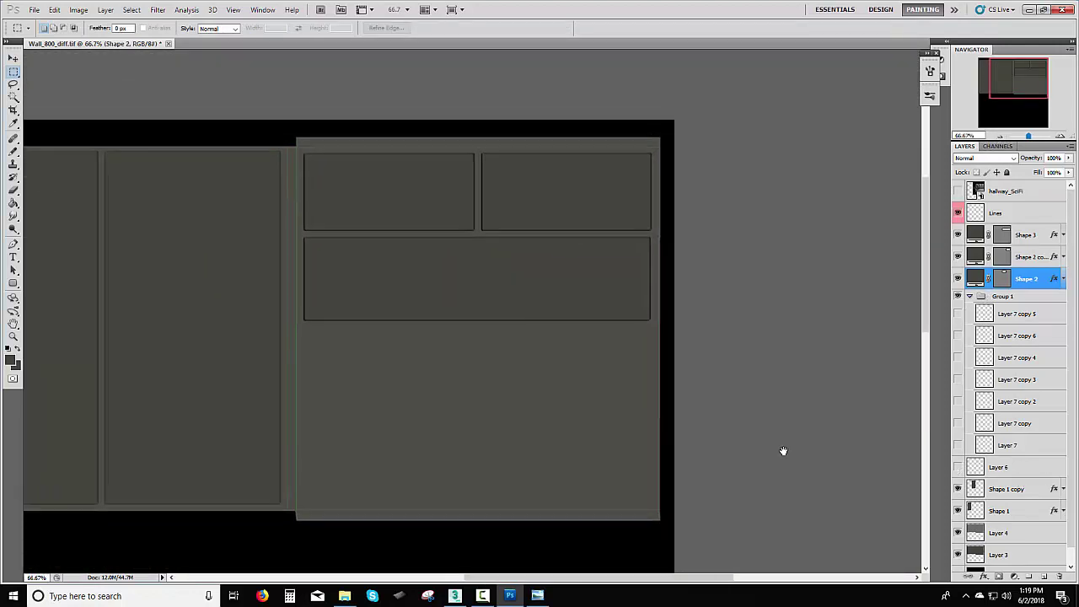
- Nudge the wide Shape 3 panel up by 2 px
shift+click(1030, 237)
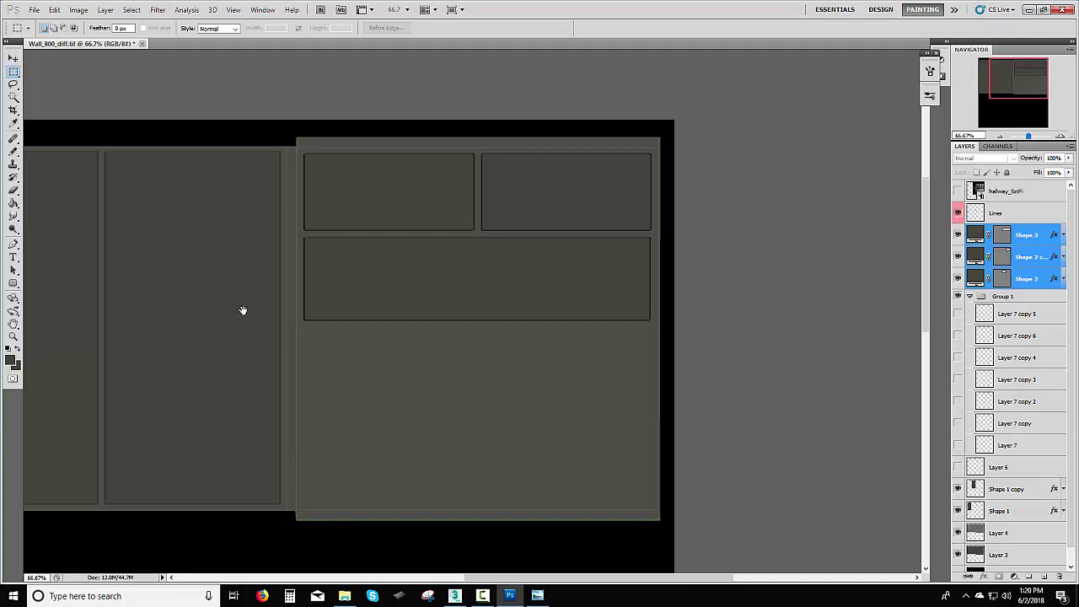
mouse_move(243, 311)
mouse_down()
mouse_move(363, 304)
mouse_move(250, 299)
mouse_up()
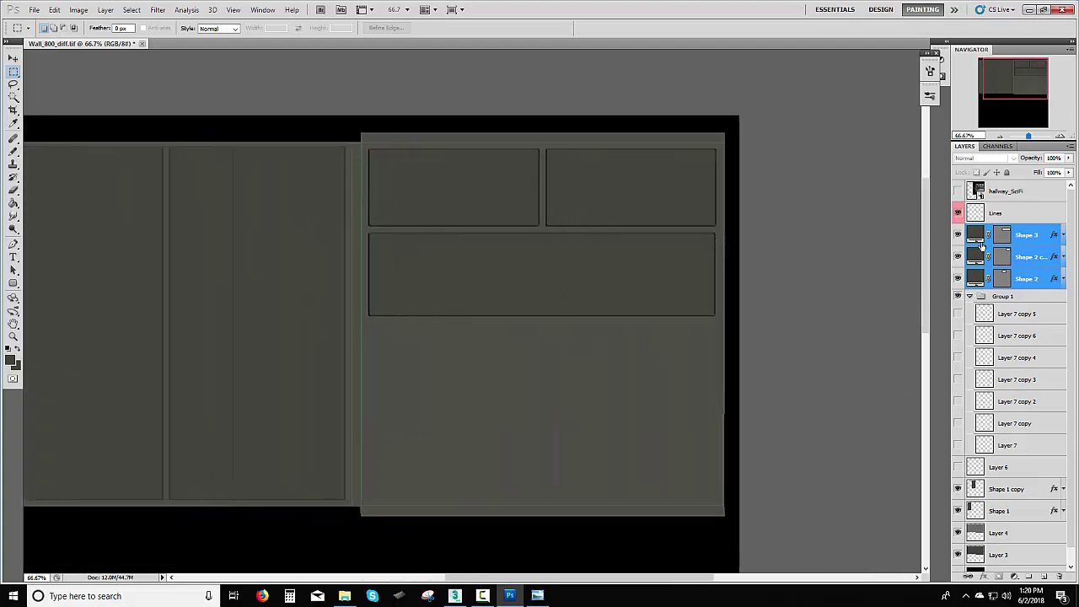
click(1015, 241)
key(ctrl+Up)
key(ctrl+Up)
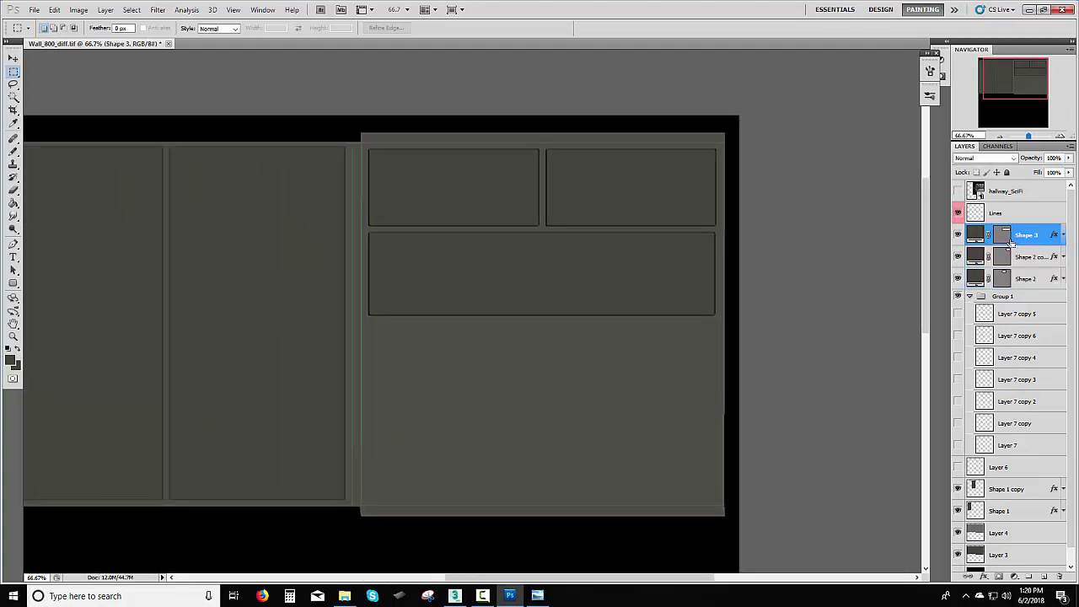
- Nudge the Shape 2 panel right by 2 px and the Shape 2 copy panel slightly left to narrow the gap between them
click(1016, 258)
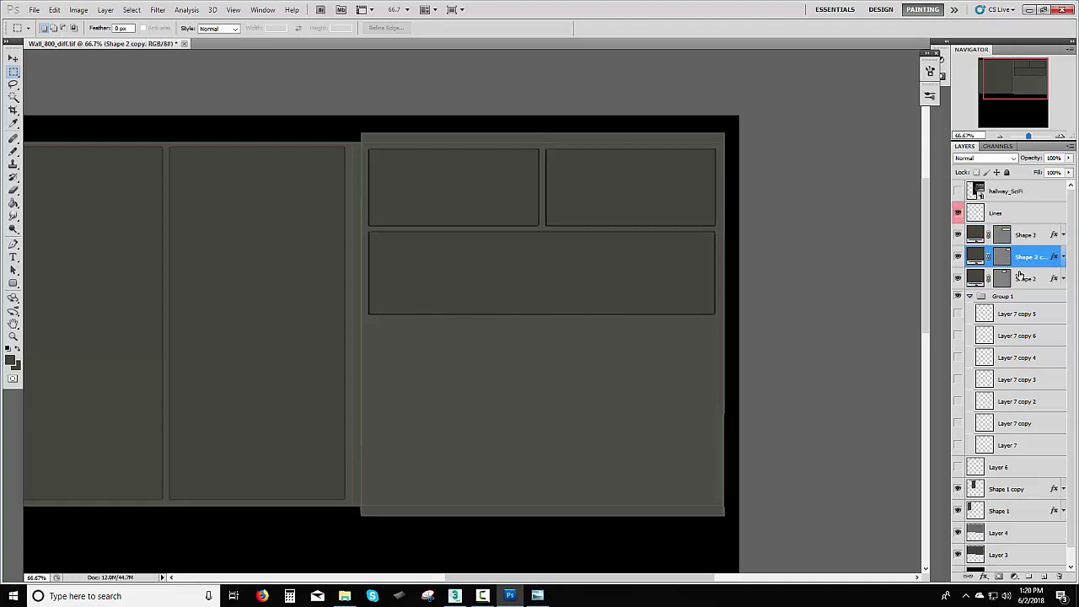
click(1016, 280)
key(ctrl+Right)
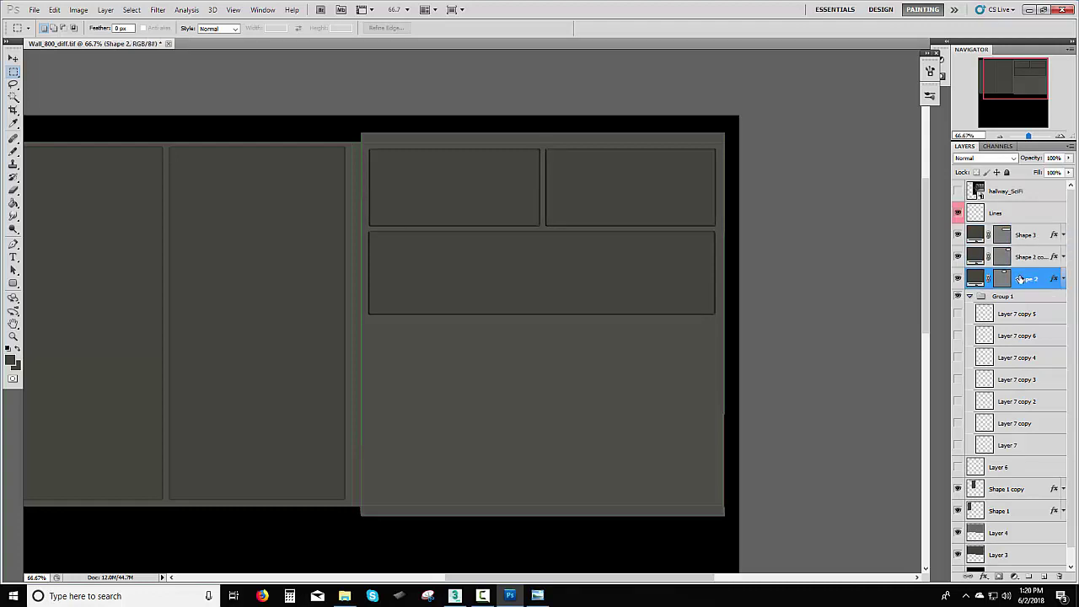
key(ctrl+Right)
click(1021, 259)
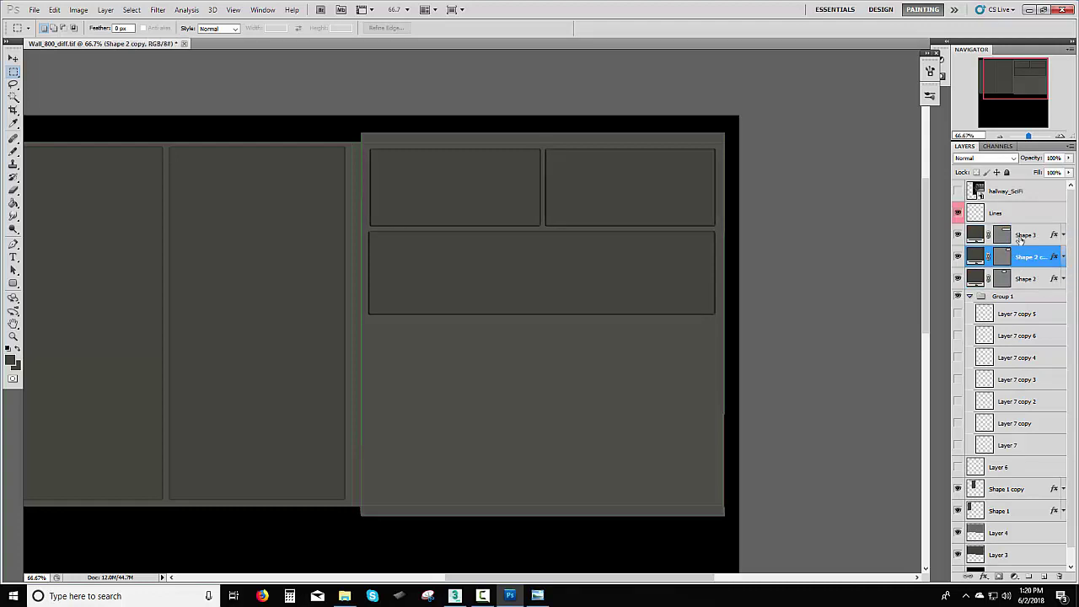
- Group the three shape layers Shape 3, Shape 2 copy and Shape 2, and duplicate the group
click(1021, 241)
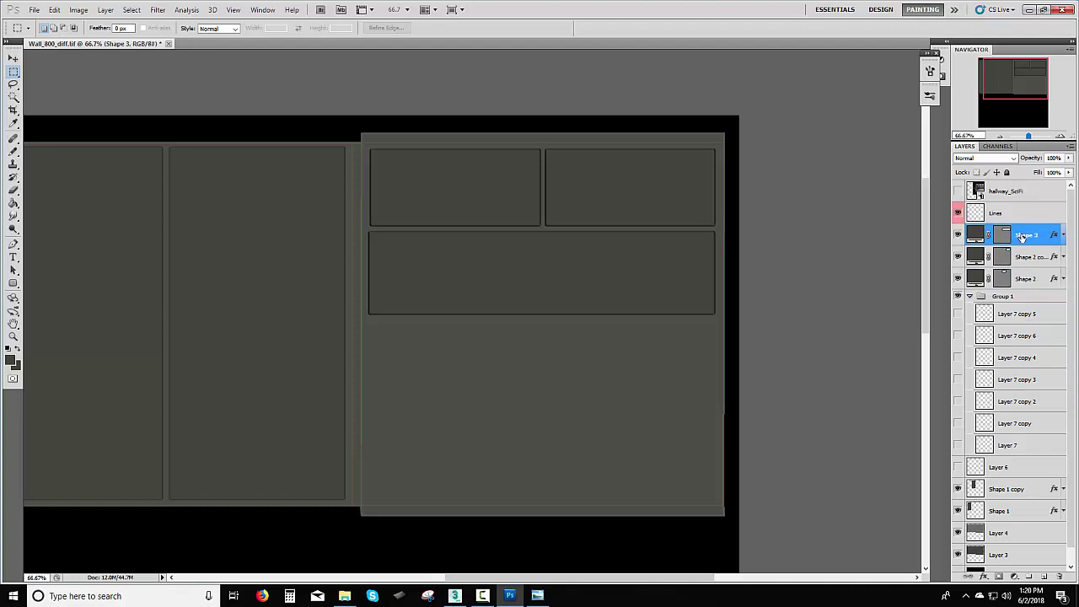
shift+click(1033, 280)
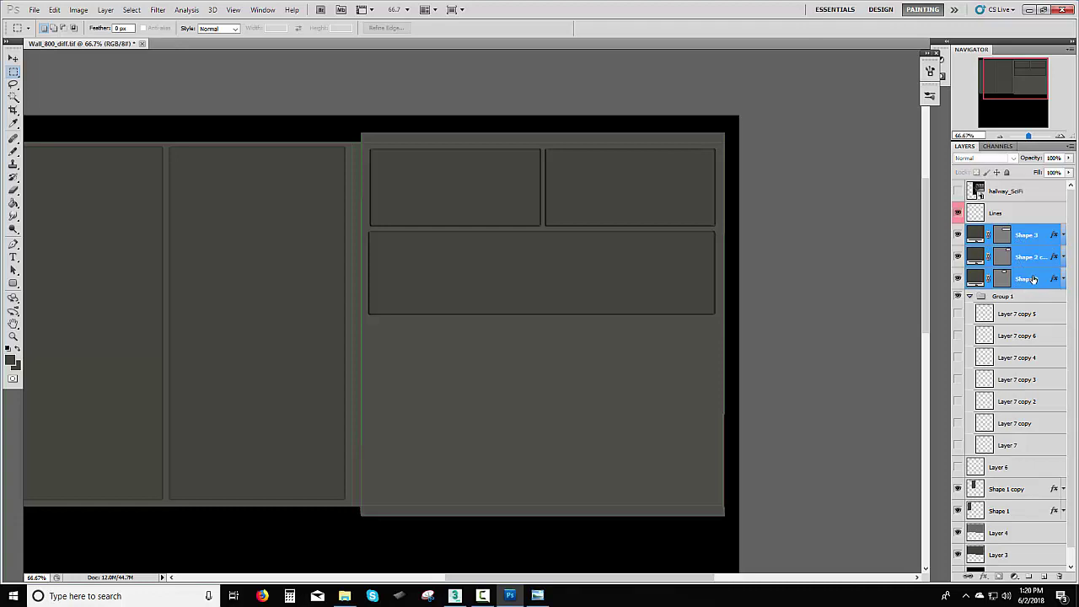
key(ctrl+g)
drag(1019, 233, 1044, 576)
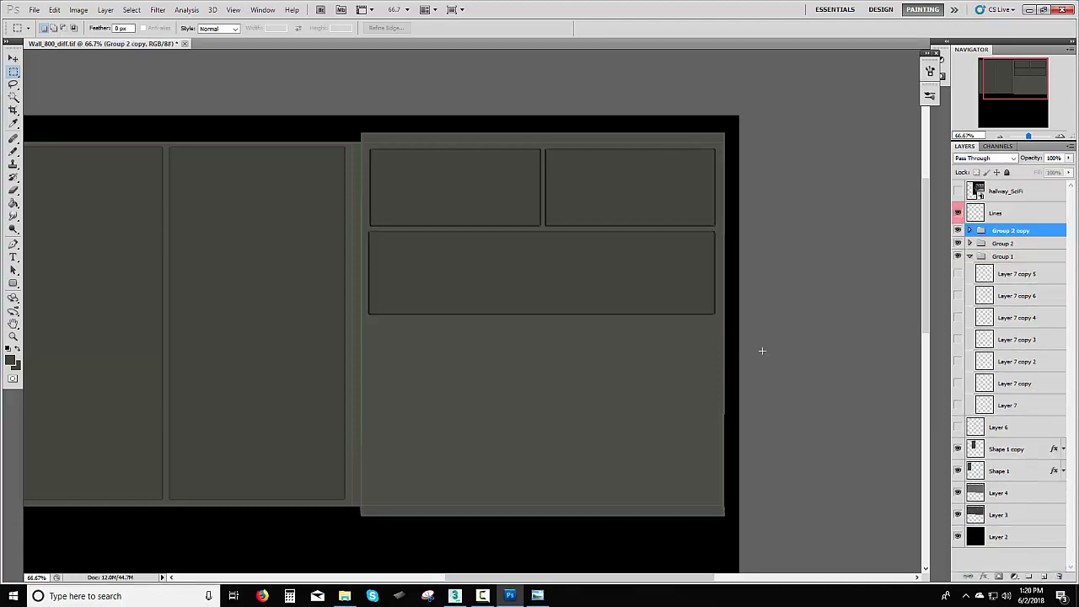
- Flip the duplicated panel group vertically and place it directly below the original panels
key(ctrl+t)
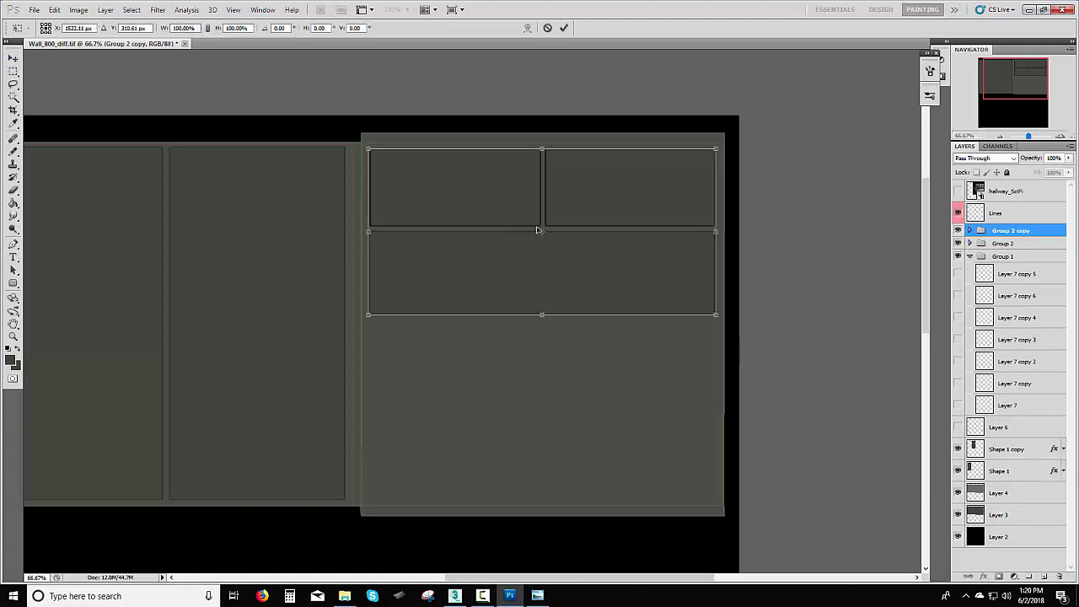
right_click(539, 300)
click(602, 461)
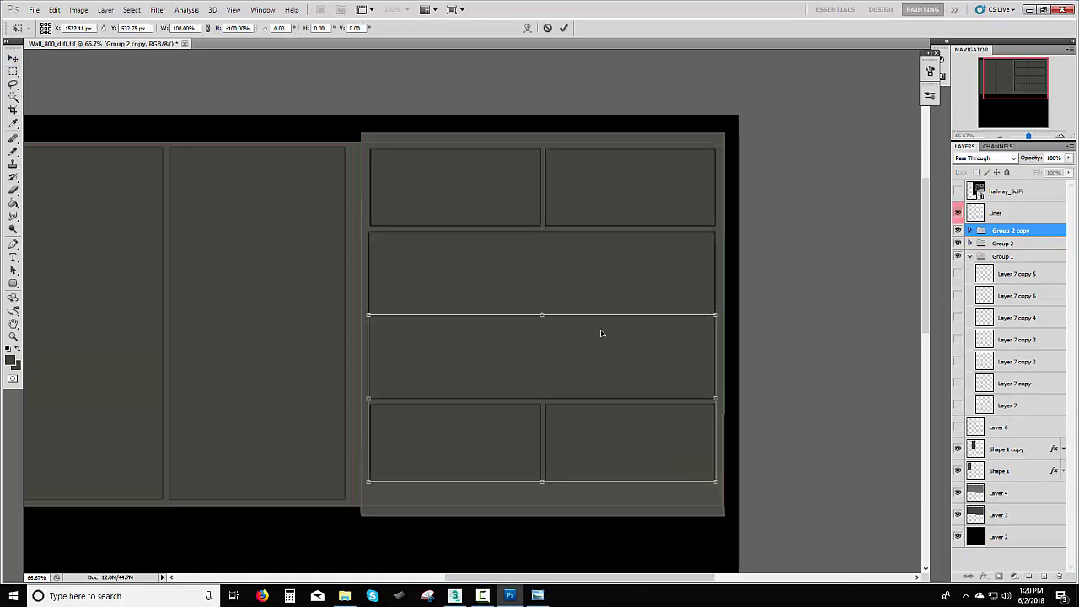
click(564, 28)
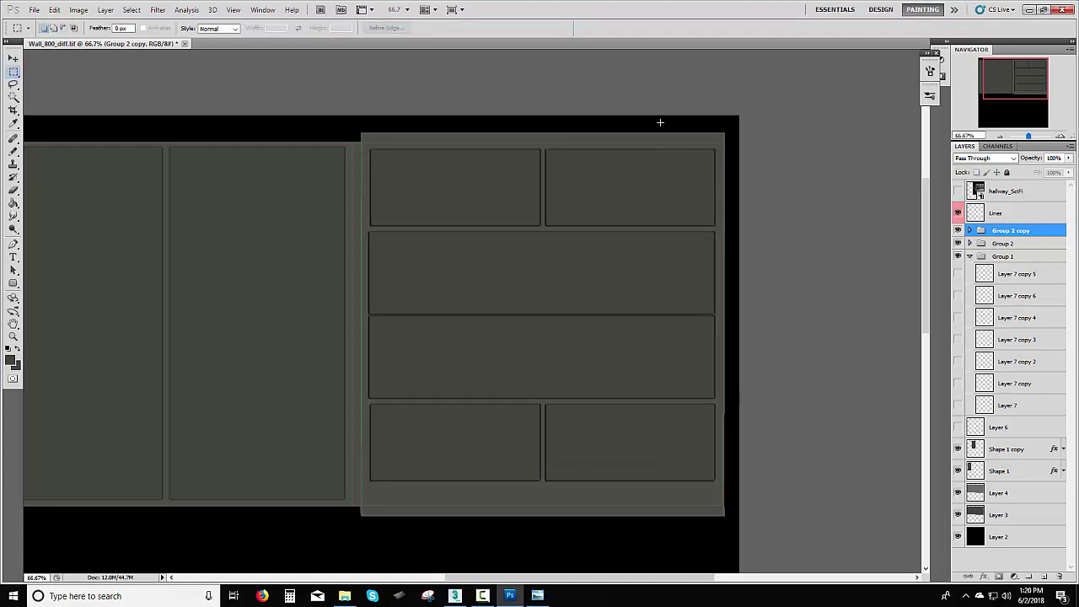
- Nudge the flipped panel group down by 13 px to leave a gap between the two wide panels
key(ctrl+Down)
key(ctrl+Down)
key(ctrl+Down)
key(ctrl+Down)
key(ctrl+Down)
key(ctrl+Down)
key(ctrl+Down)
key(ctrl+Down)
key(ctrl+Down)
key(ctrl+Down)
key(ctrl+Down)
key(ctrl+Down)
key(ctrl+Down)
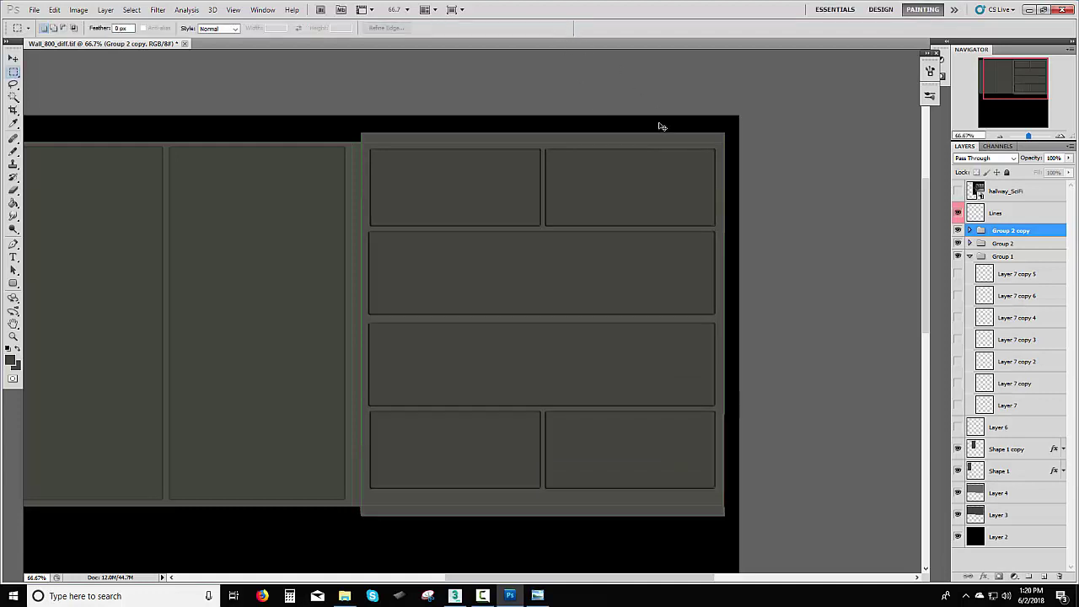
- Nudge the flipped panel group further down until it lines up with the frame's lower border, showing the Layer 6 guide lines for reference
key(ctrl+shift+Down)
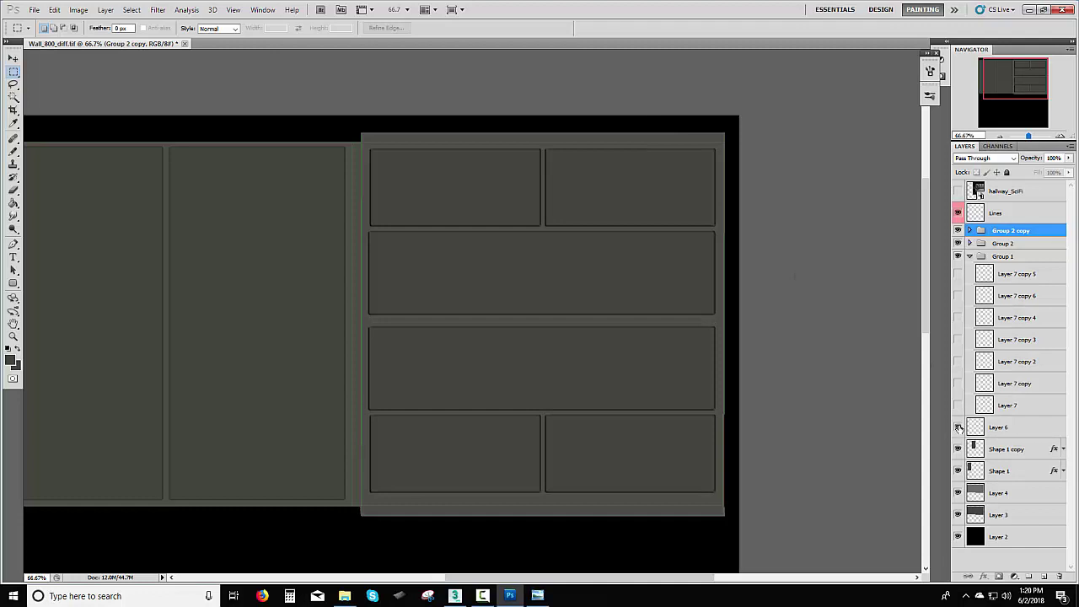
key(ctrl+shift+Down)
key(ctrl+shift+Down)
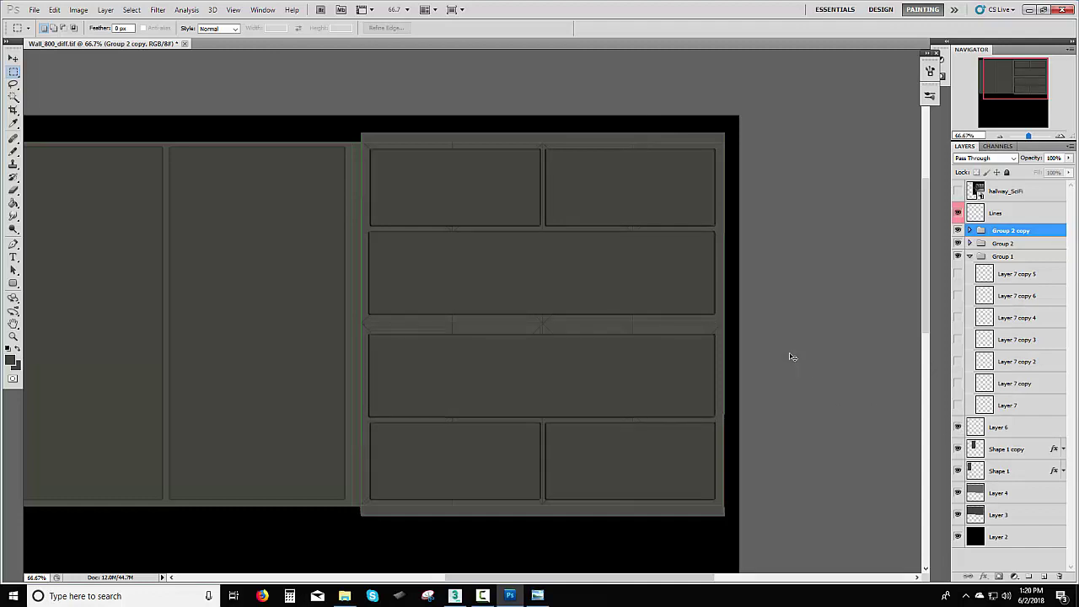
key(ctrl+Up)
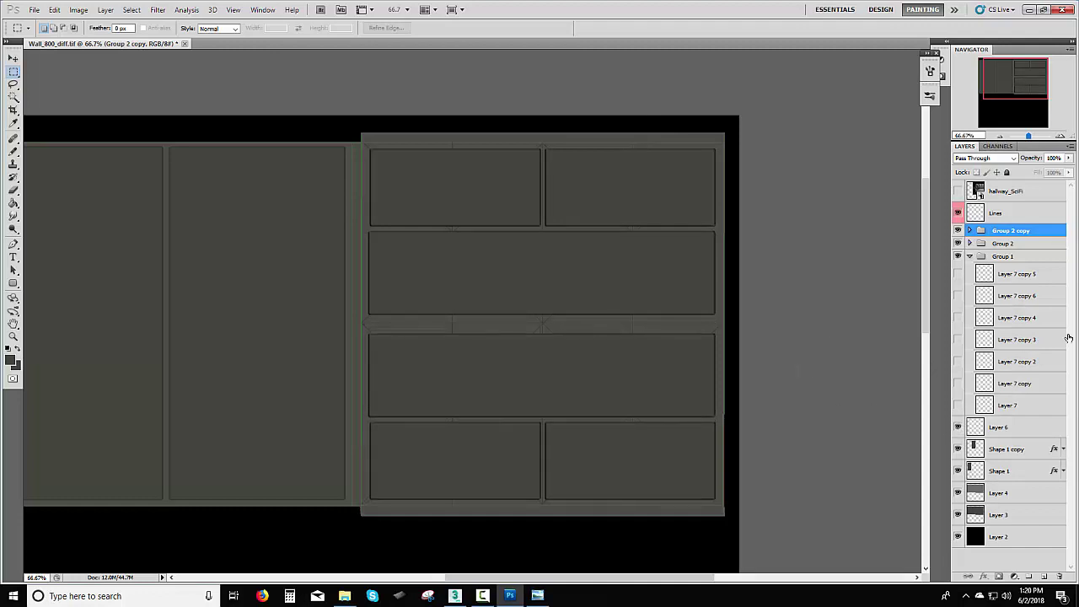
- Show the Layer 7 copy 5 spacer in Group 1 and move it into the gap between the two wide panels
click(971, 243)
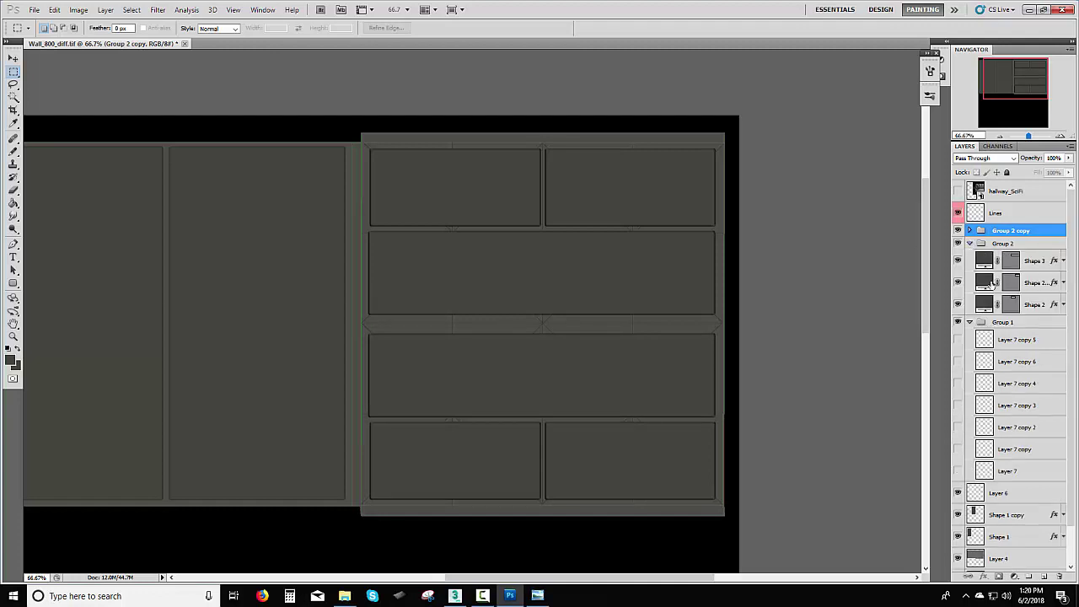
click(1009, 263)
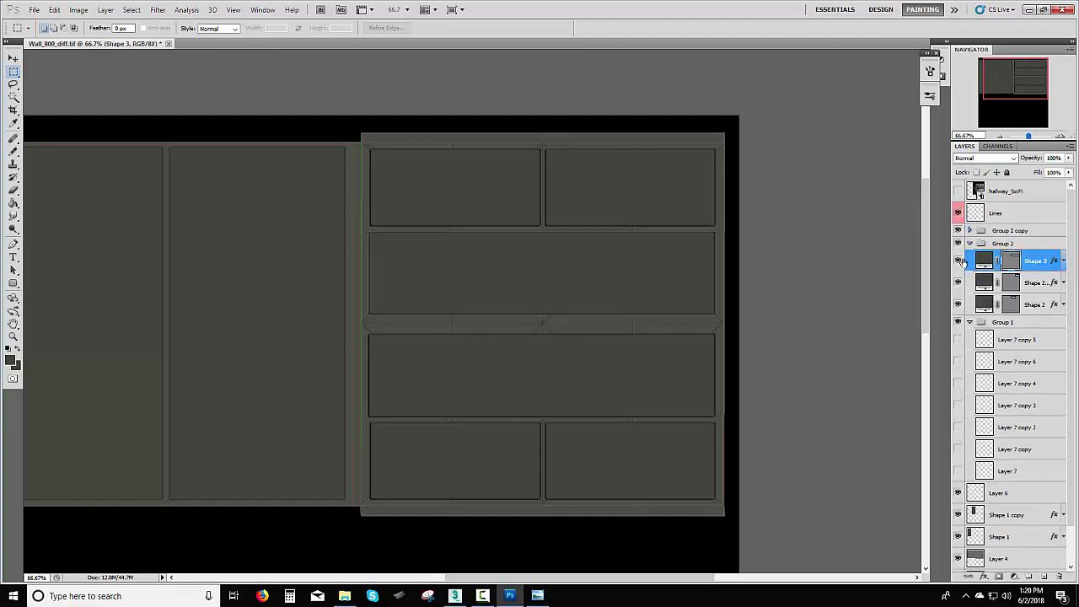
click(958, 340)
click(993, 341)
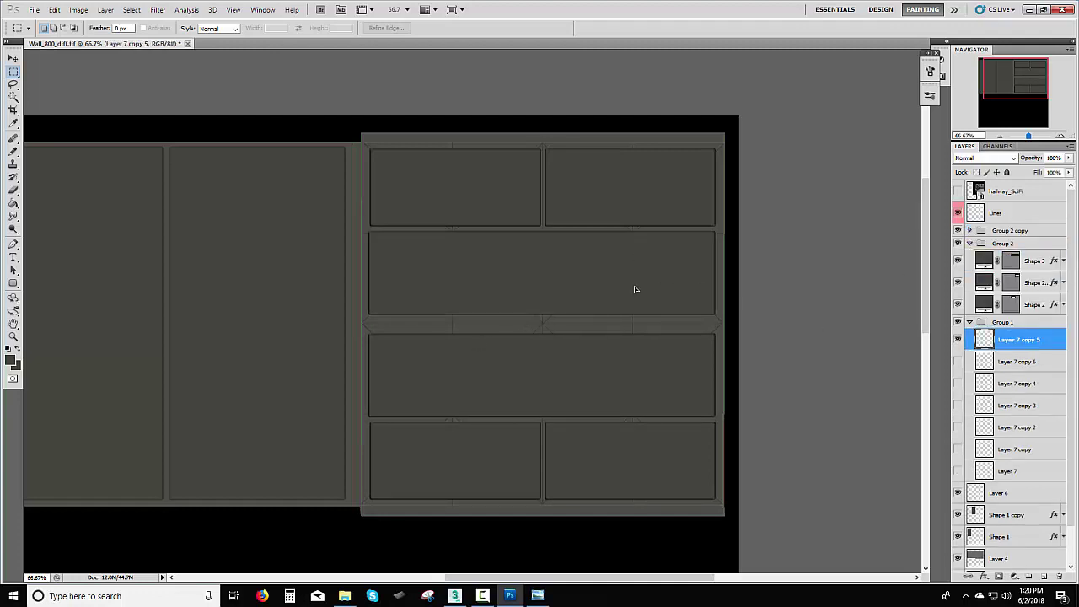
ctrl+drag(637, 341, 639, 360)
- Stretch the upper wide panel, Shape 3 in Group 2, down to the spacer at about 106% height
click(1012, 267)
key(ctrl+t)
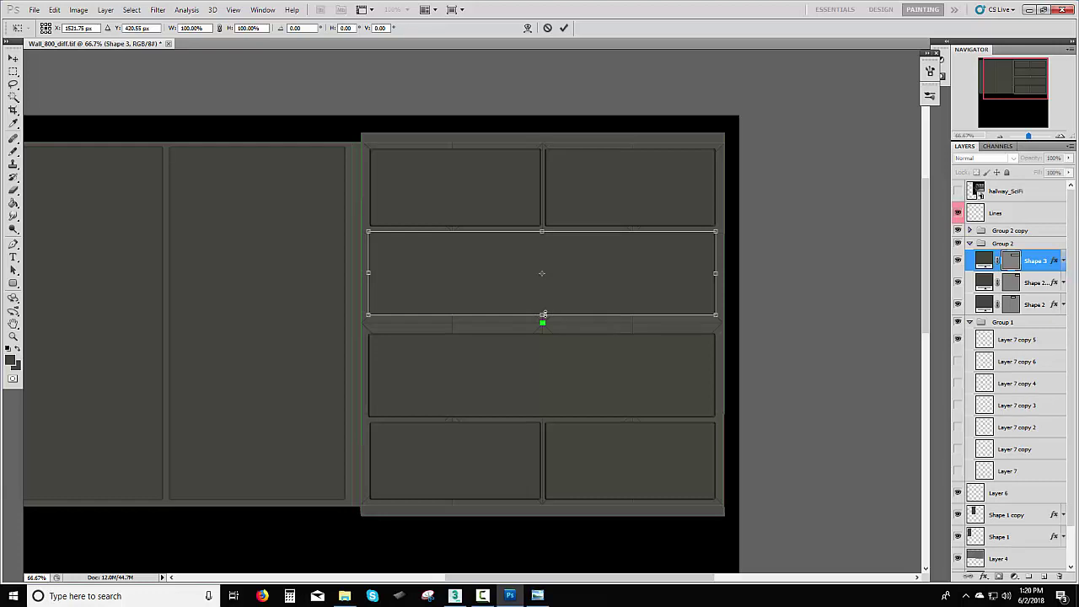
drag(543, 313, 545, 320)
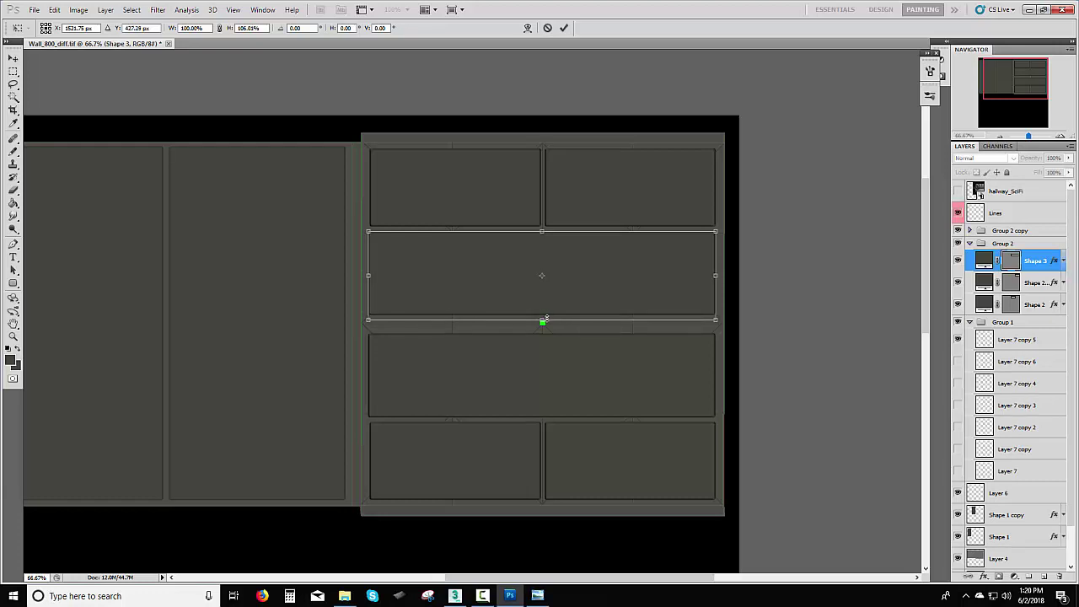
key(Return)
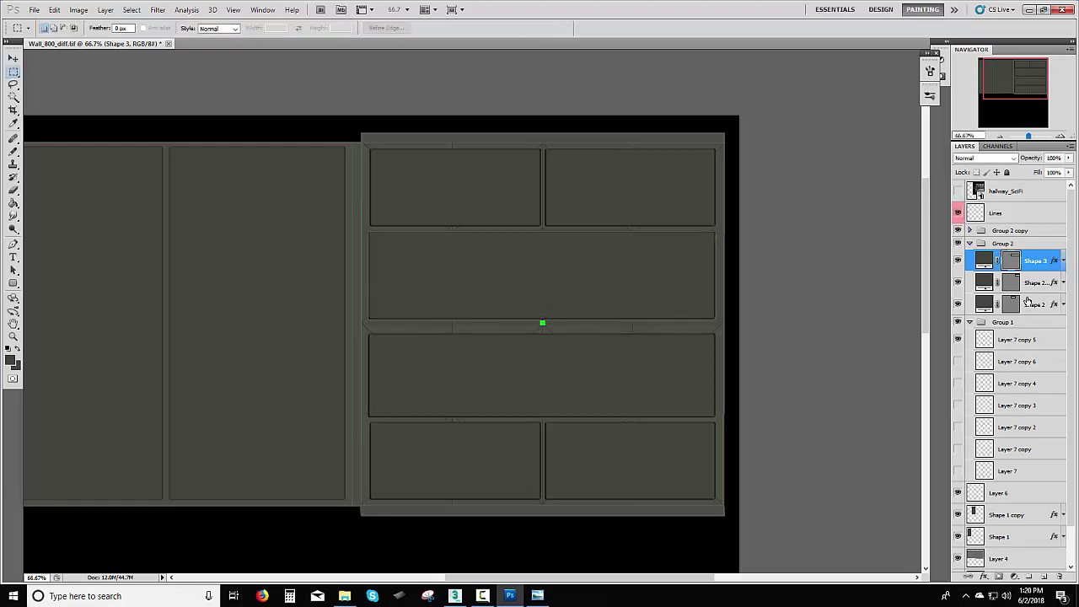
- Stretch the lower wide panel, Shape 3 in Group 2 copy, upward to the spacer's lower edge
click(970, 322)
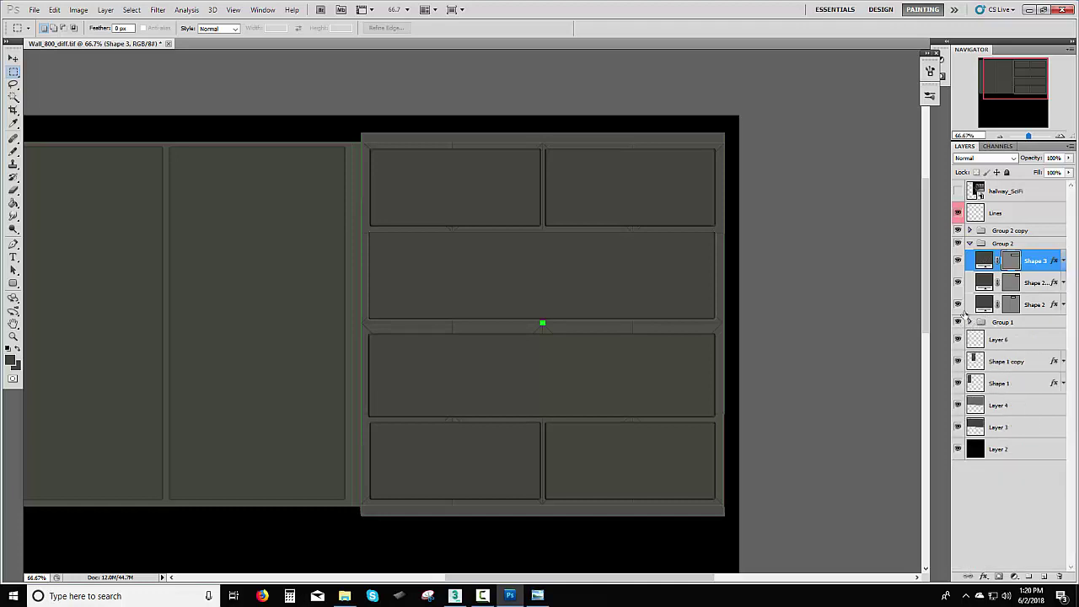
click(969, 230)
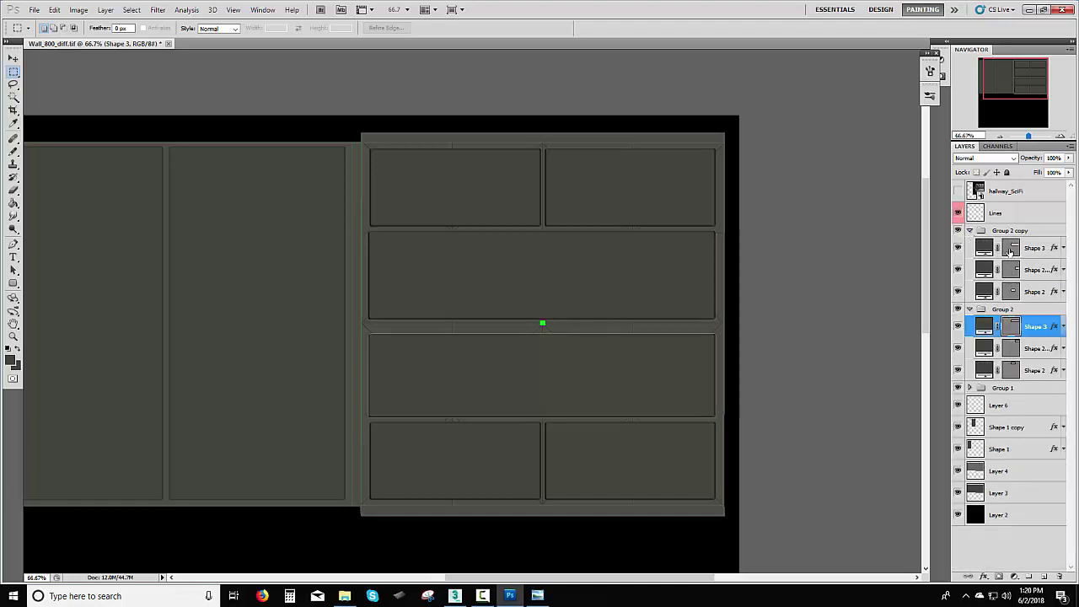
click(1036, 247)
key(ctrl+t)
drag(542, 333, 545, 324)
key(Return)
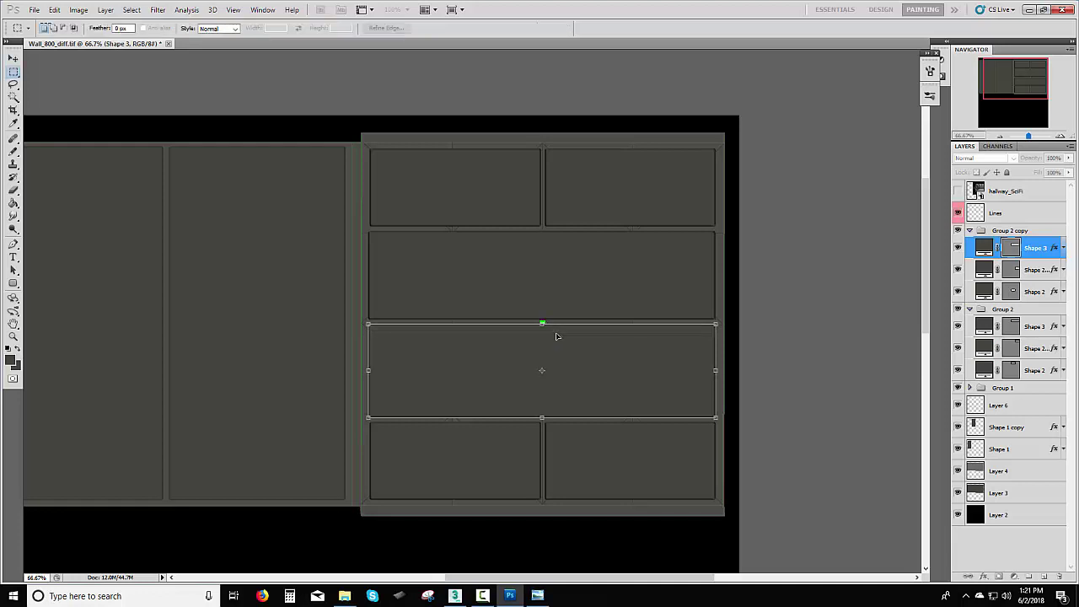
- Collapse the panel groups and hide the Group 1 spacers, the Lines layer and Layer 6
click(970, 230)
click(969, 243)
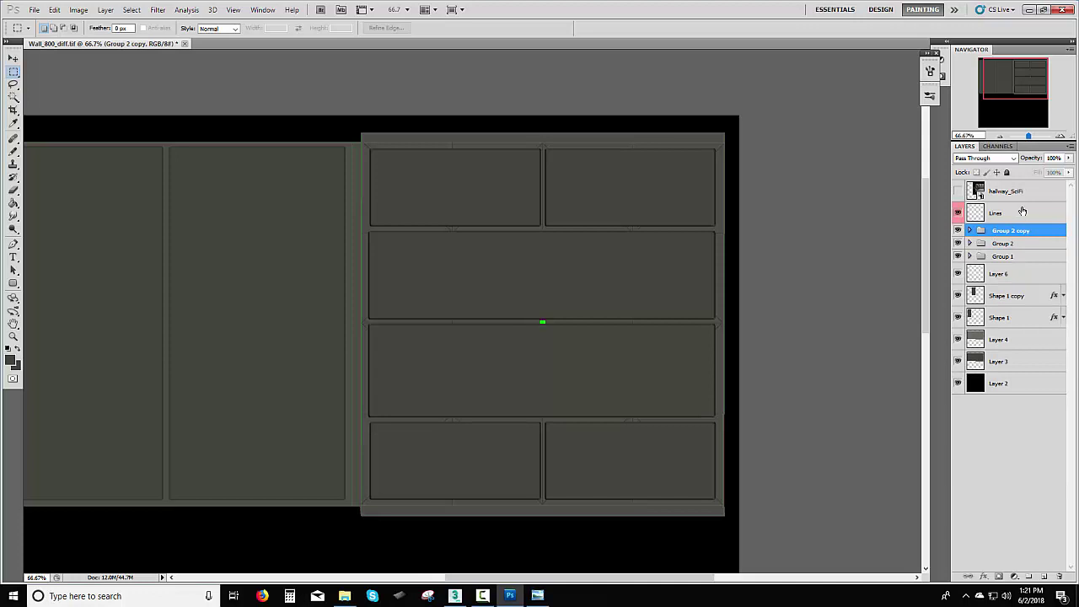
click(1022, 212)
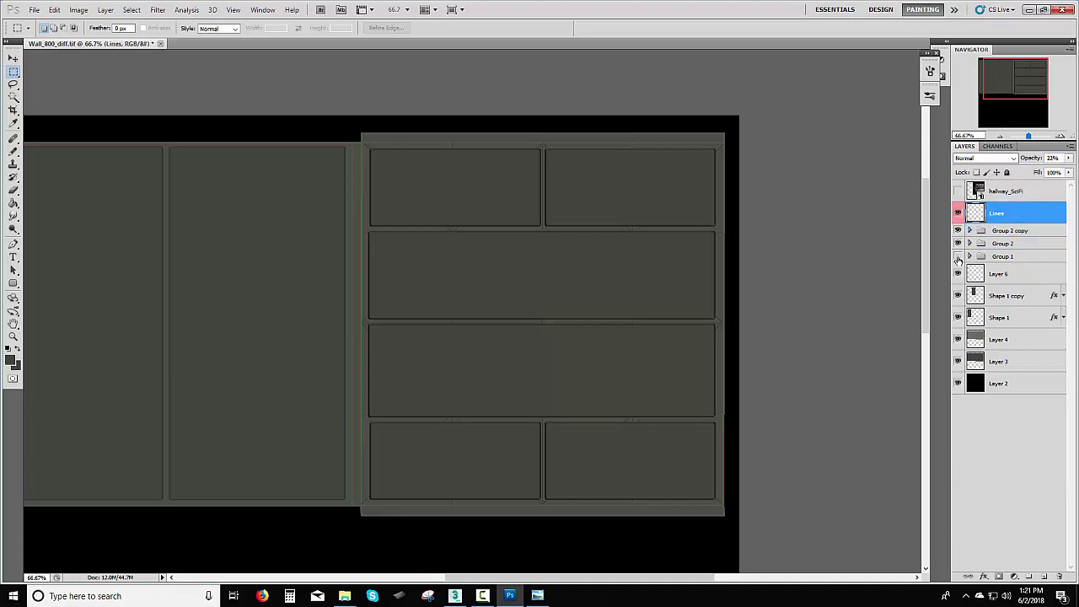
drag(538, 334, 620, 323)
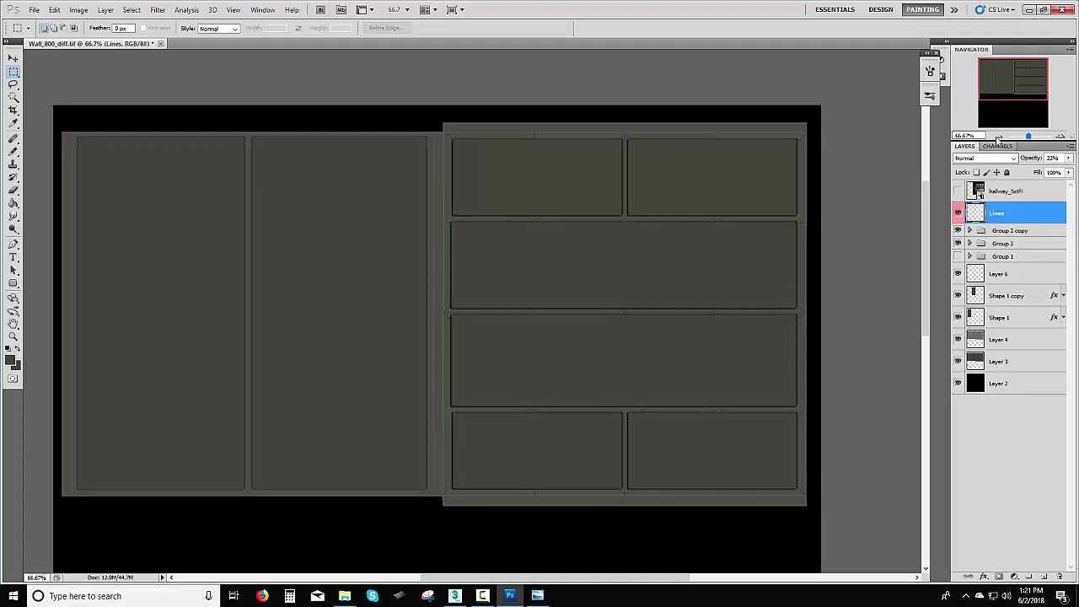
click(957, 215)
drag(747, 295, 716, 292)
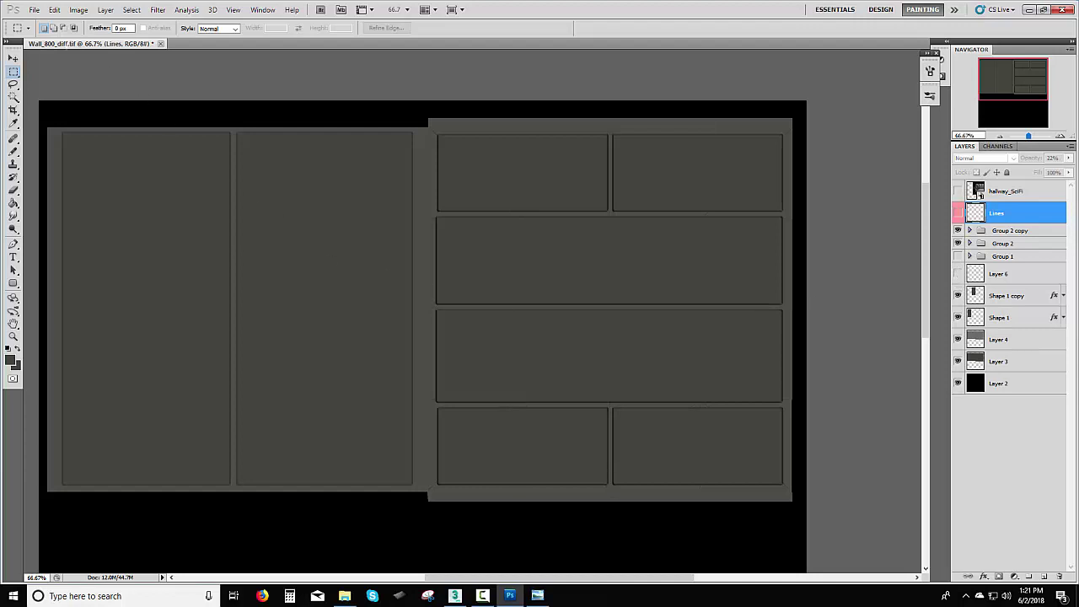
- Save the texture over Wall_800_diff in the Builders folder as a layered TIFF with no image compression and RLE layer compression
click(34, 9)
click(95, 187)
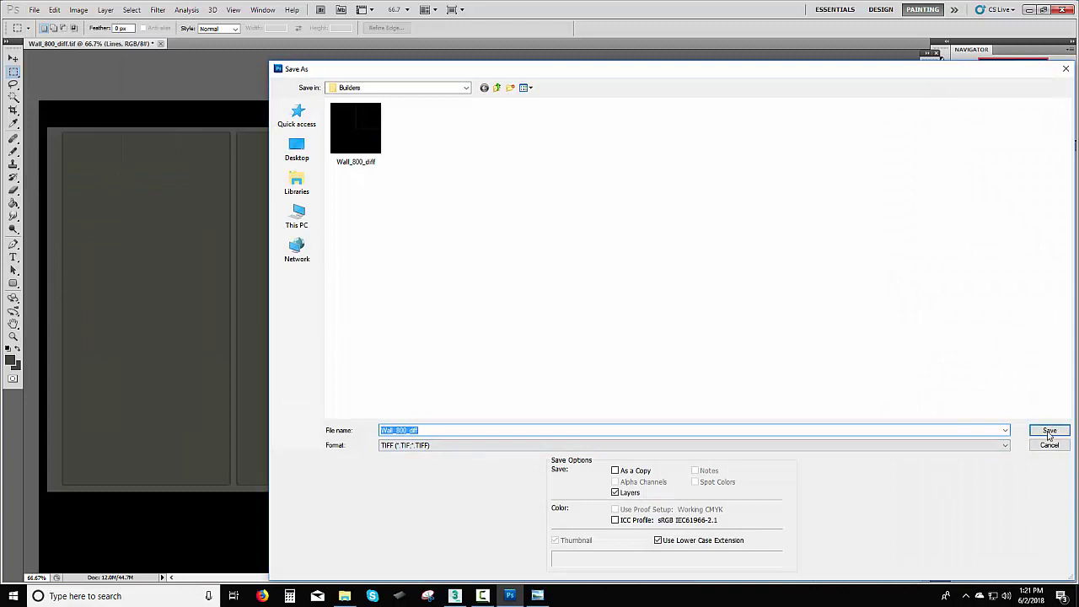
click(1050, 432)
click(504, 228)
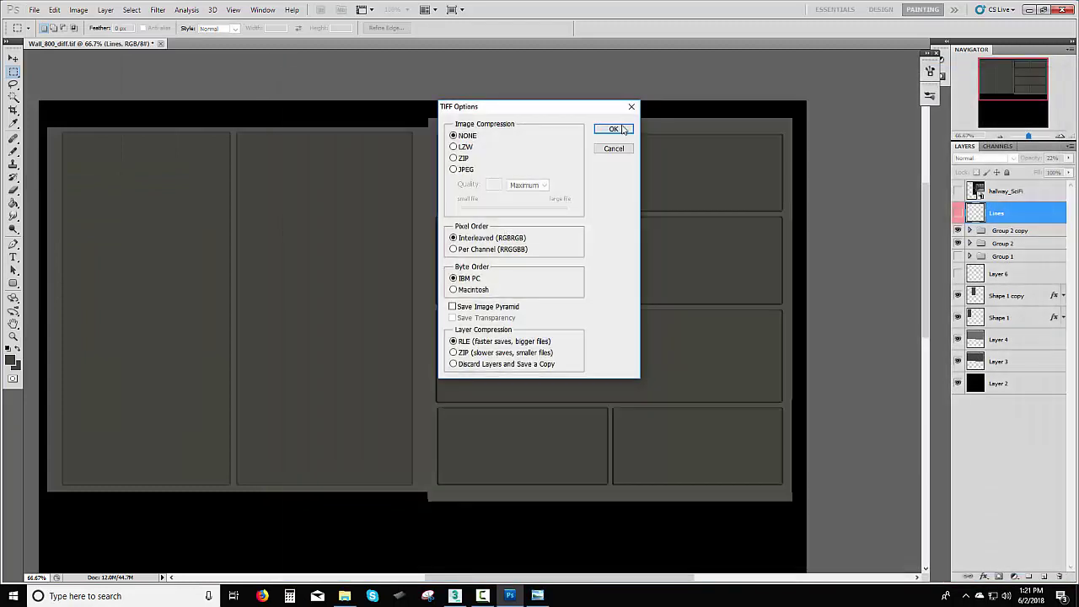
click(614, 129)
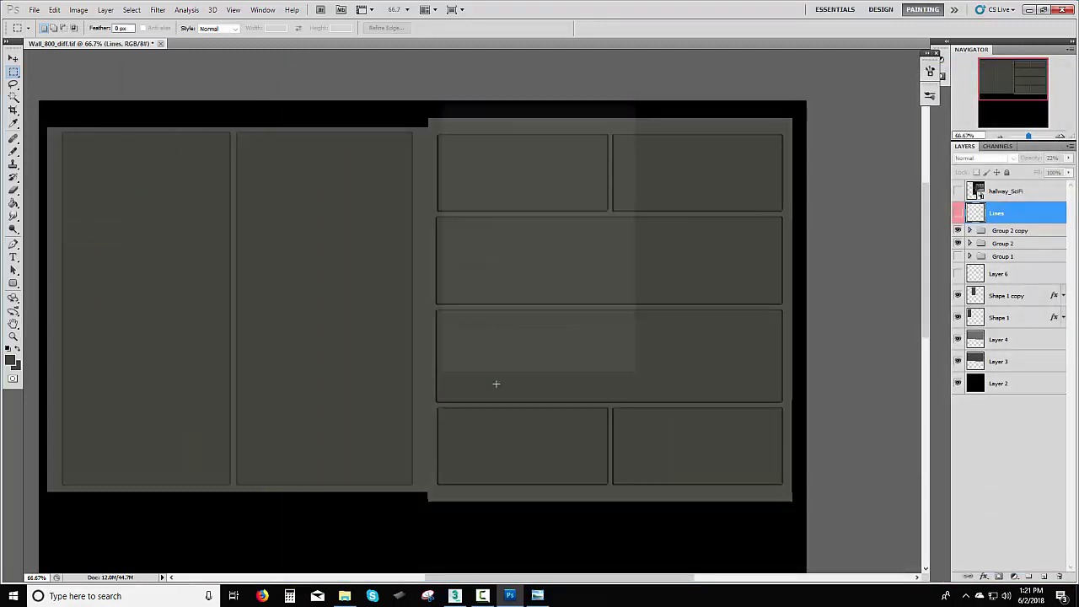
- Switch to 3ds Max and load the updated Wall_800_diff.tif into the bitmap map of the wall material
click(462, 595)
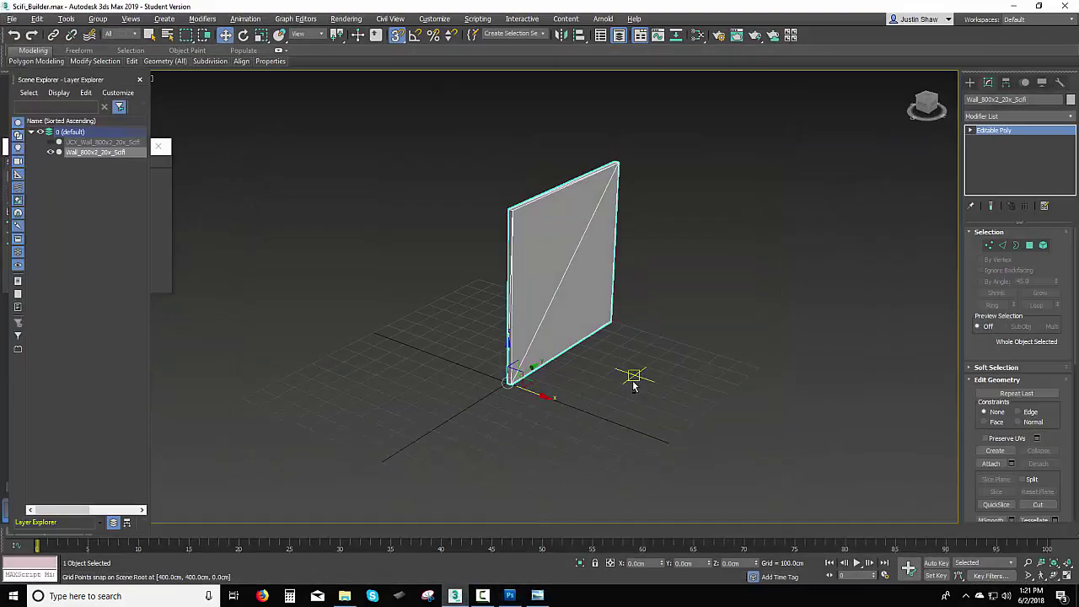
key(m)
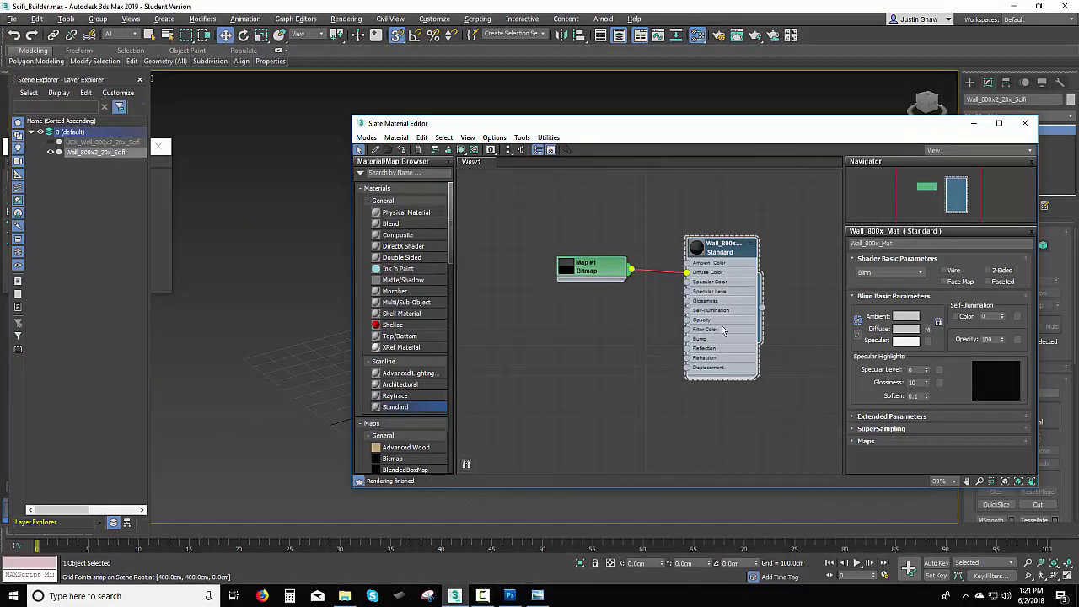
double_click(595, 268)
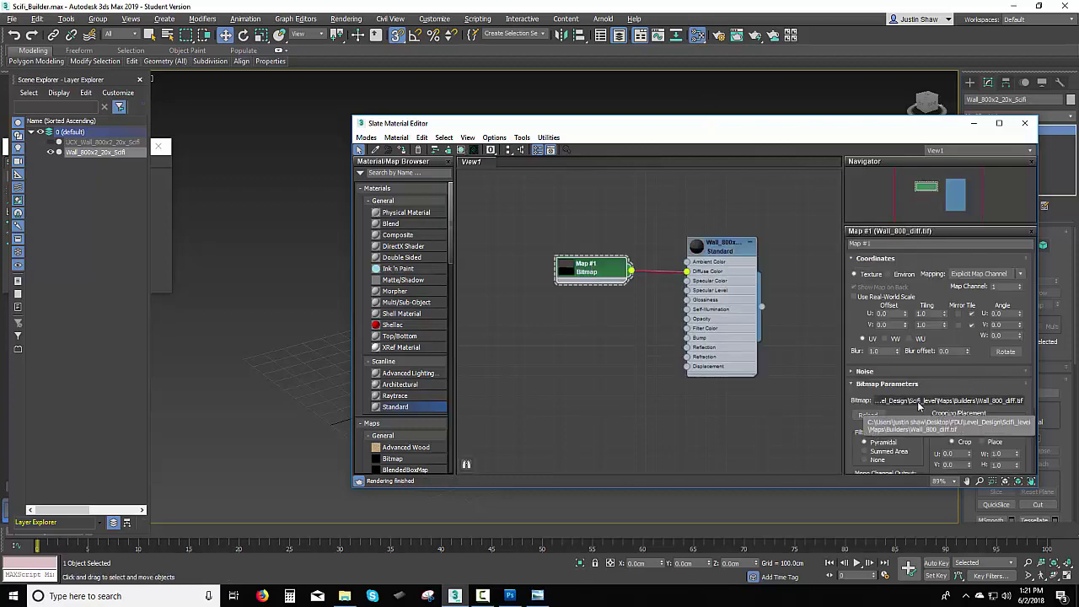
click(919, 401)
double_click(343, 125)
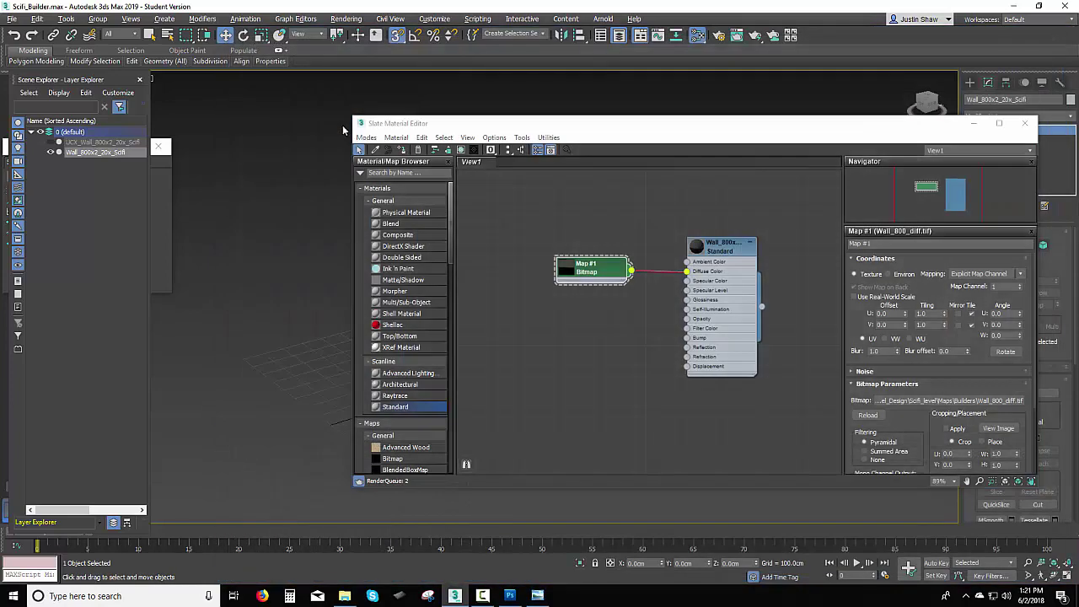
- Display Wall_800x_Mat shaded in the viewport, clear the editor out of the way, and examine the panel orientation on the deselected wall
double_click(725, 252)
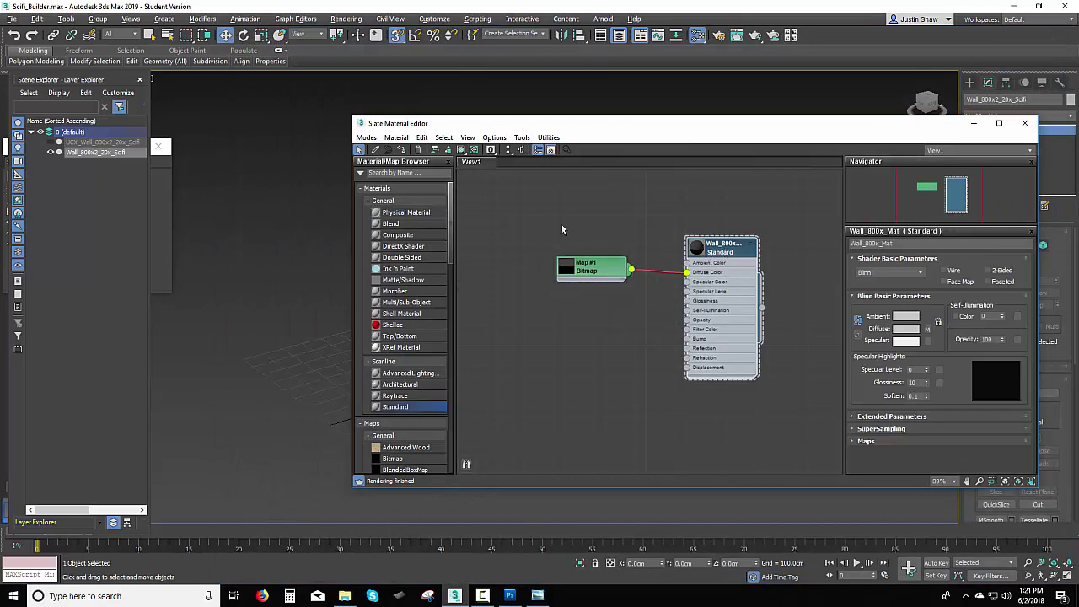
click(461, 151)
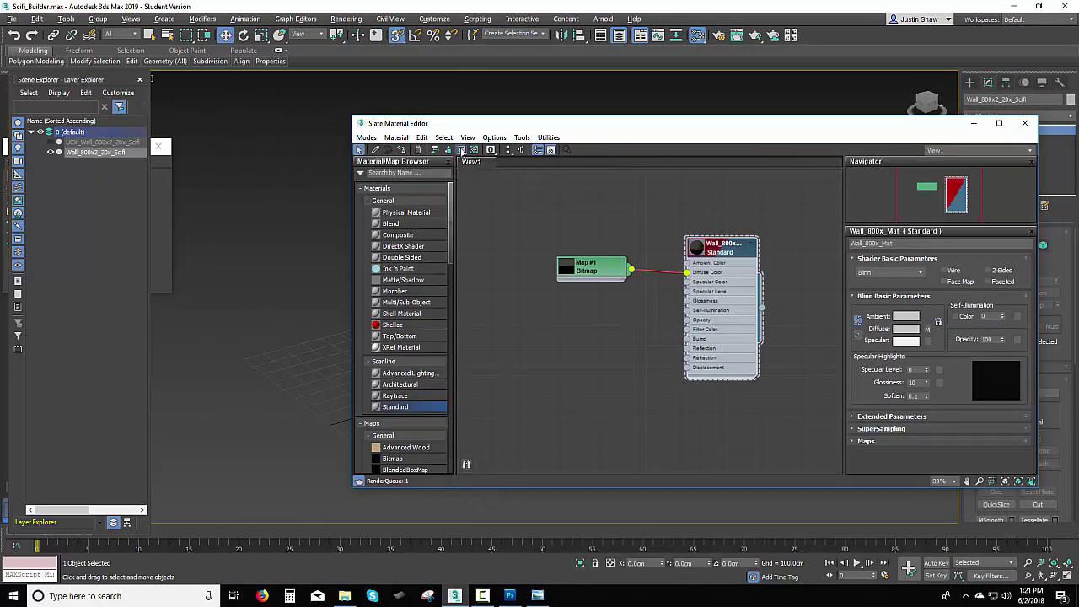
drag(474, 124, 735, 355)
alt+middle_drag(506, 324, 529, 312)
drag(1018, 537, 528, 265)
alt+middle_drag(585, 302, 581, 279)
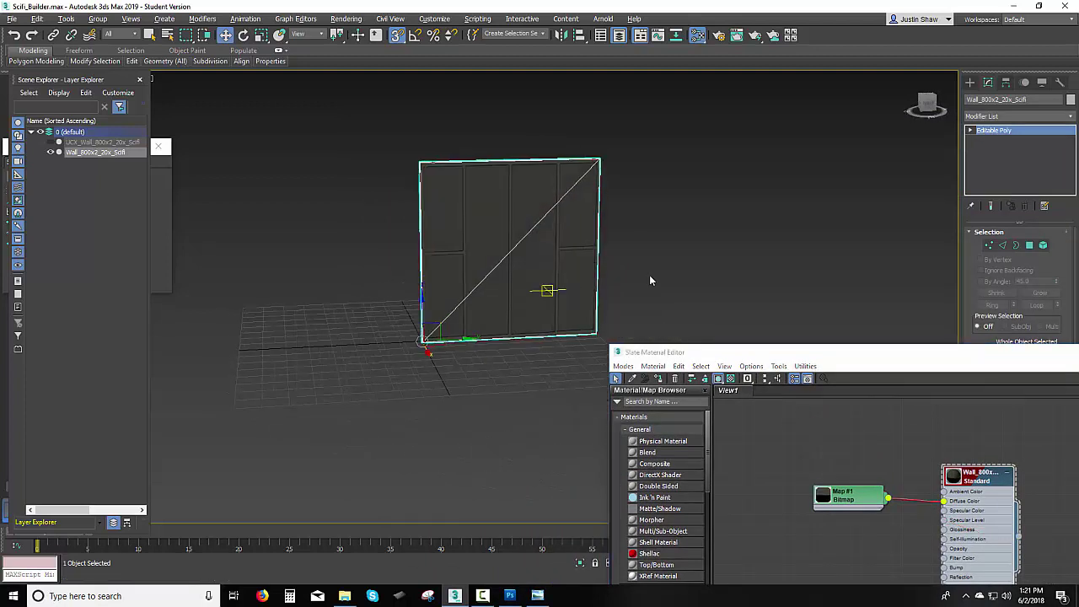
click(653, 277)
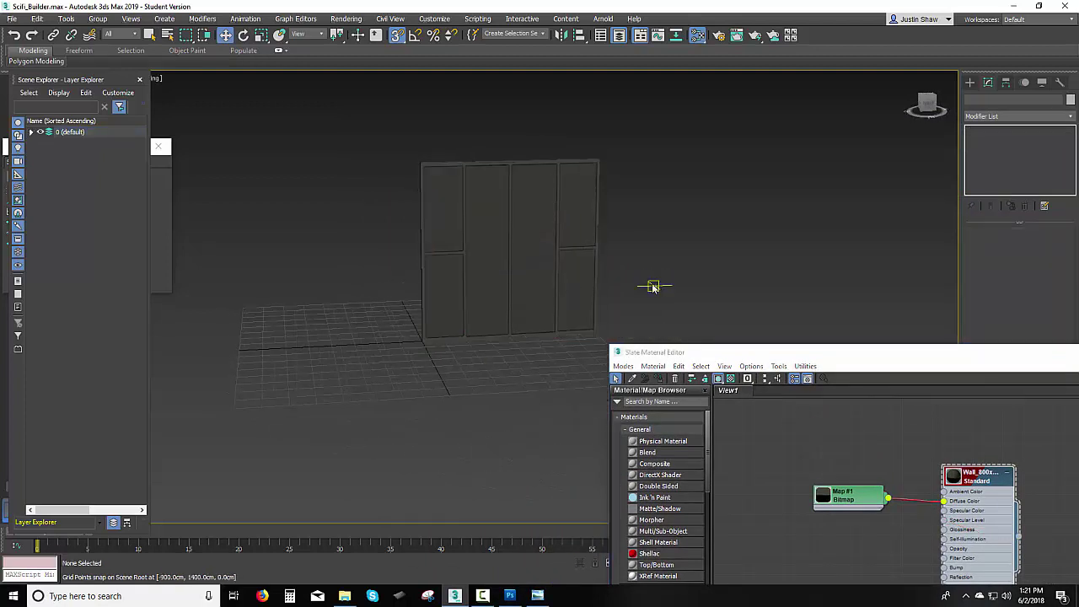
alt+middle_drag(506, 339, 452, 369)
scroll(514, 325, up, 4)
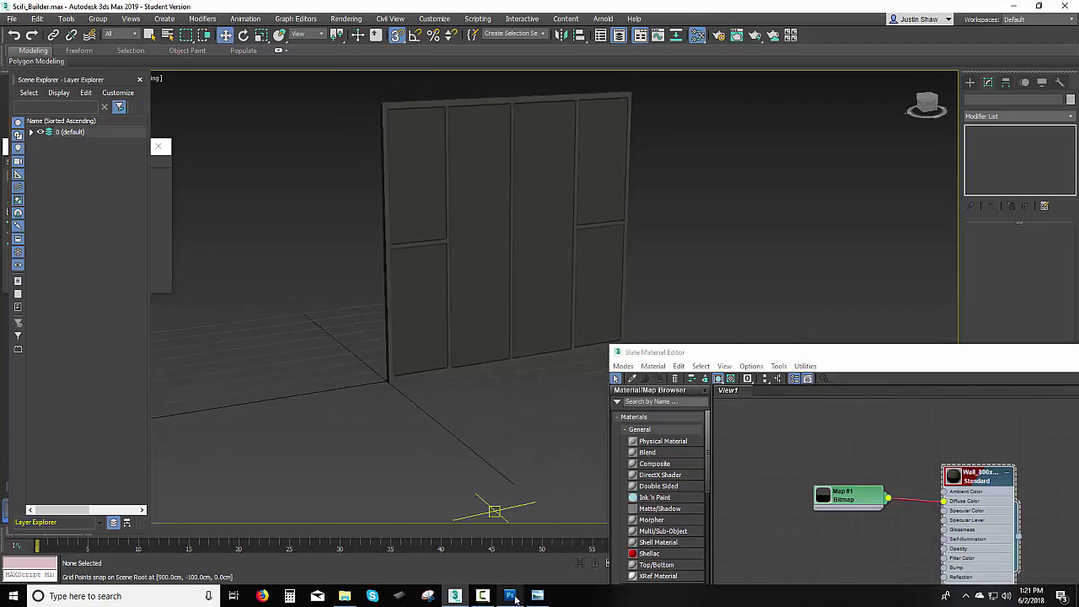
- Switch back to Photoshop and merge Group 2 copy and Group 2 into one layer
click(510, 596)
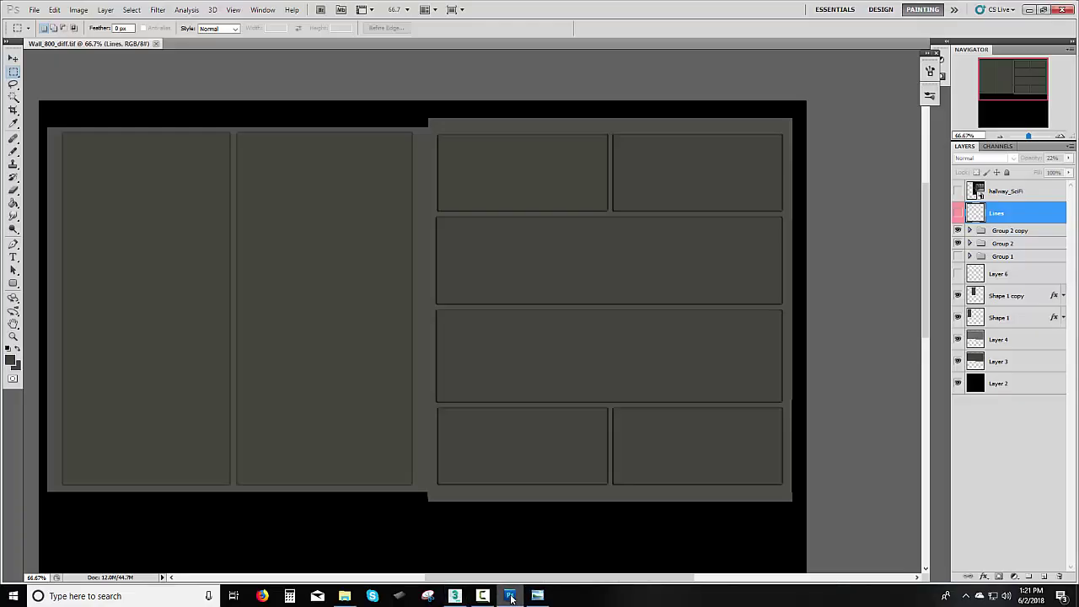
click(1001, 231)
shift+click(1004, 243)
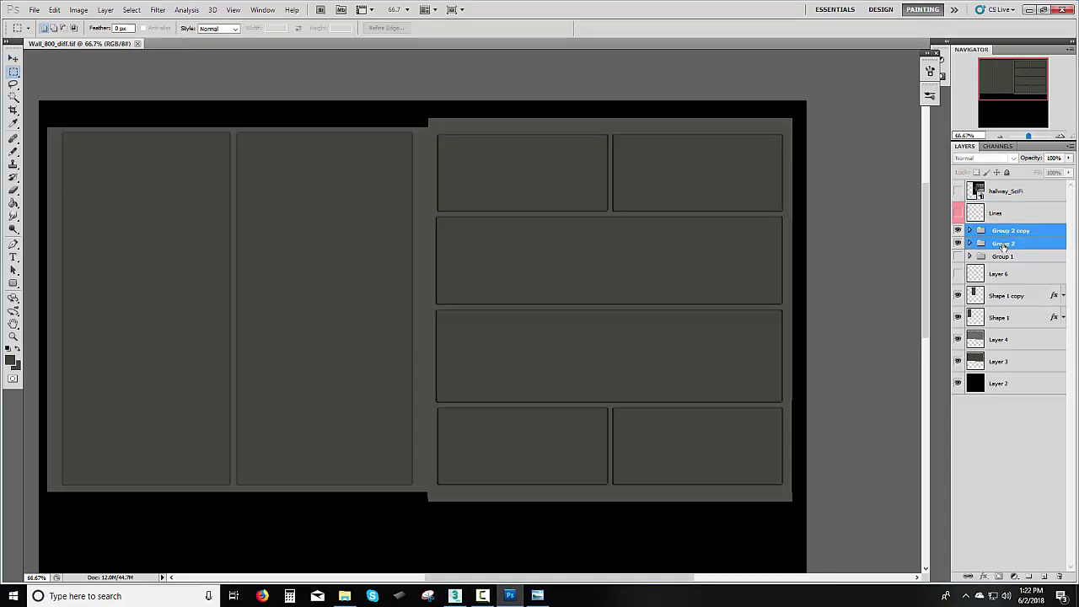
key(ctrl+e)
- Rotate the merged panel layer of the right wall section 90° clockwise
key(ctrl+t)
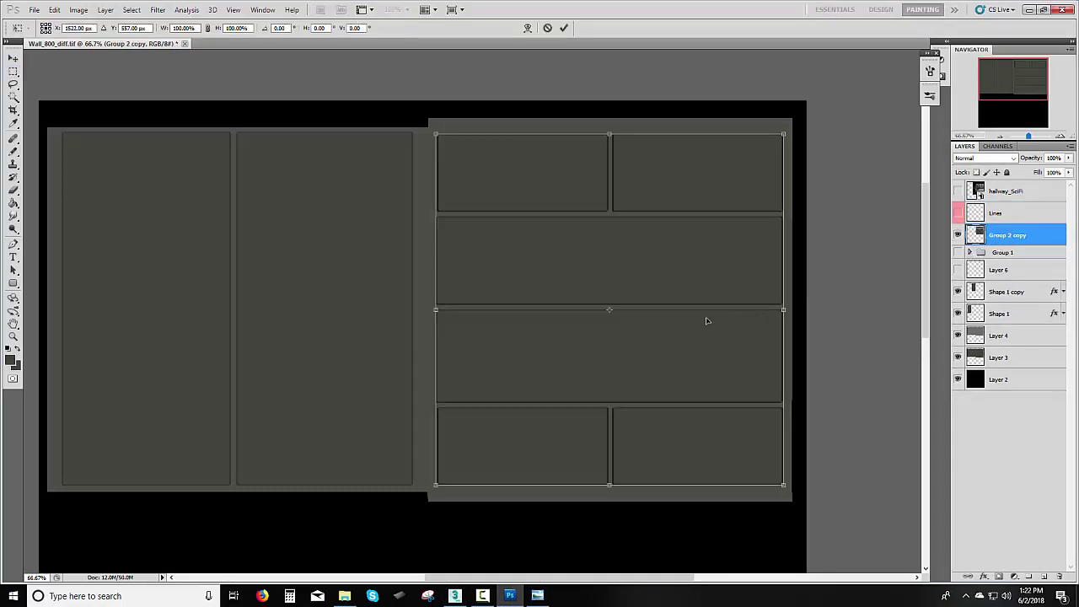
right_click(631, 317)
click(682, 443)
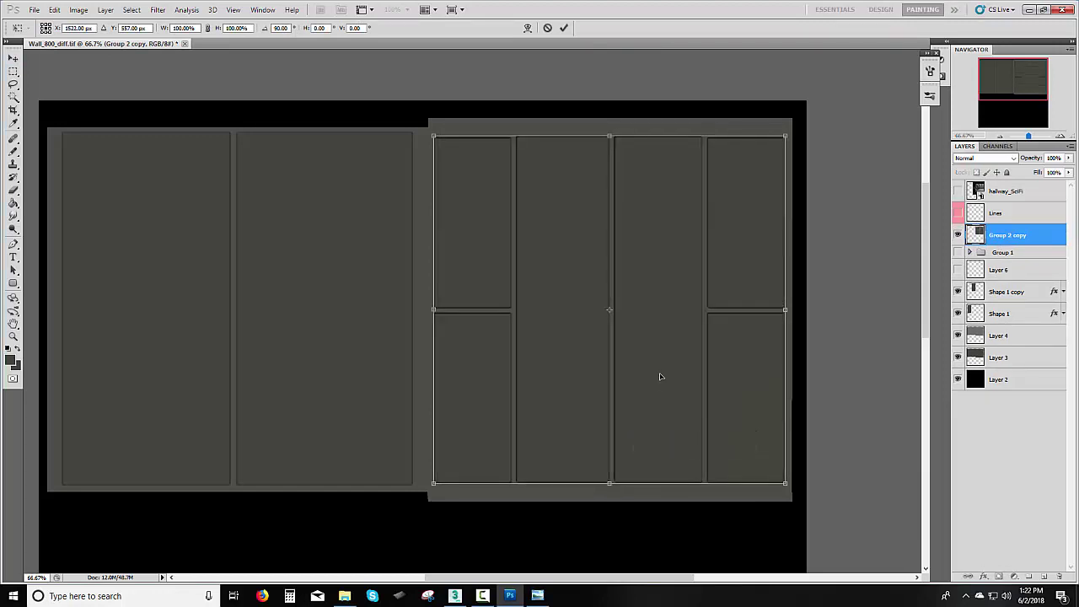
key(Return)
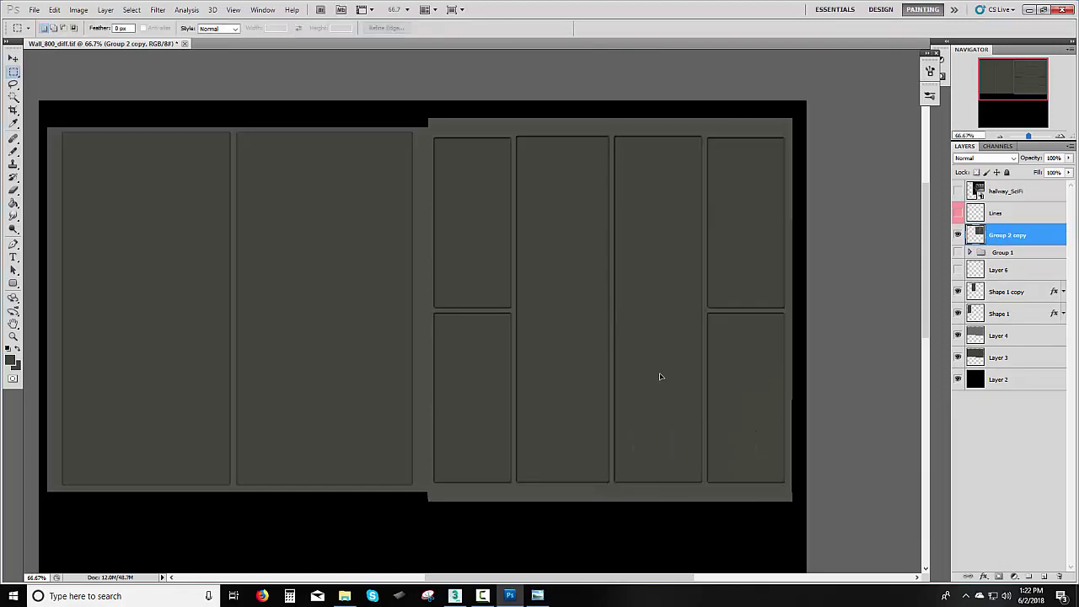
- Merge the Shape 1 copy and Shape 1 panels of the left wall section into one layer
click(1019, 292)
shift+click(1025, 314)
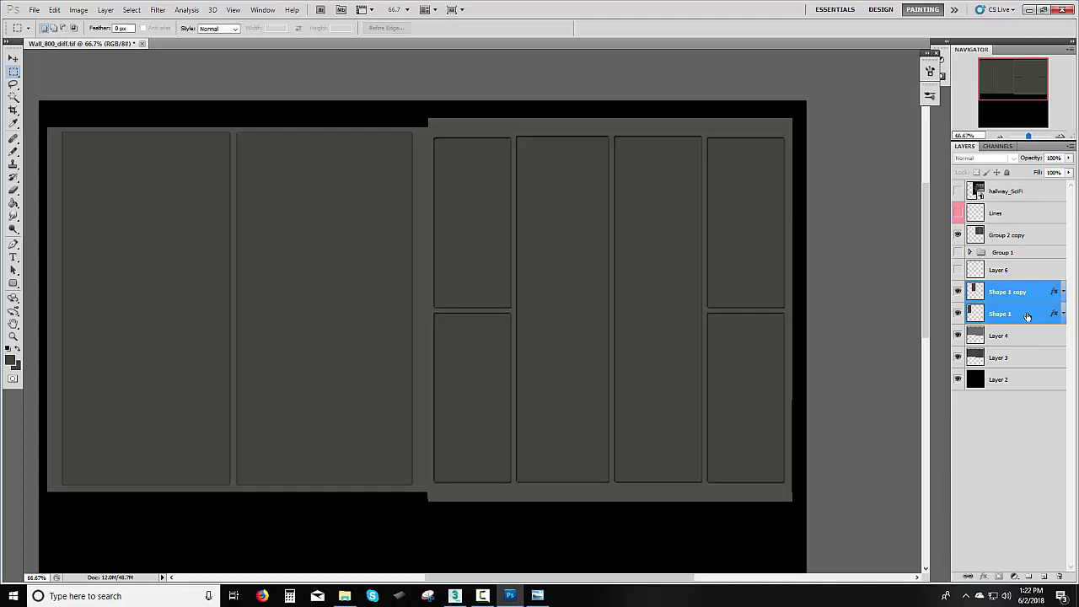
key(ctrl+e)
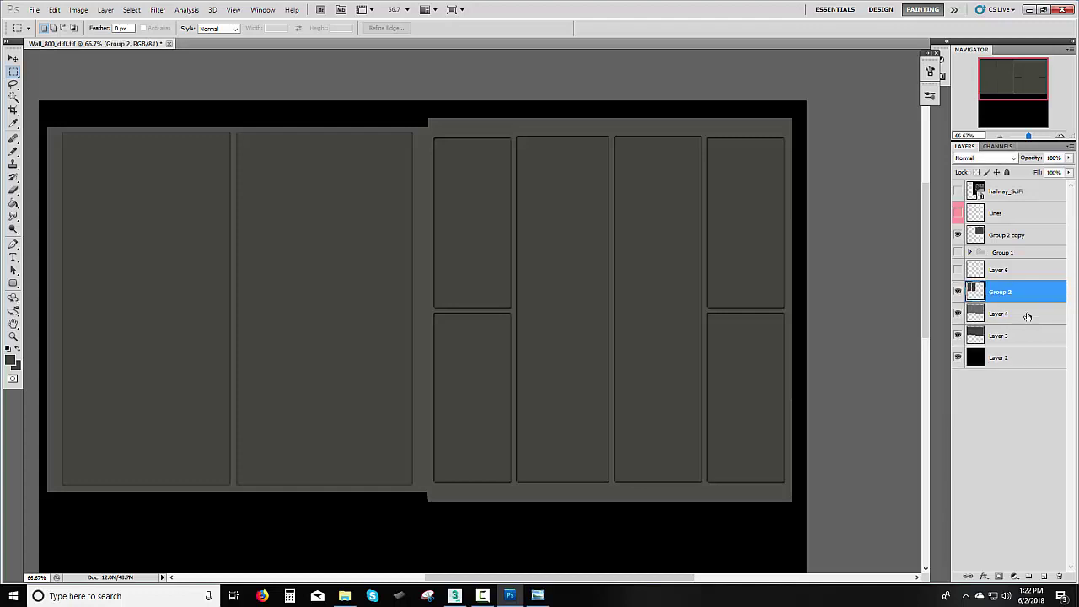
- Rotate the merged panel layer of the left wall section 90° clockwise and save the texture file
key(ctrl+t)
right_click(361, 261)
click(406, 388)
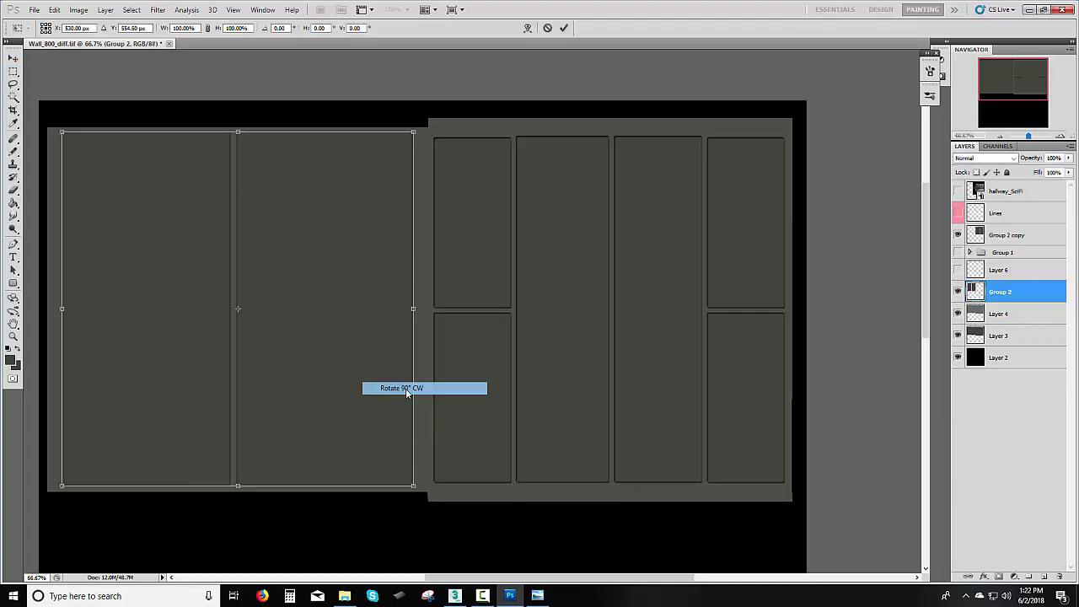
key(Return)
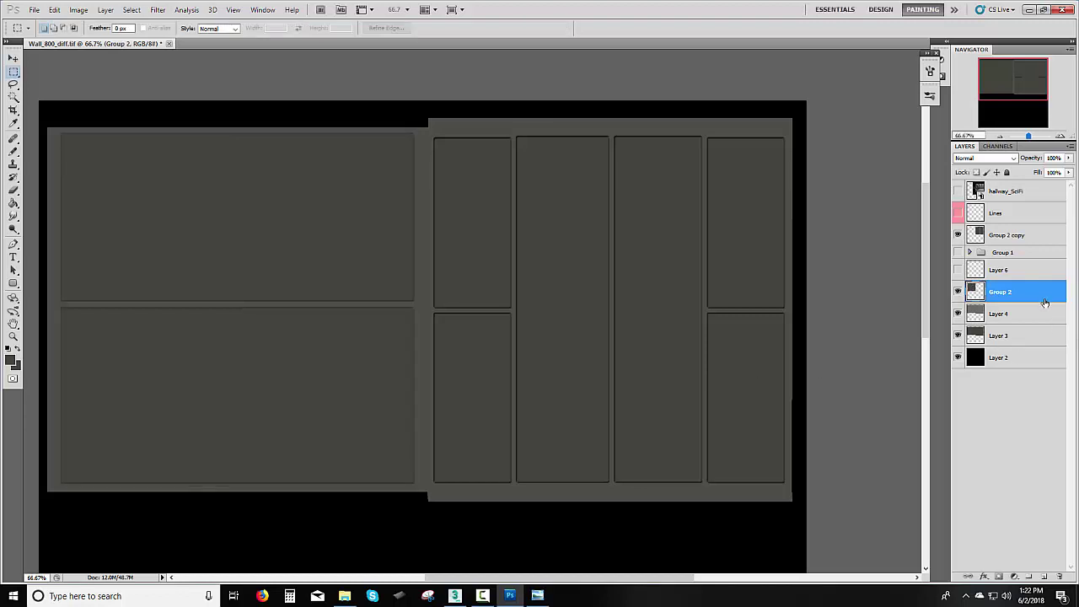
key(ctrl+s)
- Switch to 3ds Max and examine the updated panel layout on the wall
click(455, 596)
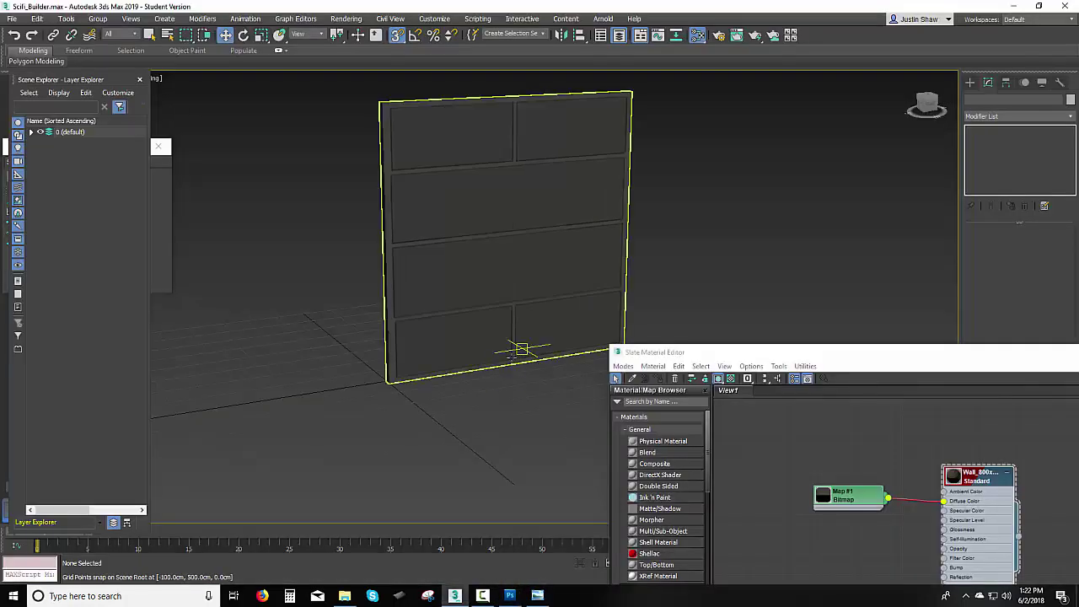
alt+middle_drag(414, 392, 379, 380)
- Make one copy of the wall along the Y axis, placed edge to edge with the original
click(430, 326)
alt+middle_drag(429, 325, 581, 347)
scroll(581, 349, up, 3)
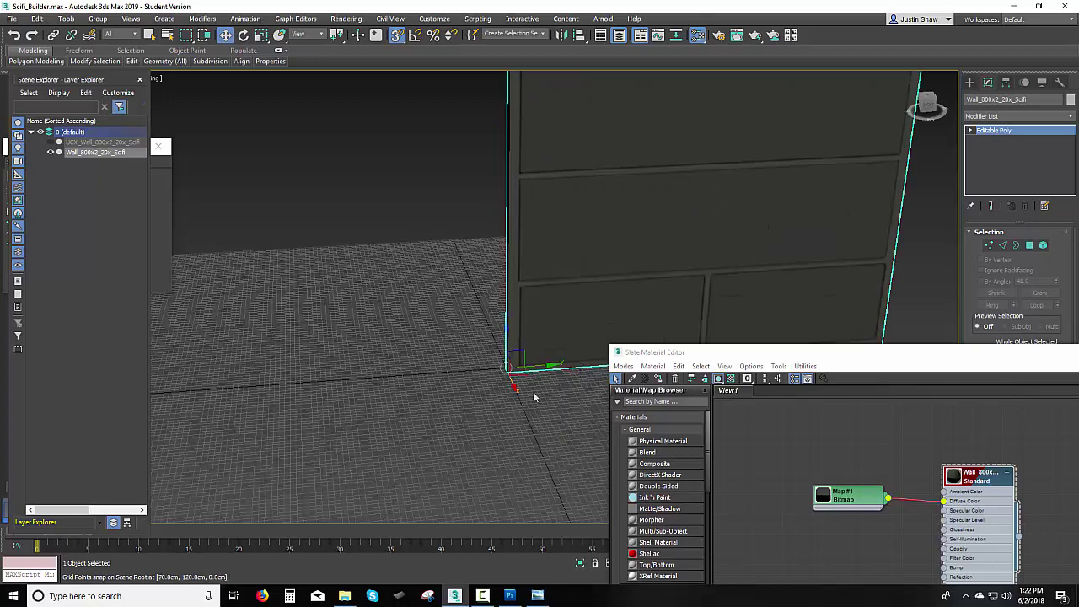
middle_drag(534, 397, 574, 393)
mouse_move(582, 366)
shift+mouse_down()
mouse_move(126, 390)
mouse_move(136, 394)
shift+mouse_up()
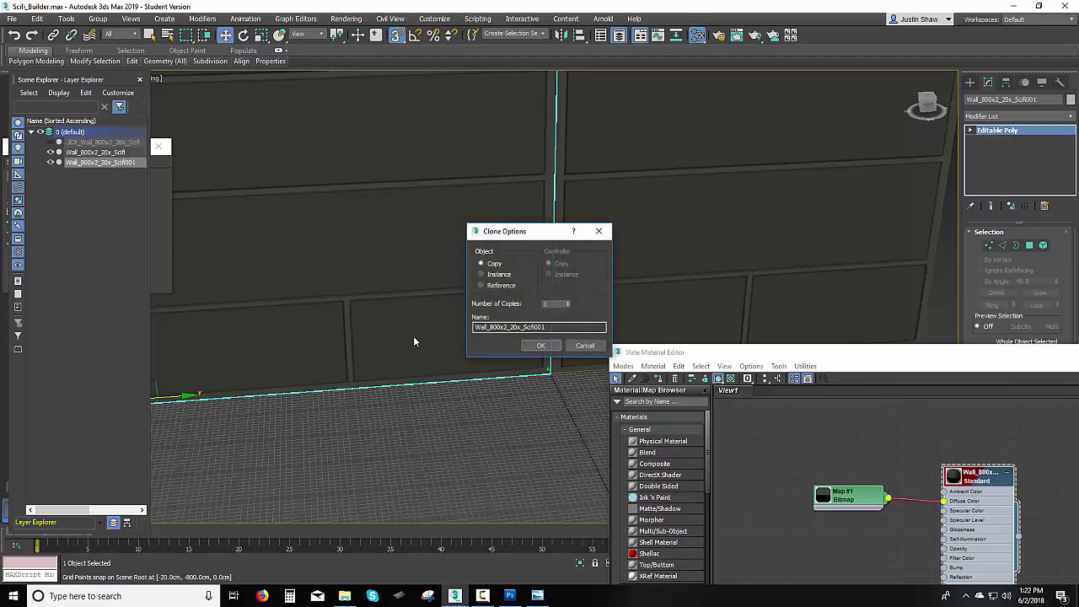
click(539, 346)
scroll(481, 398, up, 1)
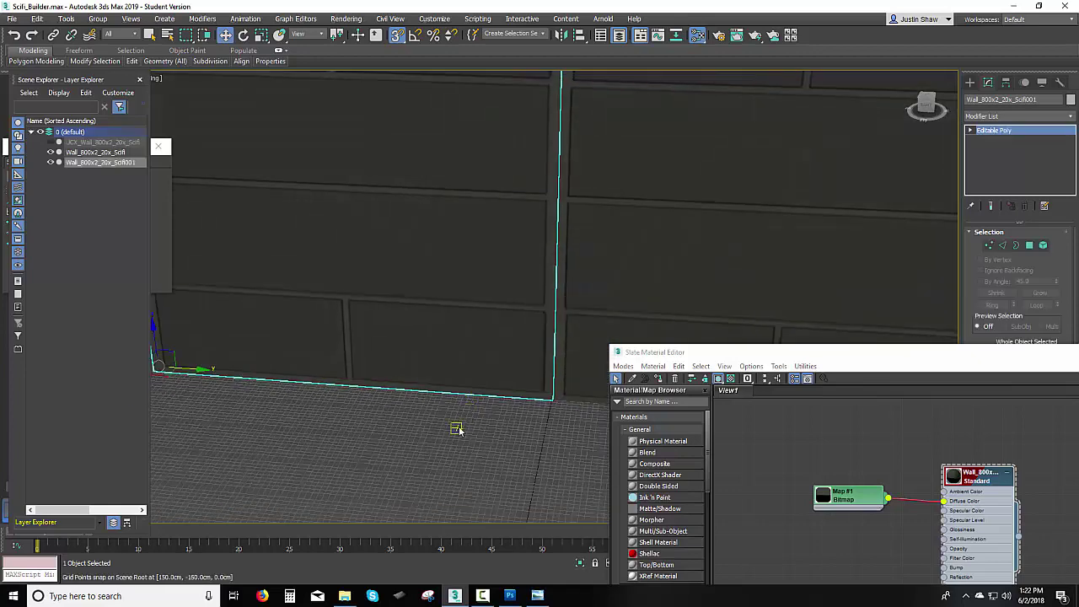
- Deselect the copied wall and examine how the panels meet at the seam between both walls
click(455, 427)
scroll(437, 423, up, 2)
scroll(437, 423, down, 5)
mouse_move(482, 393)
alt+middle_down()
mouse_move(435, 393)
mouse_move(583, 390)
mouse_move(466, 401)
alt+middle_up()
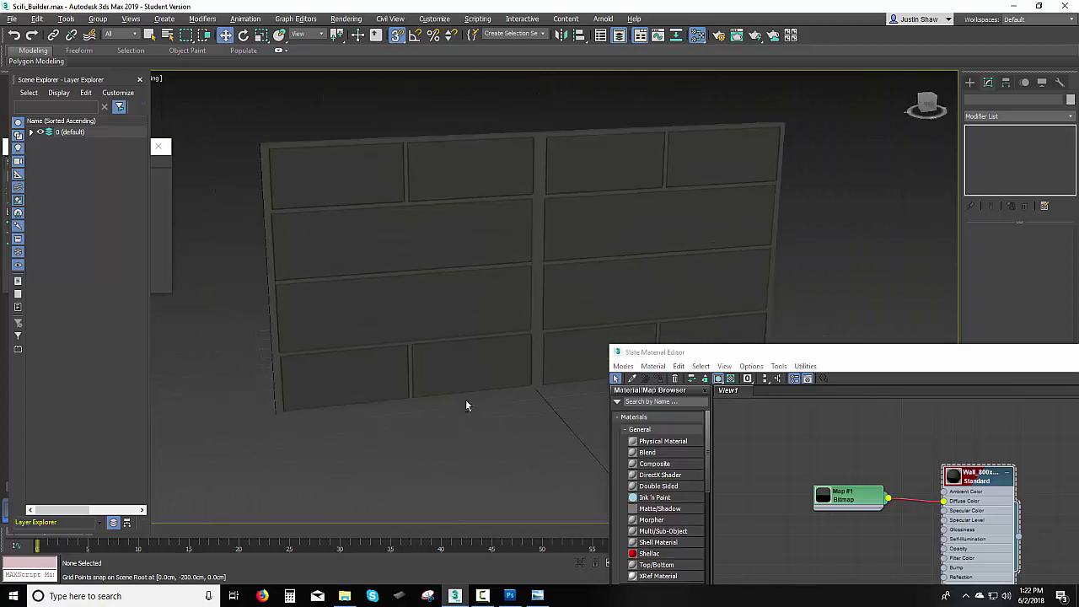
- Turn on angle snap and rotate the copied wall 180° about its vertical axis
click(436, 365)
key(e)
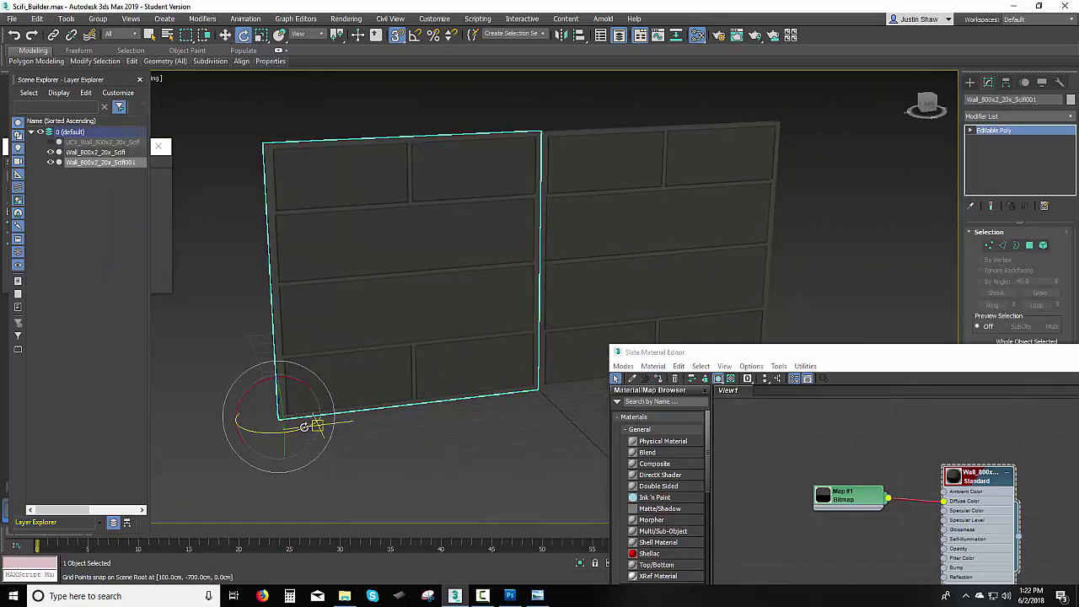
drag(305, 421, 385, 395)
key(ctrl+z)
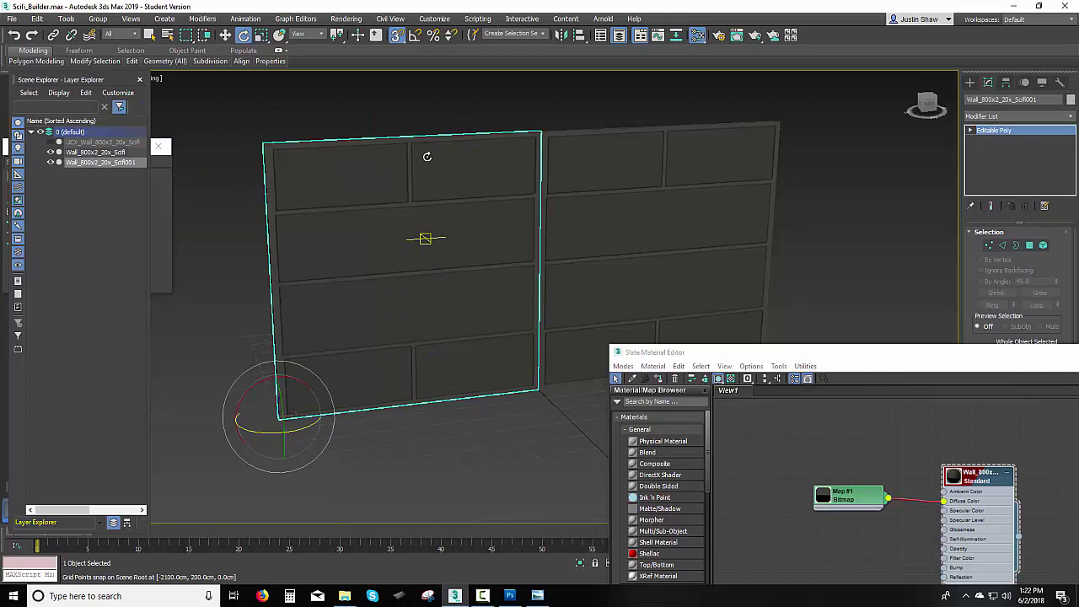
click(416, 37)
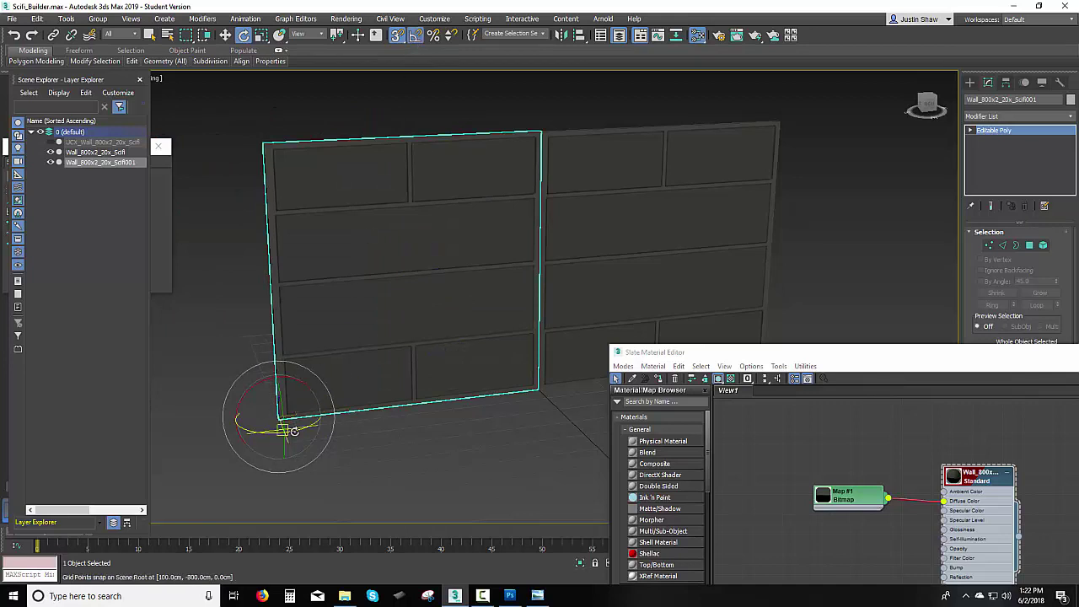
drag(292, 431, 378, 405)
- Move the rotated wall copy along Y and X until its corner meets the original wall flush
key(w)
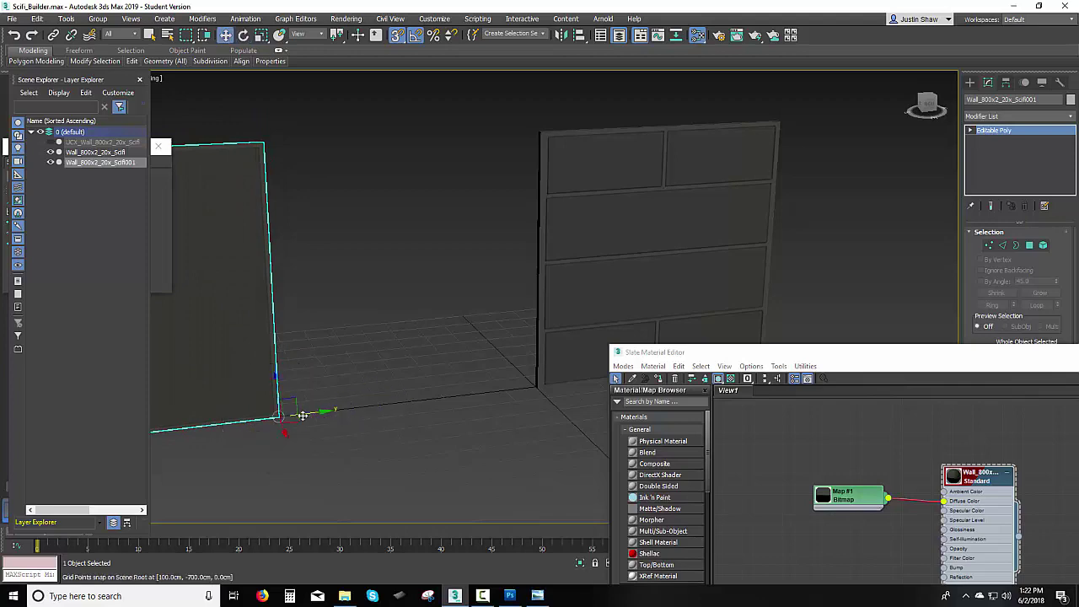
drag(302, 415, 533, 387)
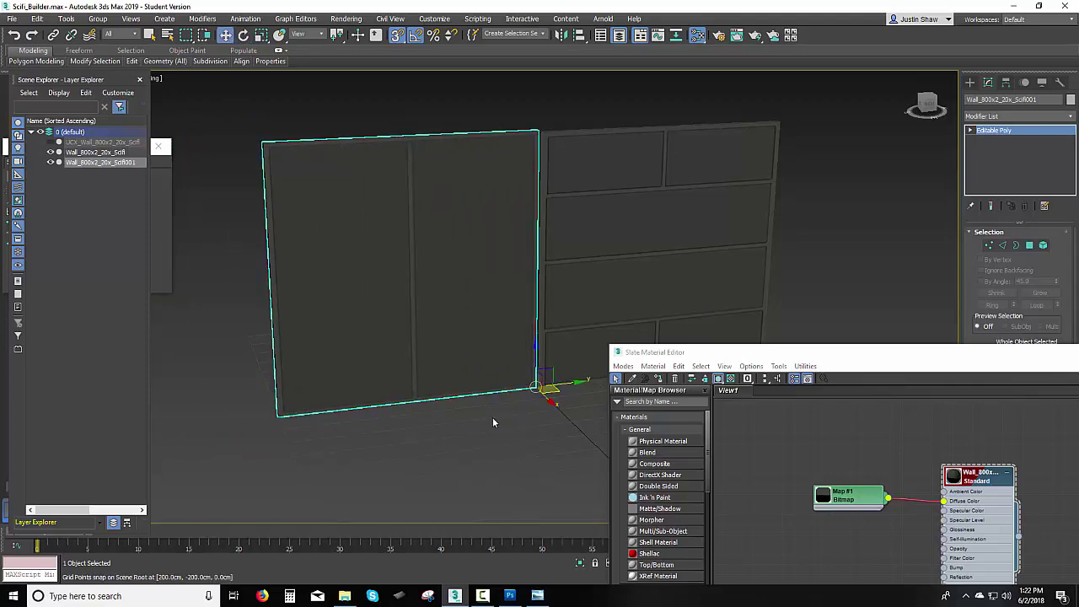
mouse_move(493, 418)
alt+middle_down()
mouse_move(508, 429)
mouse_move(529, 250)
mouse_move(489, 417)
alt+middle_up()
scroll(511, 428, up, 4)
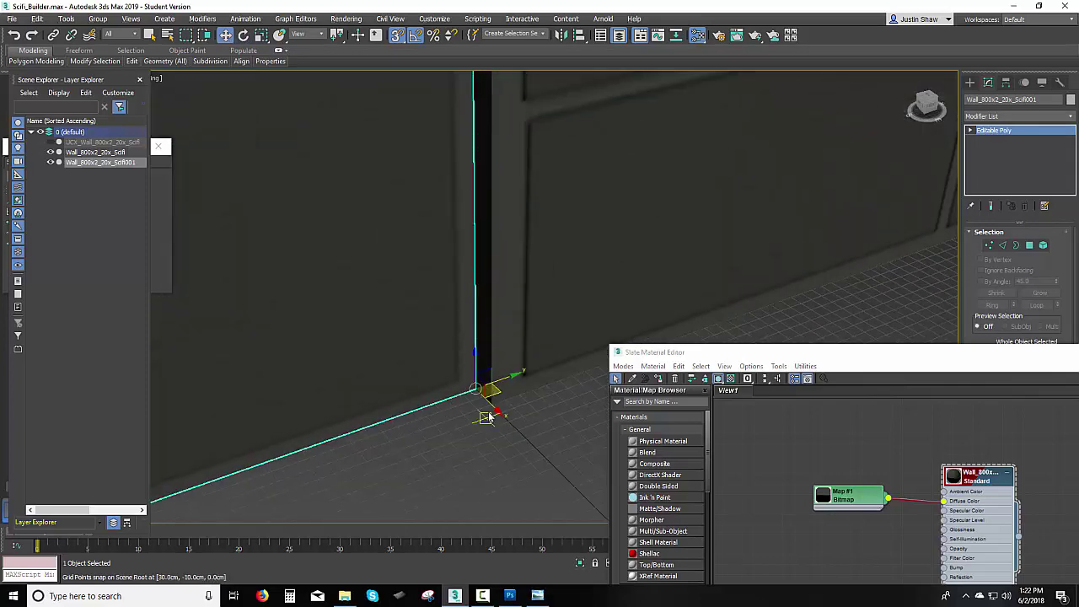
drag(490, 401, 489, 400)
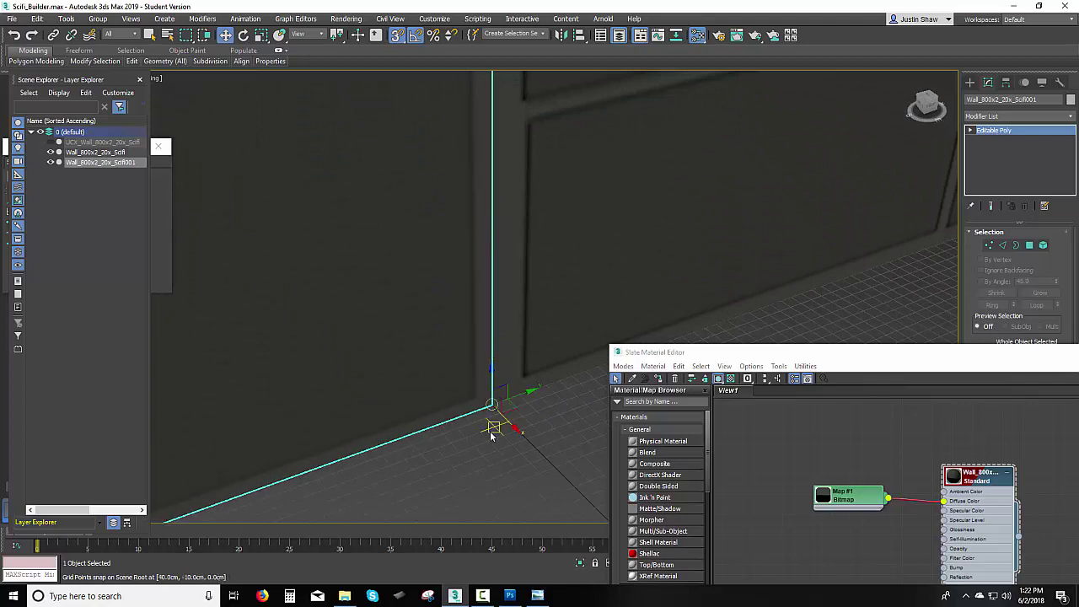
- Deselect the copy and examine the seam between the two-panel side and the six-panel side of the walls
scroll(494, 428, down, 5)
click(506, 461)
alt+middle_drag(506, 461, 500, 438)
scroll(490, 430, up, 6)
scroll(501, 438, down, 8)
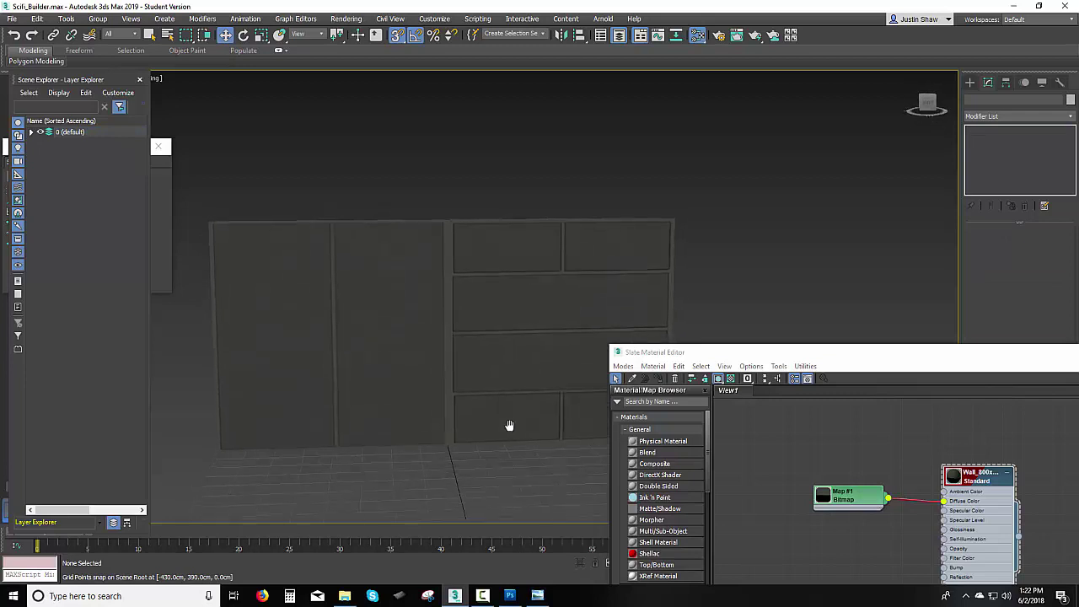
- Delete the rotated wall copy and bring the original wall back into view
click(463, 404)
key(Delete)
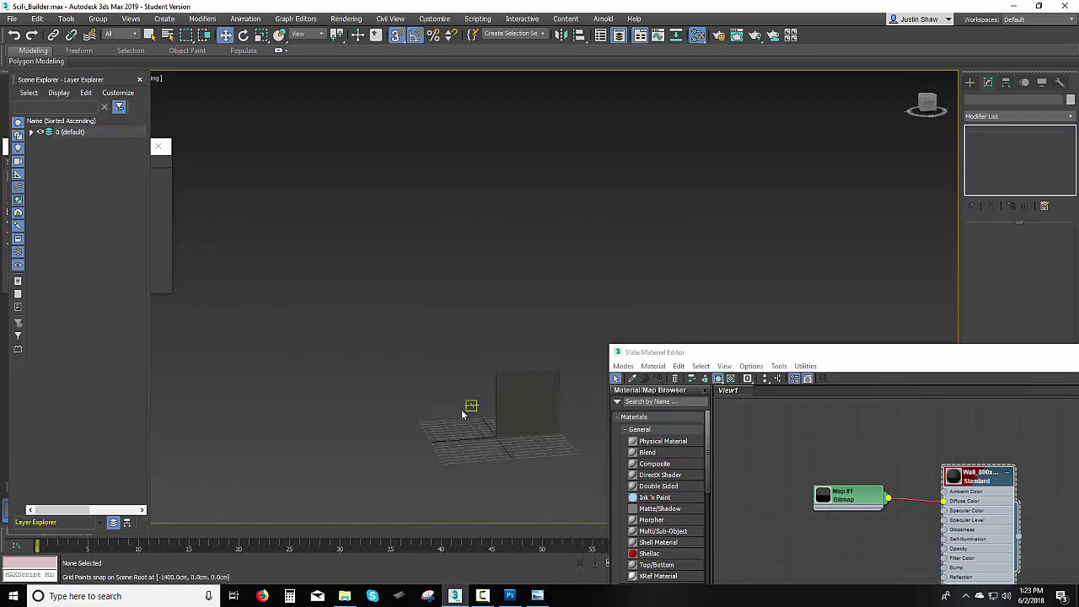
middle_drag(450, 410, 433, 374)
scroll(492, 393, up, 7)
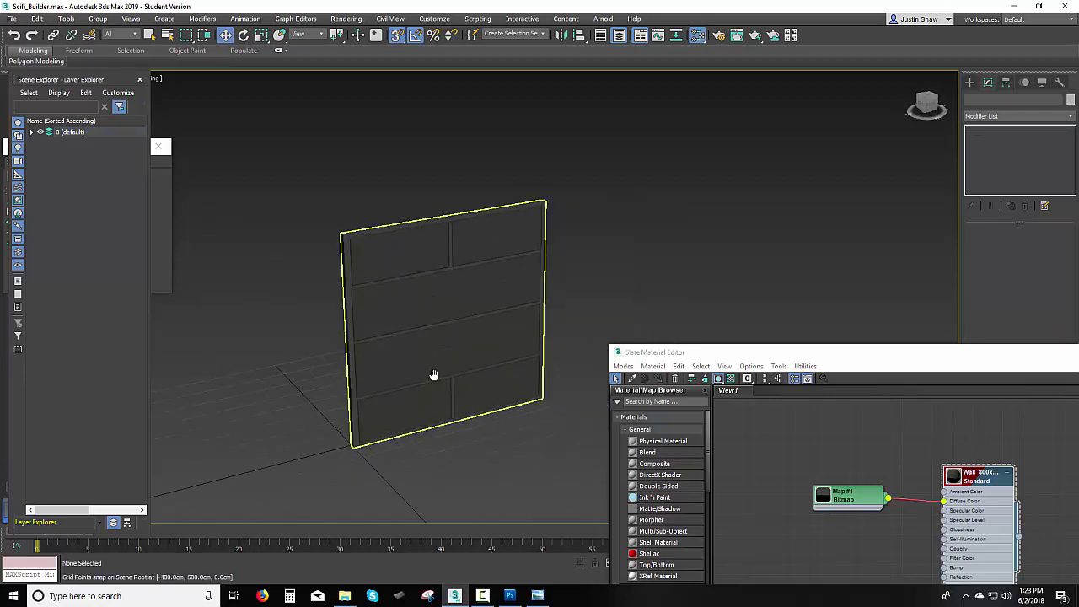
- Unhide the UCX_Wall_800x2_20x_Scifi collision object and select it together with Wall_800x2_20x_Scifi
click(31, 132)
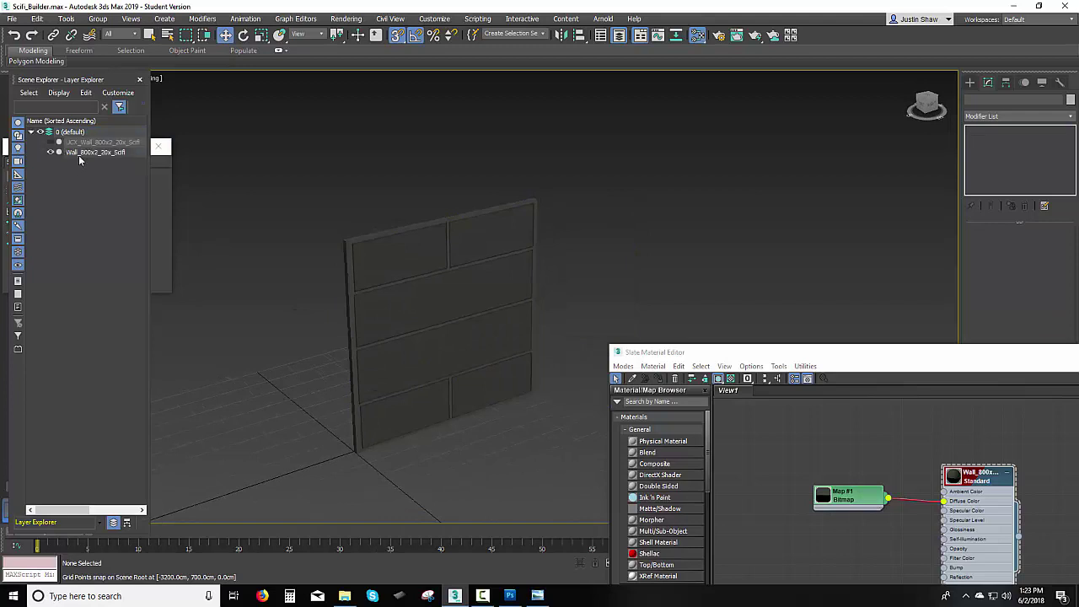
click(51, 142)
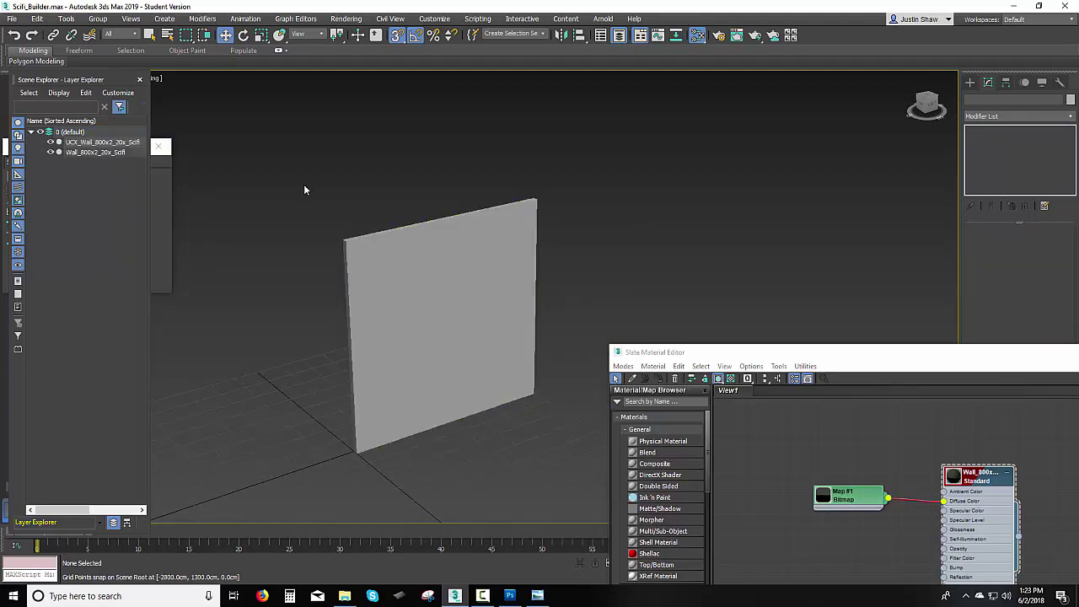
drag(305, 185, 428, 379)
click(51, 143)
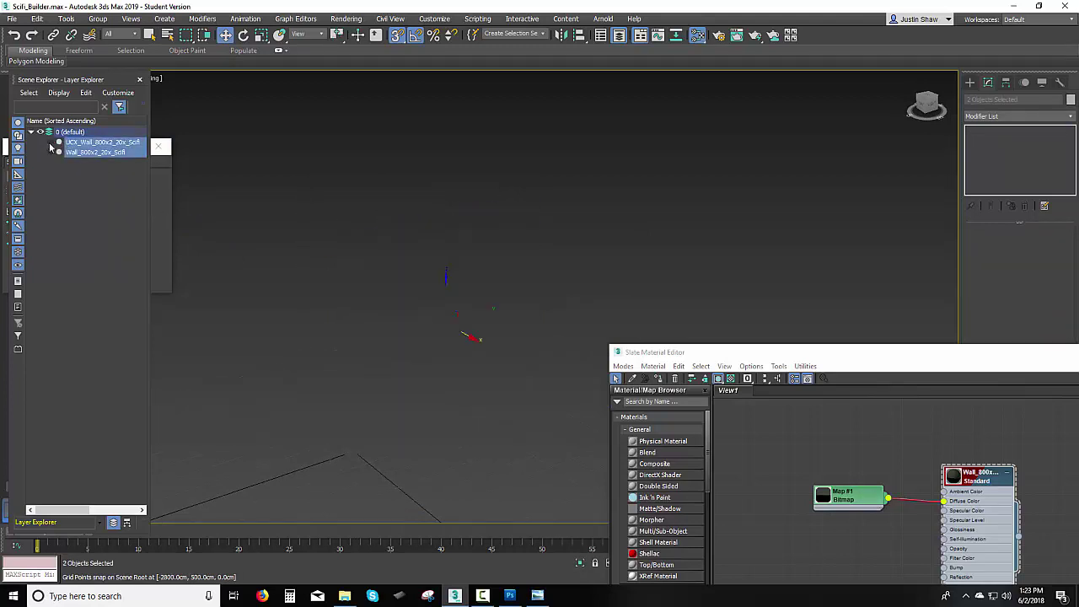
- Start exporting only the selected objects and choose the Assets folder inside Level_Design's Scifi_level folder as the destination
click(12, 18)
mouse_move(41, 181)
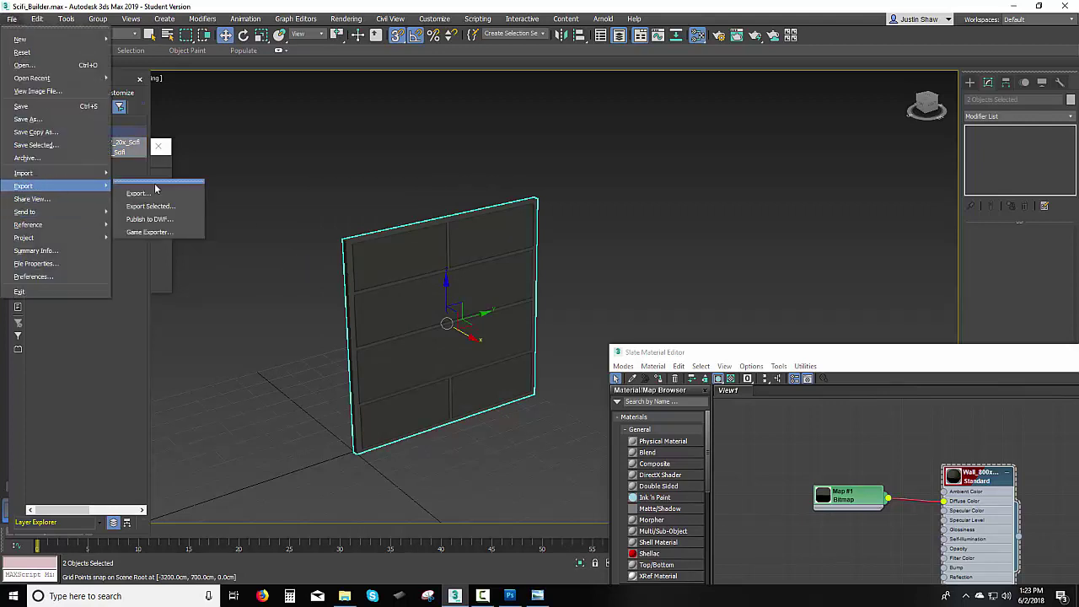
click(156, 205)
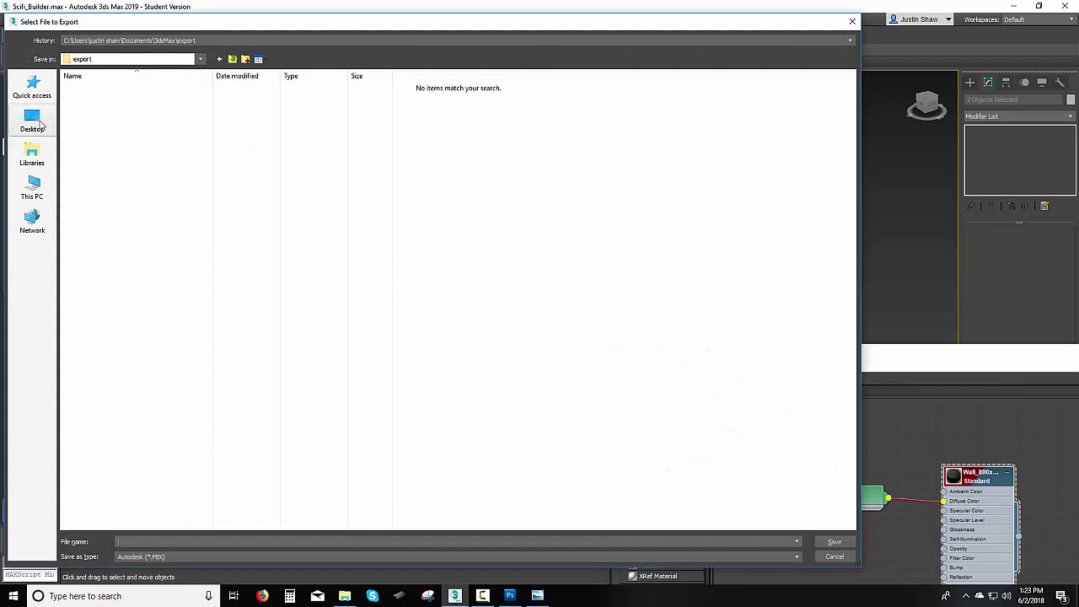
click(38, 124)
double_click(337, 121)
double_click(157, 121)
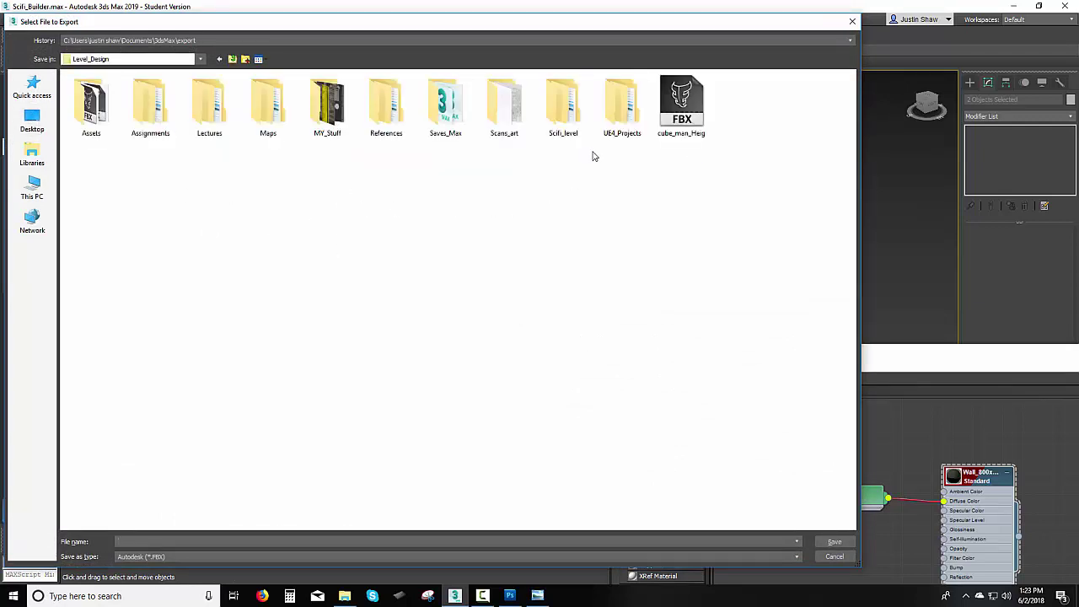
double_click(553, 108)
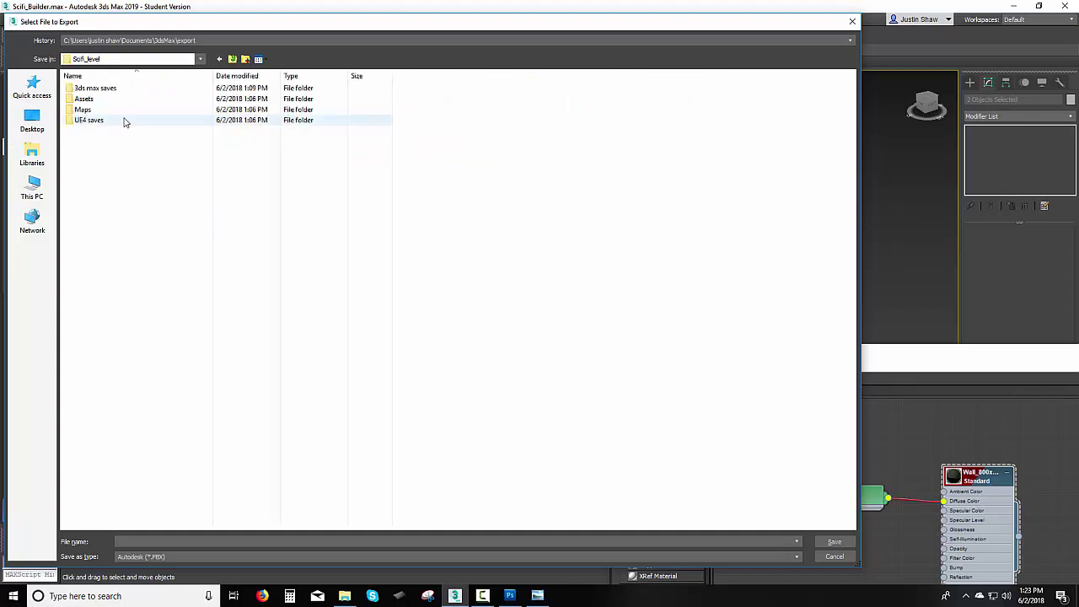
double_click(123, 98)
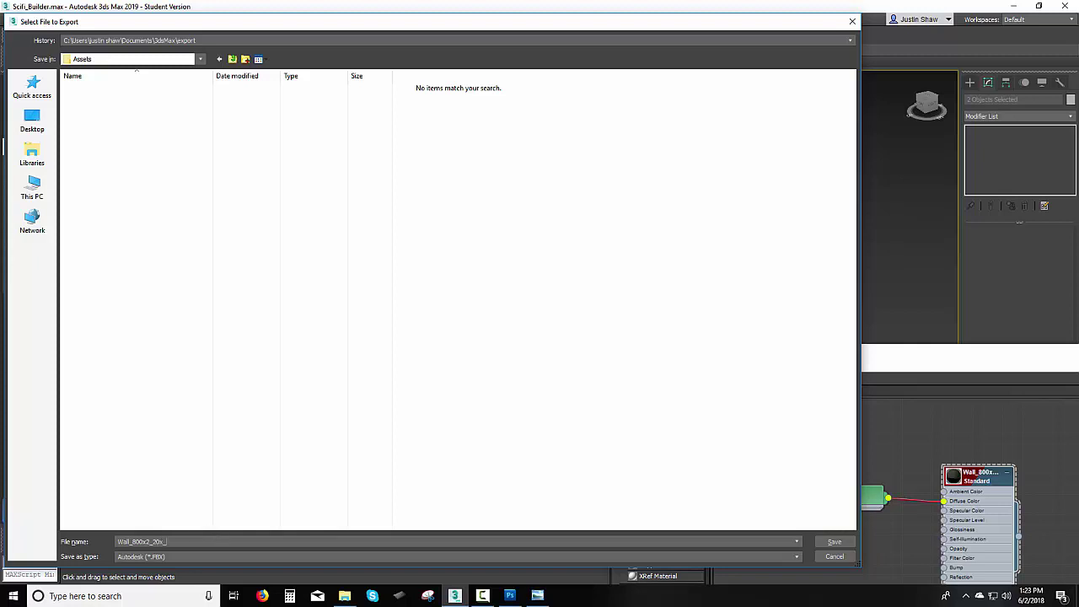
- Name the export file Wall_800x2_20x_Scifi, choose the Autodesk FBX format and save it
text(5c)
text(ifi)
click(761, 558)
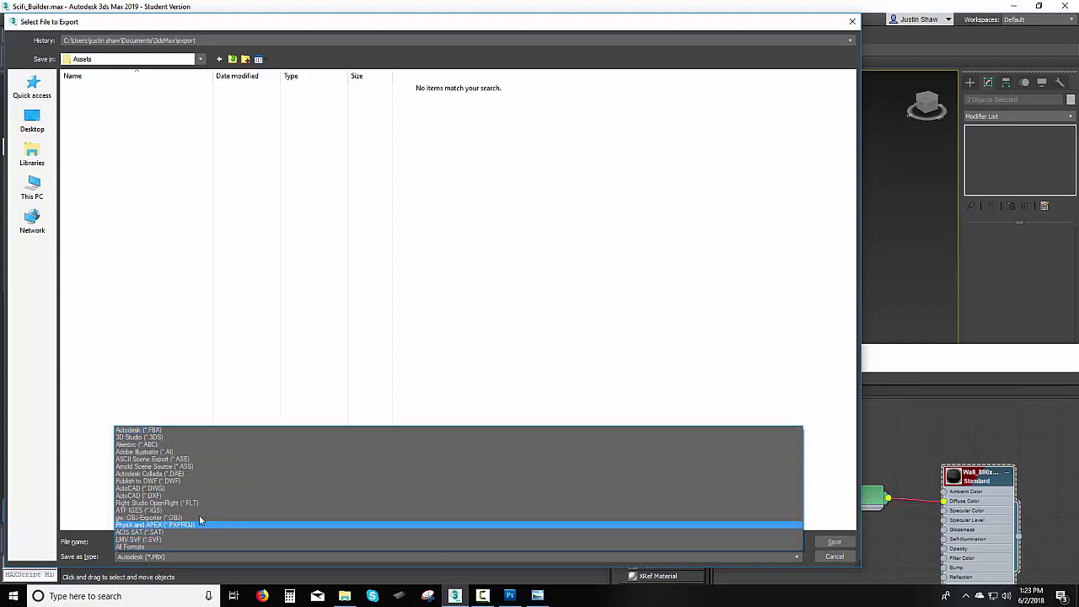
click(178, 431)
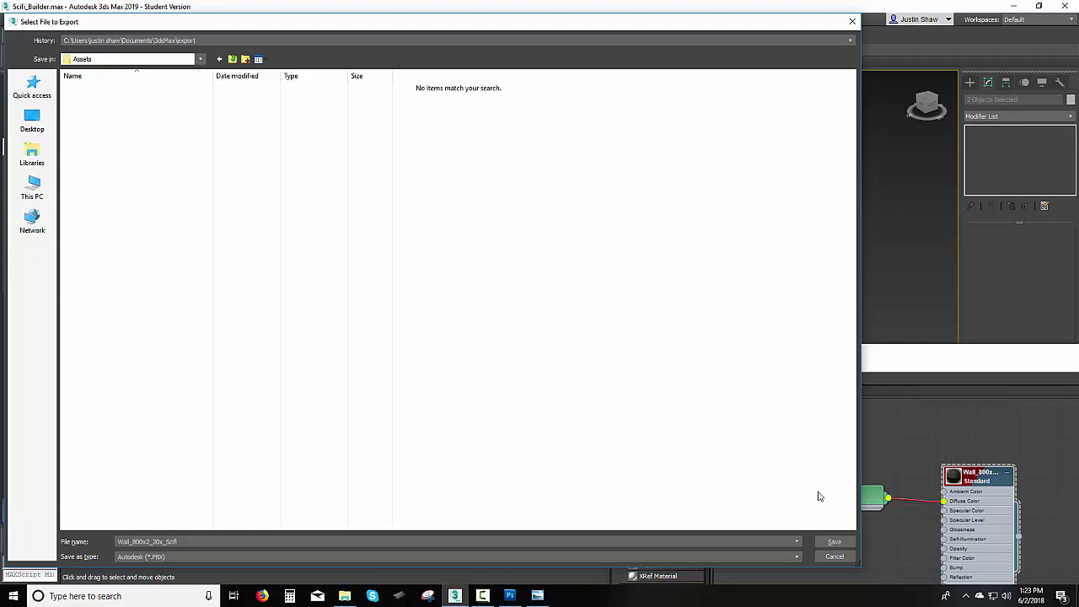
click(834, 541)
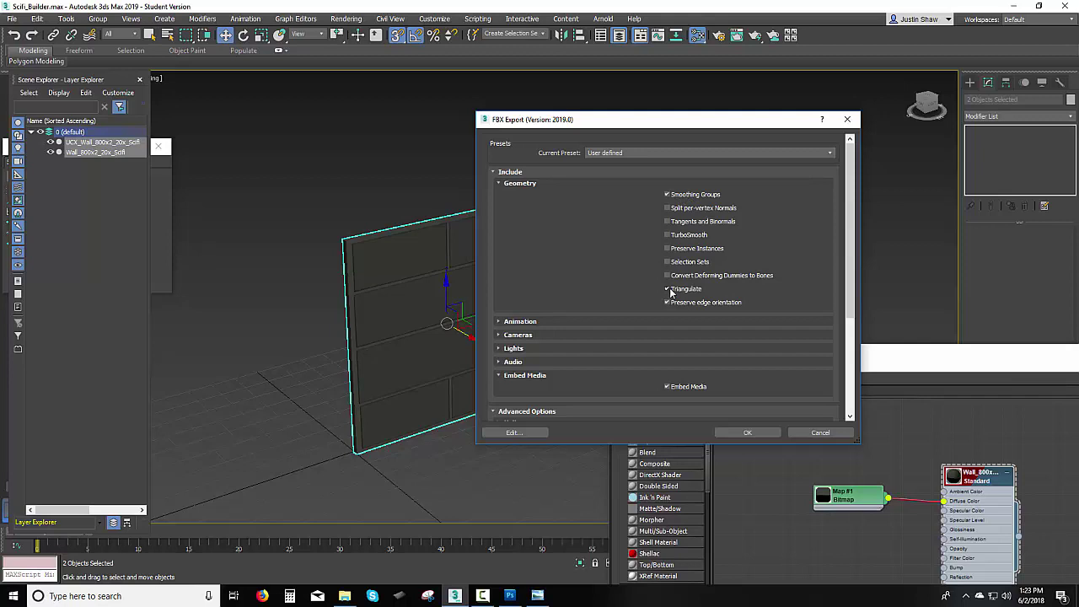
- Turn off Triangulate, check the FBX file format version in the export options and complete the export
drag(854, 233, 852, 354)
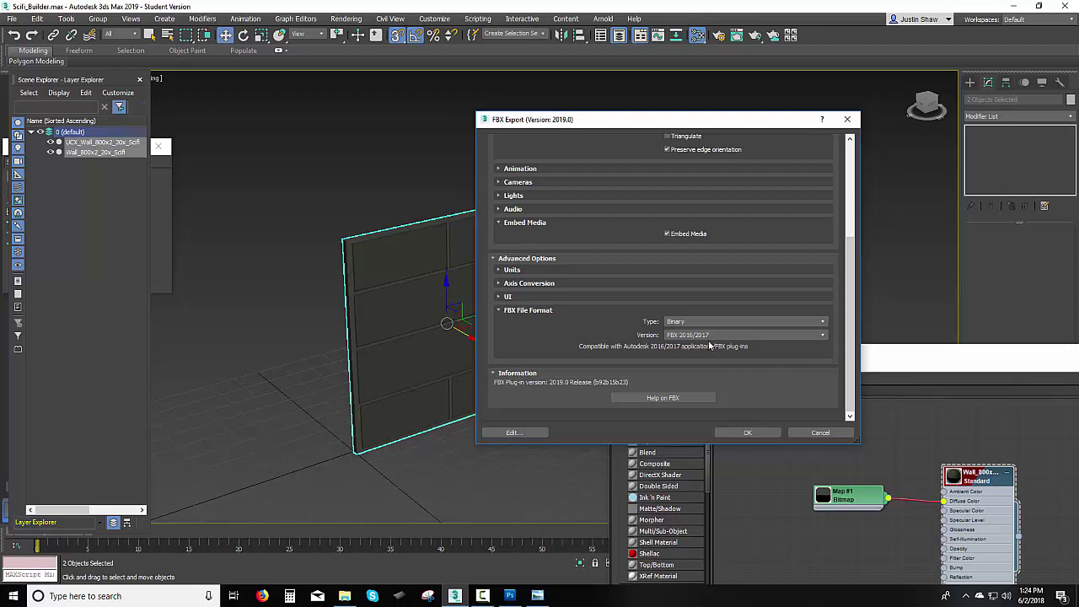
click(748, 432)
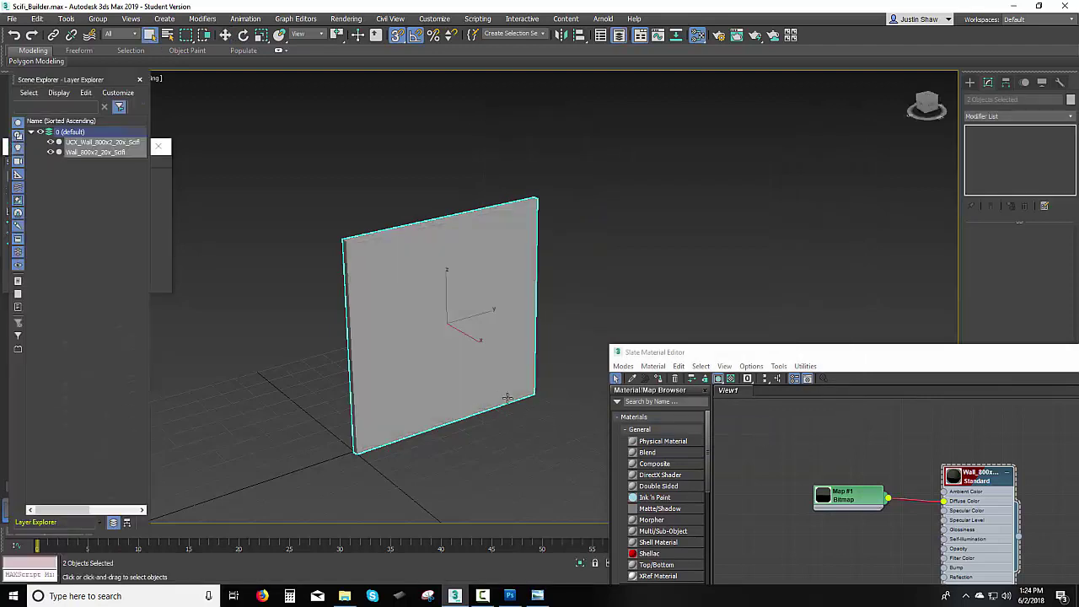
middle_drag(487, 393, 557, 334)
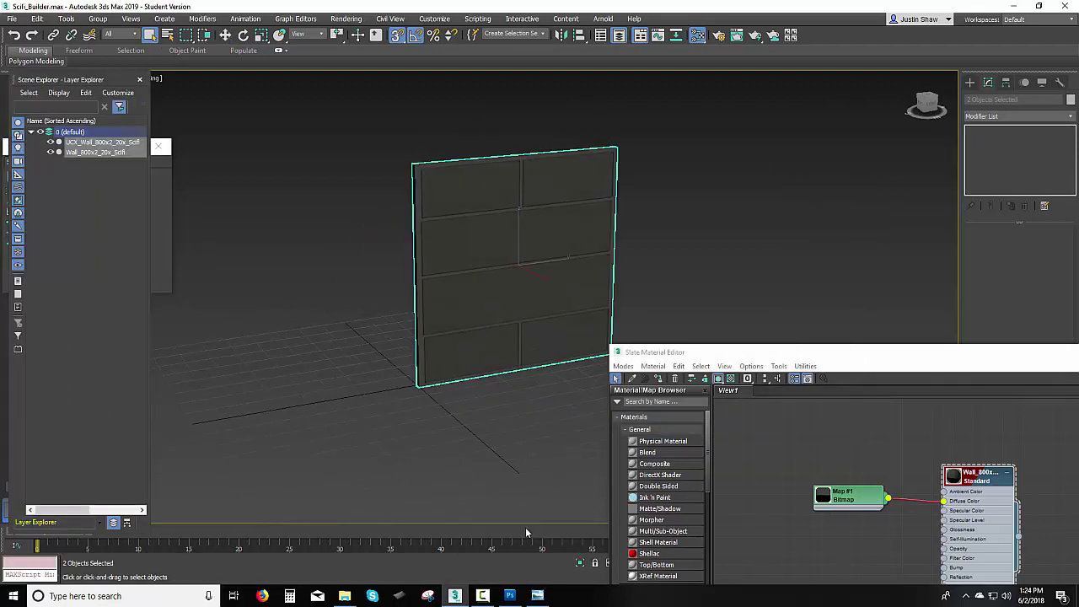
- Switch to Photoshop, move the Group 2 layer directly below Group 2 copy, and add a new layer above Group 2 copy
click(512, 596)
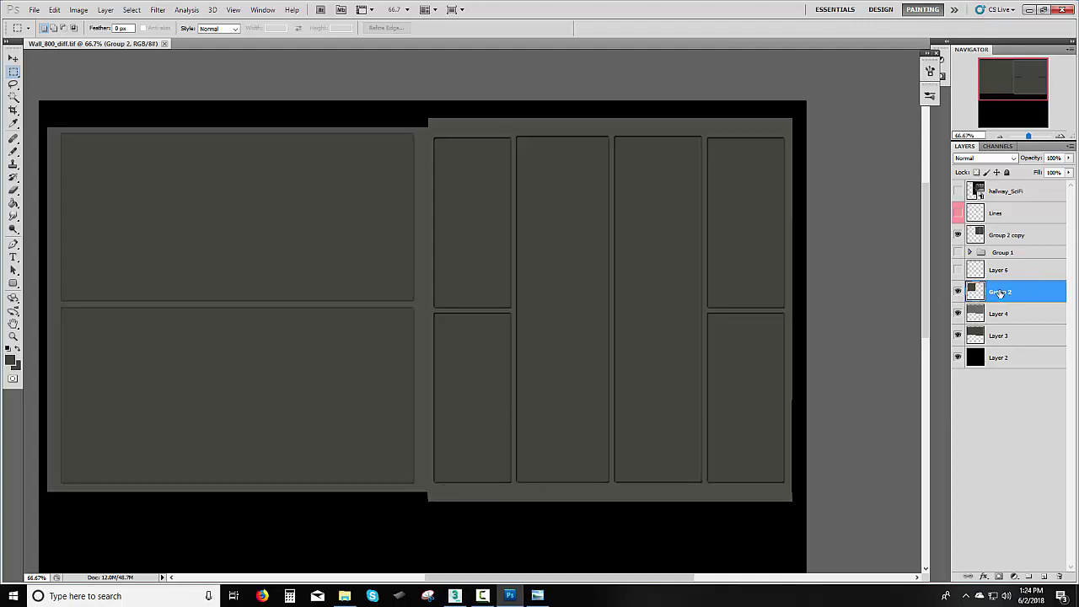
drag(1000, 291, 1005, 245)
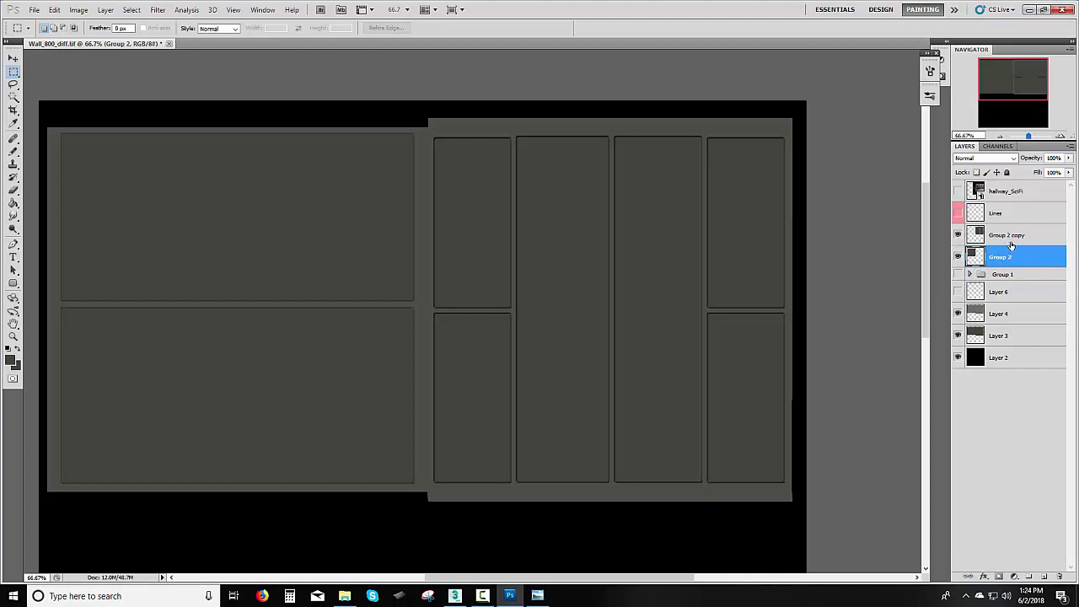
click(1014, 236)
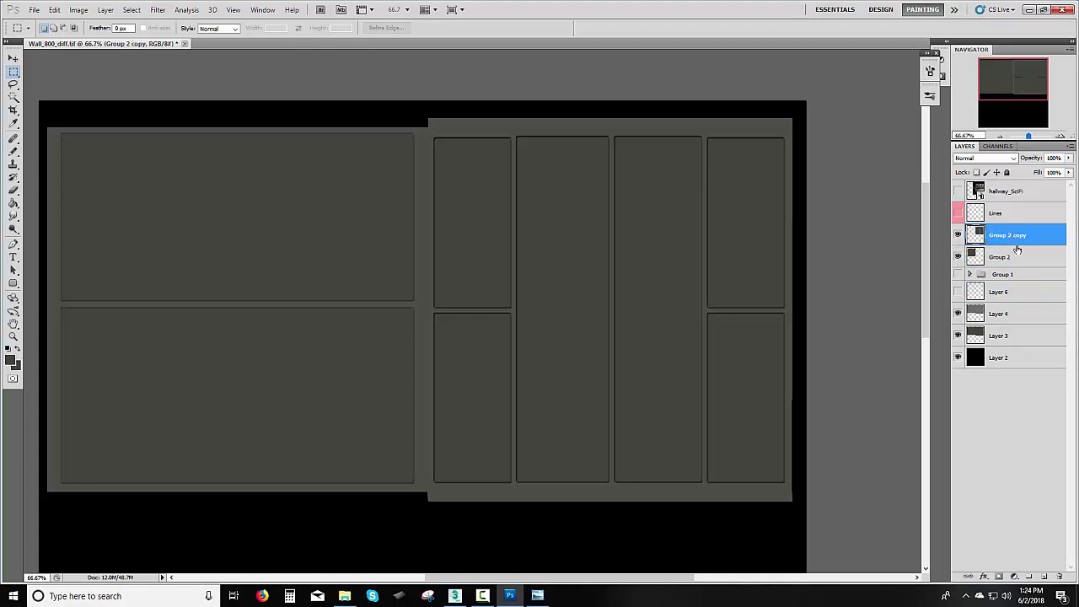
click(1044, 577)
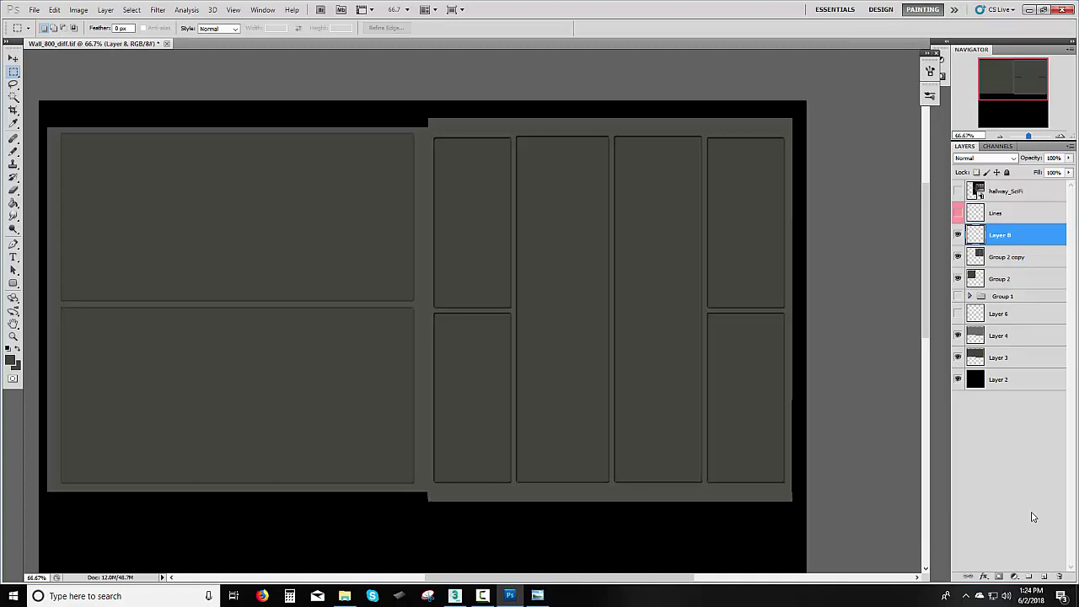
- Stamp a merged copy of the visible layers onto Layer 8, desaturate it, and add a new layer above
key(ctrl+alt+shift+e)
click(1043, 575)
- Set up the Brush tool with the 94 px splatter tip, 64% opacity and white as the foreground colour
click(14, 152)
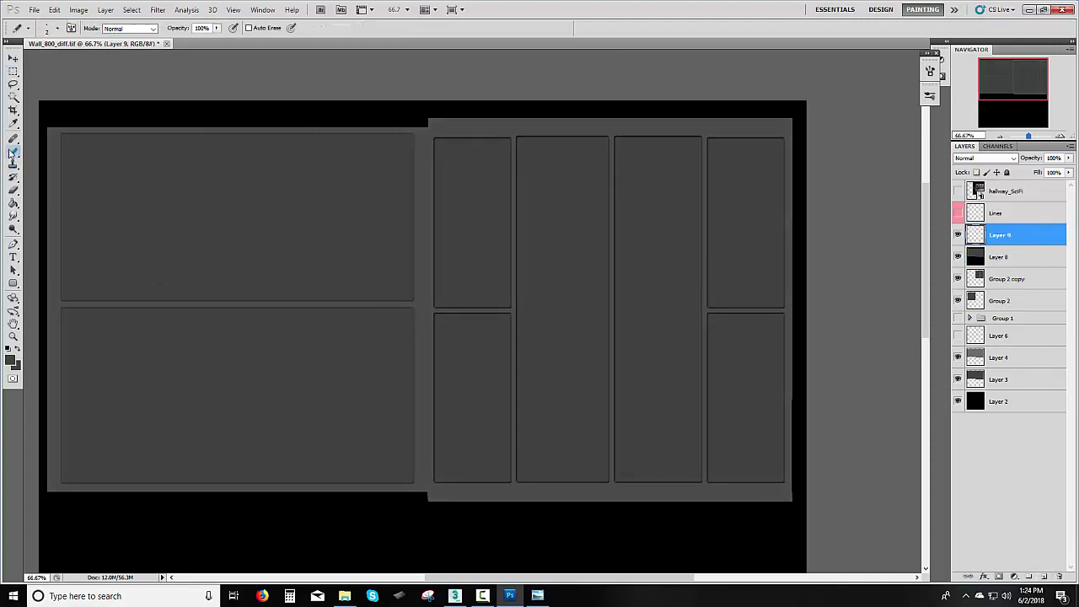
right_click(13, 152)
click(59, 150)
right_click(205, 235)
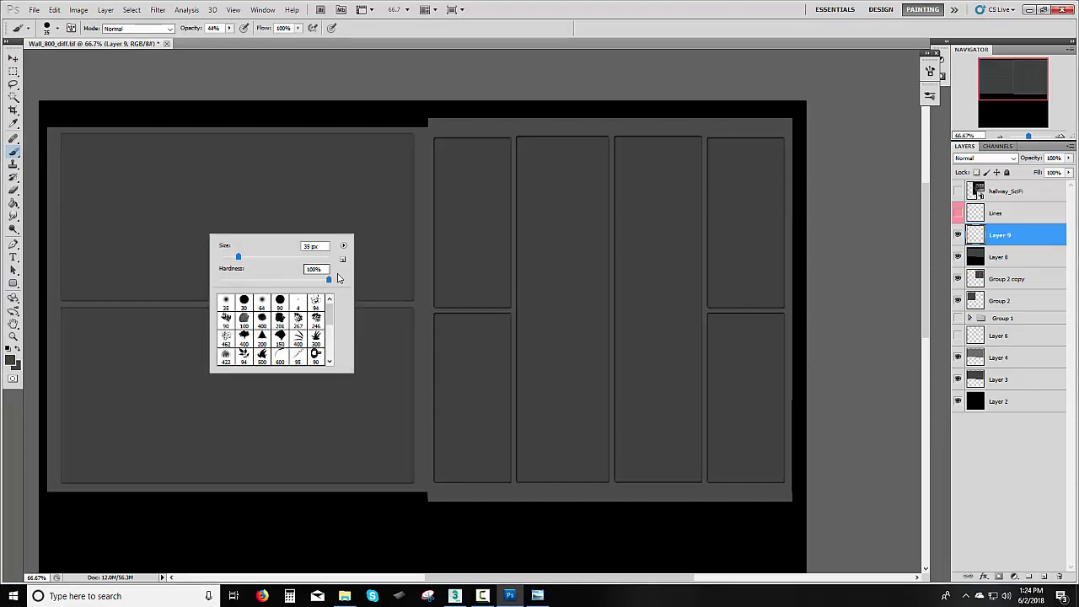
click(315, 301)
drag(228, 28, 244, 40)
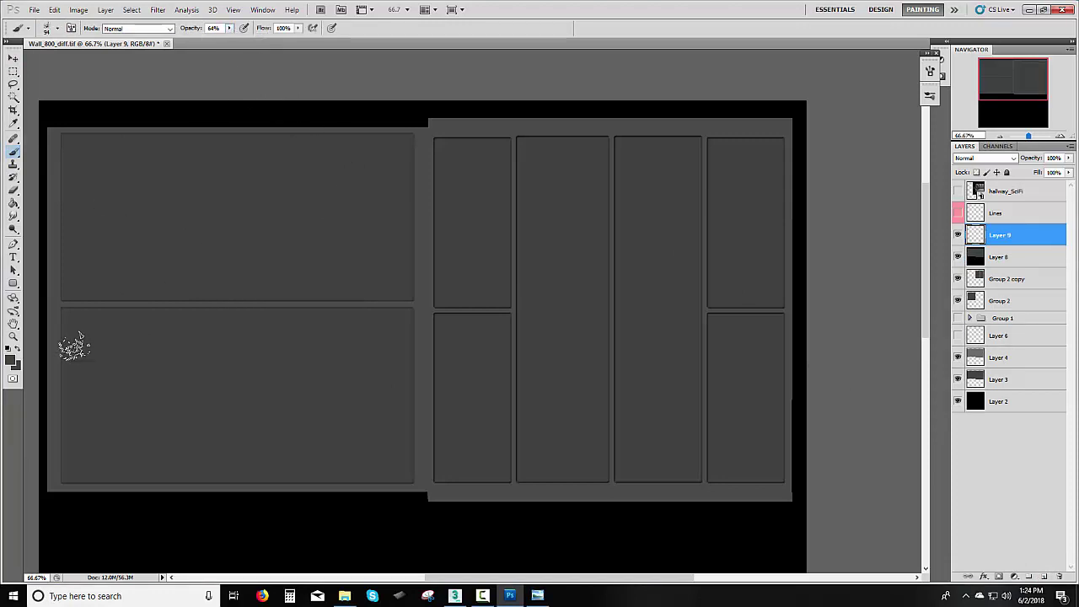
click(15, 361)
click(653, 119)
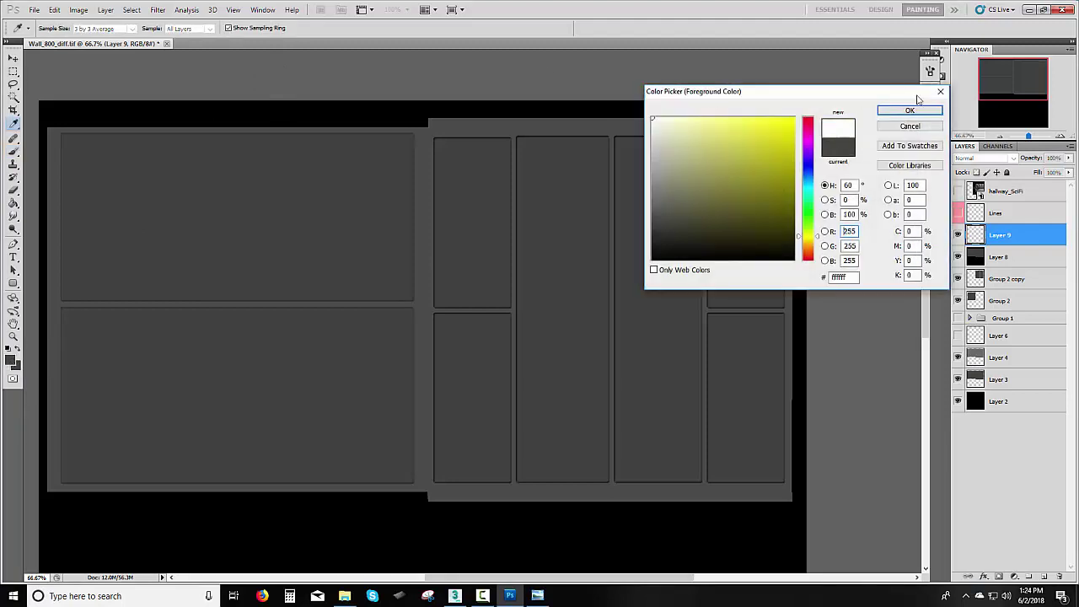
click(910, 110)
- Enlarge the splatter brush to 380 px, try a white dab at 26% opacity and undo it
right_click(268, 187)
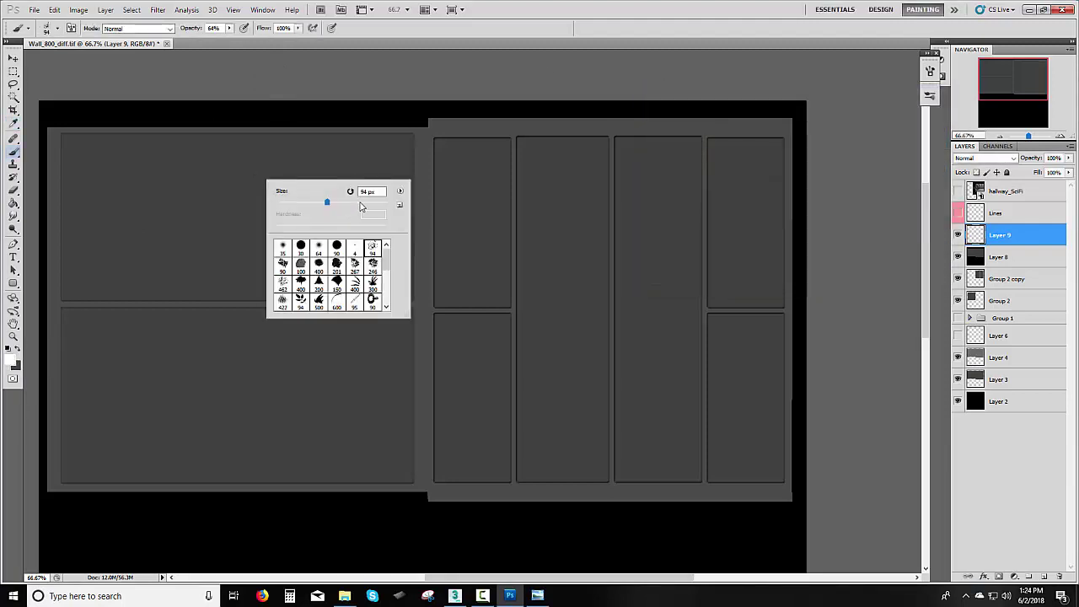
click(228, 28)
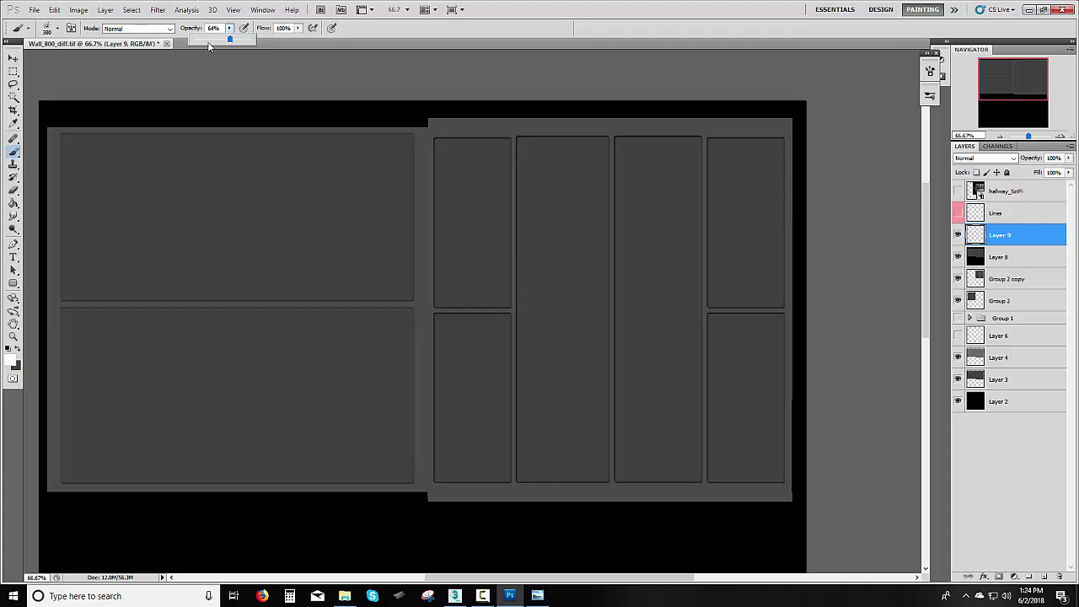
click(207, 40)
click(403, 85)
click(319, 142)
key(ctrl+z)
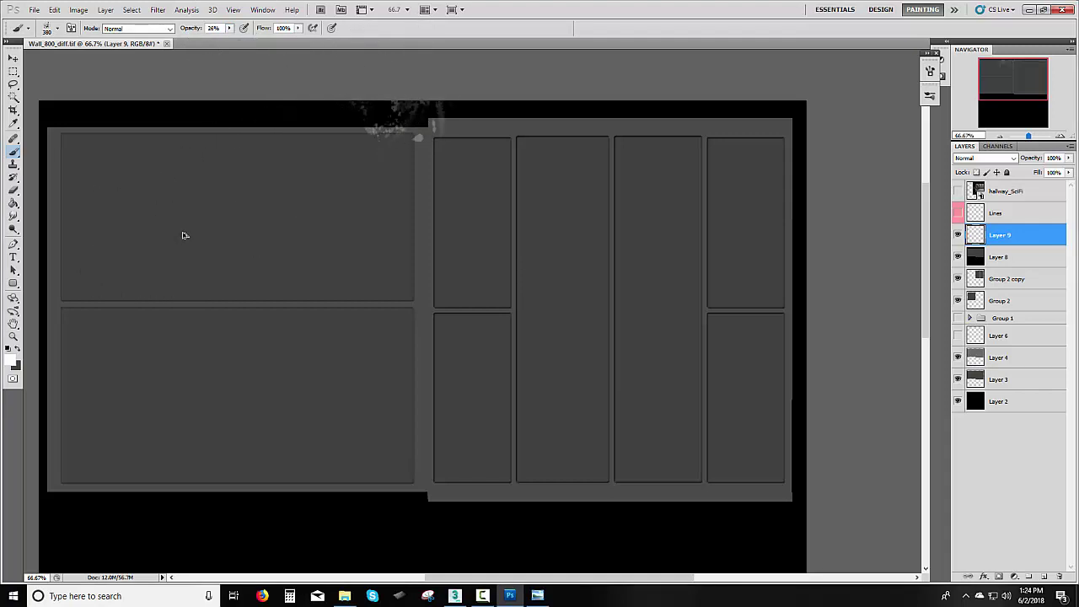
key(ctrl+z)
- Lower the brush opacity to 14% and paint white splatters across the wall panels on Layer 9
click(228, 30)
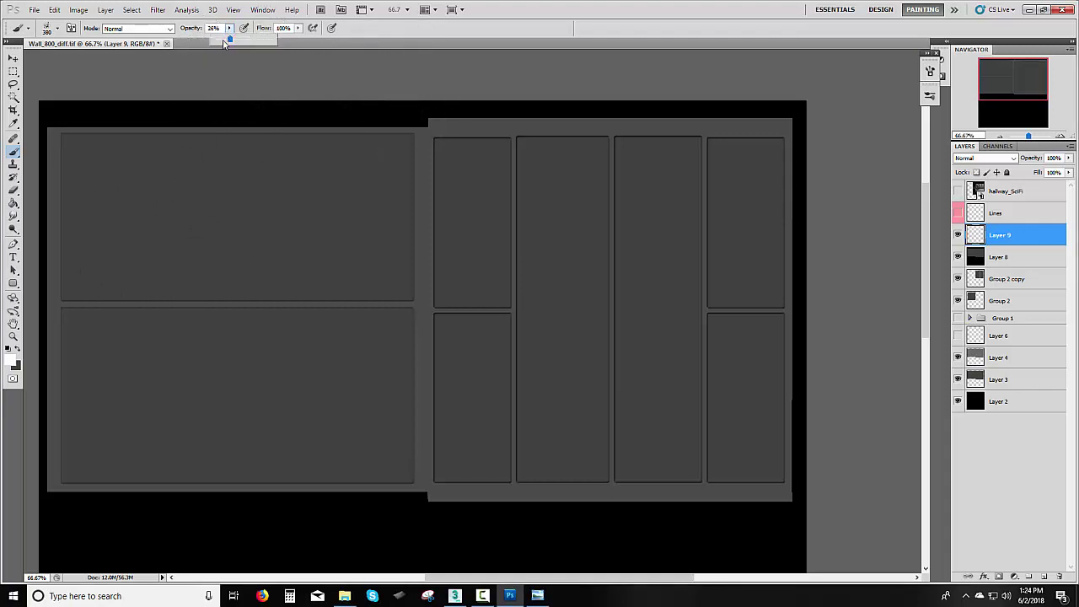
click(222, 40)
drag(111, 211, 160, 242)
click(265, 374)
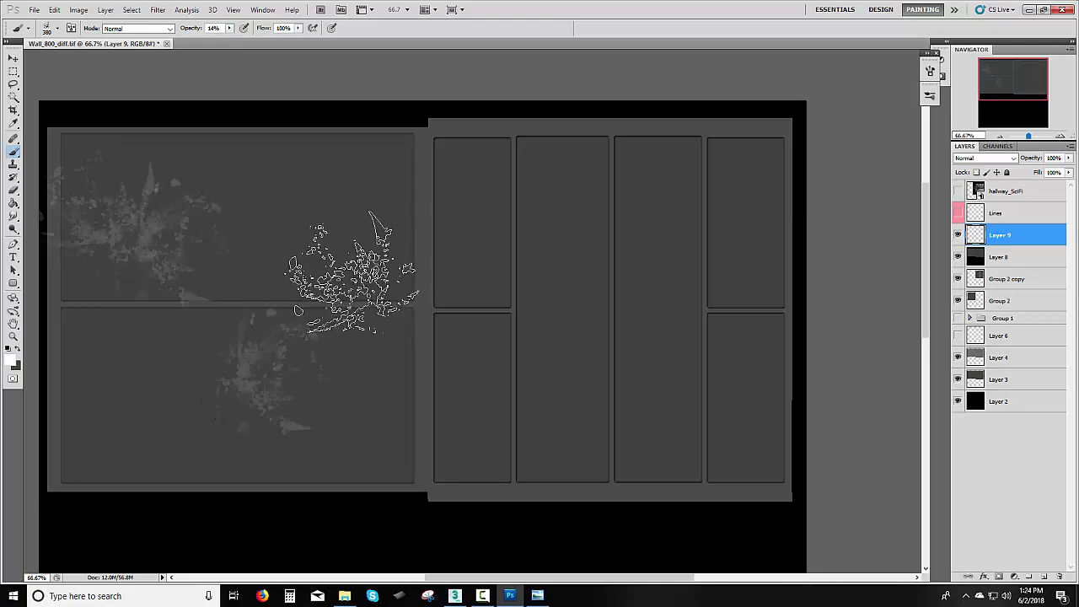
mouse_move(298, 311)
mouse_down()
mouse_move(68, 443)
mouse_move(434, 482)
mouse_move(658, 243)
mouse_up()
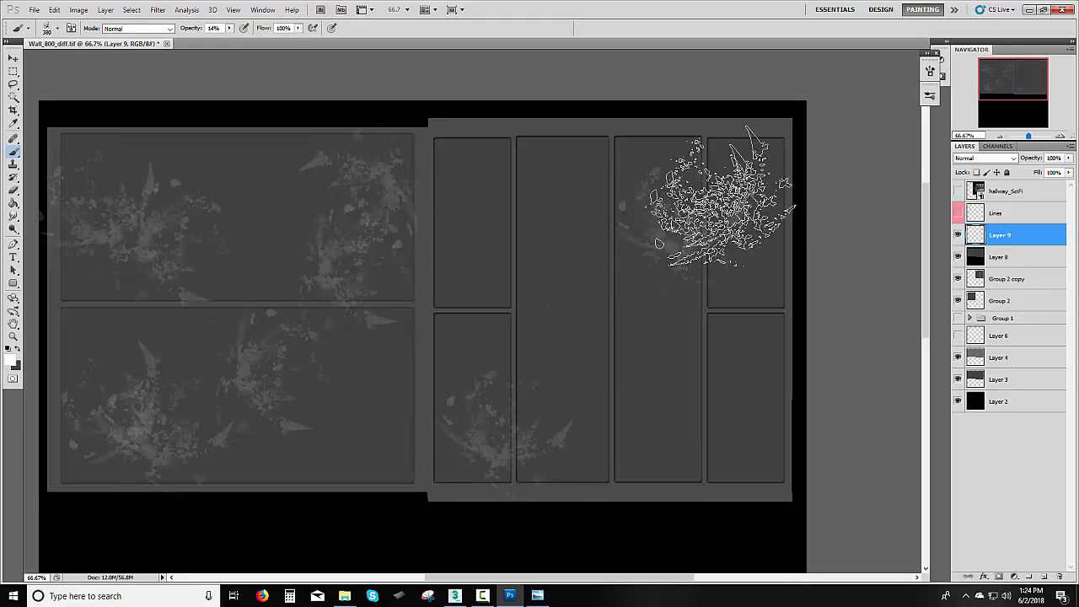
mouse_move(721, 198)
mouse_down()
mouse_move(518, 210)
mouse_move(626, 349)
mouse_up()
- Paint more white scratches across the panels with the 462 px splatter brush and reduce Layer 9's opacity to 42%
right_click(638, 363)
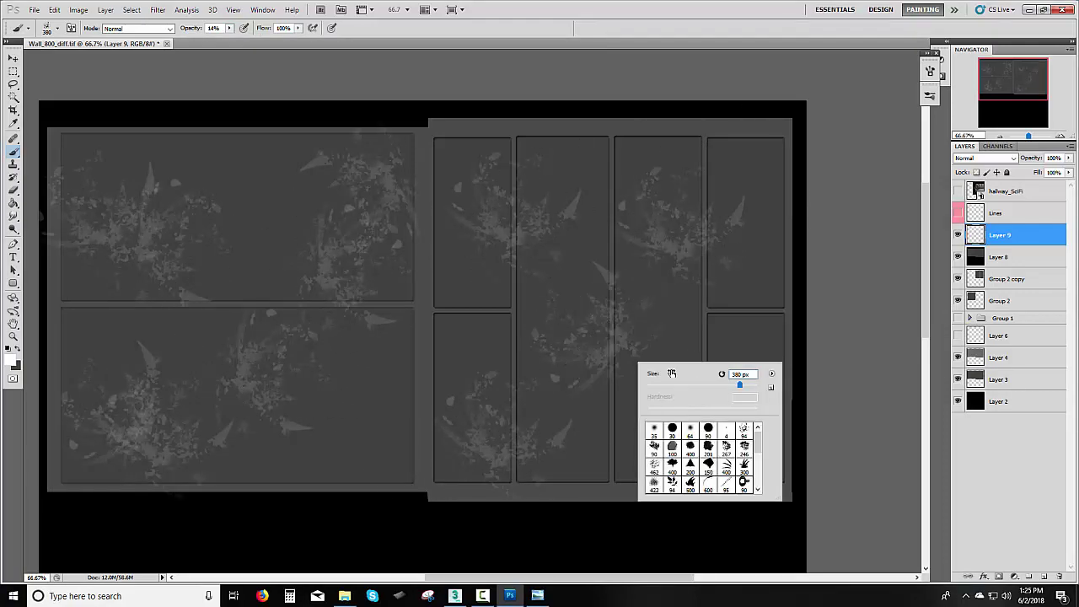
click(654, 469)
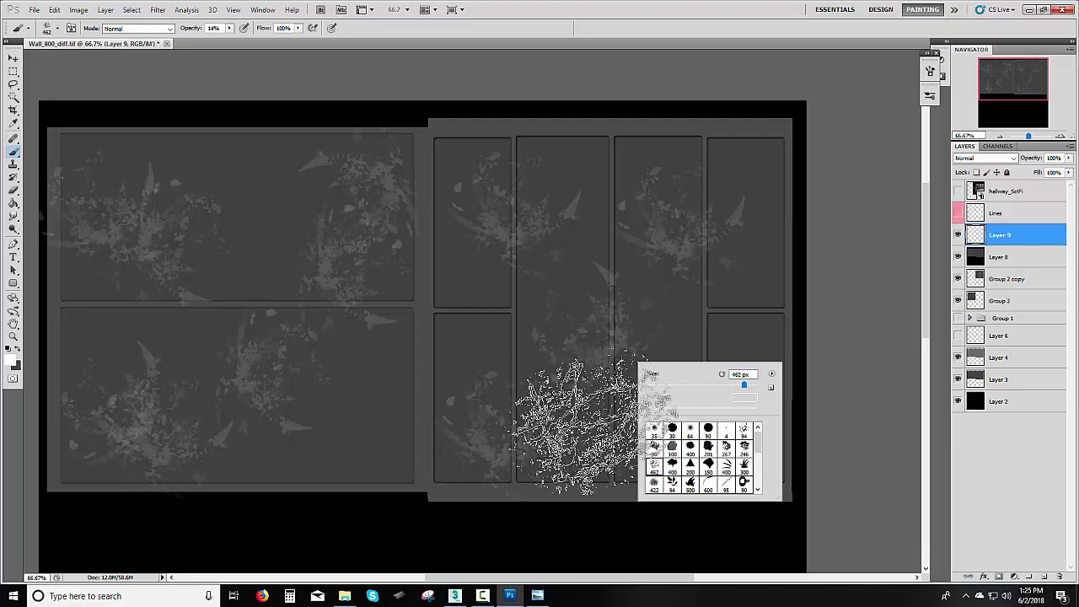
click(608, 443)
click(694, 444)
click(695, 242)
mouse_move(523, 232)
mouse_down()
mouse_move(362, 205)
mouse_move(333, 410)
mouse_move(241, 373)
mouse_move(270, 291)
mouse_move(216, 374)
mouse_move(256, 393)
mouse_up()
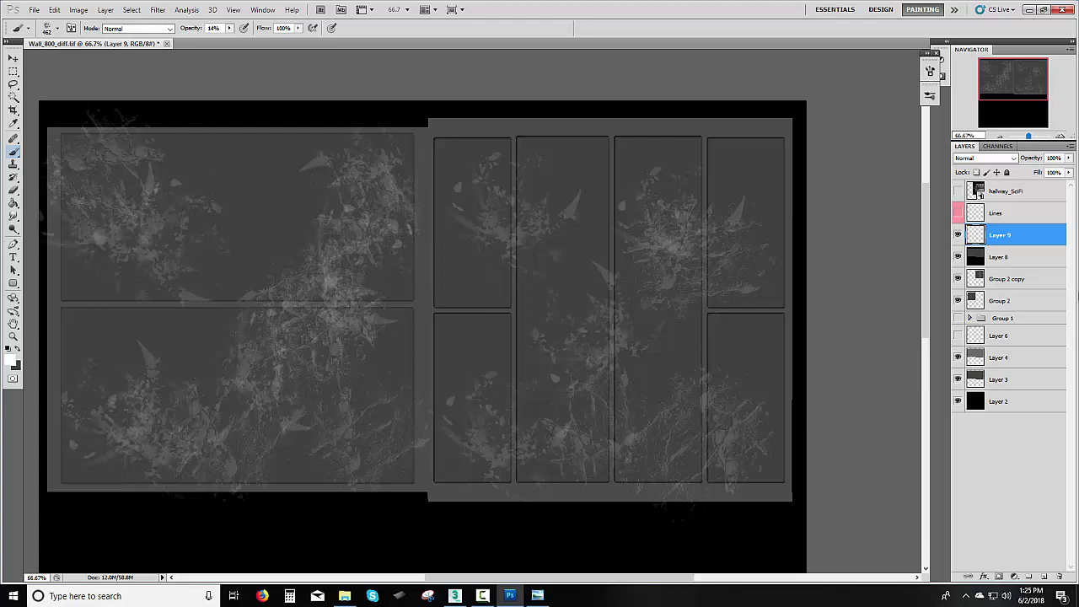
click(1068, 159)
drag(1035, 172, 1039, 170)
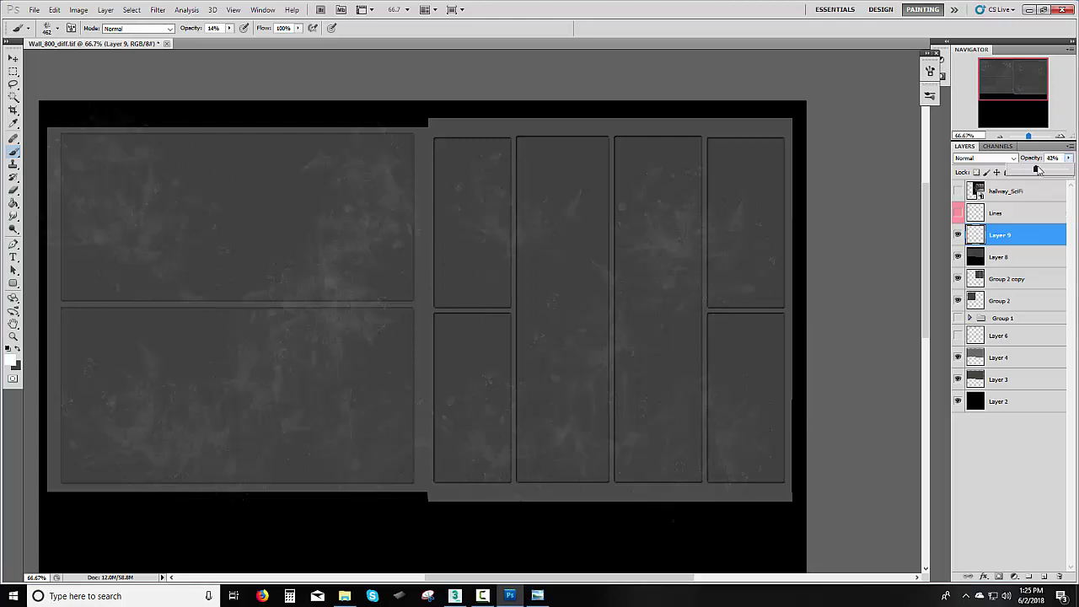
- Add a layer above Layer 9 and paint black smudges over the wall panels with the 246 px brush enlarged to 422 px
click(1045, 577)
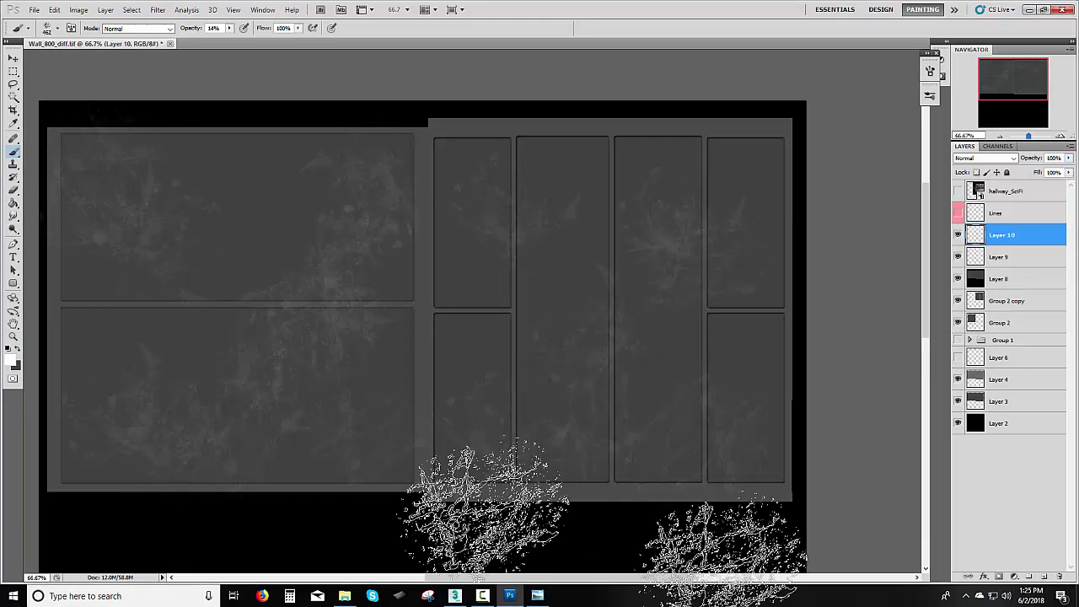
click(13, 356)
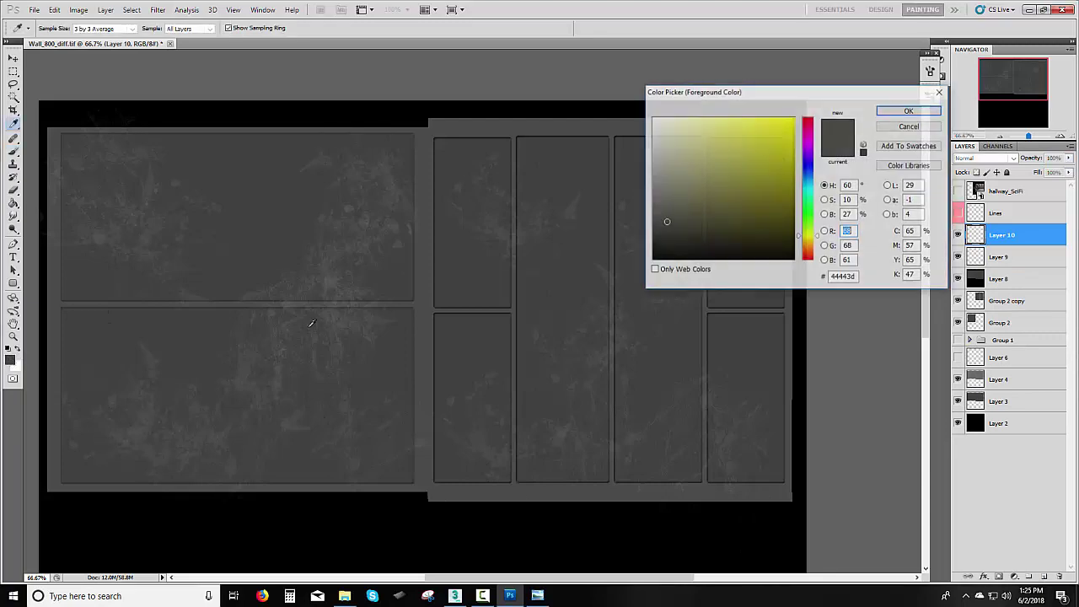
key(b)
click(910, 111)
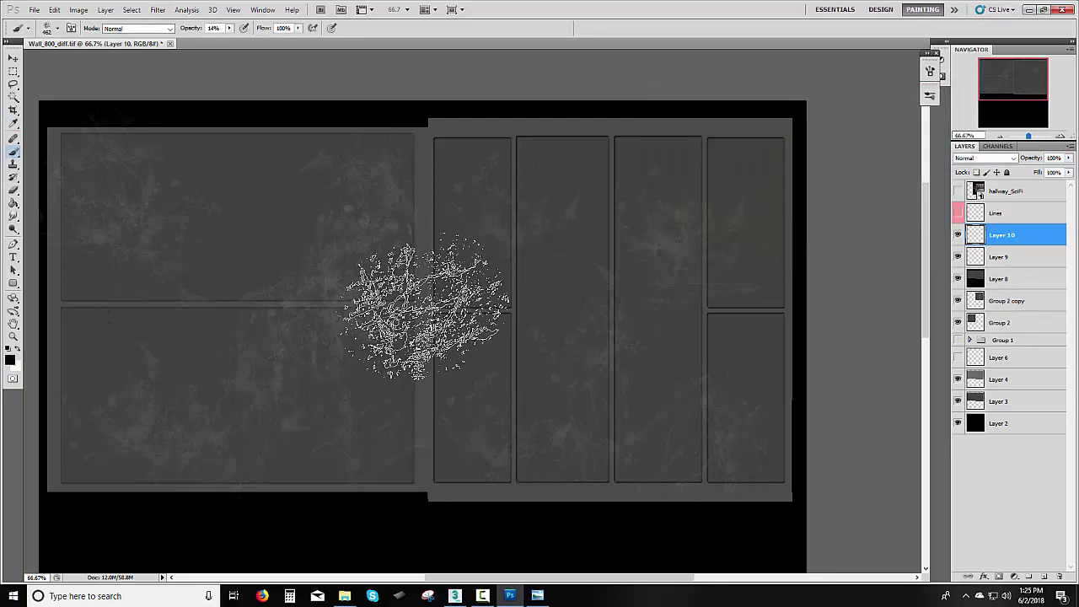
right_click(432, 310)
click(536, 390)
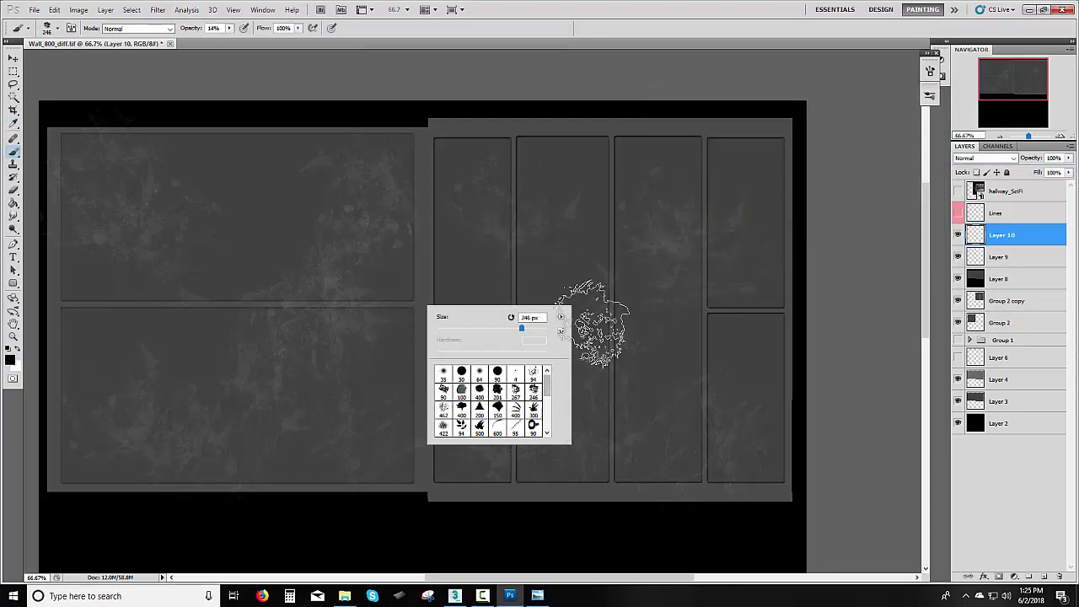
click(530, 328)
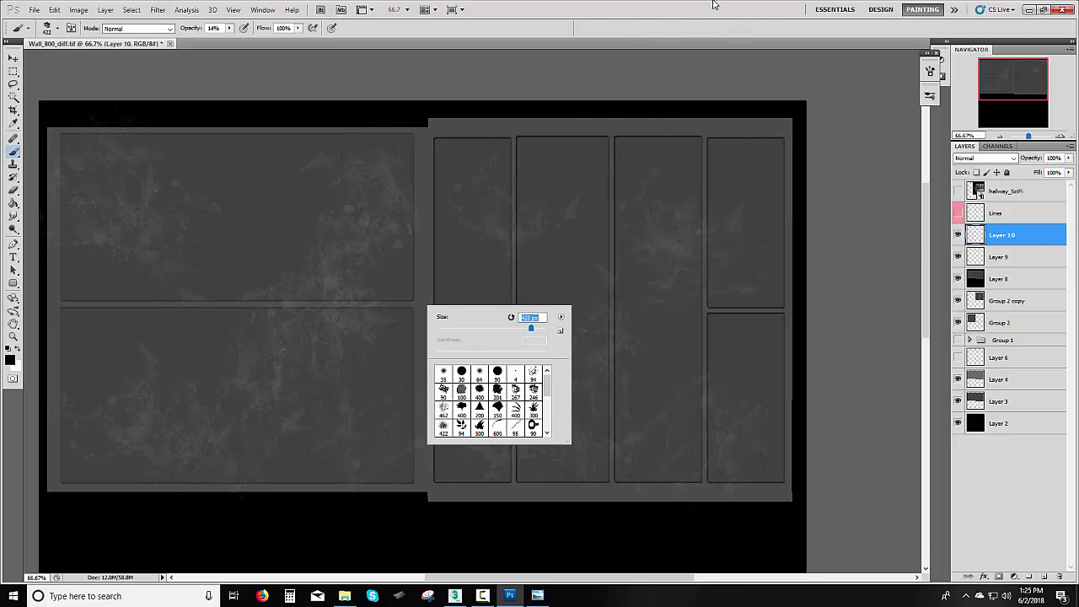
click(713, 17)
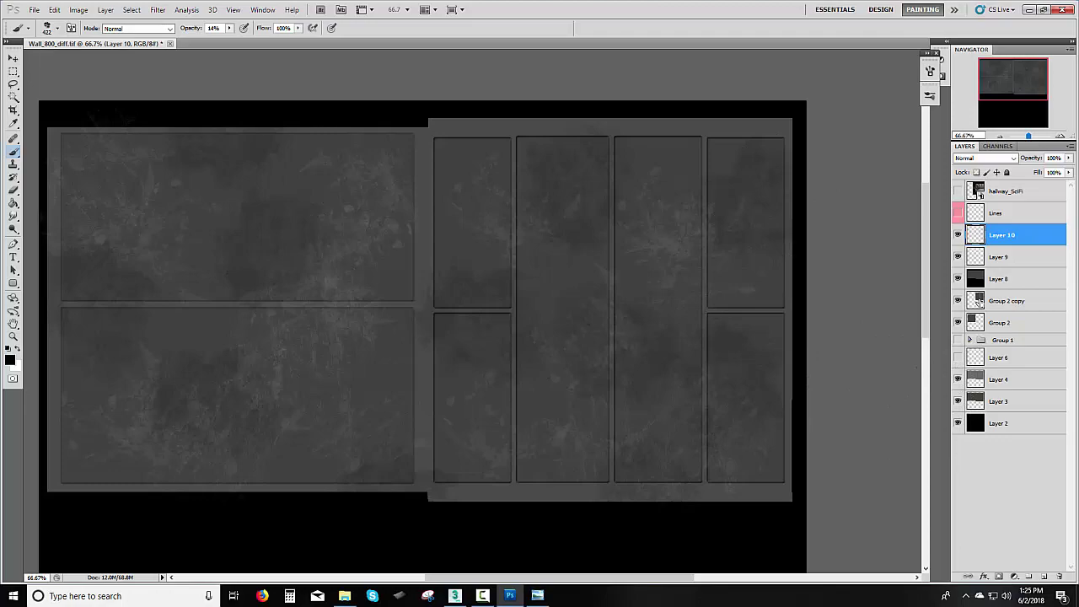
- Clear the selection loaded from Group 2 copy and merge that layer down into Group 2
ctrl+click(978, 302)
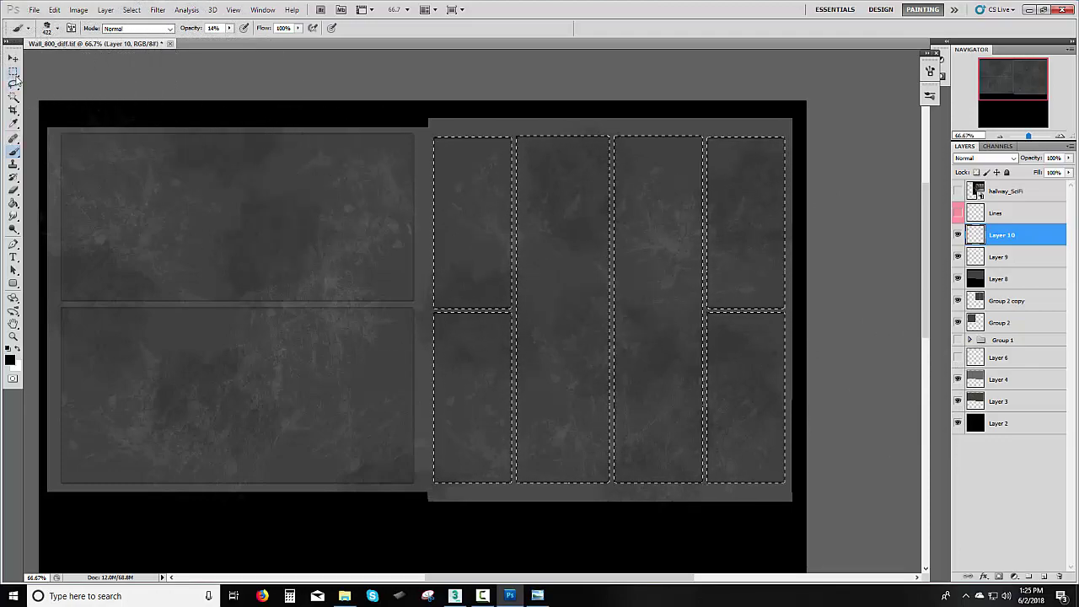
click(1014, 301)
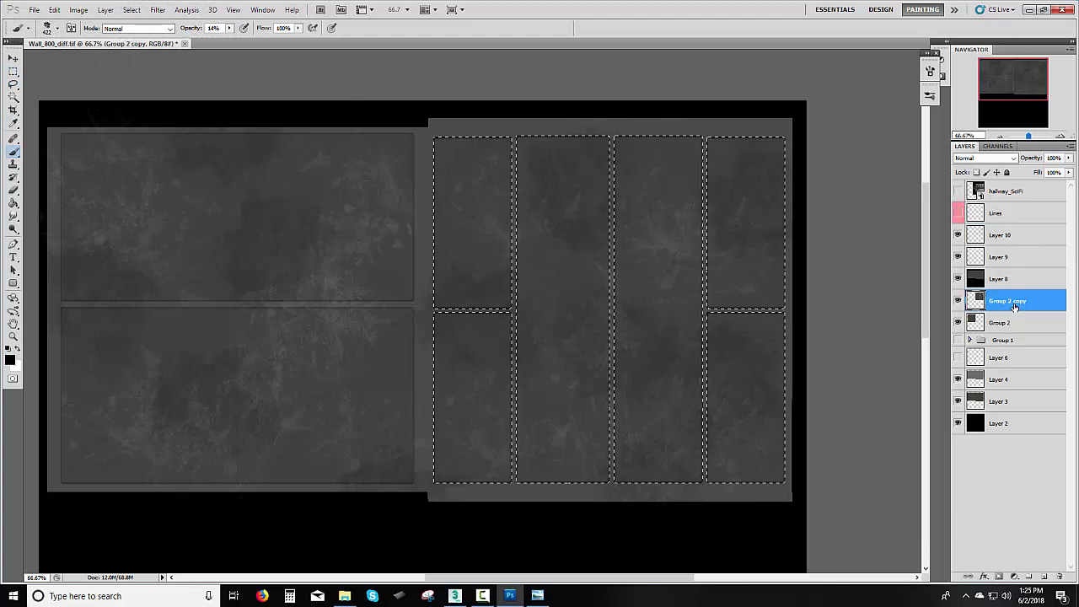
key(ctrl+d)
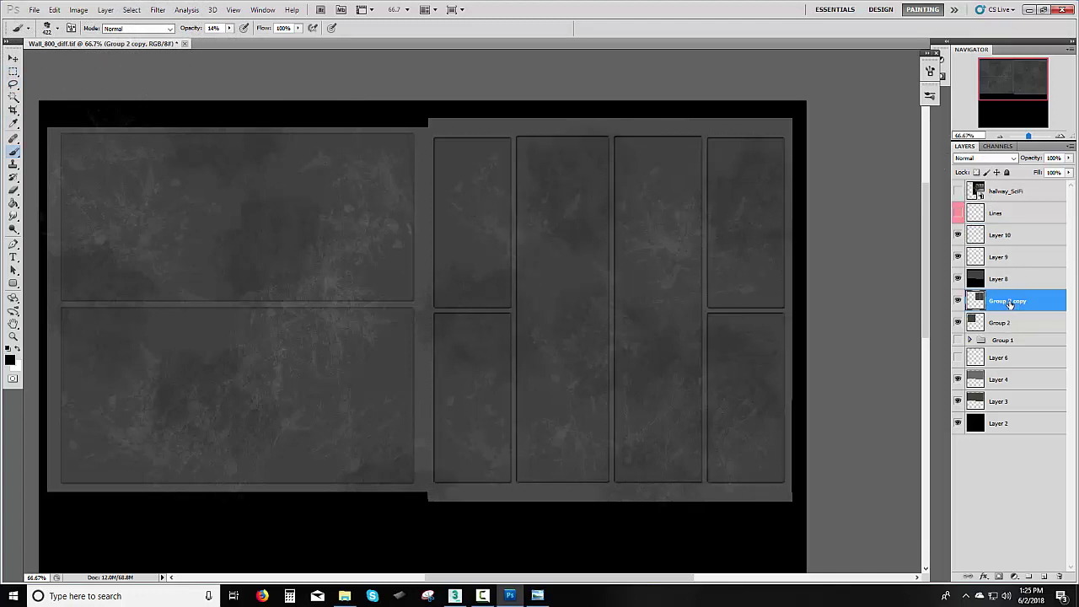
key(Delete)
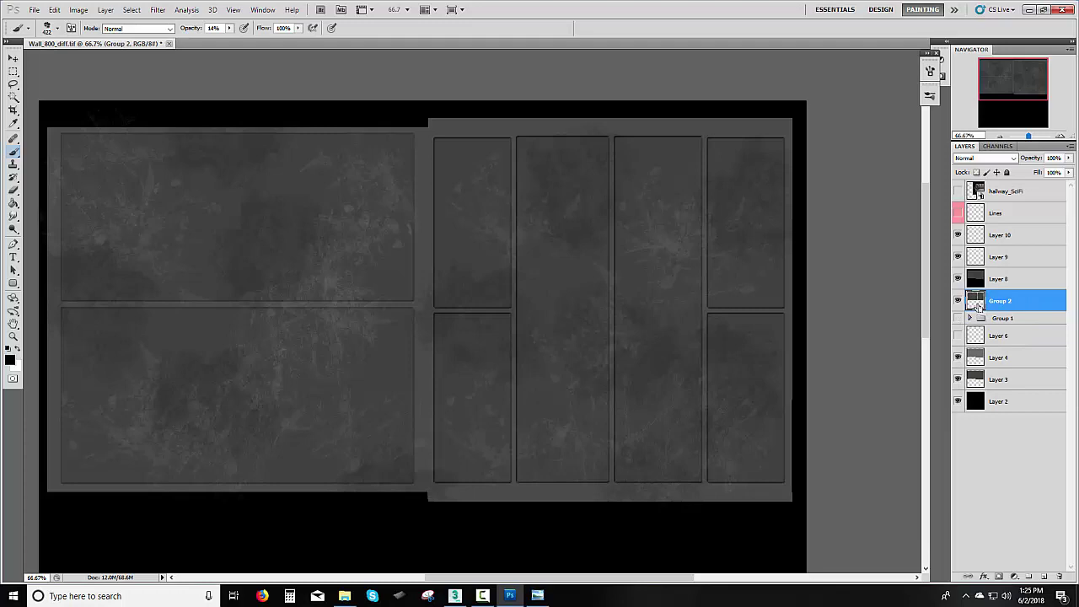
- Load Group 2's panel outlines as an inverted selection, delete the grunge outside the panels from Layers 10 and 9, and deselect
ctrl+click(974, 301)
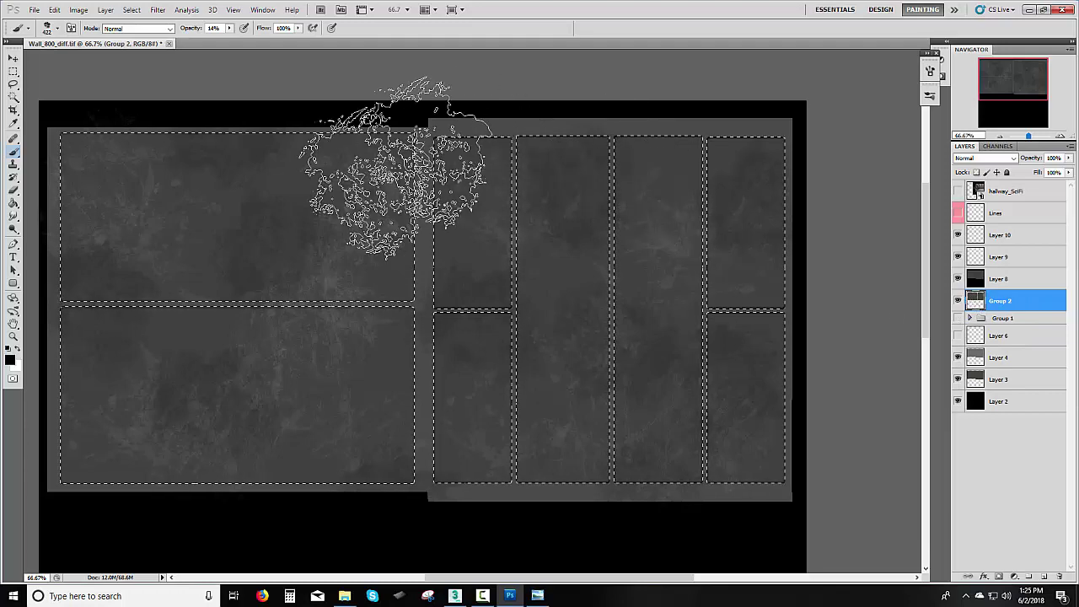
click(132, 9)
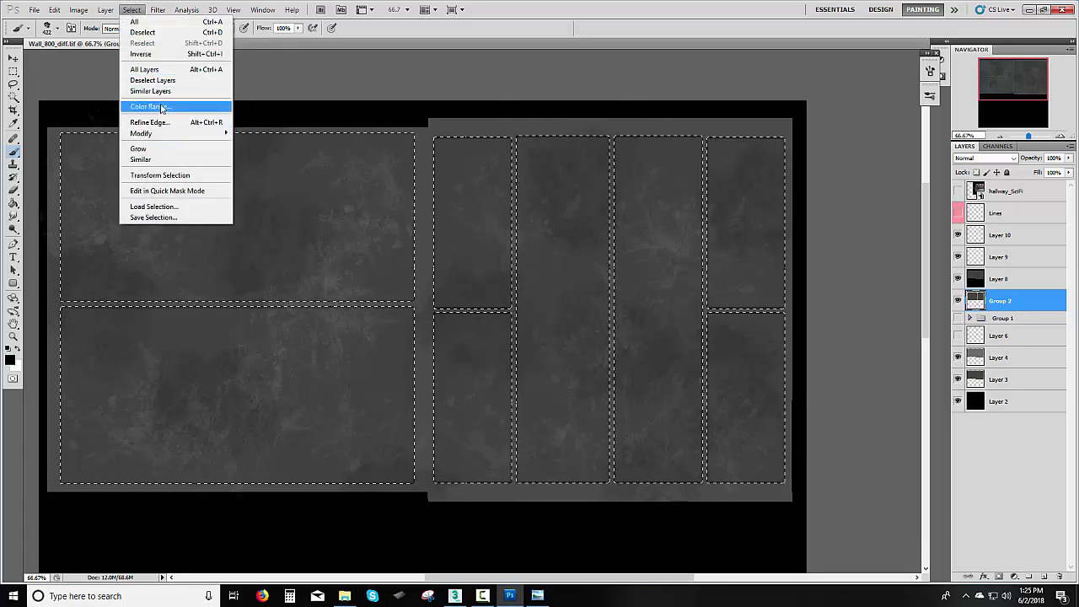
click(143, 54)
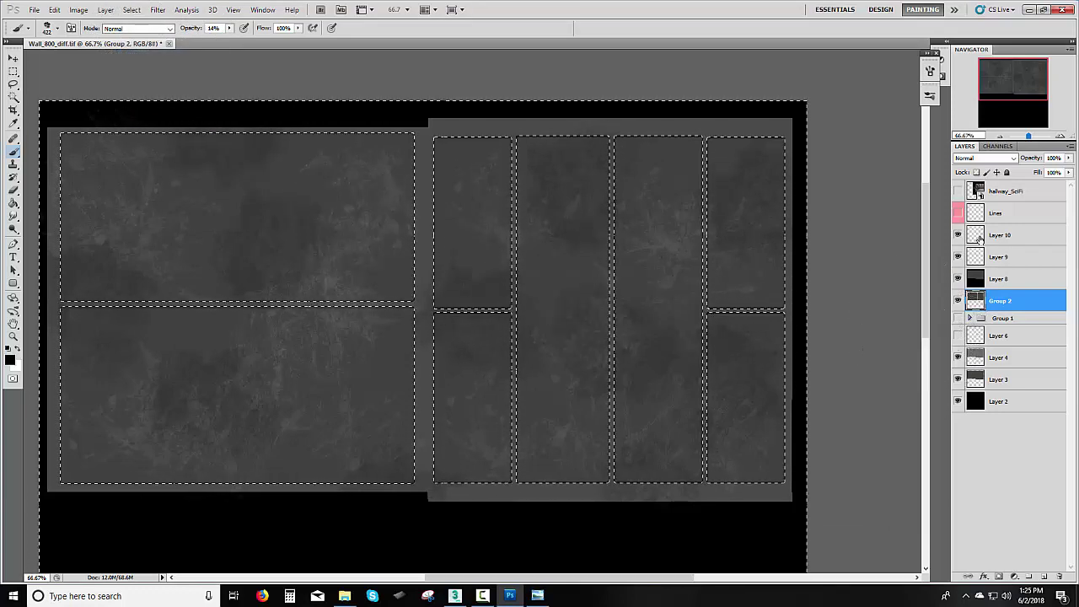
click(970, 258)
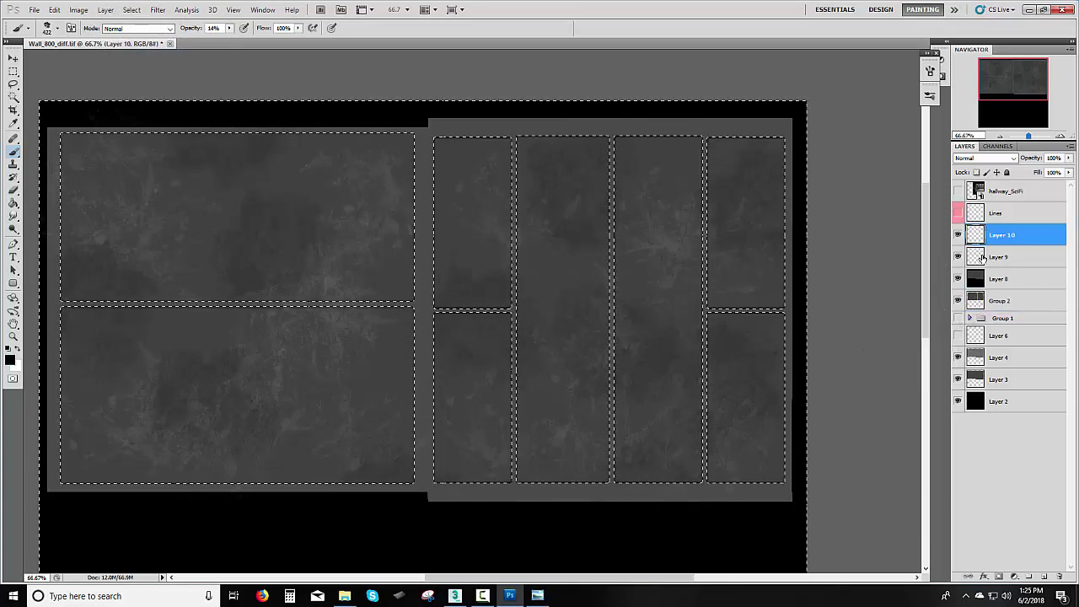
key(ctrl+h)
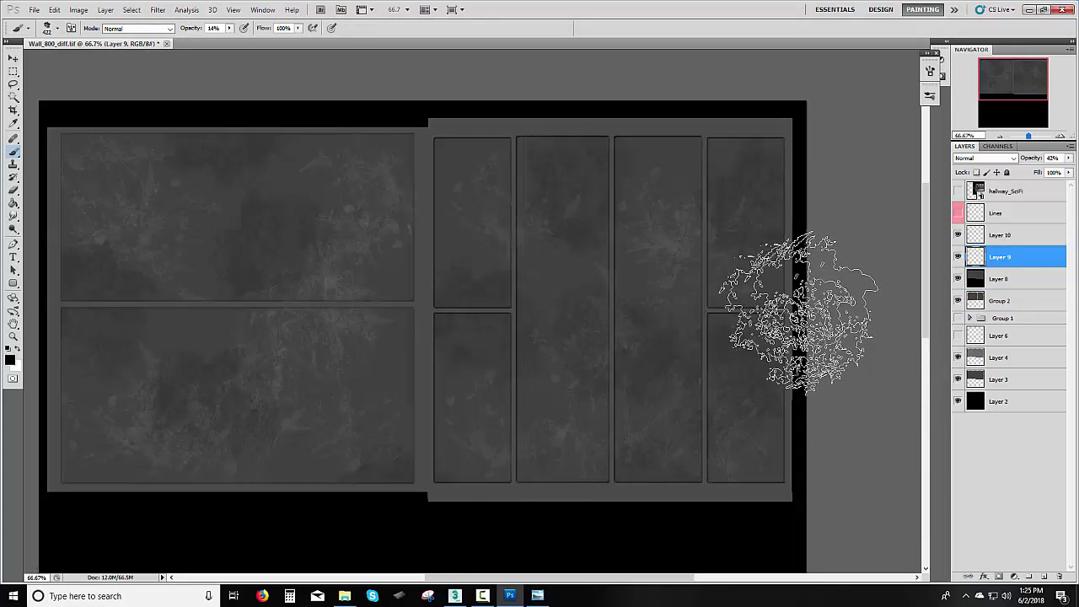
click(14, 74)
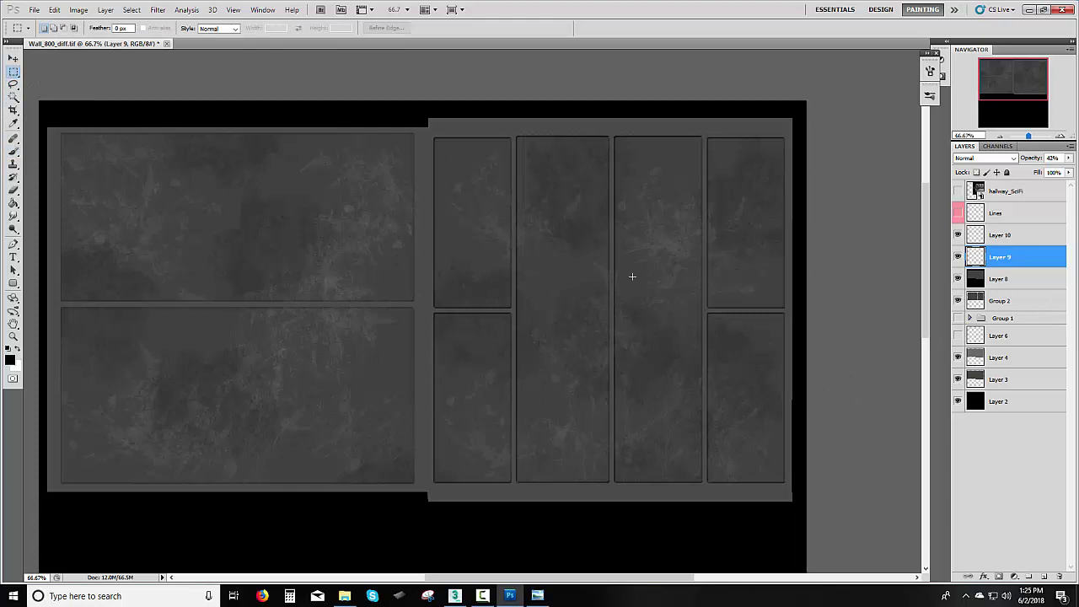
- Save a PNG copy of the texture as Wall_800_Spec in the Builders folder
click(33, 10)
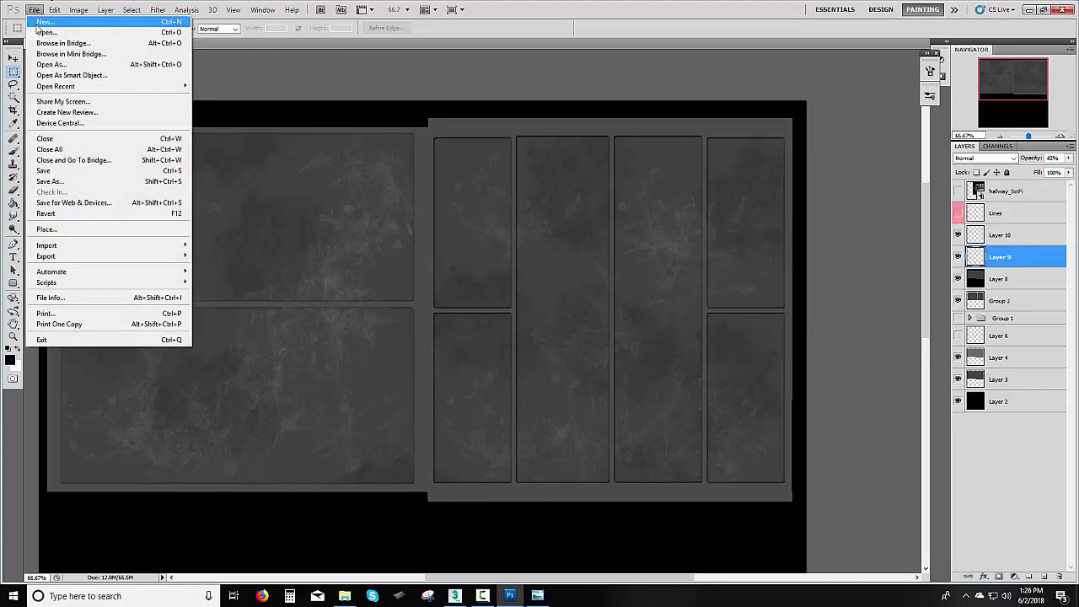
click(59, 182)
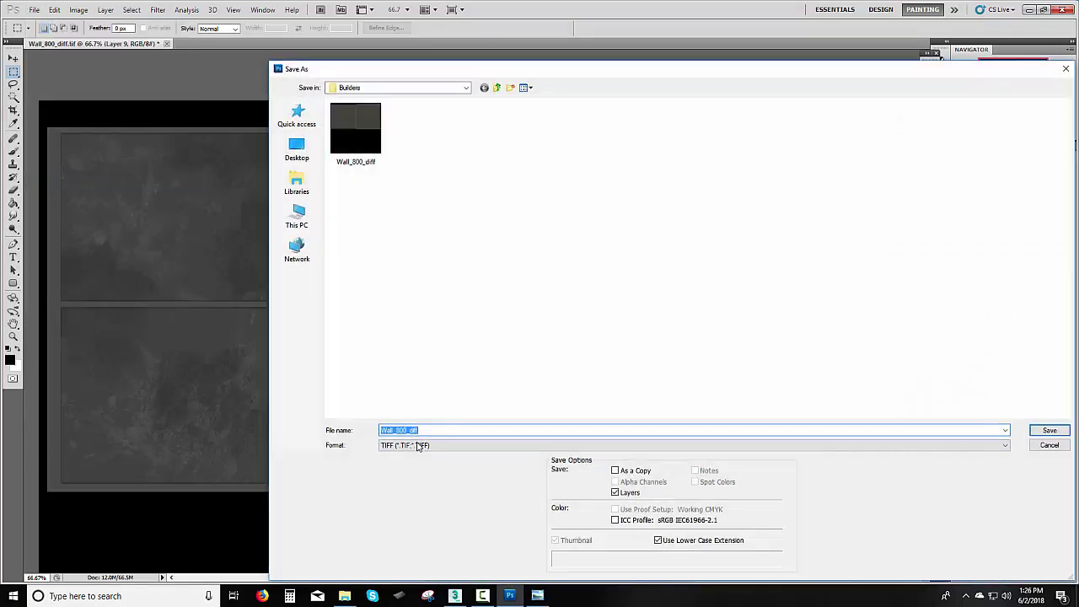
click(414, 430)
click(414, 445)
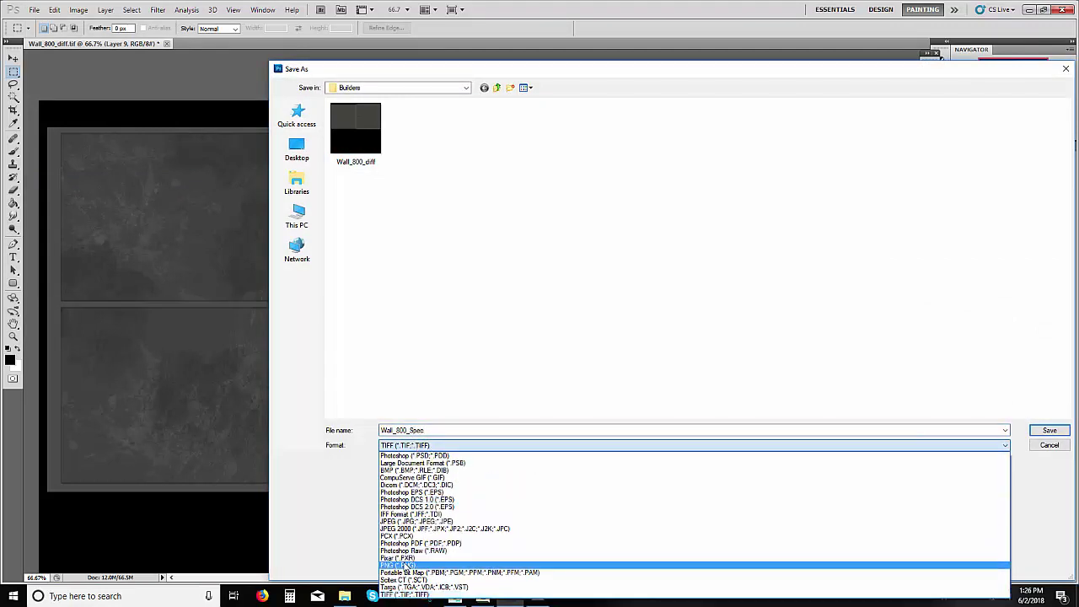
click(405, 565)
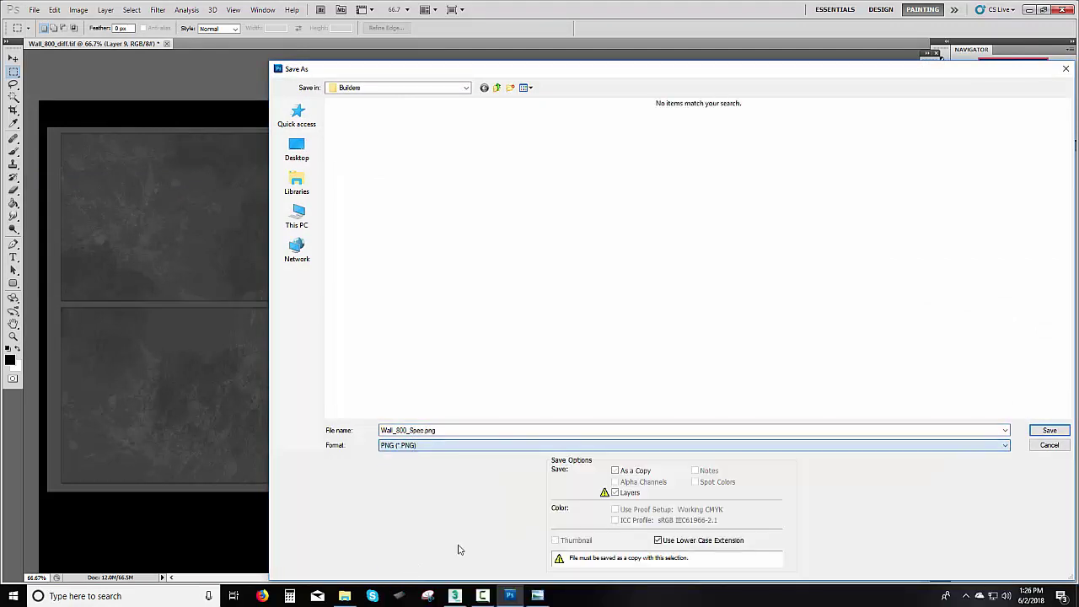
click(1049, 430)
click(558, 217)
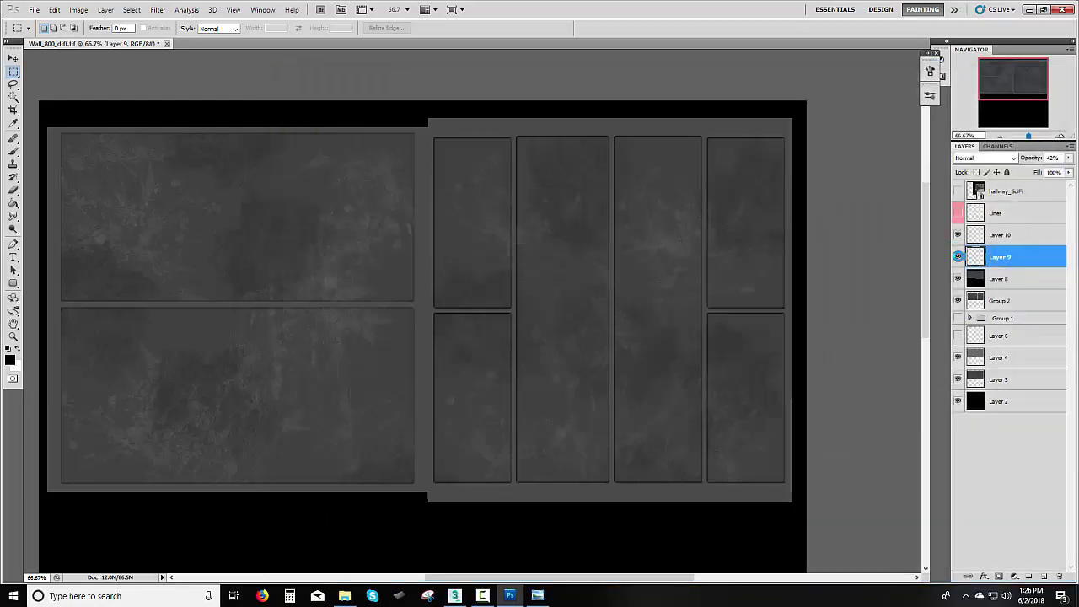
- Hide the grunge layers Layer 9 and Layer 10, and duplicate Layer 8
click(958, 256)
click(958, 234)
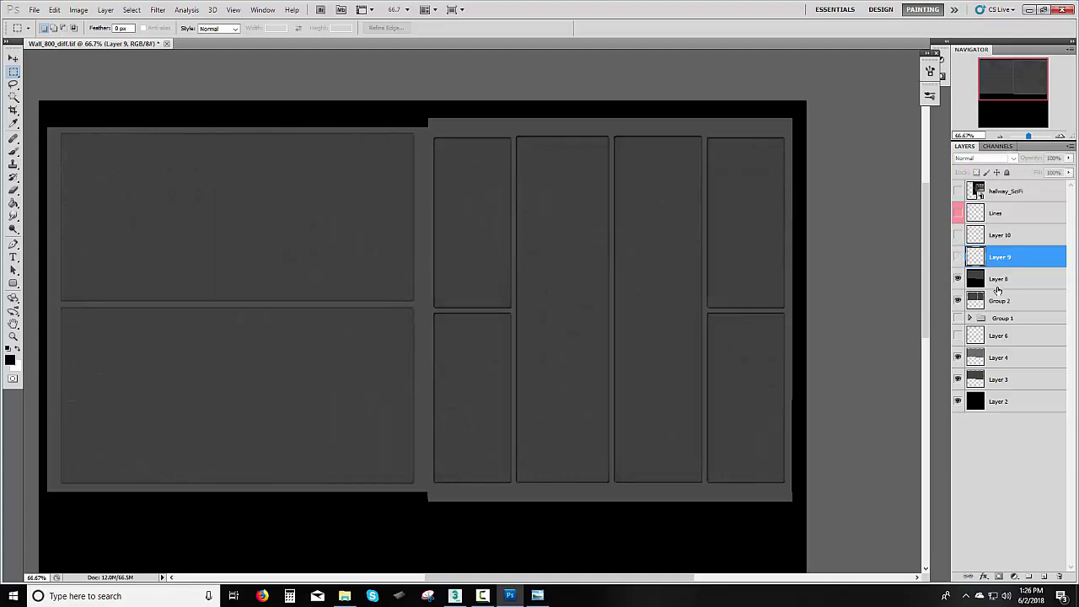
click(989, 281)
key(ctrl+j)
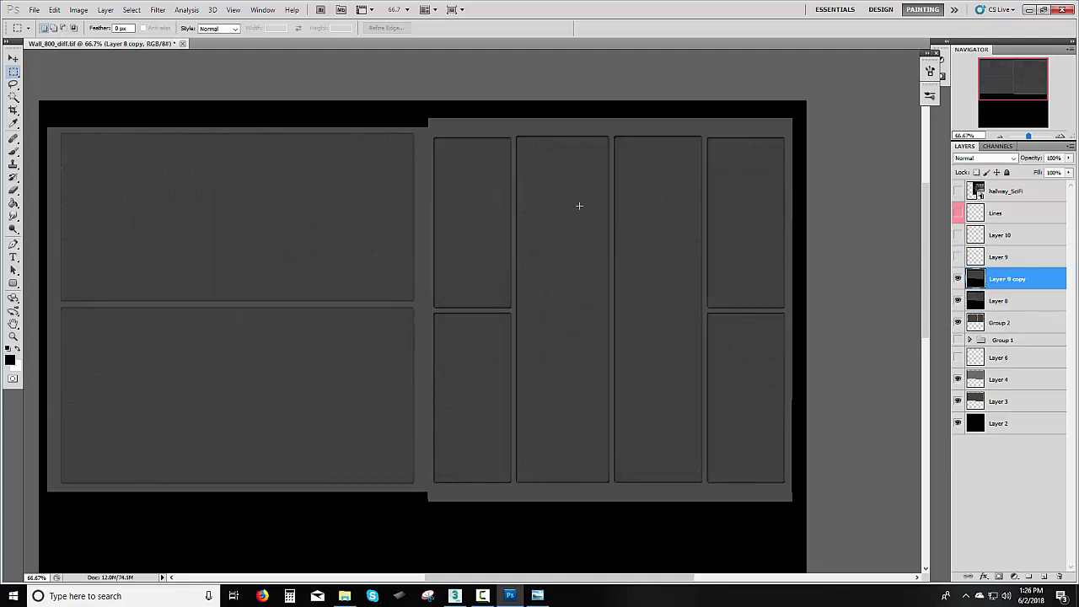
- Brighten and raise the contrast of Layer 8 copy with Levels, using input black 32 and input white about 95
click(77, 10)
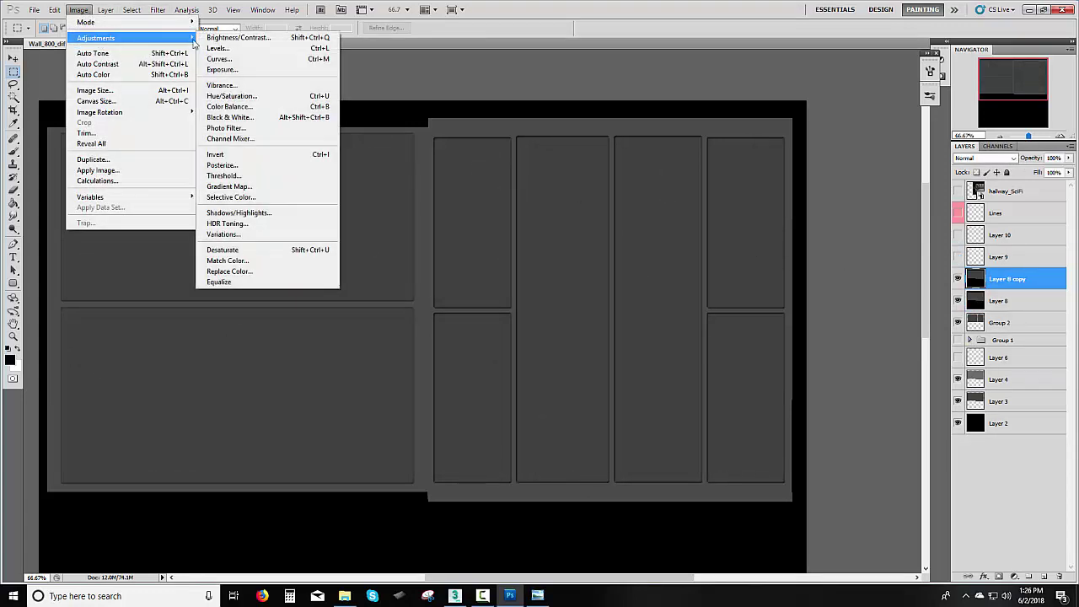
click(219, 48)
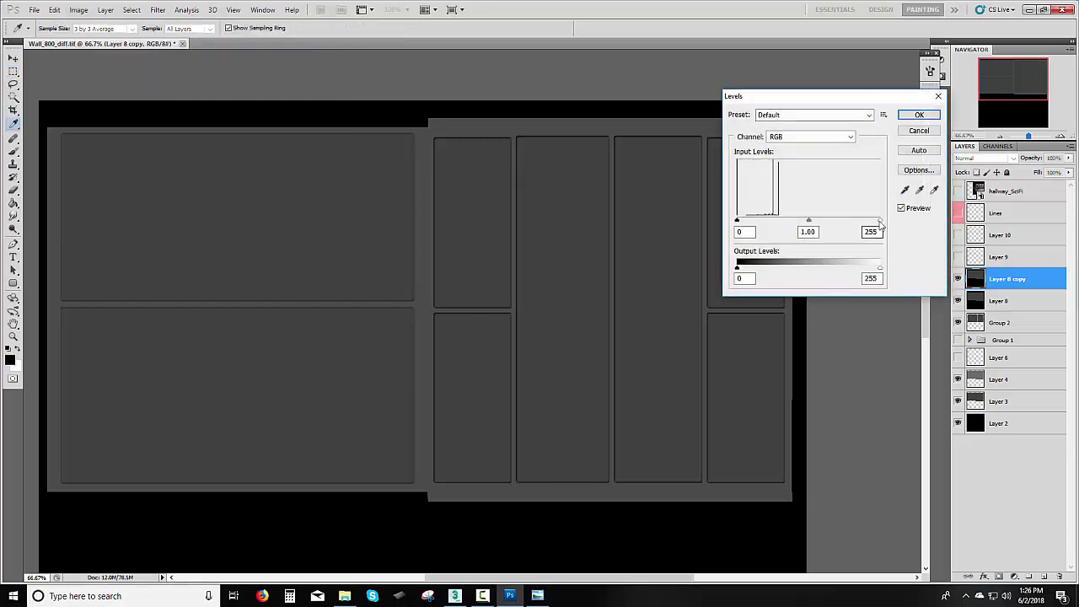
drag(881, 221, 809, 221)
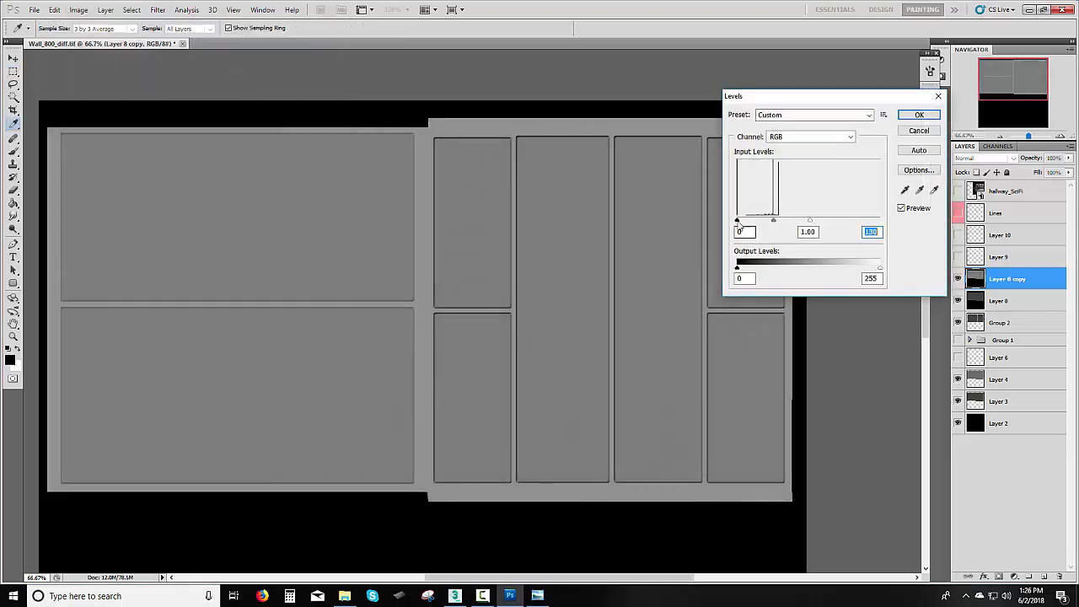
drag(738, 221, 791, 222)
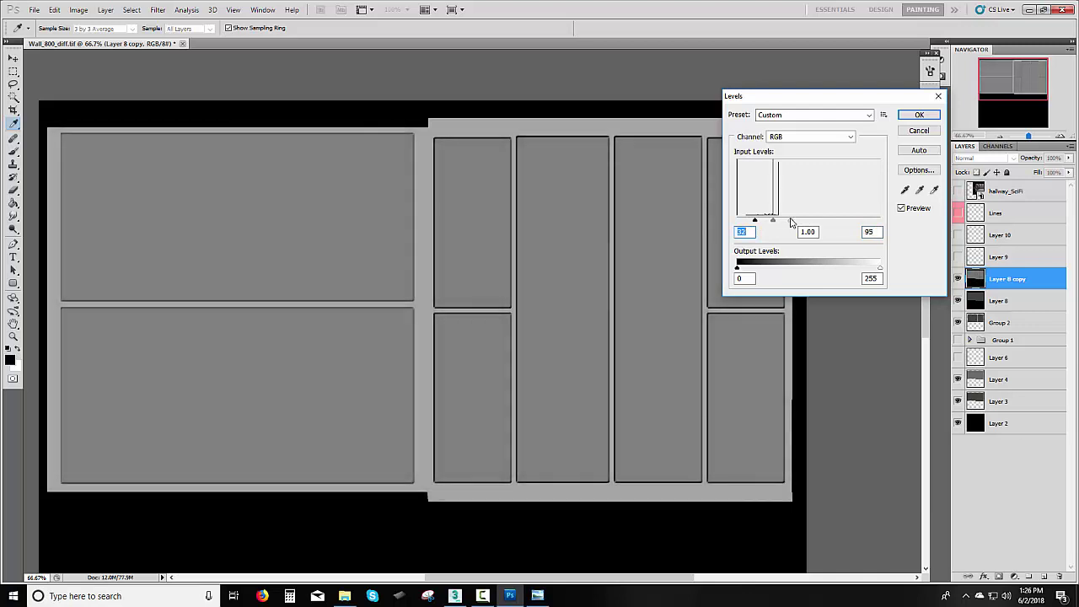
click(919, 114)
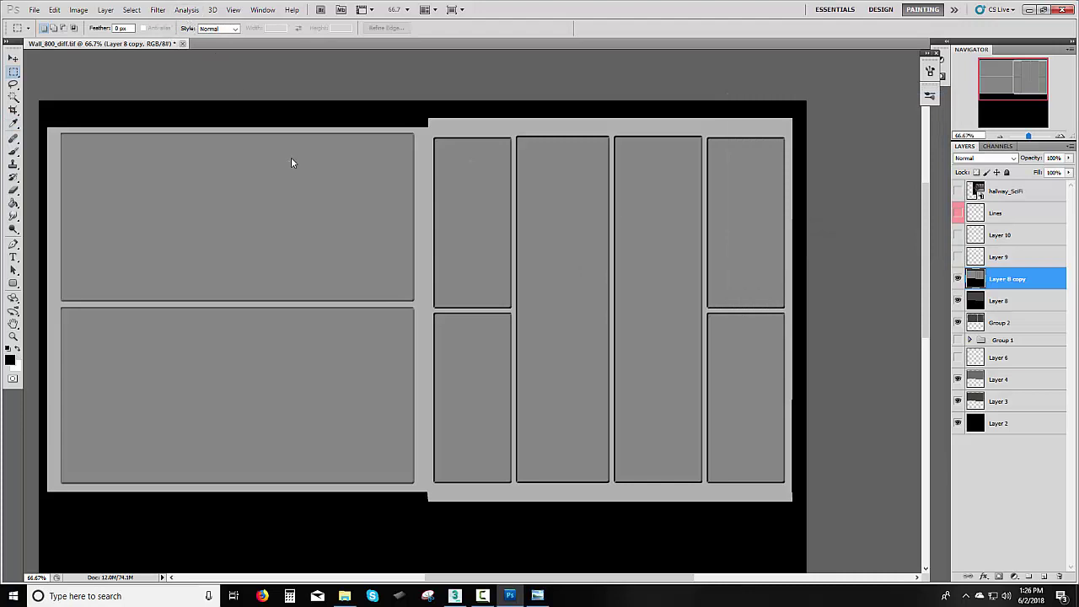
- Convert Layer 8 copy into a normal map with the xNormal height-to-normals filter
key(ctrl+i)
key(ctrl+z)
click(159, 10)
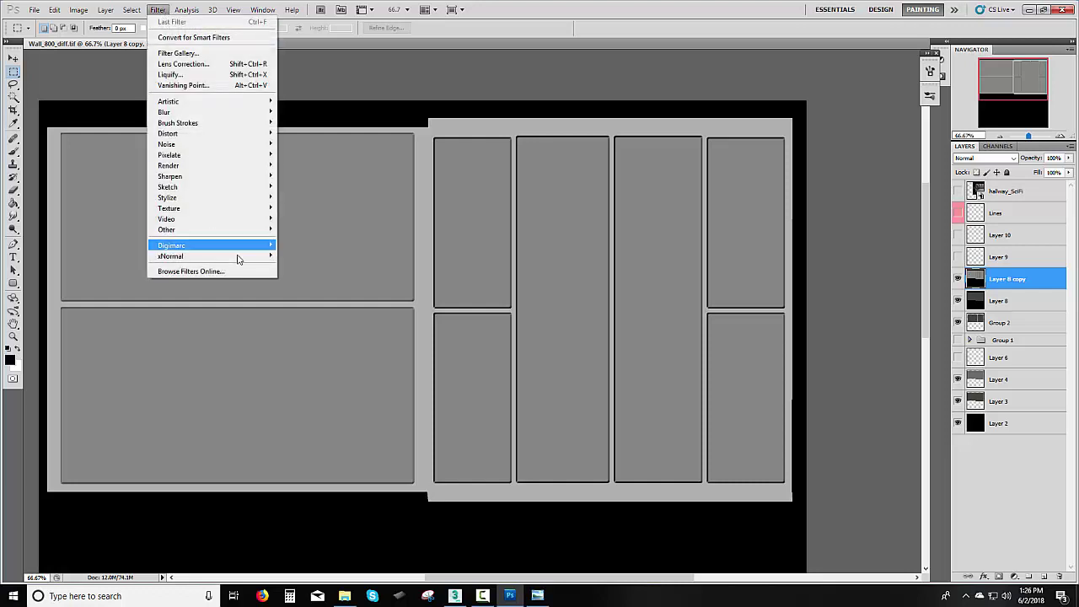
mouse_move(248, 256)
click(335, 266)
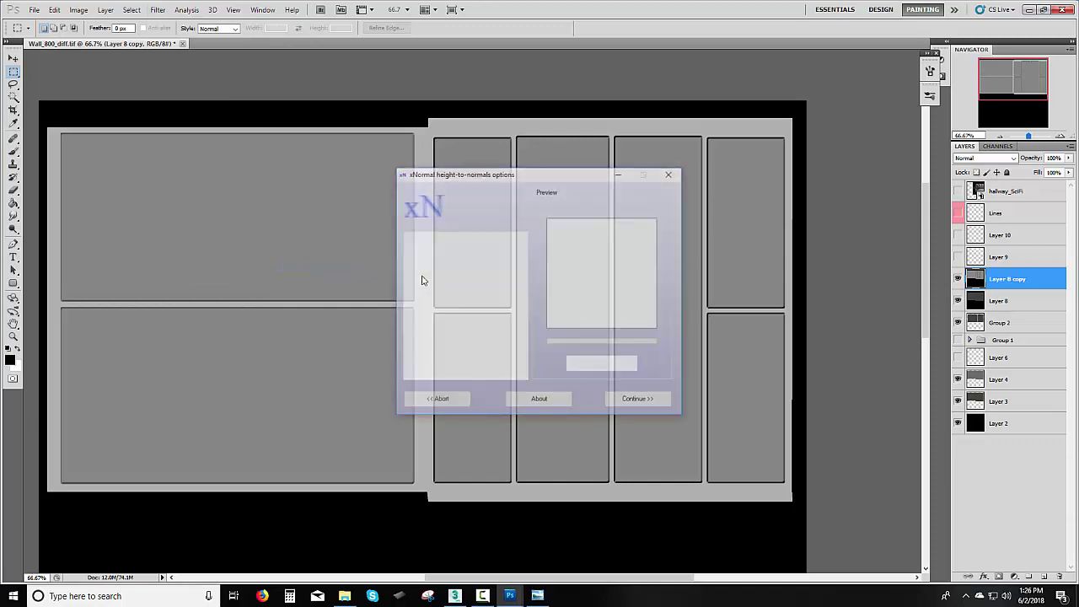
click(622, 402)
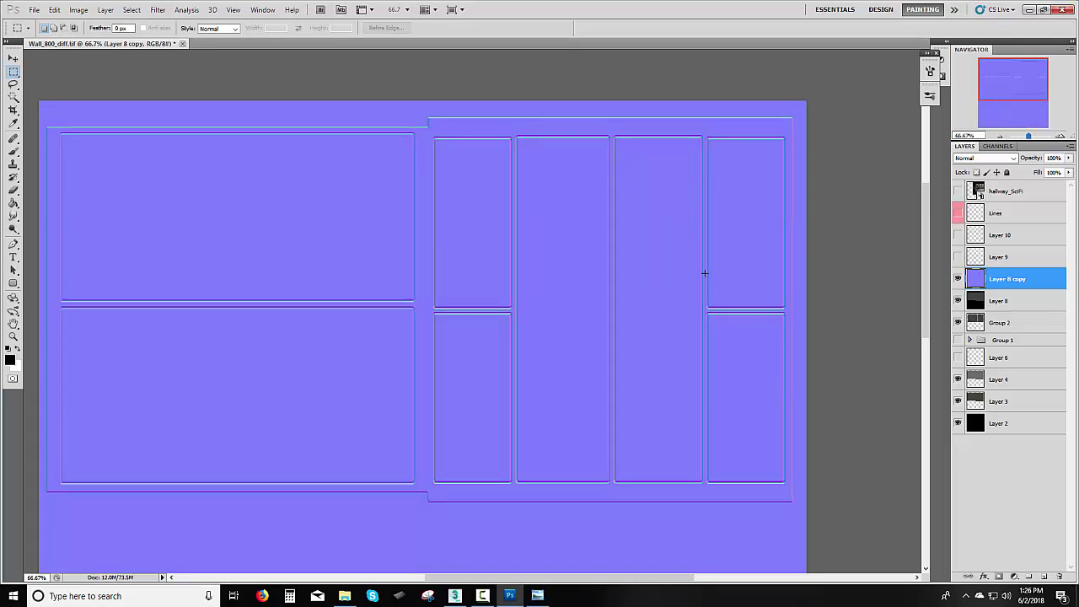
- Try to flip the normal map's green channel vertically with Free Transform
click(989, 147)
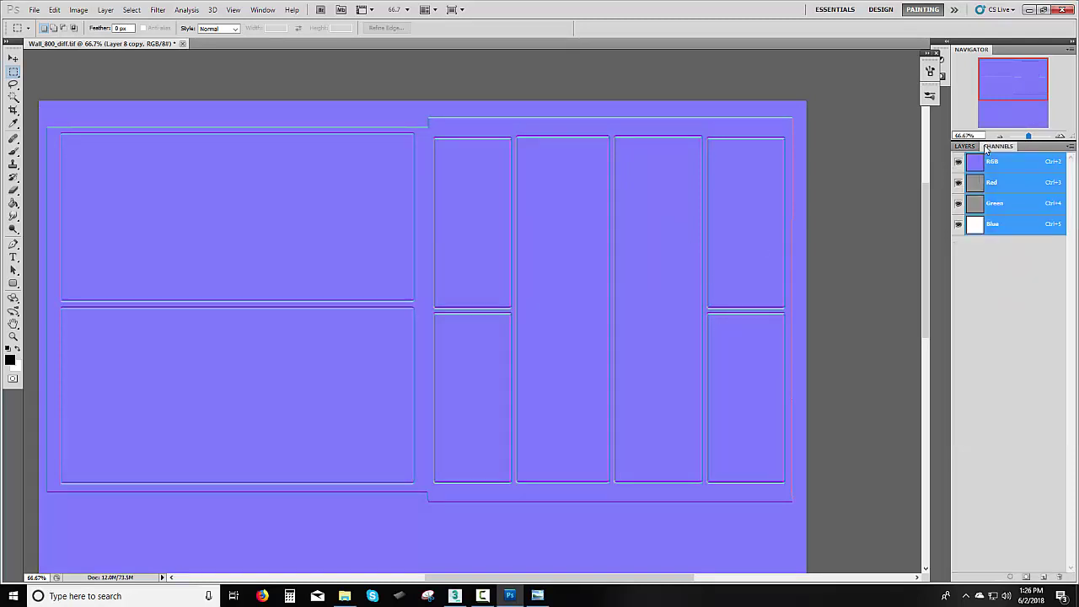
click(1022, 207)
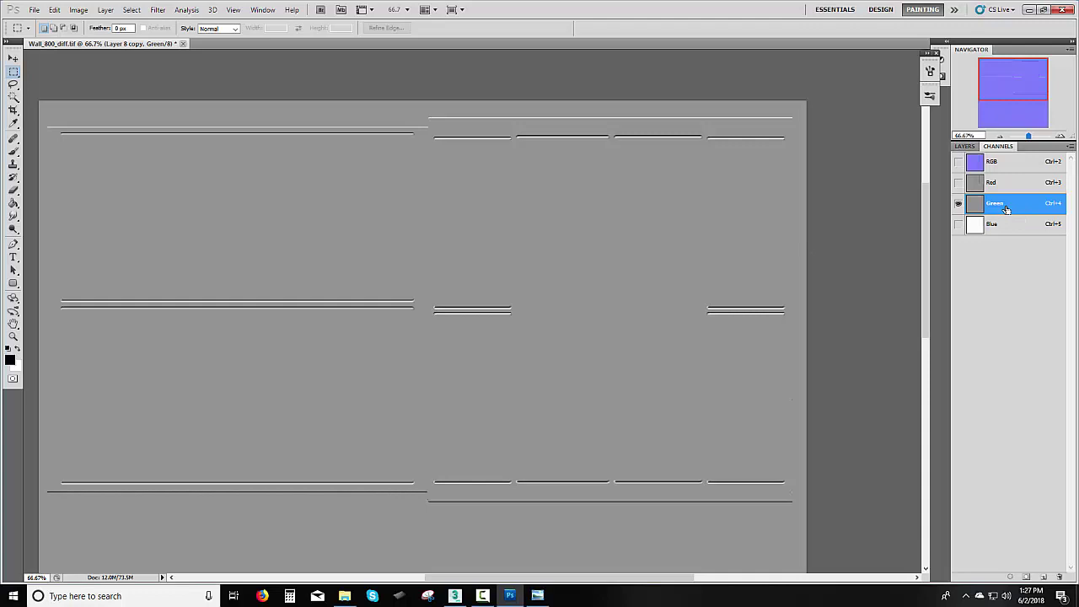
key(ctrl+a)
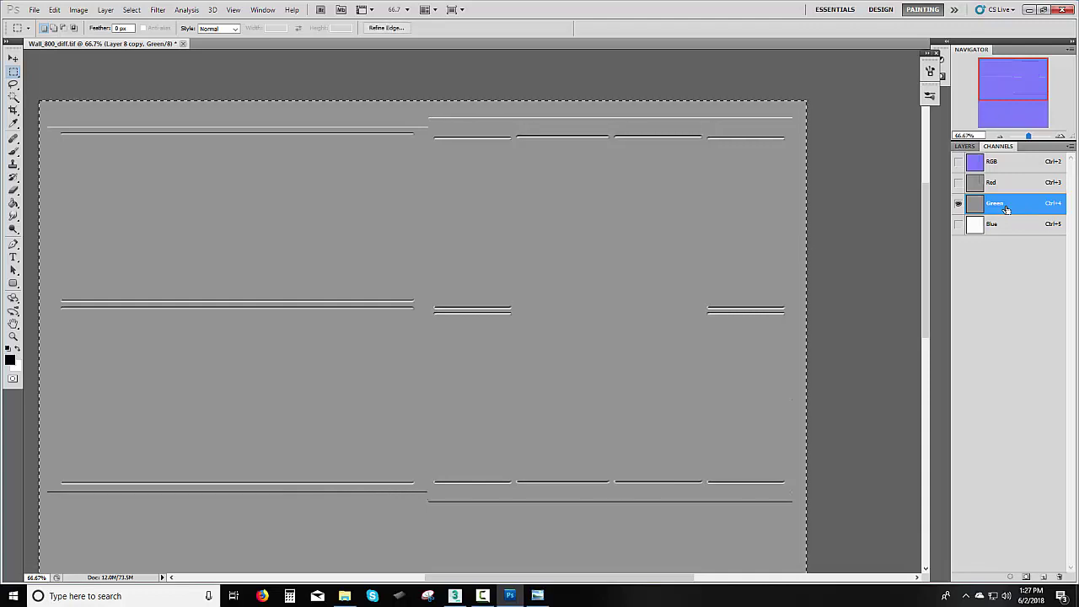
key(ctrl+t)
right_click(433, 376)
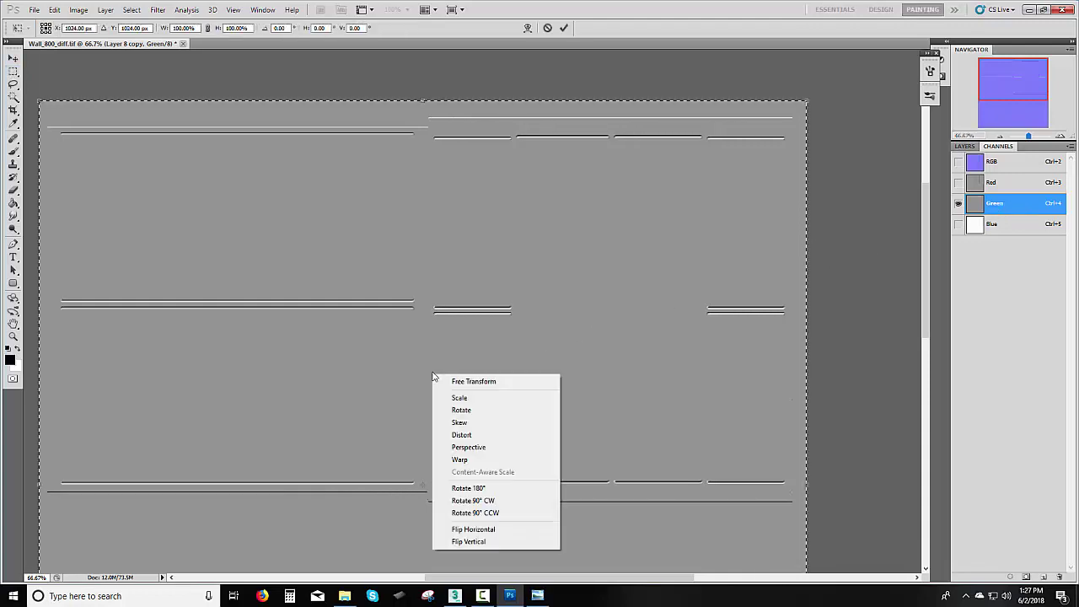
click(493, 541)
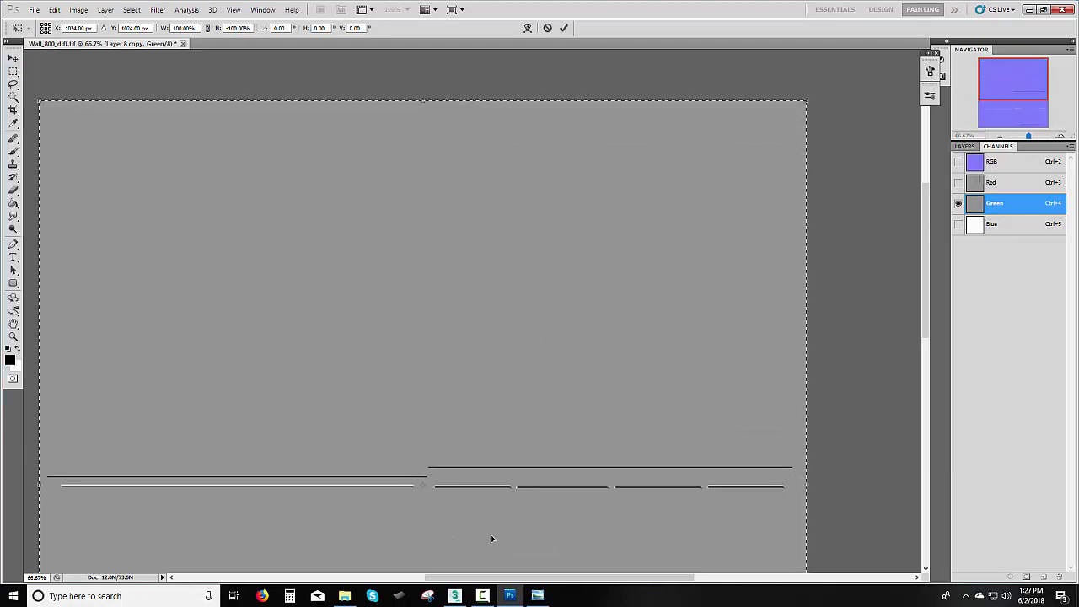
key(ctrl+z)
right_click(505, 404)
click(476, 350)
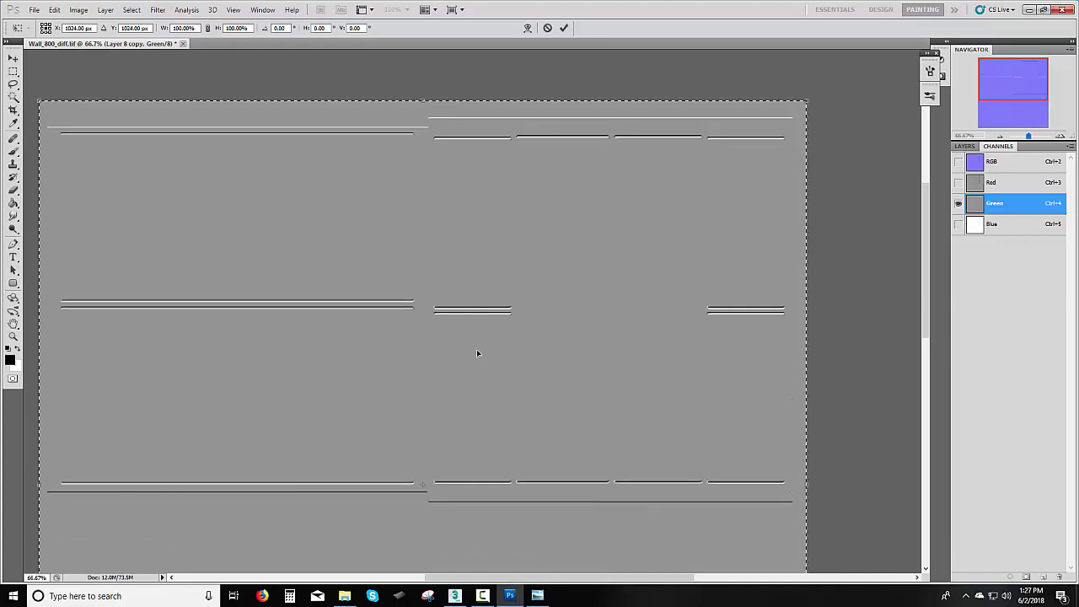
click(965, 147)
key(Escape)
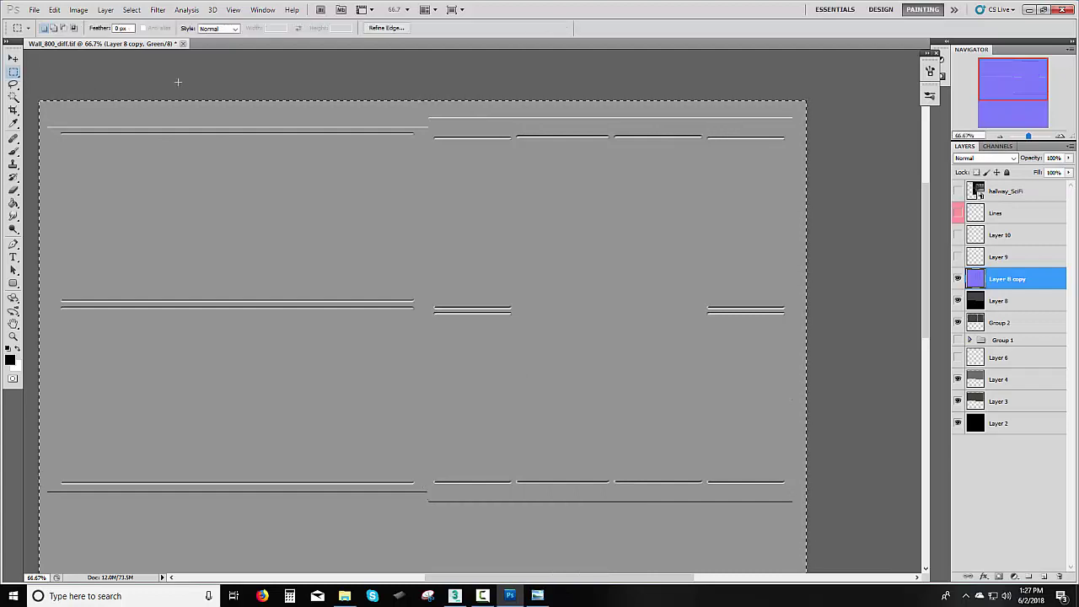
- Clear the selection and make all the RGB channels of the normal map visible again
click(997, 147)
click(959, 182)
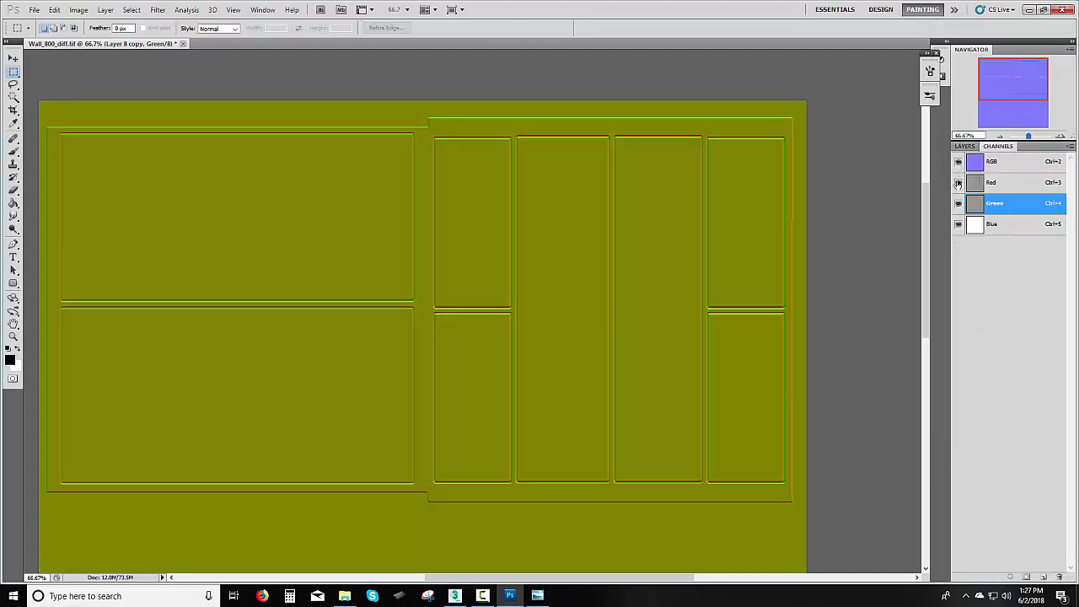
click(958, 161)
click(965, 147)
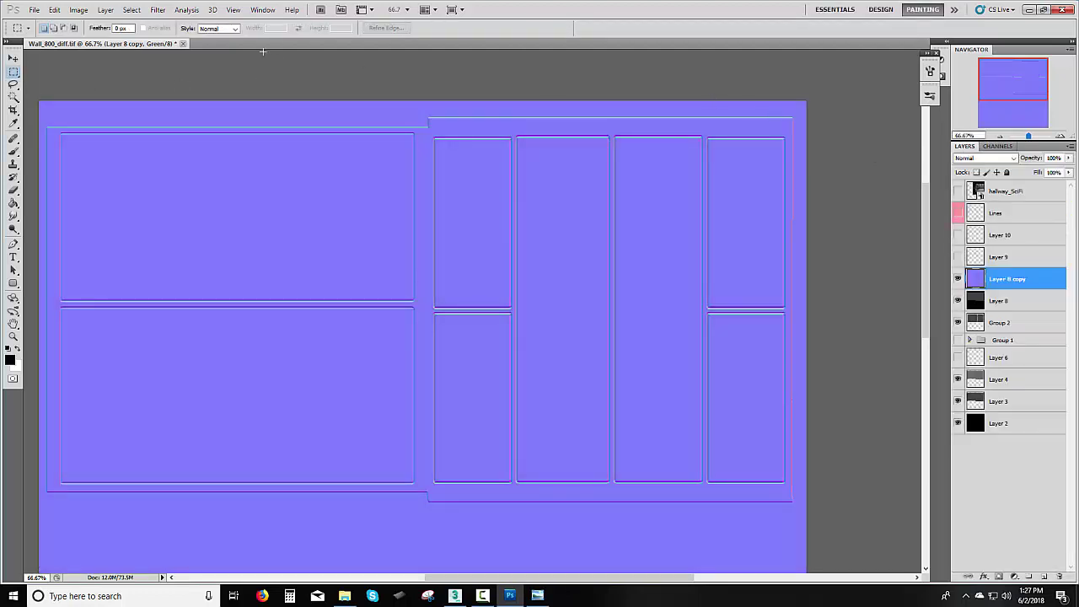
- Save a PNG copy of the normal map as Wall_800_Norm in the Builders folder
click(34, 9)
click(51, 185)
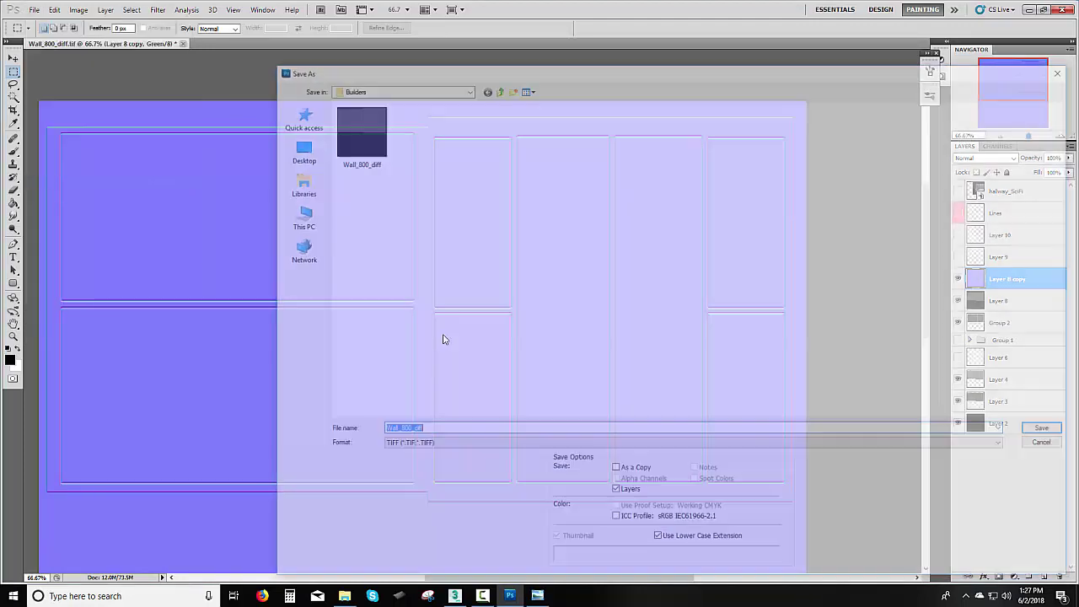
drag(419, 430, 410, 431)
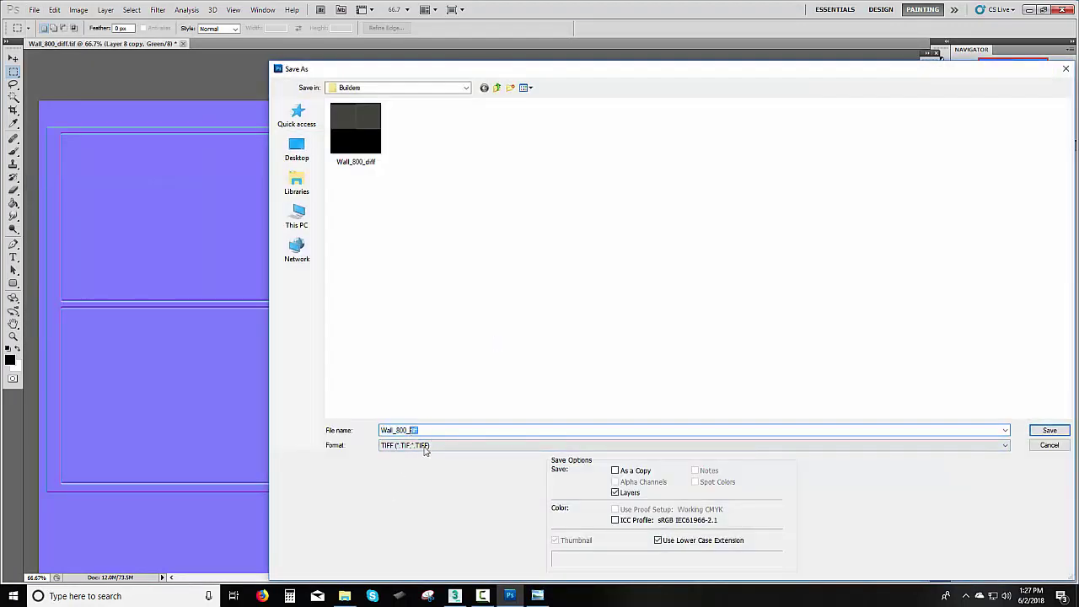
text(Norm)
click(410, 445)
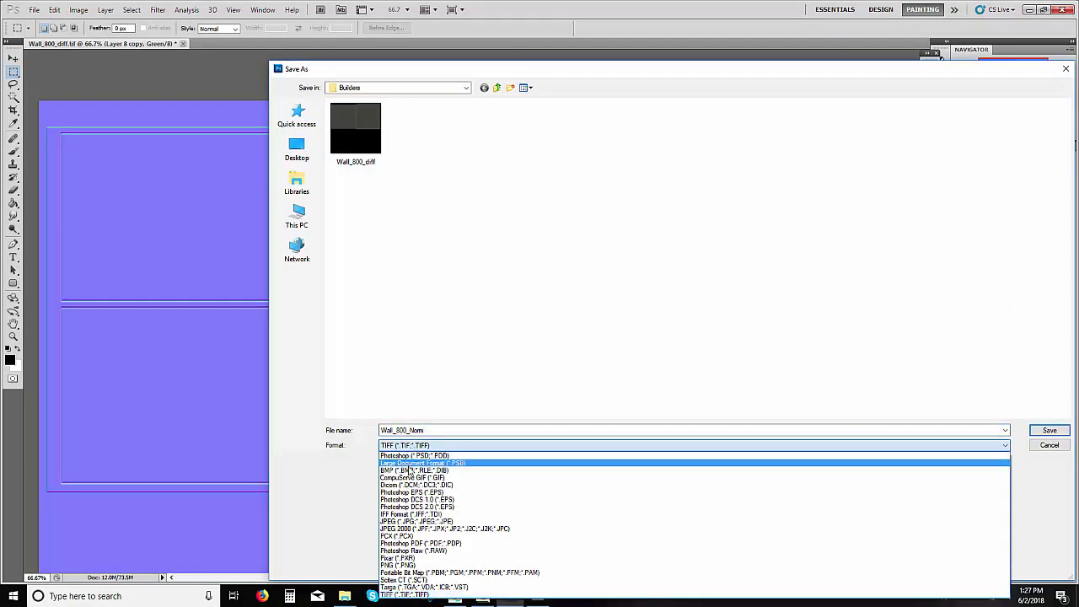
click(410, 565)
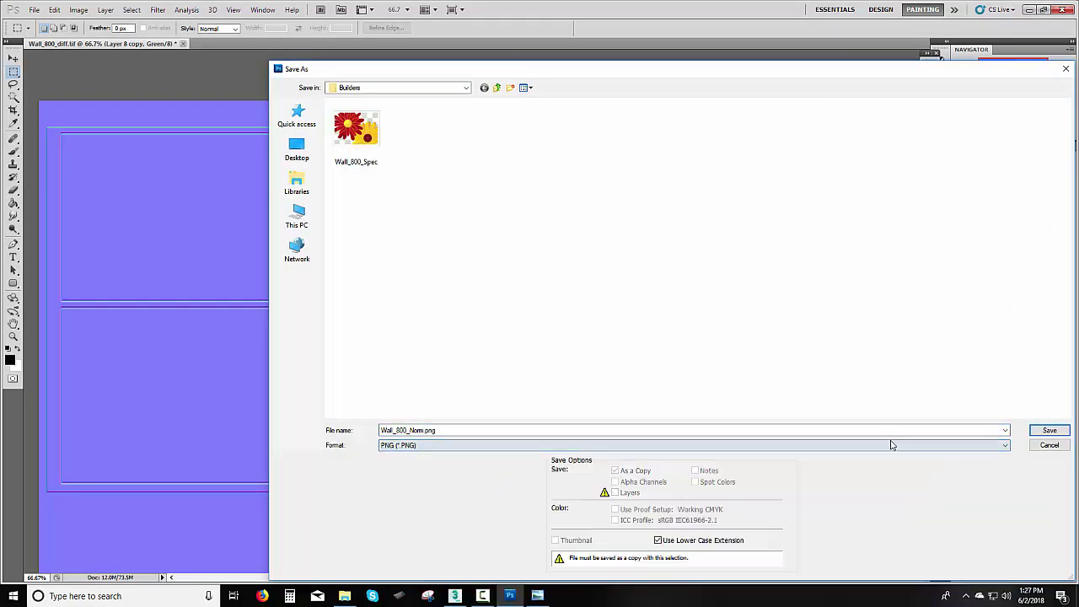
click(1037, 430)
click(553, 218)
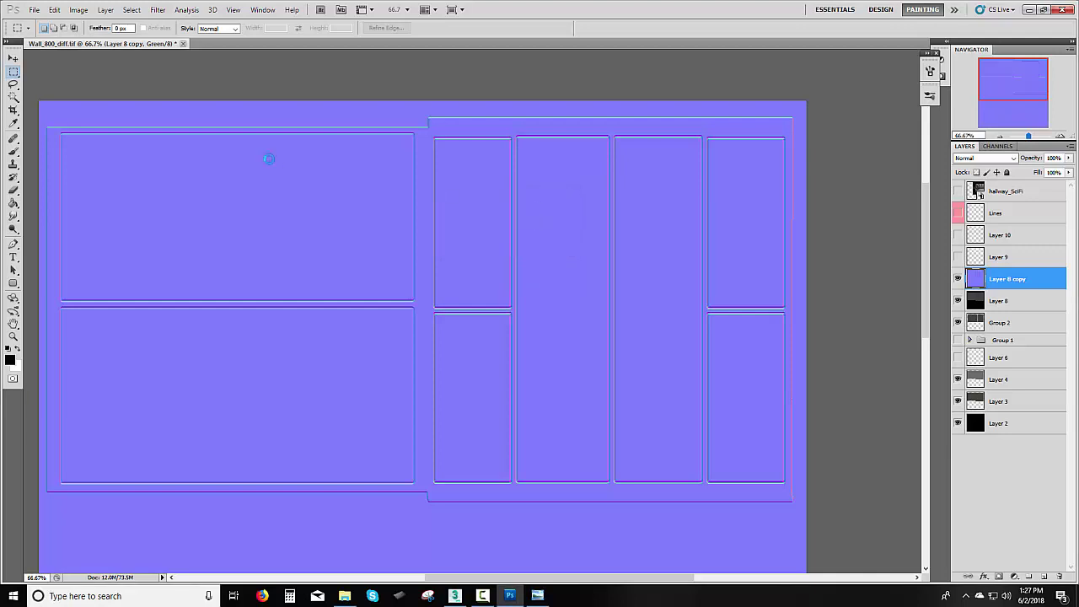
- Hide the normal map layer, load Group 2's panel outlines as a selection, and fill it with white on a new layer above Layer 8
click(958, 279)
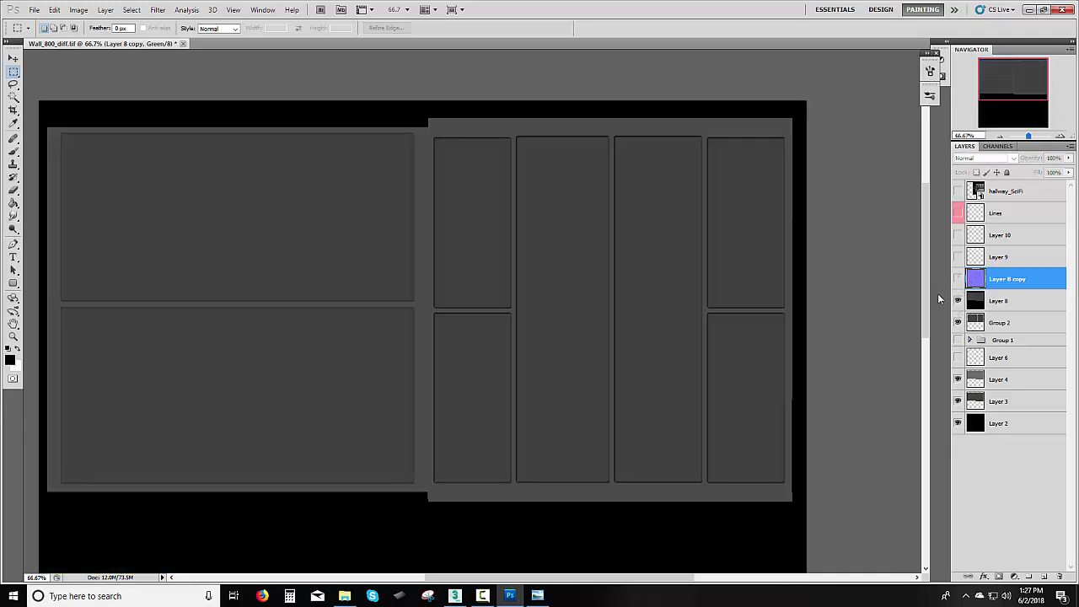
ctrl+click(976, 327)
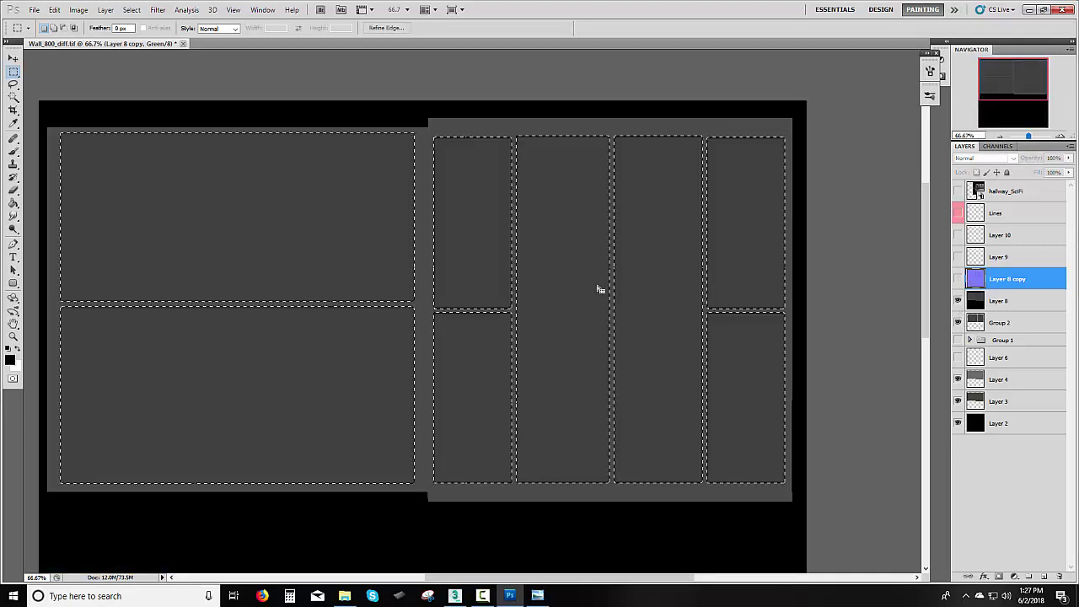
click(991, 304)
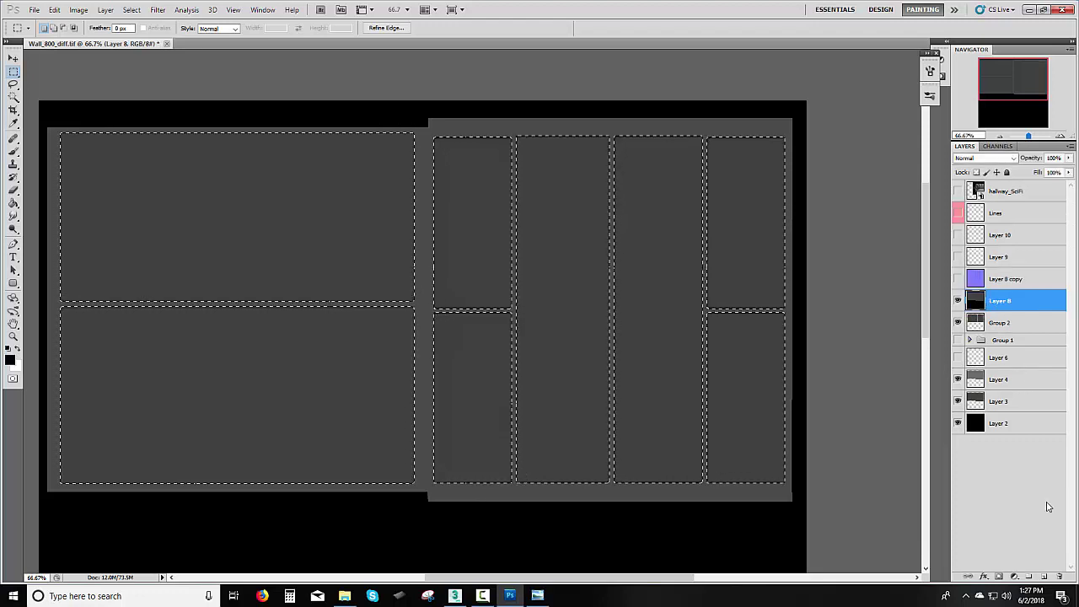
click(1044, 576)
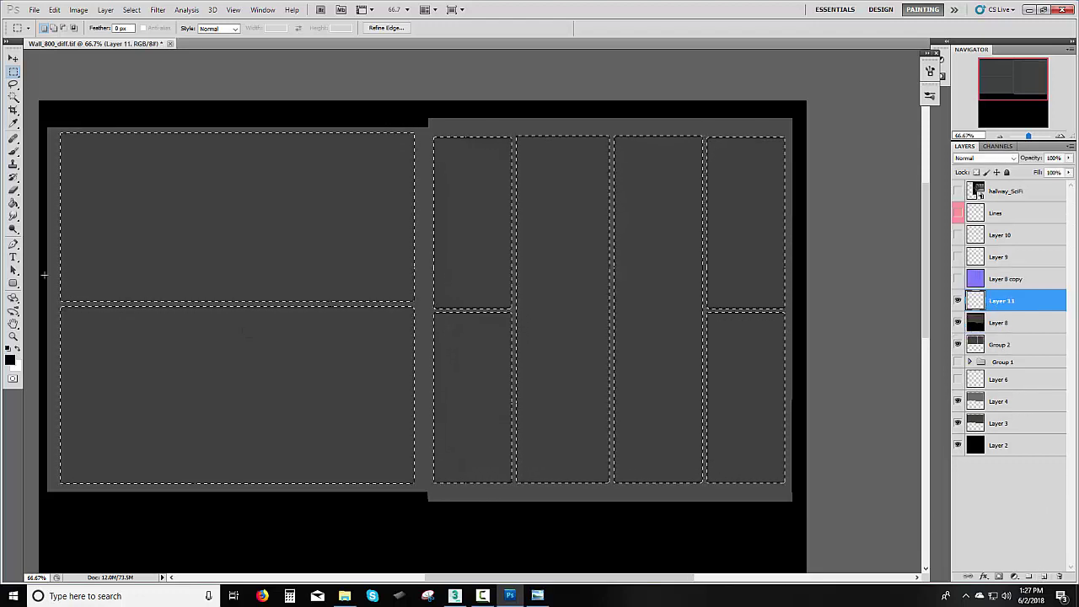
key(g)
click(18, 348)
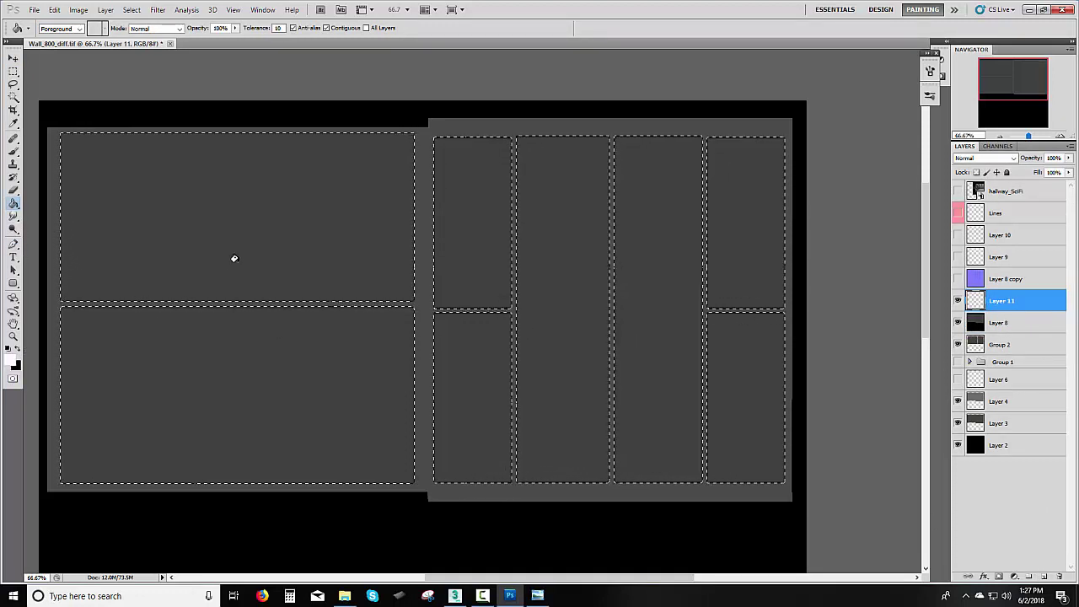
click(234, 258)
- Deselect, add a layer directly above Layer 8 beneath the white panels, and fill it with black
click(18, 349)
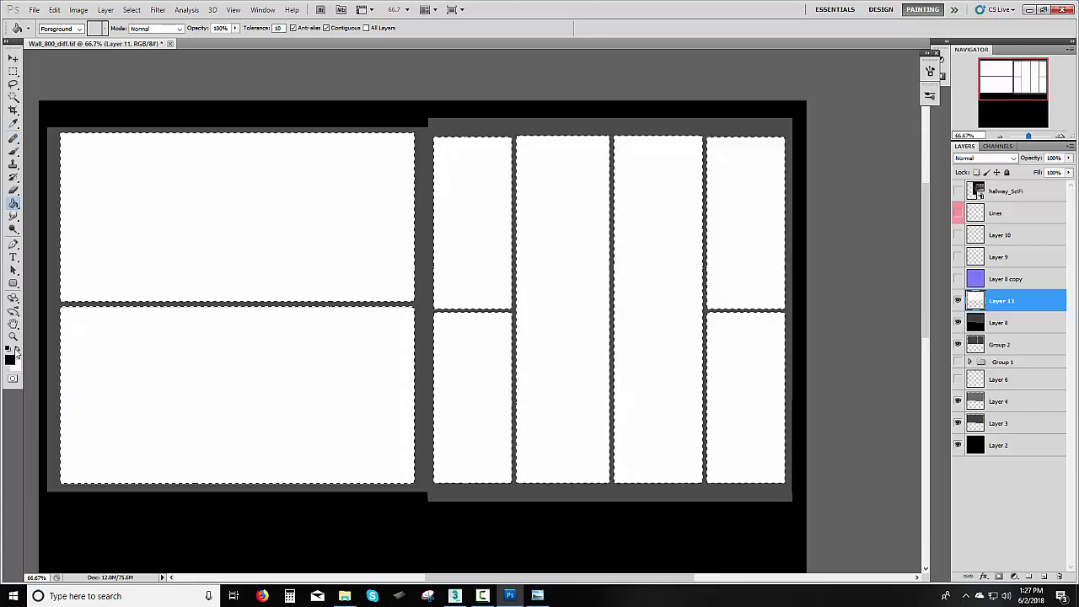
click(1007, 324)
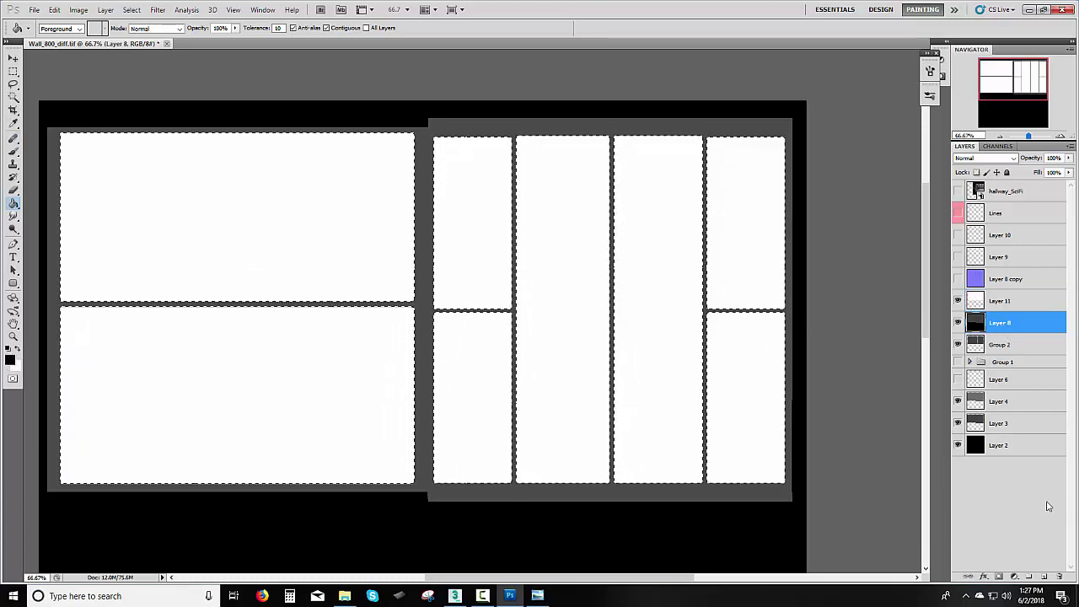
key(ctrl+d)
click(1044, 577)
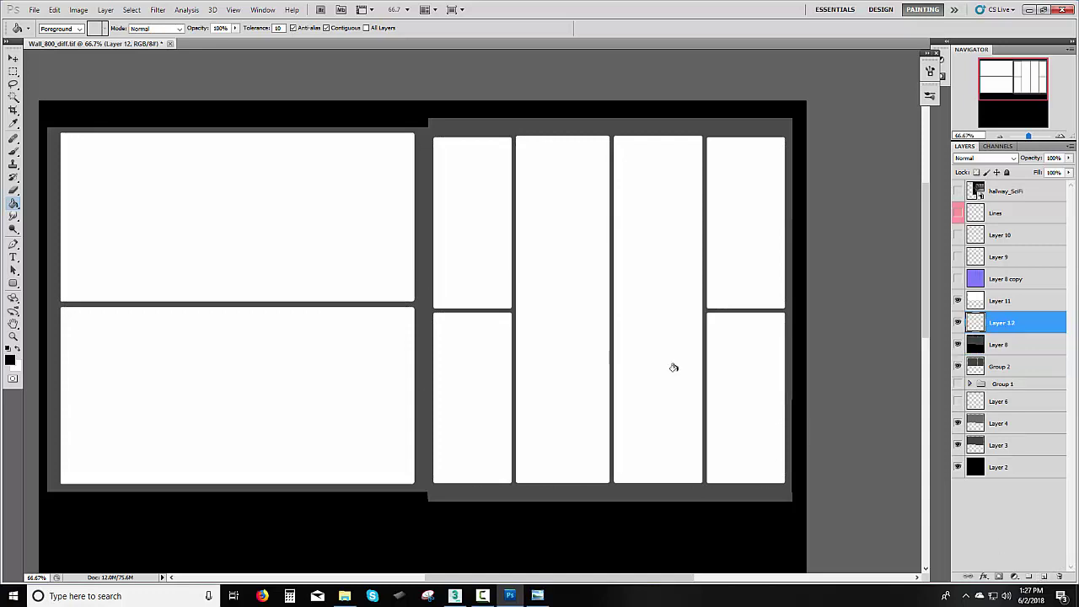
click(608, 317)
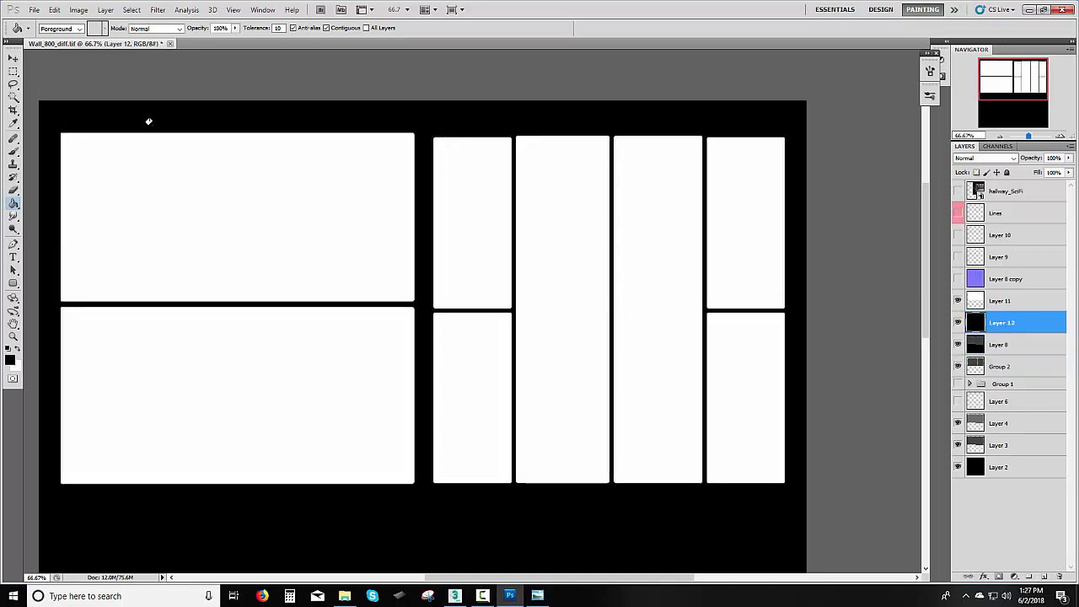
- Save the black-and-white panel mask in the Builders folder as Wall_800_Mask
click(34, 10)
click(49, 181)
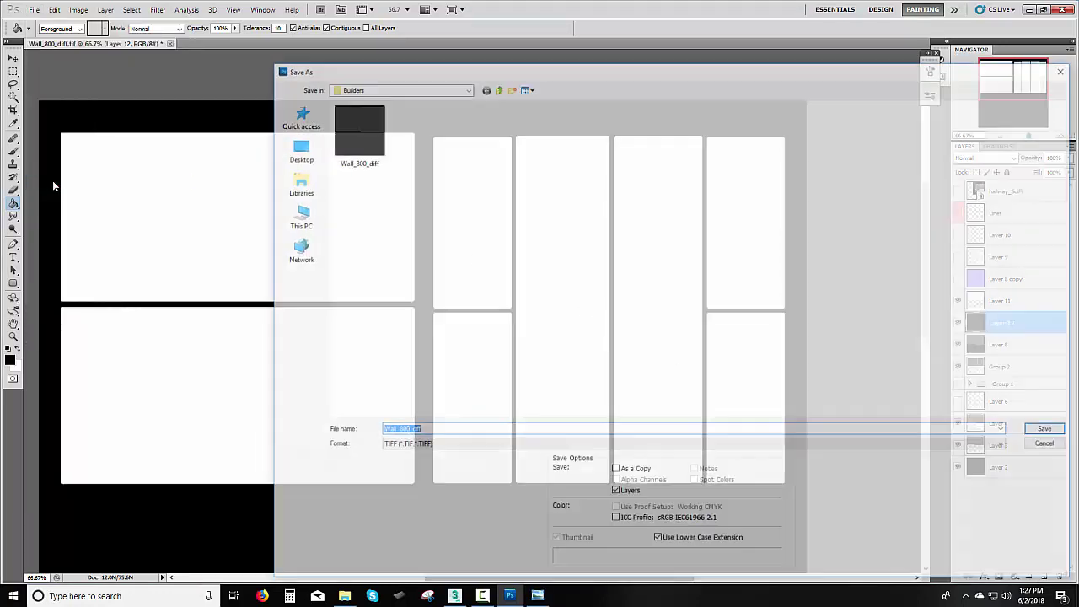
drag(419, 432, 414, 431)
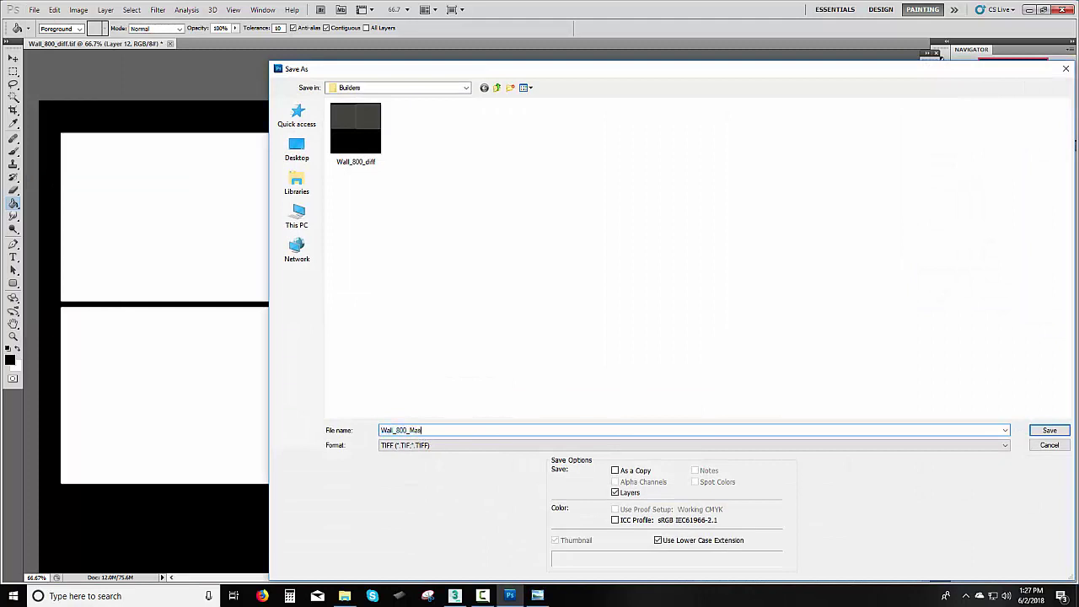
click(1045, 431)
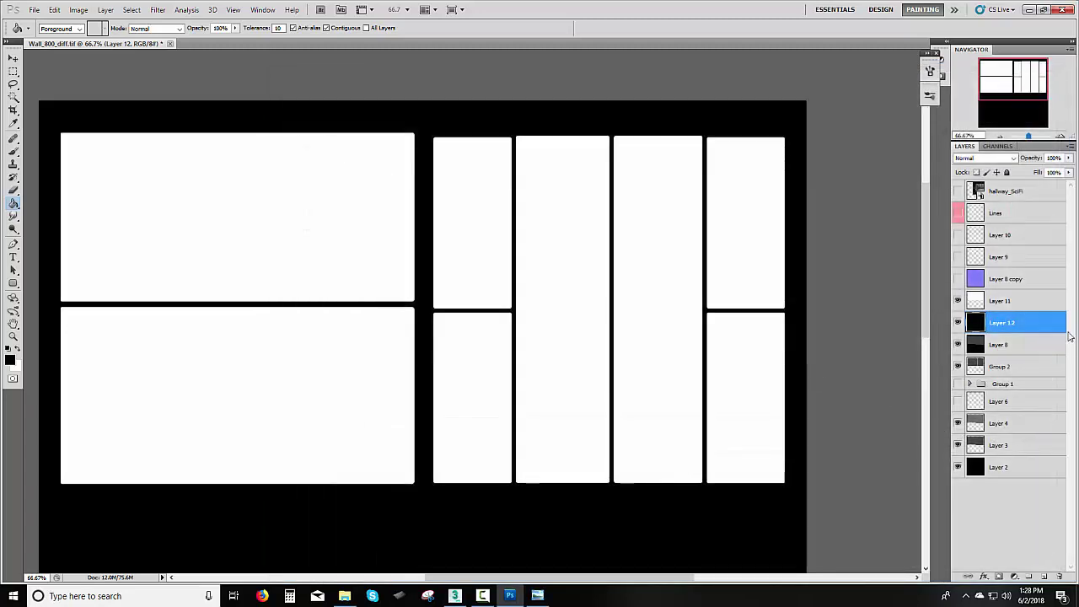
- Merge Layer 11's white panels down onto the black Layer 12, copy the result into a new alpha channel, and deselect
click(1022, 301)
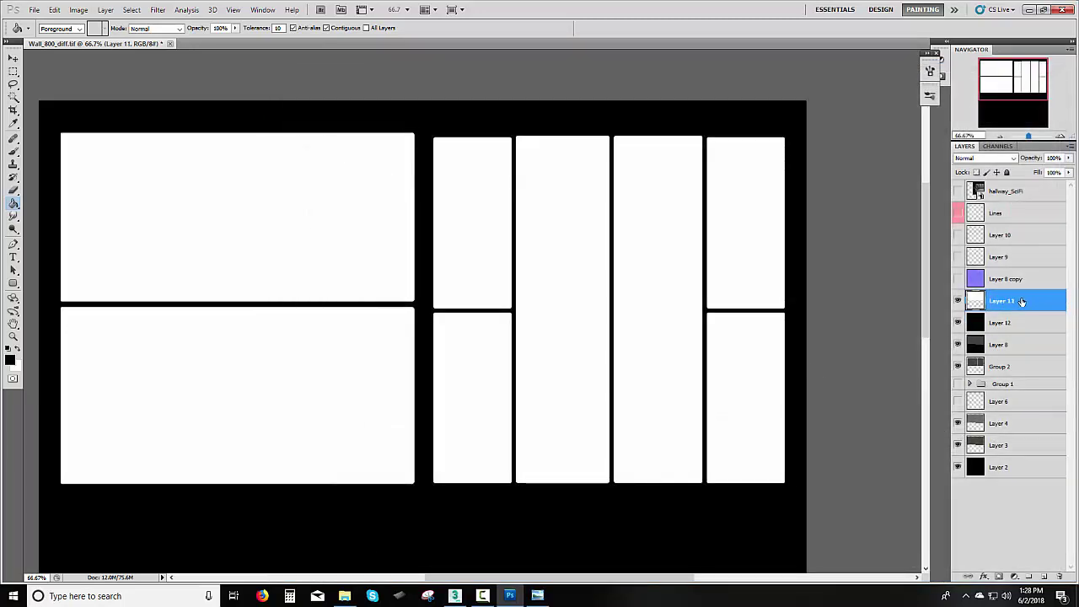
key(ctrl+e)
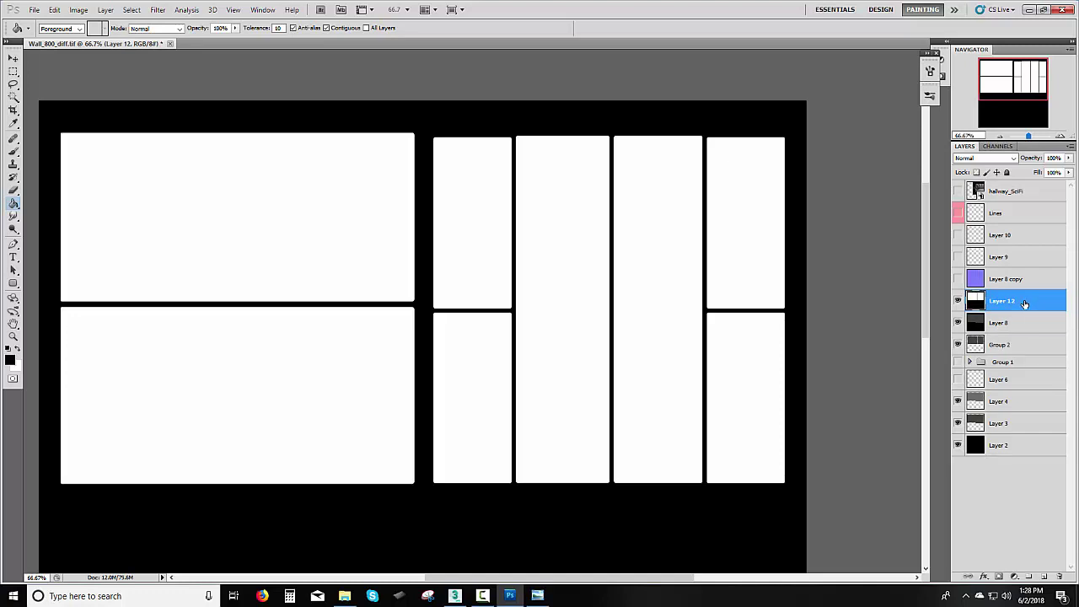
key(ctrl+a)
click(997, 147)
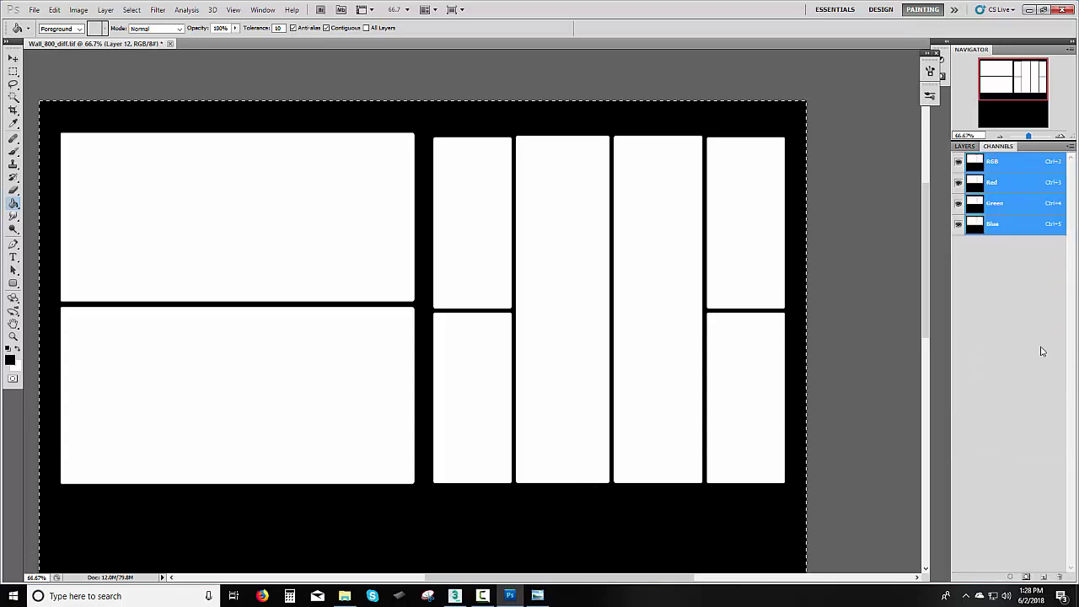
click(1043, 577)
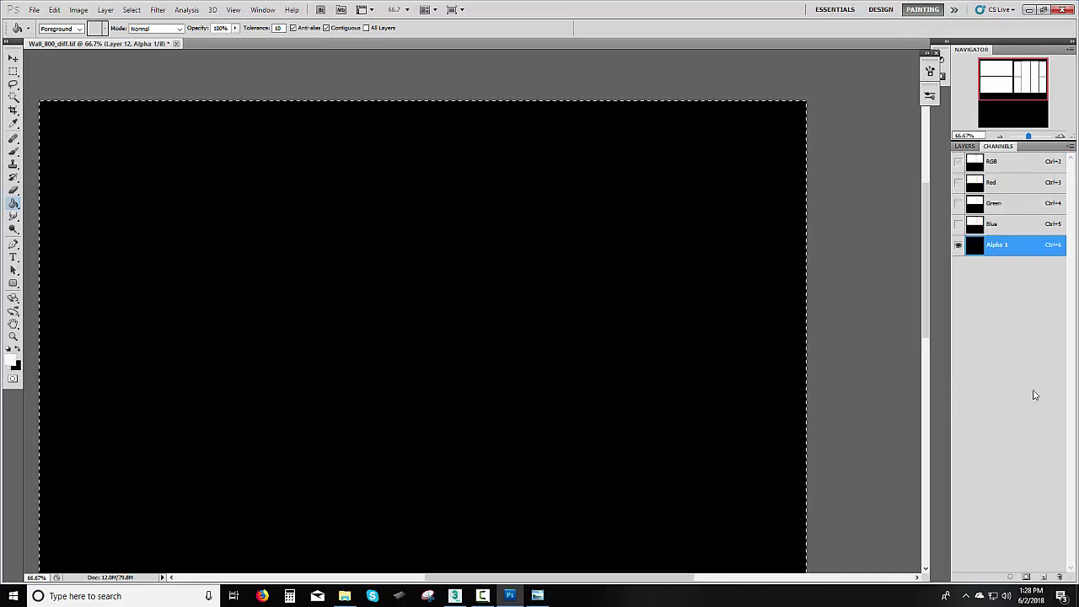
key(ctrl+v)
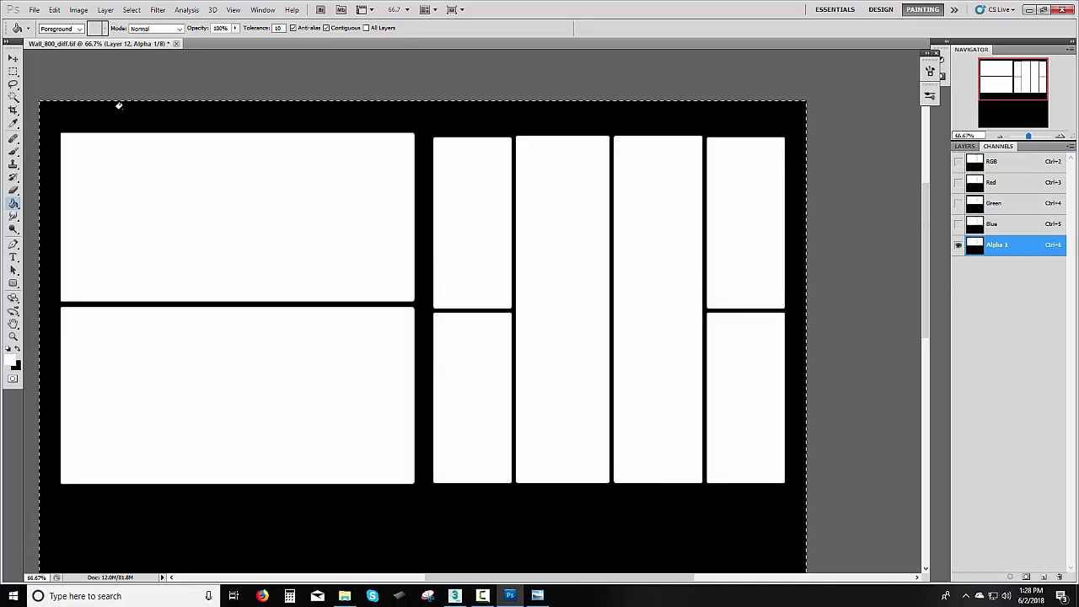
key(m)
key(ctrl+d)
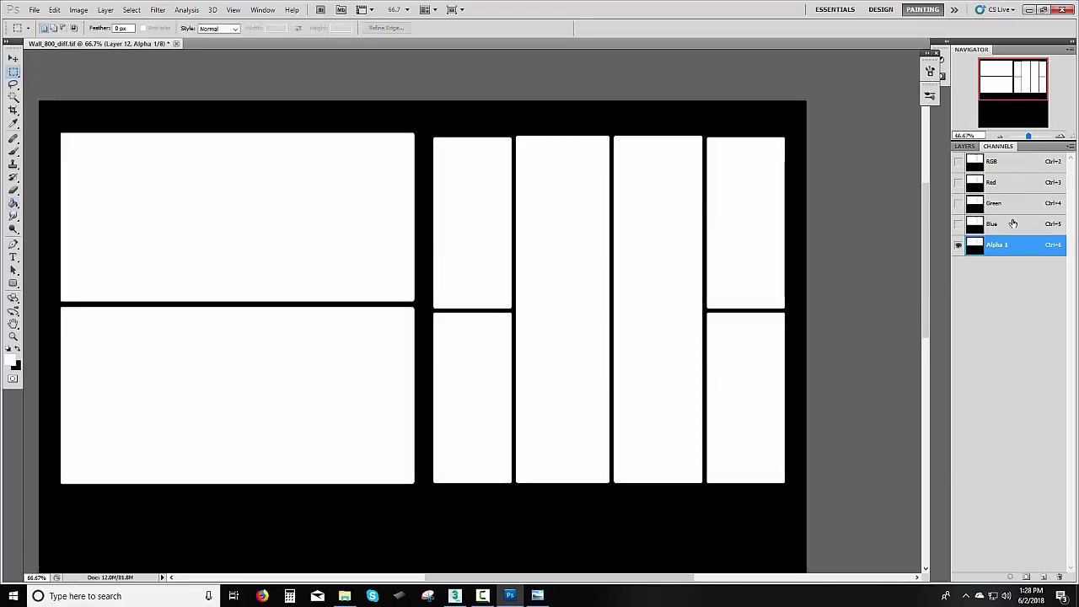
- Show the RGB channels together with Alpha 1, and hide Layer 12 and Layer 8 while keeping Group 2 visible
click(958, 161)
click(964, 145)
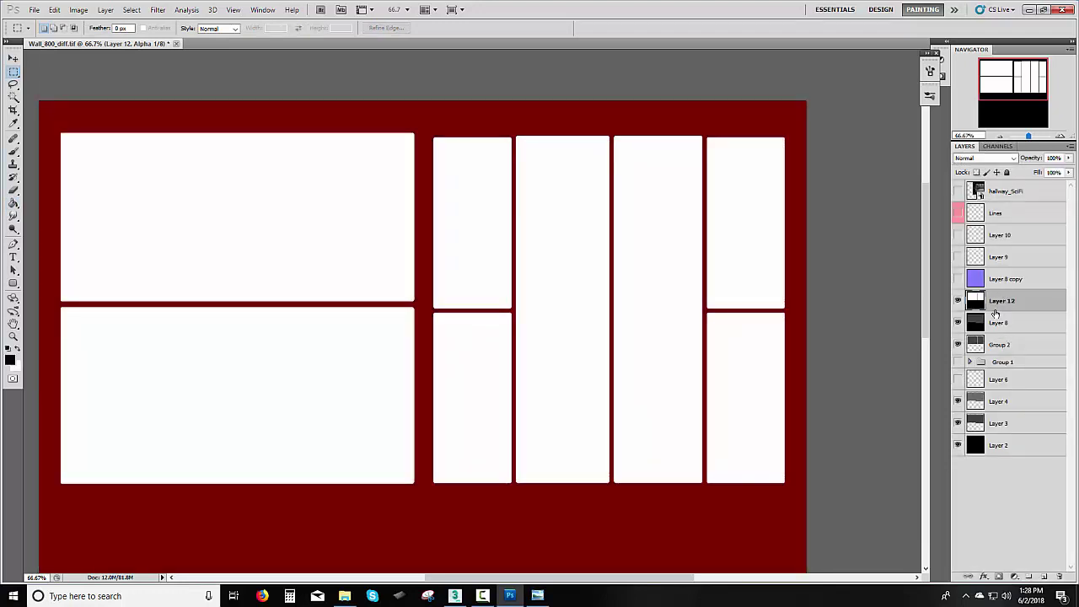
click(958, 302)
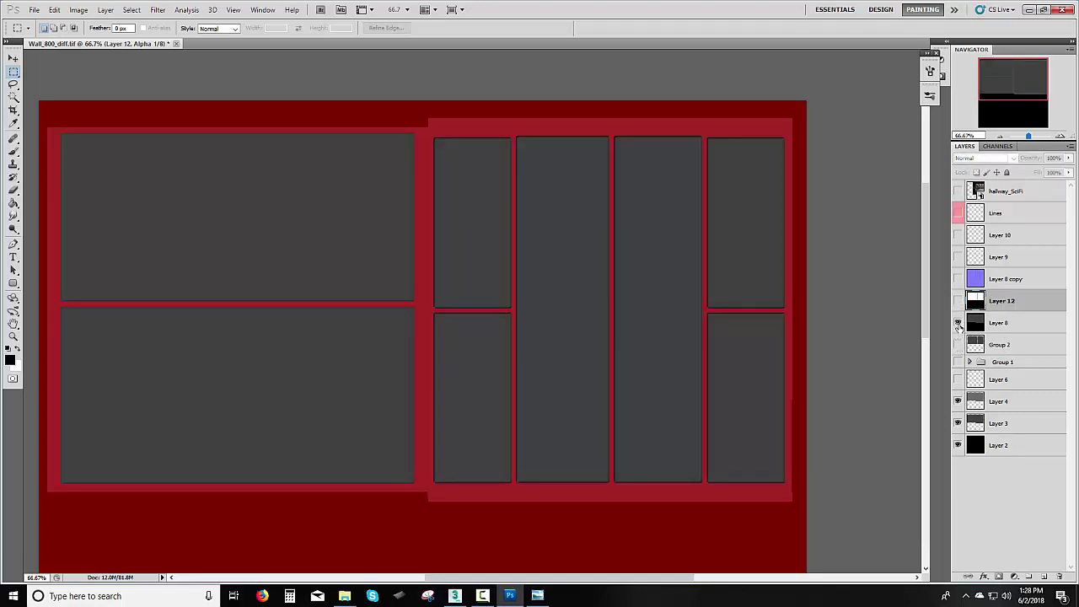
click(958, 345)
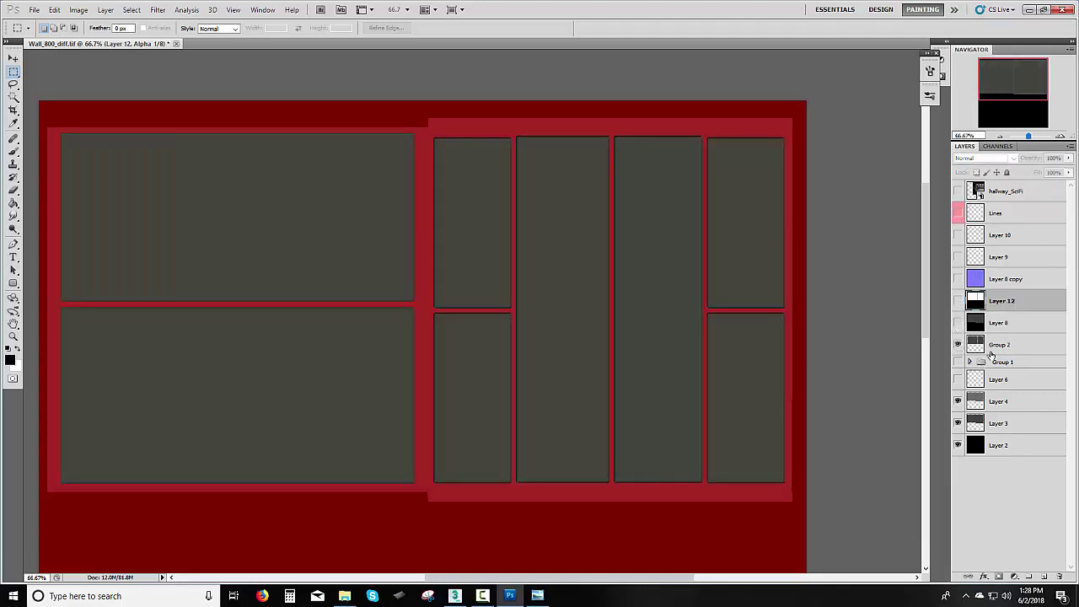
- Check the RGB and Alpha 1 channels, and compare the wall with Layer 3 hidden and shown
click(994, 147)
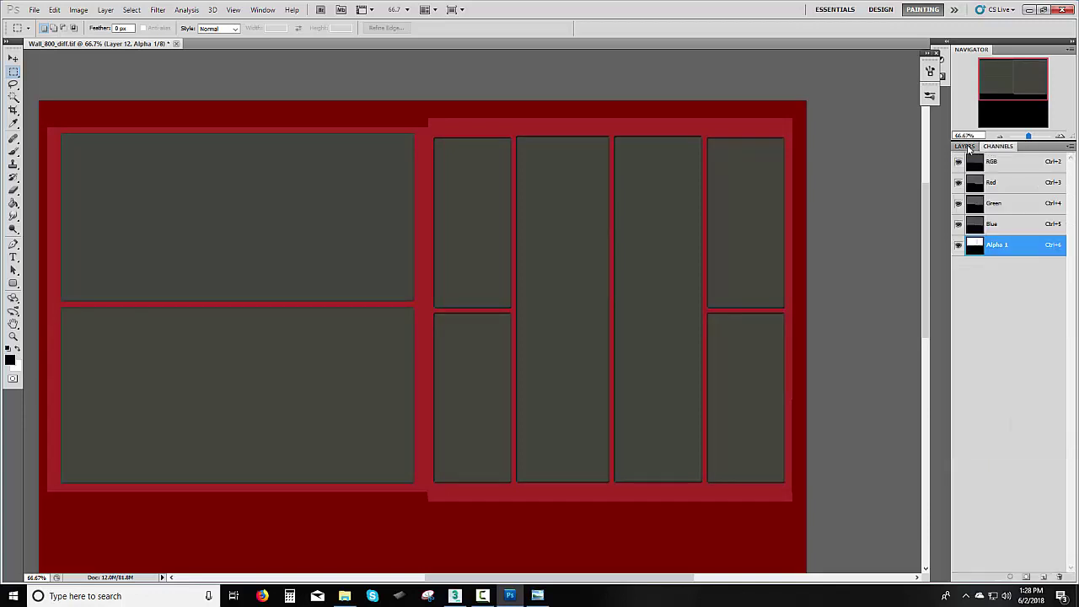
click(965, 147)
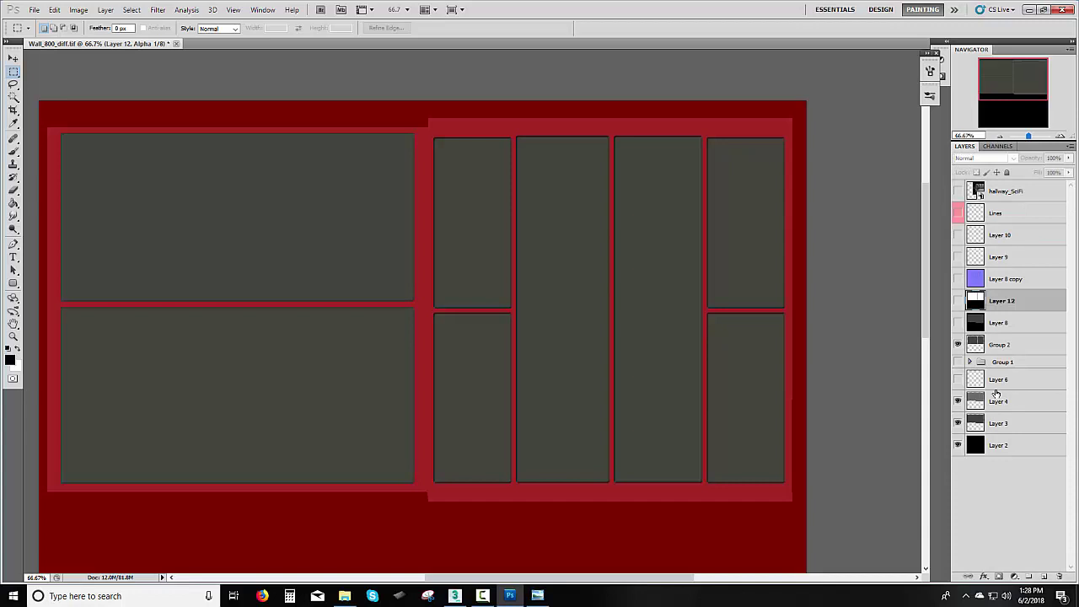
click(958, 422)
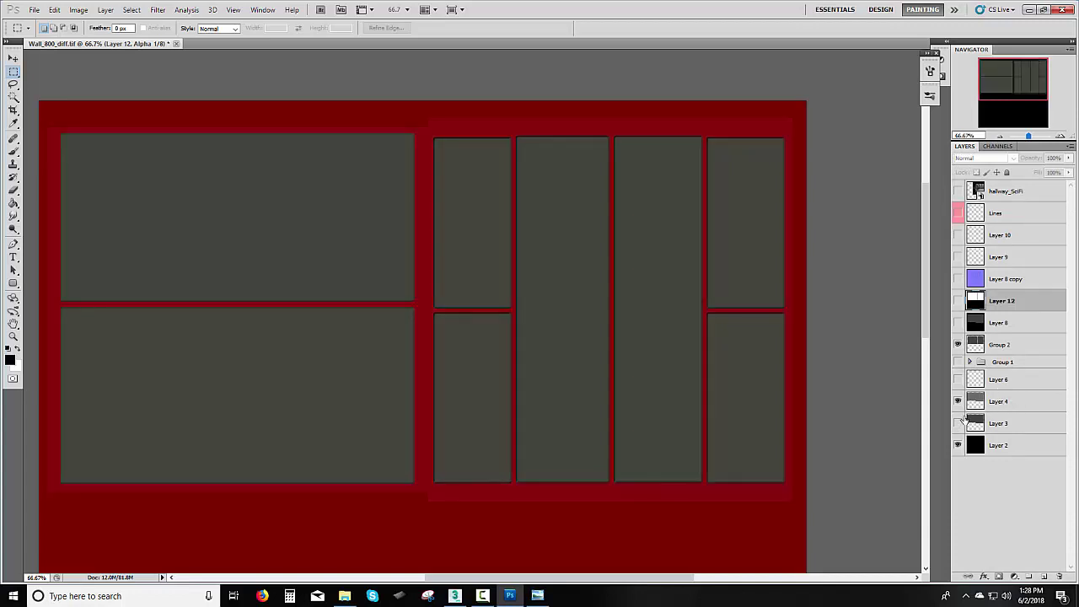
click(958, 423)
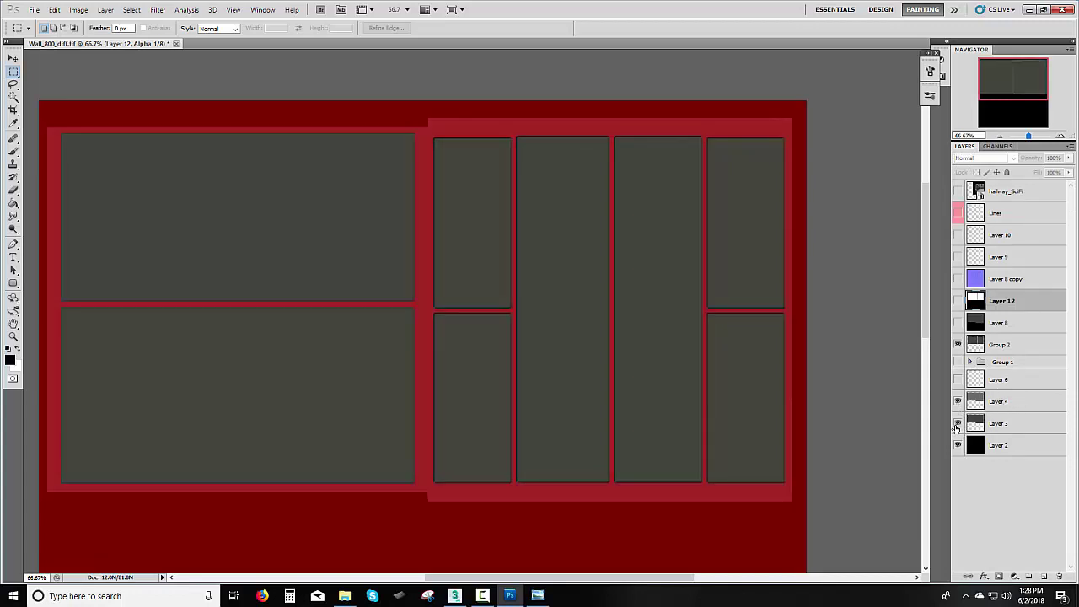
click(997, 146)
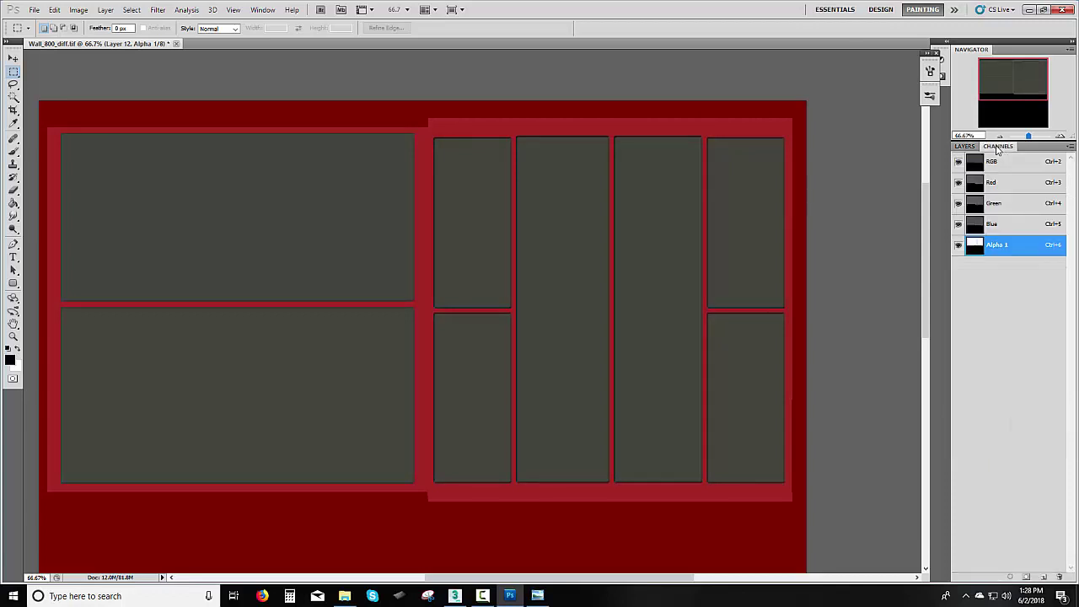
- Save the texture in the Builders folder as the Photoshop file Wall_800_diff.psd, including layers and alpha channels, with Maximize Compatibility
click(34, 10)
click(43, 178)
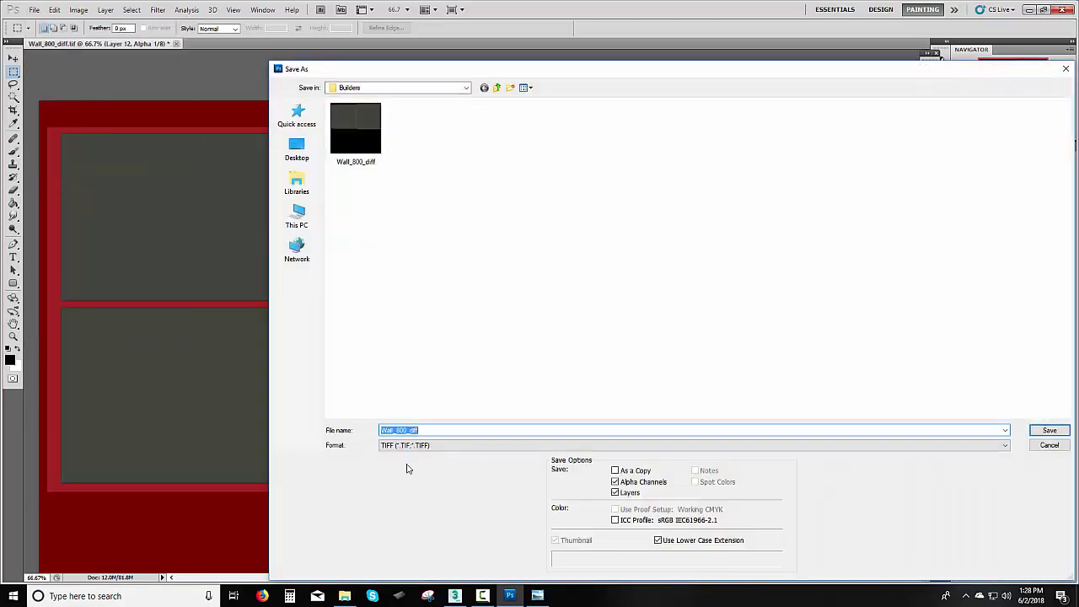
click(481, 448)
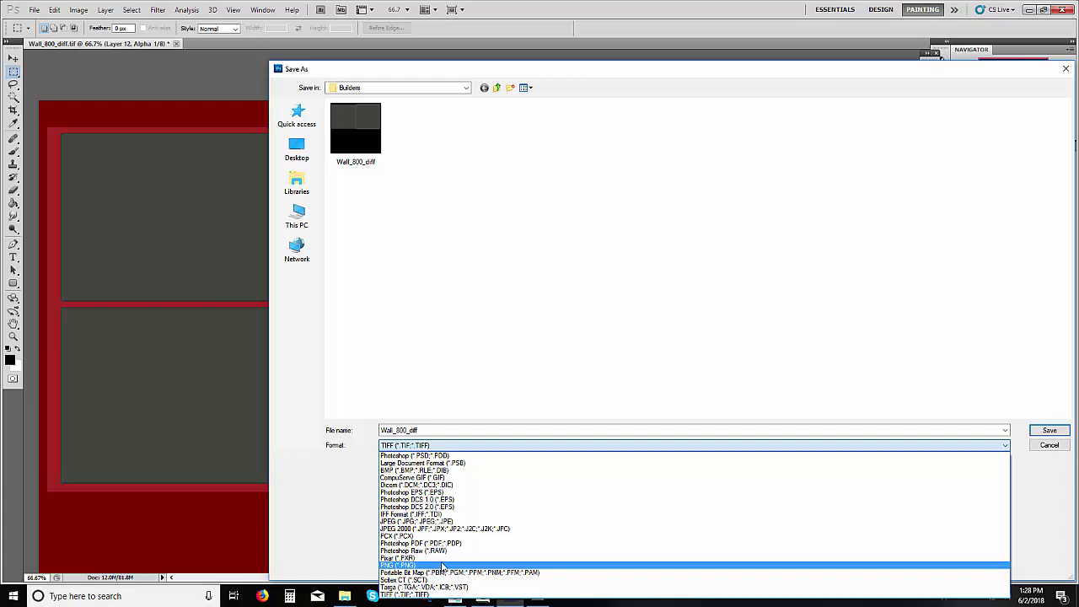
click(426, 456)
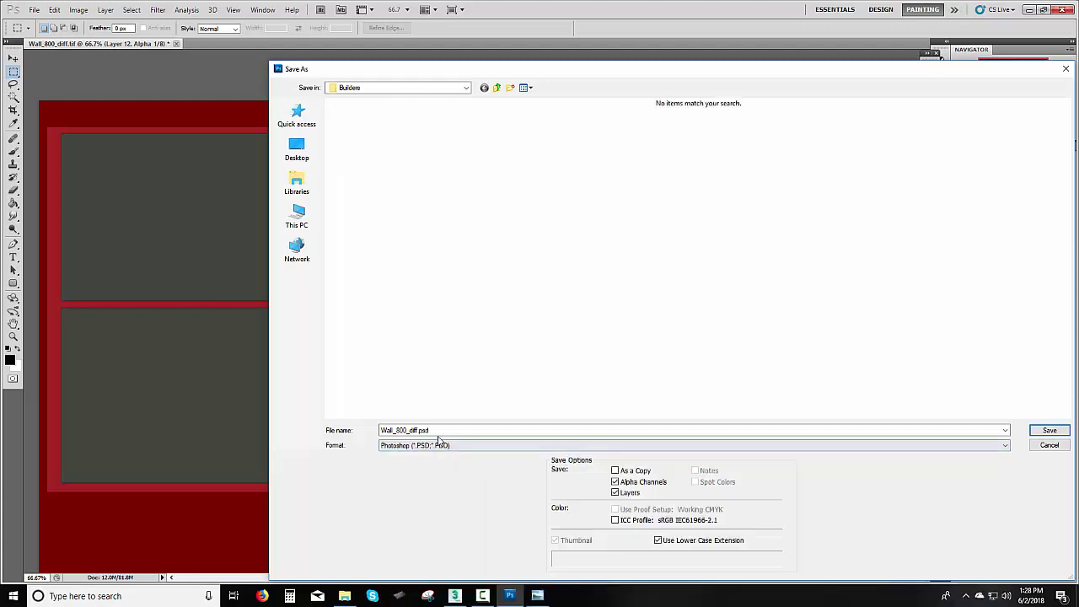
click(1050, 430)
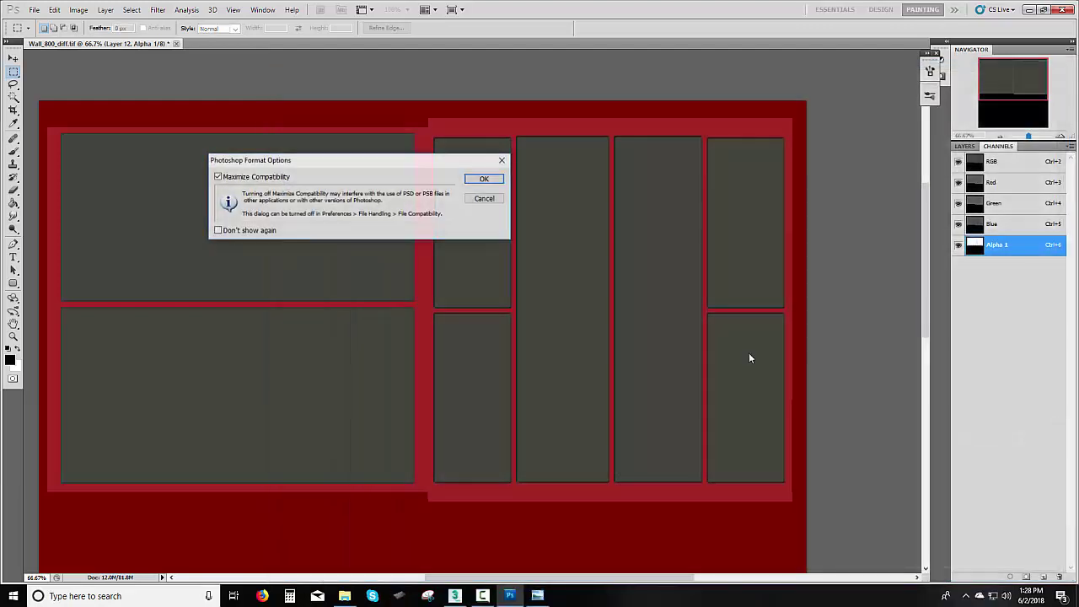
click(482, 179)
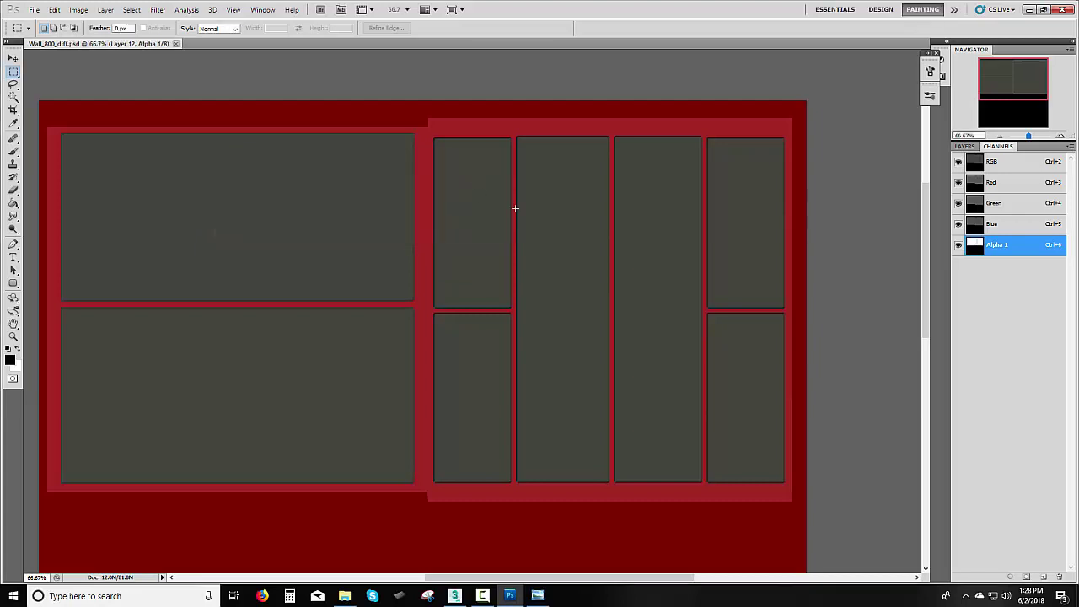
- Compare the texture with the mask on Layer 12 shown and hidden, and check the Alpha 1 channel
click(966, 146)
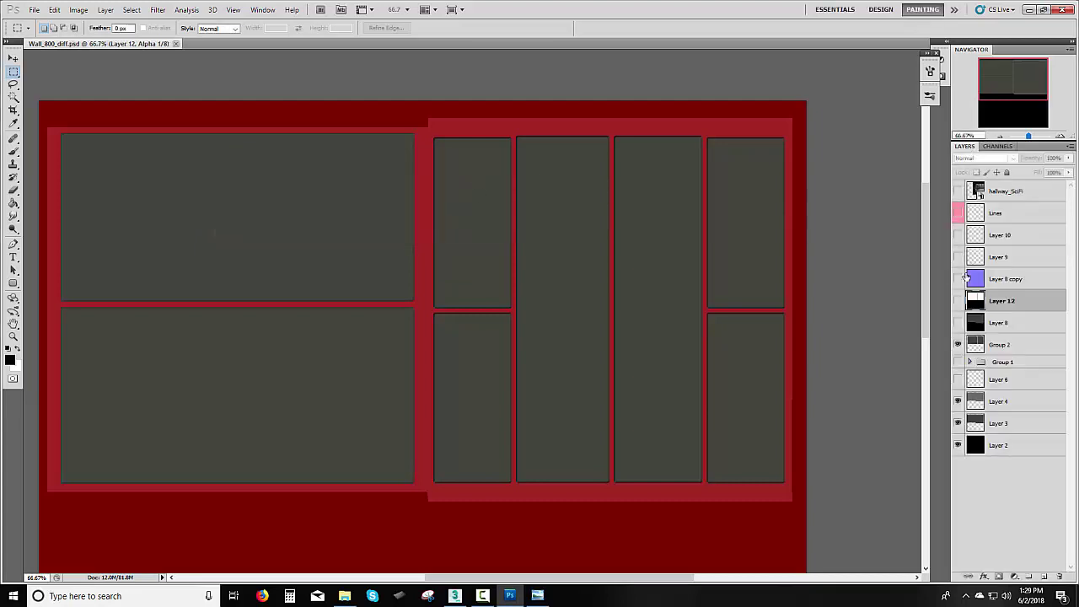
click(958, 301)
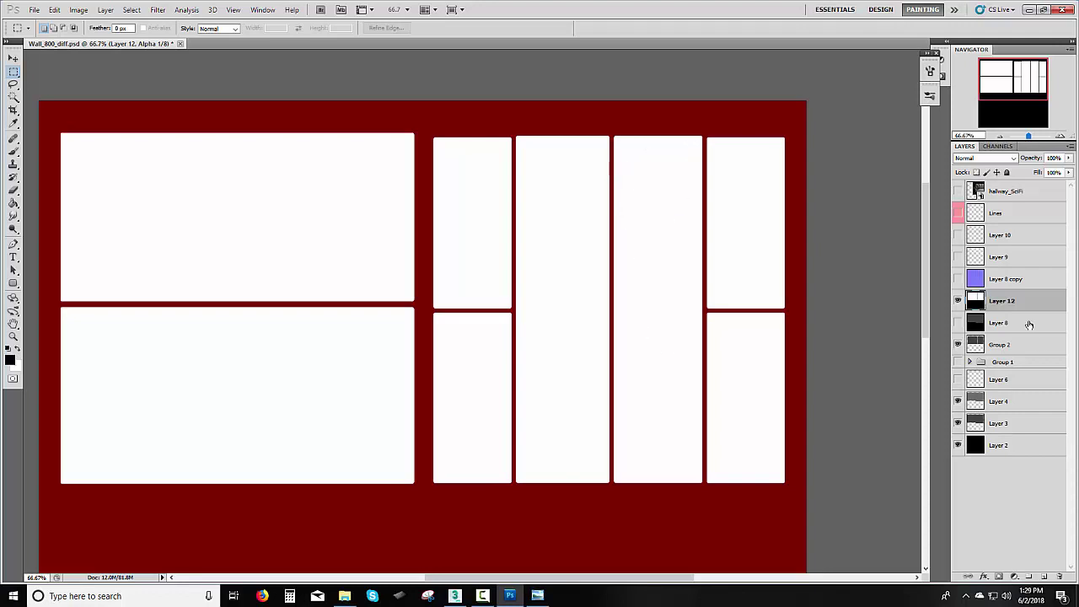
click(959, 302)
click(998, 147)
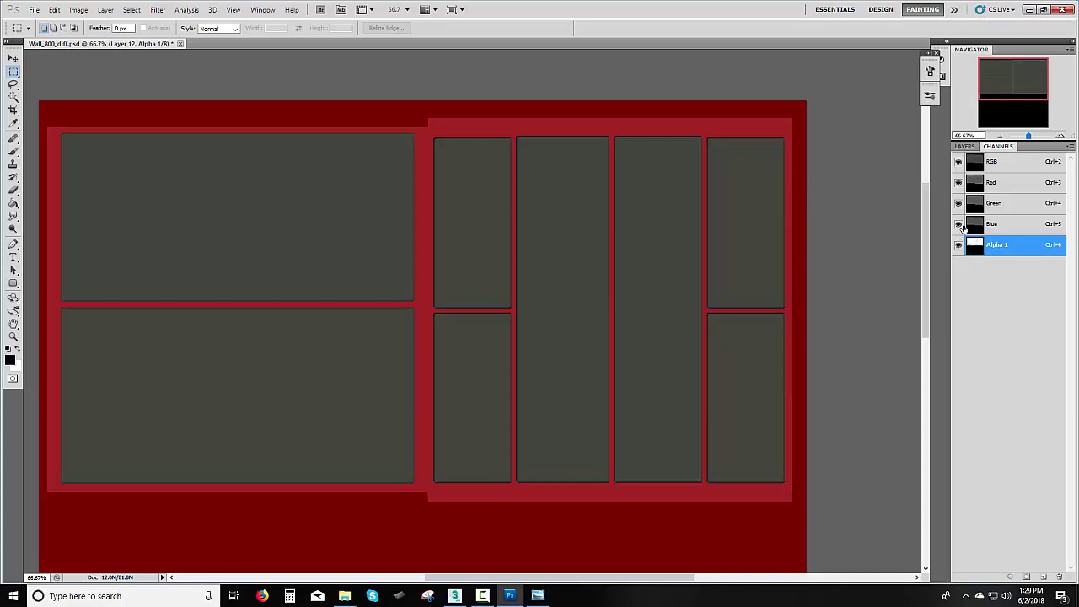
click(966, 148)
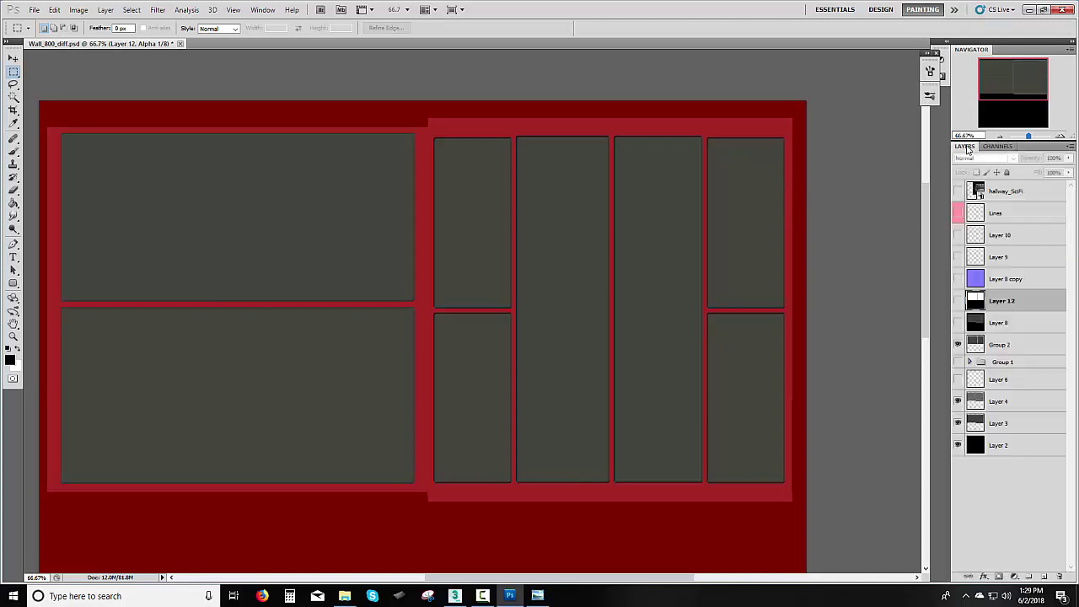
- Delete all layers from hallway_SciFi down to Layer 8, plus Group 1 and Layer 6
click(997, 193)
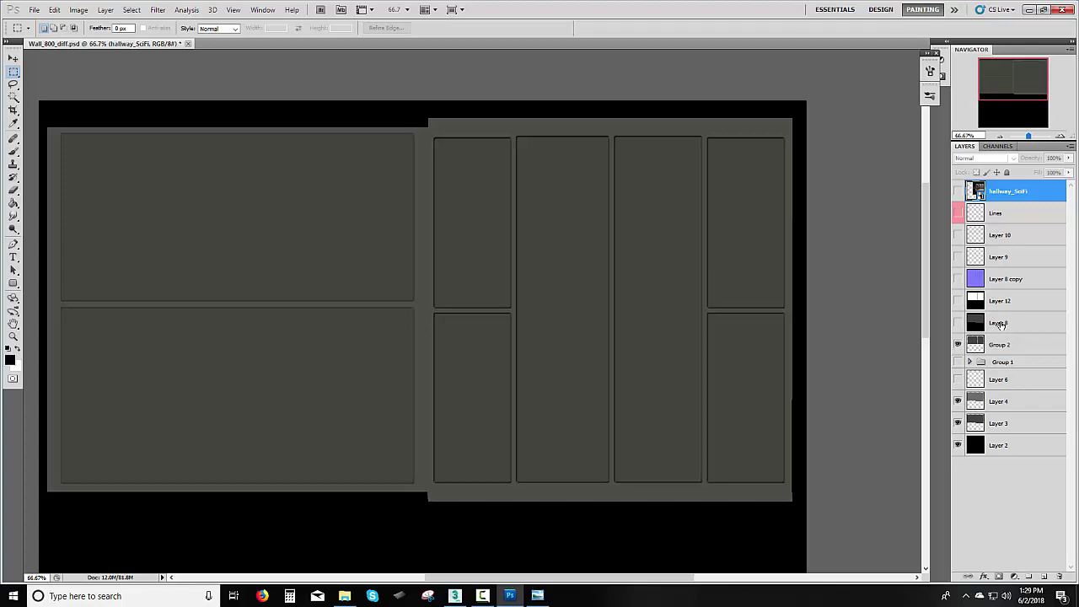
shift+click(1000, 326)
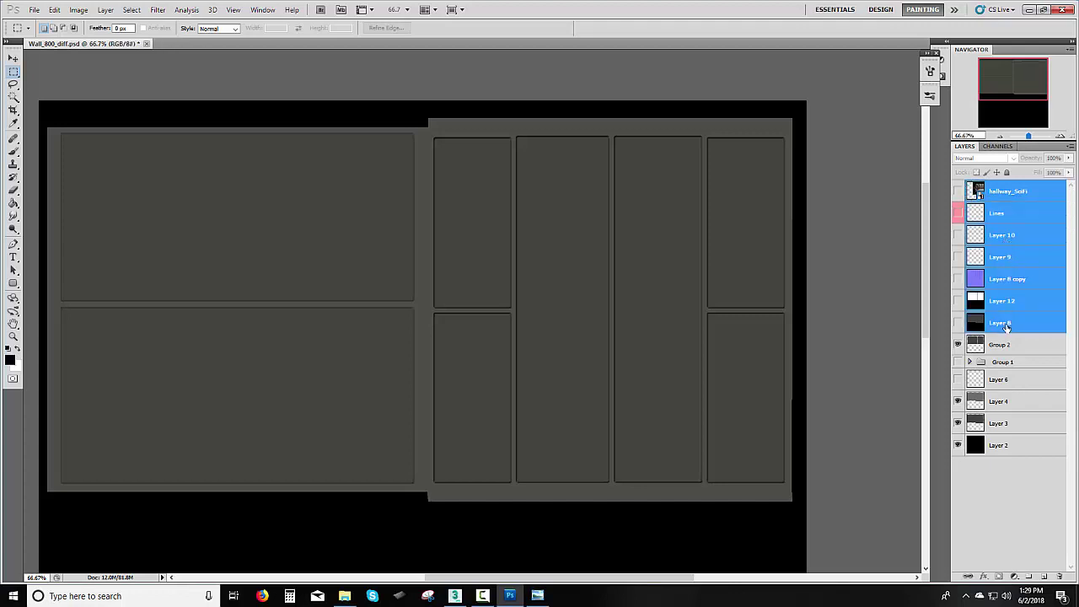
key(Delete)
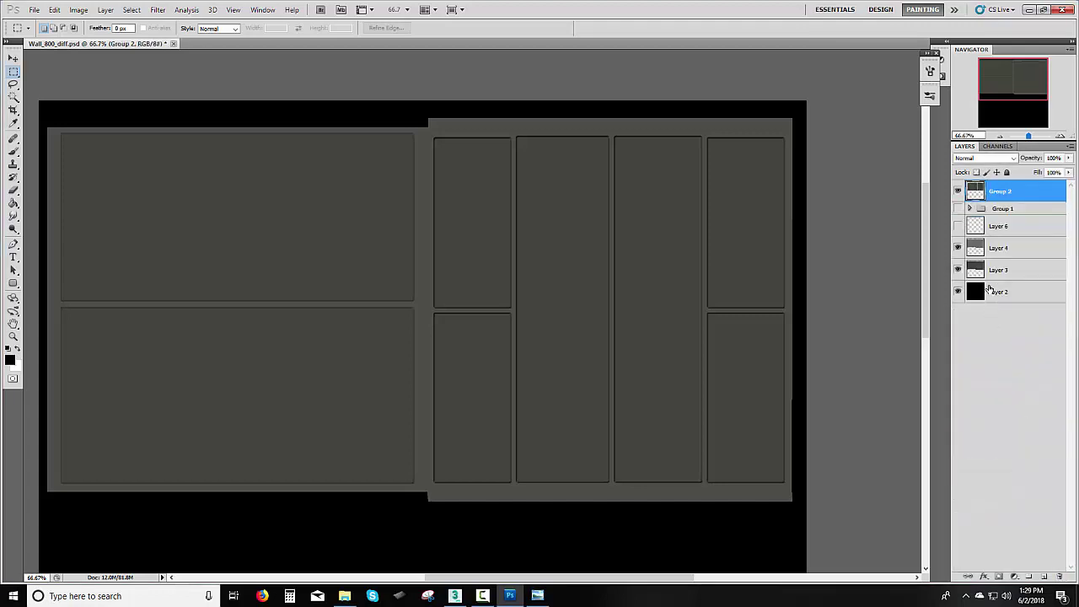
click(999, 224)
shift+click(1004, 208)
drag(1017, 224, 1059, 574)
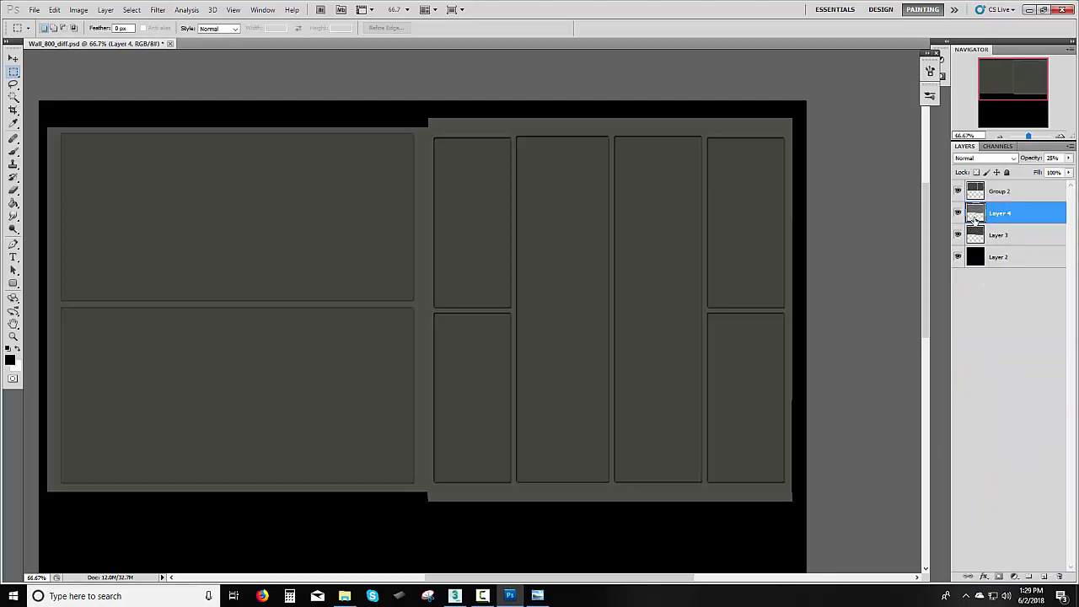
- Merge Group 2 and the layers beneath it down into Layer 2
click(976, 189)
key(ctrl+e)
key(ctrl+e)
key(ctrl+e)
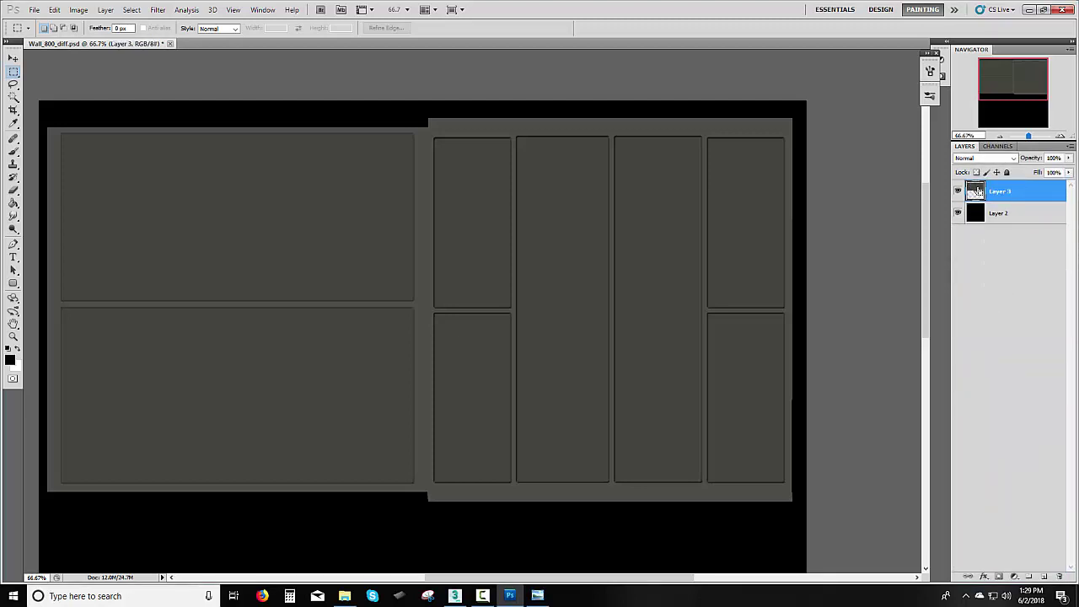
- Make the Alpha 1 channel visible together with the RGB channels, and return to the layer list
click(998, 147)
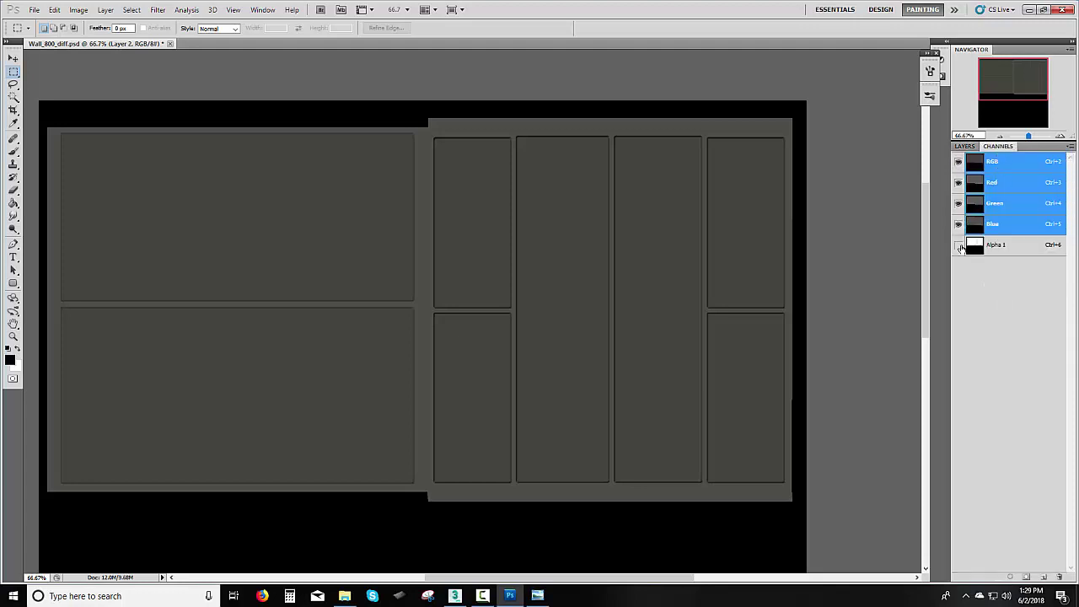
click(959, 246)
click(967, 148)
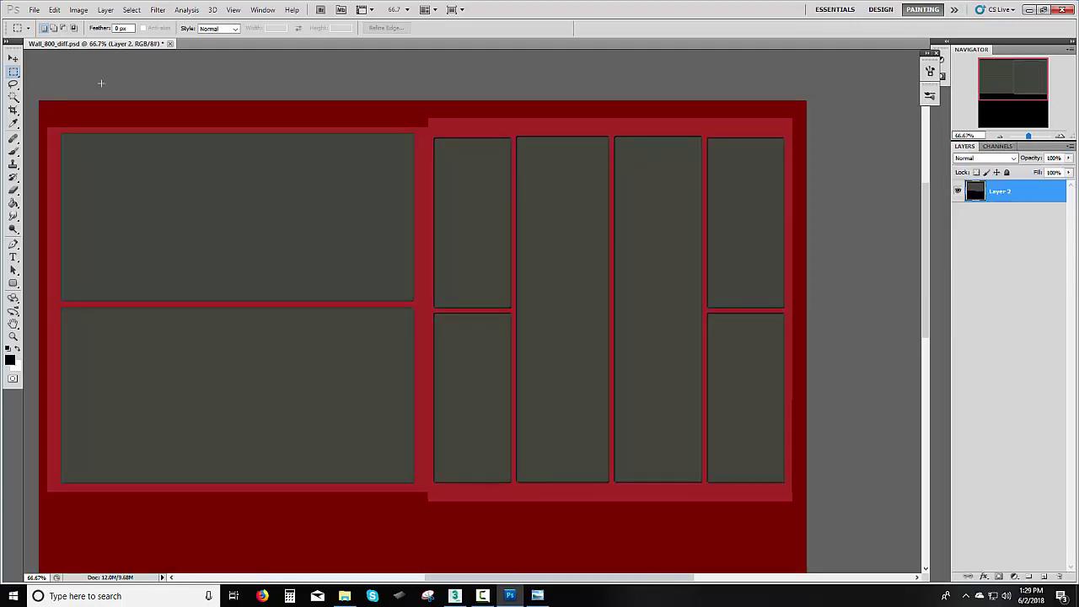
- Save the merged texture as the Photoshop file Wall_800_diff with its alpha channel, replacing the existing file
click(34, 9)
click(50, 179)
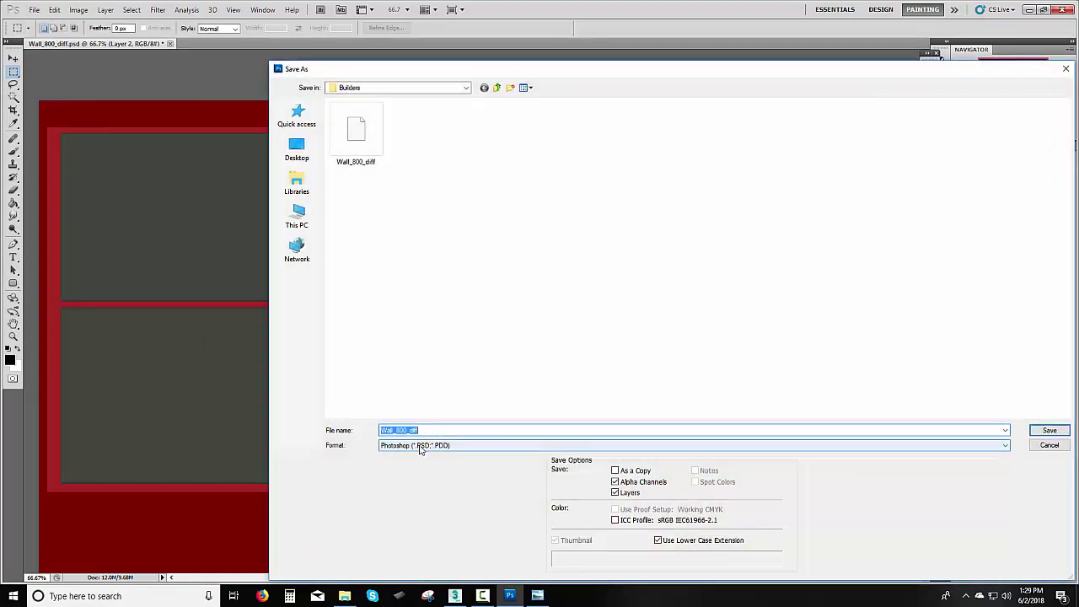
click(1046, 431)
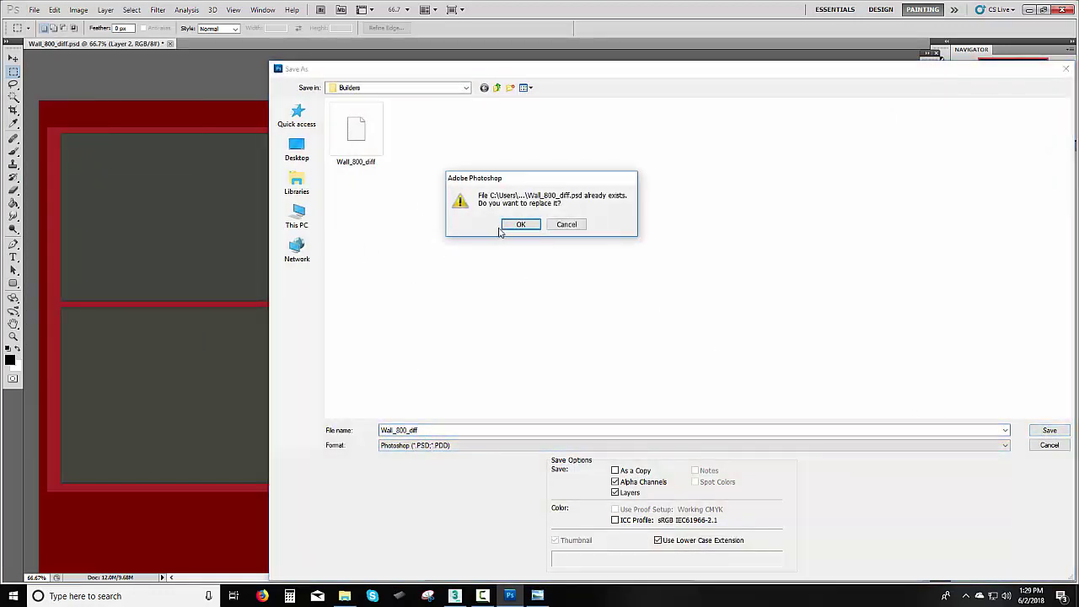
click(512, 224)
click(485, 178)
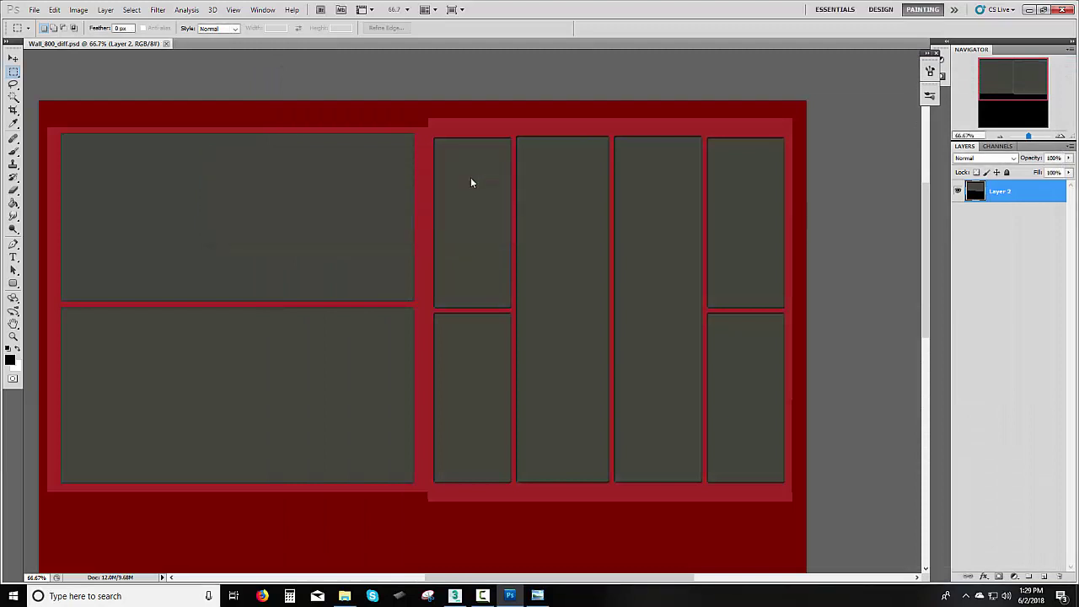
- Undo the layer merge and deletions, and hide the Alpha 1 channel so only the RGB channels show
key(ctrl+alt+z)
key(ctrl+alt+z)
key(ctrl+alt+z)
key(ctrl+alt+z)
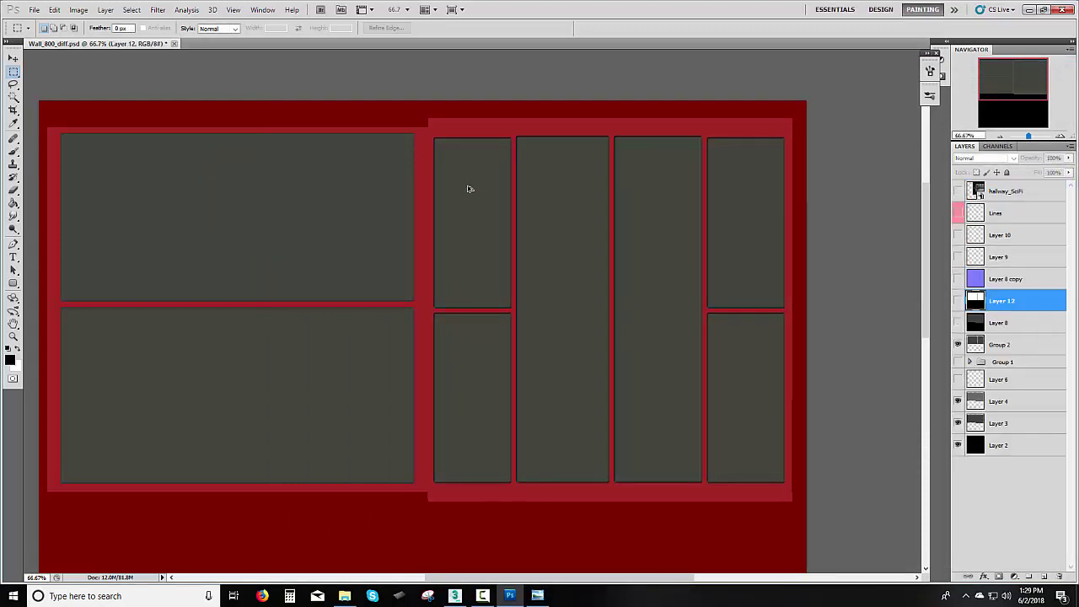
click(998, 146)
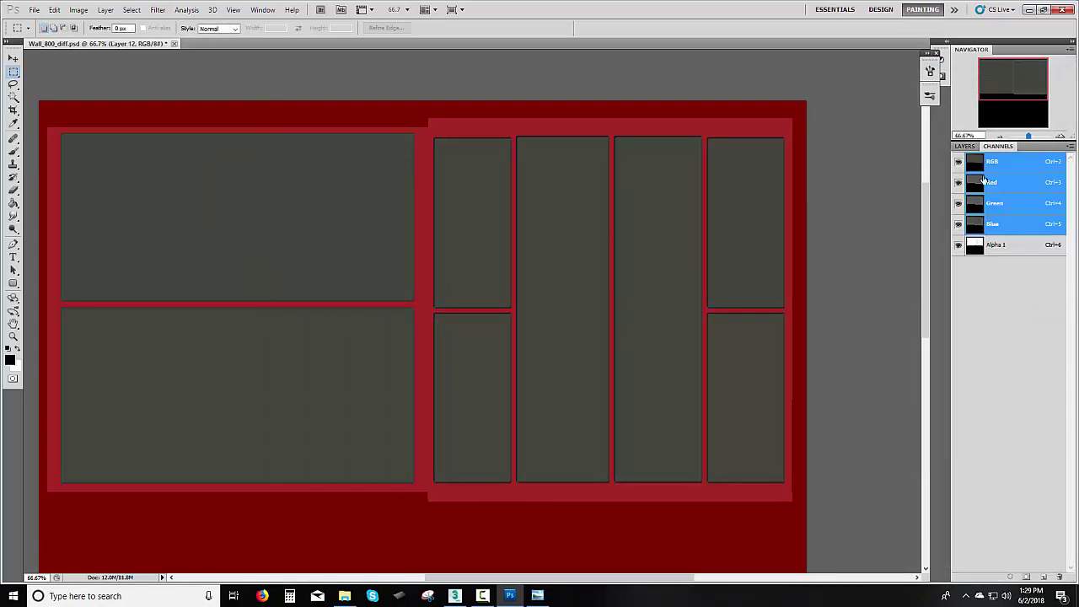
click(958, 245)
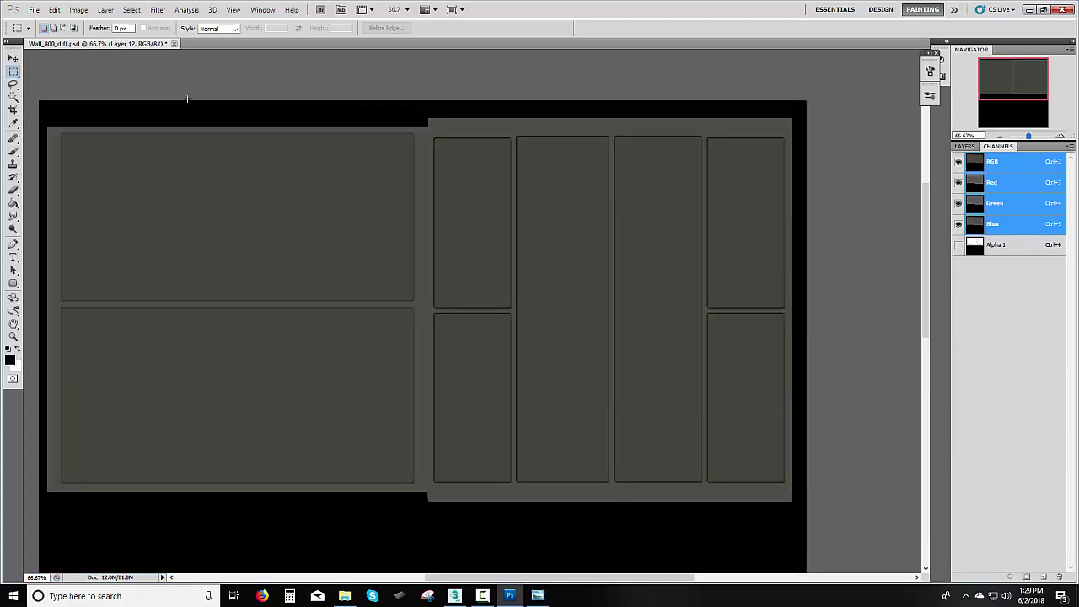
- Save the layered texture as the TIFF file Wall_800_diff with alpha channels and no image compression, replacing the existing file
click(32, 9)
click(52, 182)
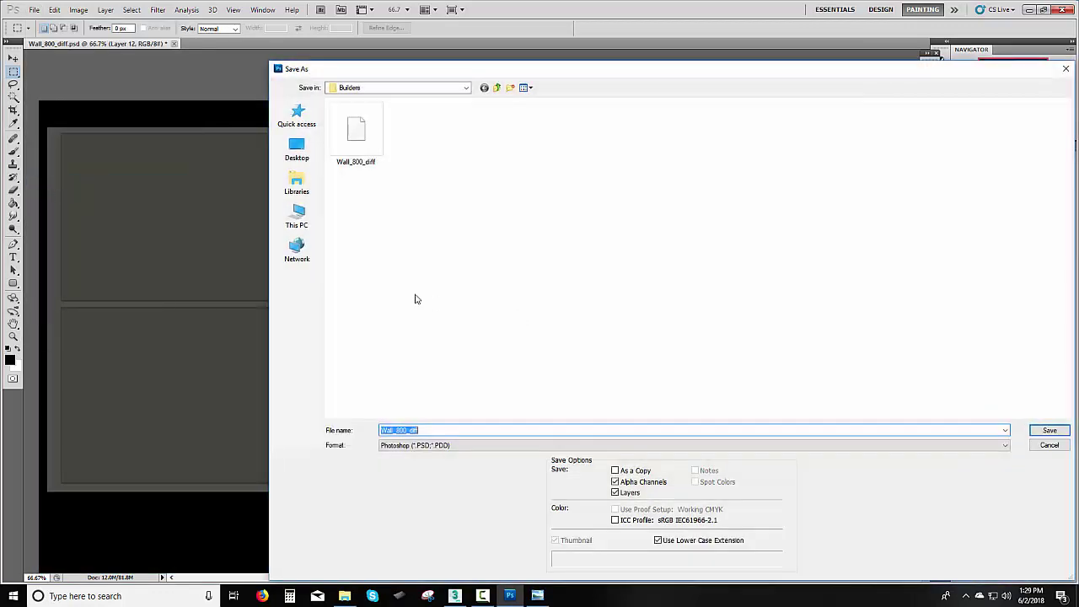
click(433, 446)
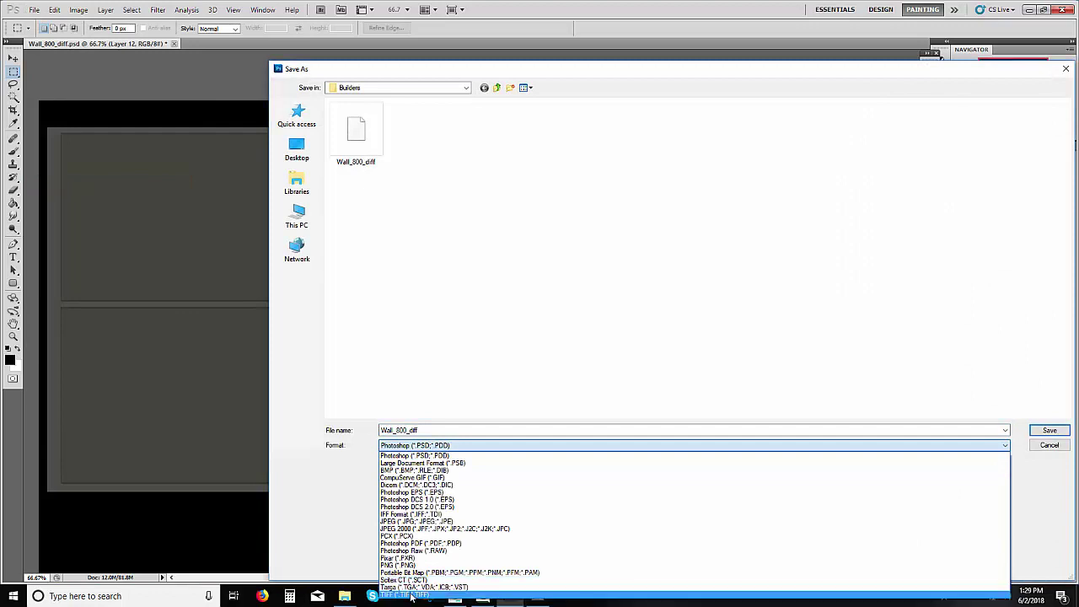
click(411, 596)
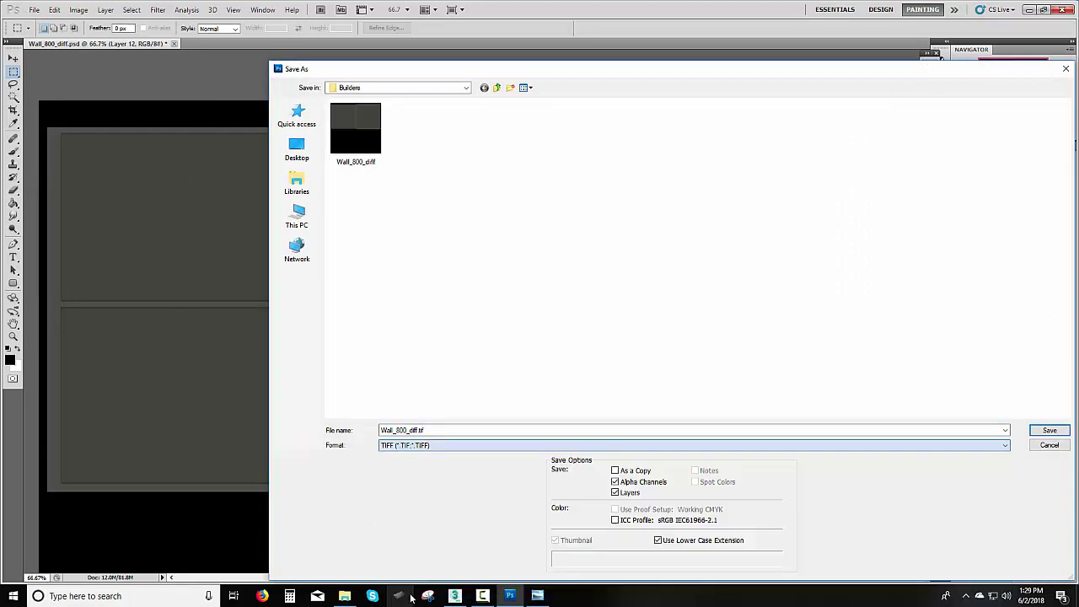
click(1036, 432)
click(506, 225)
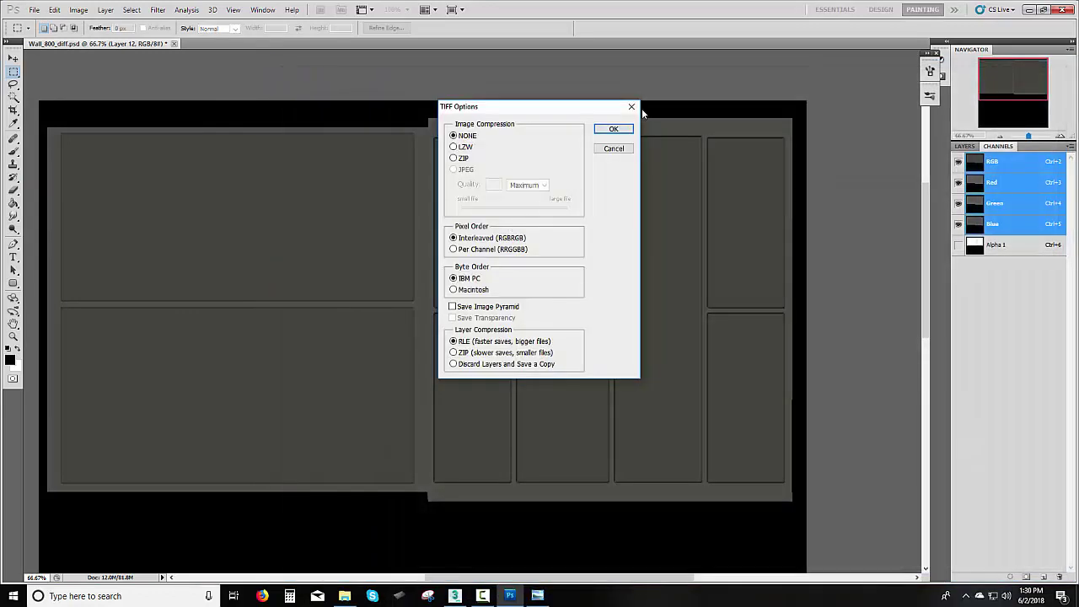
click(616, 129)
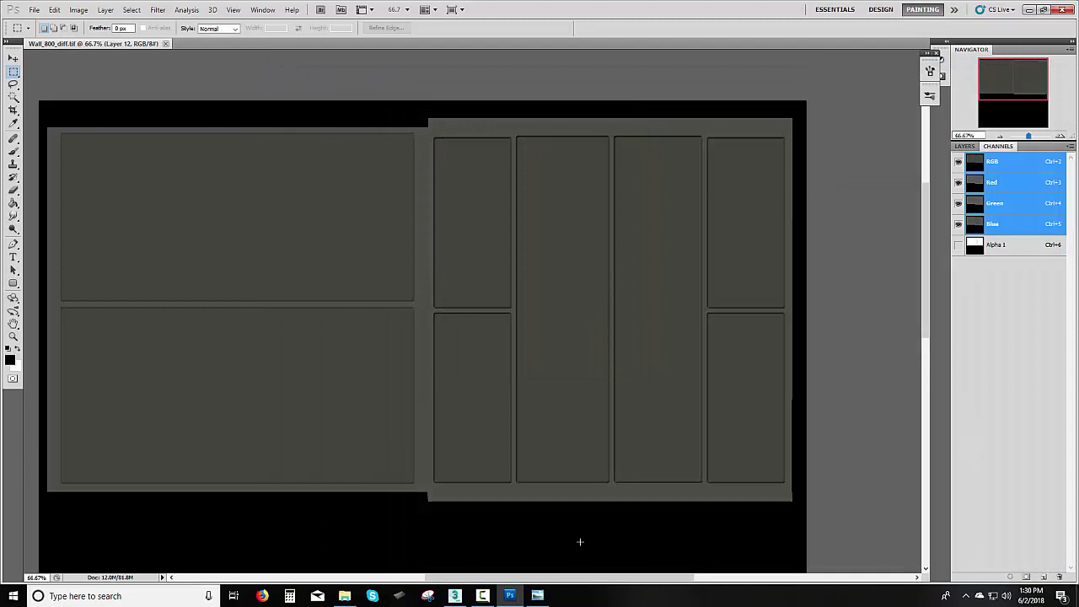
- Switch to 3ds Max and replace the wall material's diffuse bitmap with Wall_800_diff.psd, using collapsed layers
click(456, 596)
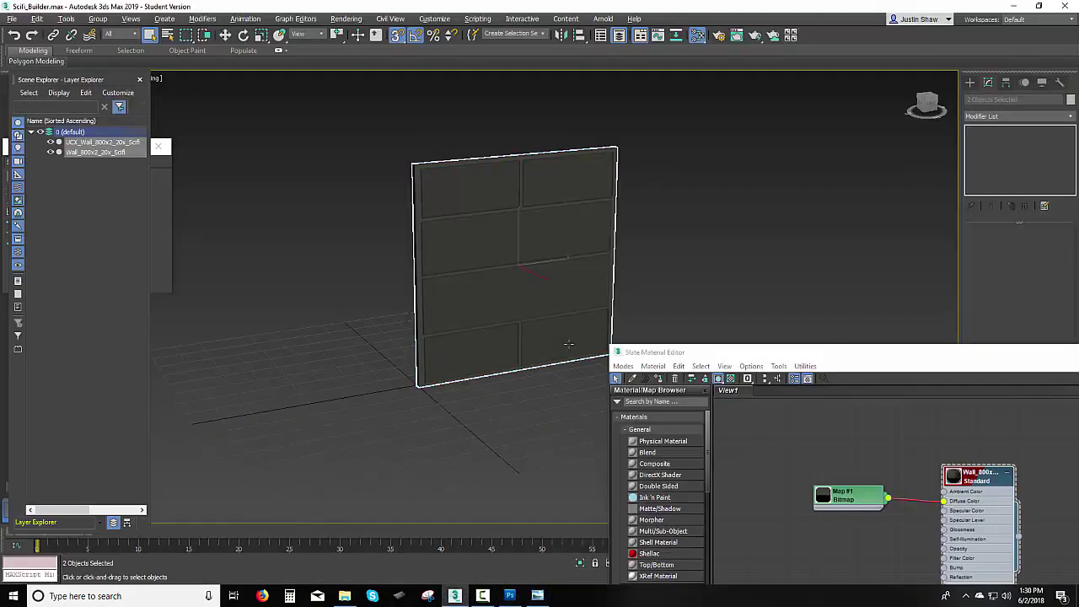
drag(711, 351, 716, 143)
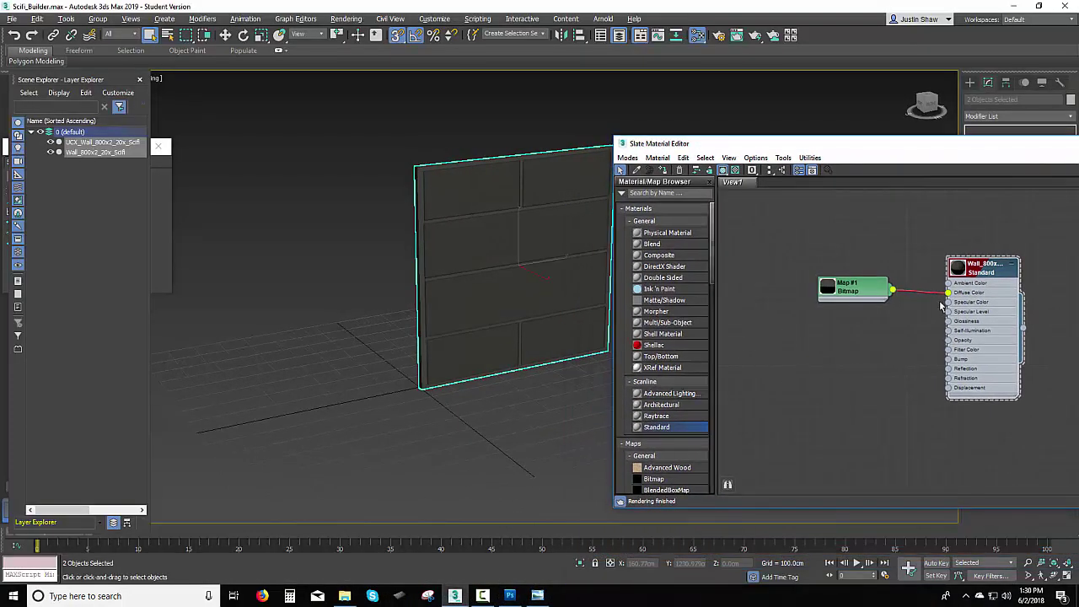
drag(931, 157, 755, 144)
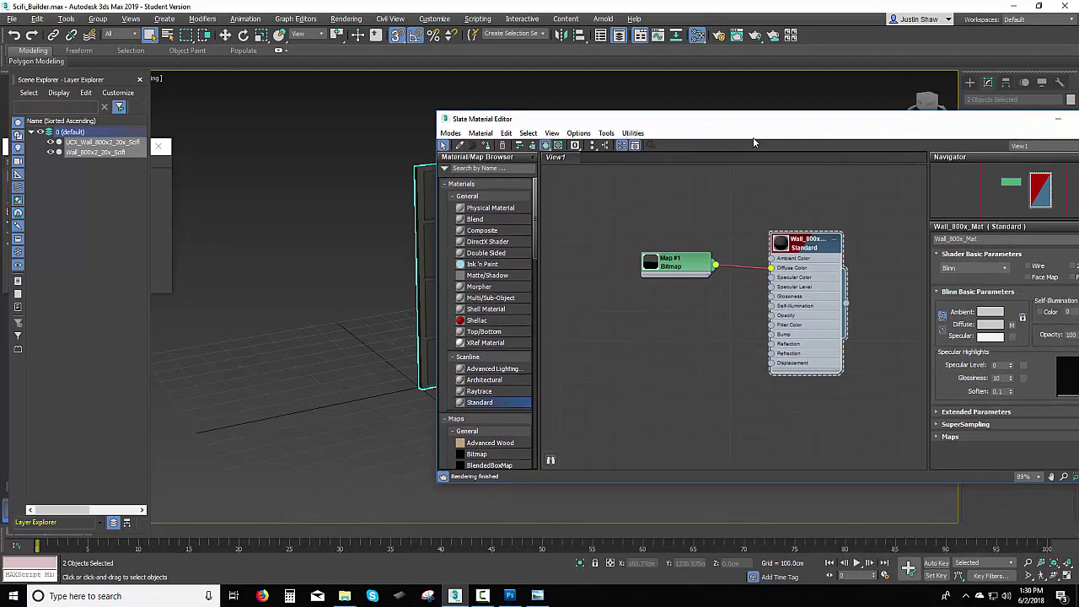
double_click(686, 267)
click(1043, 397)
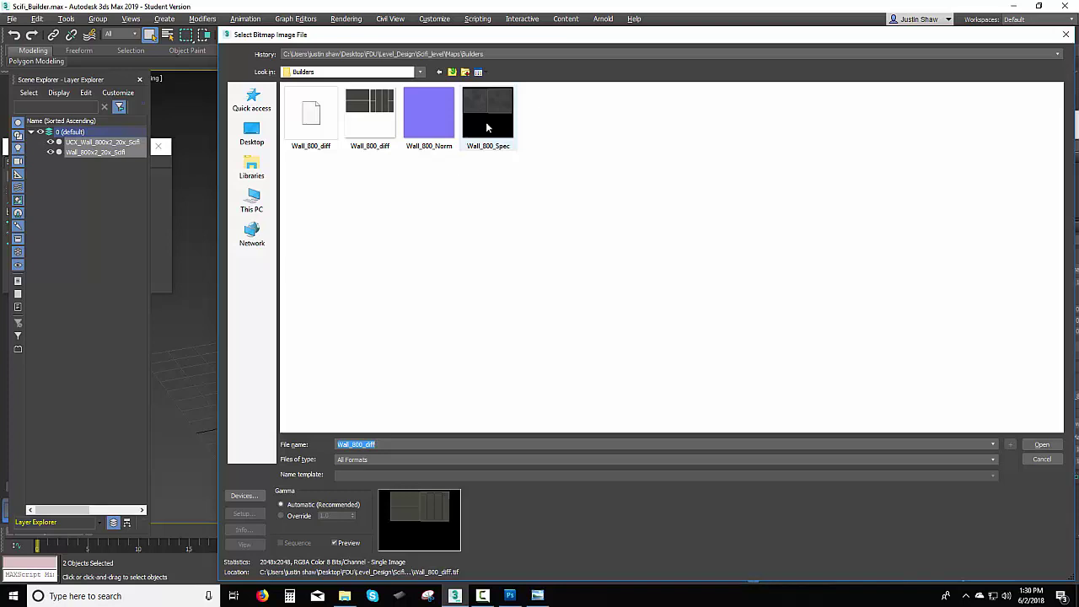
click(488, 117)
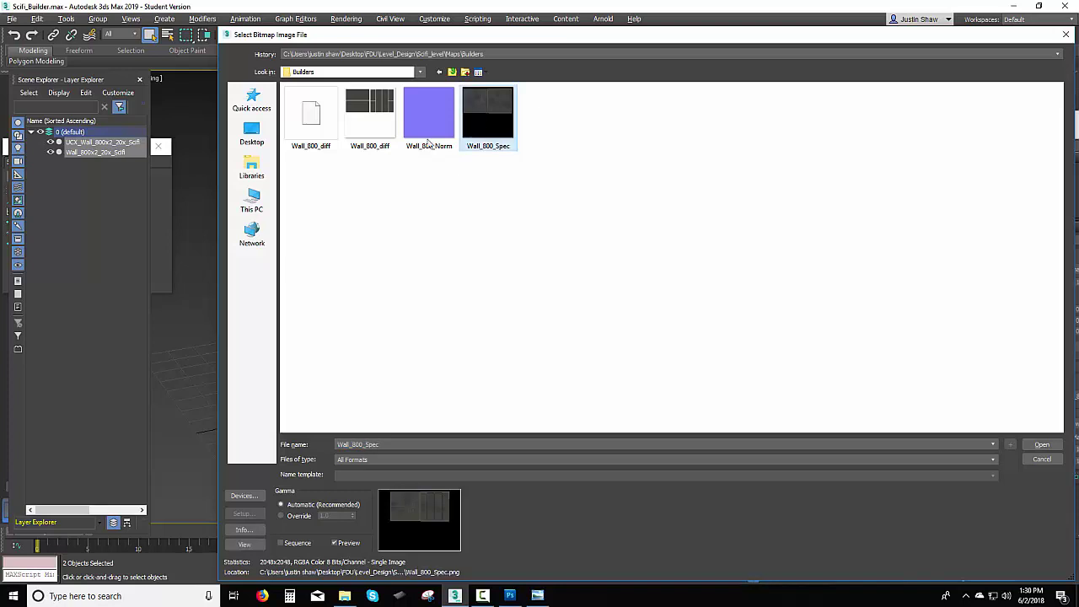
click(385, 131)
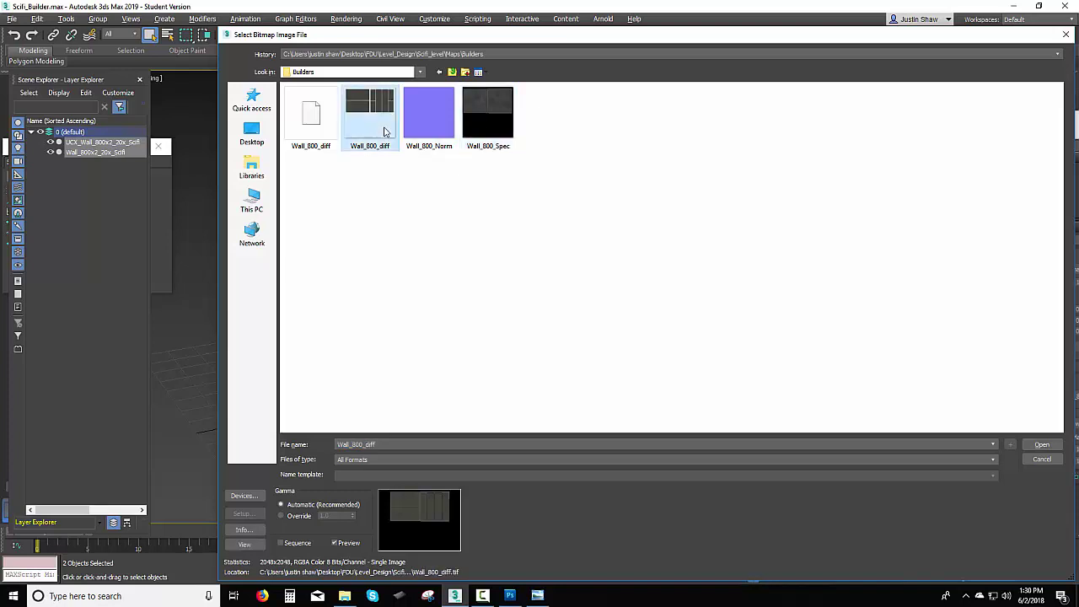
double_click(325, 133)
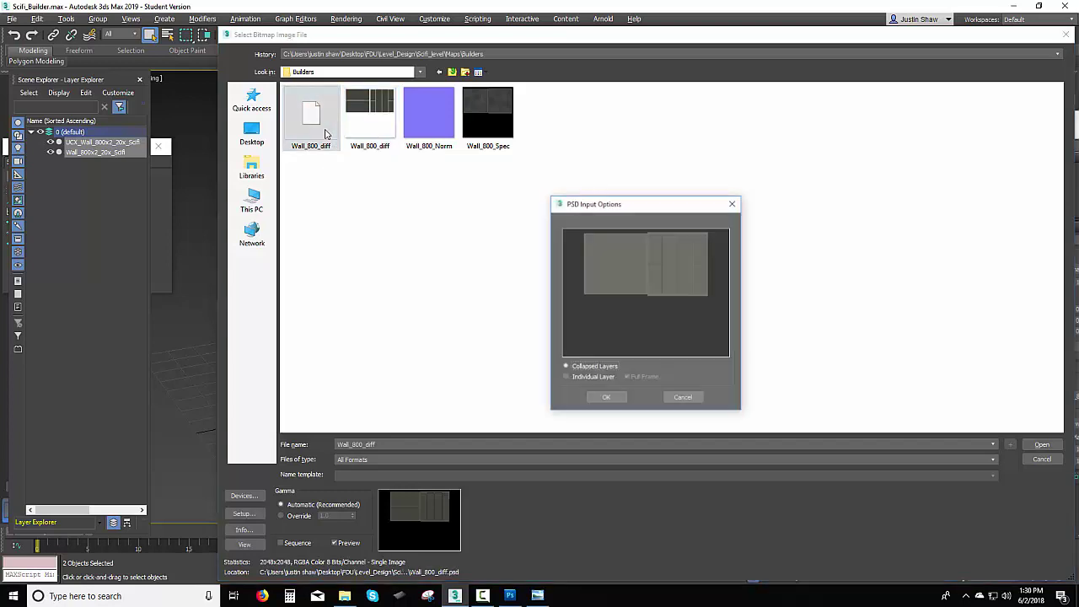
click(608, 399)
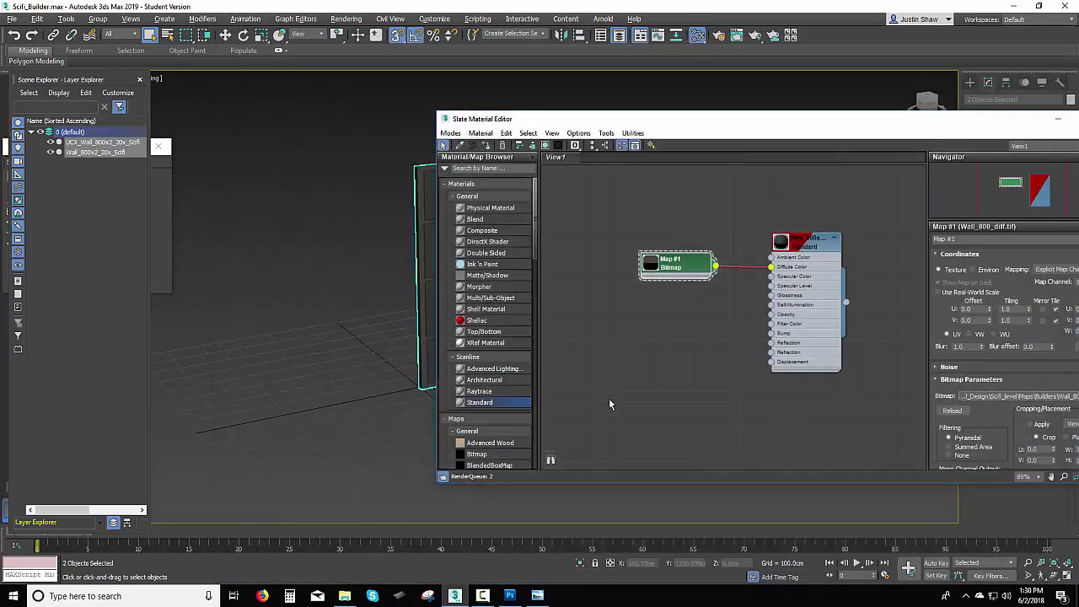
- Assign the Wall_800_Spec bitmap to the Specular Level of the wall material
click(785, 259)
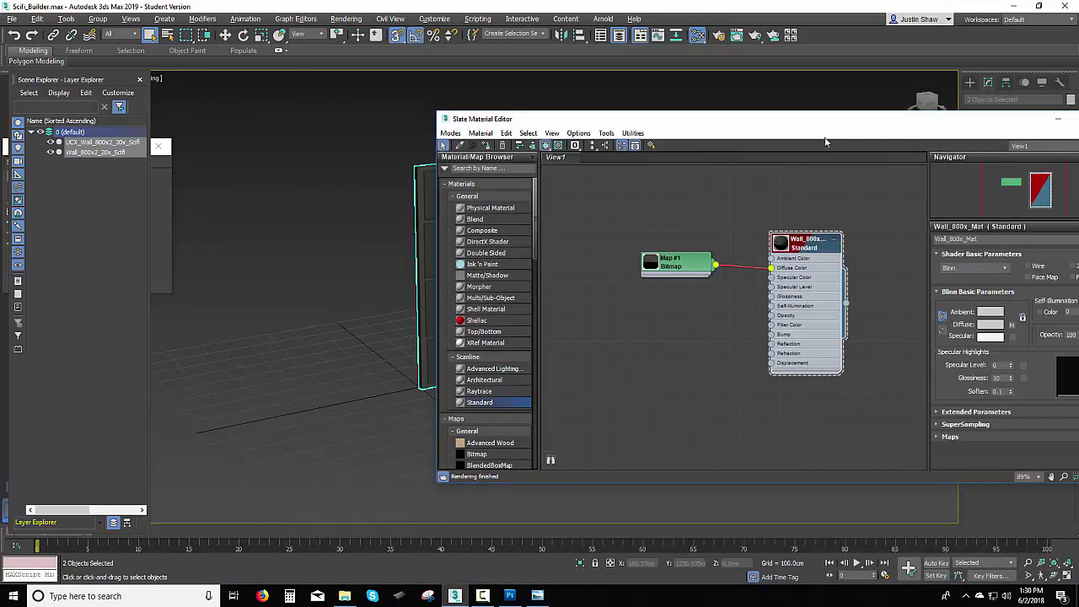
drag(826, 125, 655, 82)
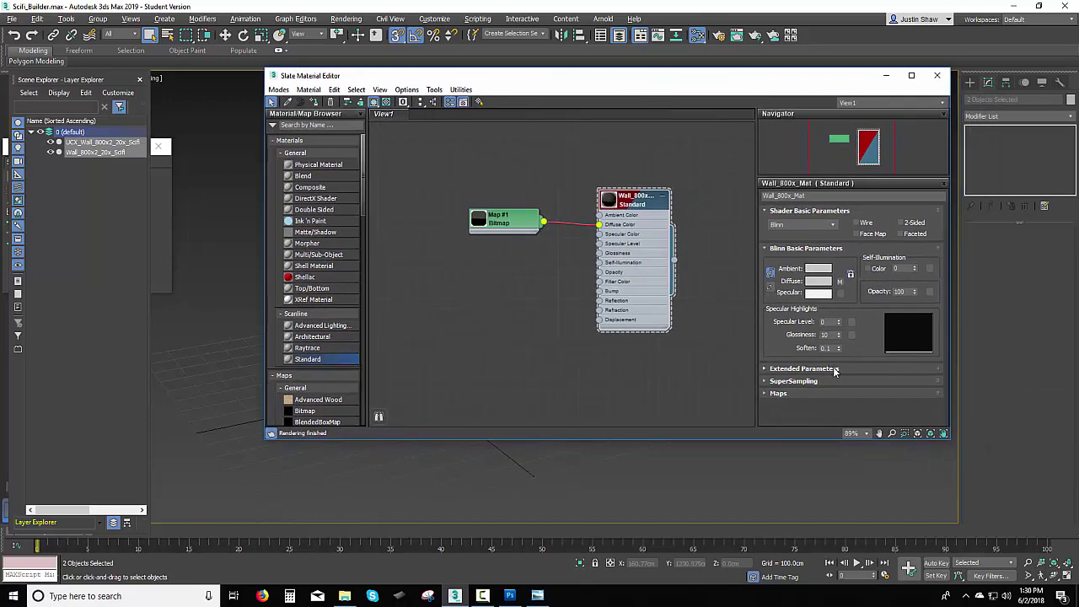
click(805, 368)
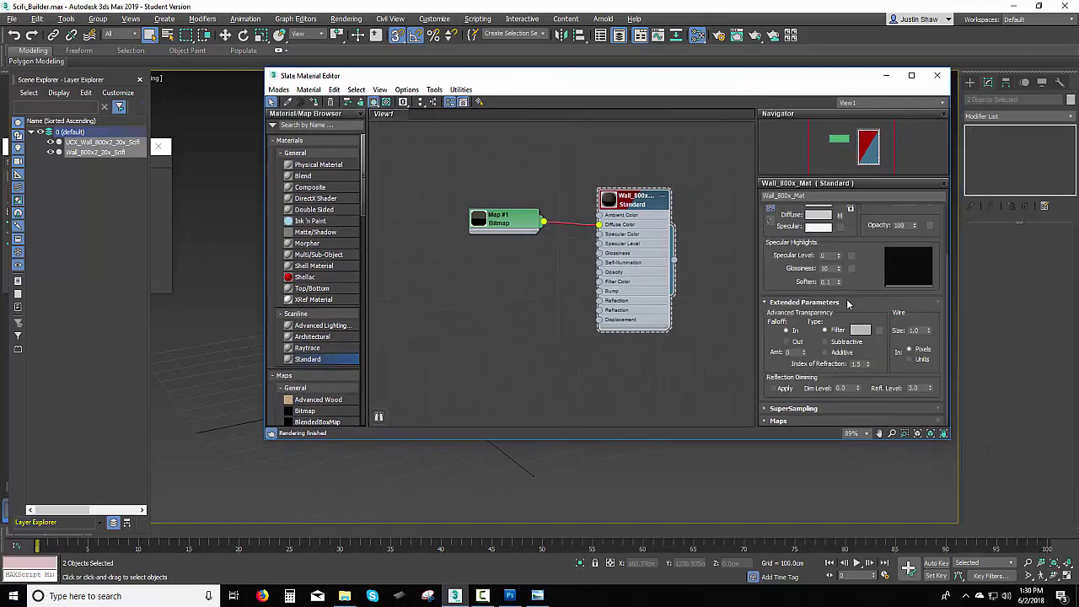
click(848, 303)
click(780, 394)
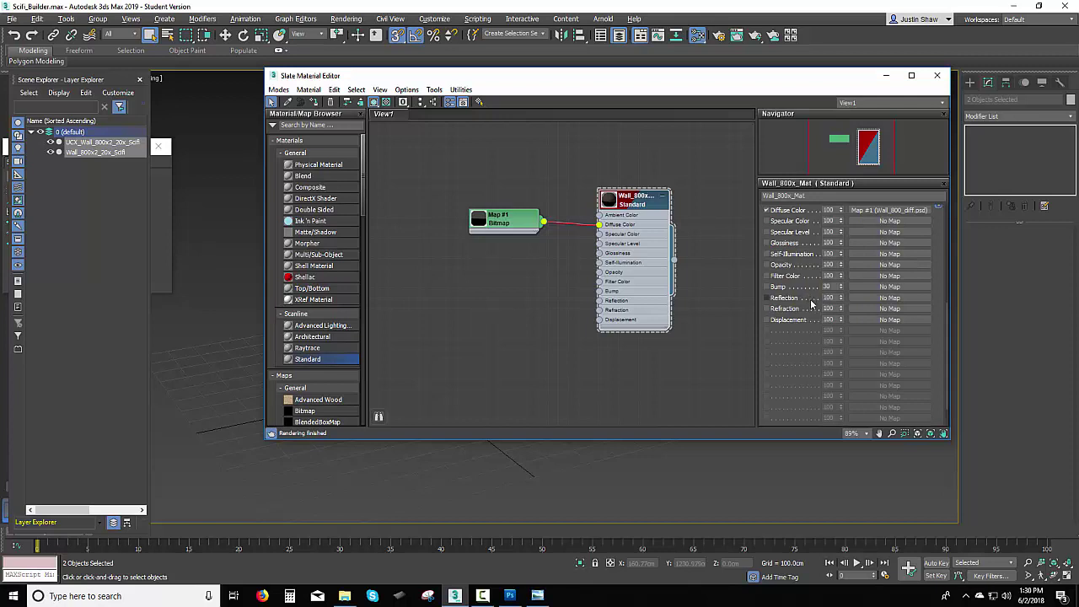
drag(806, 280, 809, 322)
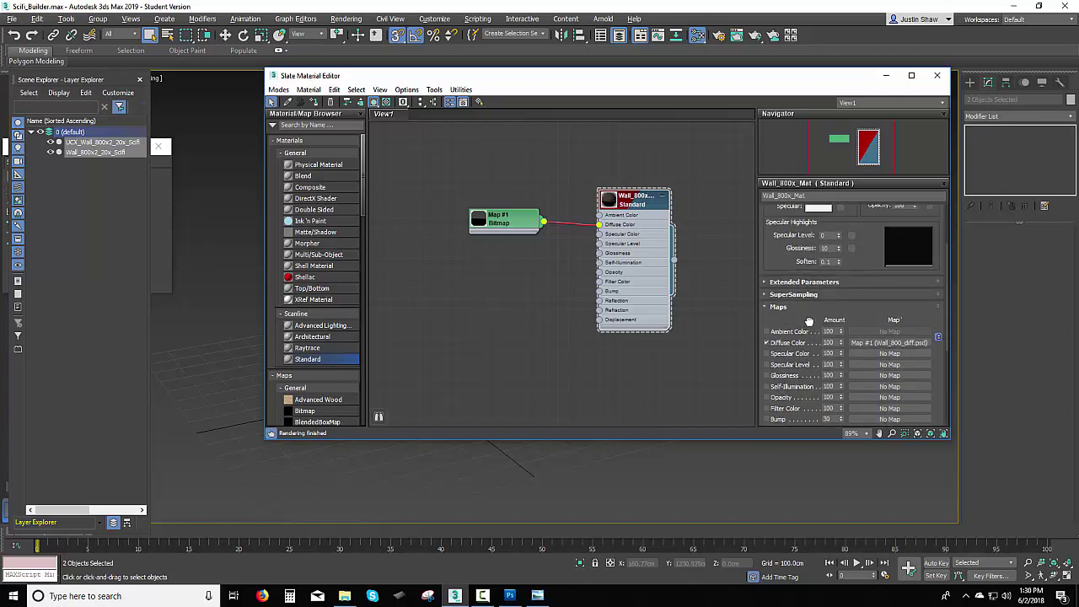
click(854, 236)
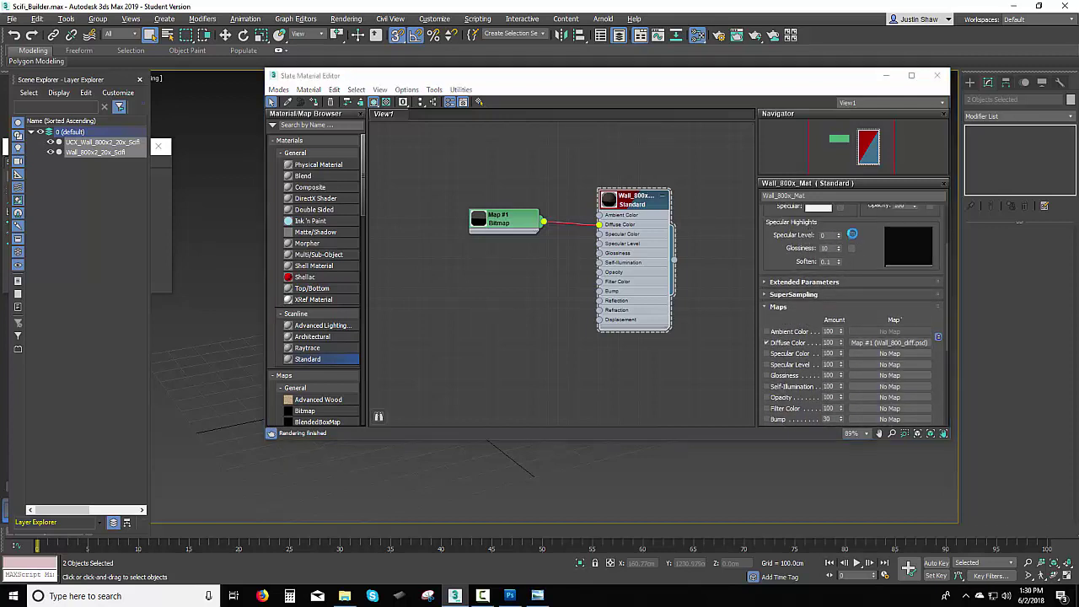
double_click(465, 180)
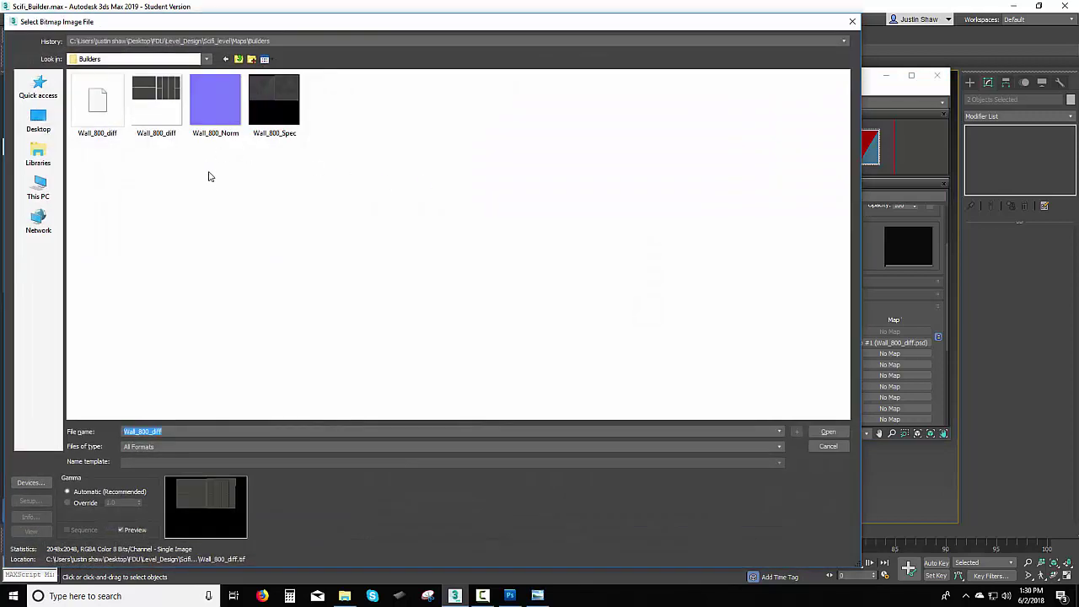
double_click(276, 101)
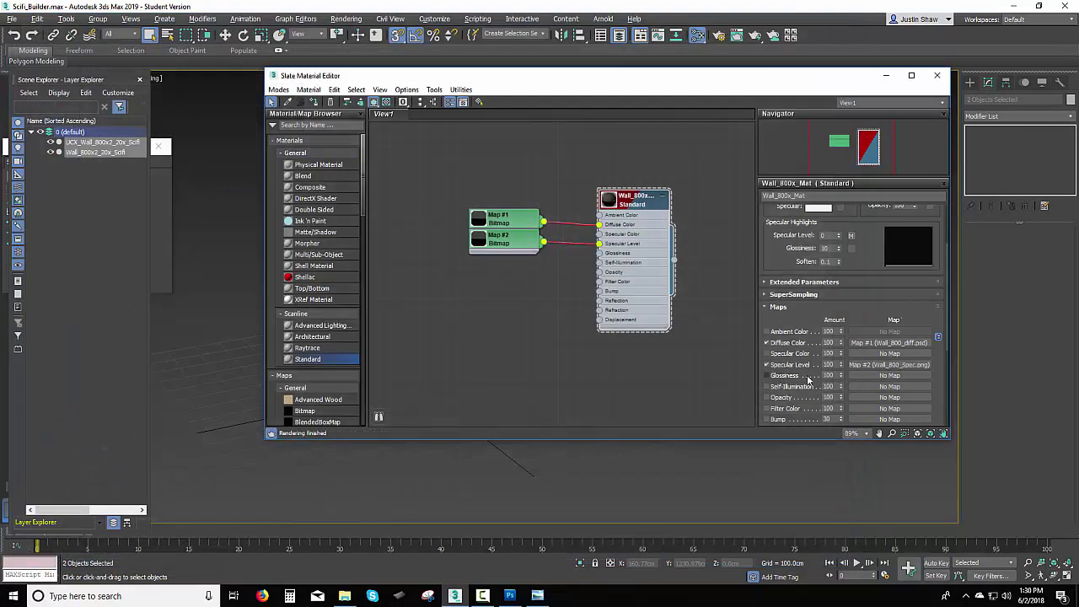
- Add a Normal Bump map to the wall material's Bump slot and load the Wall_800_Norm bitmap as its normal
drag(818, 319, 806, 215)
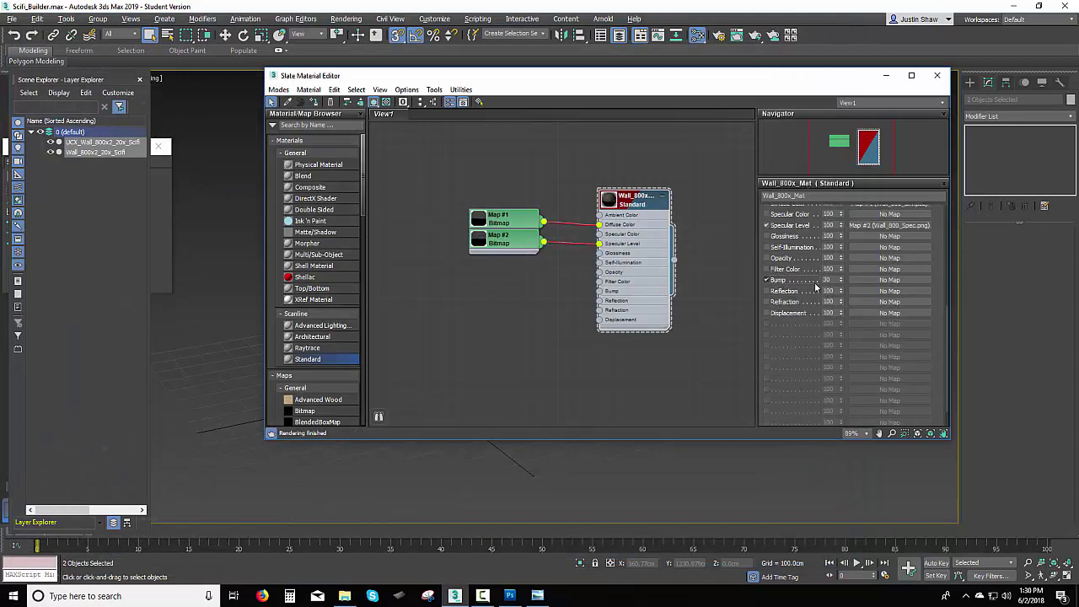
click(886, 280)
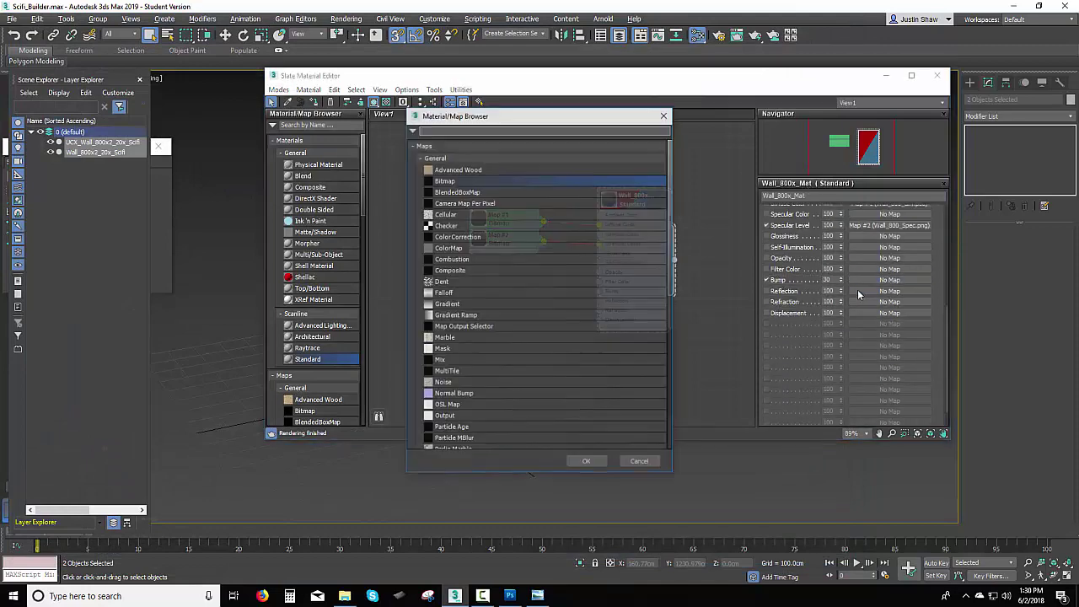
double_click(448, 394)
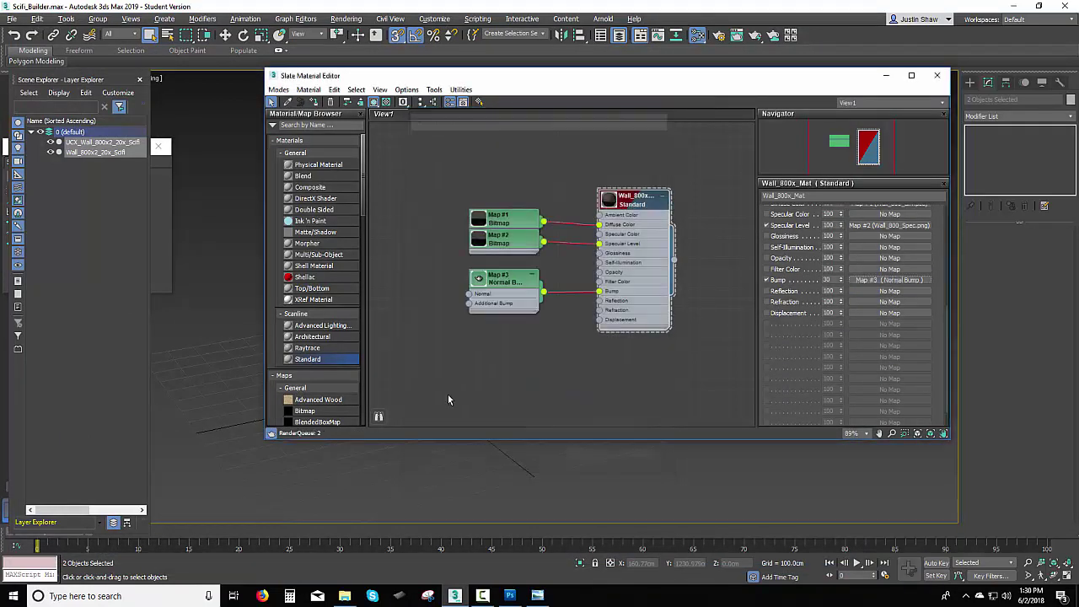
double_click(520, 284)
click(852, 227)
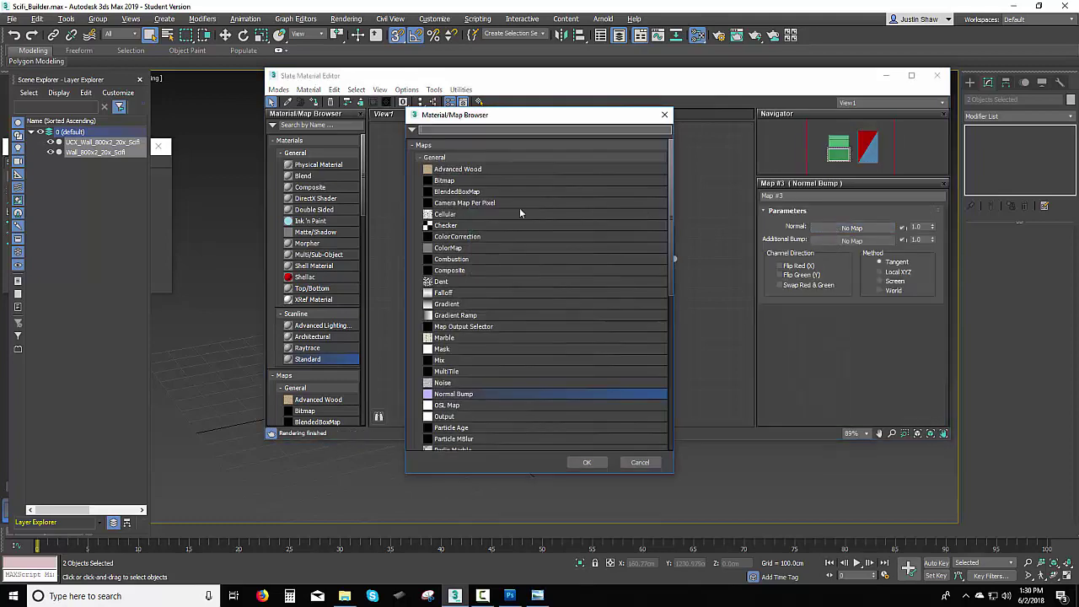
double_click(485, 180)
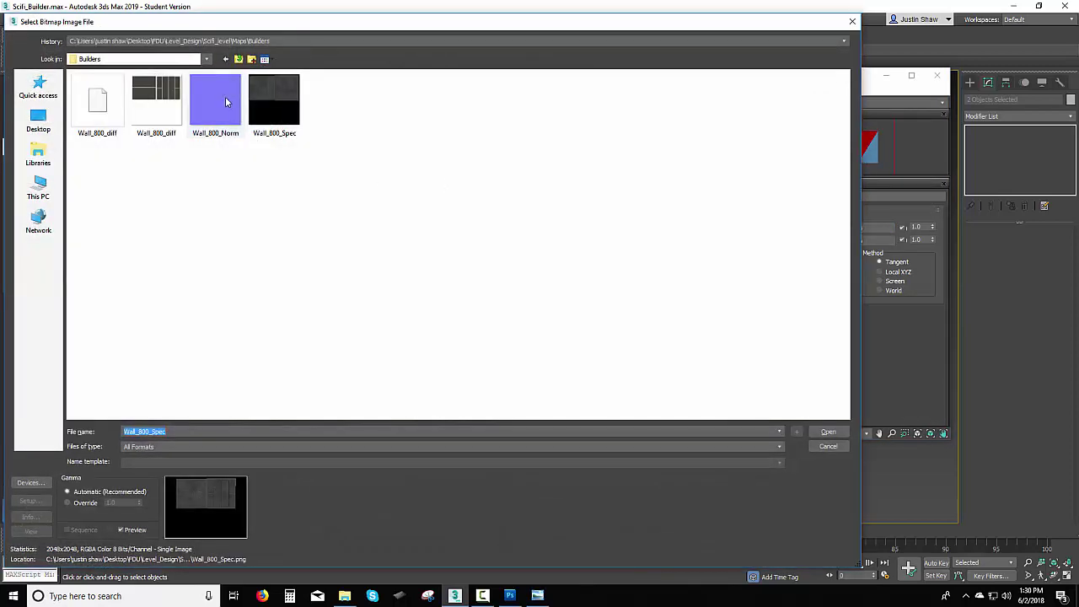
double_click(225, 96)
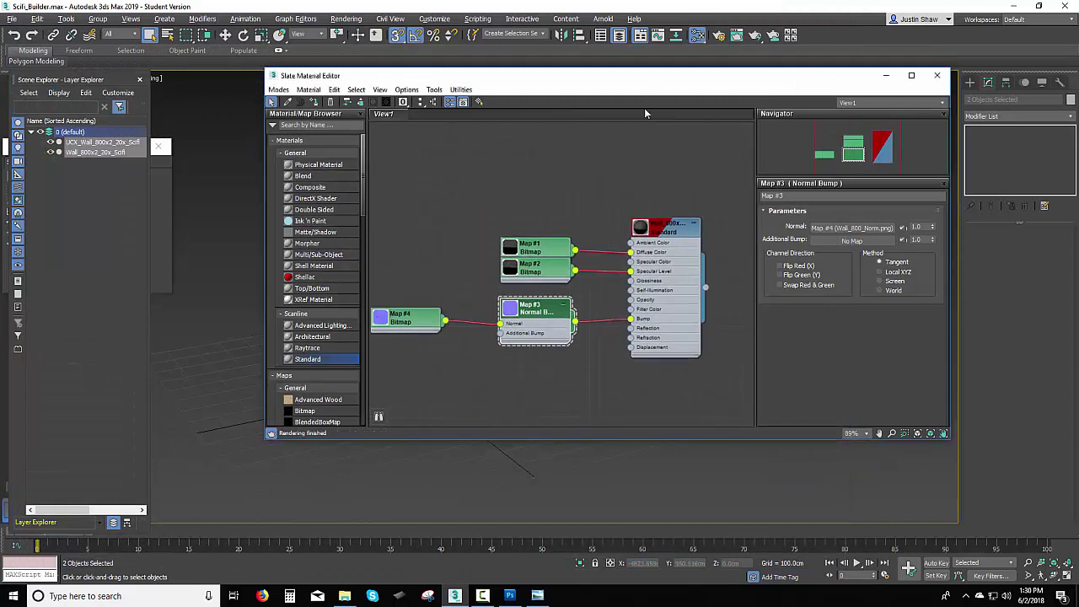
- Close the Slate Material Editor and export the selected wall and collision mesh as FBX, replacing the existing Wall_800x2_20x_Scifi file
click(937, 77)
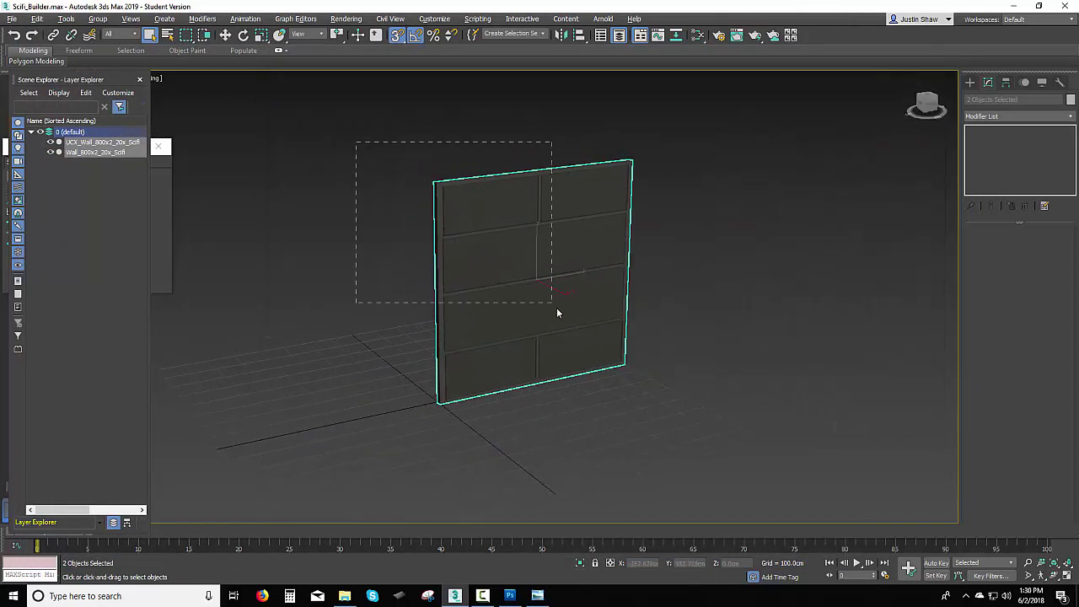
click(11, 19)
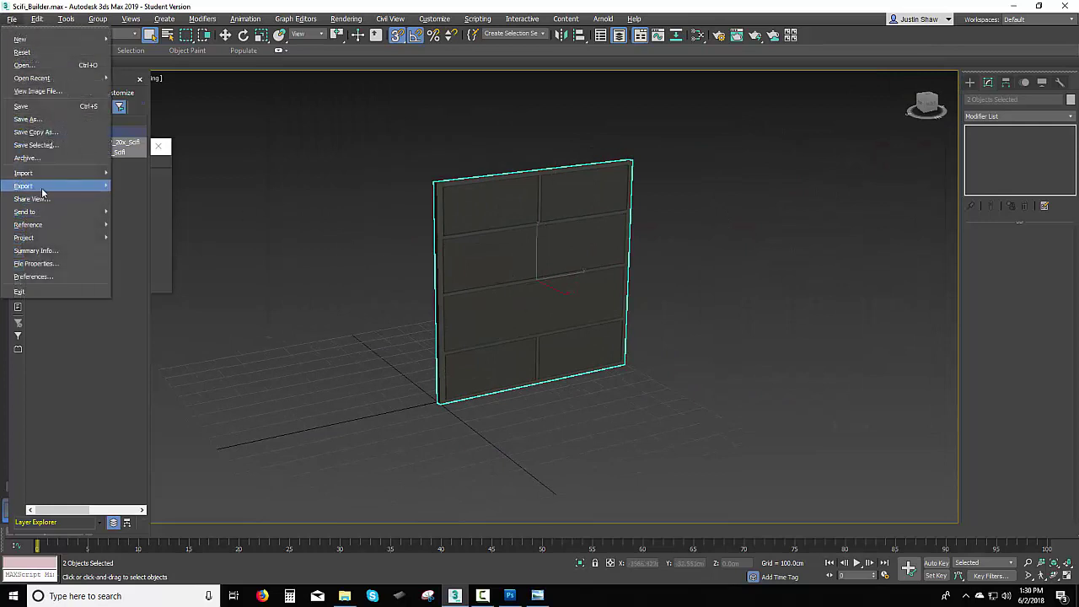
mouse_move(41, 188)
click(165, 200)
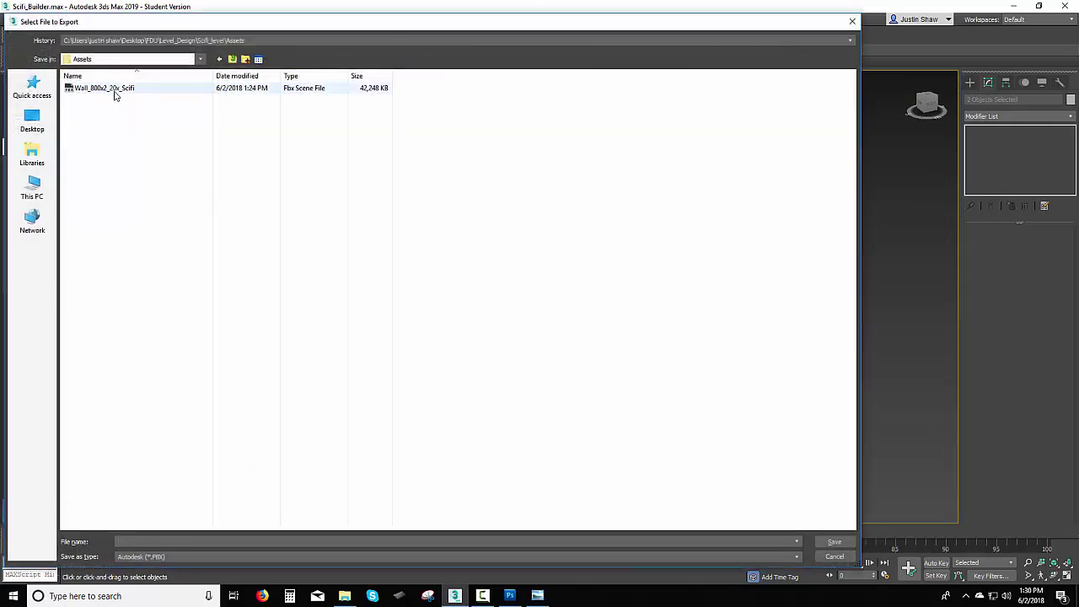
click(115, 90)
click(827, 543)
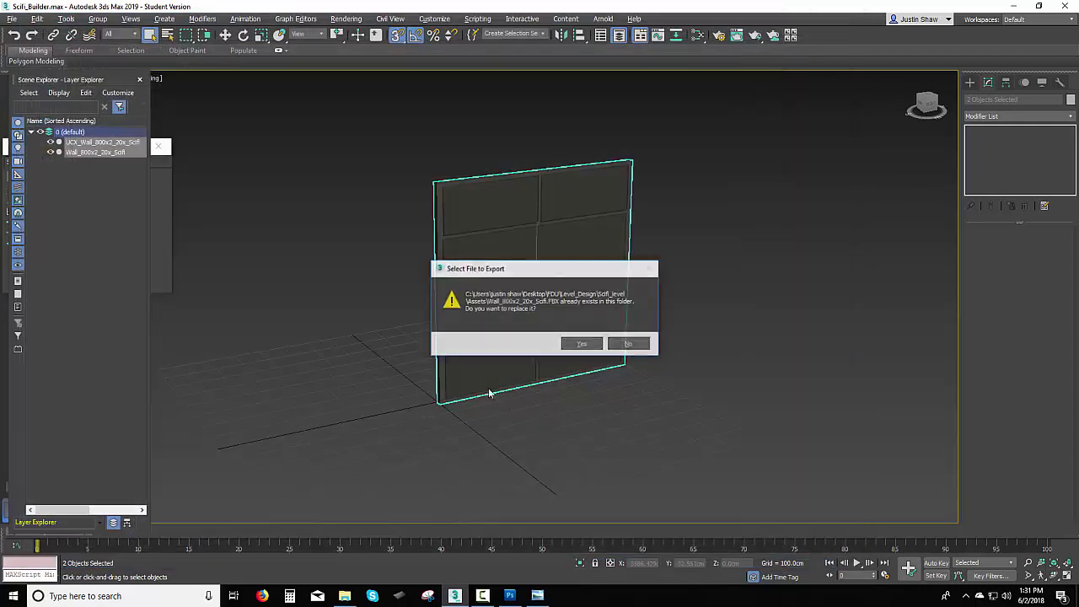
click(579, 342)
click(761, 434)
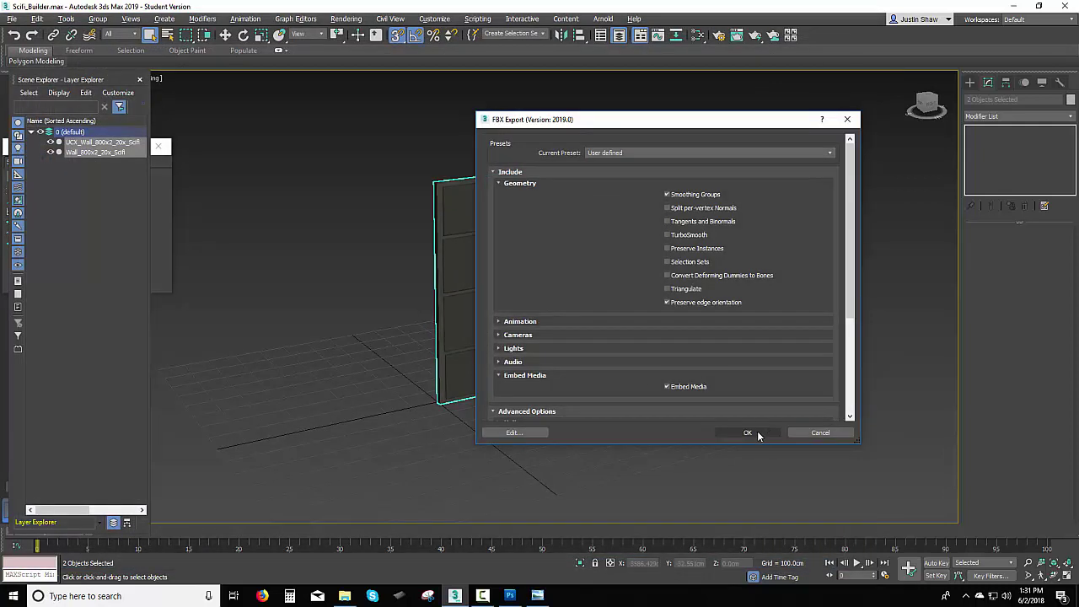
- Hide the UCX_Wall_800x2_20x_Scifi collision mesh, leaving Wall_800x2_20x_Scifi shown and selected on its own
alt+middle_drag(464, 391, 506, 371)
click(52, 145)
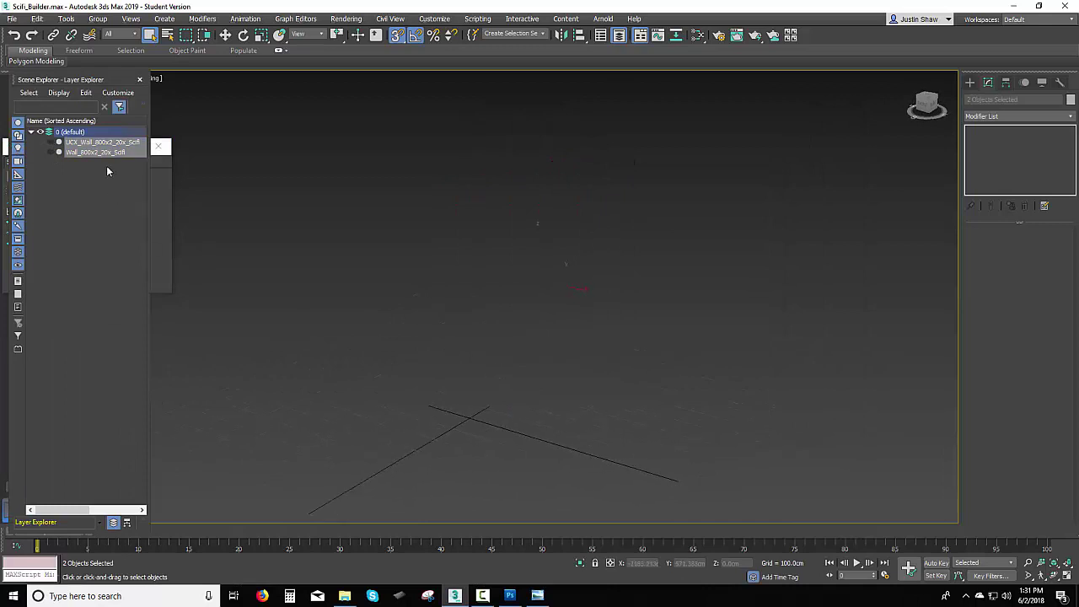
click(94, 134)
click(52, 152)
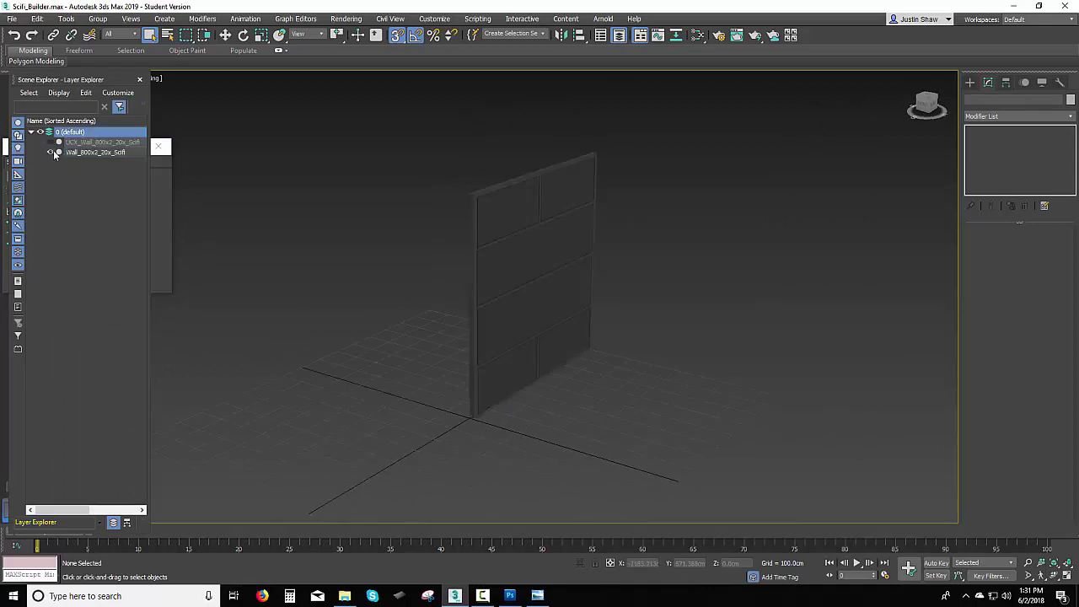
click(81, 154)
- Clone the wall 100 cm along X as a copy named Wall_Angle_800x2_20x_Scifi
alt+middle_drag(388, 365, 433, 386)
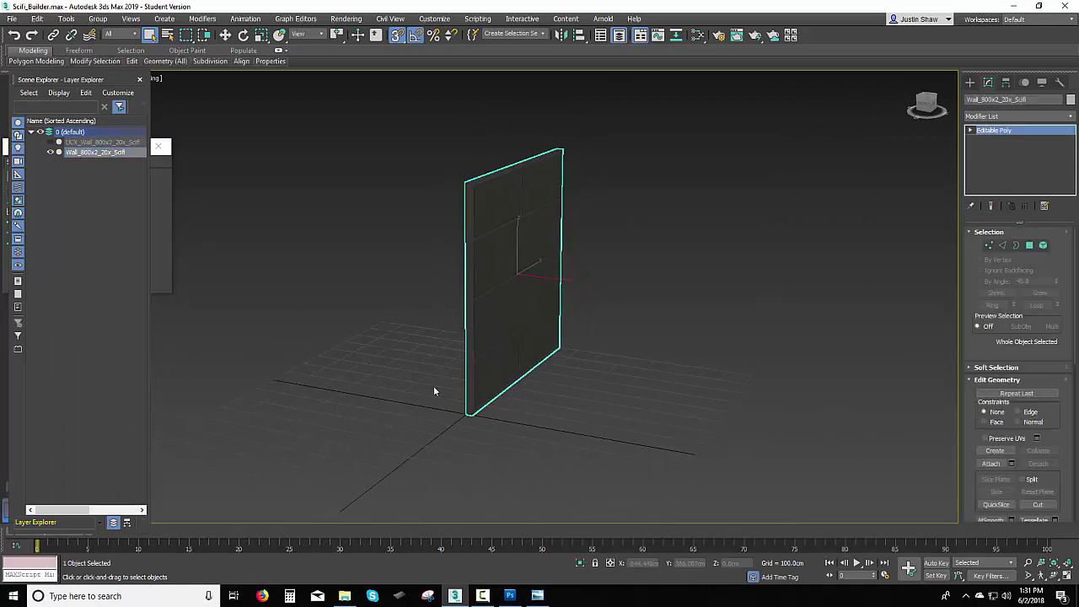
key(w)
scroll(521, 426, up, 3)
scroll(470, 416, down, 4)
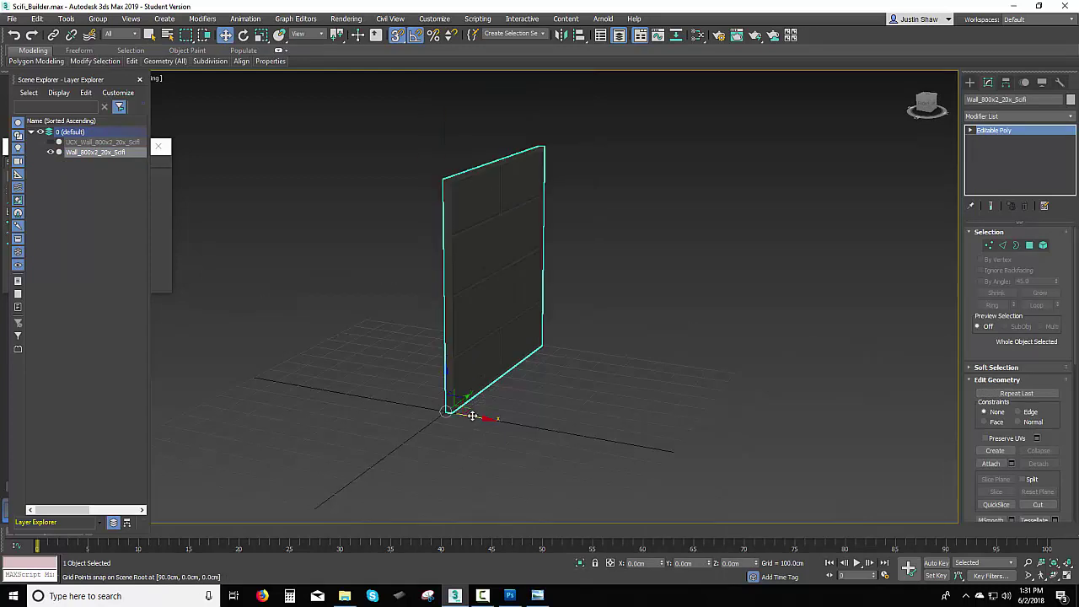
mouse_move(472, 414)
shift+mouse_down()
mouse_move(487, 426)
mouse_move(477, 417)
mouse_move(511, 394)
shift+mouse_up()
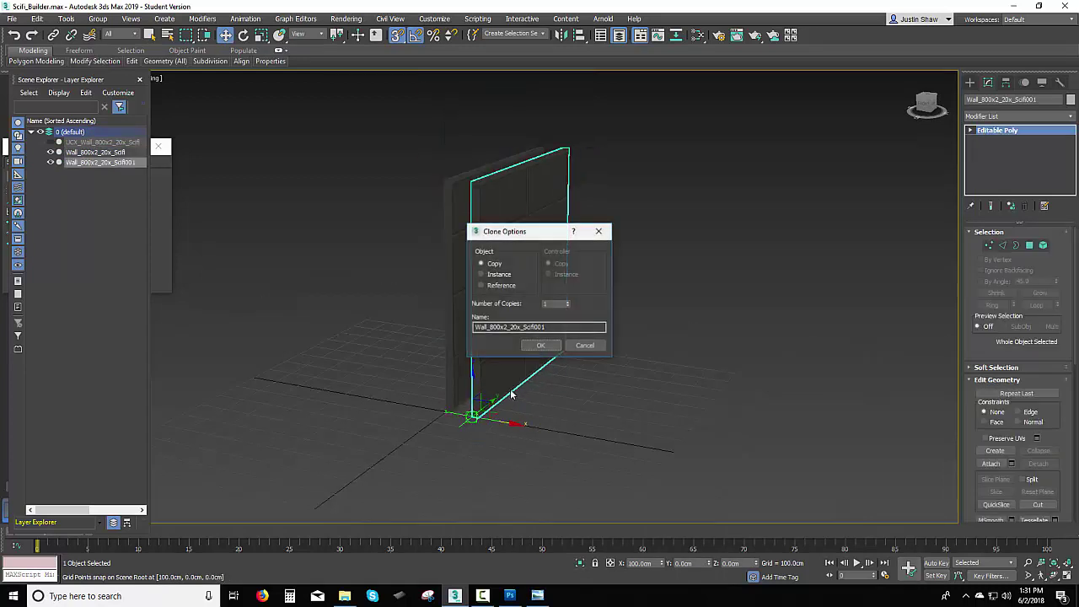
click(490, 328)
key(BackSpace)
text(3)
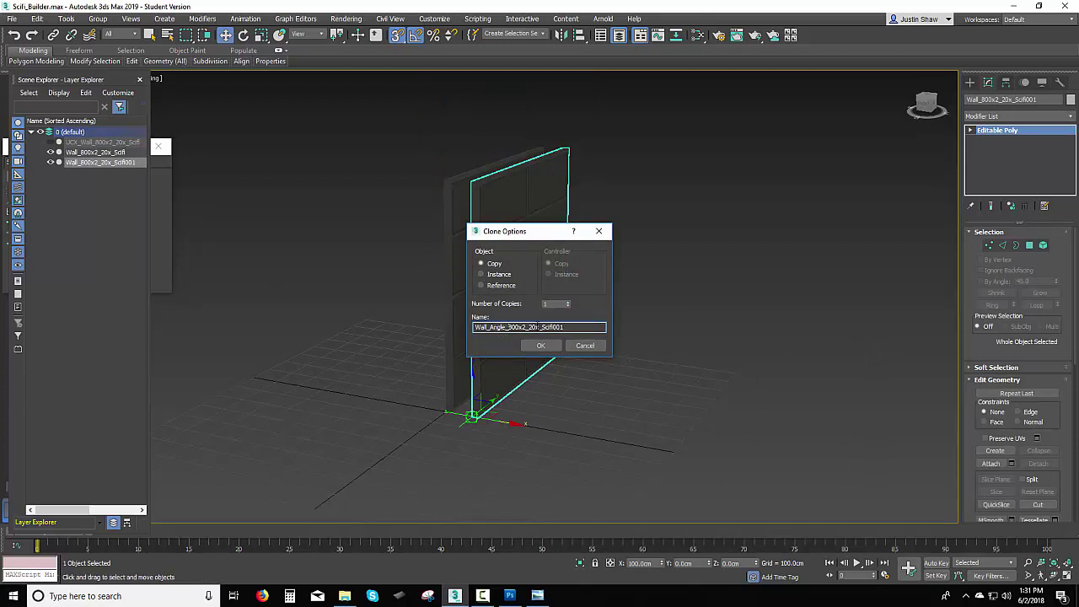
click(541, 346)
- Hide the original Wall_800x2_20x_Scifi and move the Wall_Angle copy back to the world origin
click(459, 253)
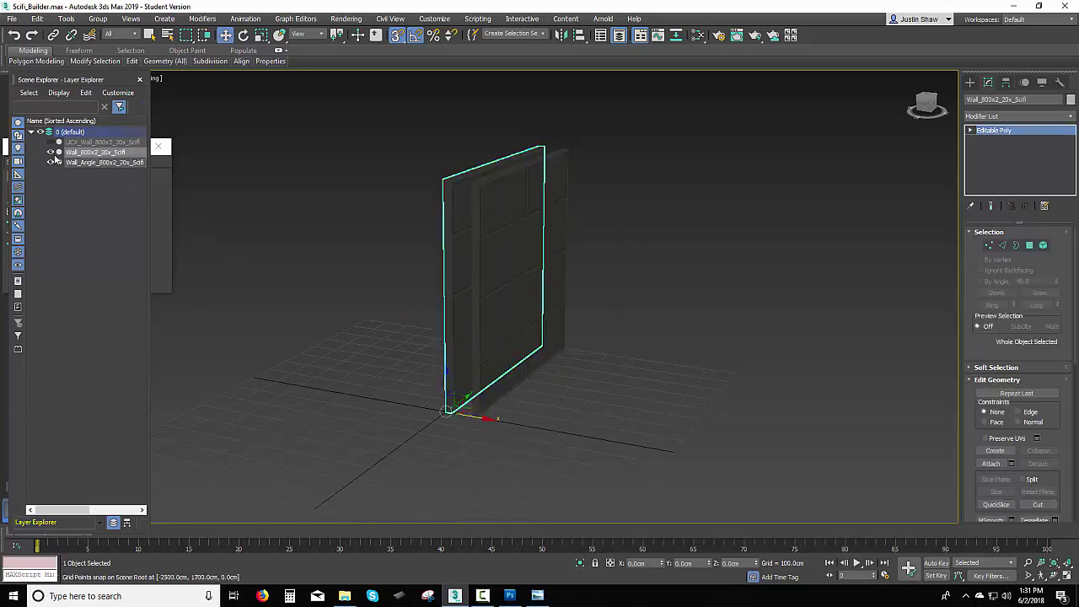
click(51, 153)
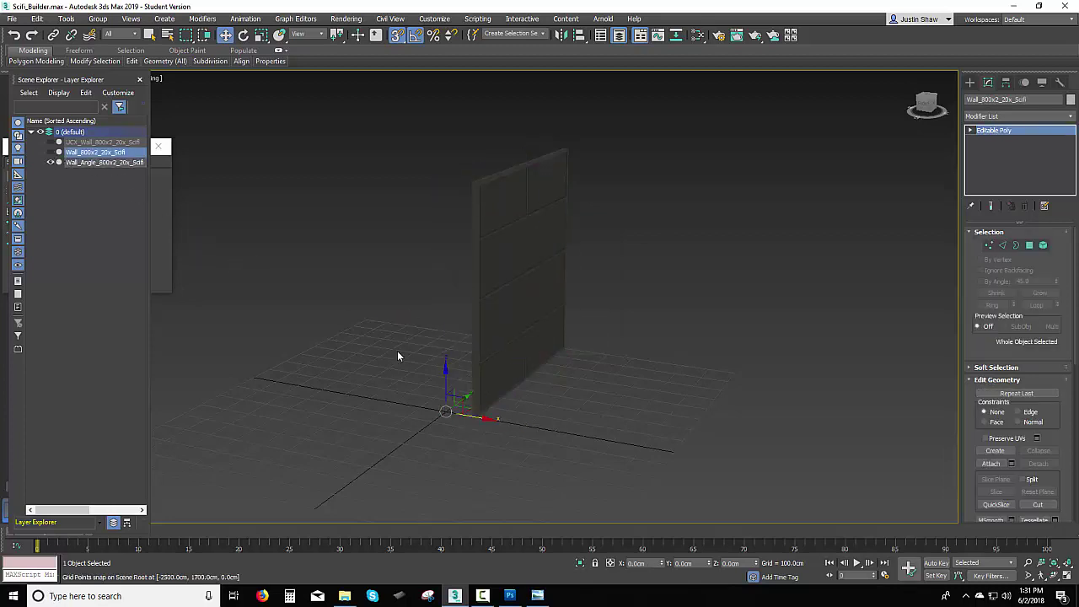
click(481, 403)
drag(474, 416, 454, 409)
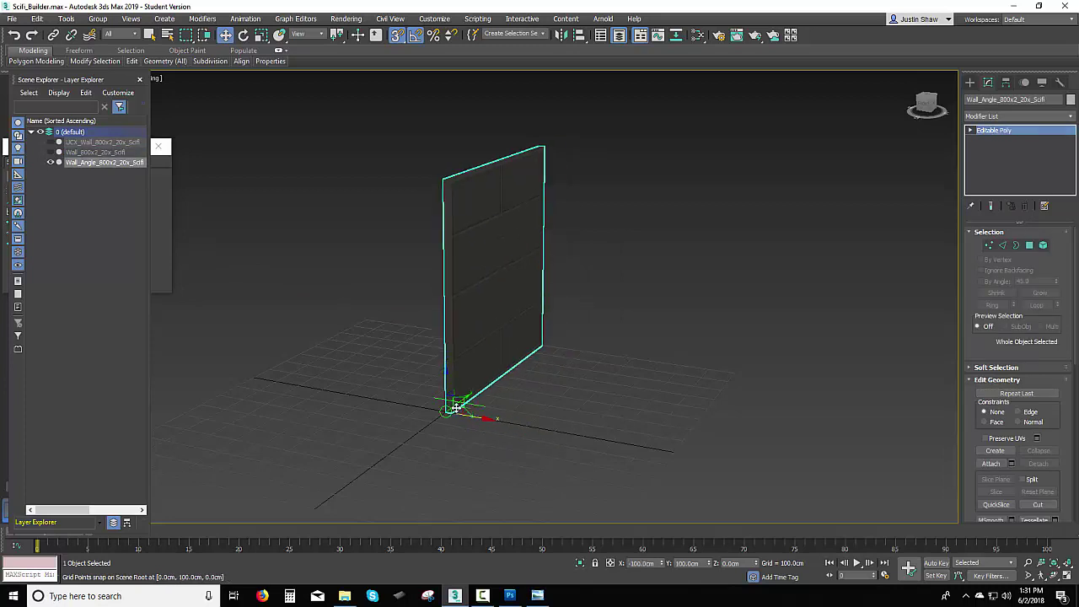
- Examine the Wall_Angle copy against the grid in the Front and Perspective views
alt+middle_drag(501, 451, 505, 445)
key(alt+w)
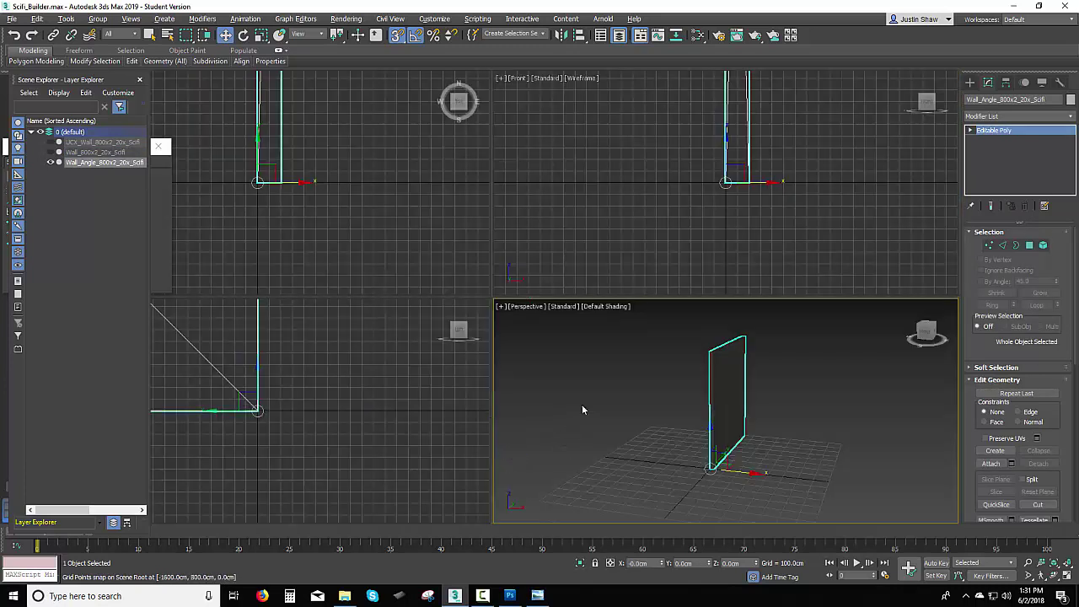
middle_drag(616, 241, 600, 287)
key(alt+w)
scroll(652, 307, down, 6)
middle_drag(665, 241, 470, 385)
scroll(549, 452, down, 1)
scroll(552, 453, down, 2)
scroll(583, 427, down, 2)
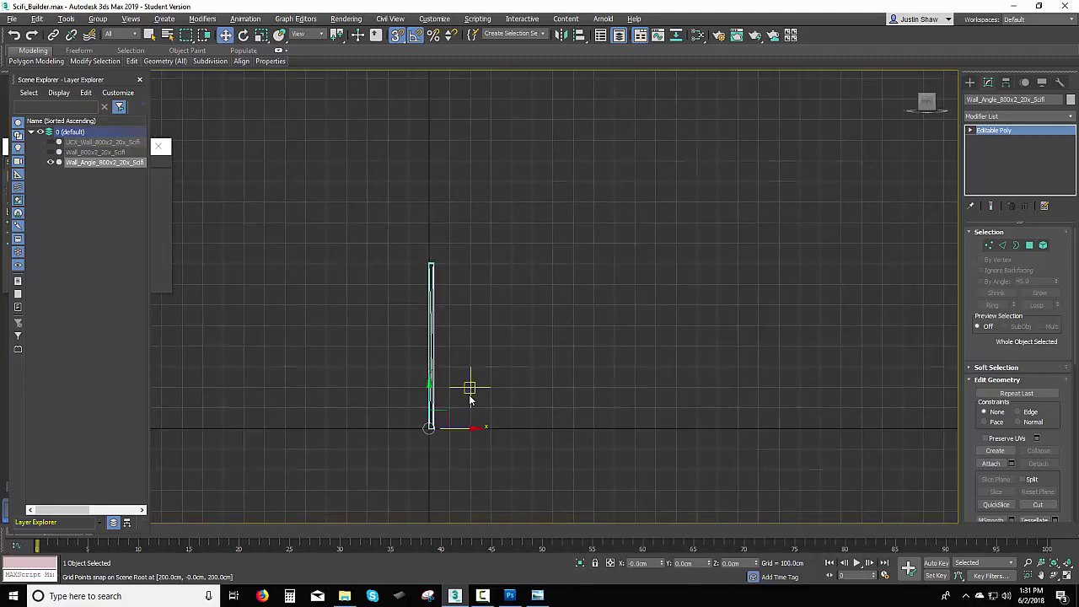
key(alt+w)
right_click(723, 402)
key(alt+w)
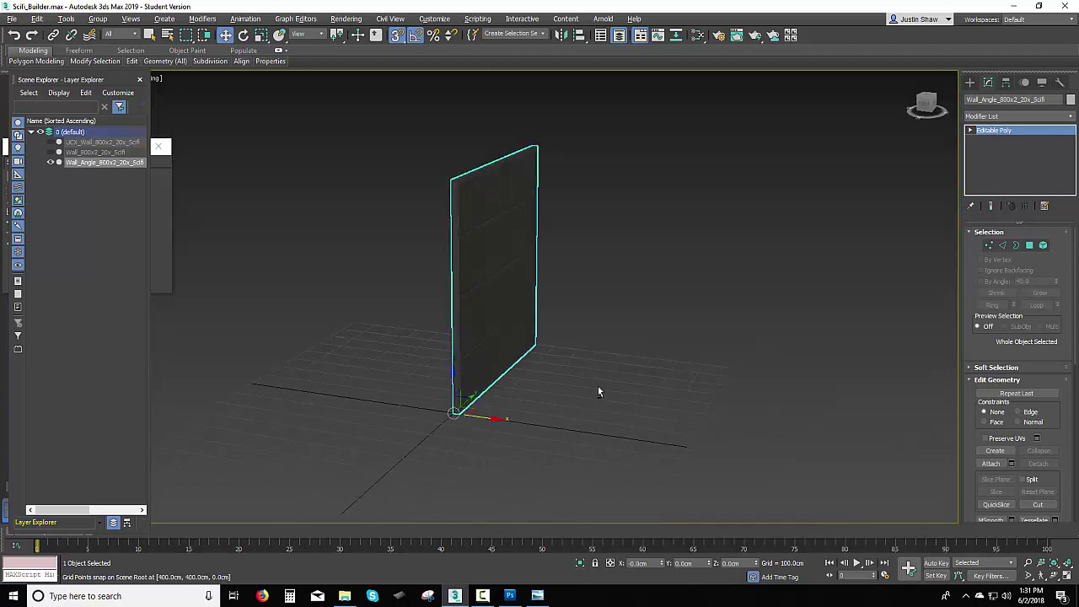
middle_drag(598, 386, 561, 374)
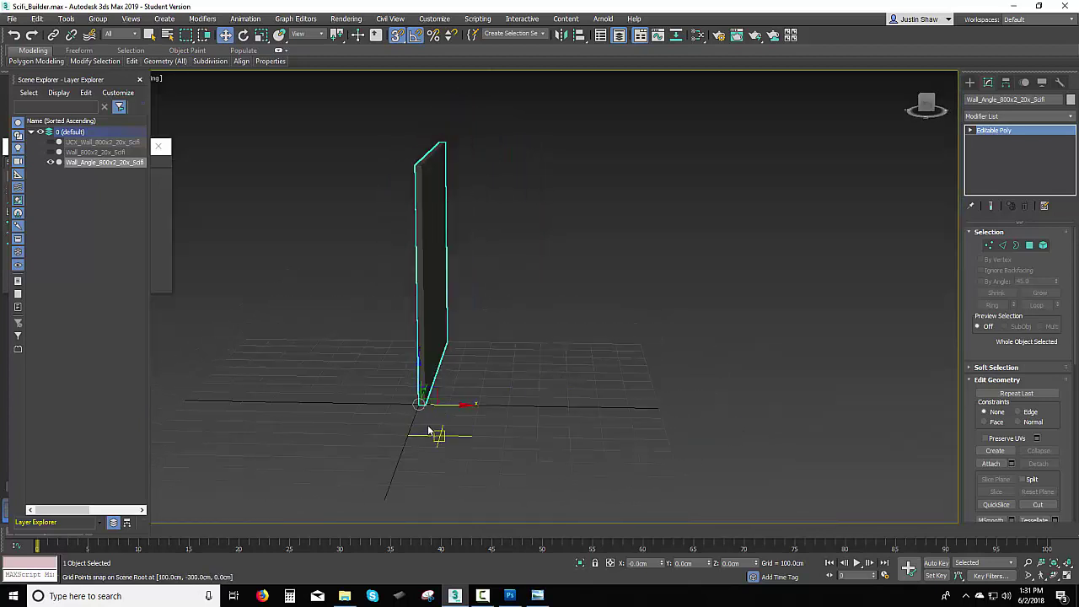
- Switch to the Kit1_model_Concept_Sheet image, examine the angled ceiling piece drawing, and return to 3ds Max
click(537, 596)
scroll(486, 347, down, 5)
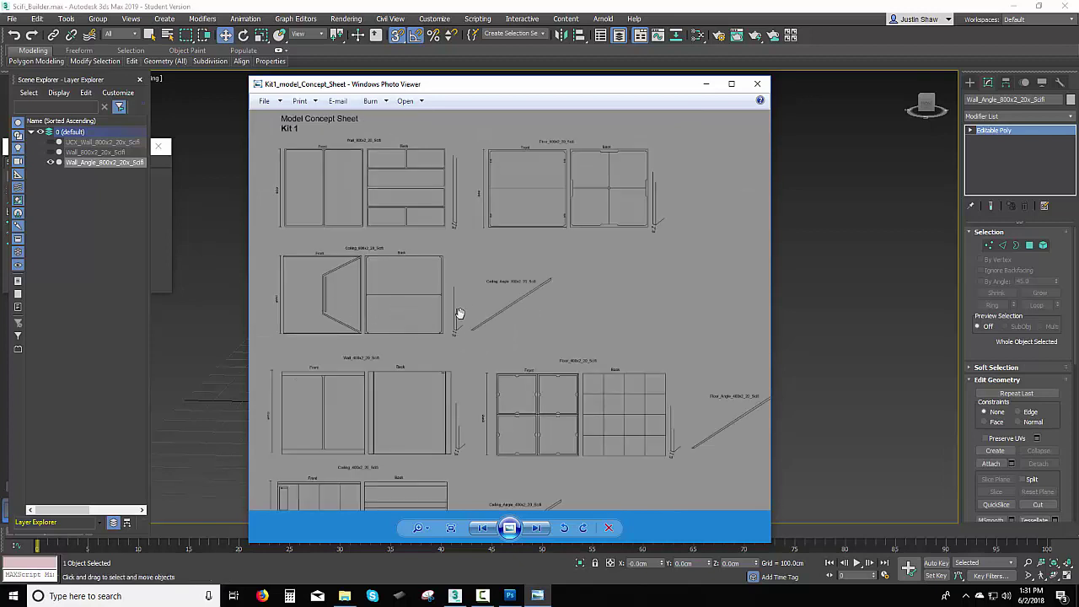
scroll(459, 314, up, 3)
drag(363, 315, 464, 343)
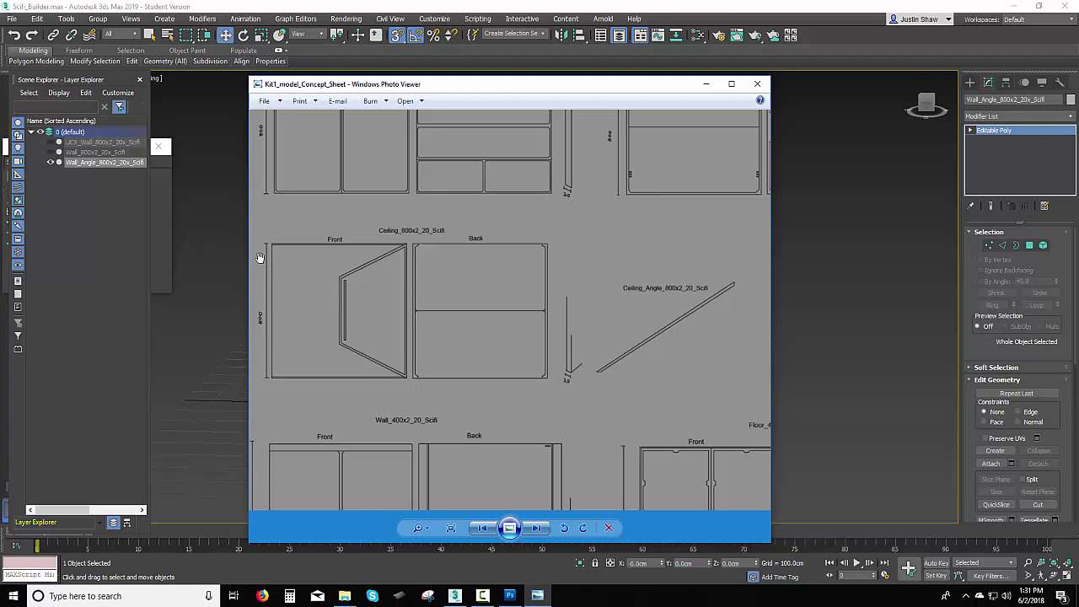
click(815, 292)
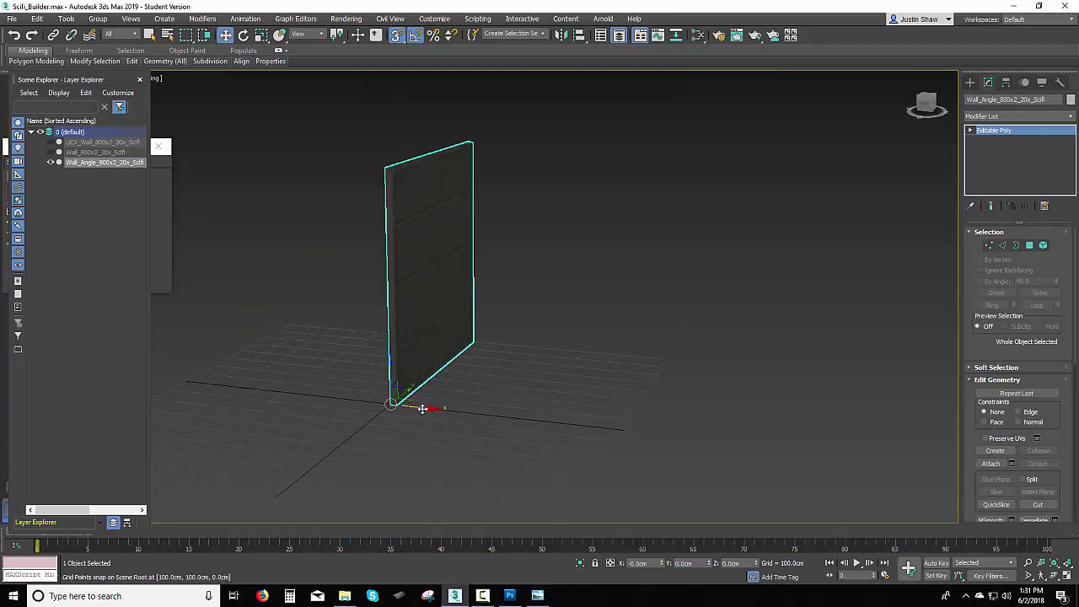
- Clone the upright Wall_Angle panel while rotating it 90 degrees about Y, so the copy lies flat on the grid
alt+middle_drag(422, 405, 444, 362)
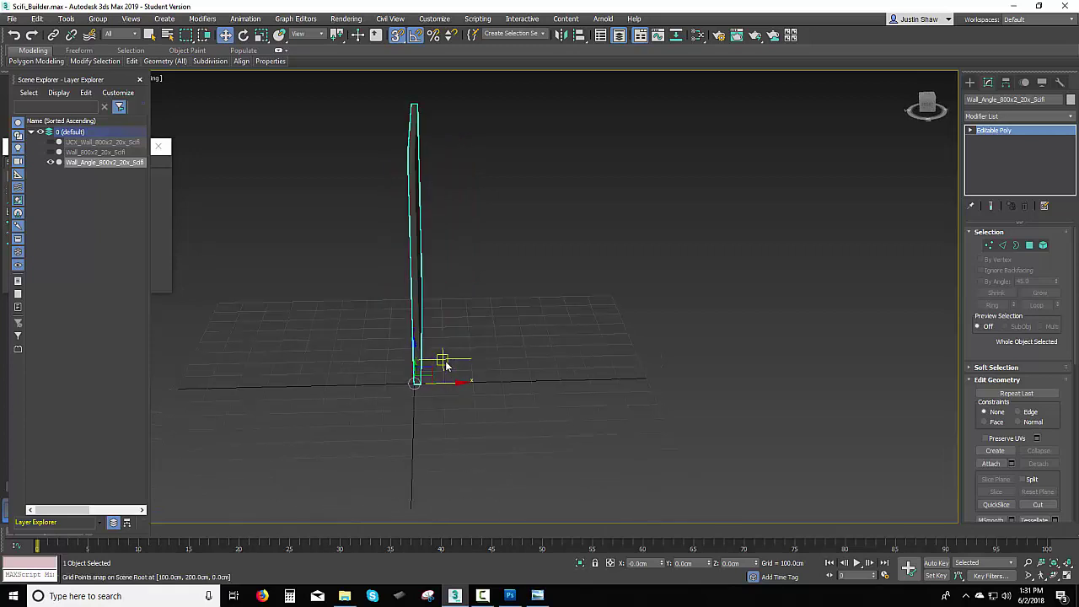
key(e)
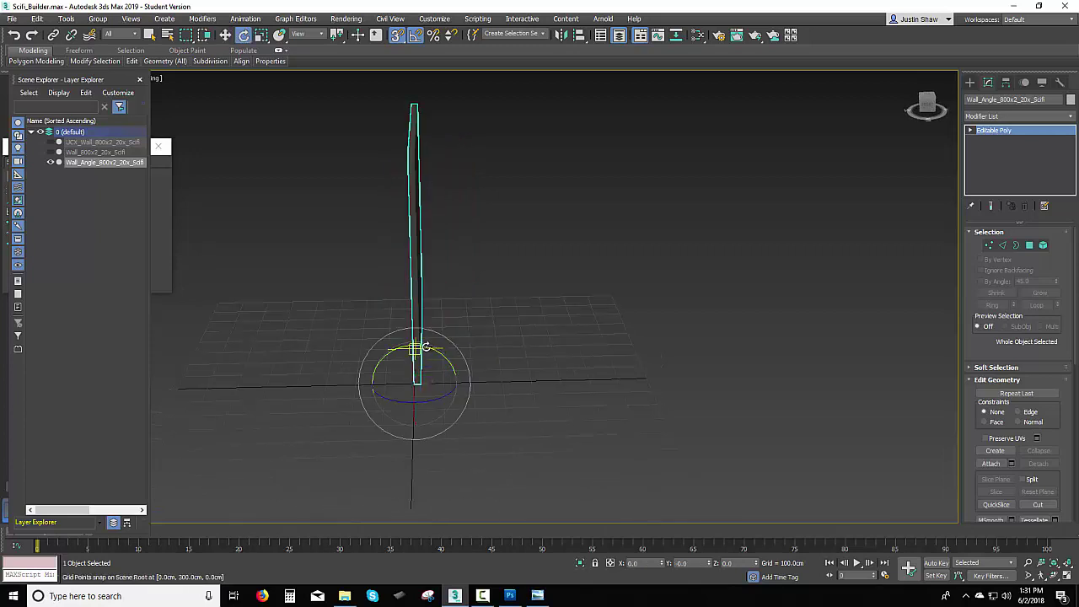
mouse_move(419, 352)
mouse_down()
mouse_move(501, 357)
mouse_move(478, 341)
mouse_up()
click(538, 346)
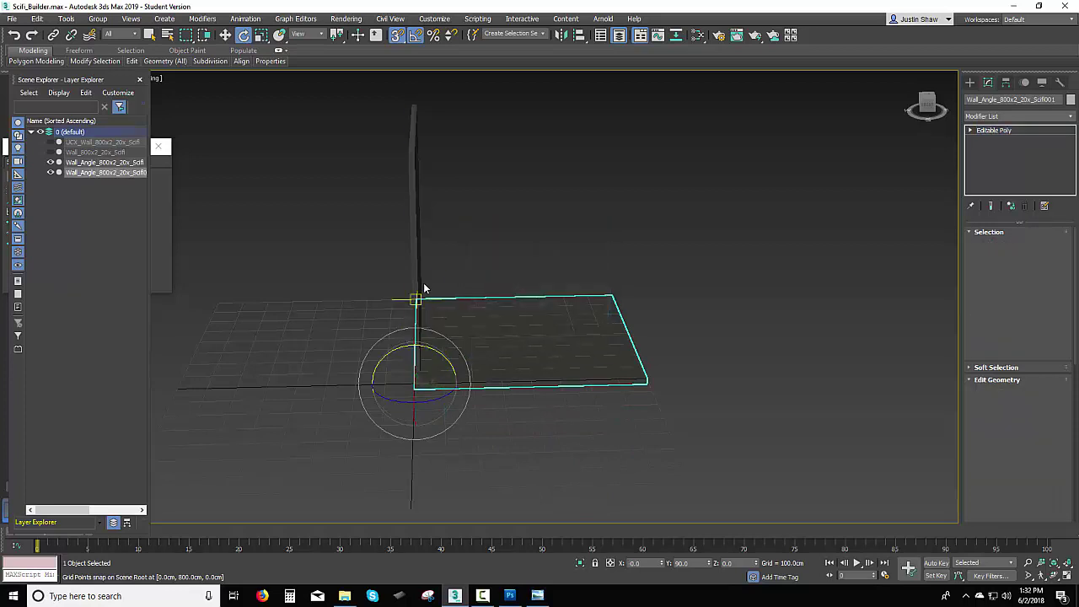
- Clone the upright Wall_Angle panel 800 cm along X and shift that copy back to X 780 cm
click(414, 278)
key(w)
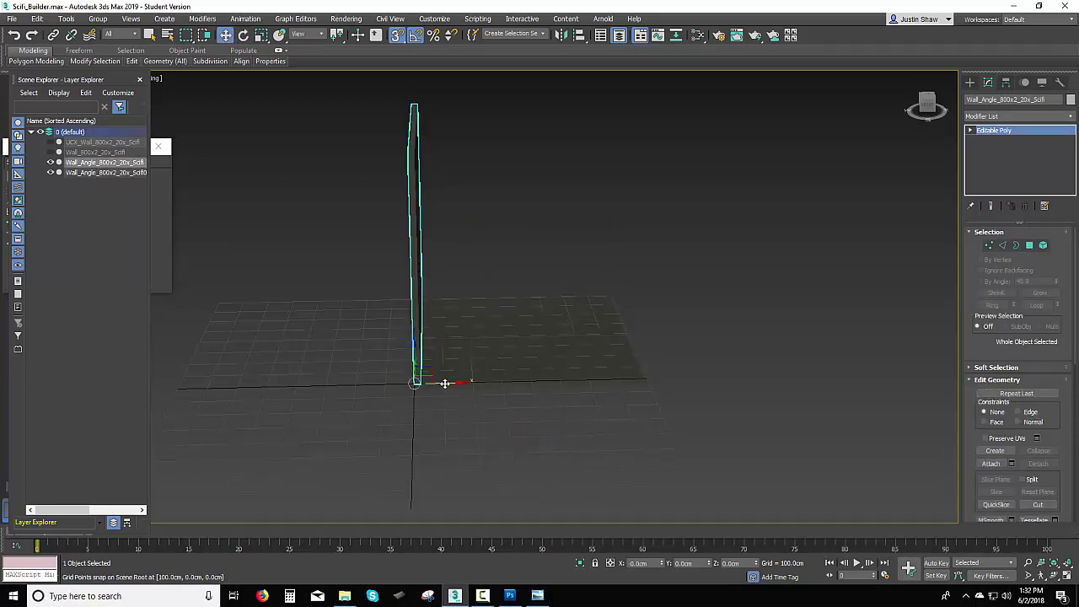
shift+drag(444, 383, 647, 384)
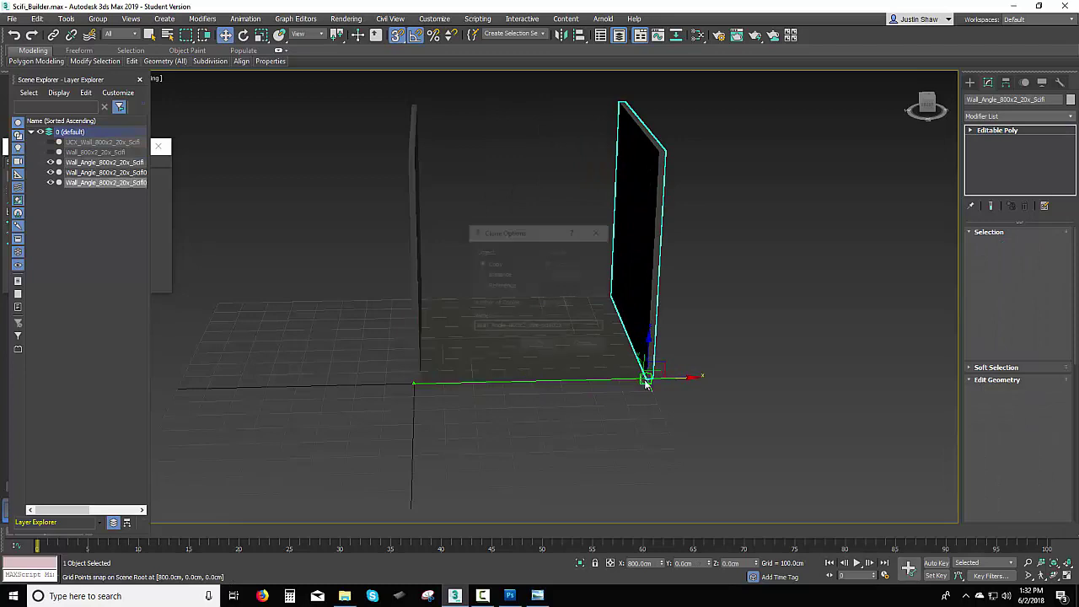
key(Return)
mouse_move(646, 385)
alt+middle_down()
mouse_move(636, 378)
mouse_move(624, 395)
alt+middle_up()
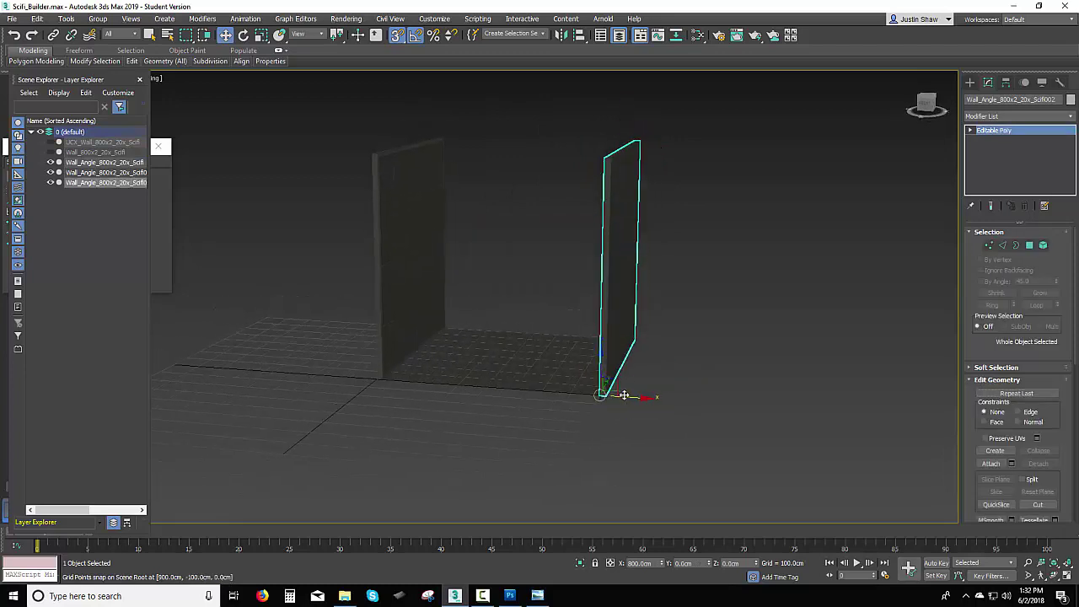
scroll(624, 395, up, 6)
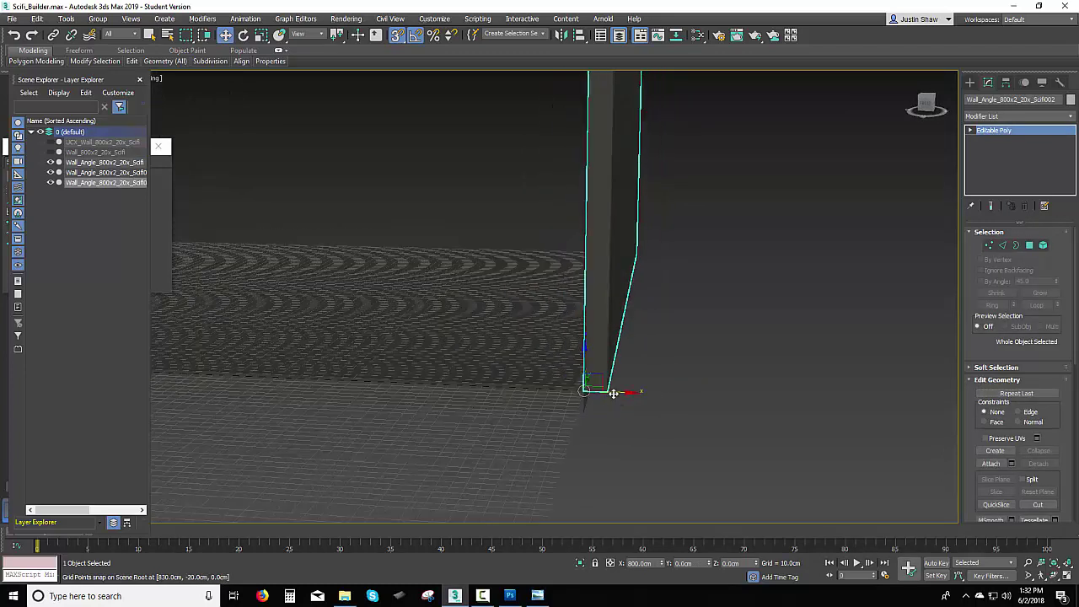
drag(614, 393, 568, 378)
scroll(635, 332, down, 5)
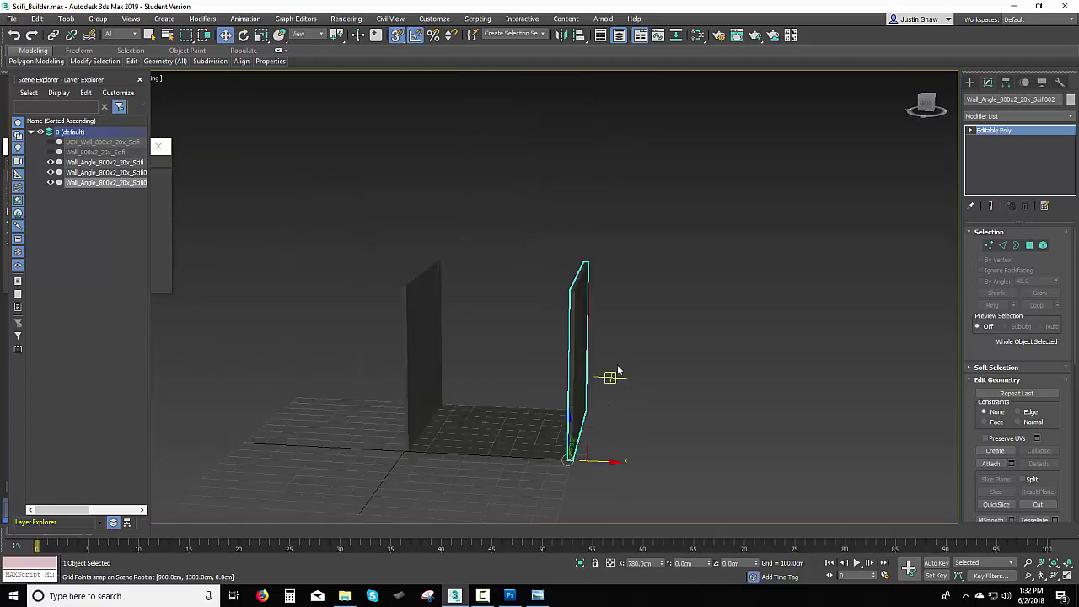
- In the Front view, clone the flat panel and place the copy at X 800 cm and Z 800 cm
alt+middle_drag(617, 371, 600, 385)
click(514, 460)
alt+middle_drag(475, 469, 479, 464)
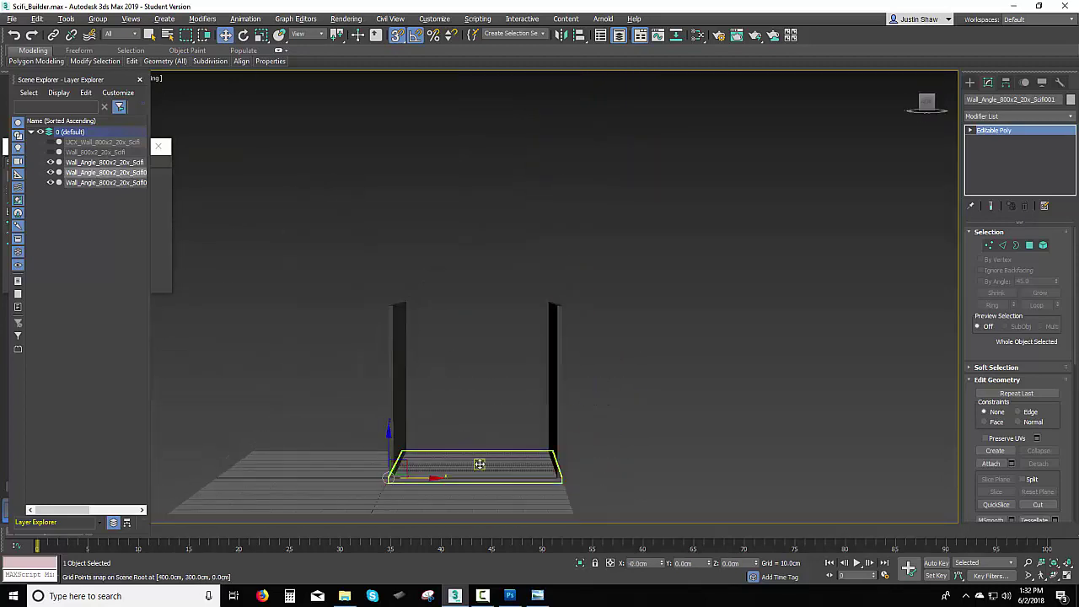
key(alt+w)
middle_click(601, 234)
key(alt+w)
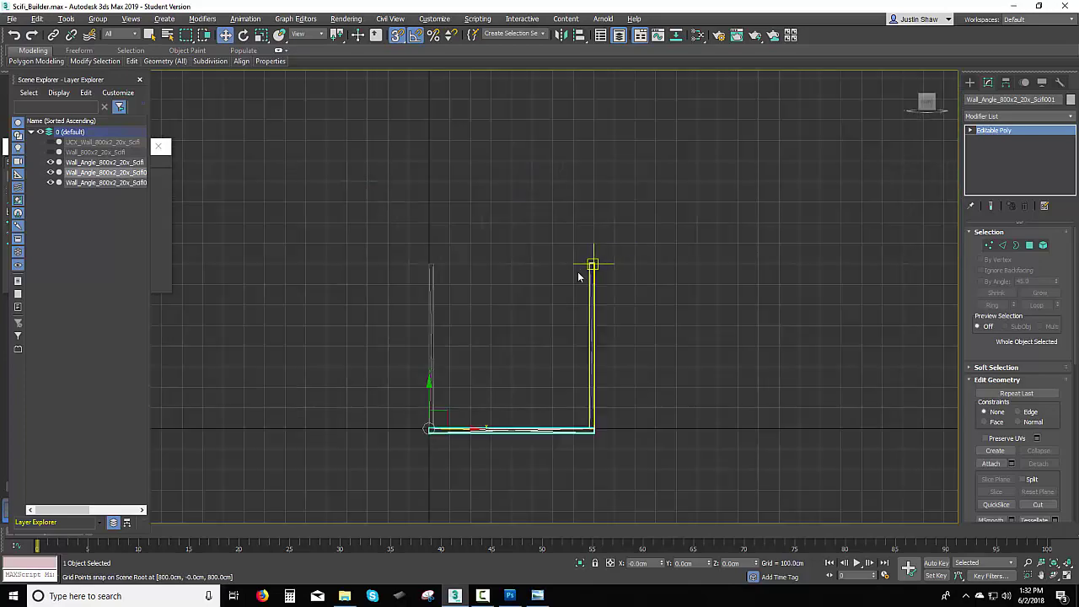
scroll(470, 390, up, 5)
scroll(458, 362, down, 5)
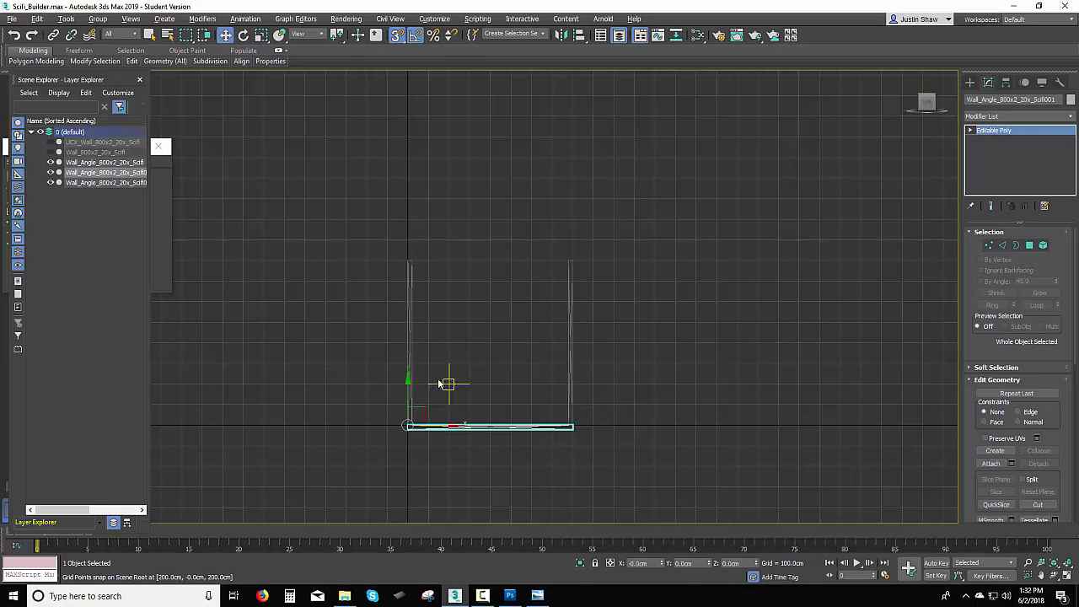
mouse_move(459, 382)
mouse_down()
mouse_move(598, 262)
mouse_move(562, 258)
mouse_up()
click(541, 348)
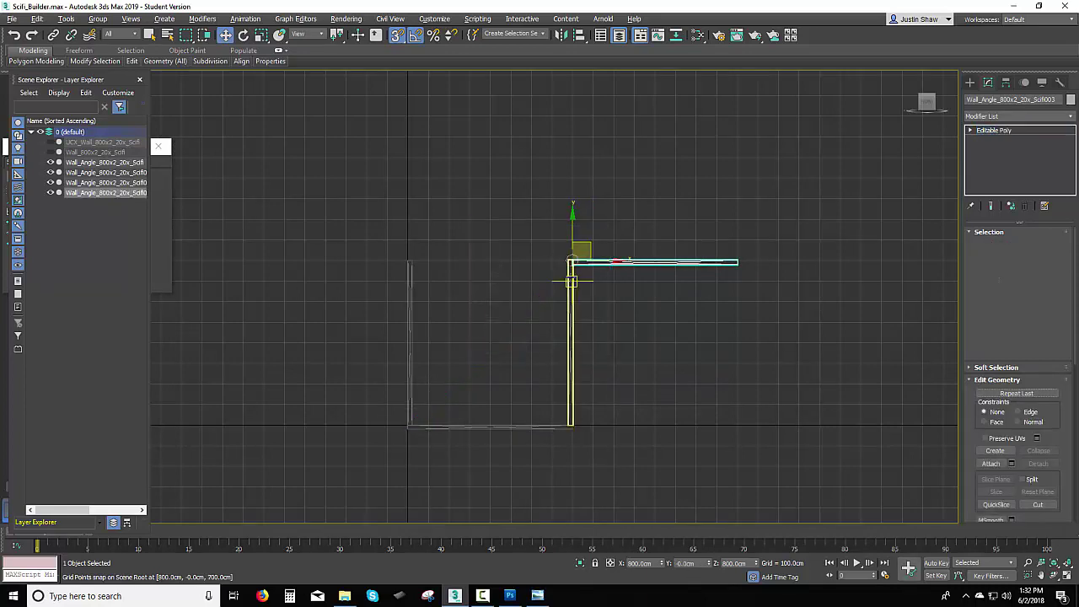
- Move the upper flat panel copy to X 780 cm, aligning its end with the second upright wall's outer edge
scroll(577, 250, up, 5)
middle_drag(569, 236, 550, 304)
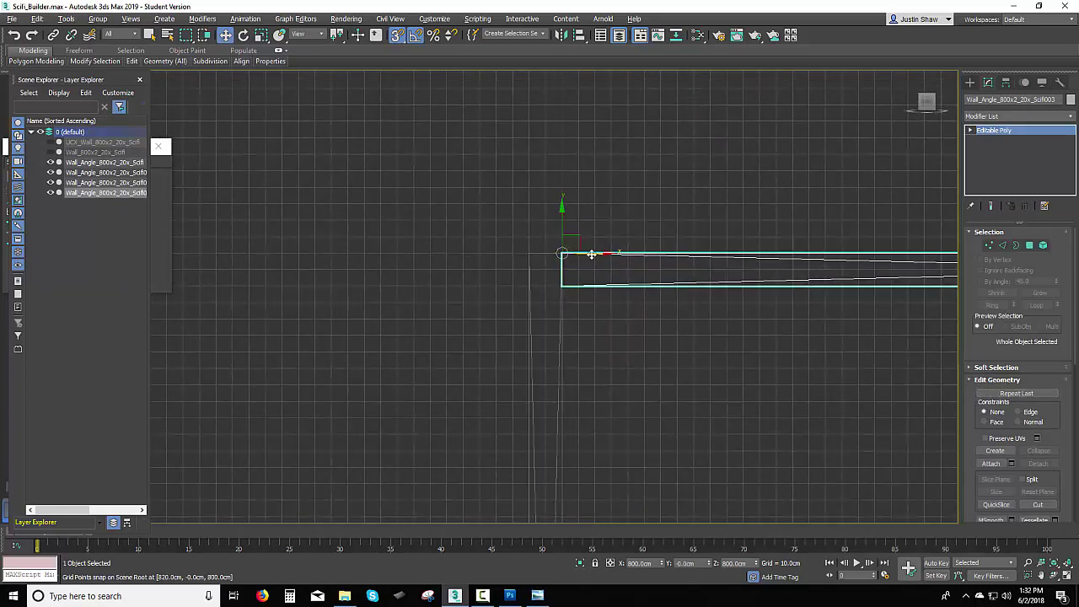
drag(561, 253, 530, 253)
scroll(560, 336, down, 6)
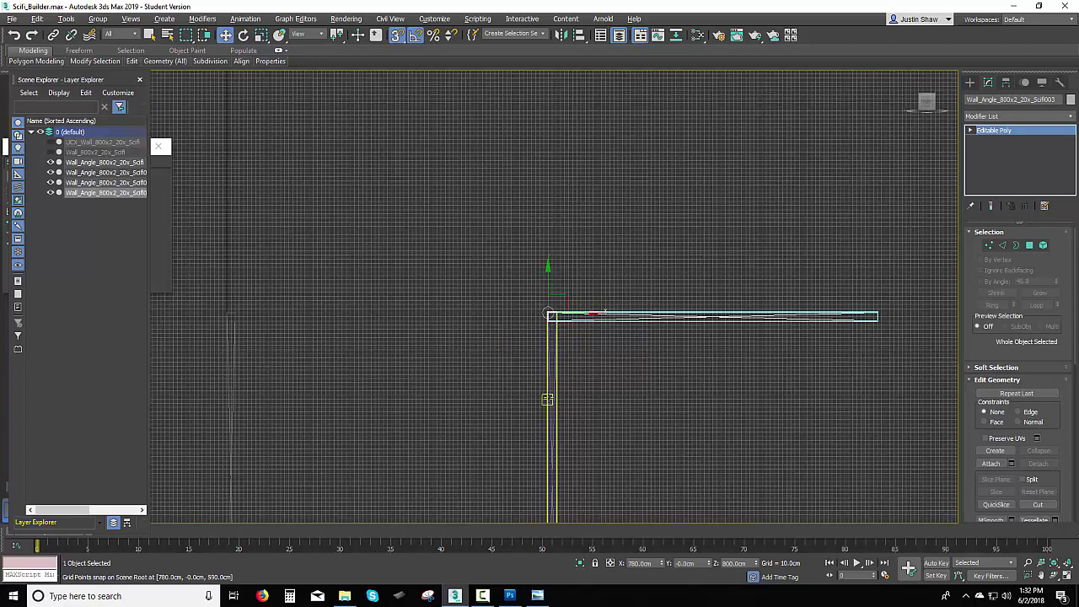
- Delete the second upright wall panel at X 780 cm
middle_drag(540, 395, 540, 344)
click(549, 355)
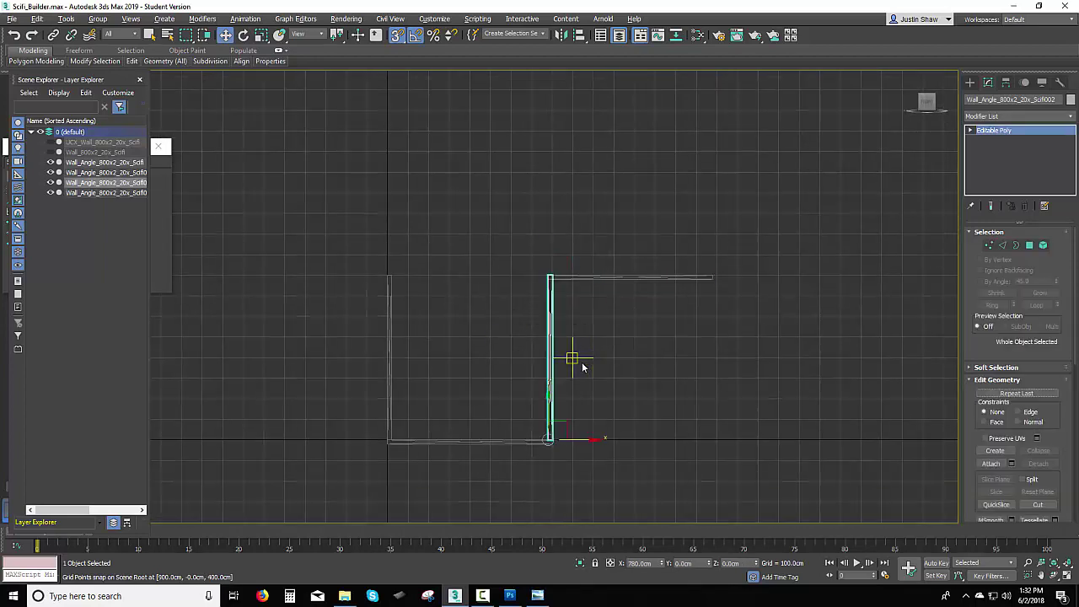
key(Delete)
- Move the four top vertices of the remaining upright wall to X 780 cm and Z 790 cm, slanting it toward the upper panel
middle_drag(474, 385, 505, 385)
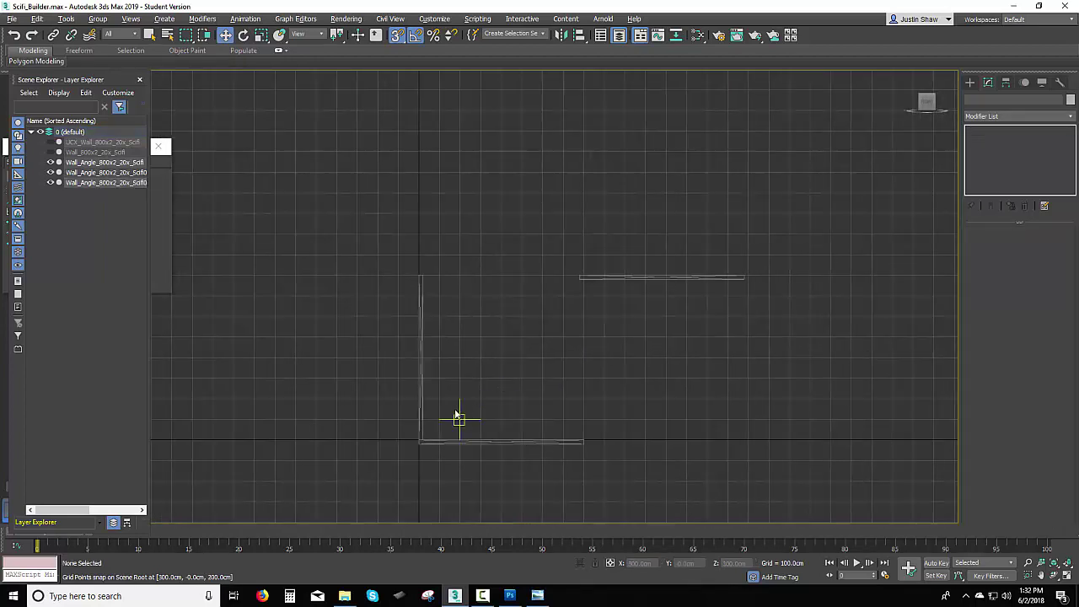
click(419, 379)
scroll(447, 380, up, 4)
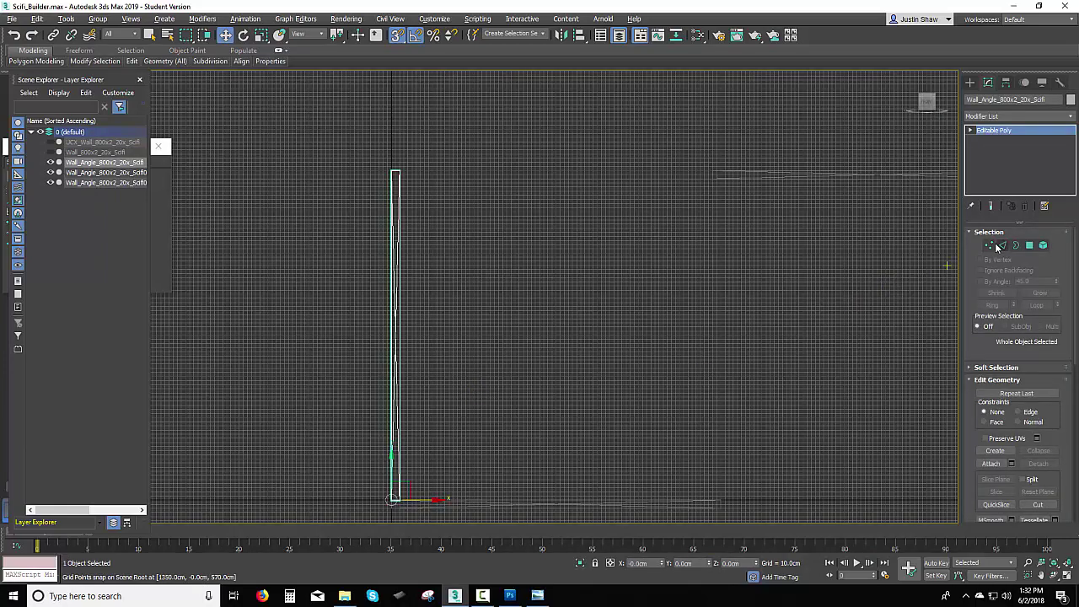
click(992, 245)
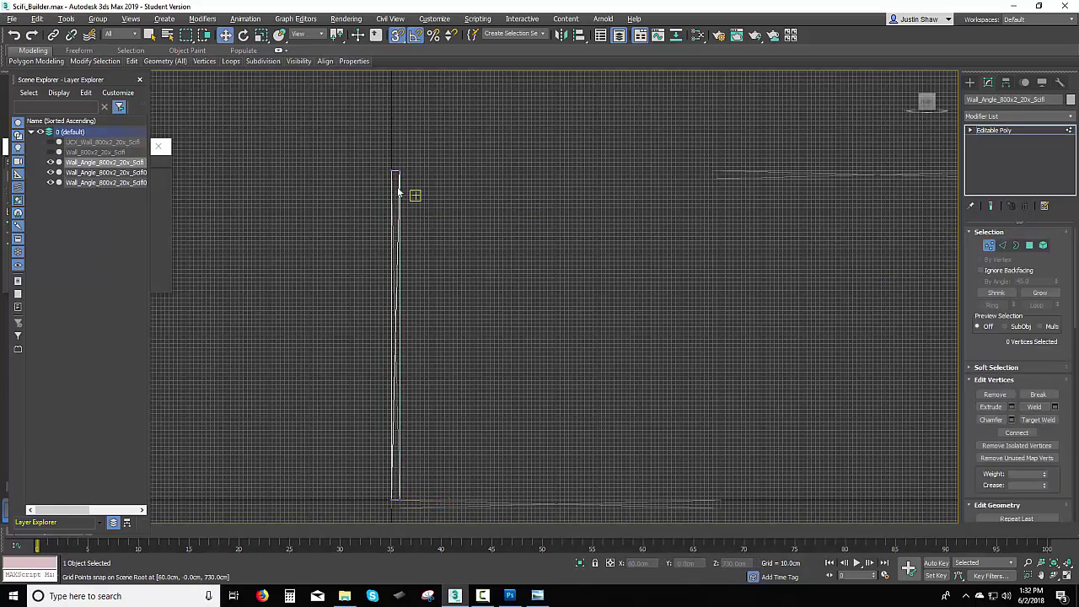
drag(346, 145, 430, 203)
middle_drag(415, 156, 375, 194)
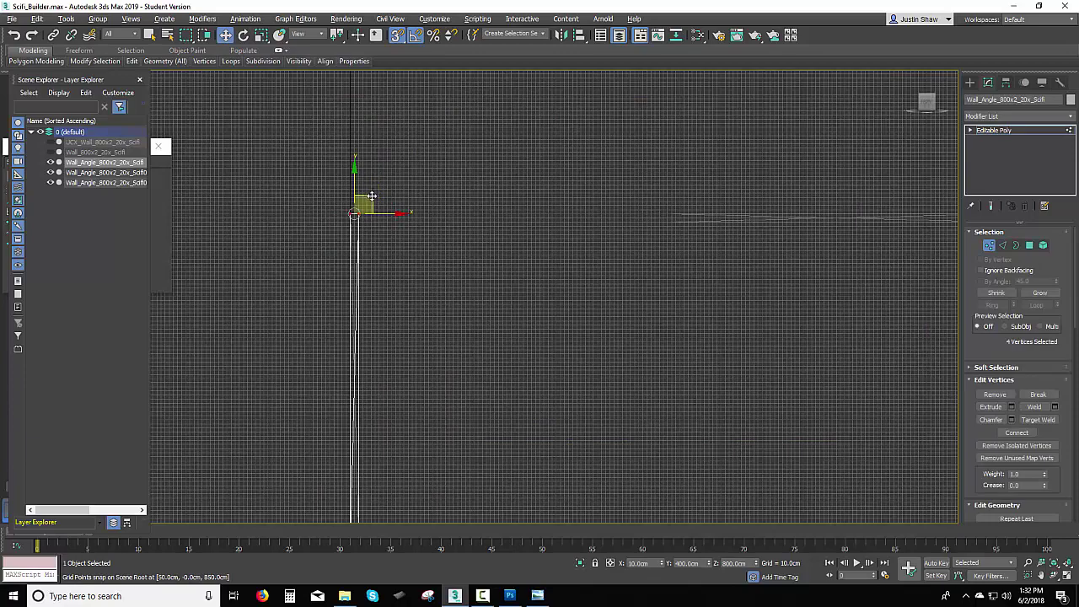
drag(371, 195, 672, 219)
- Snap the slanted wall's upper-end vertices to the upper panel's corners, one pair at Z 780 cm and the other at Z 800 cm
middle_drag(675, 218, 611, 258)
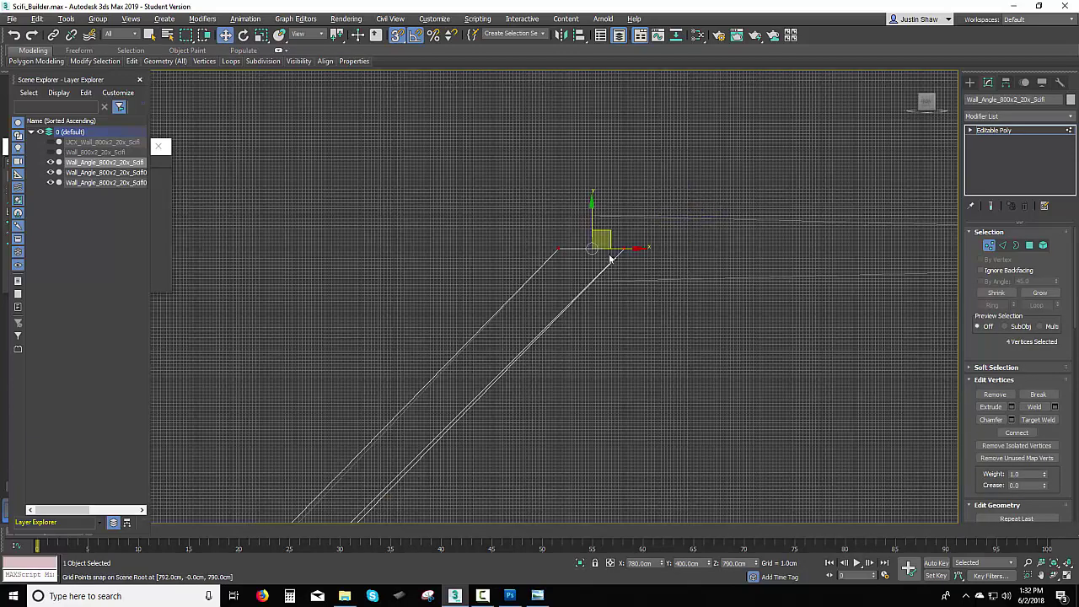
scroll(611, 258, up, 5)
drag(656, 292, 552, 338)
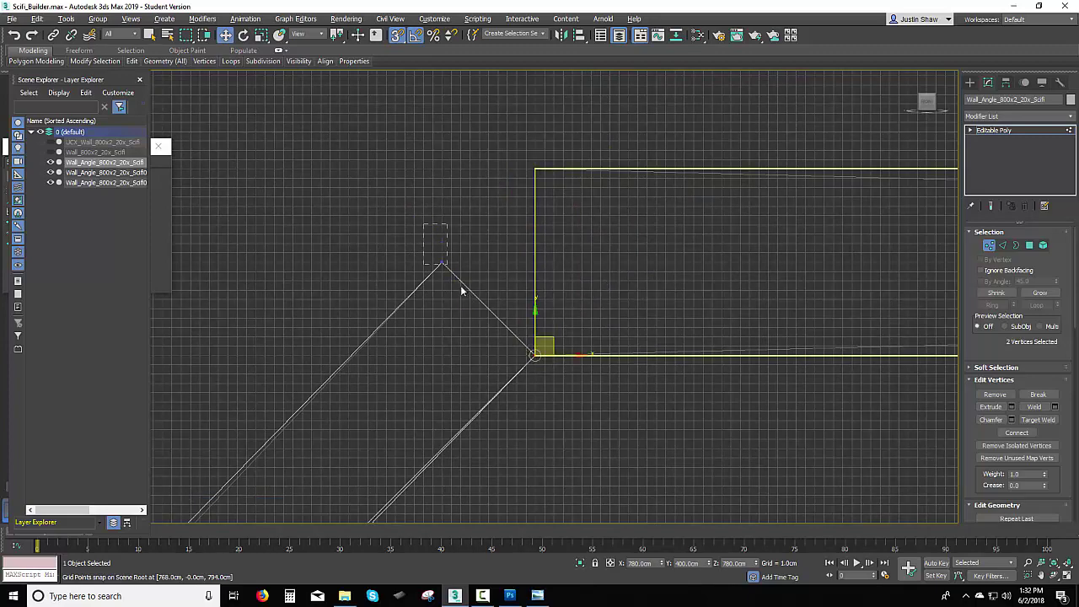
drag(461, 291, 447, 265)
drag(489, 231, 534, 169)
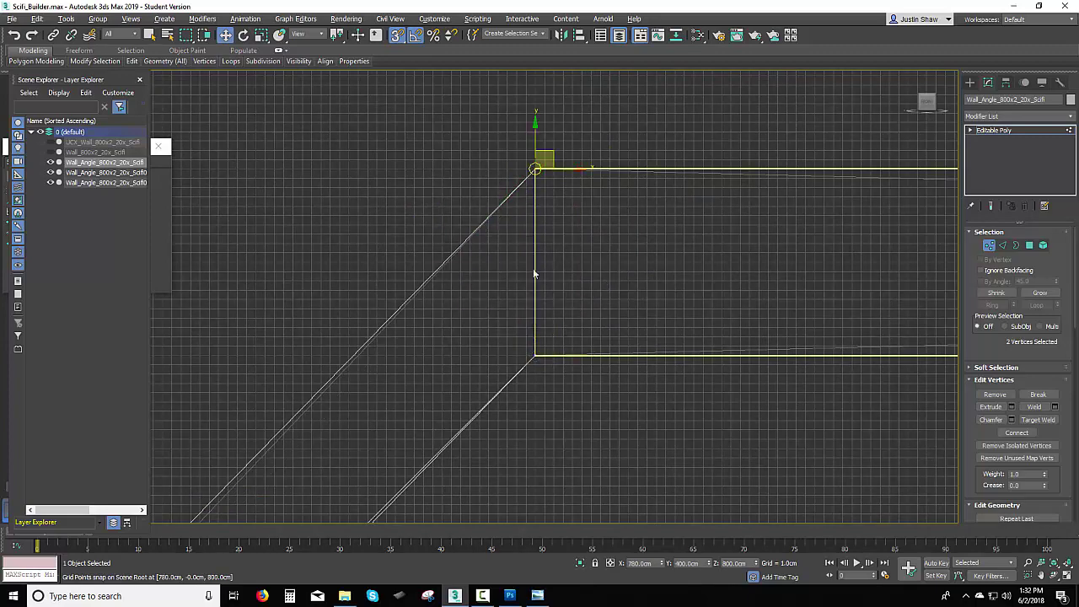
- Examine the slanted wall between the two flat guide panels in the Front and perspective views
scroll(522, 298, down, 10)
middle_drag(426, 401, 559, 196)
scroll(554, 221, down, 3)
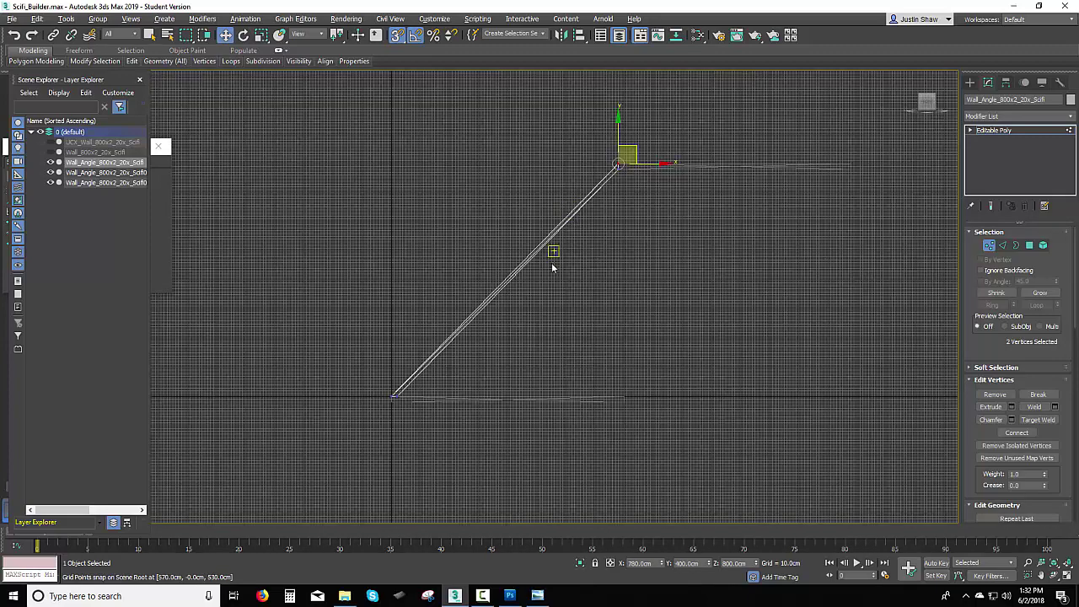
middle_drag(546, 267, 499, 263)
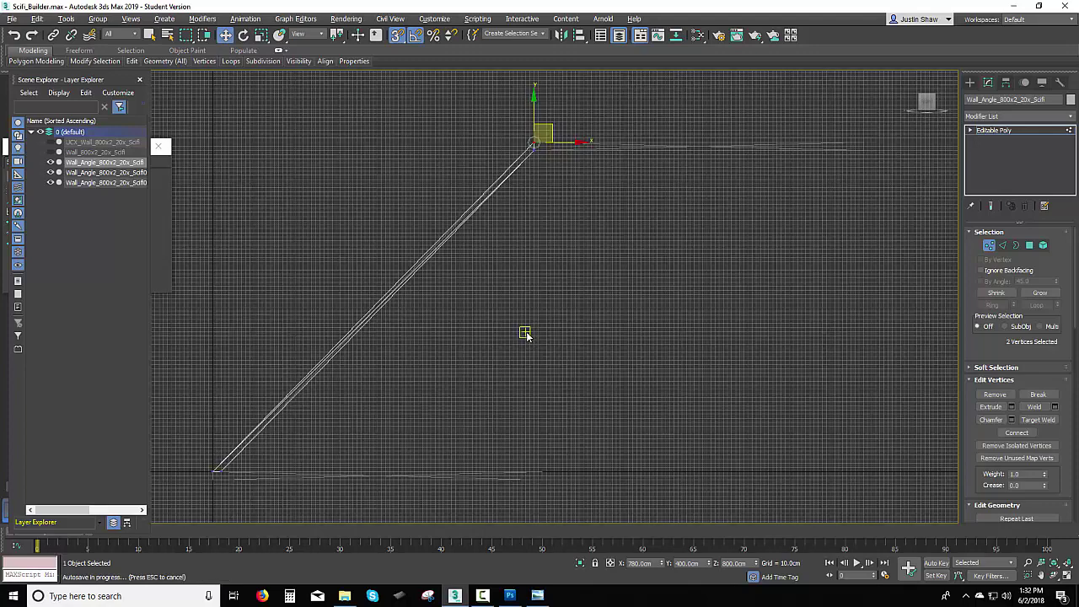
scroll(525, 334, down, 5)
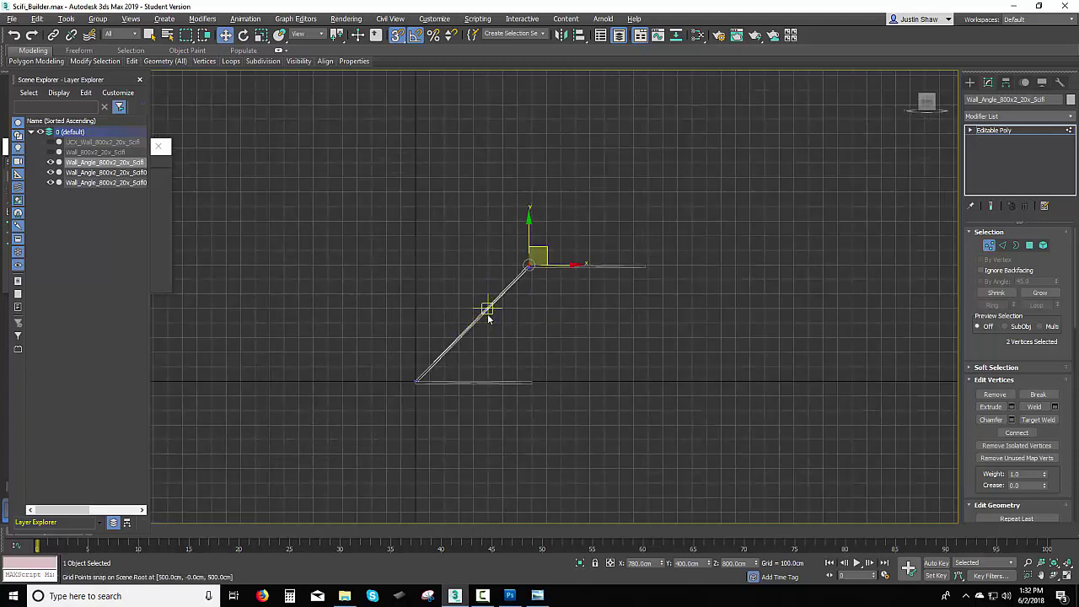
scroll(544, 300, up, 3)
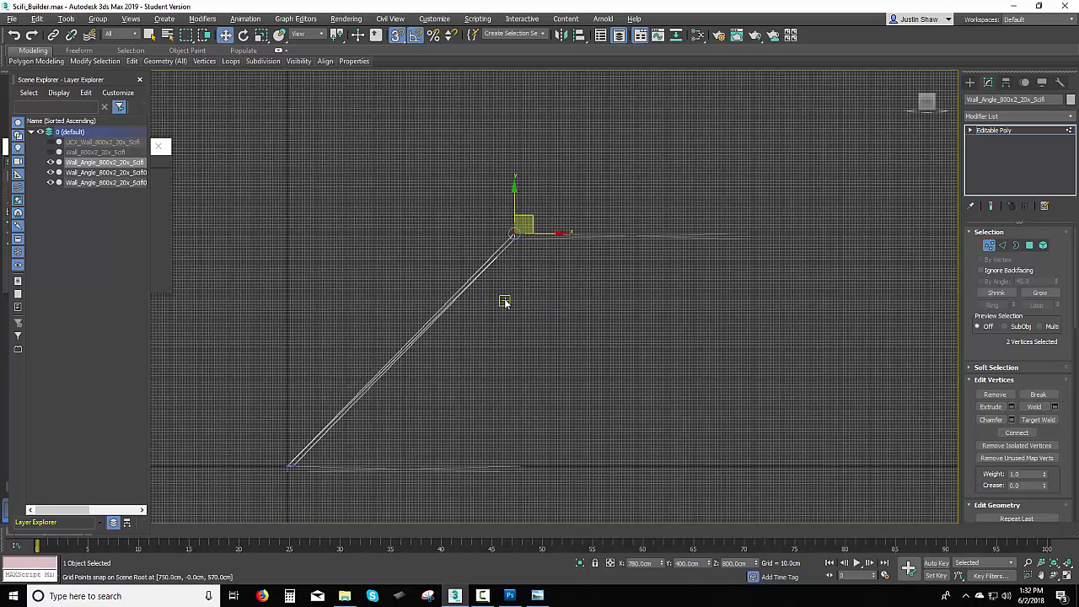
key(alt+w)
middle_click(626, 365)
key(alt+w)
mouse_move(561, 366)
alt+middle_down()
mouse_move(611, 381)
mouse_move(715, 357)
mouse_move(614, 374)
mouse_move(475, 374)
mouse_move(511, 369)
mouse_move(417, 309)
mouse_move(474, 357)
mouse_move(513, 369)
mouse_move(412, 345)
mouse_move(509, 385)
mouse_move(450, 360)
mouse_move(477, 349)
mouse_move(568, 367)
mouse_move(674, 360)
mouse_move(628, 412)
mouse_move(583, 365)
mouse_move(565, 376)
alt+middle_up()
- Clone the whole slanted wall as a copy named UCX_Wall_Angle_800x2_20x_Scifi and move it back onto the original at Y 0 cm
click(987, 250)
scroll(630, 413, up, 3)
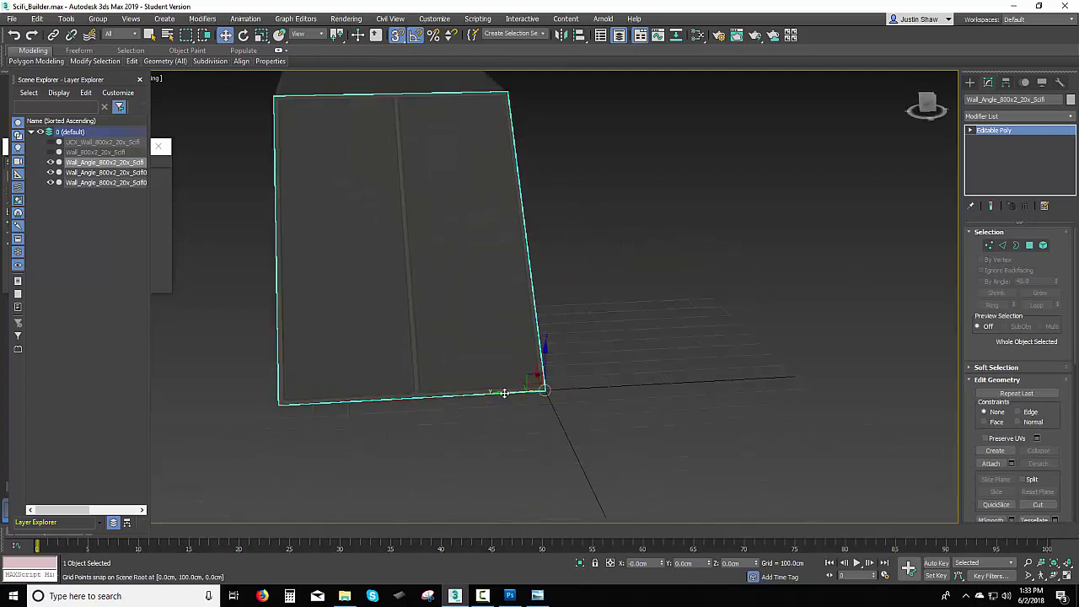
shift+drag(504, 393, 575, 389)
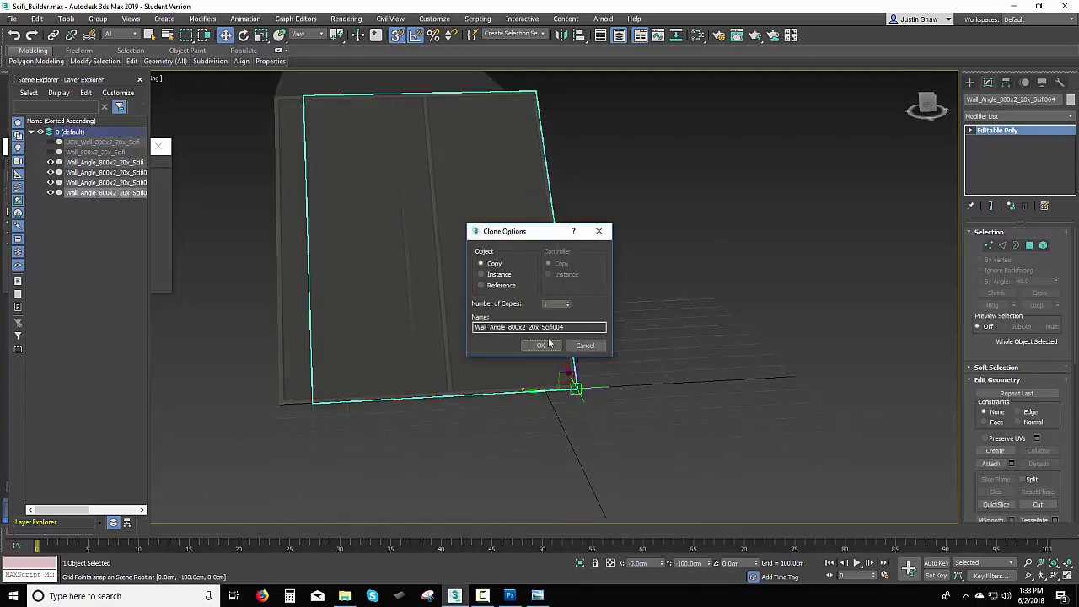
click(572, 327)
key(BackSpace)
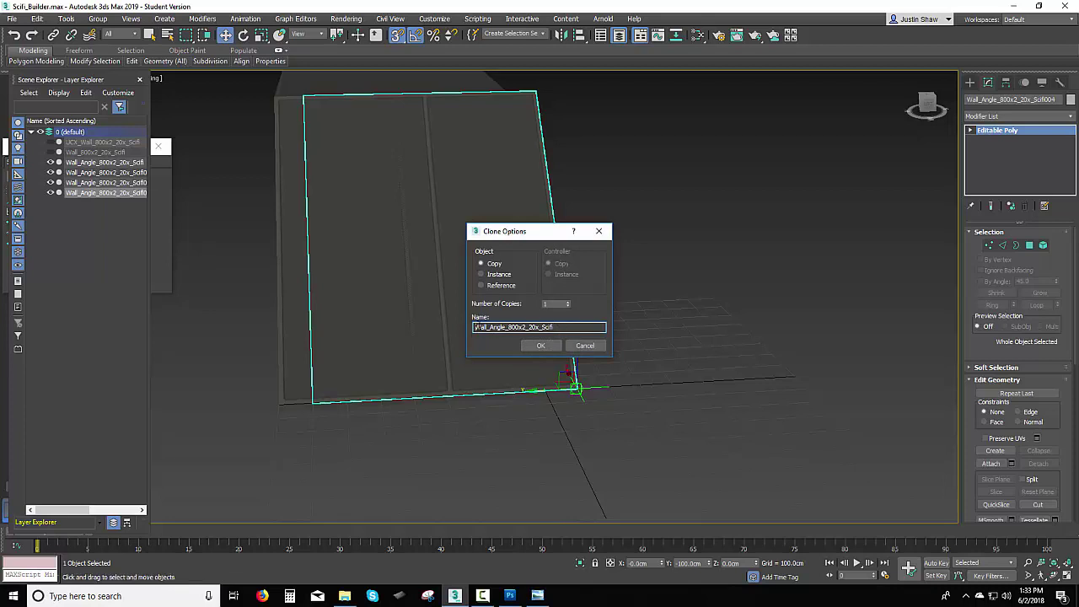
text(UCX_)
click(538, 346)
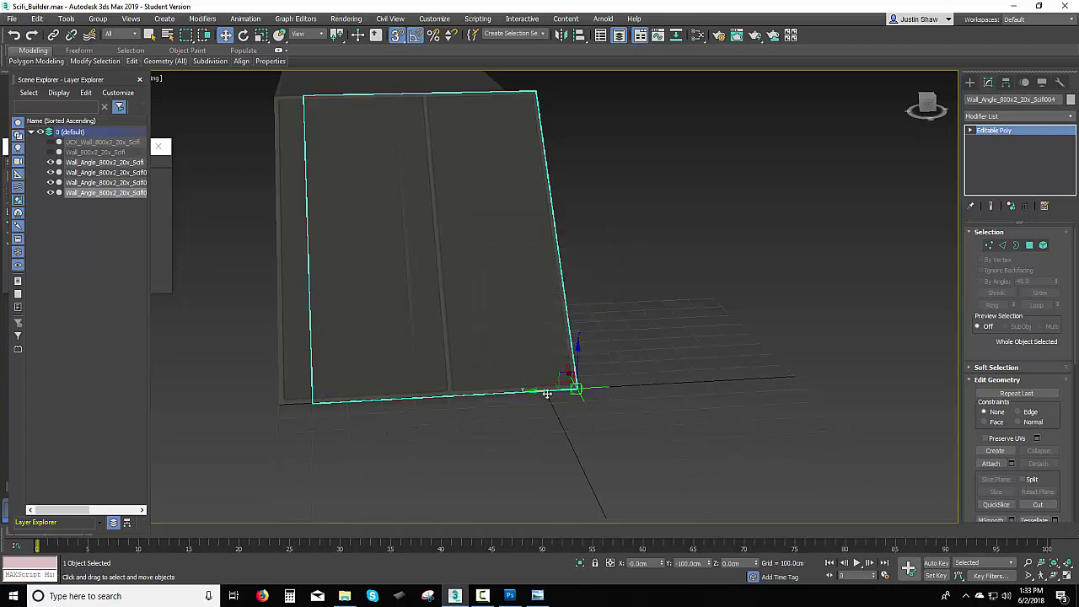
mouse_move(573, 387)
mouse_down()
mouse_move(527, 390)
mouse_move(545, 391)
mouse_up()
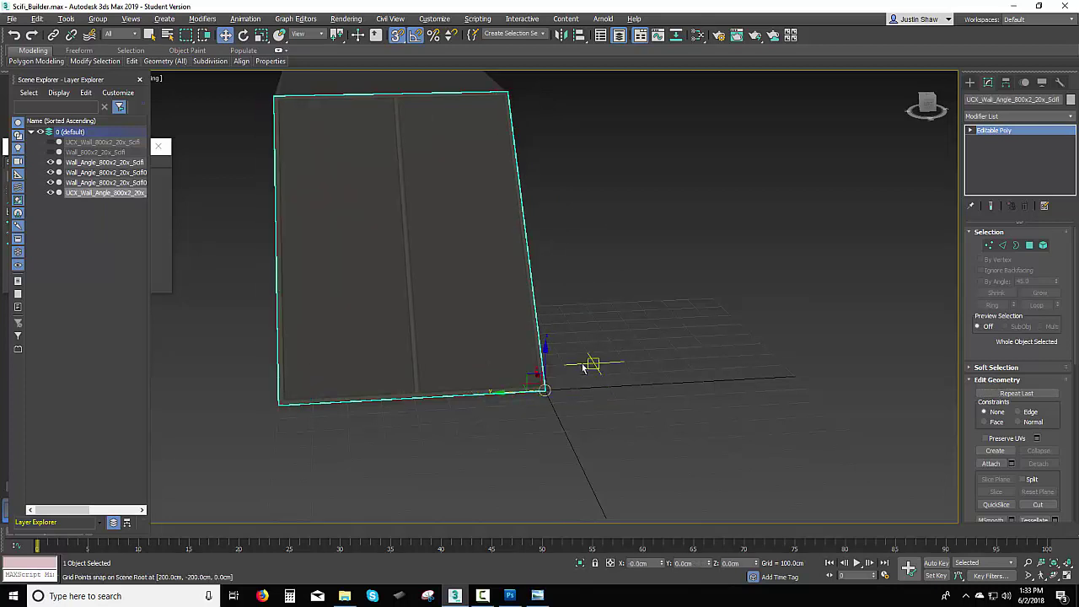
- Delete the two flat guide panels, keeping only the slanted wall and its UCX copy
mouse_move(591, 363)
alt+middle_down()
mouse_move(470, 360)
mouse_move(484, 393)
alt+middle_up()
scroll(485, 393, down, 3)
drag(567, 457, 489, 386)
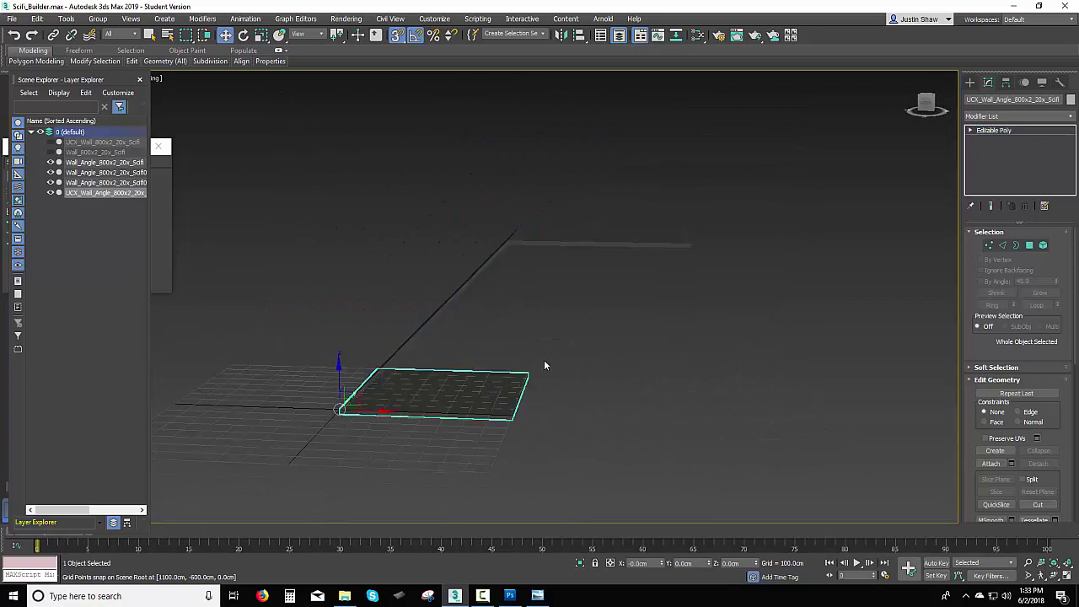
key(Delete)
- Export the slanted wall and its UCX copy as a selection to the Assets folder, in FBX format, named Wall_Angled_800x2_20x_Scifi
alt+middle_drag(455, 325, 566, 366)
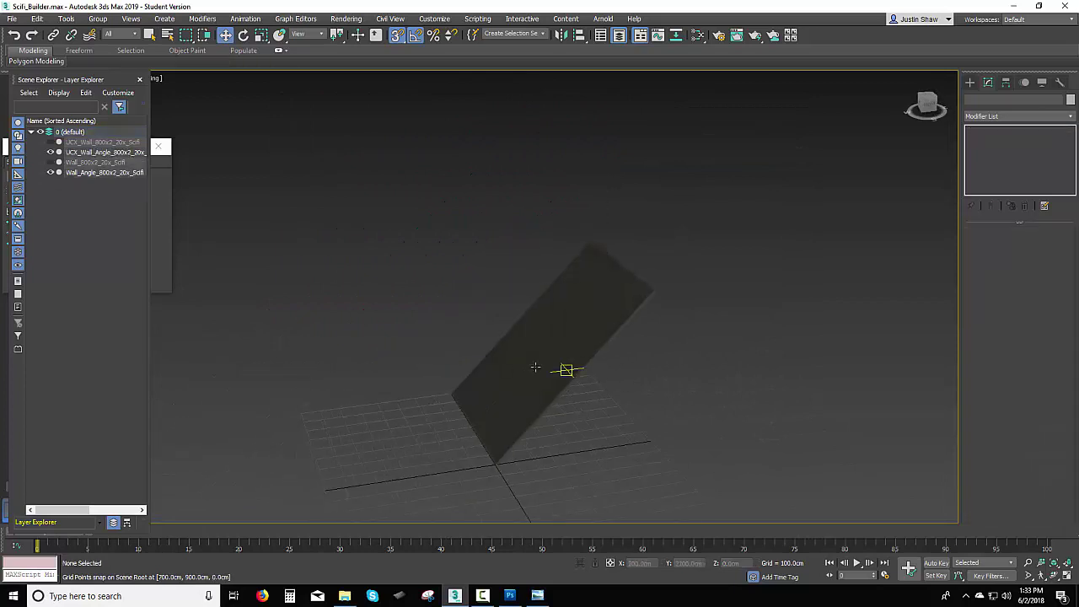
drag(403, 272, 561, 413)
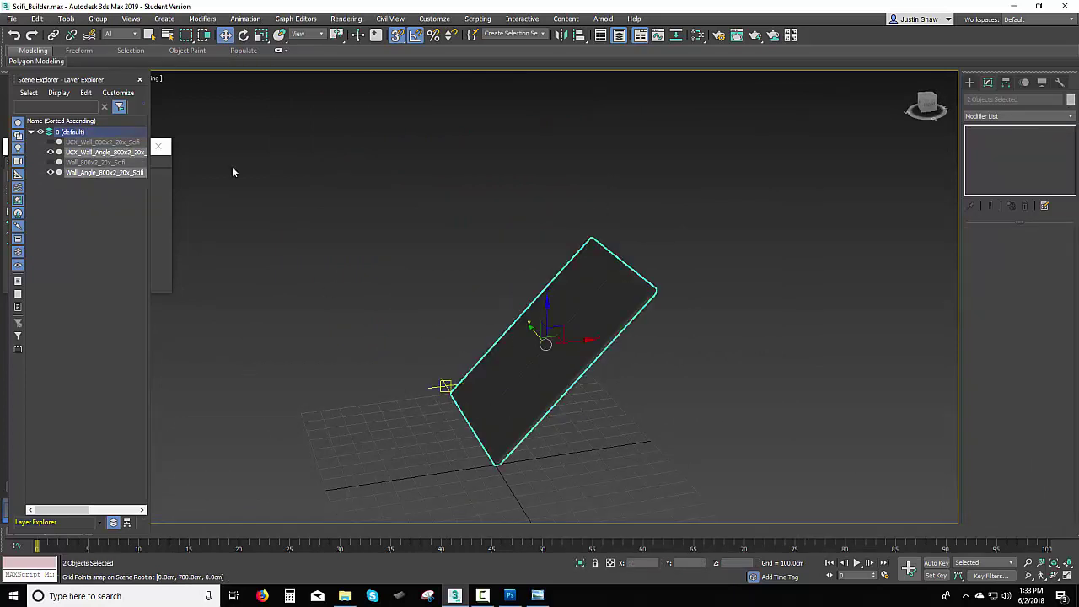
click(12, 19)
mouse_move(59, 185)
click(165, 206)
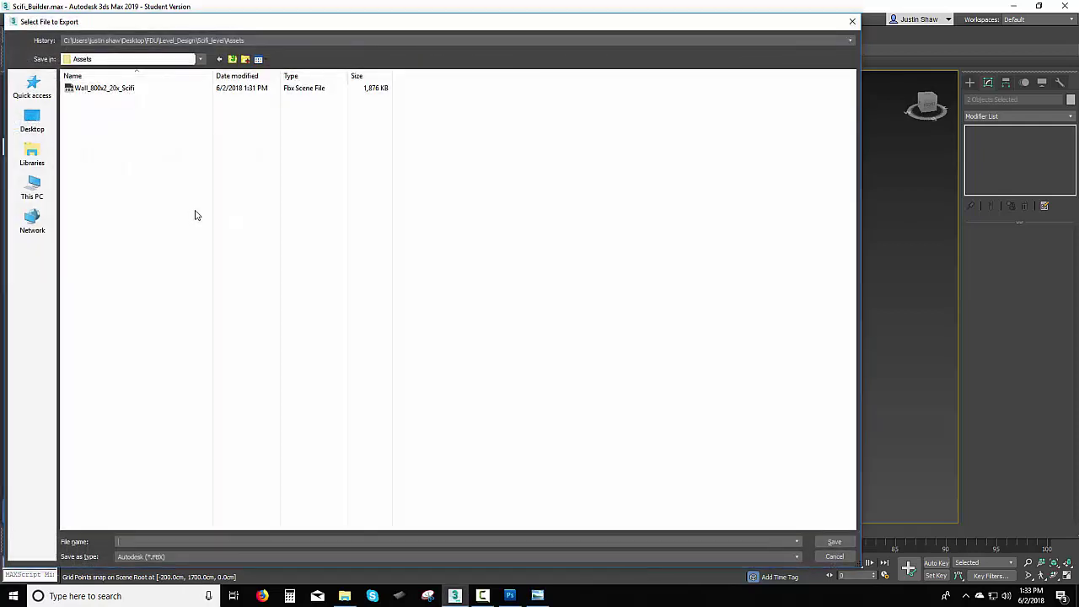
click(118, 88)
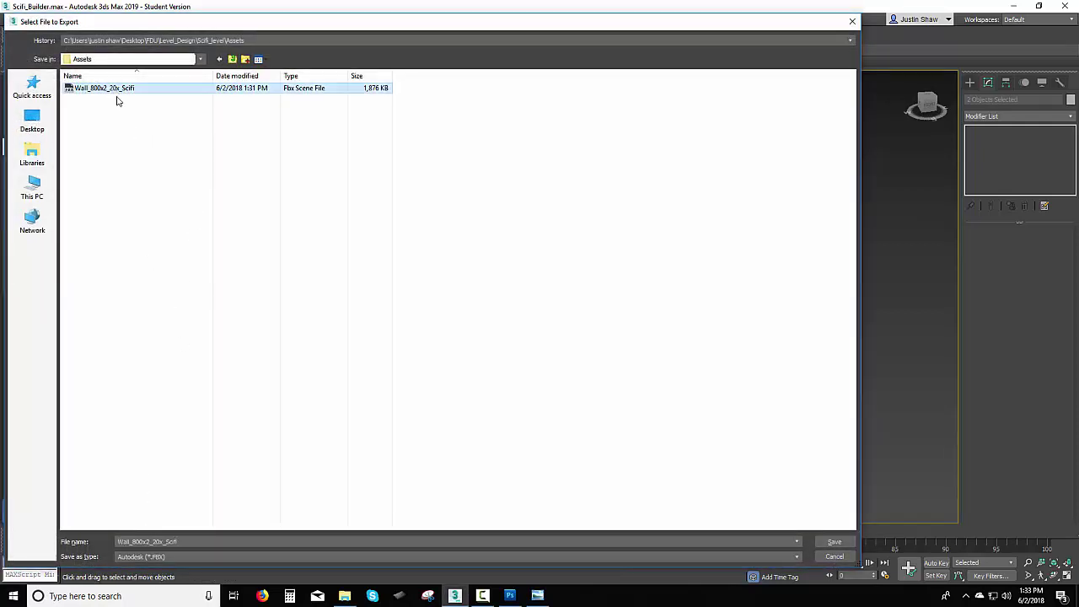
double_click(132, 543)
click(133, 542)
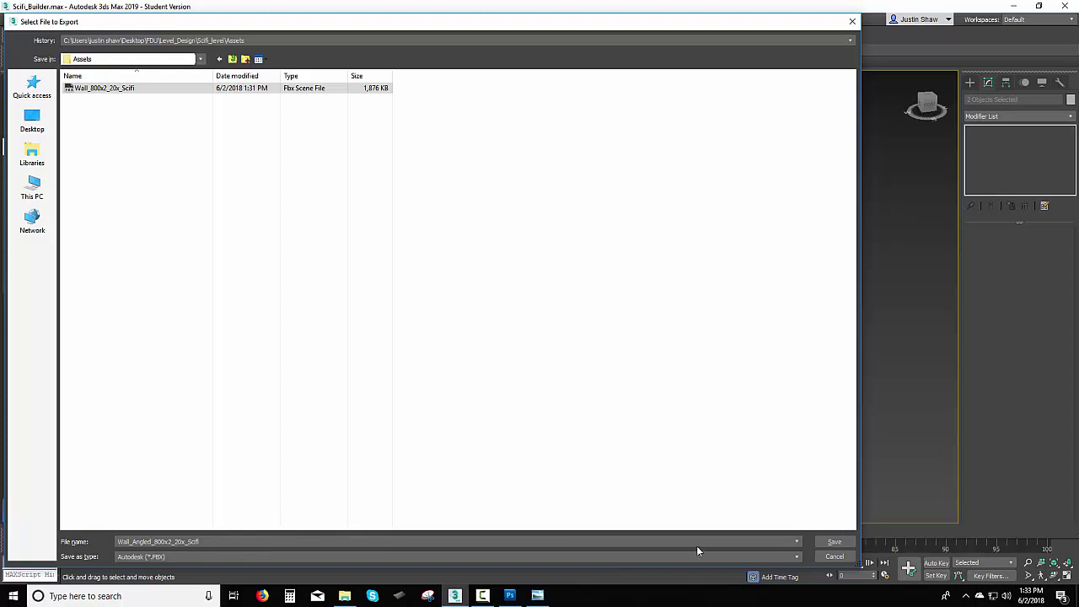
click(231, 553)
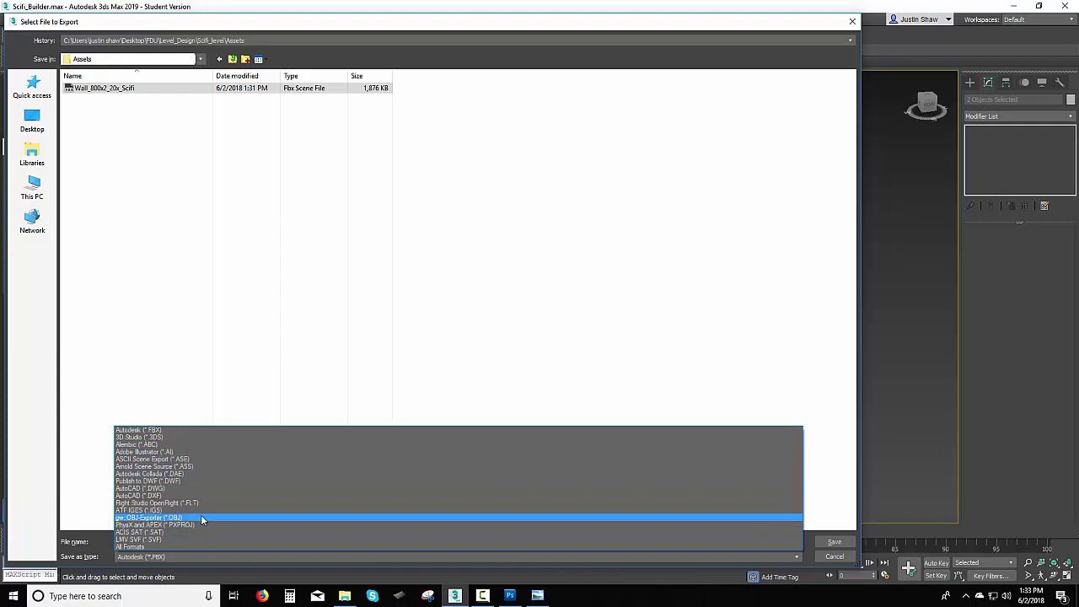
click(160, 431)
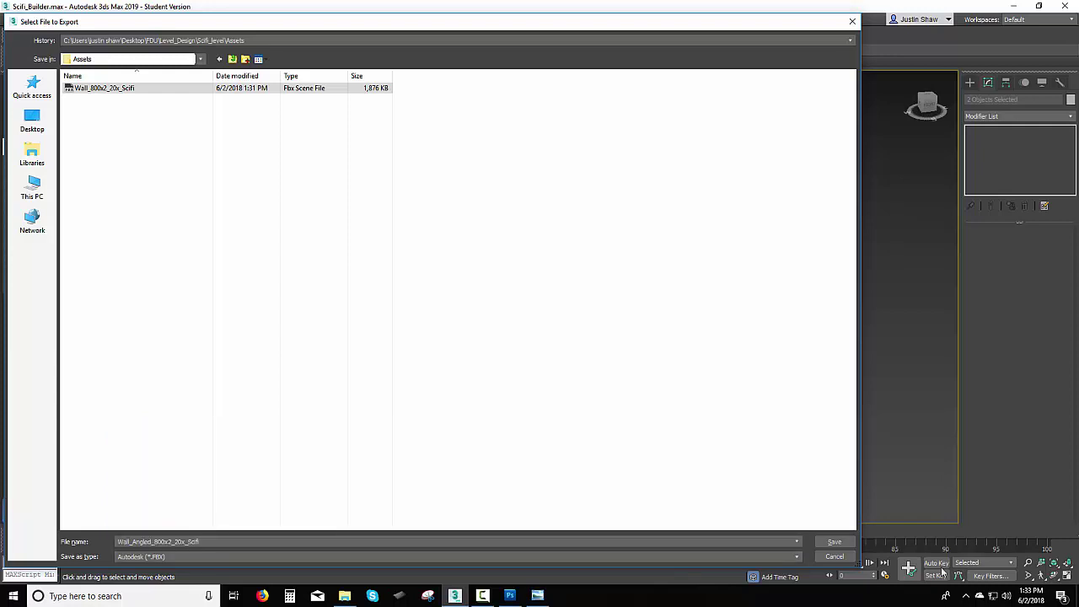
click(838, 542)
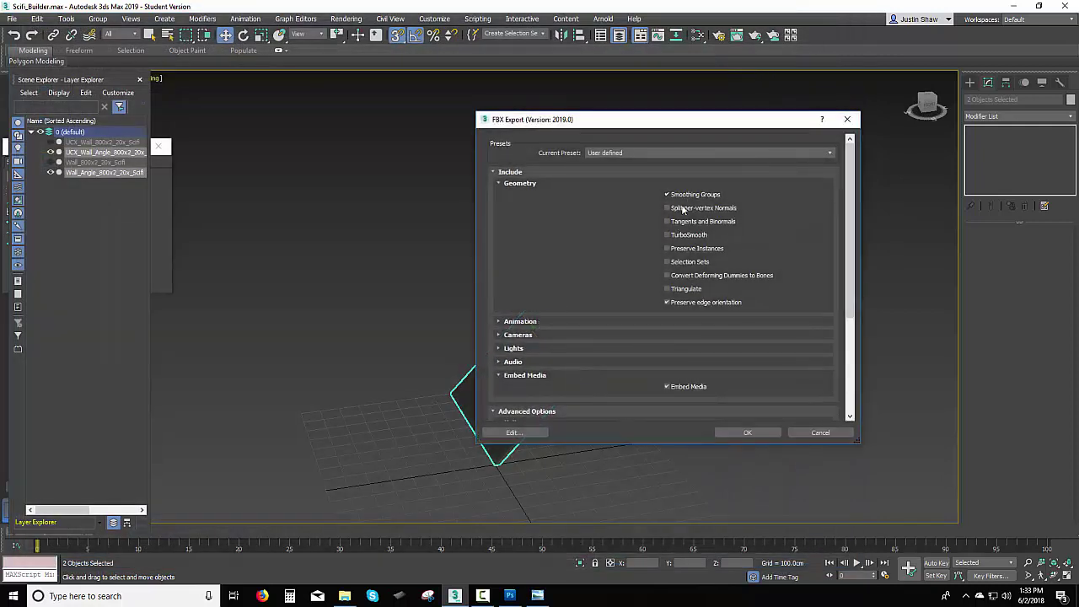
- Complete the FBX export with the existing options, keeping Smoothing Groups and Embed Media enabled
drag(852, 262, 847, 311)
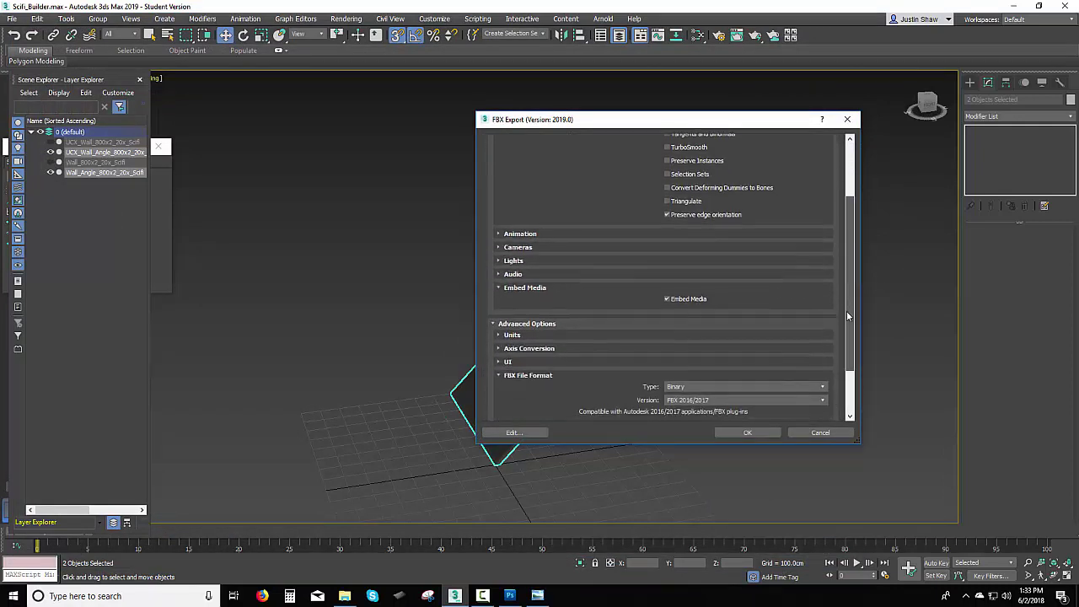
click(727, 434)
key(q)
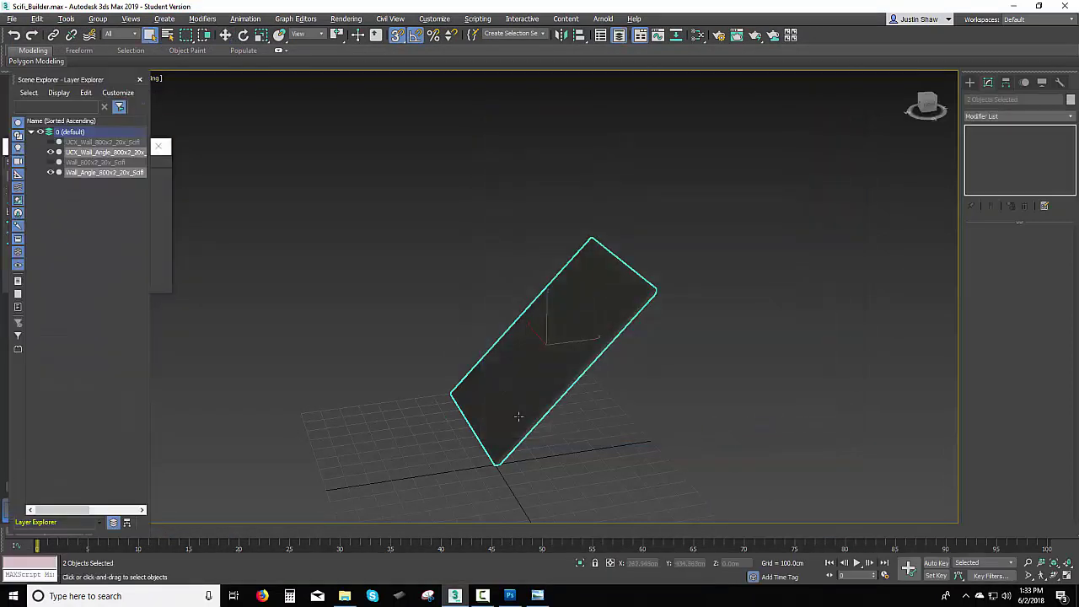
alt+middle_drag(517, 417, 514, 415)
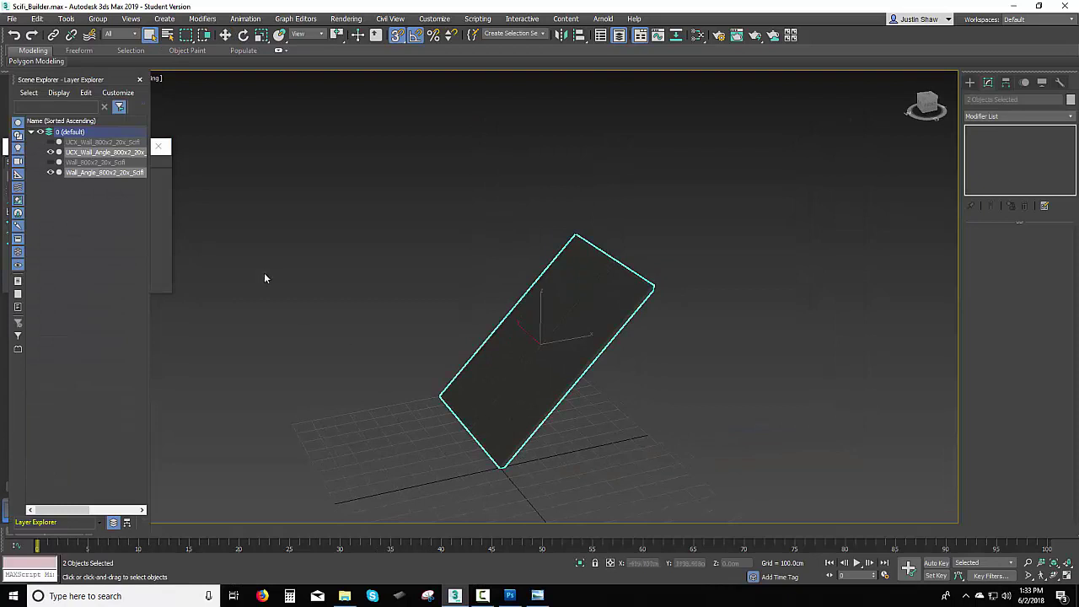
- Review the wall, floor and ceiling pieces on the Kit1_model_Concept_Sheet image in Windows Photo Viewer
click(537, 597)
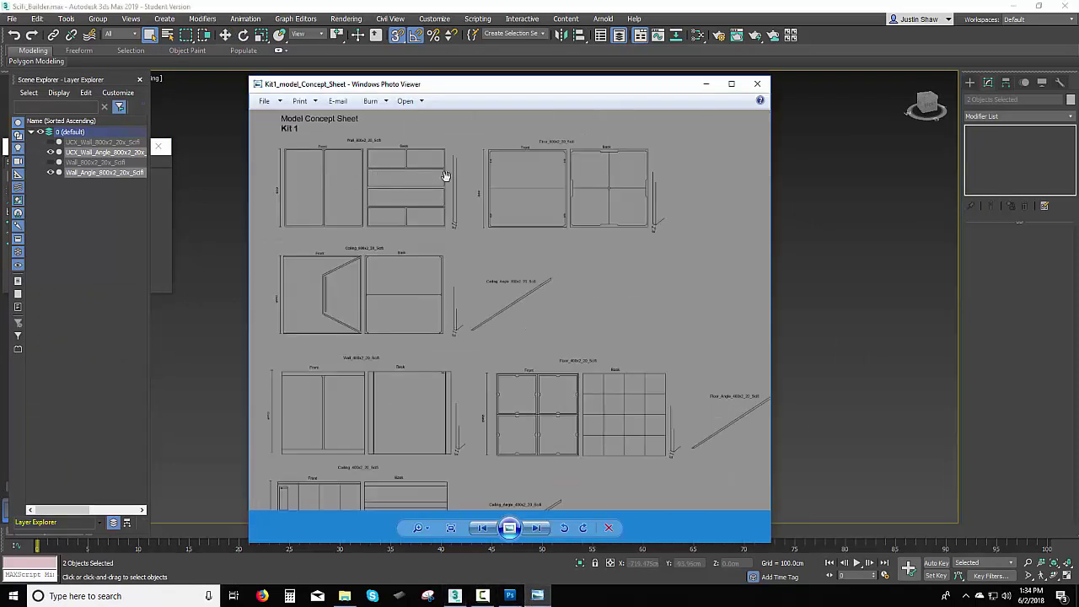
drag(377, 374, 380, 296)
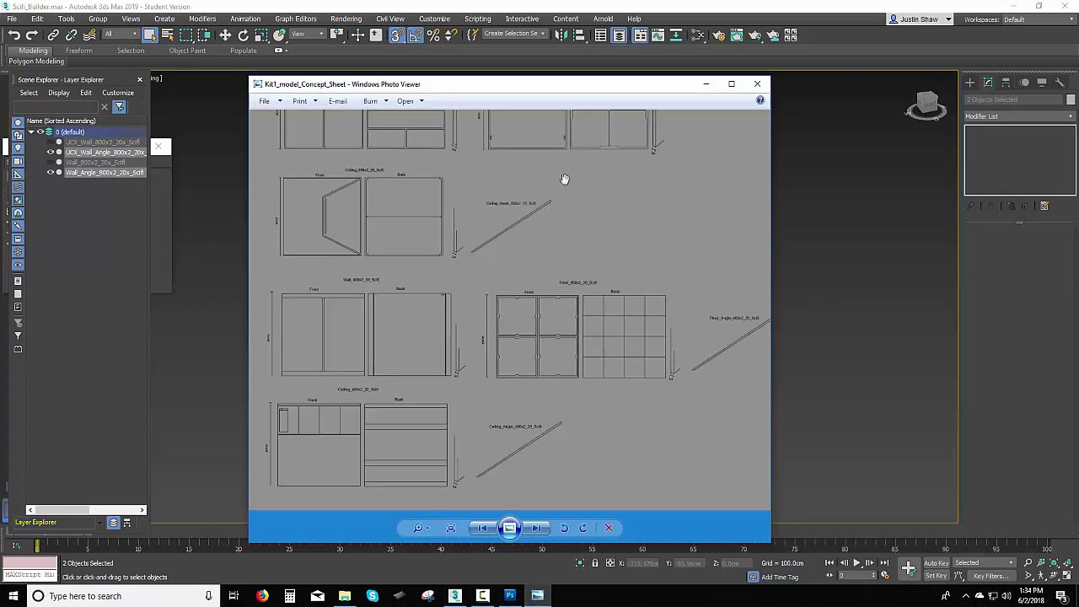
drag(565, 371, 518, 310)
drag(369, 377, 459, 448)
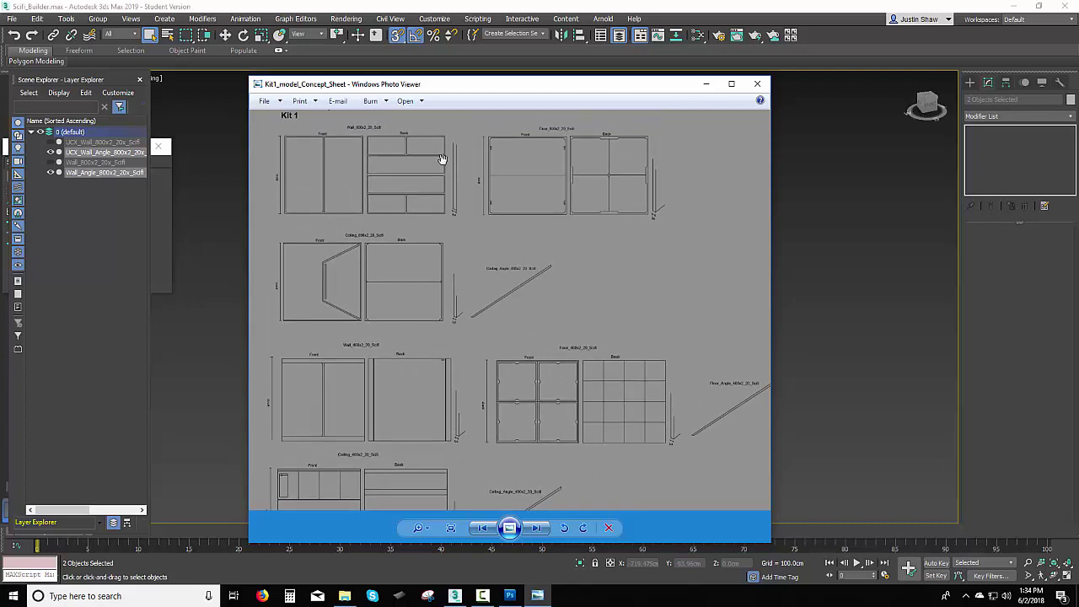
- Switch to File Explorer and browse from Level_Design to the Maps > Old > Final_Maps texture folder
click(345, 594)
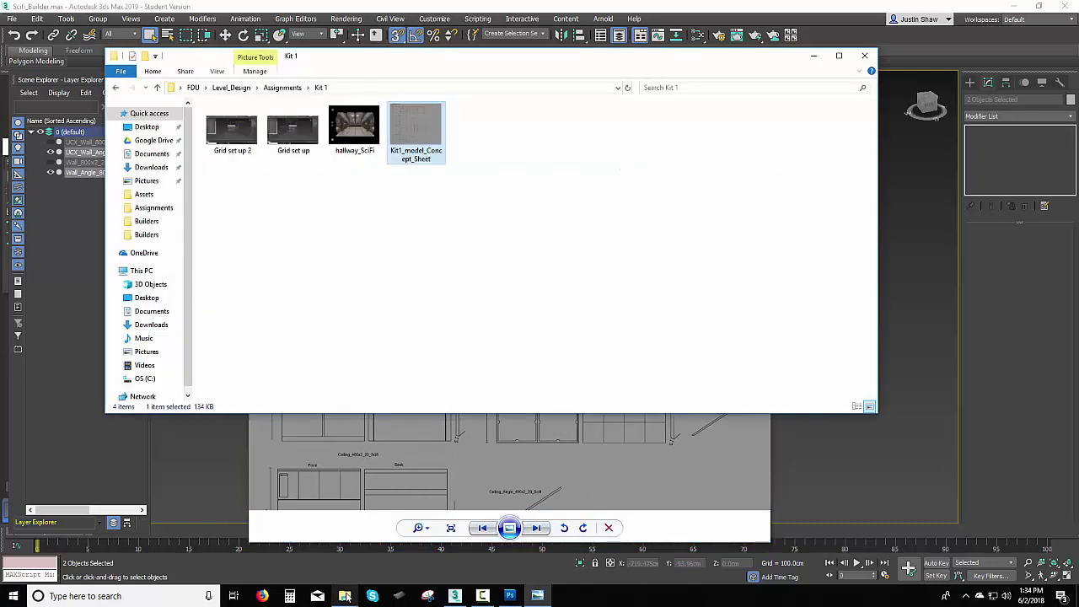
click(116, 91)
click(115, 91)
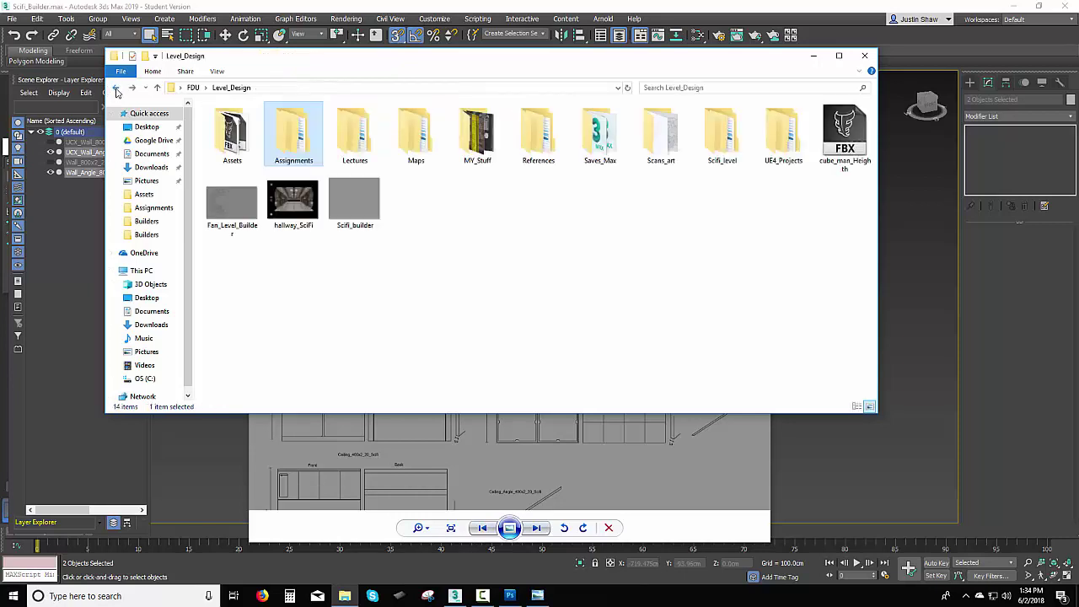
double_click(413, 139)
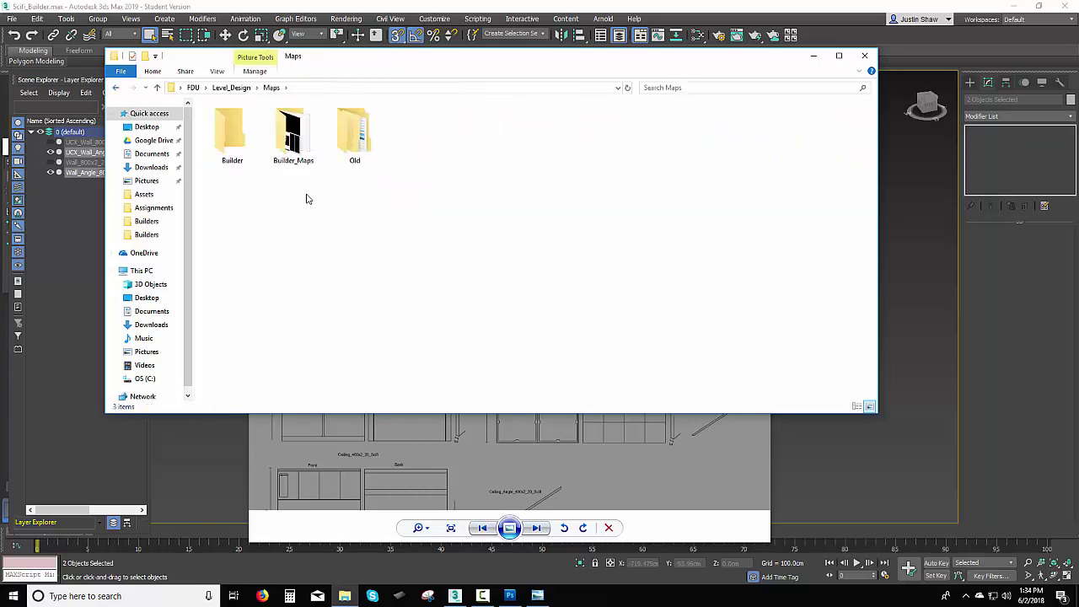
double_click(347, 135)
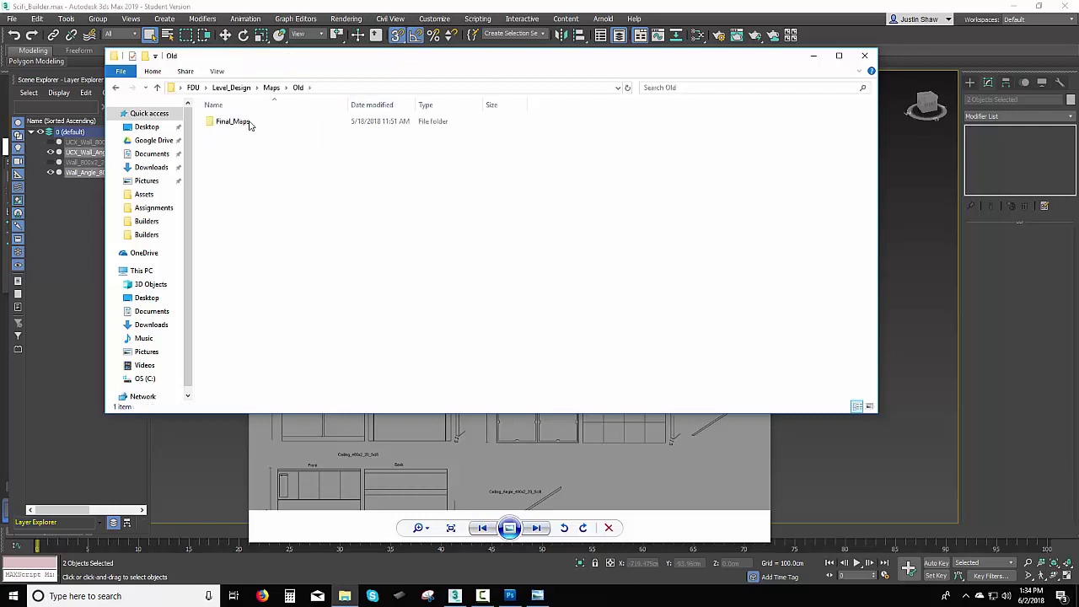
double_click(234, 122)
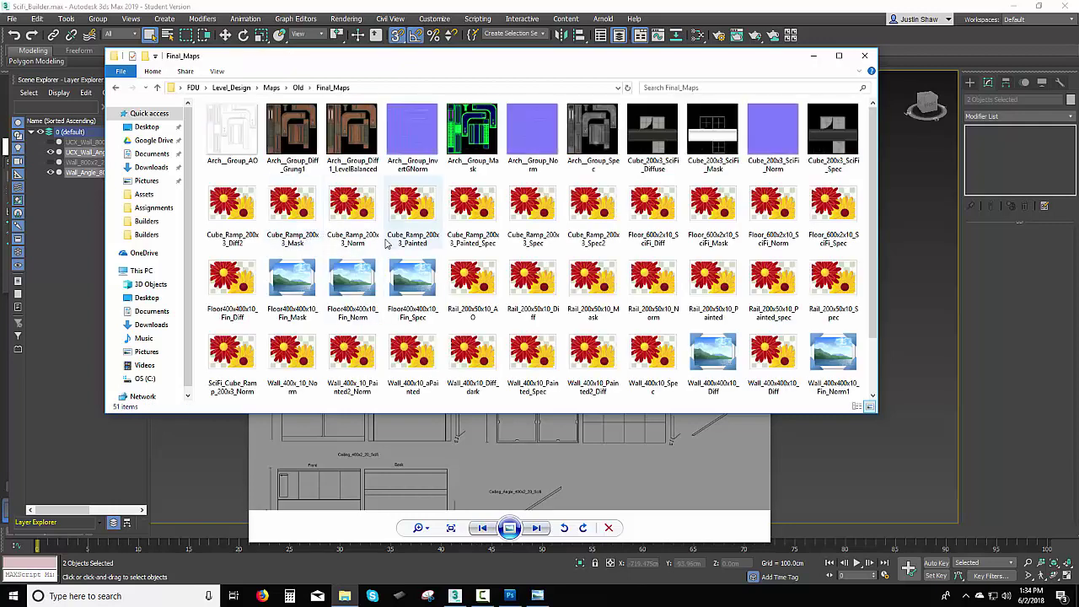
scroll(545, 272, down, 1)
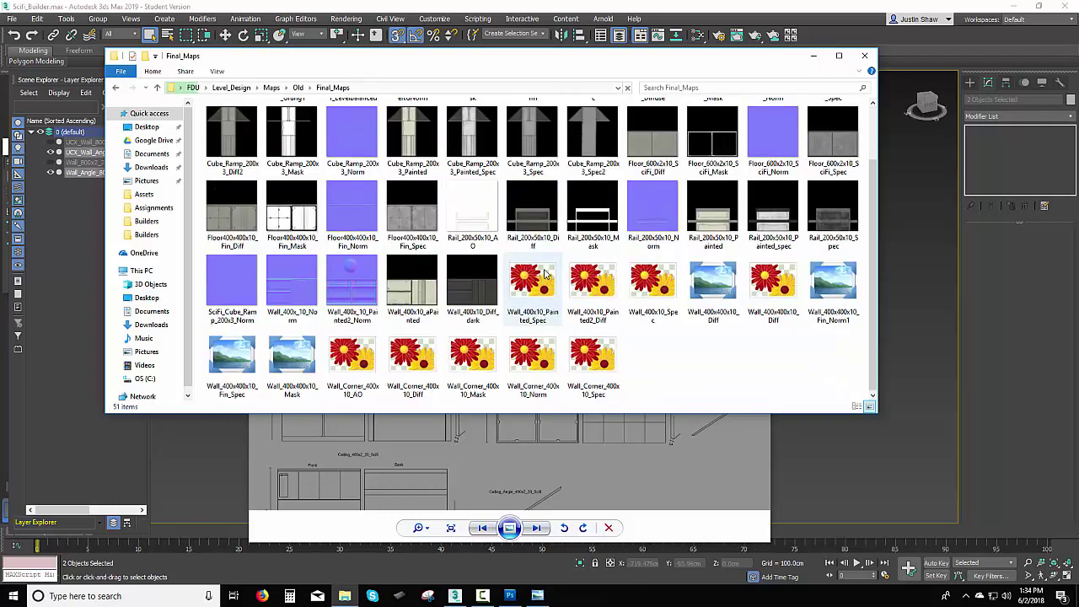
- Look through the finished wall textures in Final_Maps, from Wall_400x10_aPainted to Wall_400x400x10_Diff, and close the image viewer
click(420, 289)
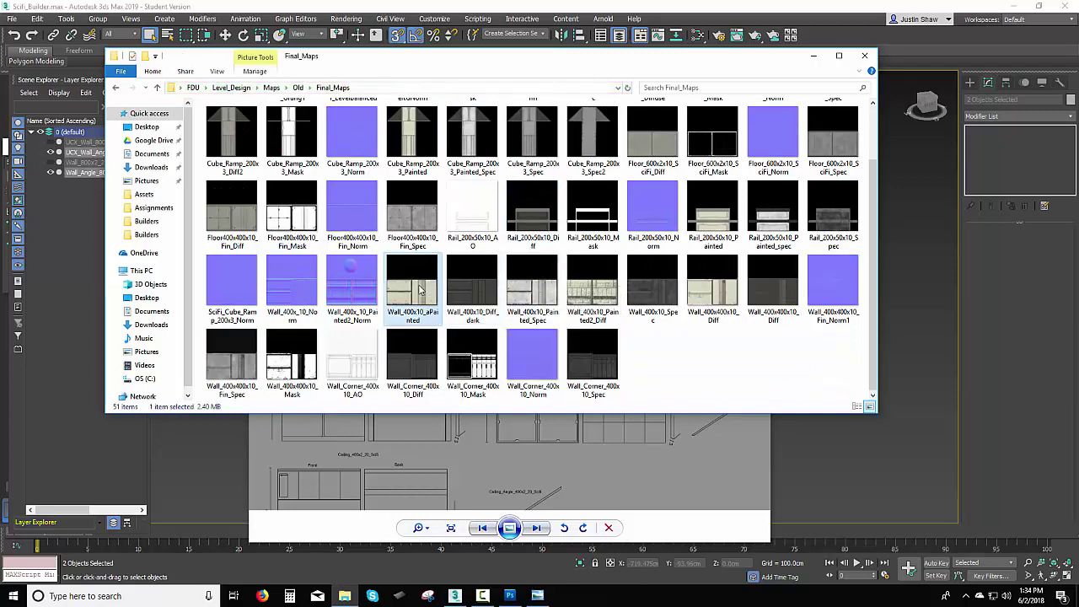
double_click(420, 289)
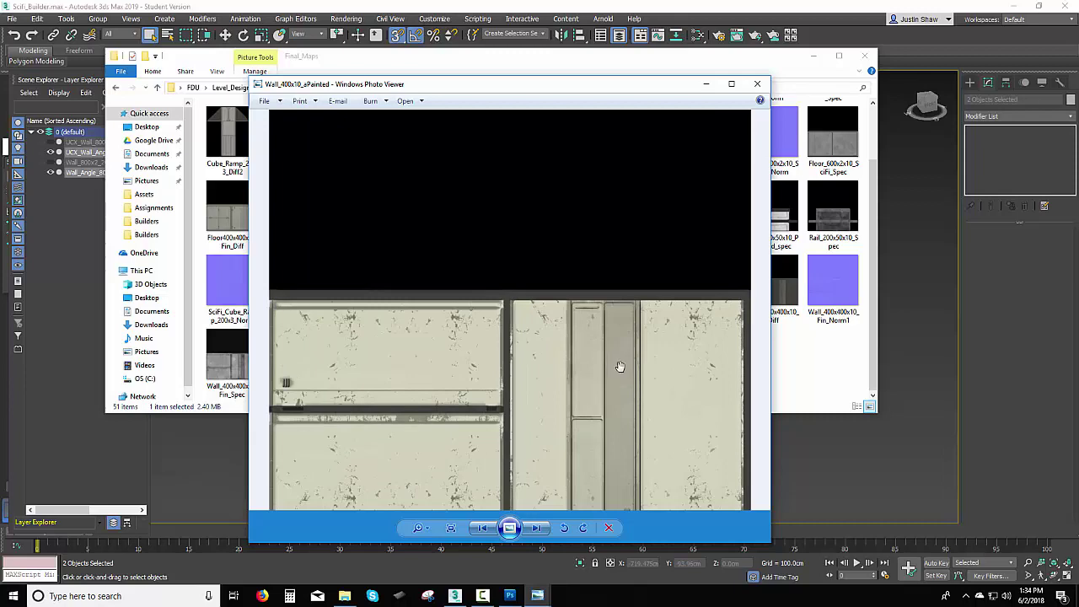
key(Right)
key(Right)
key(Right)
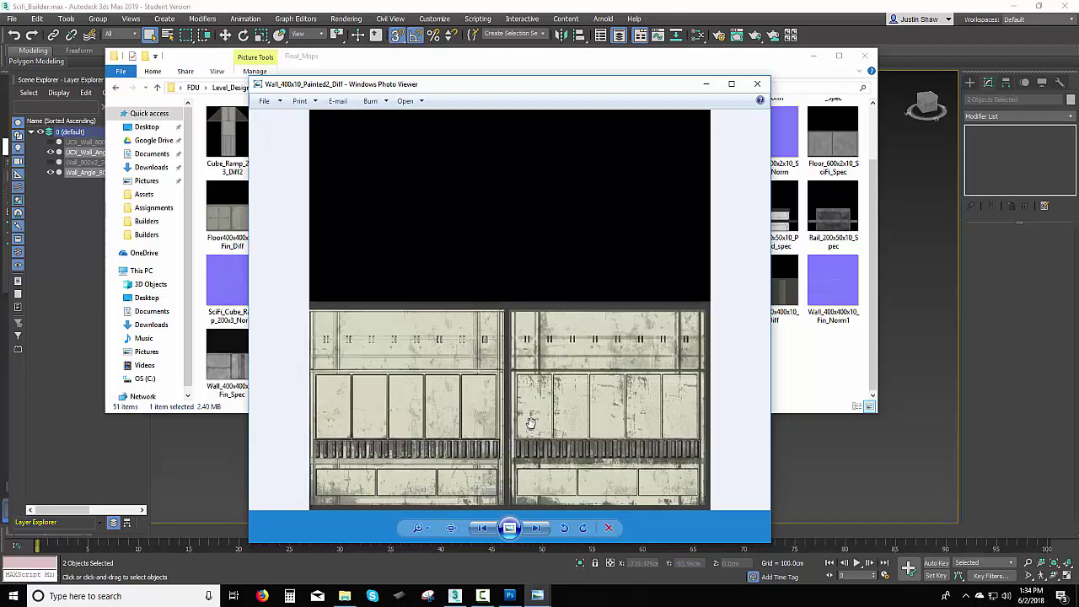
key(Right)
key(Right)
key(Right)
key(Right)
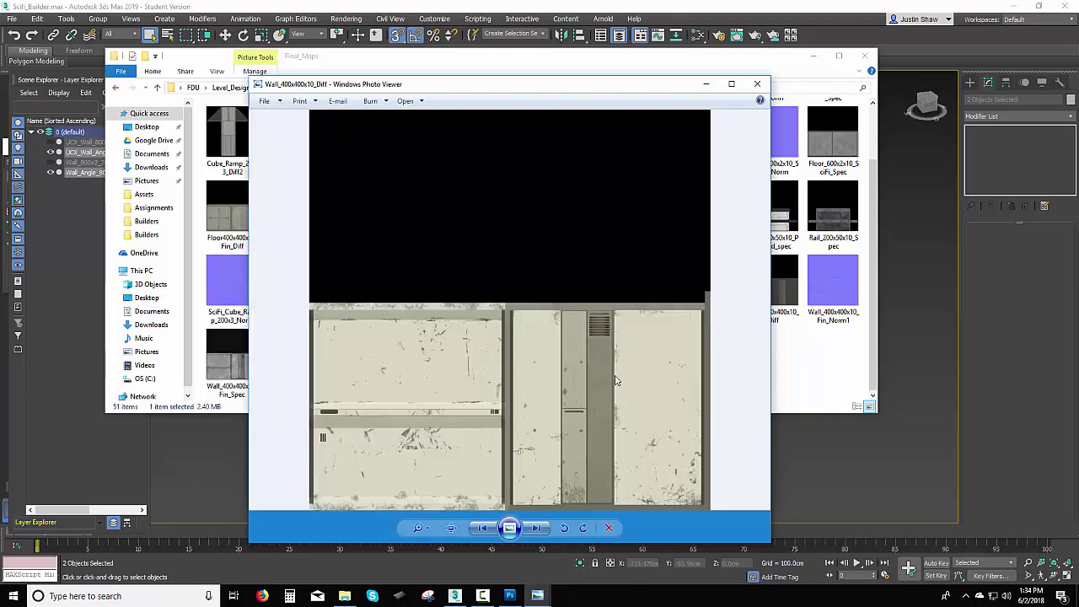
click(757, 83)
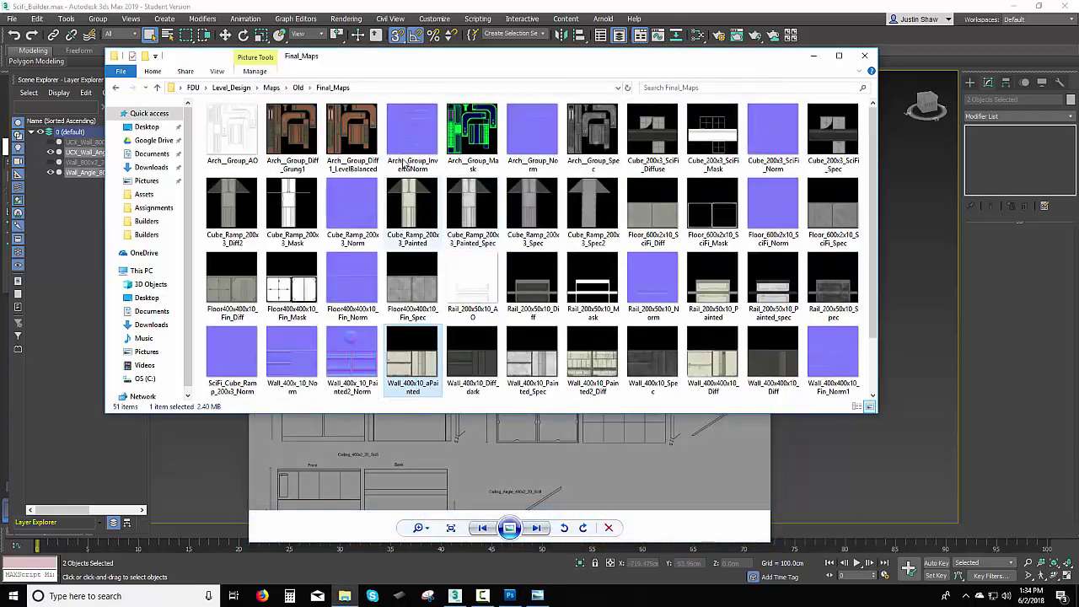
- View the arch textures Arch__Group_Diff1_LevelBalanced and Arch__Group_Diff_Grung1, closing the viewer when done
double_click(351, 135)
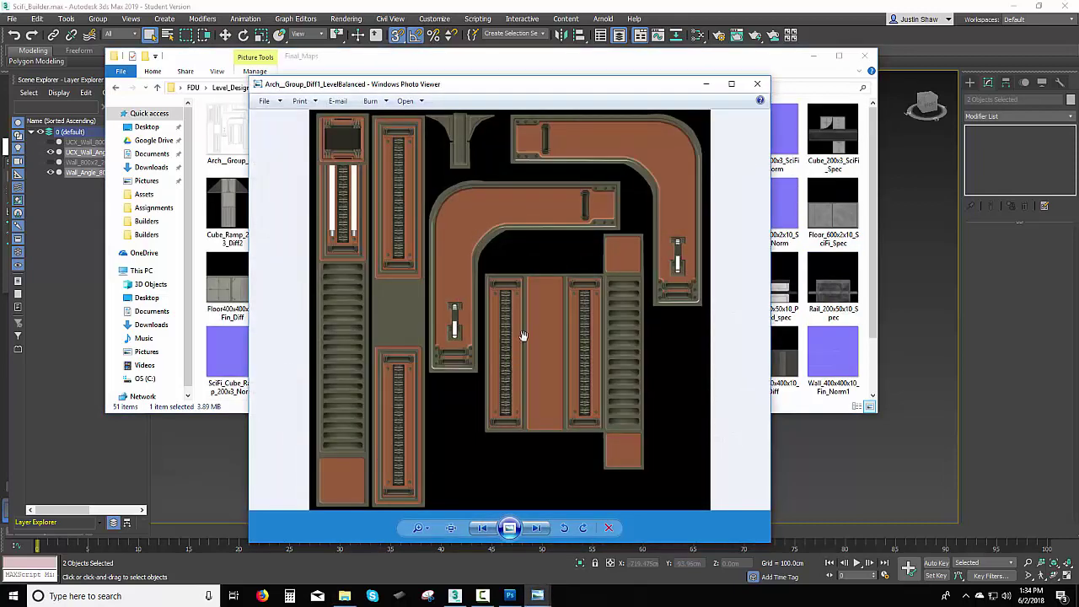
scroll(523, 335, up, 2)
key(Right)
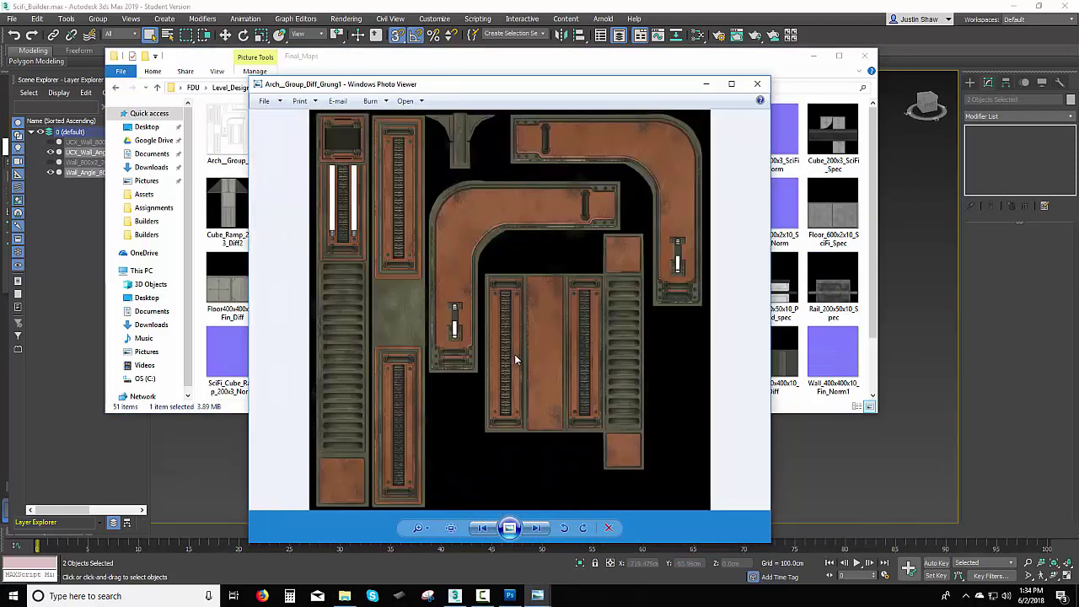
click(757, 84)
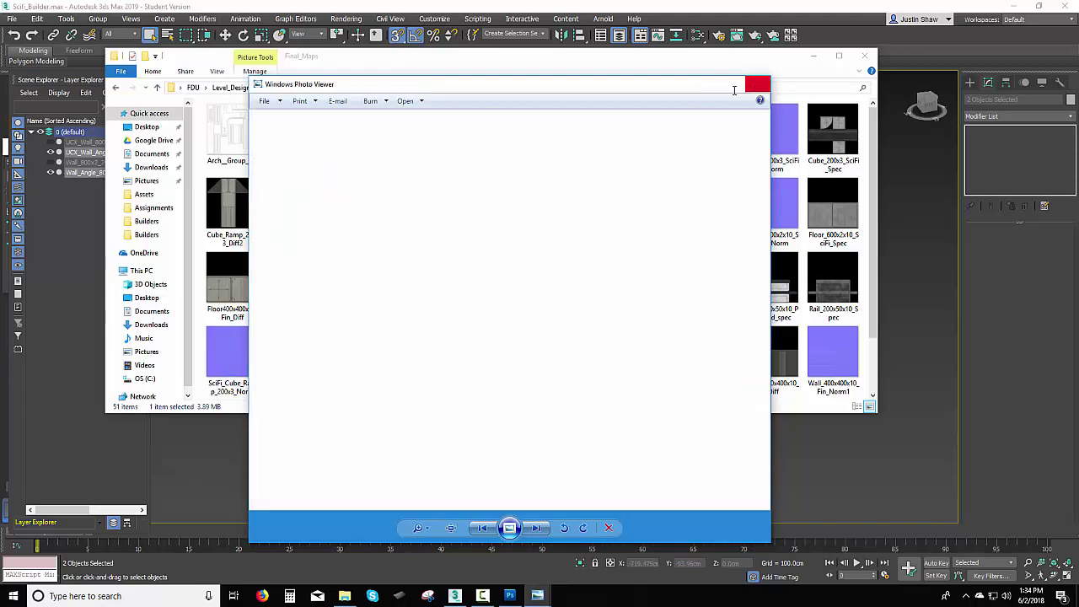
- Go back to the Level_Design folder and open the Kit 2 folder inside Assignments
click(116, 89)
click(115, 88)
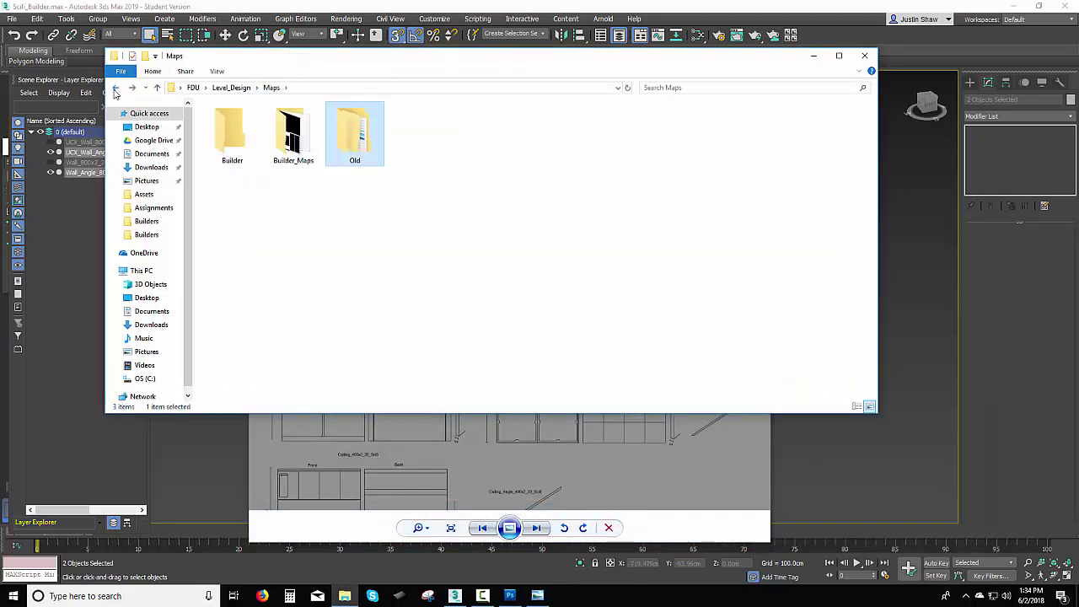
click(116, 87)
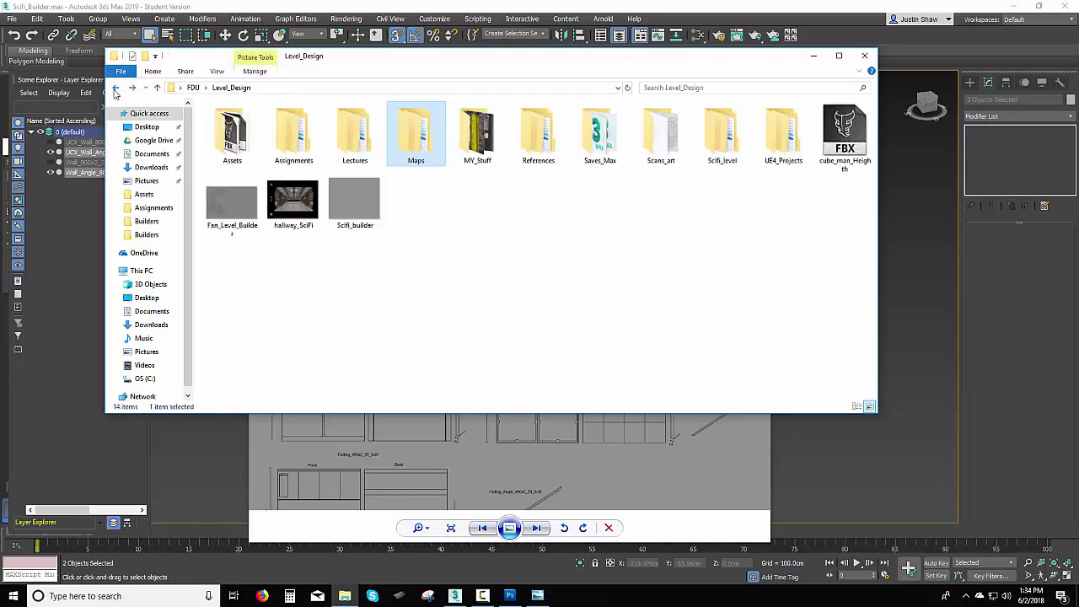
double_click(293, 134)
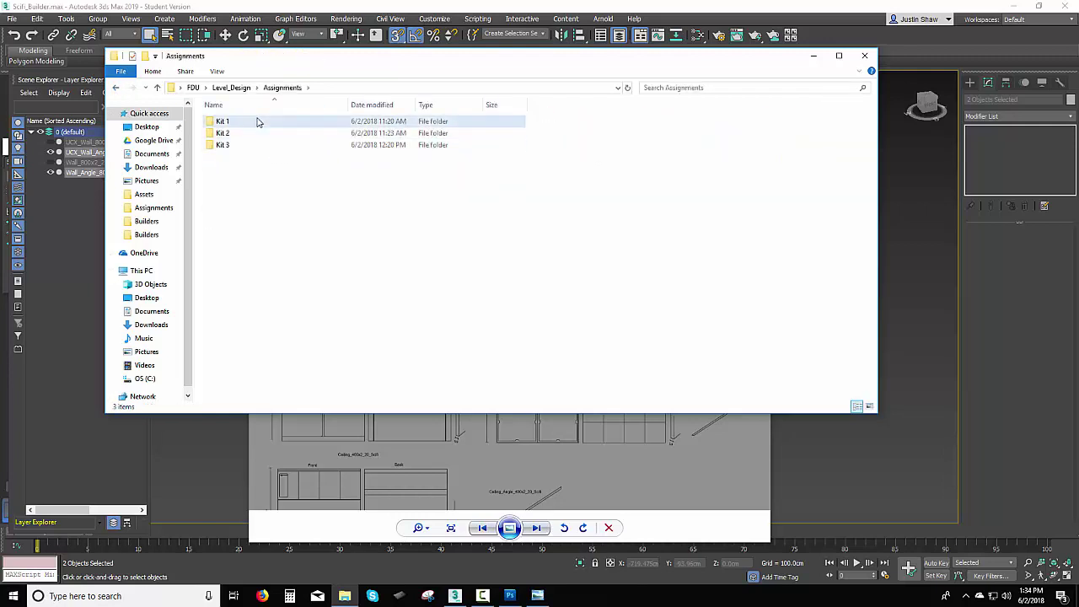
double_click(258, 123)
click(156, 88)
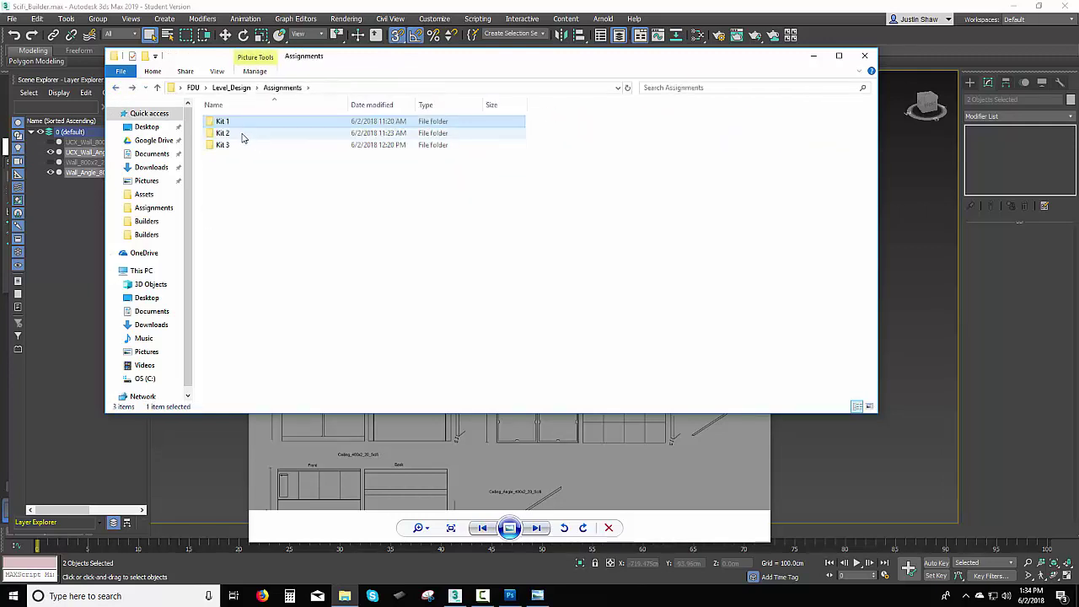
double_click(241, 133)
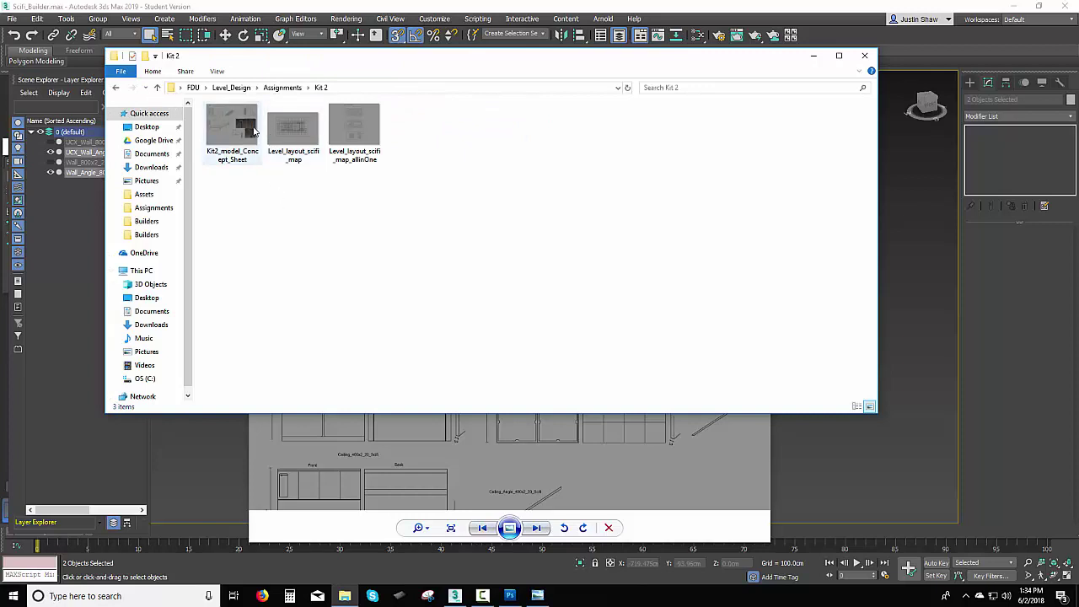
- Examine the door arch concept and its neighbouring pieces on the Kit2_model_Concept_Sheet image, and close the sheet
double_click(232, 127)
scroll(715, 375, up, 4)
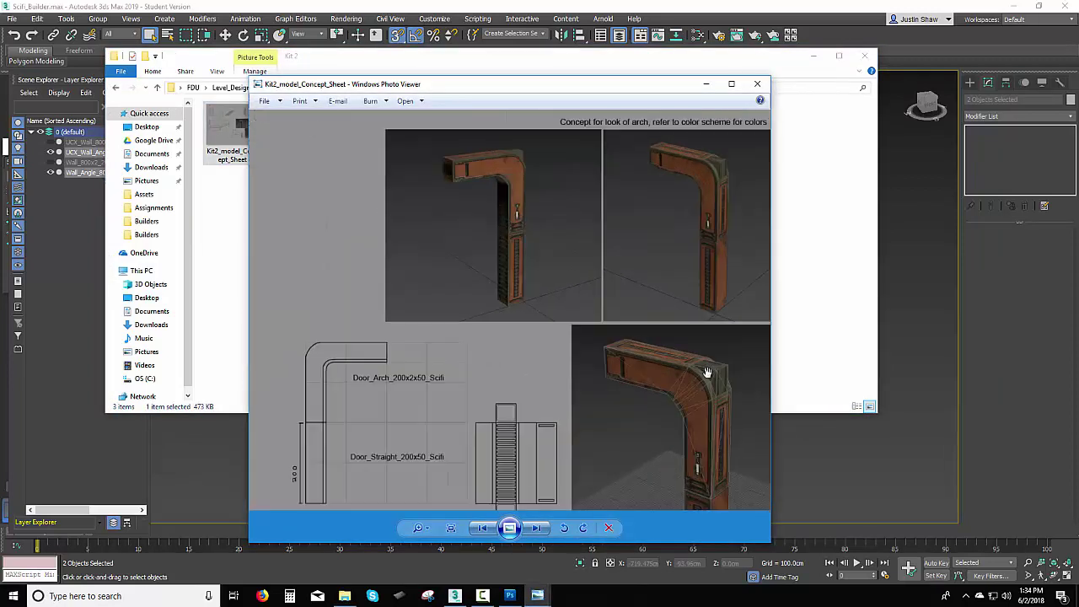
scroll(634, 348, up, 2)
drag(494, 248, 528, 361)
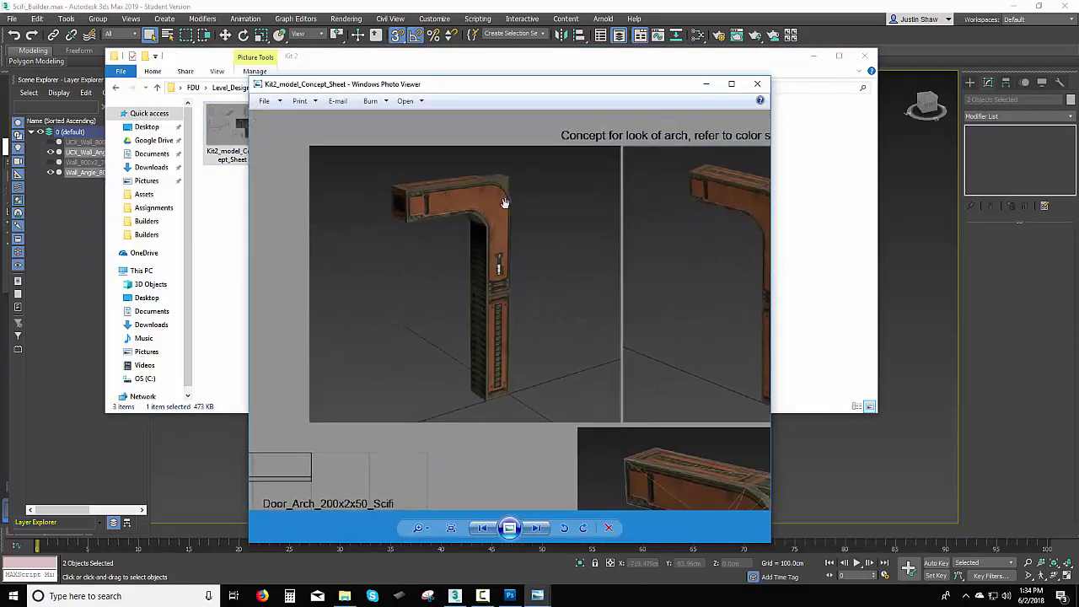
scroll(509, 350, down, 3)
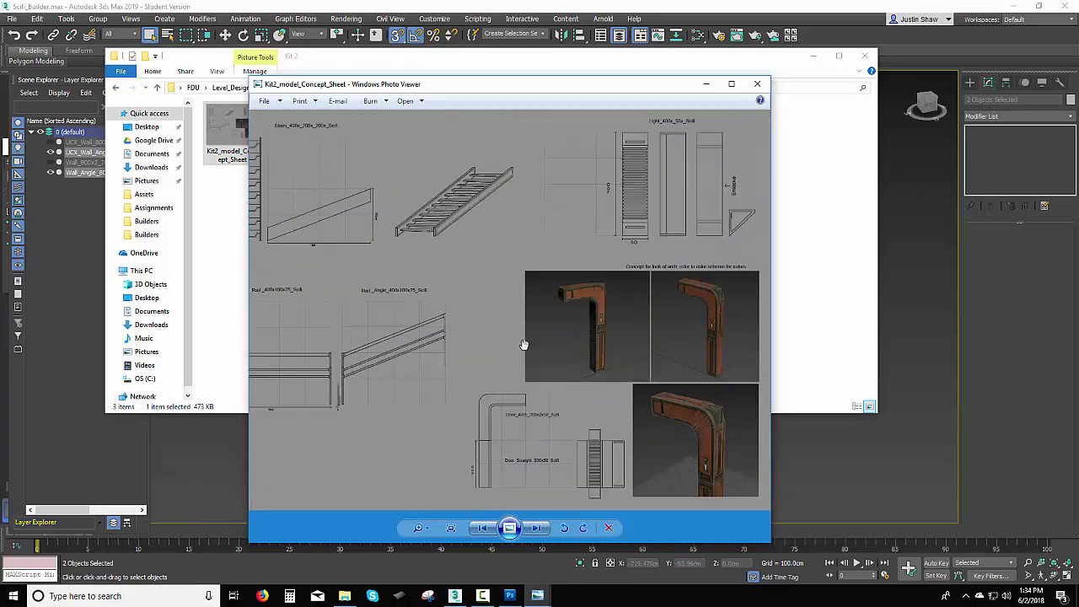
scroll(524, 345, down, 1)
click(757, 83)
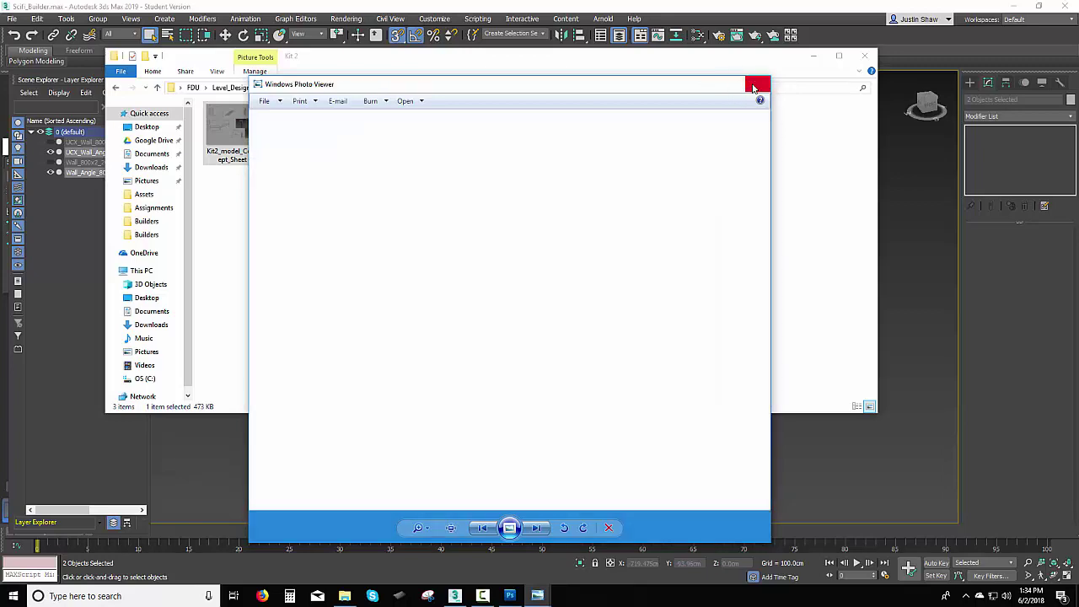
- Check the slanted wall in 3ds Max and return to the Kit1_model_Concept_Sheet image to review its wall, floor and ceiling pieces
click(523, 5)
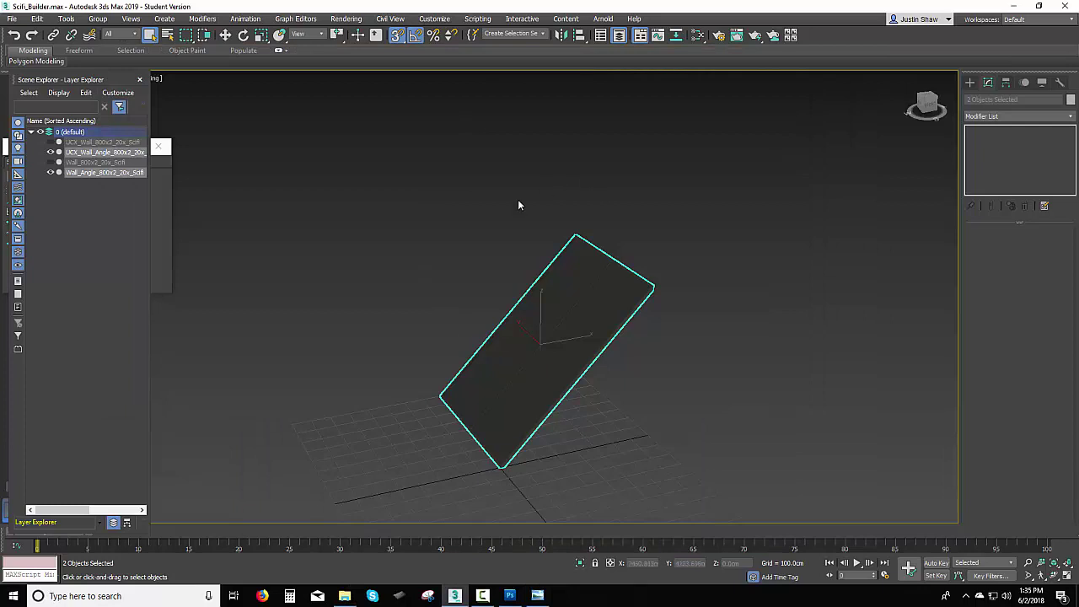
middle_drag(481, 256, 448, 220)
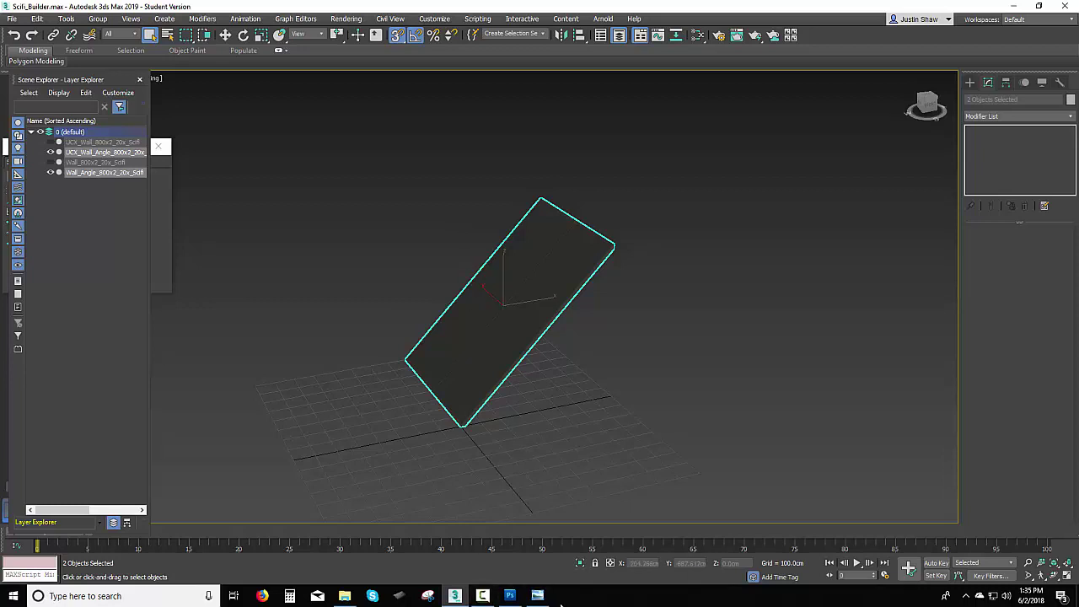
click(537, 595)
drag(561, 298, 574, 258)
drag(545, 419, 547, 457)
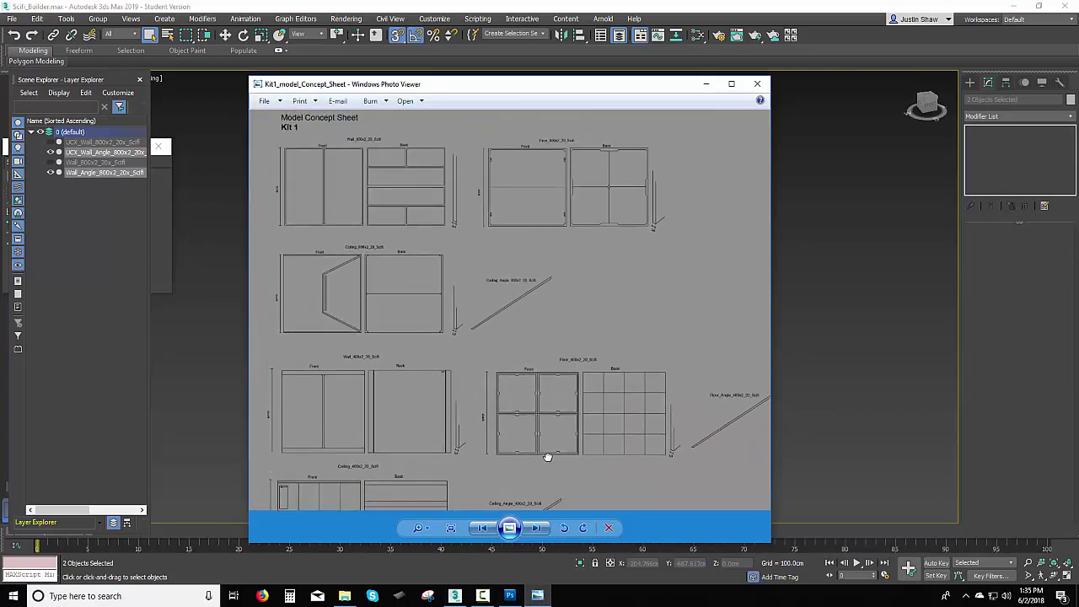
drag(555, 359, 556, 372)
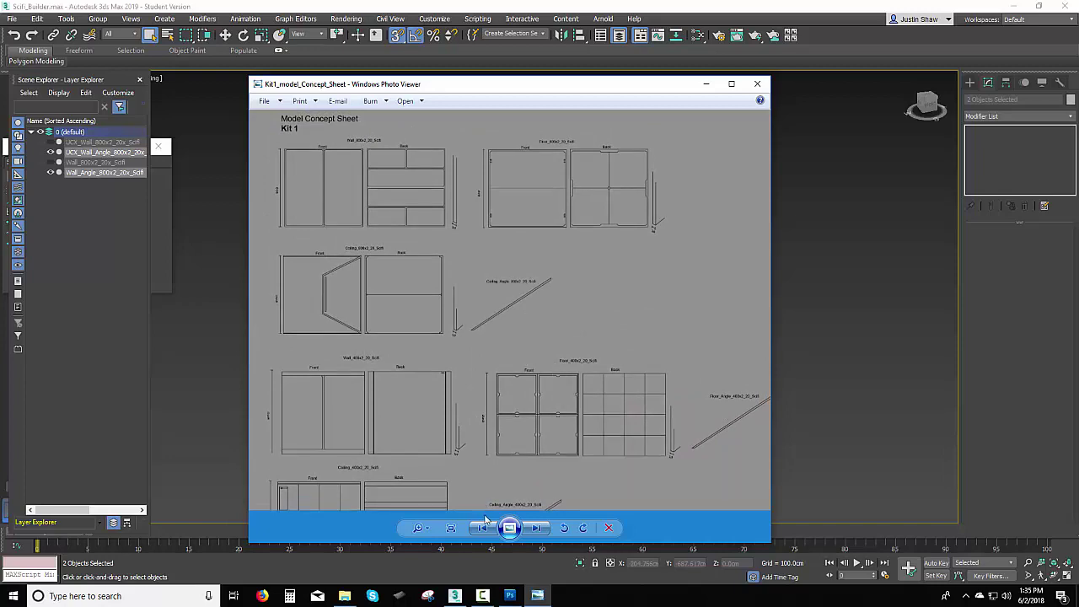